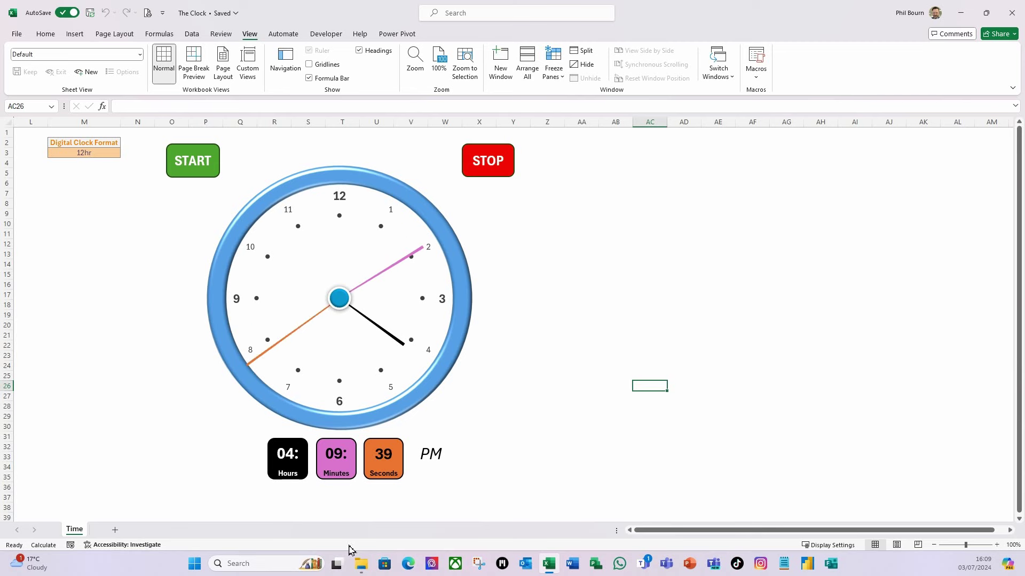
- Switch the digital clock format in M3 to 24hr and stop the running clock
left_click(94, 155)
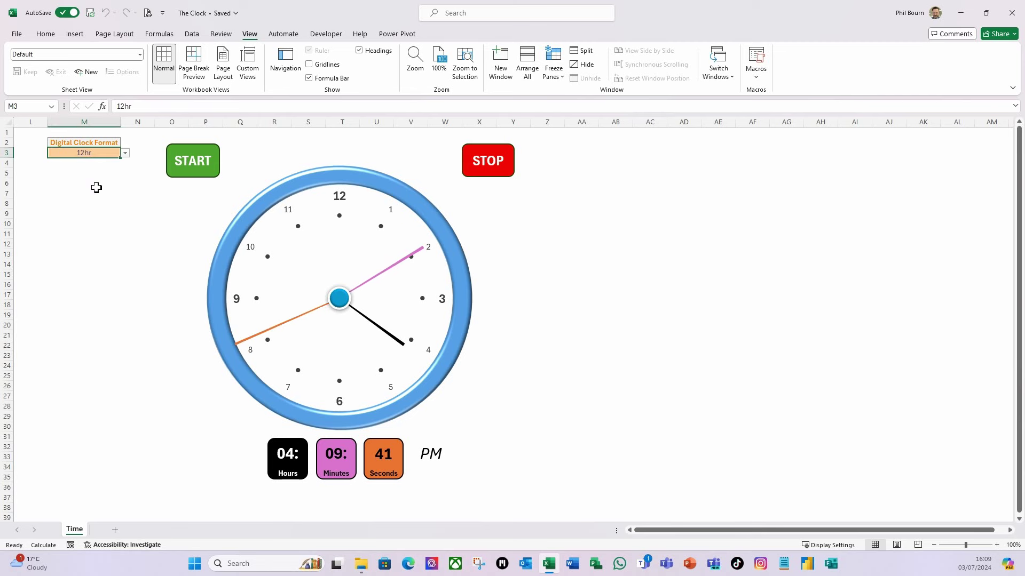
left_click(125, 154)
left_click(73, 172)
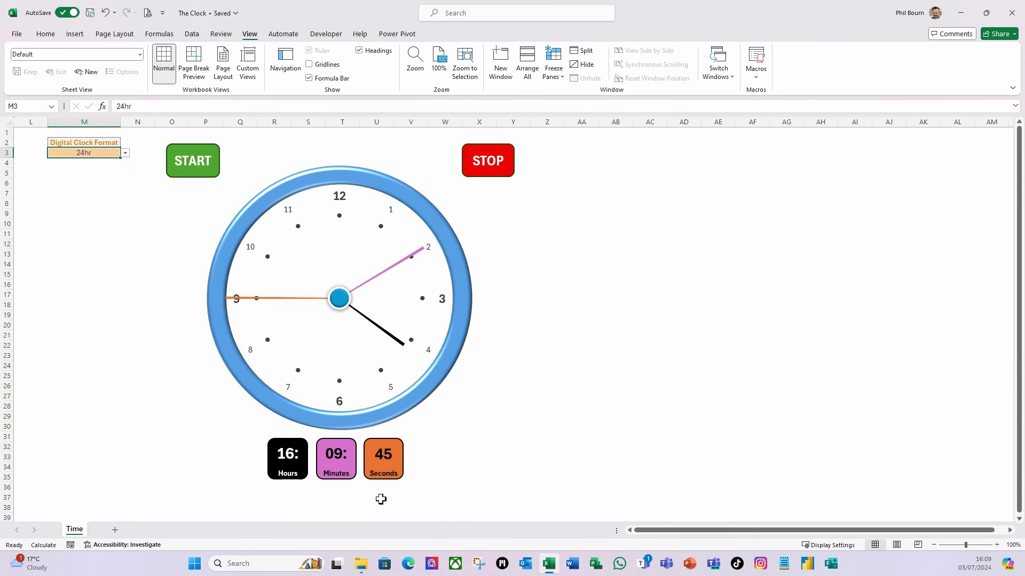
left_click(497, 166)
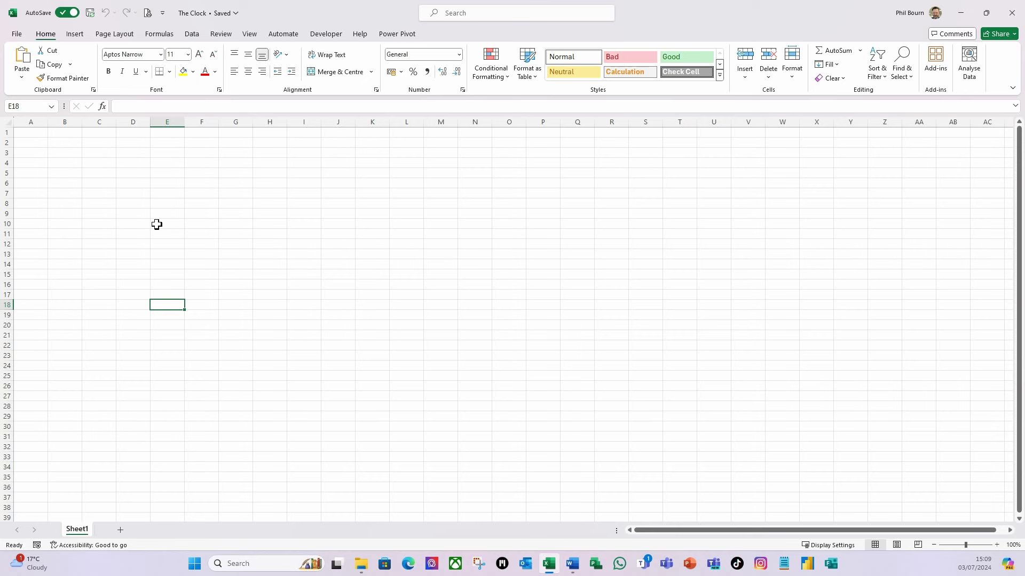
- Rename the worksheet Sheet1 as Time
right_click(80, 530)
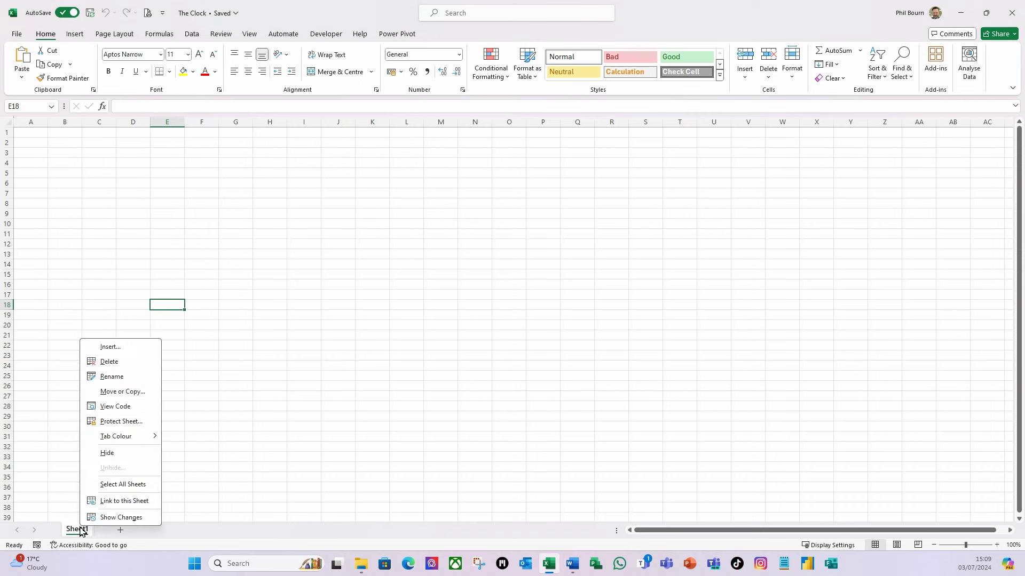
left_click(117, 378)
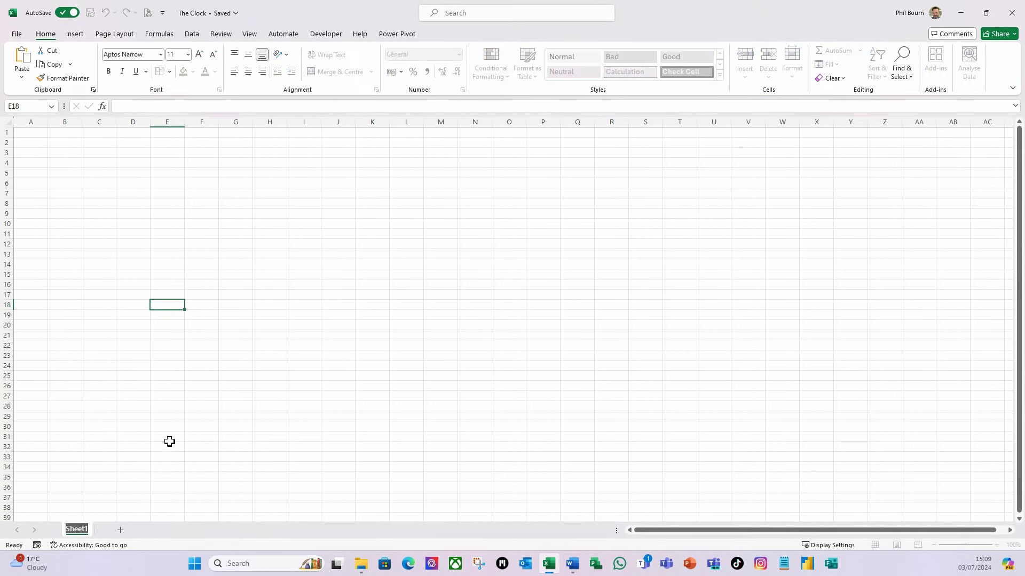
type("Time")
key("Return")
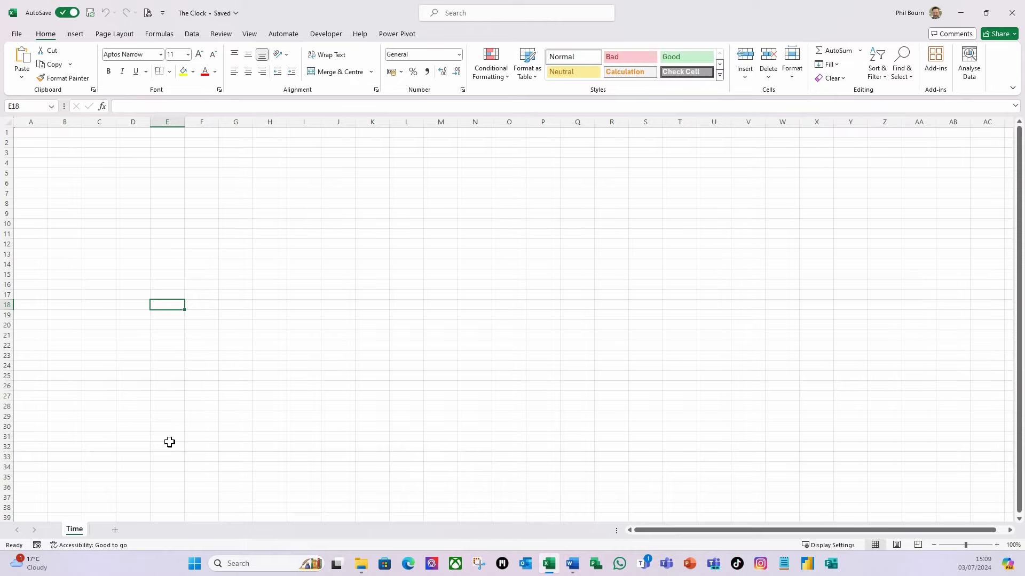
- Enter the label Current Time in cell A4 and fit column A's width to it
left_click(52, 232)
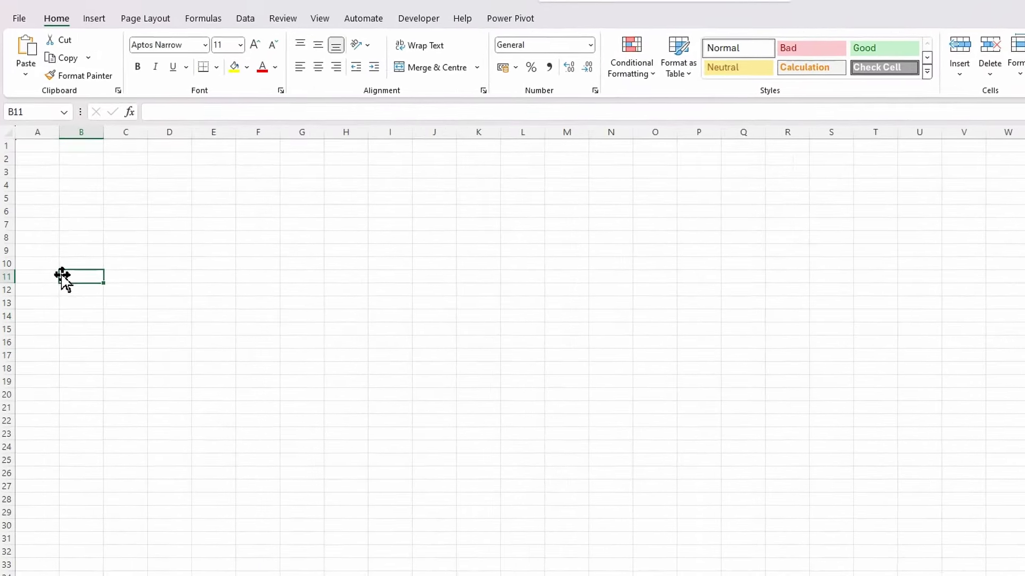
left_click(36, 184)
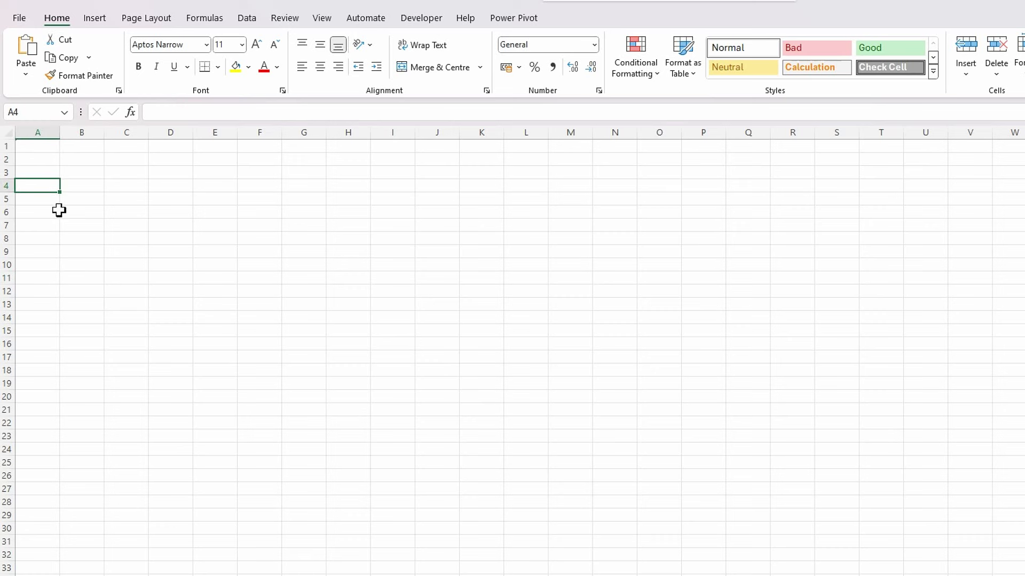
type("Current")
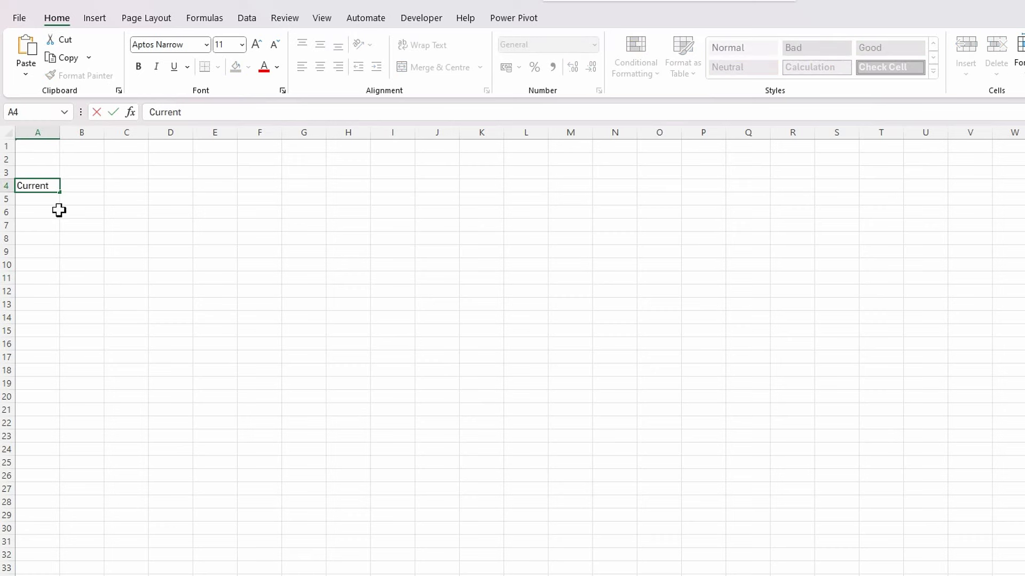
type(" Time")
key("Tab")
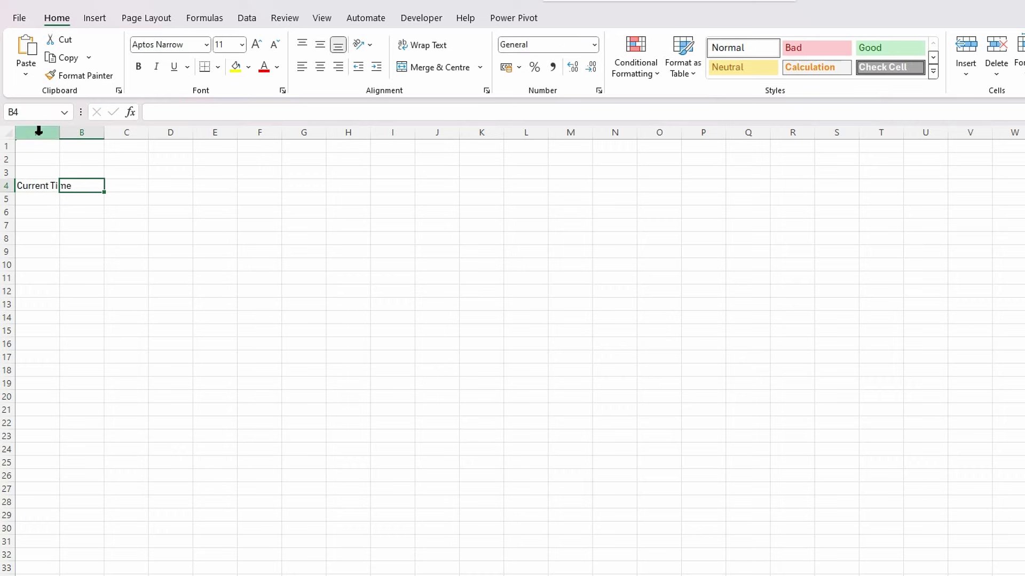
double_click(61, 133)
left_click(94, 250)
- Enter the time 10:20 am in cell B4, beside the Current Time label
left_click(103, 187)
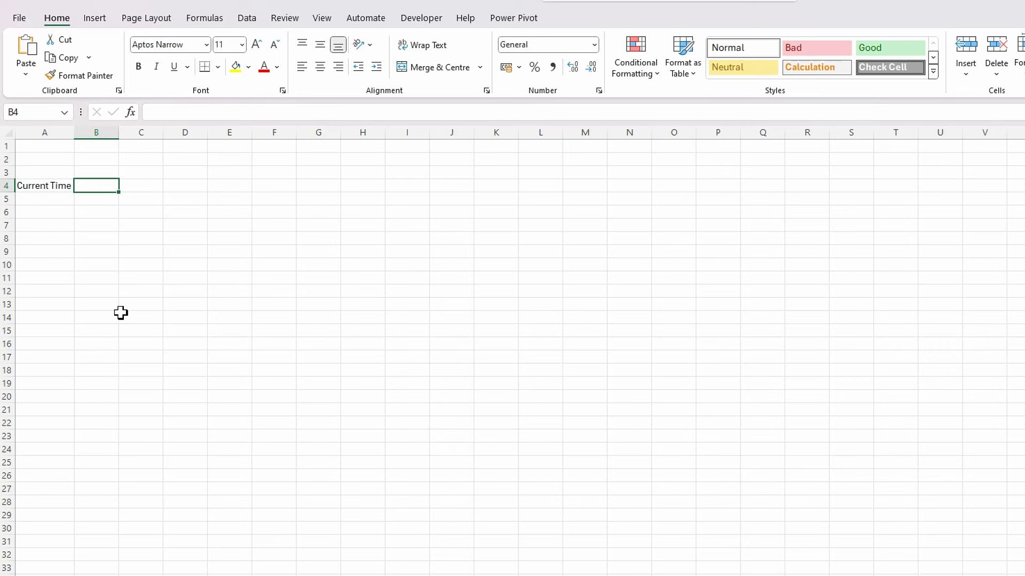
type("10")
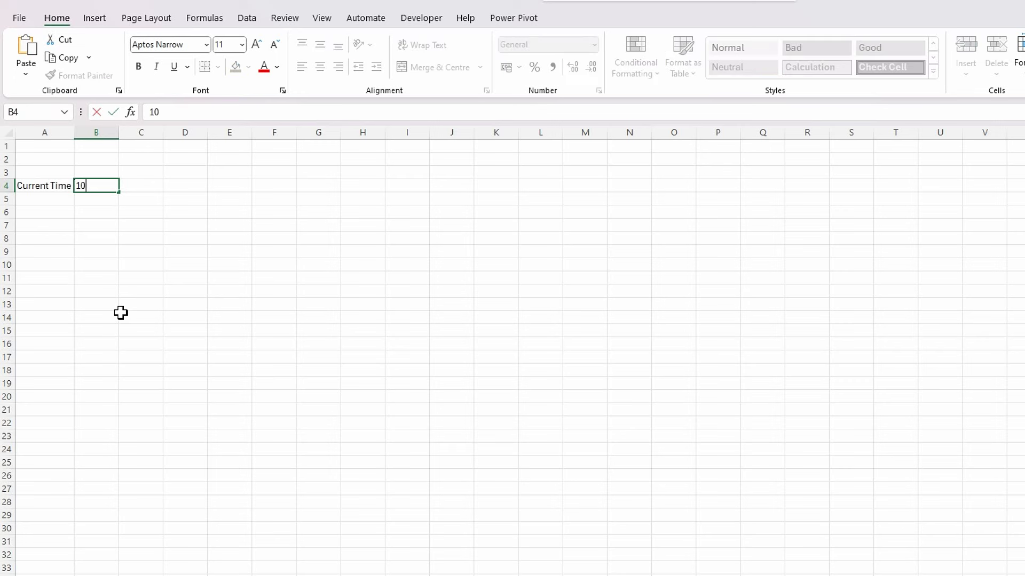
type(":20 am")
key("Return")
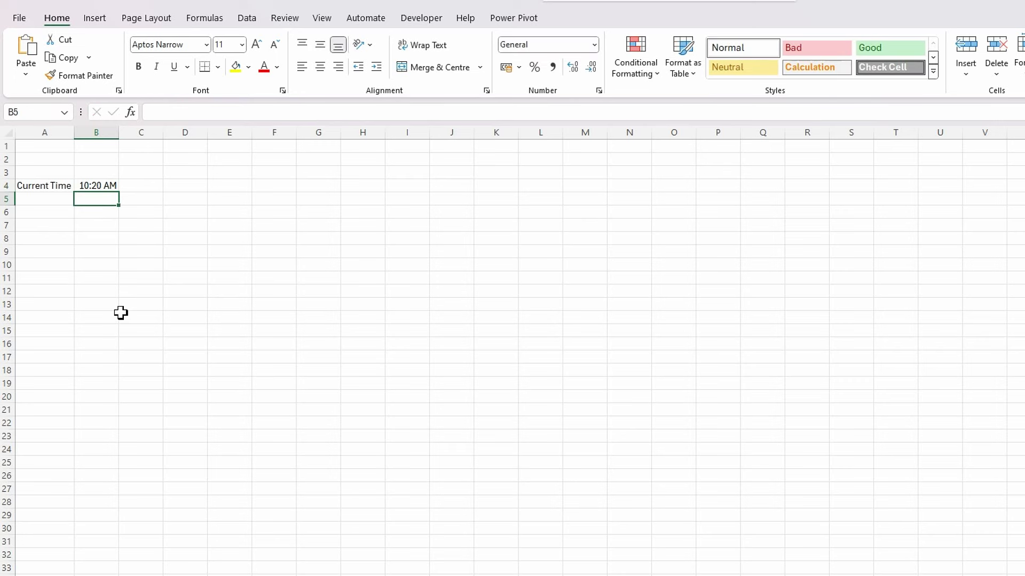
- Format cell B4 with the Time category and the 01:30:55 PM type
left_click(96, 185)
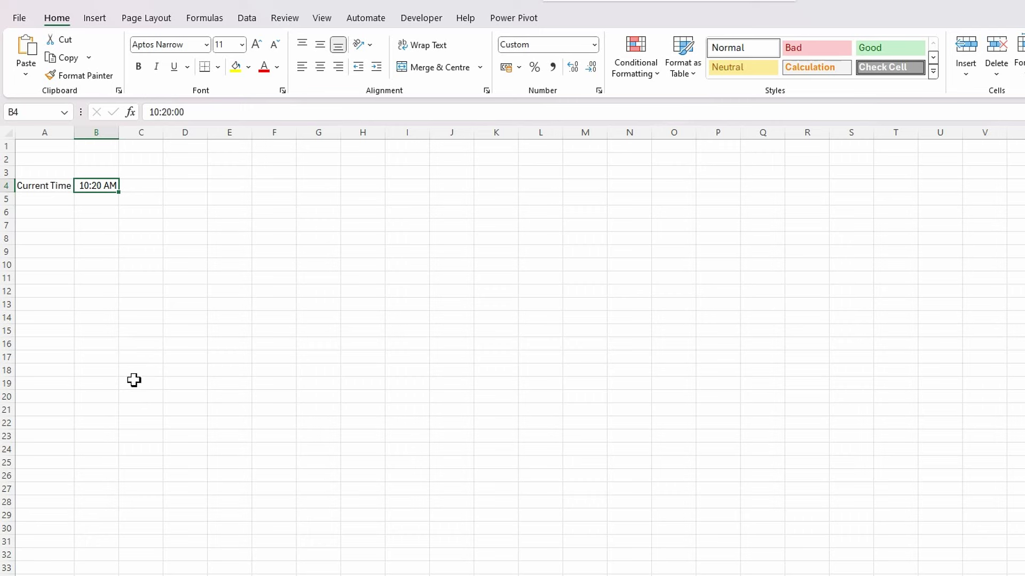
key("ctrl+1")
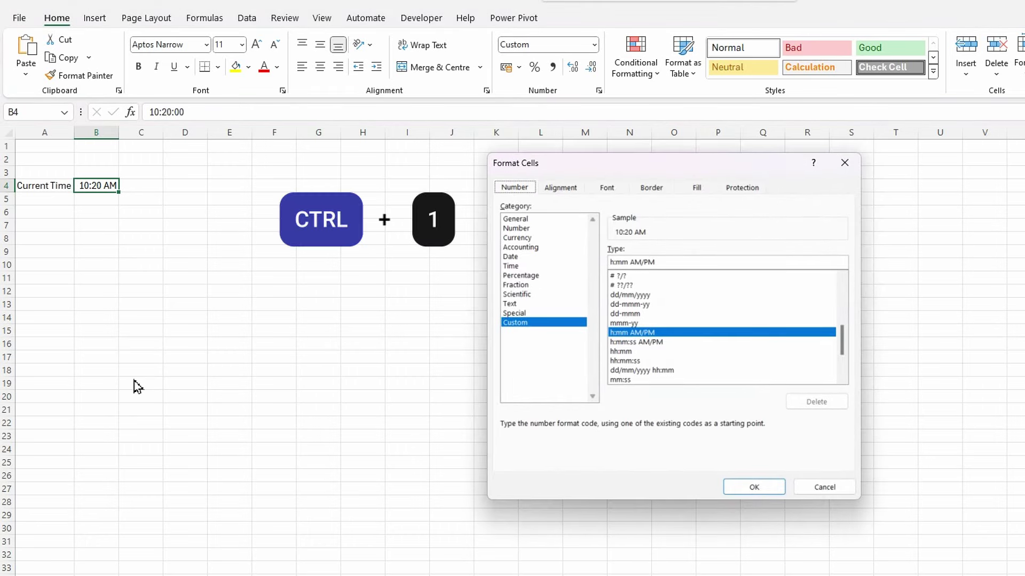
left_click_drag(609, 173, 483, 152)
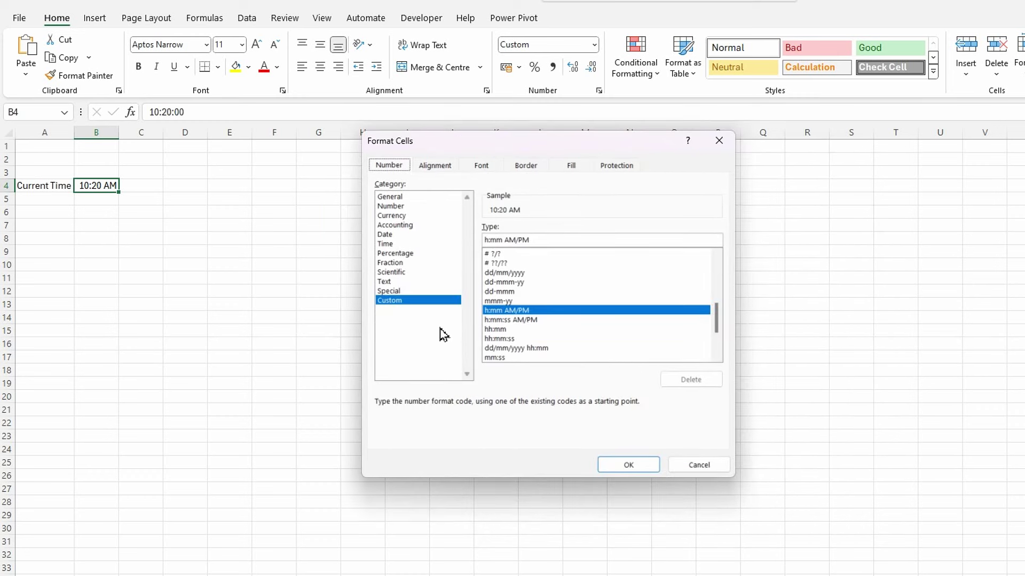
left_click(387, 245)
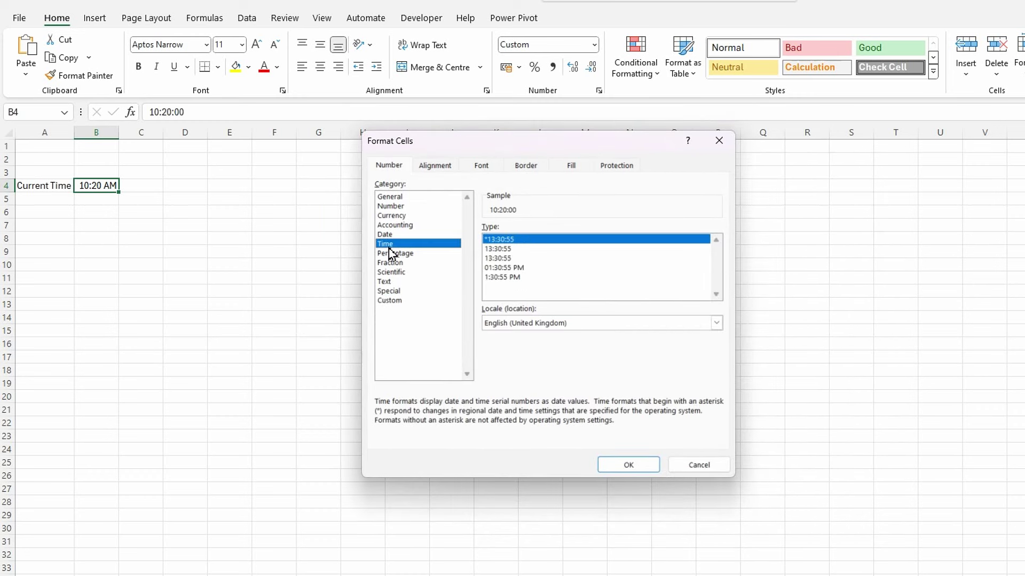
left_click(516, 270)
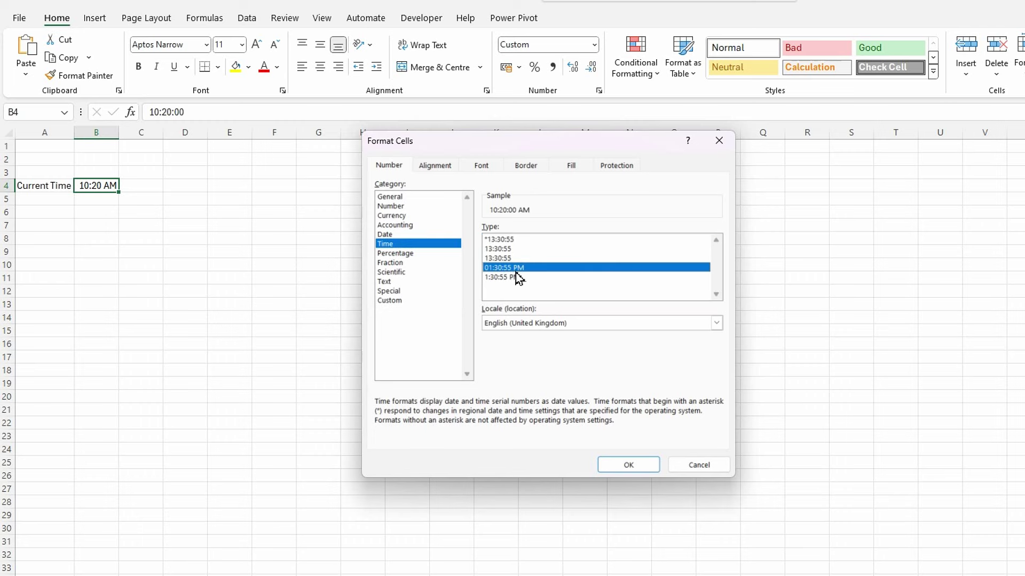
left_click(645, 467)
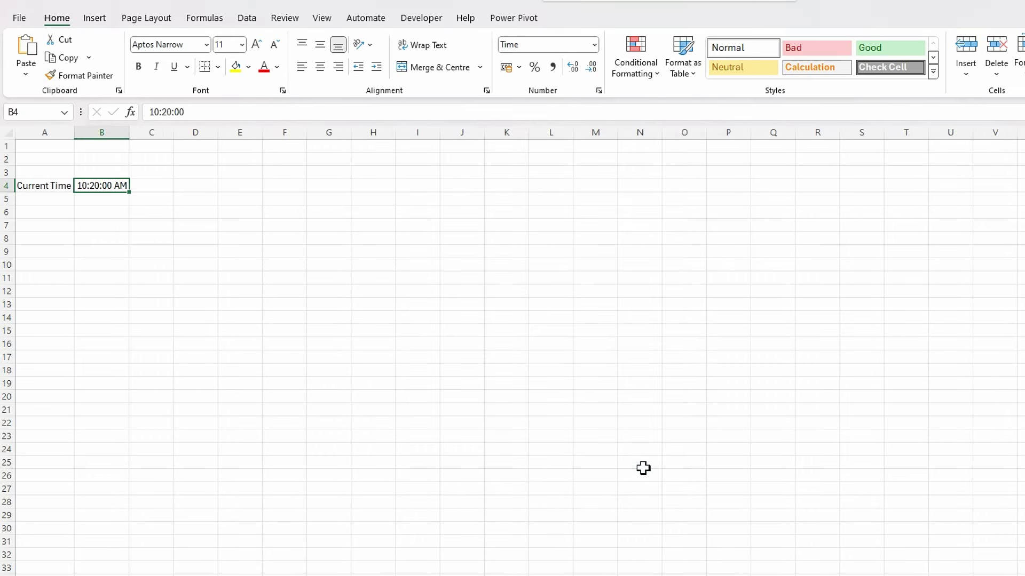
left_click(181, 321)
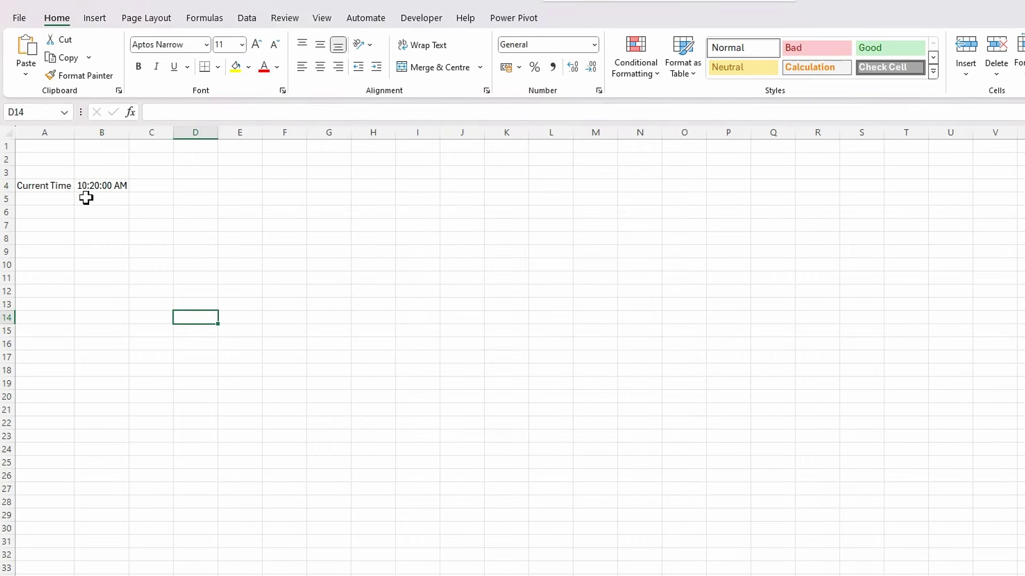
- Change the time in cell B4 to 10:20:33 am
left_click(90, 190)
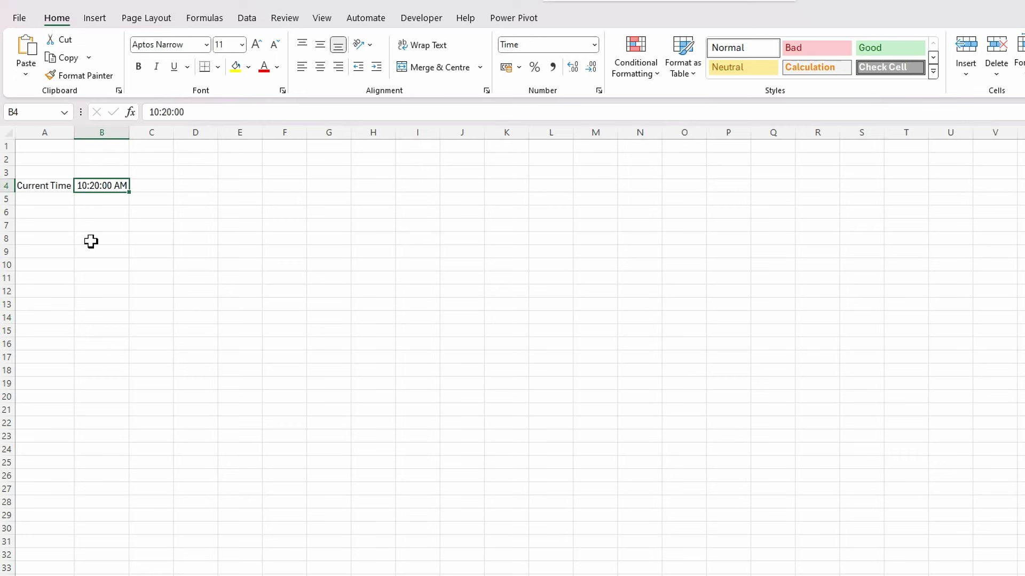
left_click(194, 112)
key("BackSpace")
key("BackSpace")
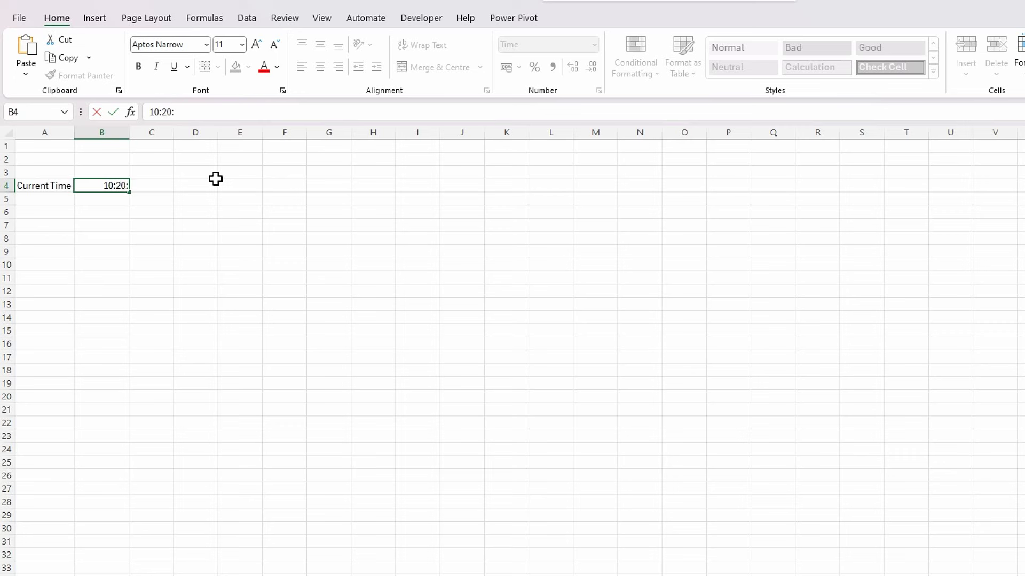
type("33 am")
key("Return")
left_click(133, 280)
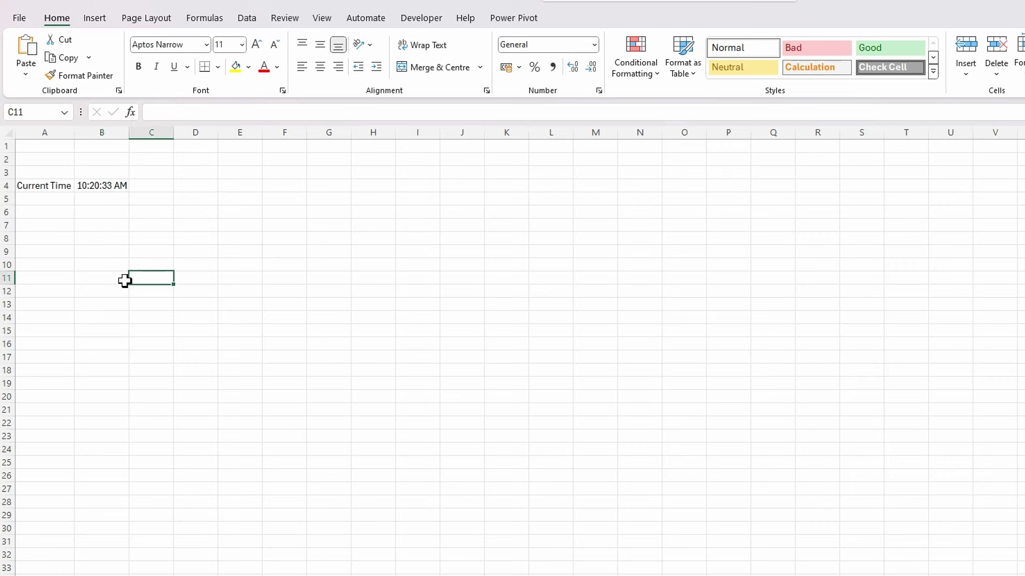
- Enter the labels Hour Hand in cell D4 and Hours in D5
left_click(118, 186)
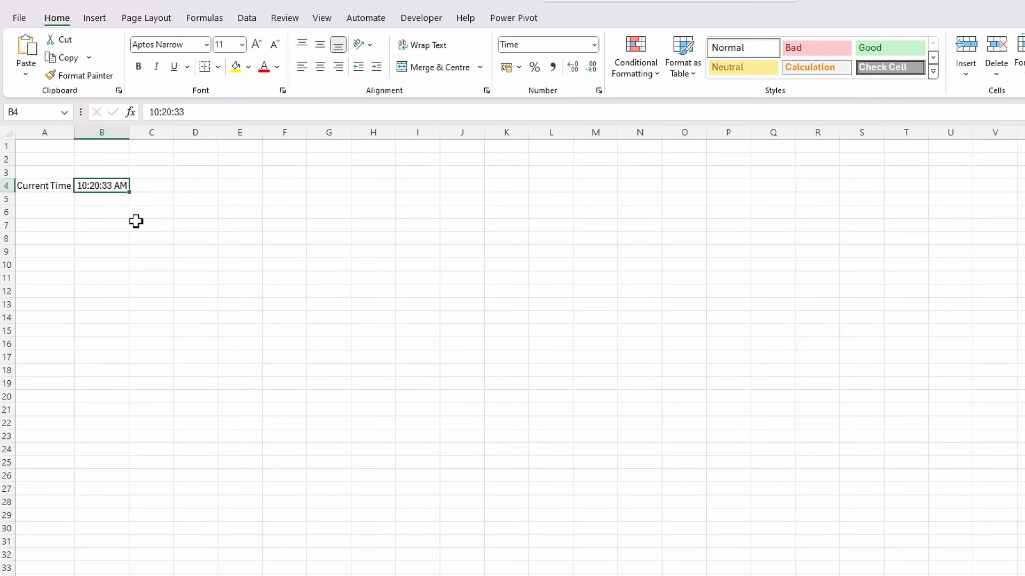
left_click(194, 187)
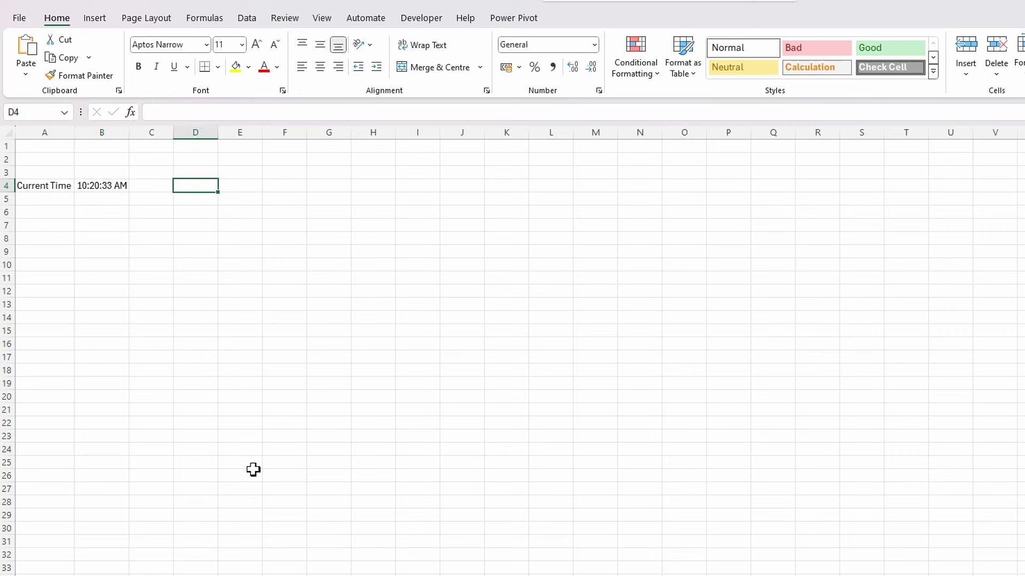
type("Hour")
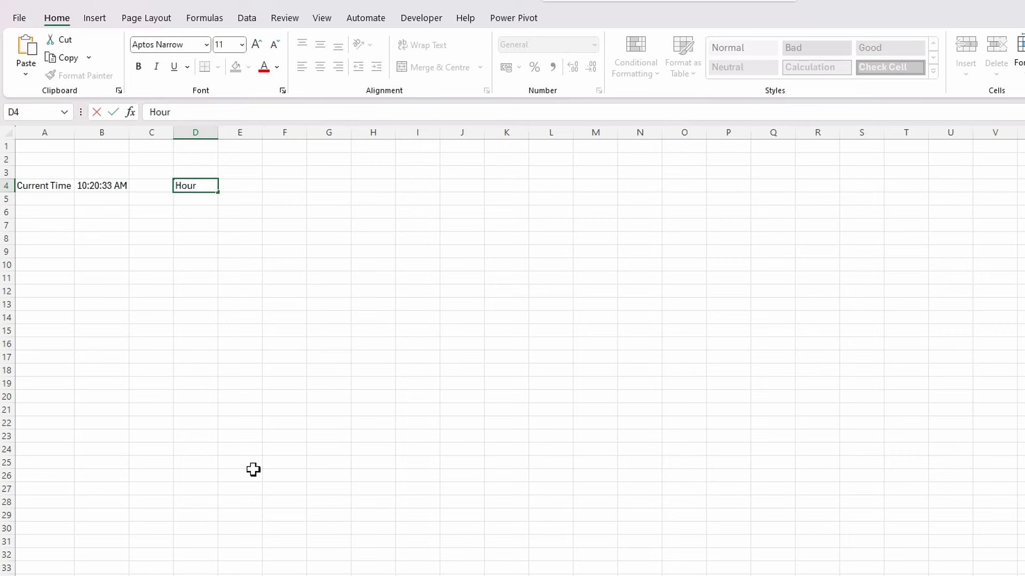
type(" Hand")
key("Return")
type("Hours")
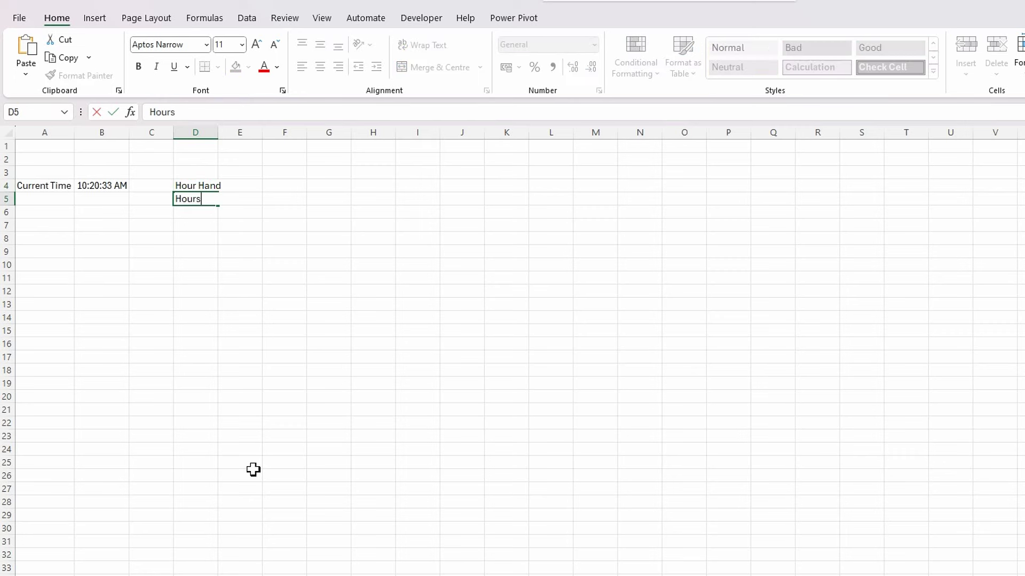
key("Return")
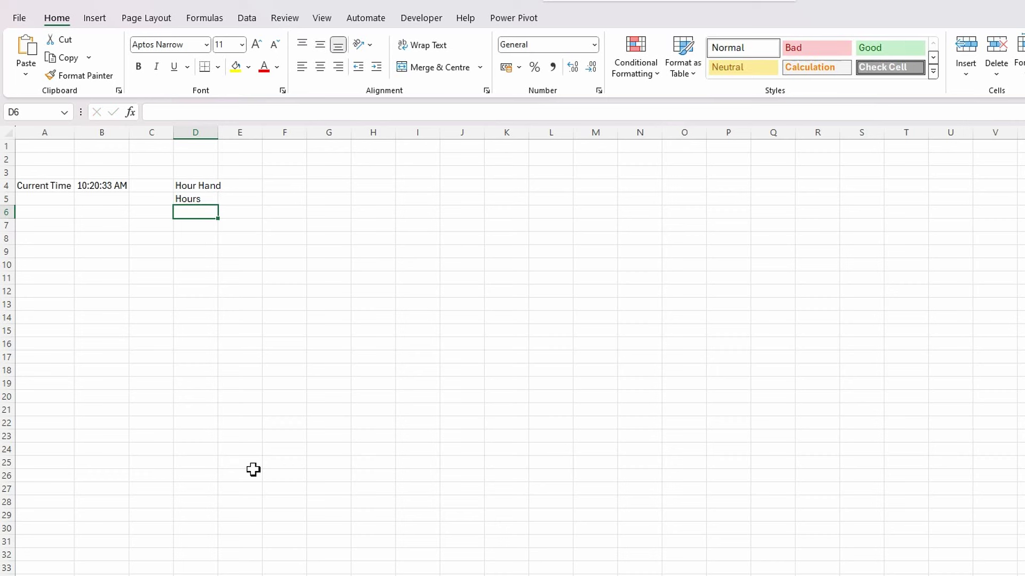
- Enter the labels Thickness in D6 and Rest in D7, and widen column D to fit its labels
type("Thicjn")
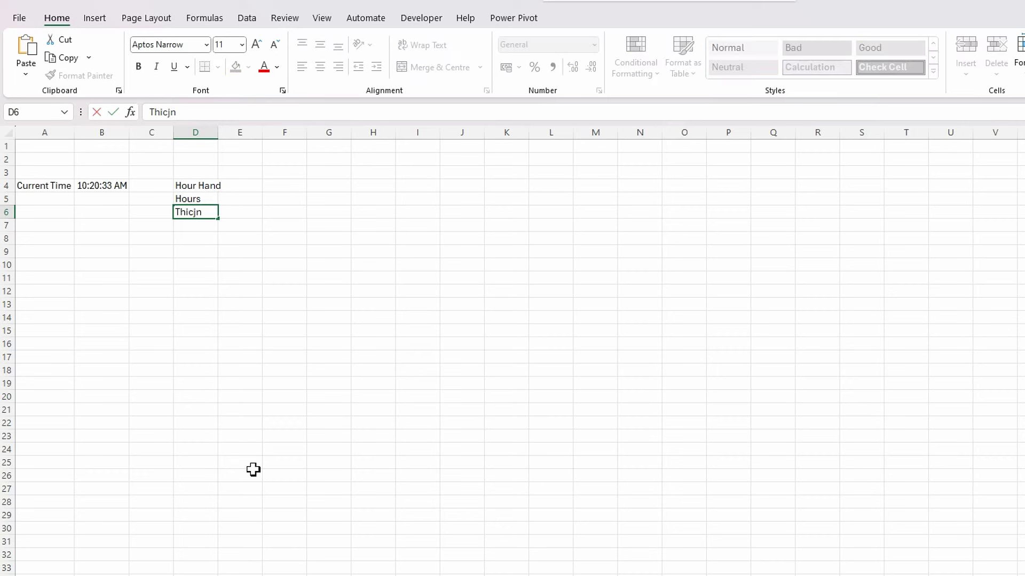
key("BackSpace")
key("BackSpace")
type("kness")
key("Return")
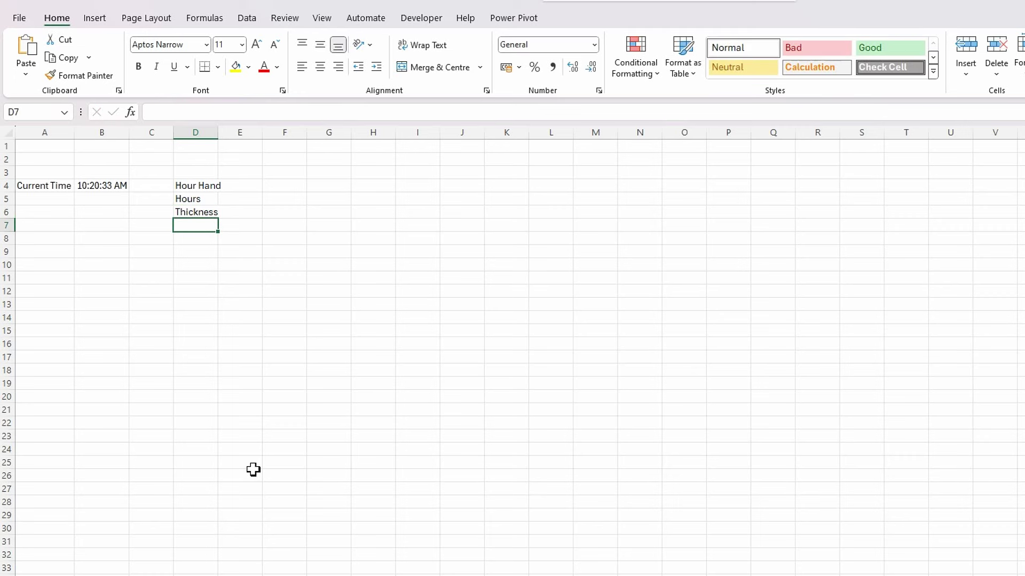
type("Rest")
key("Tab")
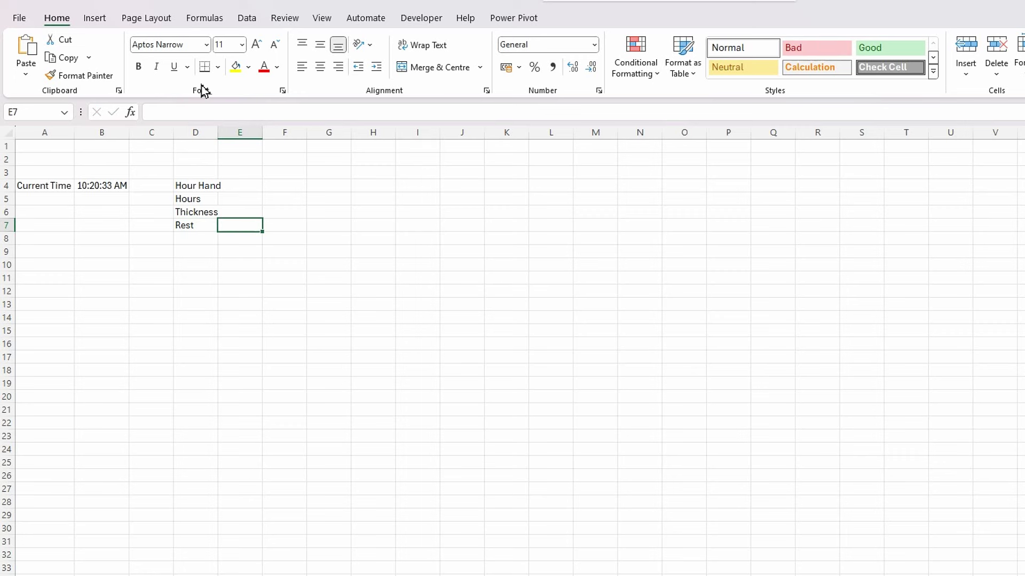
left_click_drag(218, 134, 224, 134)
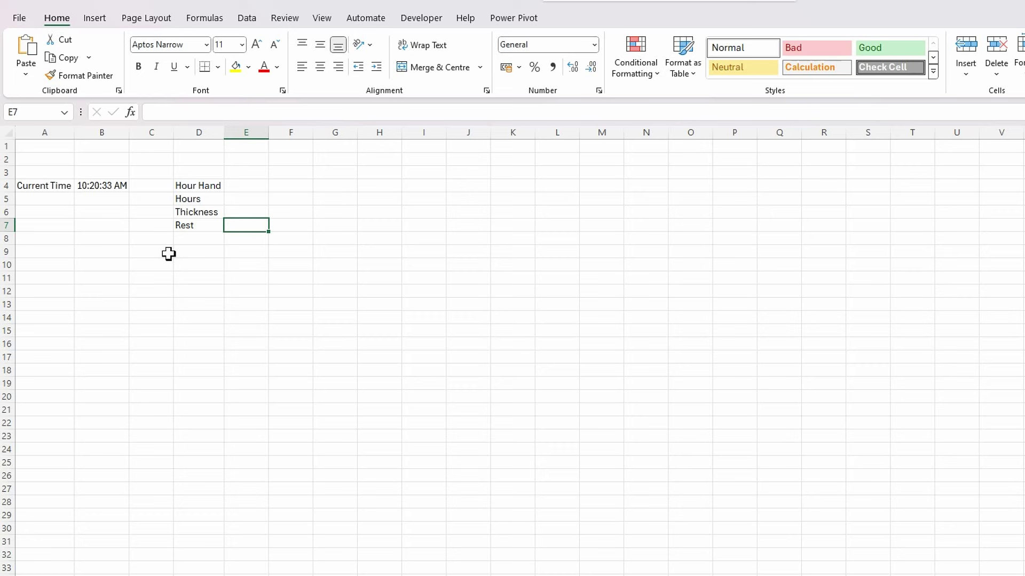
- Enter the formula =HOUR(B4) in cell E5 to extract the hour from the current time
left_click(242, 200)
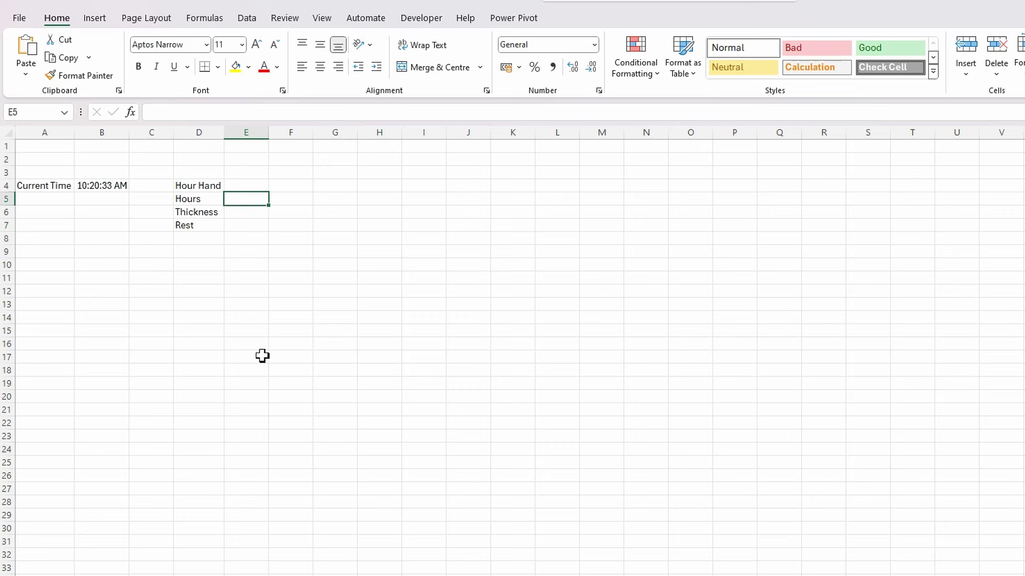
type("=hour")
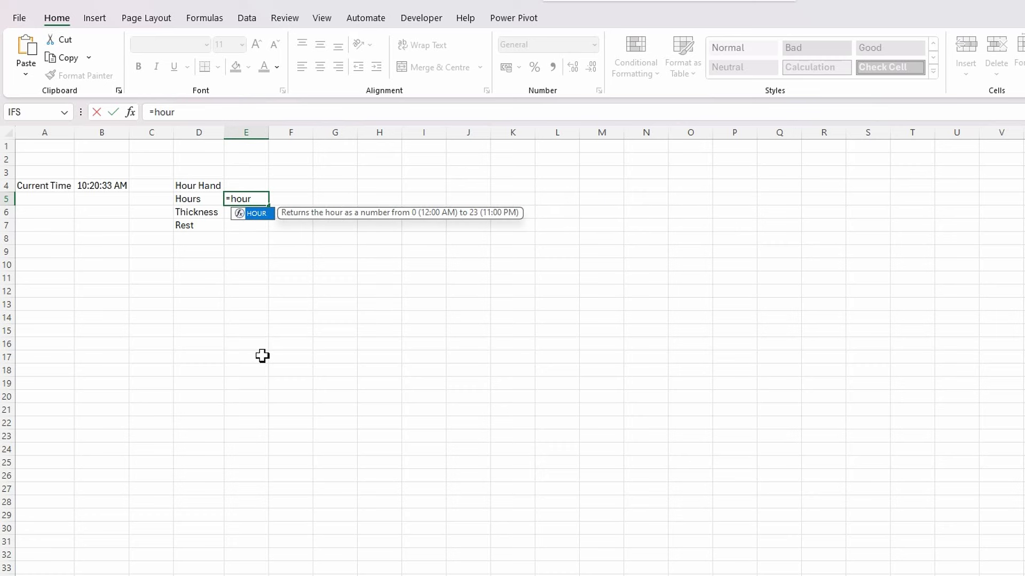
key("Tab")
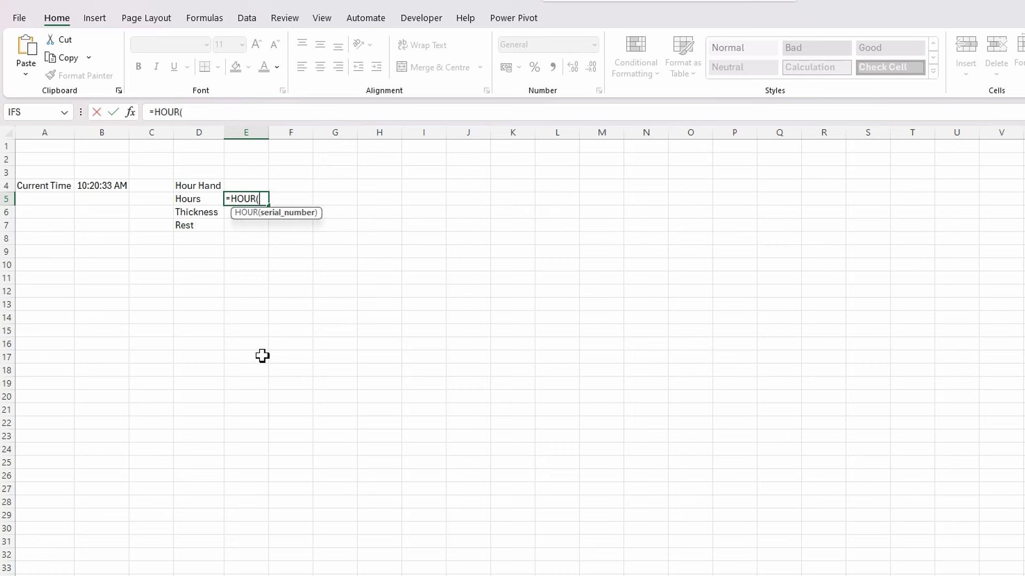
left_click(98, 185)
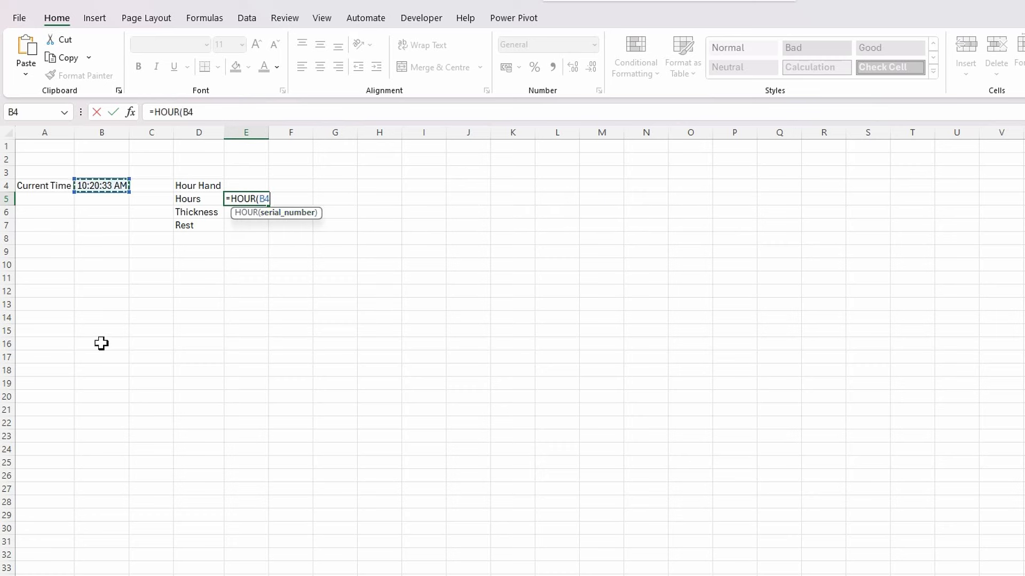
type(")")
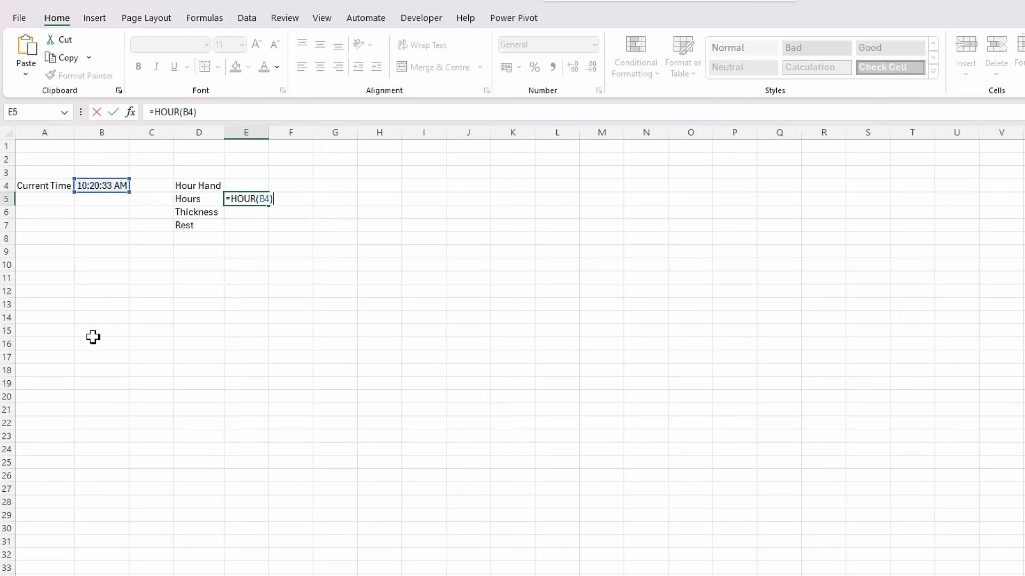
key("Return")
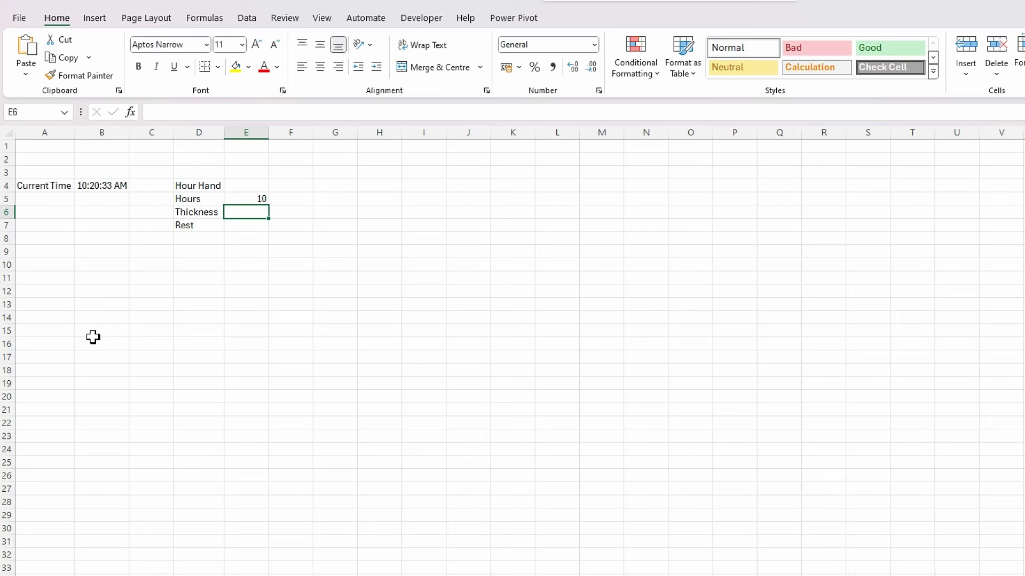
- Change the current time in cell B4 to 10:20:33 pm to test the hour formula
left_click(263, 201)
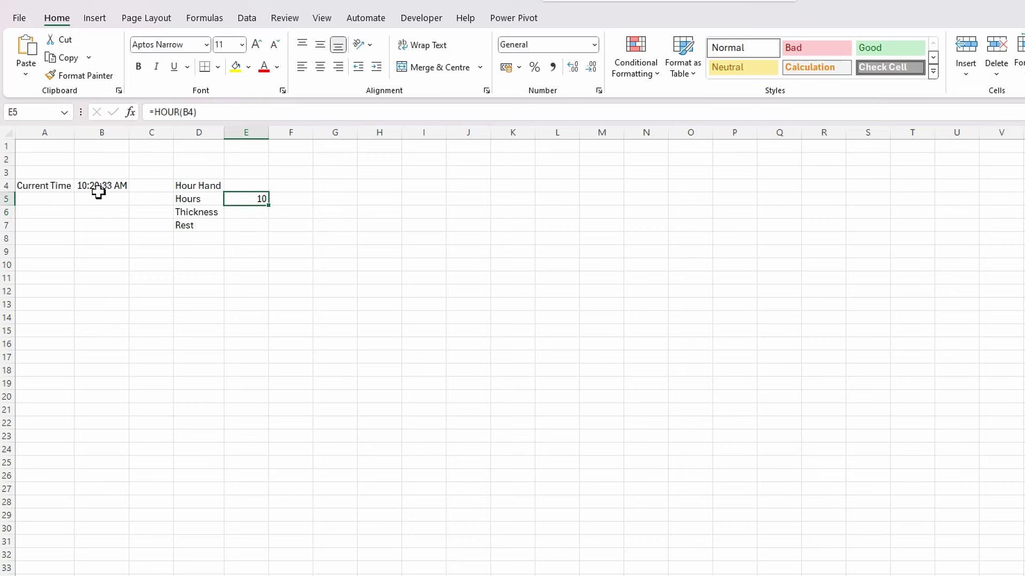
left_click(101, 175)
left_click(101, 189)
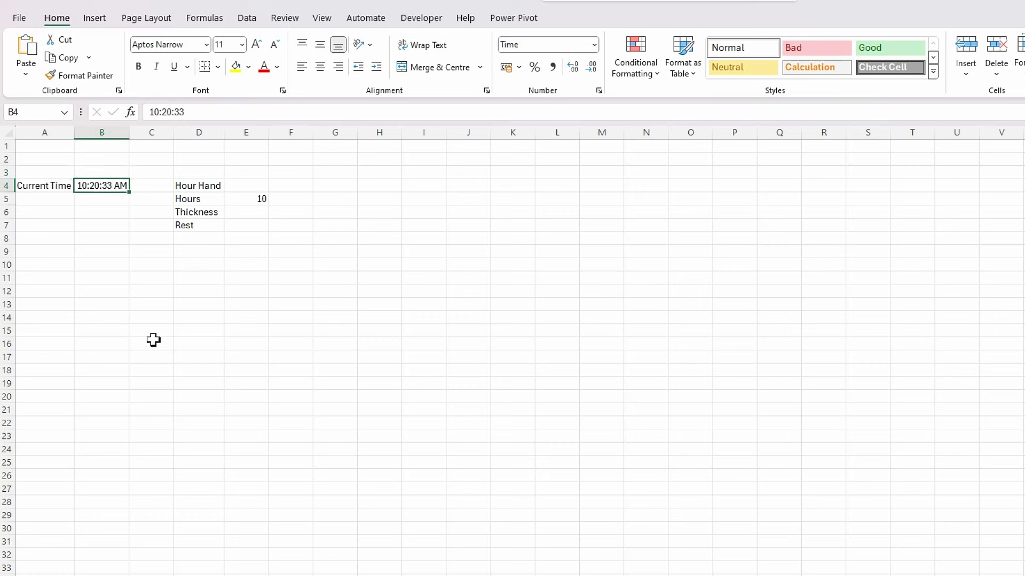
type("10")
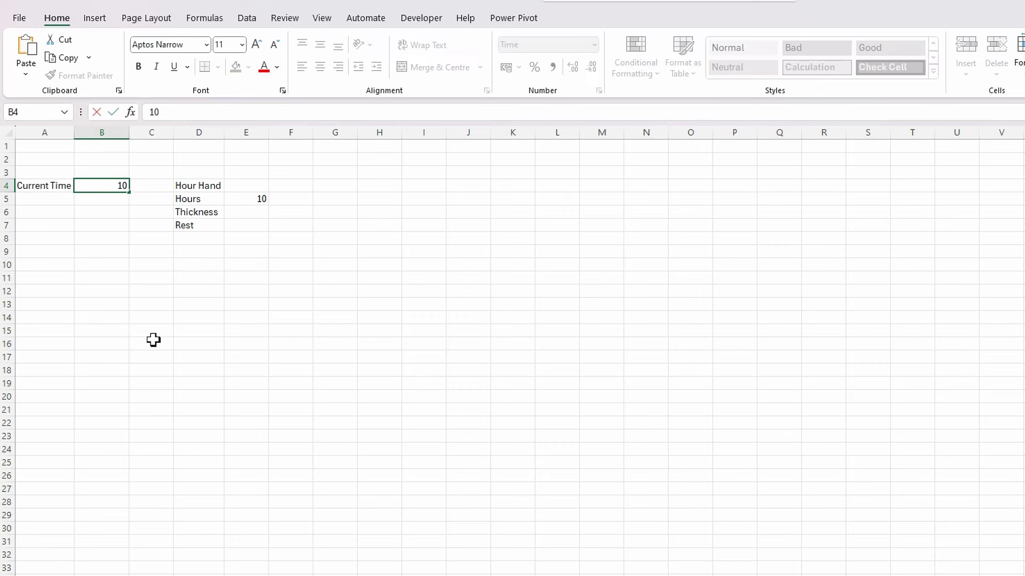
type(":20:33")
key("ctrl+Return")
type("pm")
key("Return")
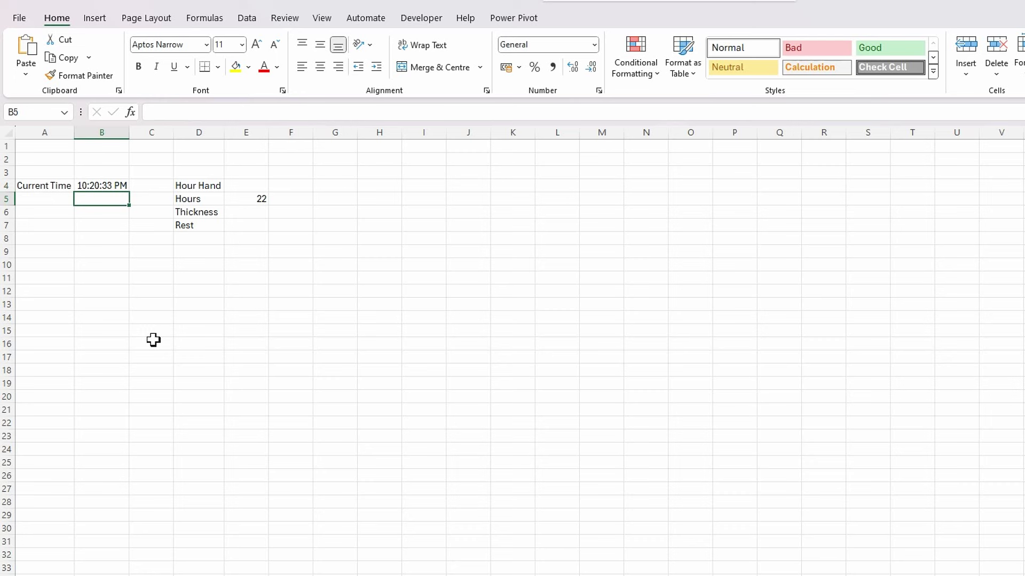
- Change the Hours formula in E5 to =IF(HOUR(B4)>12,HOUR(B4)-12,HOUR(B4)) so it follows a 12-hour clock
left_click(254, 199)
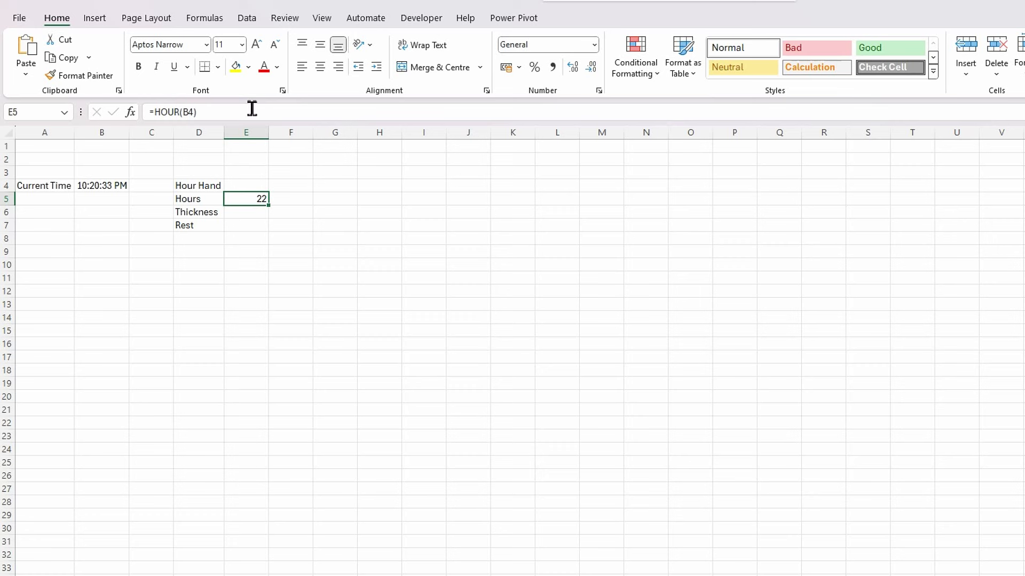
left_click_drag(207, 112, 155, 114)
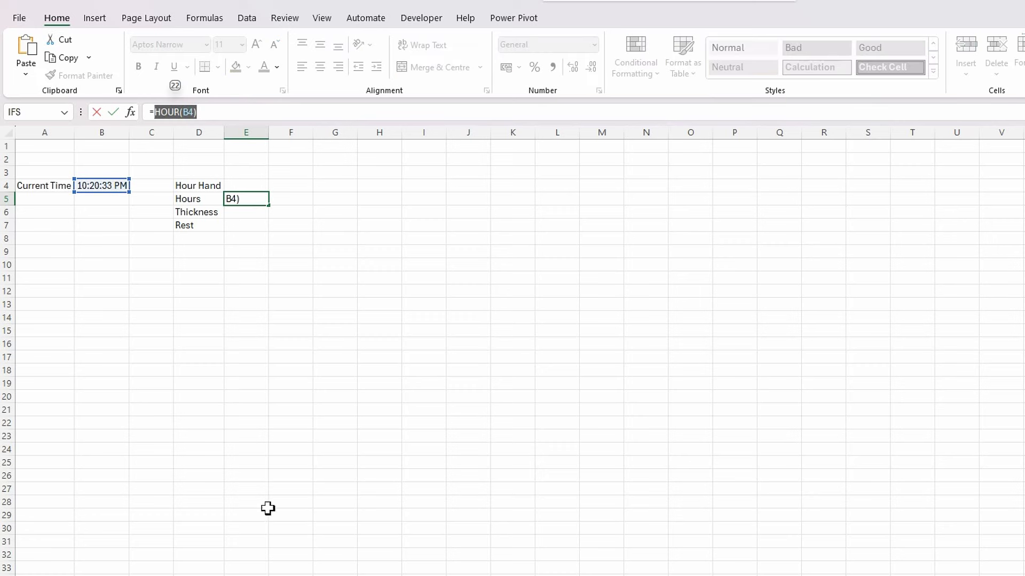
key("ctrl+c")
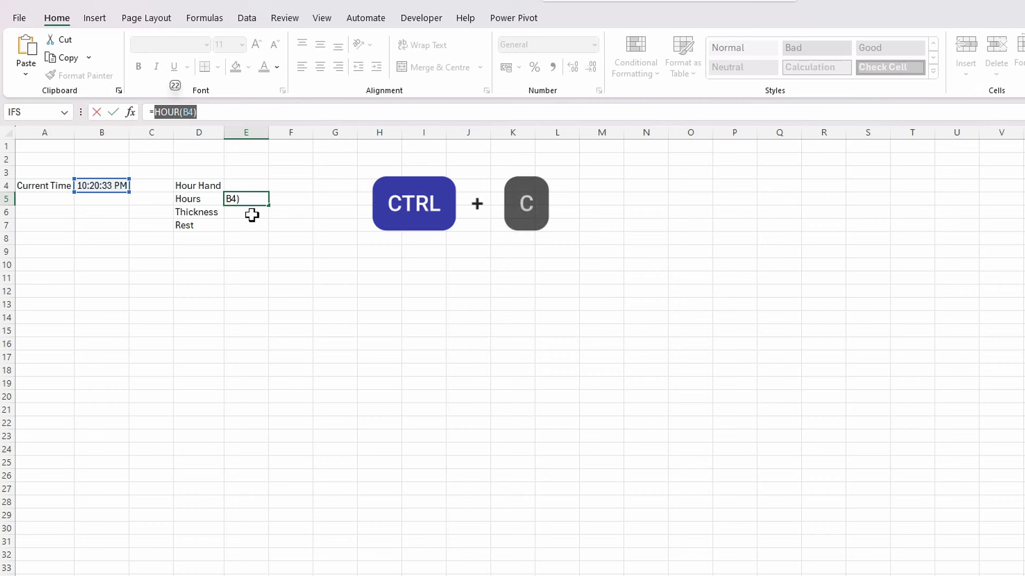
left_click(153, 111)
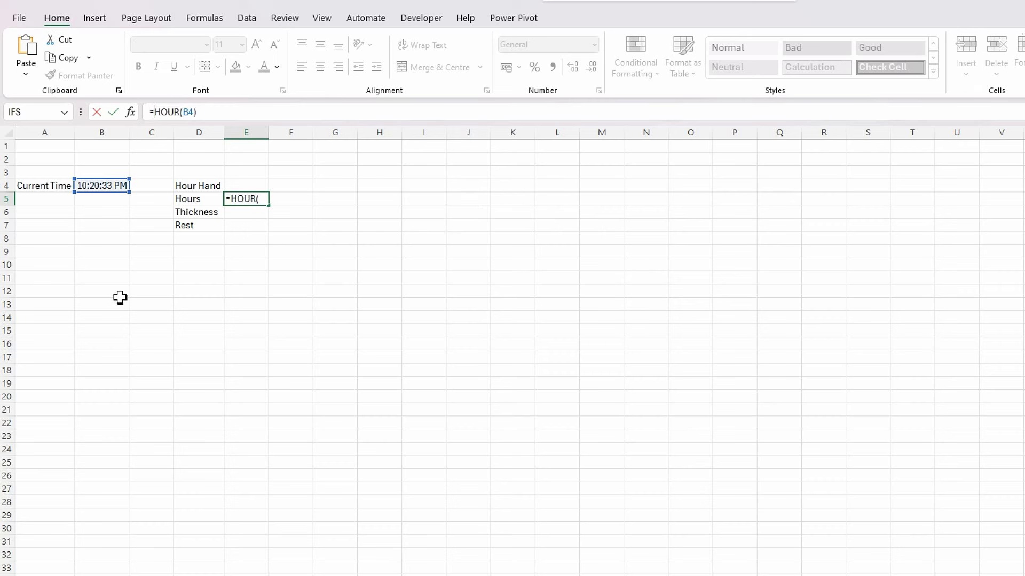
type("if")
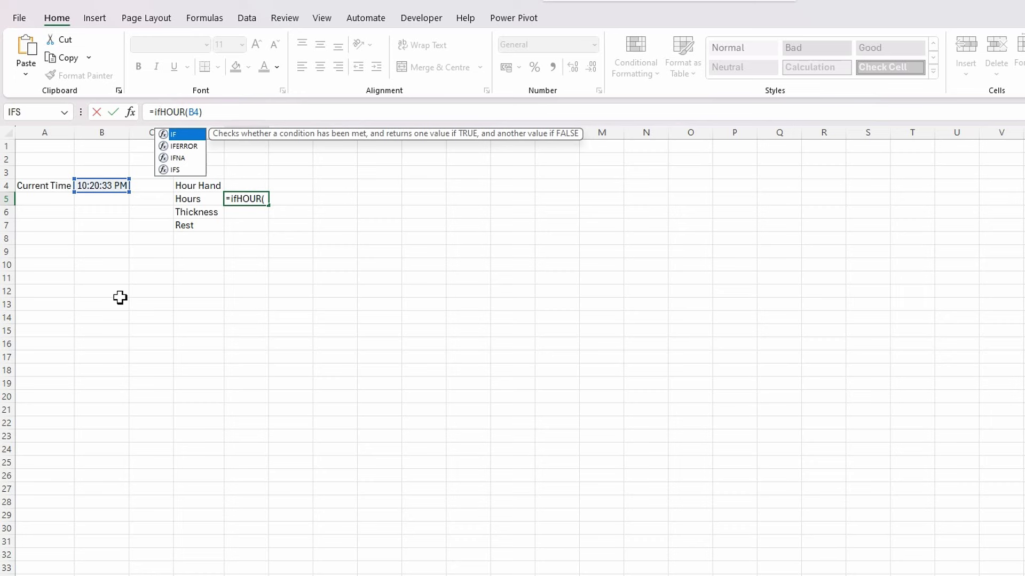
type("(")
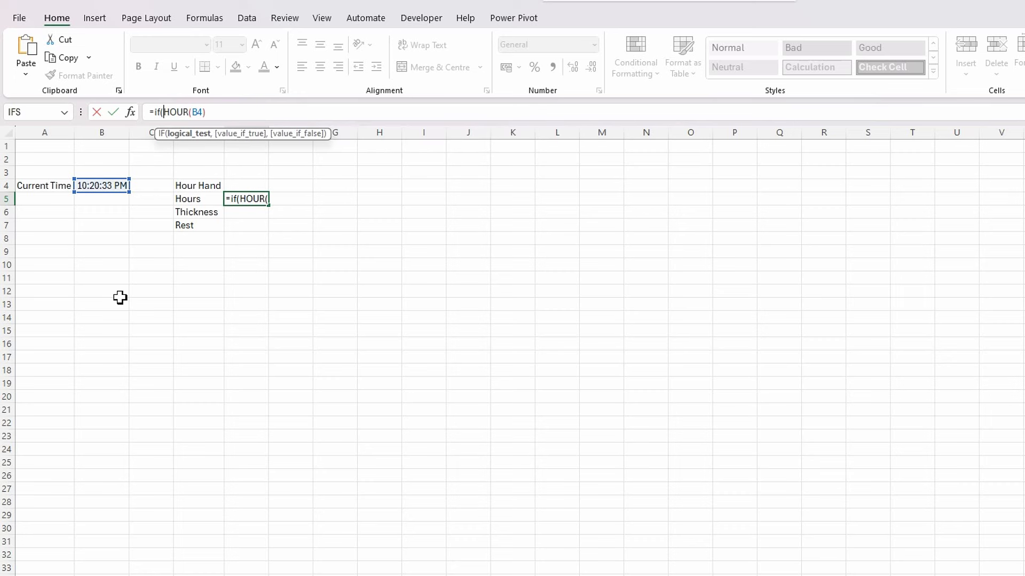
left_click(213, 112)
type(">12,")
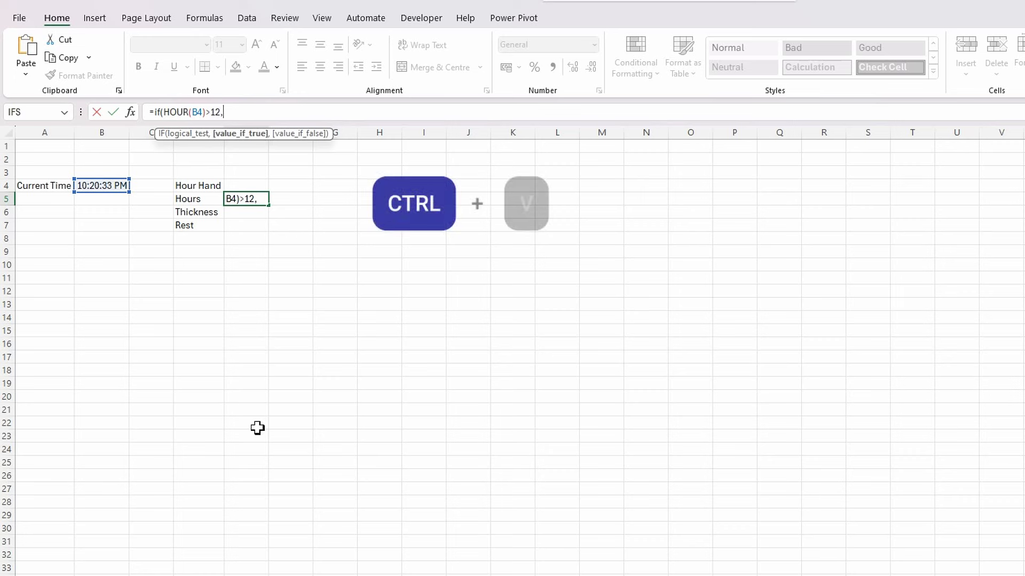
key("ctrl+v")
type("-1")
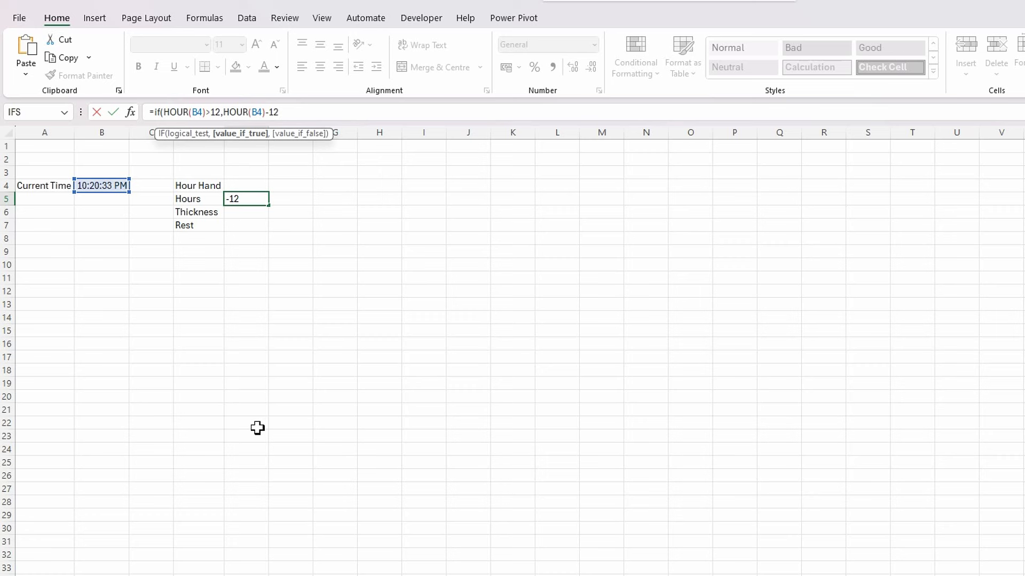
type(",")
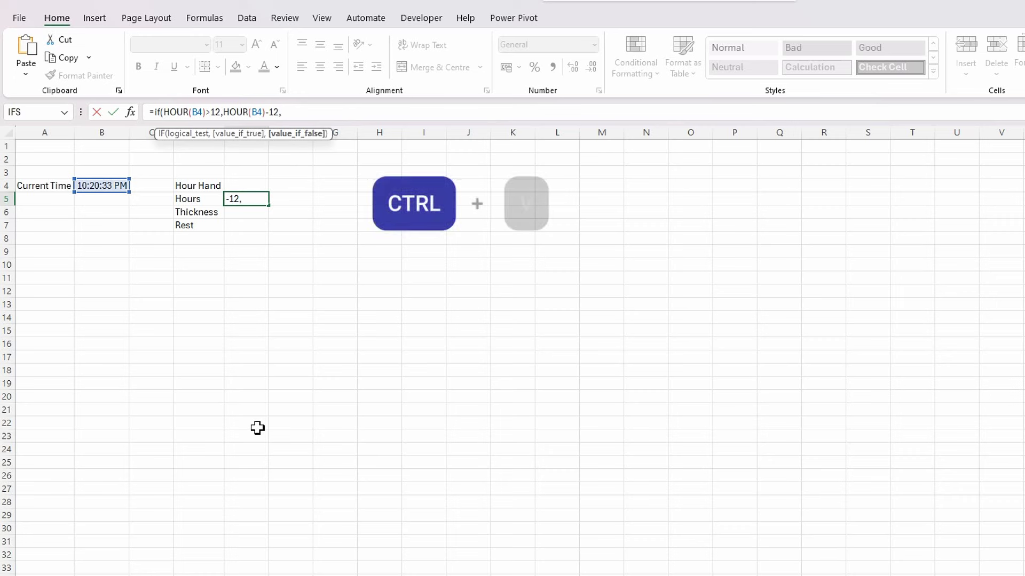
key("ctrl+v")
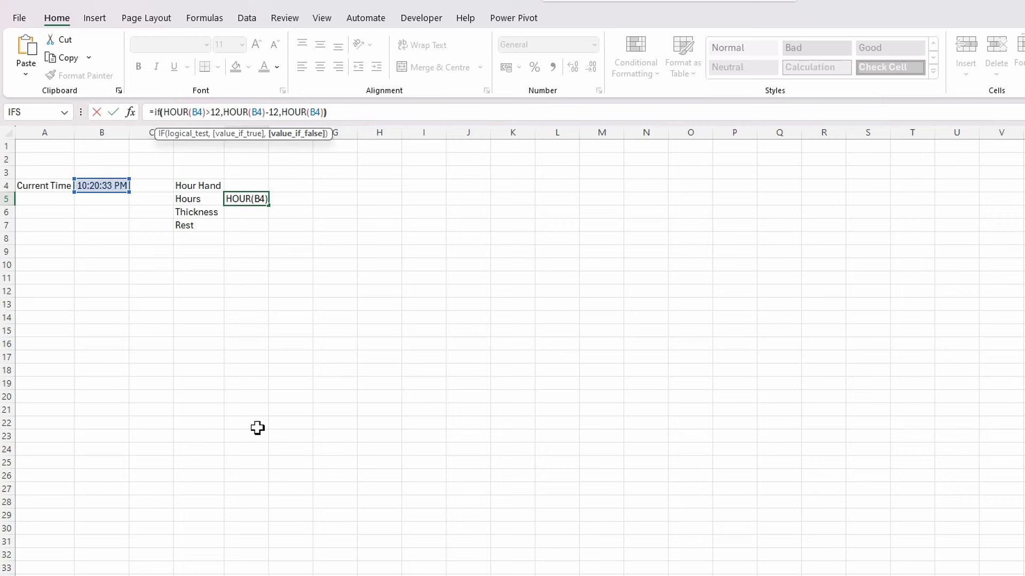
type(")")
key("Return")
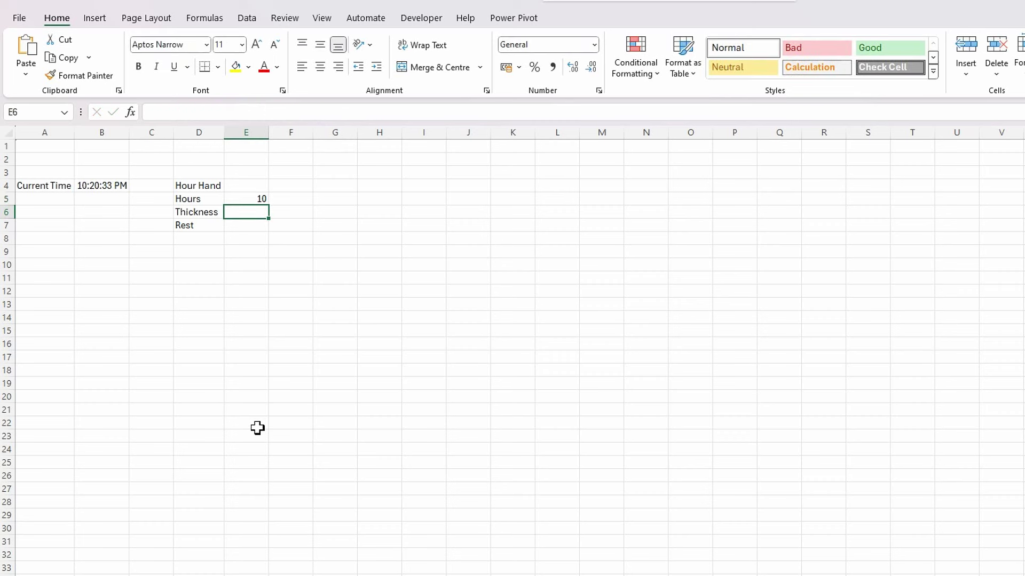
- Set the current time in cell B4 back to 10:20:33 am
left_click(258, 198)
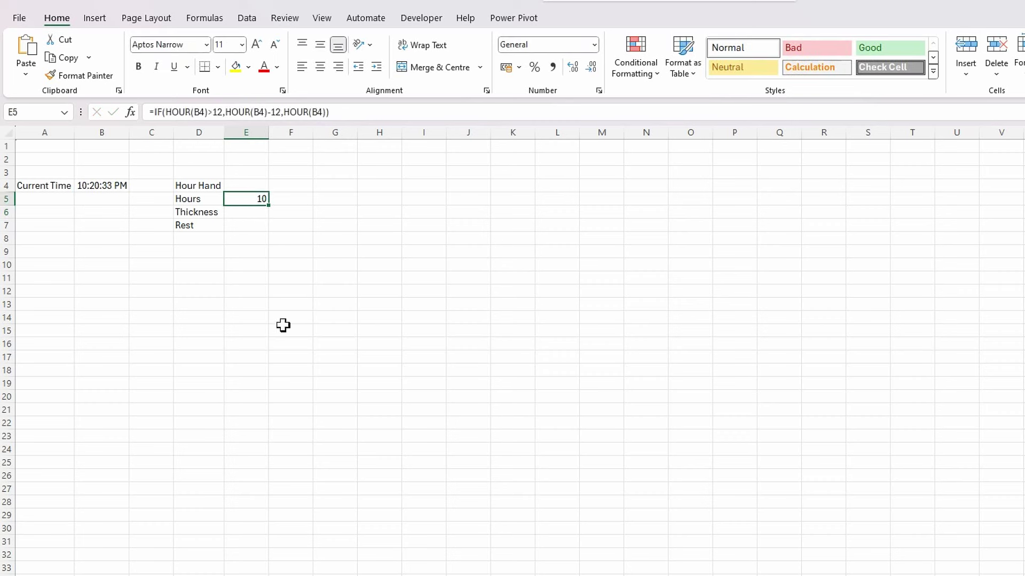
left_click(109, 185)
type("10")
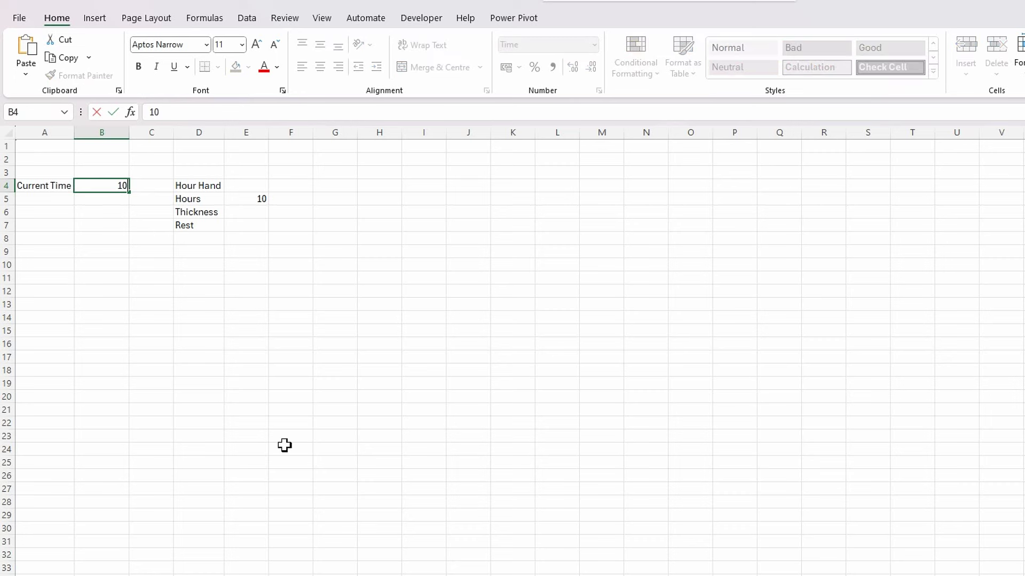
type(":20:33 am")
key("Return")
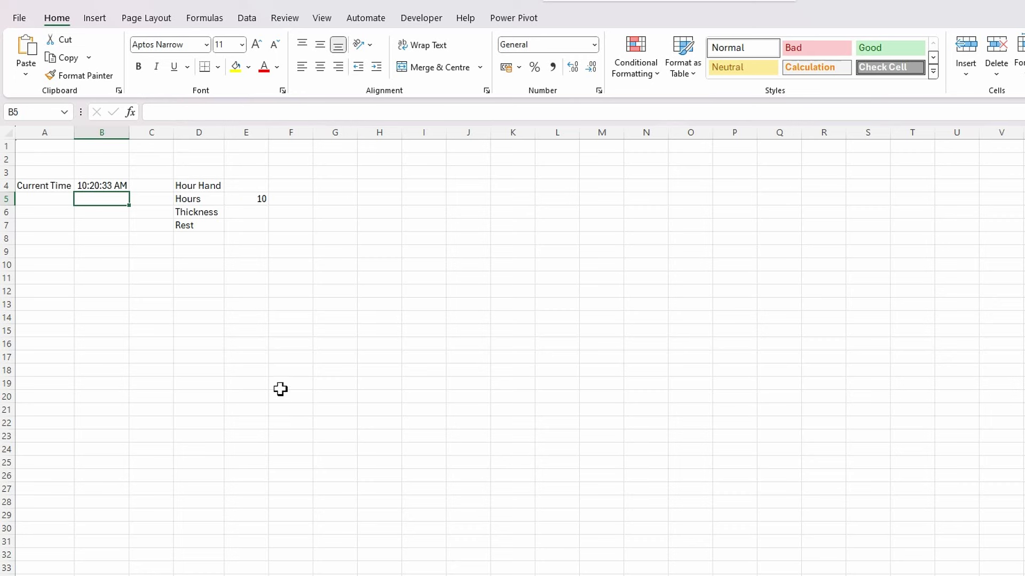
- Enter 0.05 as the hour hand's thickness in cell E6
left_click(253, 219)
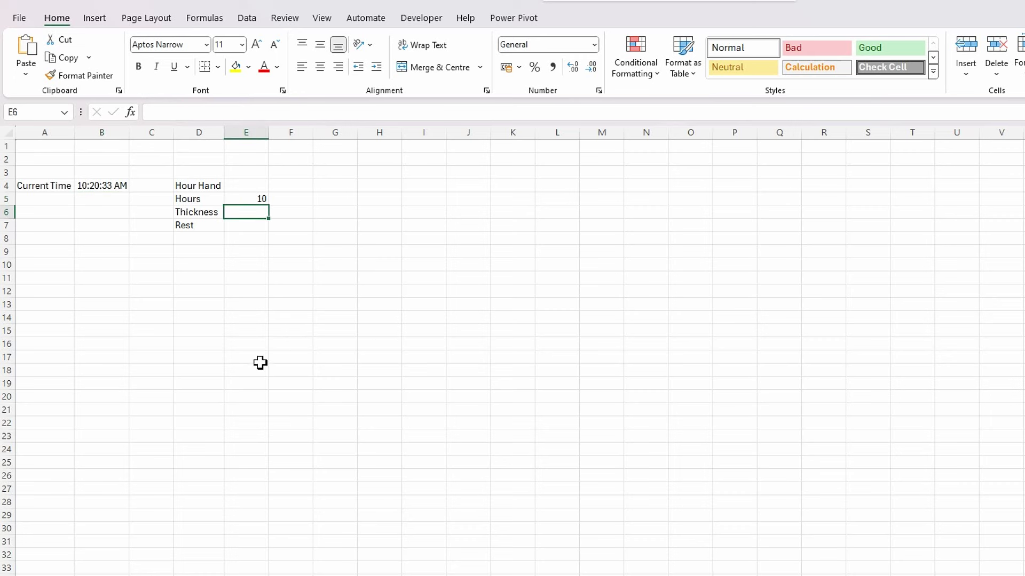
type("0")
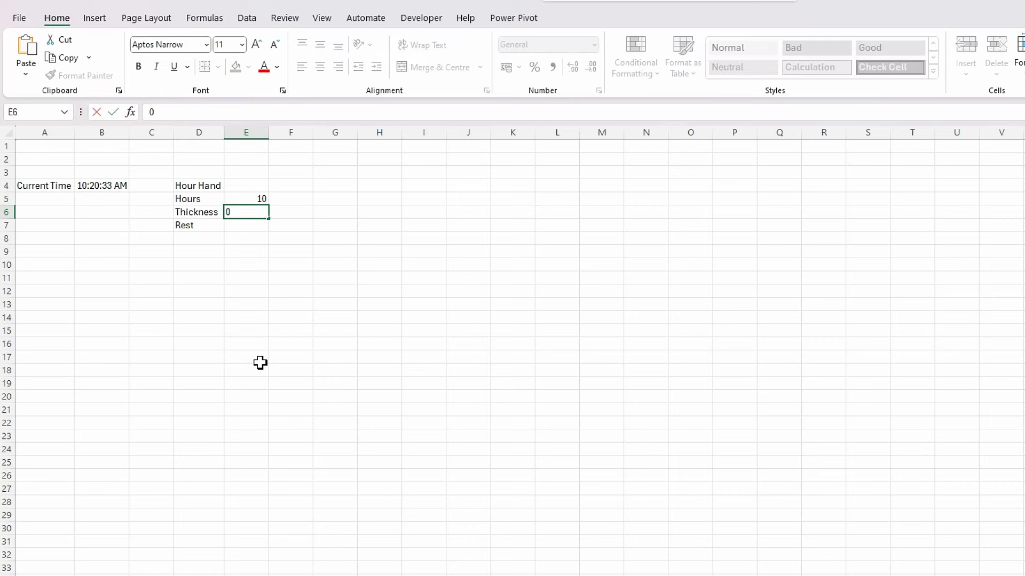
type(".05")
key("Return")
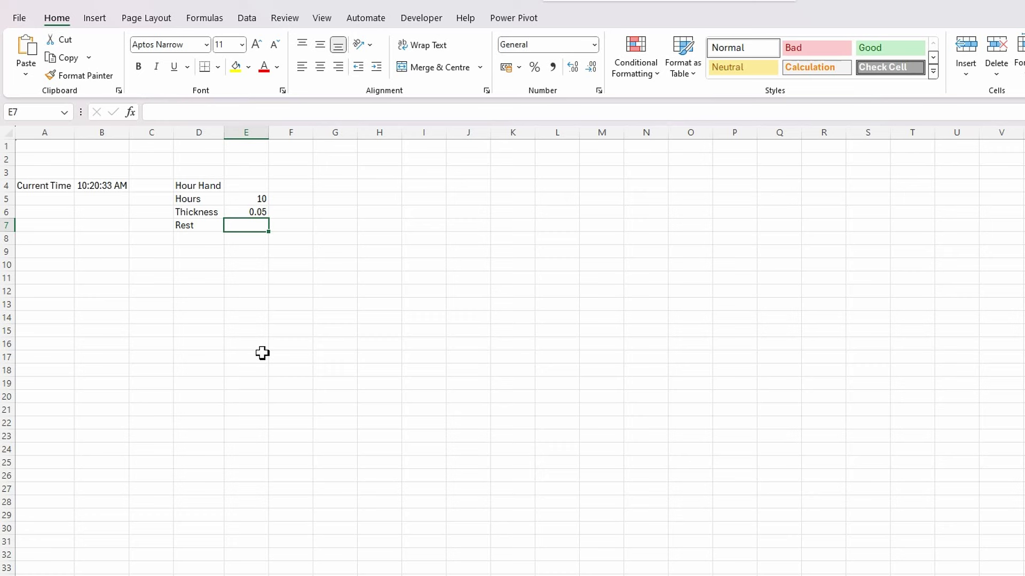
- Enter the formula =12-SUM(E5:E6) in cell E7 for the hour hand's Rest value
type("=12")
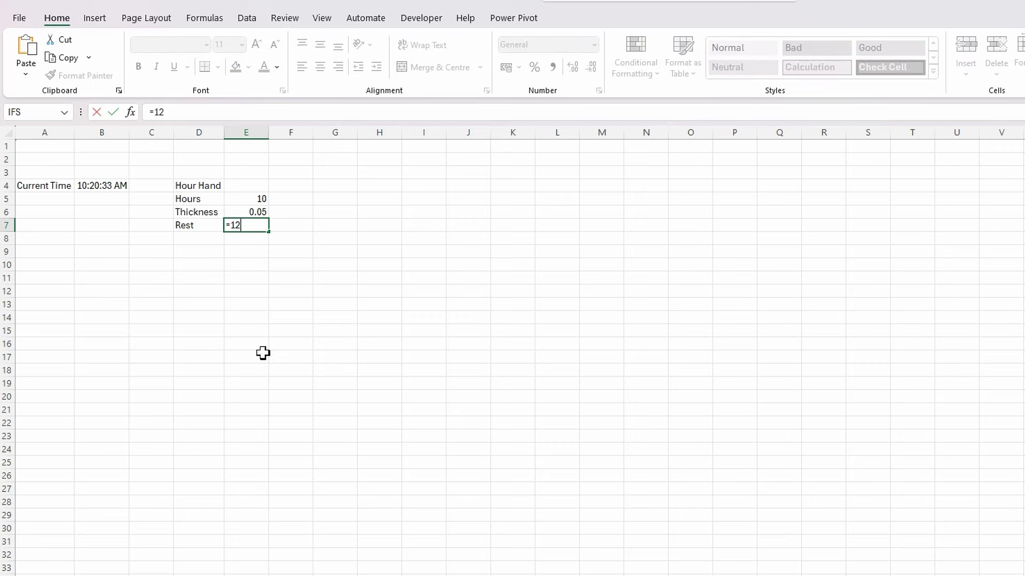
type("-sum(")
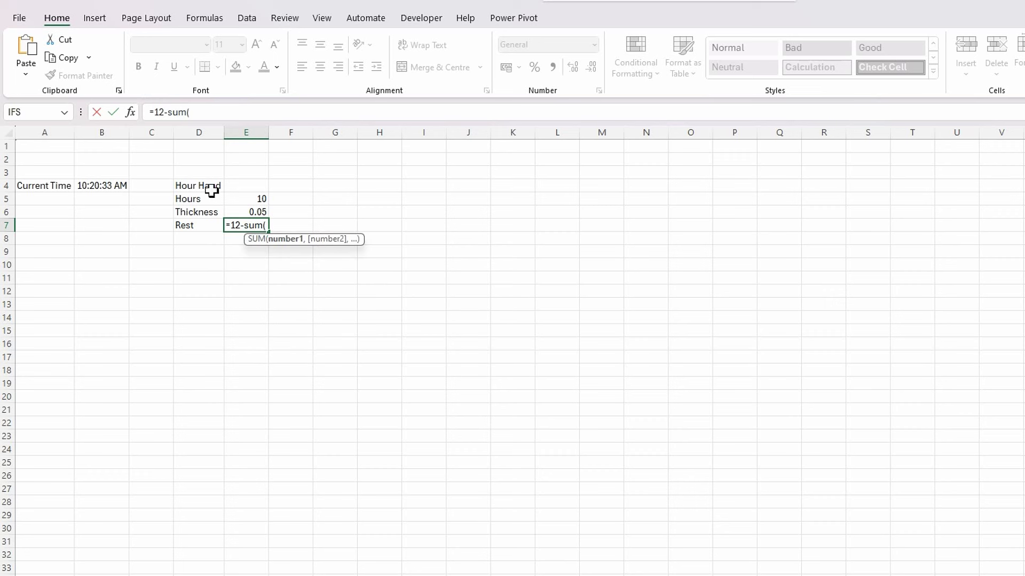
left_click_drag(256, 201, 258, 209)
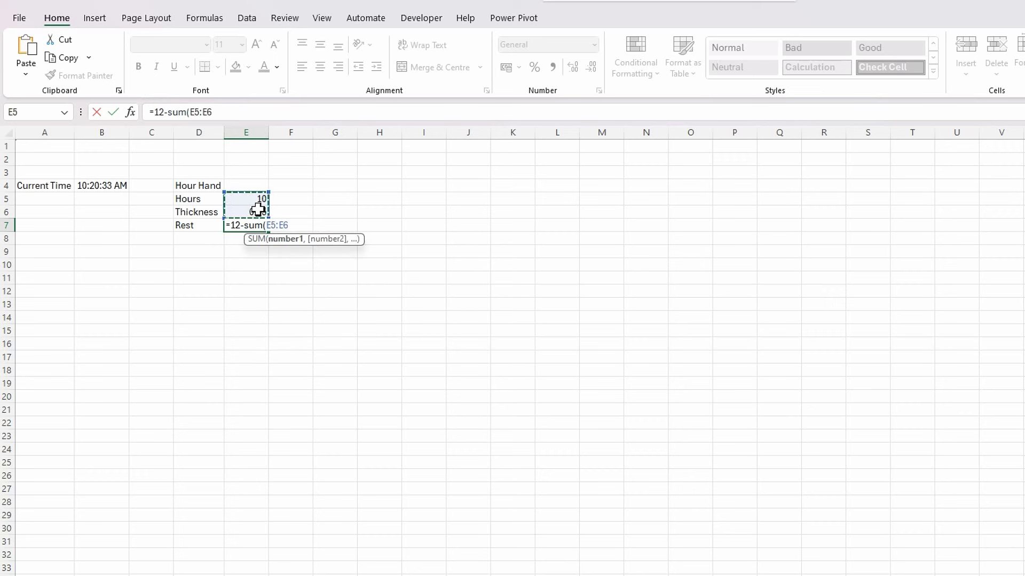
type(")")
key("Return")
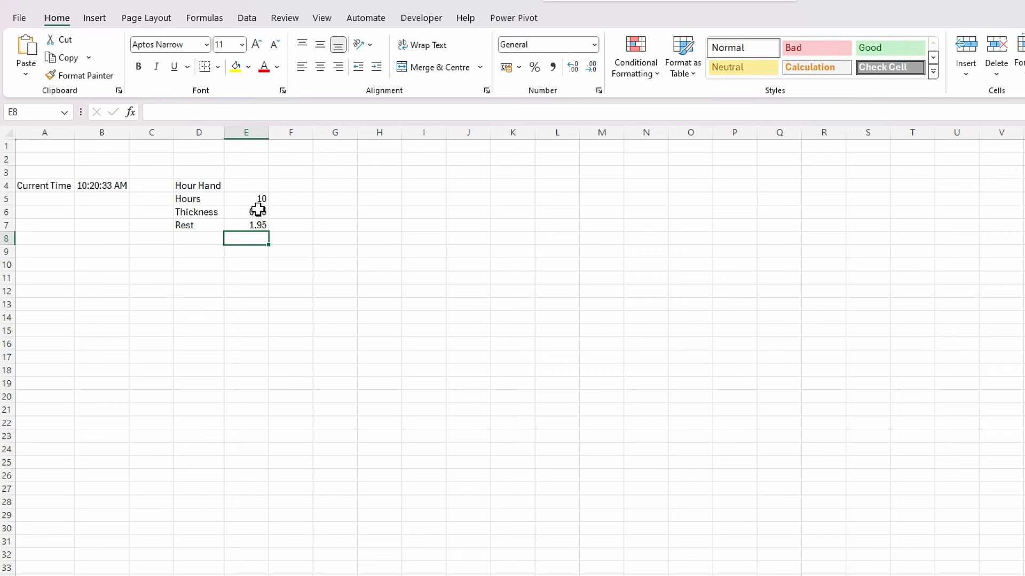
- Copy the Hour Hand block D4:E7 and paste duplicates of it at D9 and D14
left_click(204, 363)
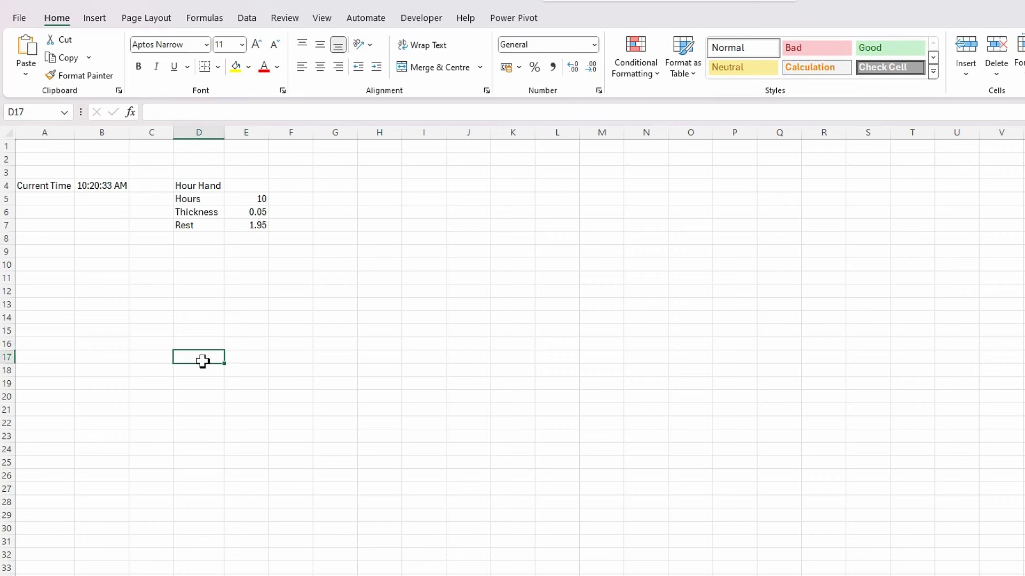
left_click_drag(193, 183, 245, 224)
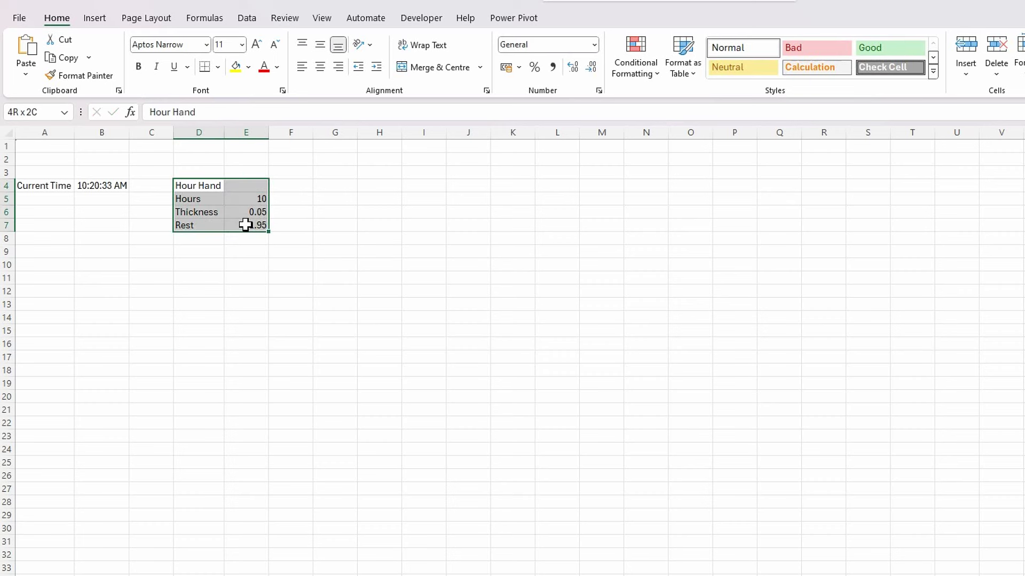
key("ctrl+c")
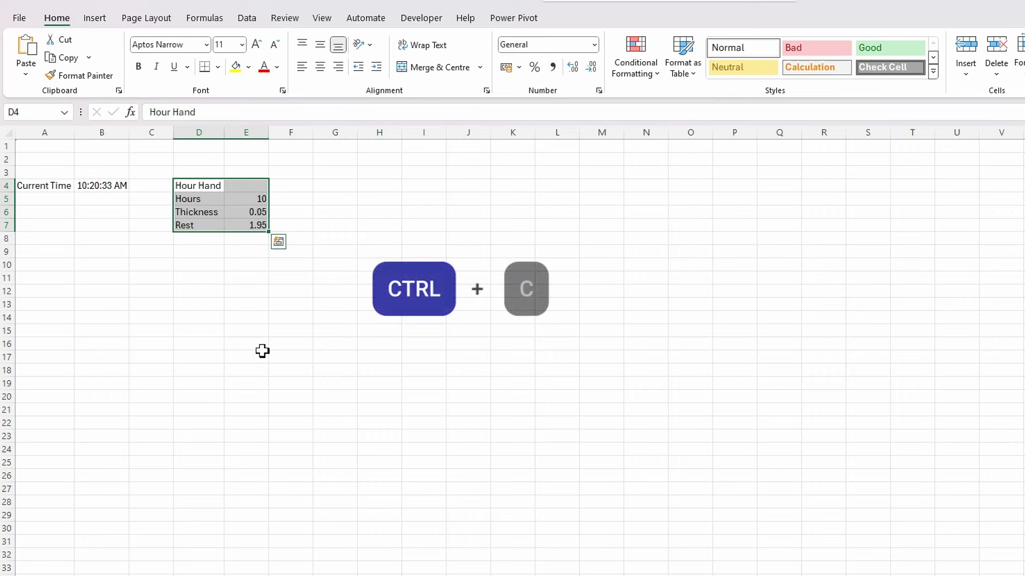
left_click(206, 257)
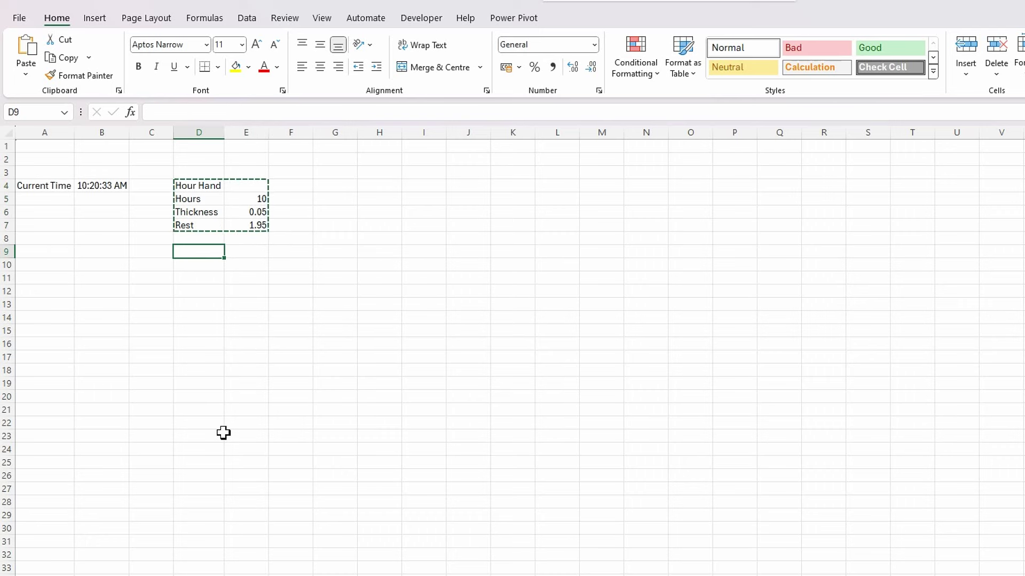
key("ctrl+v")
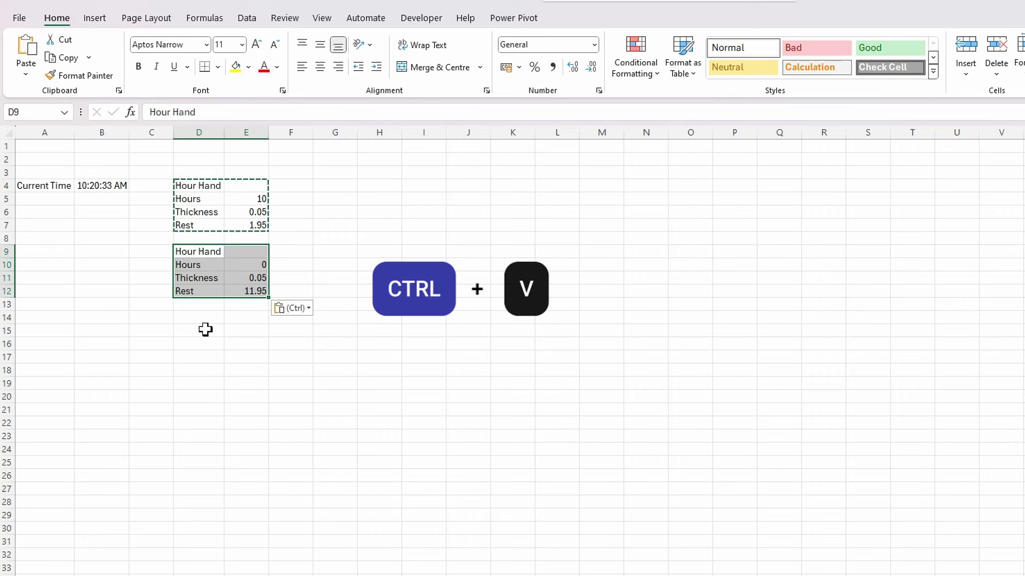
left_click(214, 317)
key("ctrl+v")
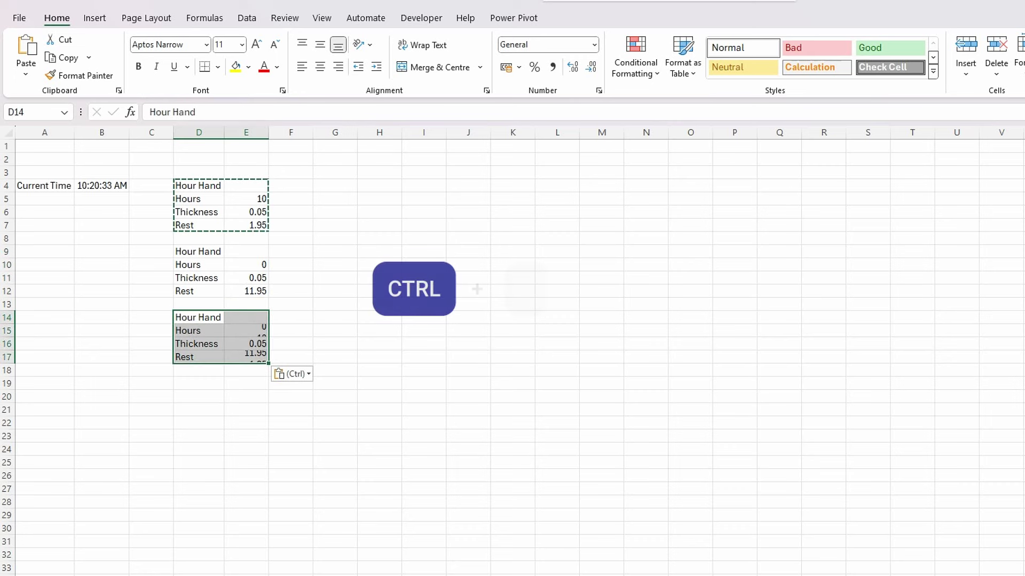
left_click(381, 461)
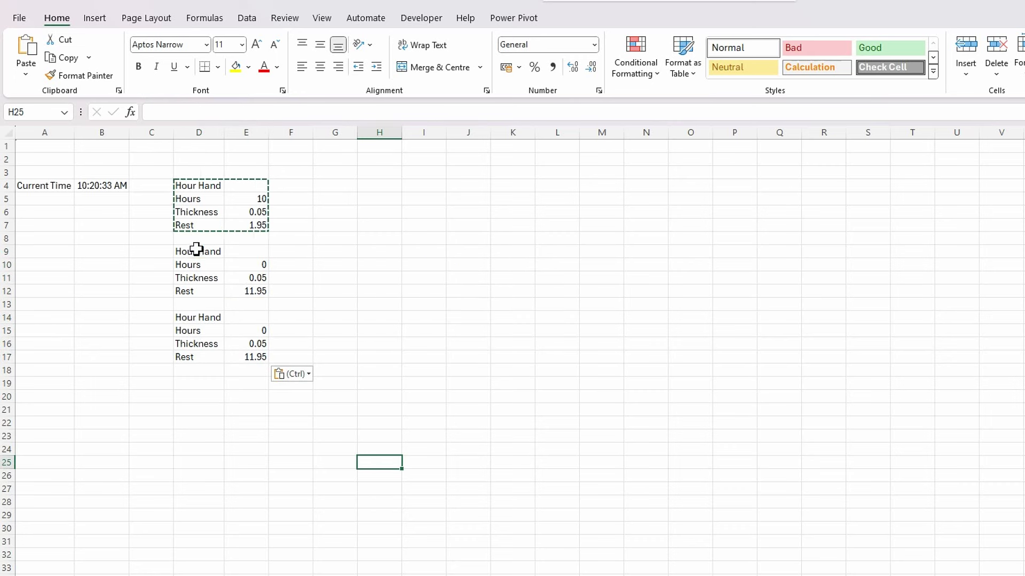
- Relabel the first duplicated block with the heading Minute Hand in D9 and Minutes in D10
left_click(197, 251)
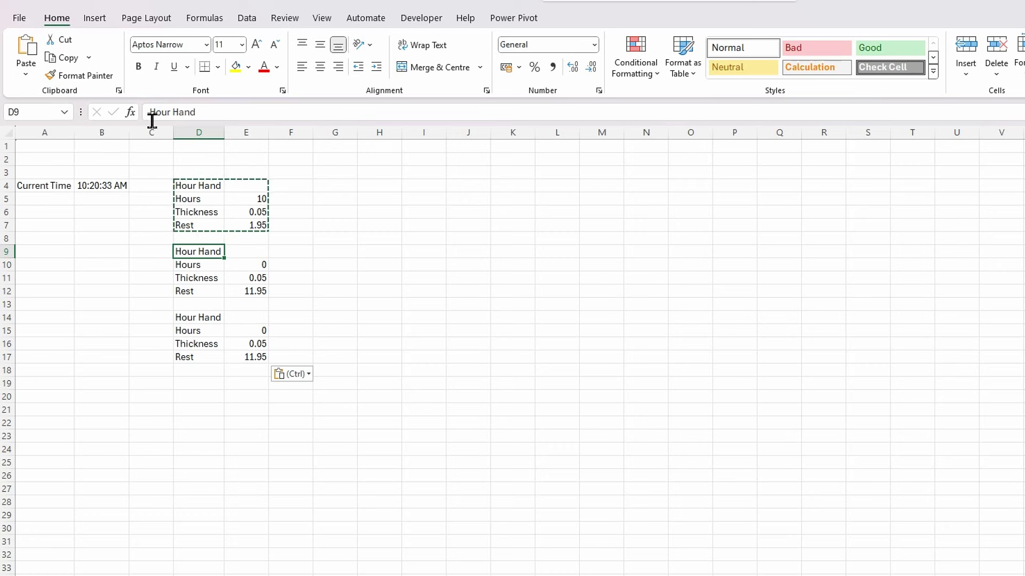
left_click_drag(171, 112, 145, 113)
type("Minute")
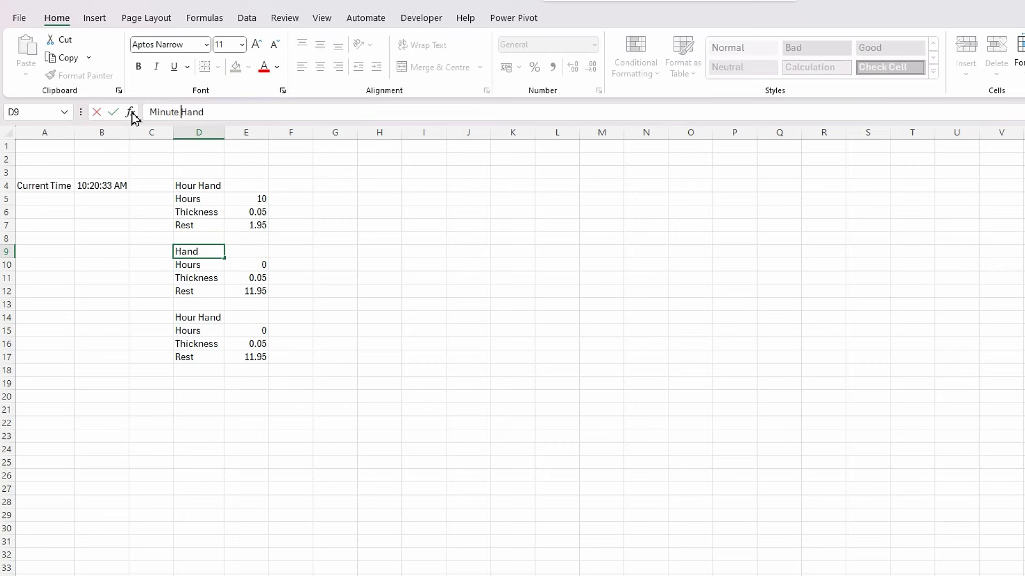
key("Return")
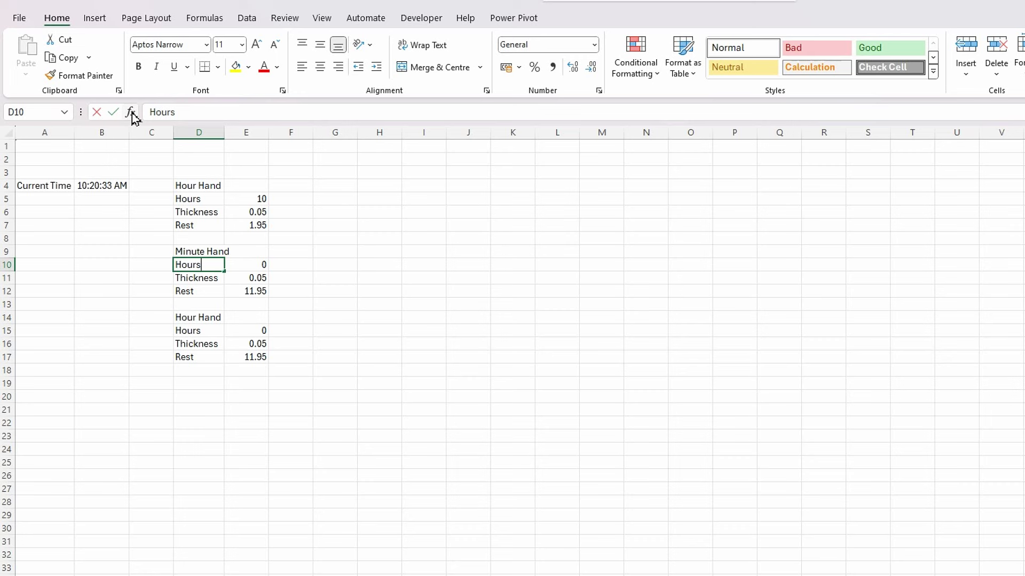
type("Min")
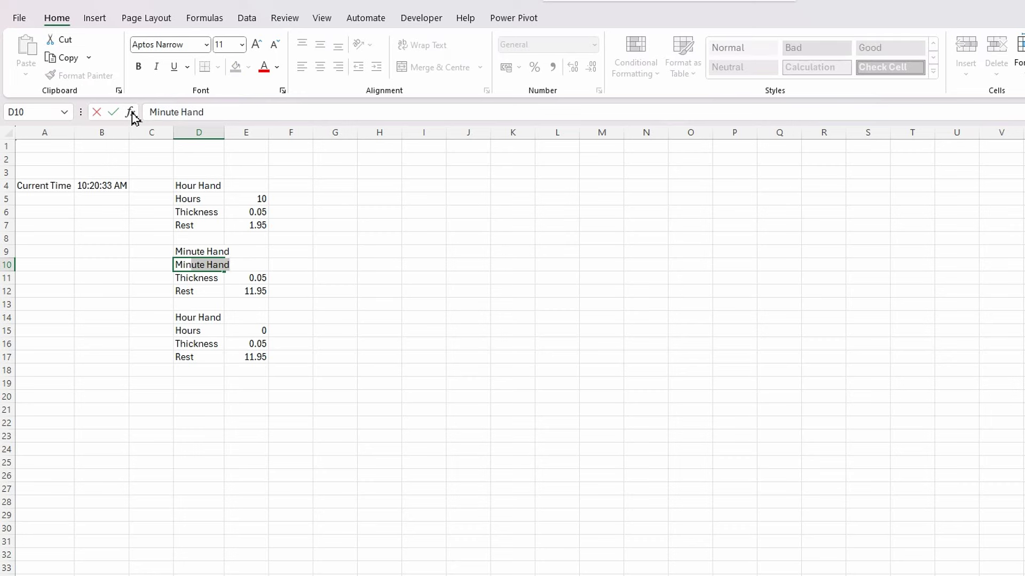
type("utes")
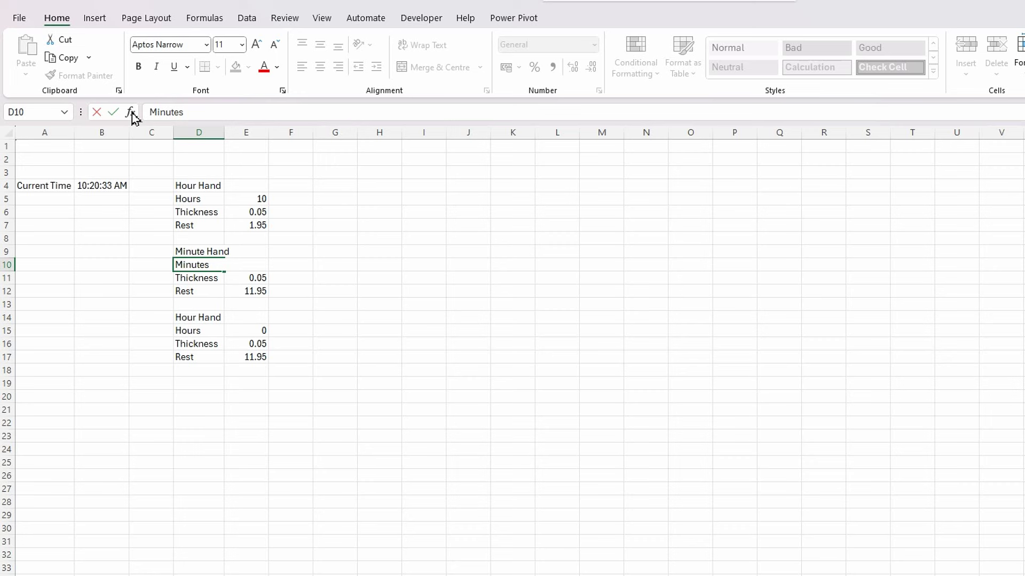
key("Return")
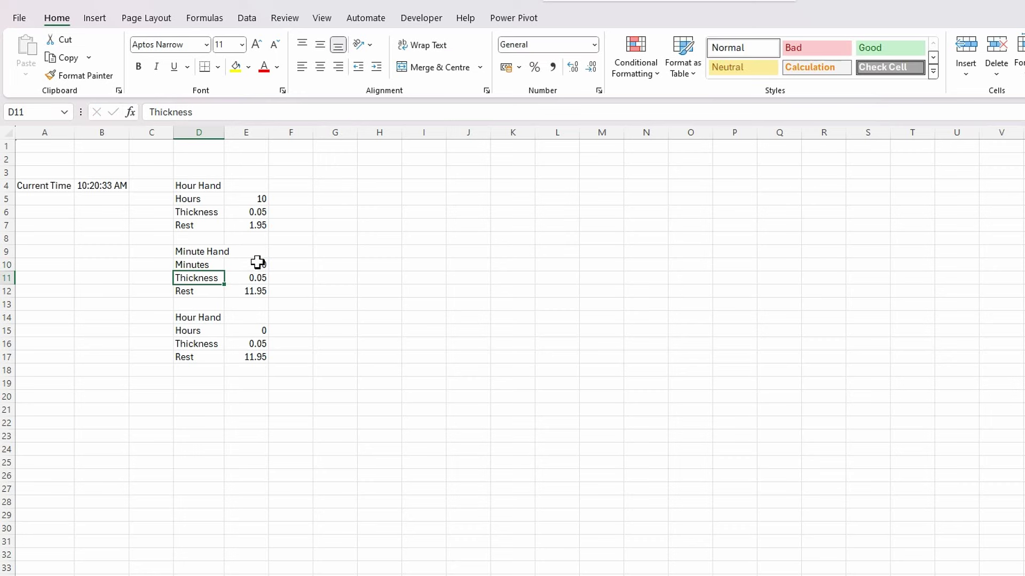
left_click(198, 265)
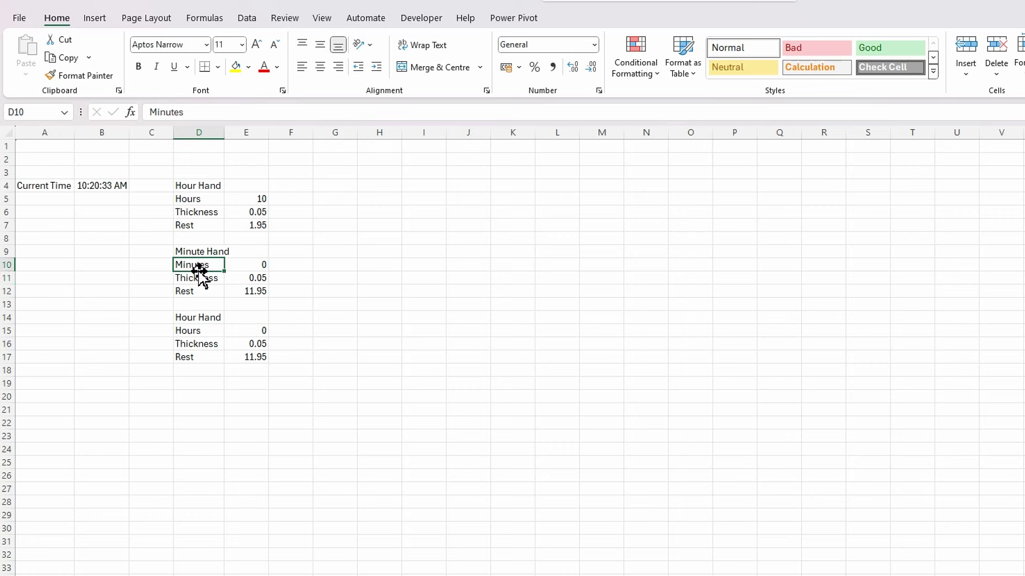
- Relabel the second duplicated block with the heading Second Hand in D14 and Seconds in D15
left_click(187, 330)
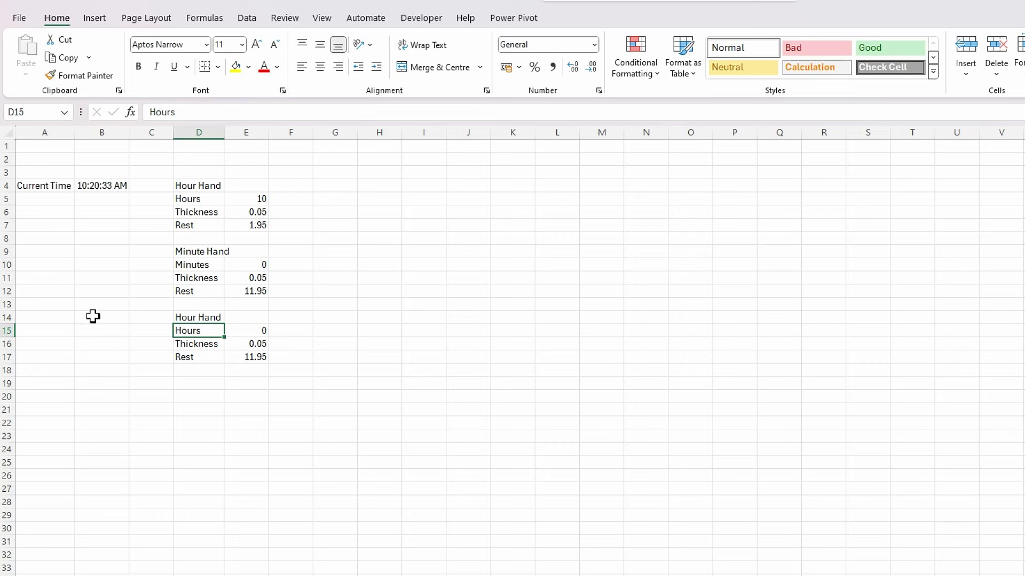
key("Up")
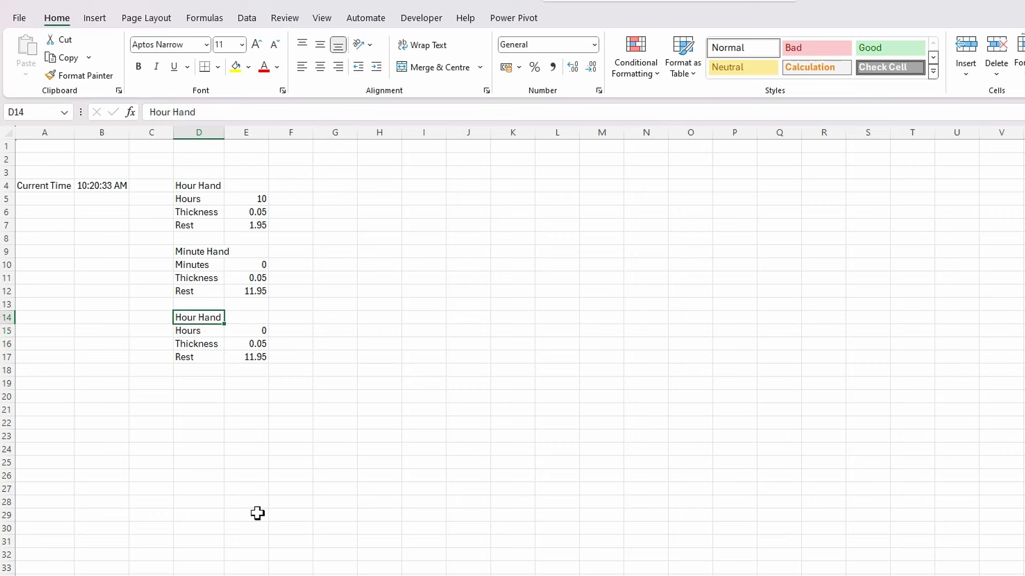
type("Second")
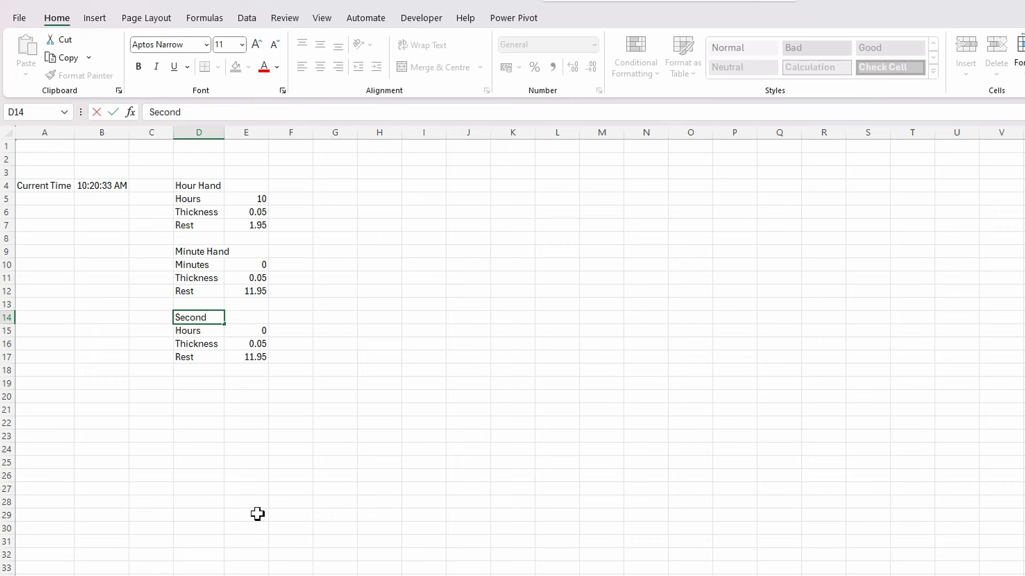
type(" Hand")
key("Return")
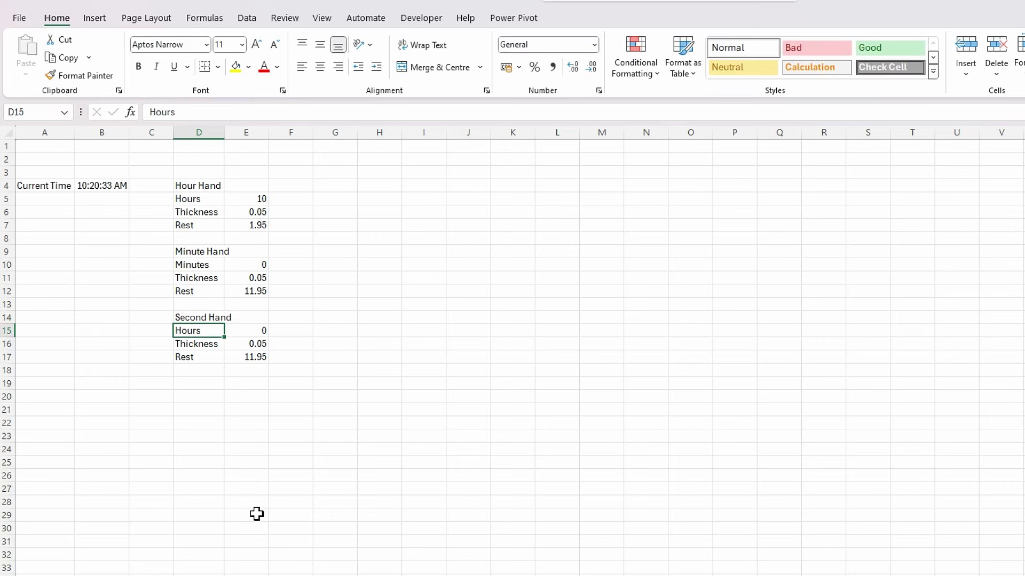
type("Seconds")
key("Return")
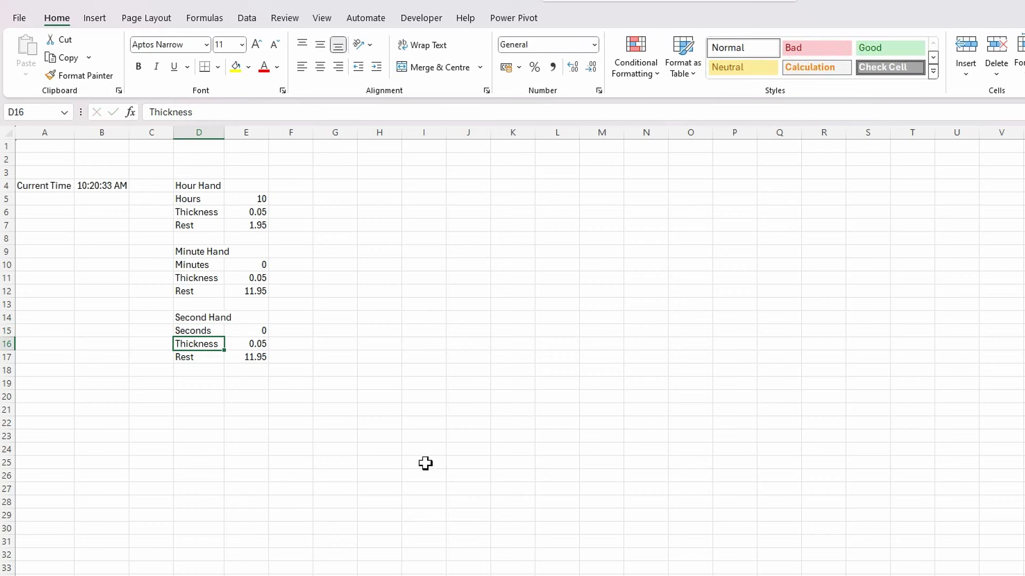
- Replace the minute hand's formula in E10 with =MINUTE(B4) to extract the minutes from the current time
left_click(246, 269)
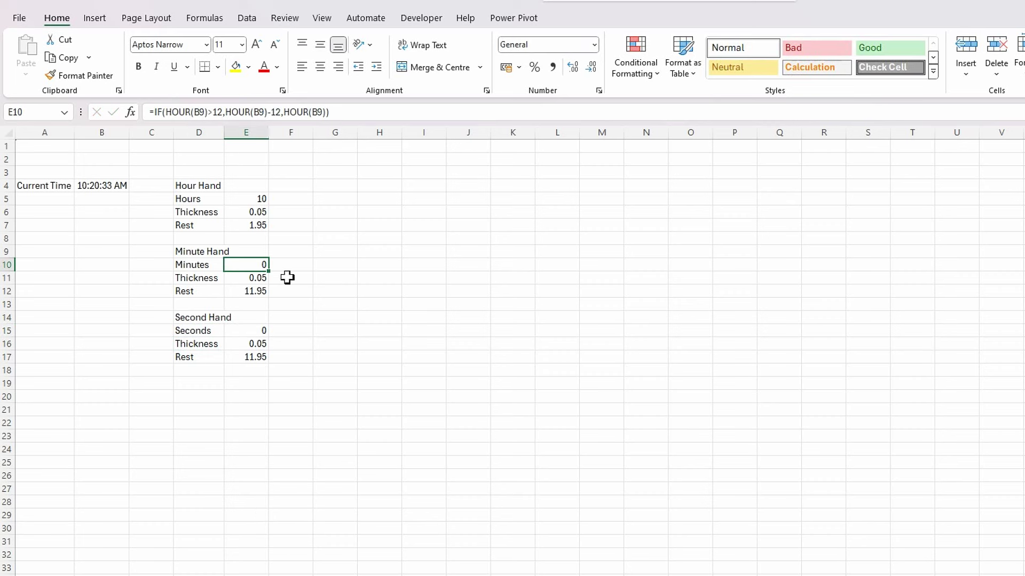
type("=min")
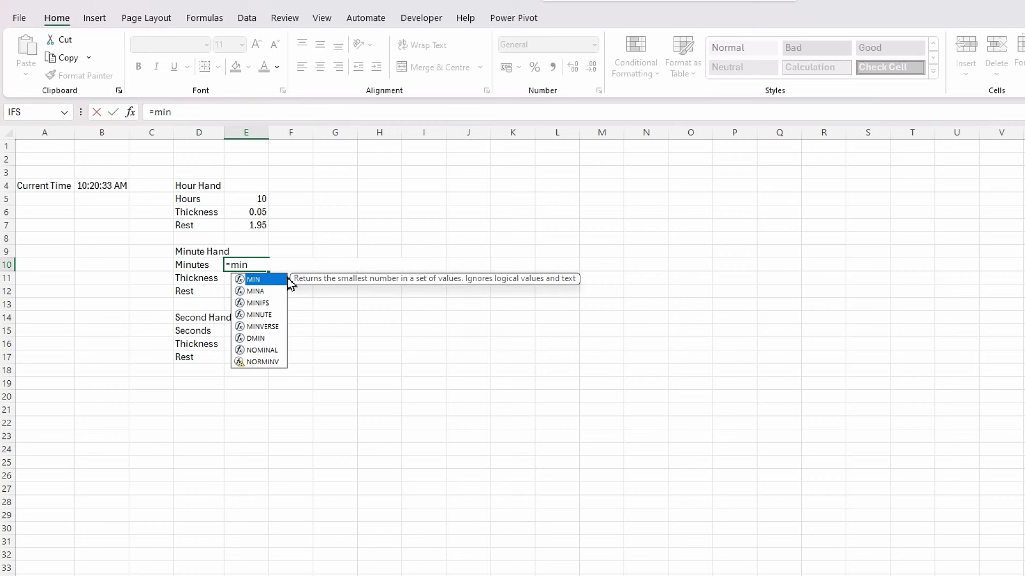
left_click(261, 315)
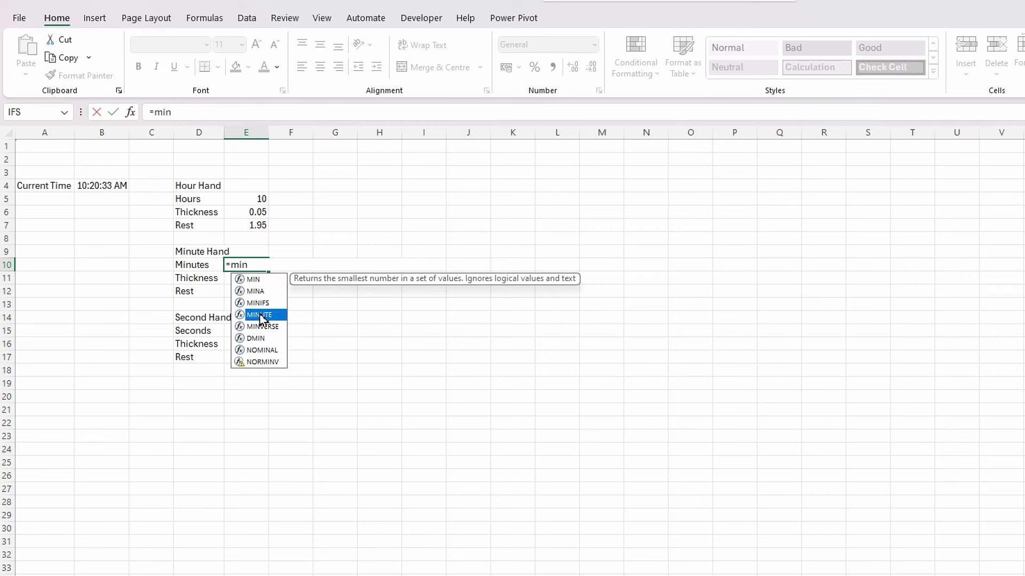
double_click(261, 316)
left_click(96, 186)
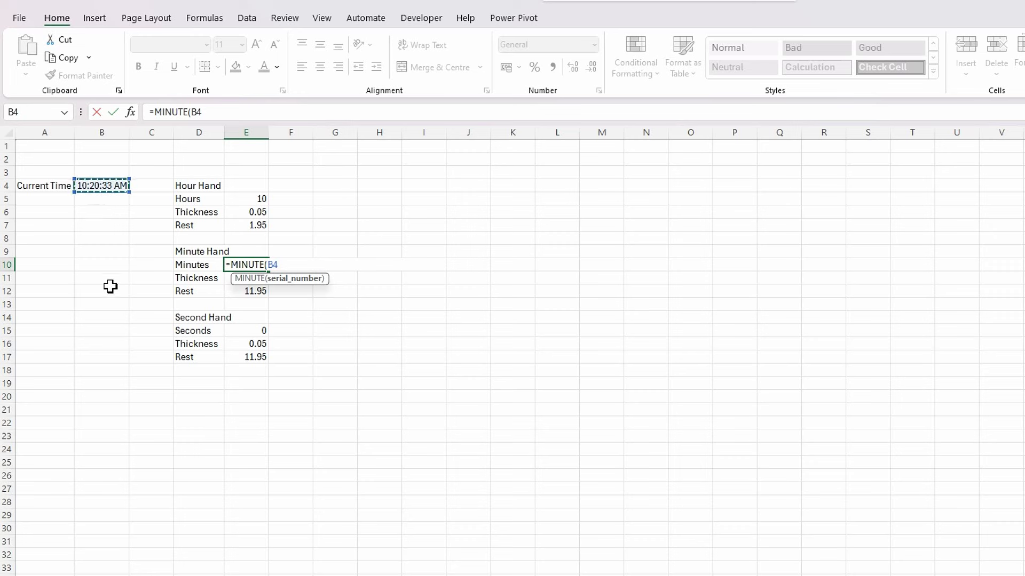
type(")")
key("Return")
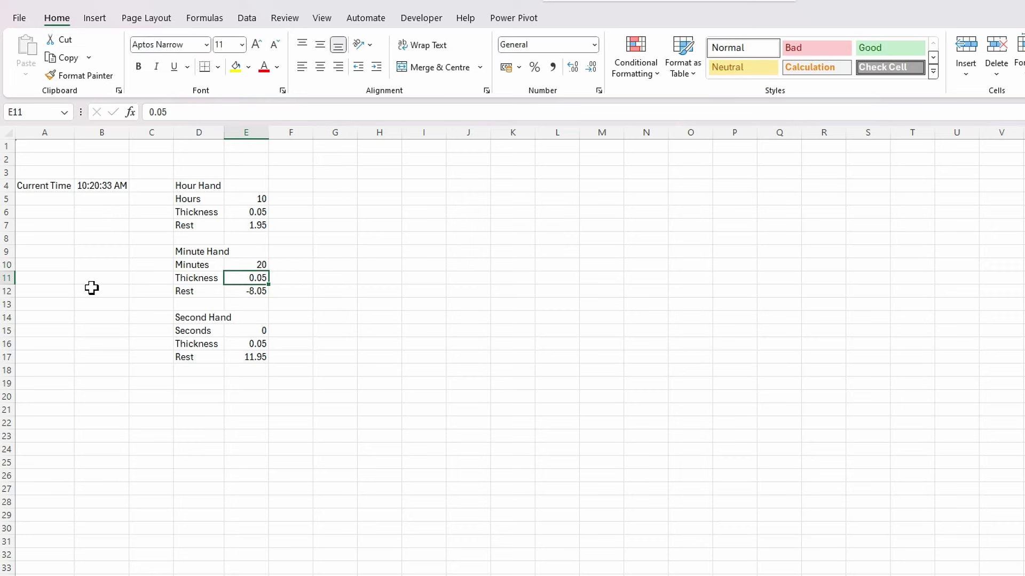
- Change the minute hand's Rest formula in E12 to =60-SUM(E10:E11)
left_click(253, 292)
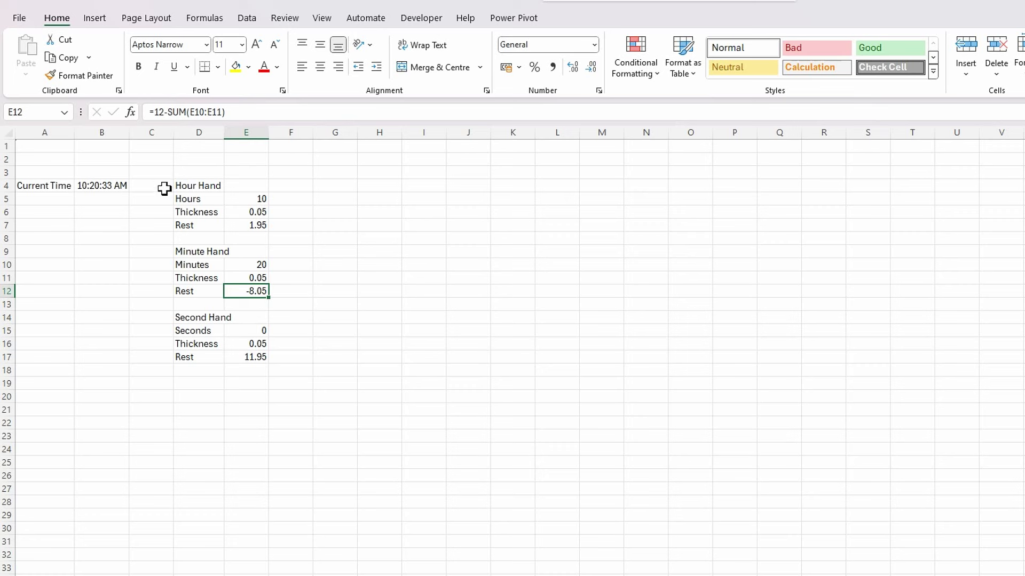
left_click_drag(167, 112, 161, 112)
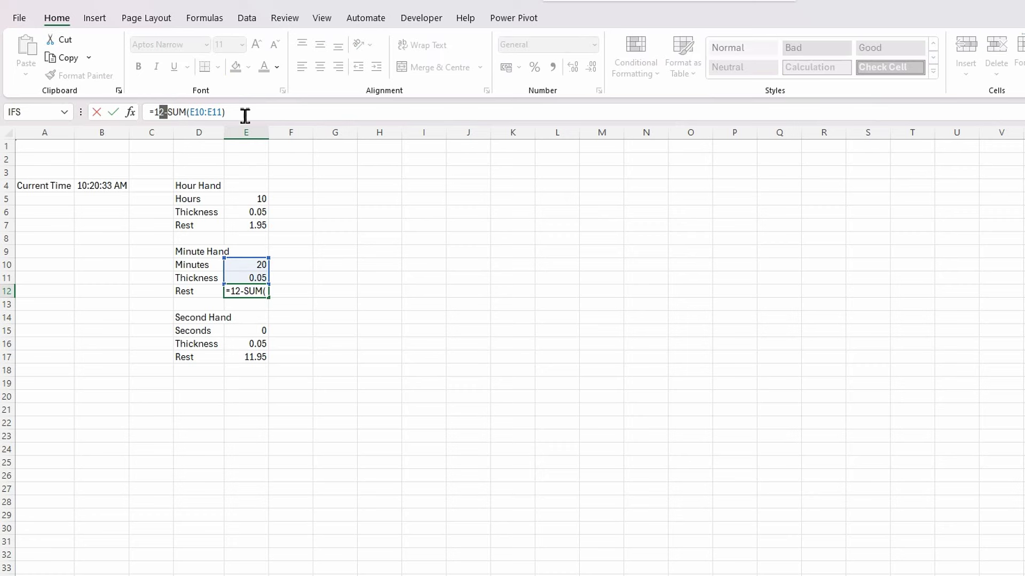
left_click(160, 111)
double_click(156, 112)
type("60")
key("Return")
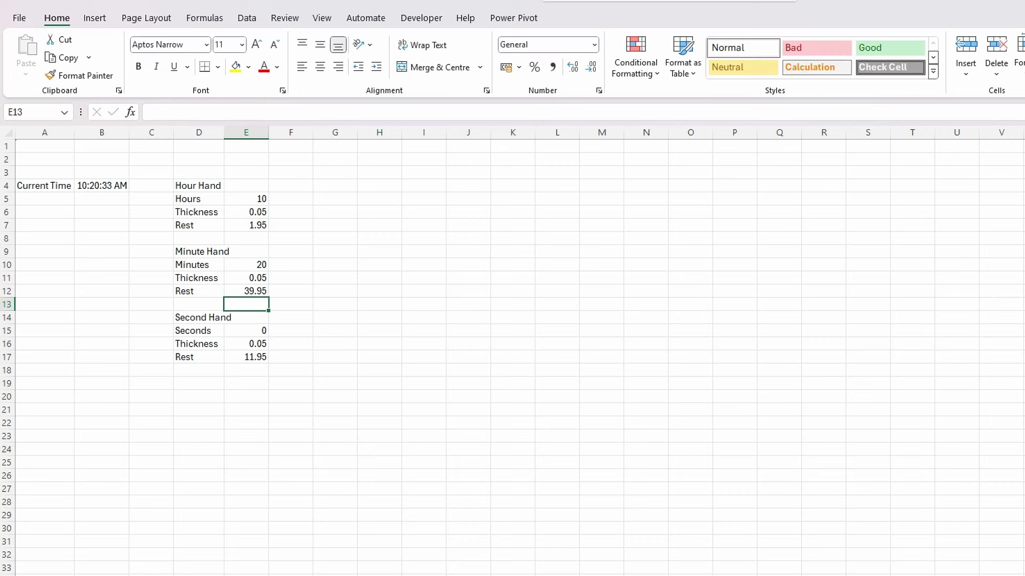
left_click(257, 280)
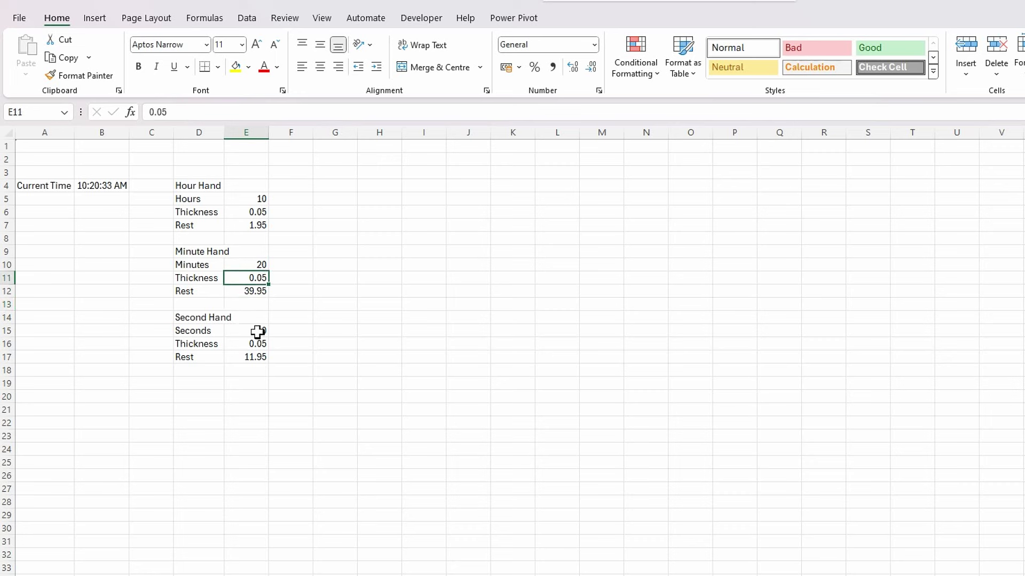
- Change the second hand's Rest formula in E17 to =60-SUM(E15:E16)
left_click(245, 359)
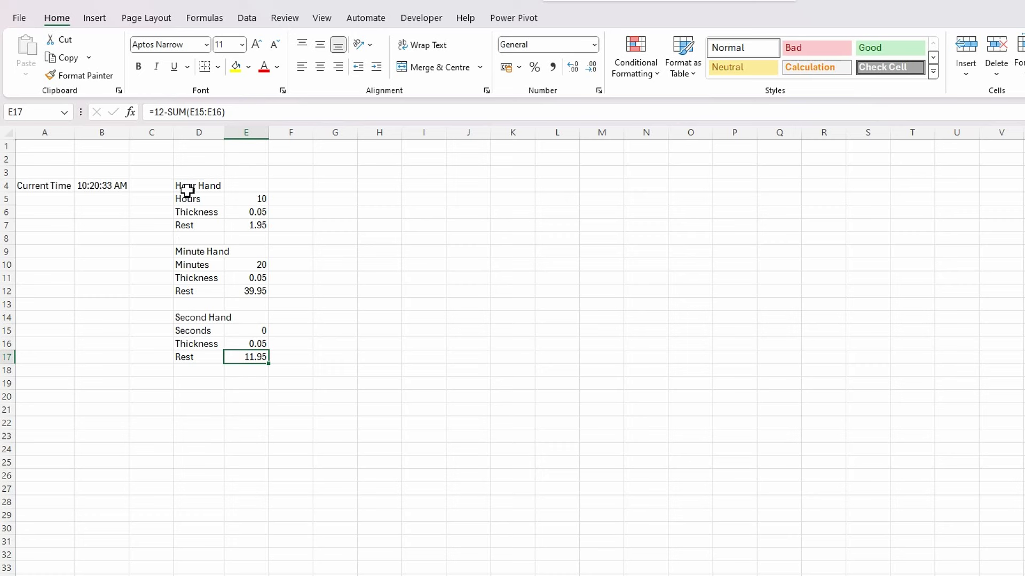
left_click(165, 112)
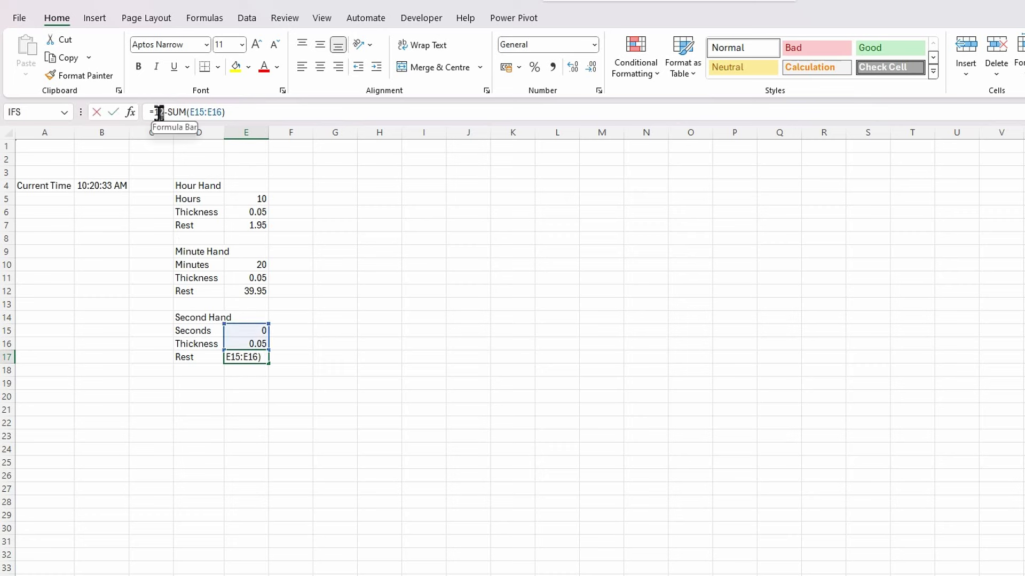
double_click(158, 112)
key("BackSpace")
type("60")
key("Return")
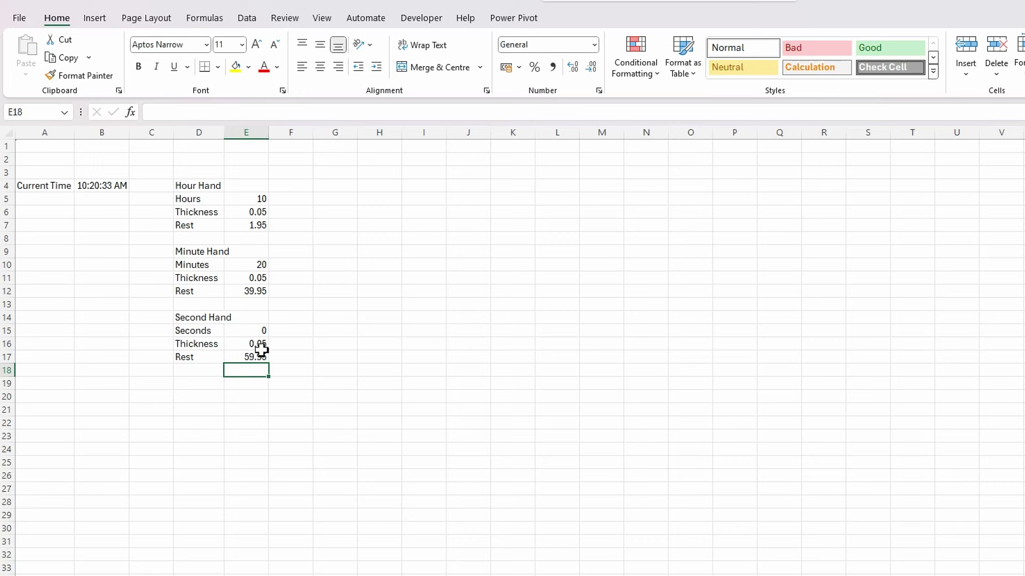
- Replace the second hand's formula in E15 with =SECOND(B4) to extract the seconds from the current time
left_click(257, 332)
type("=sec")
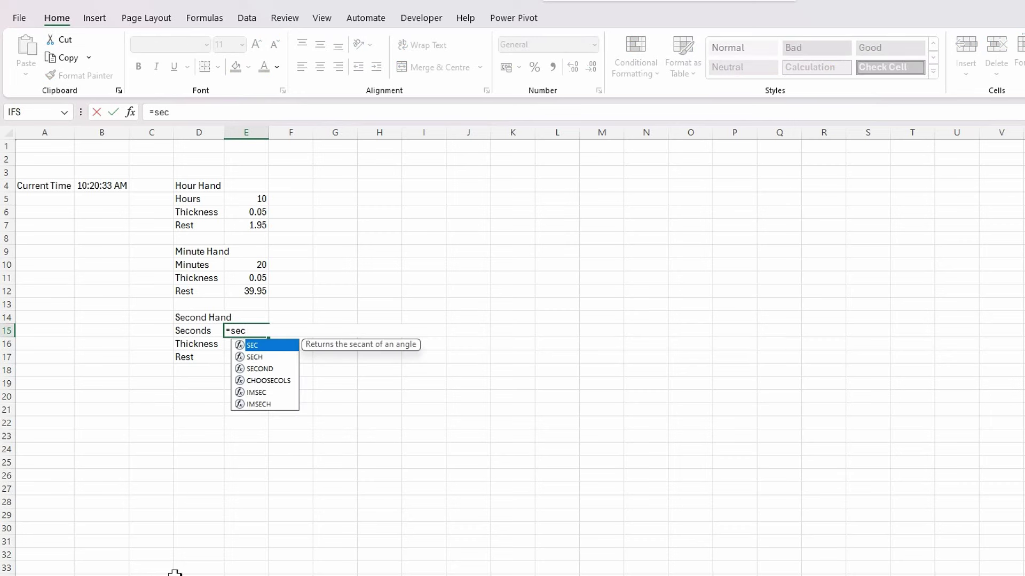
double_click(264, 369)
left_click(93, 192)
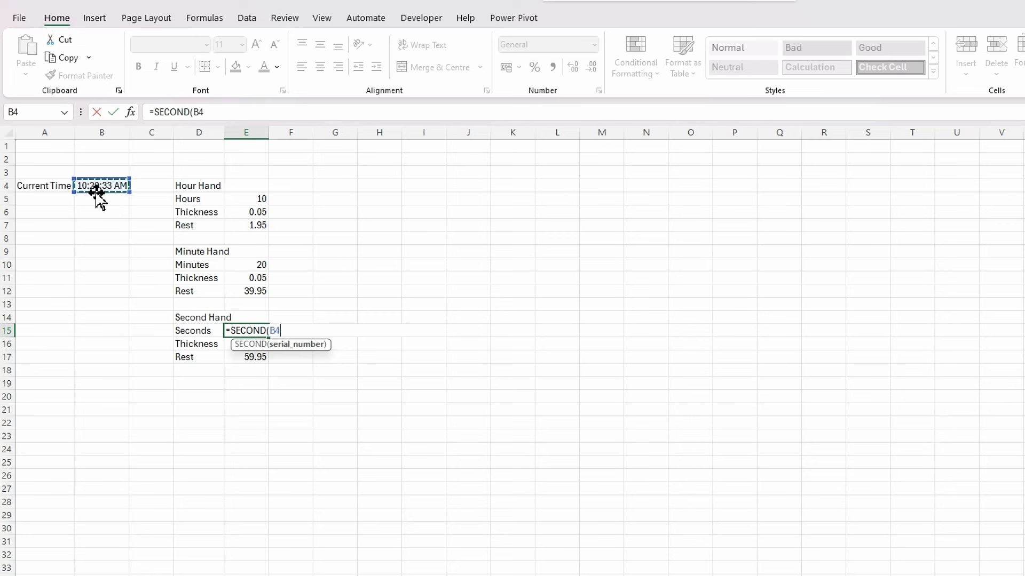
type(")")
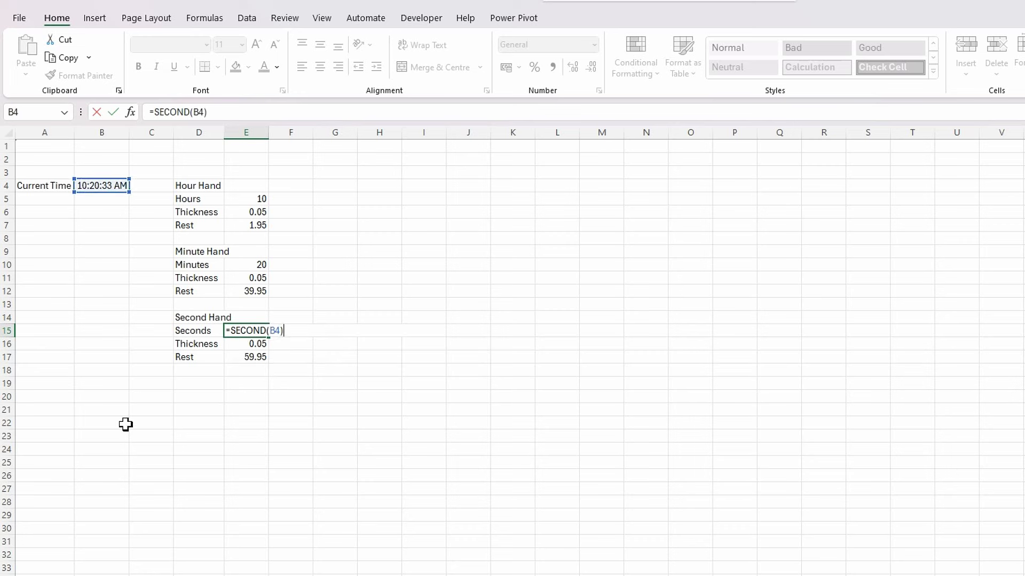
key("Return")
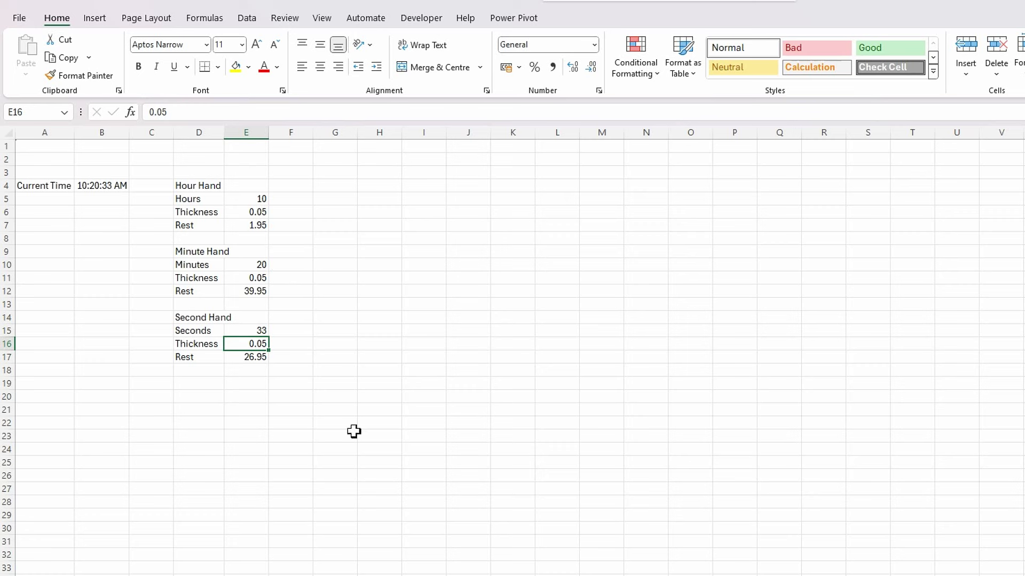
- Extend the Hours formula in E5 by adding (E10/60) for the minutes and the seconds in E15 as a fraction of an hour
left_click(266, 411)
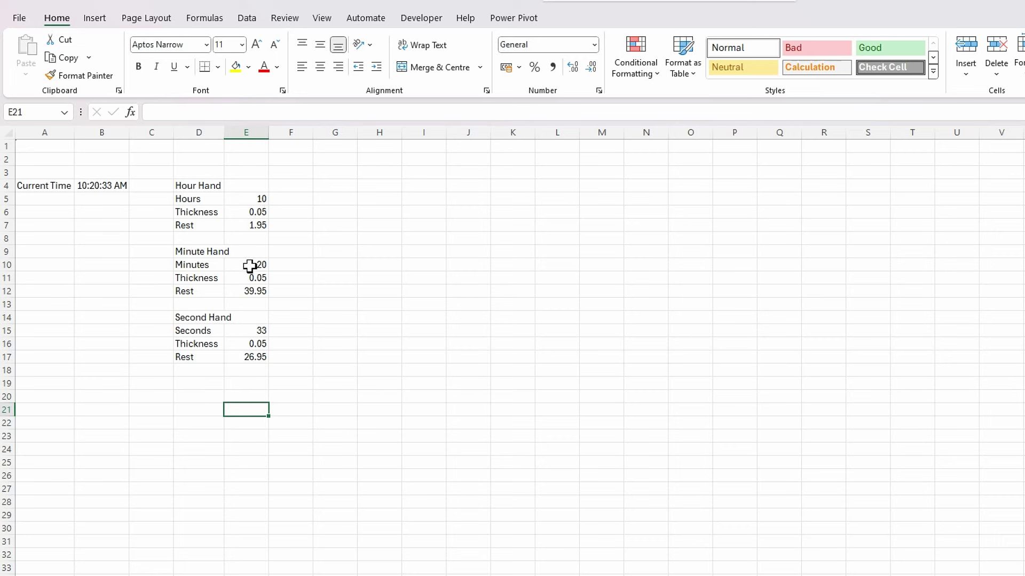
left_click(260, 198)
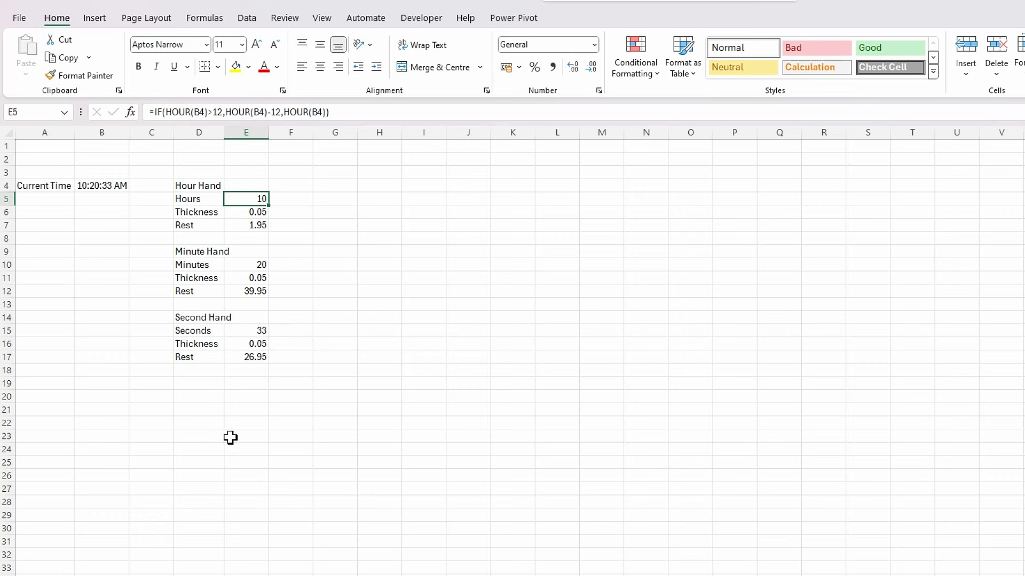
left_click(360, 114)
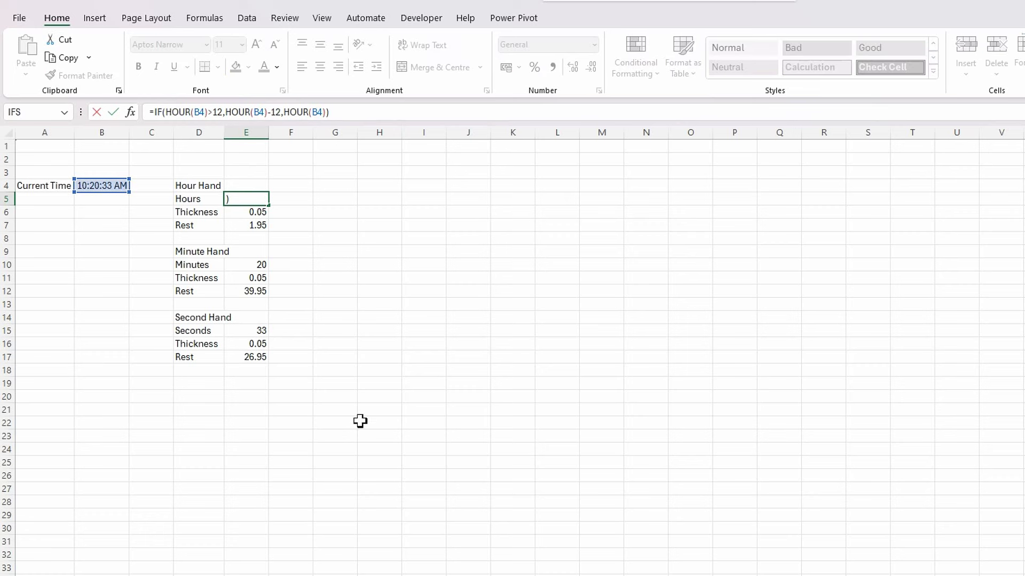
type("+(")
left_click(253, 265)
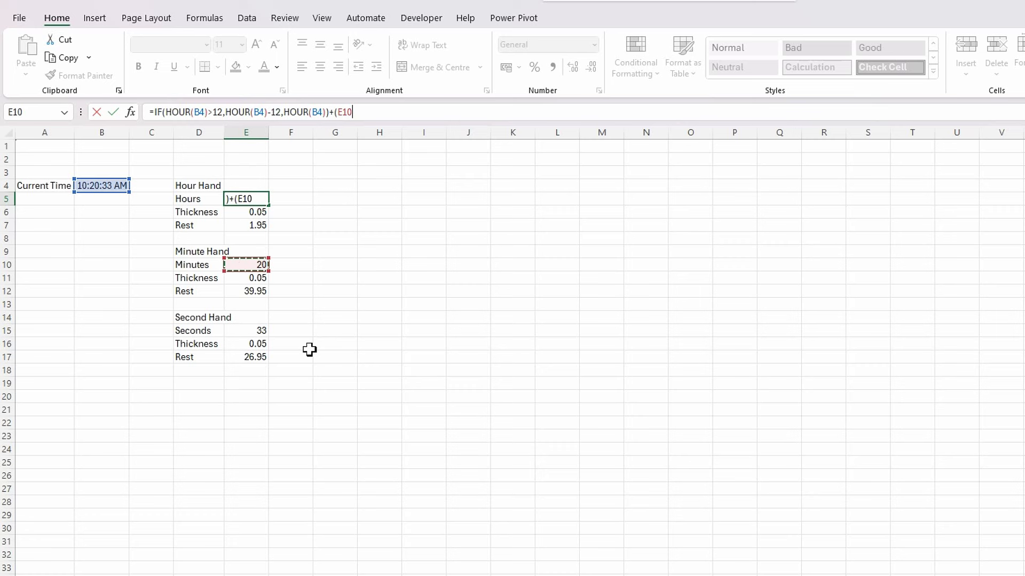
type("/")
type(")+(")
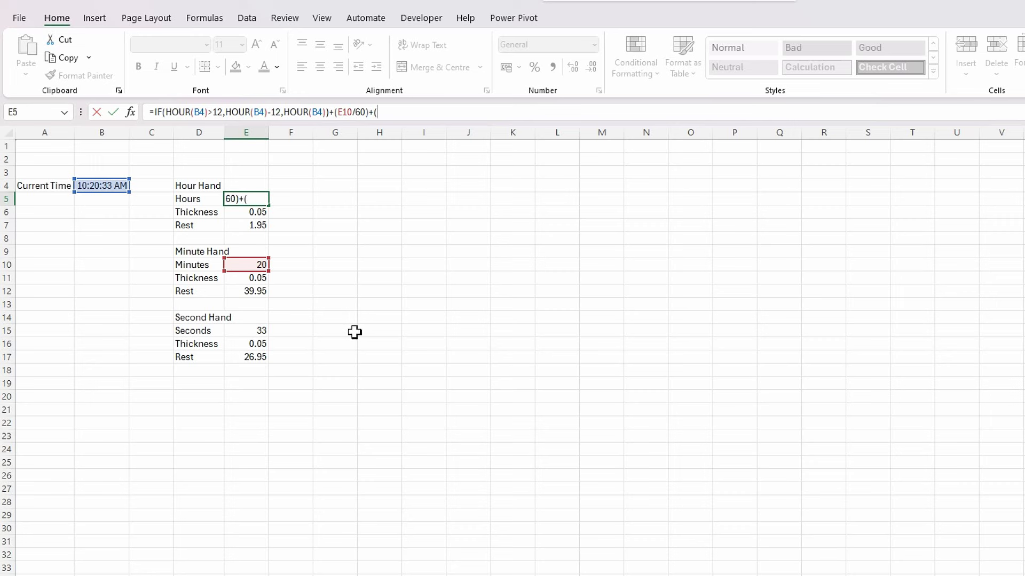
left_click(254, 331)
type("/")
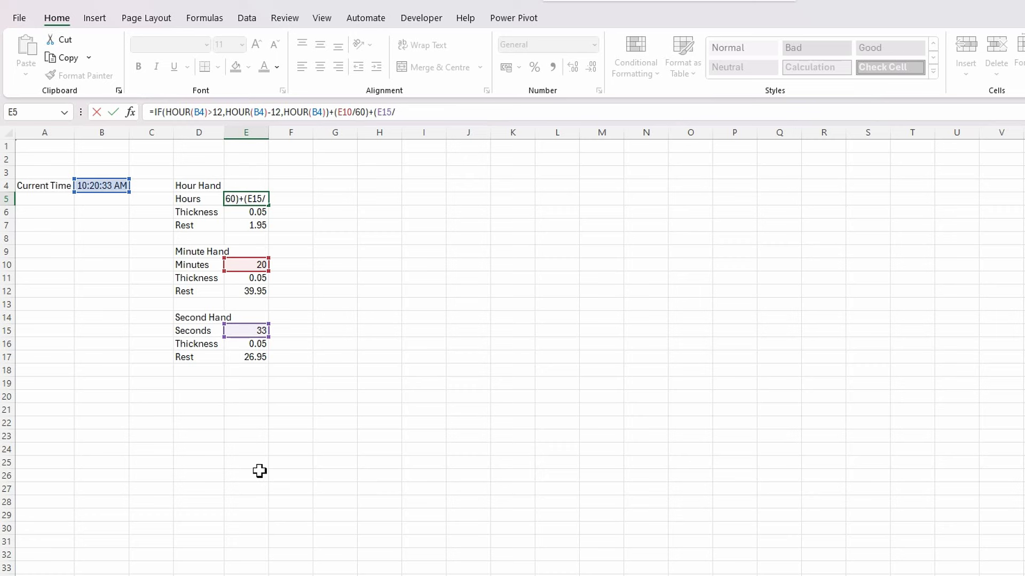
type("3425")
key("Return")
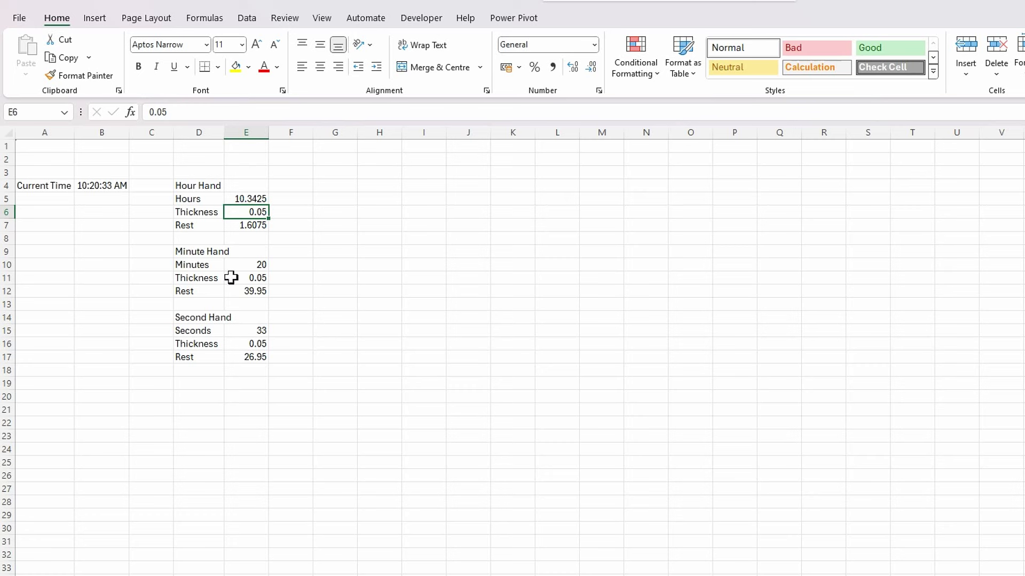
- Extend the Minutes formula in E10 to =MINUTE(B4)+E15/60 so the seconds are included
left_click(243, 266)
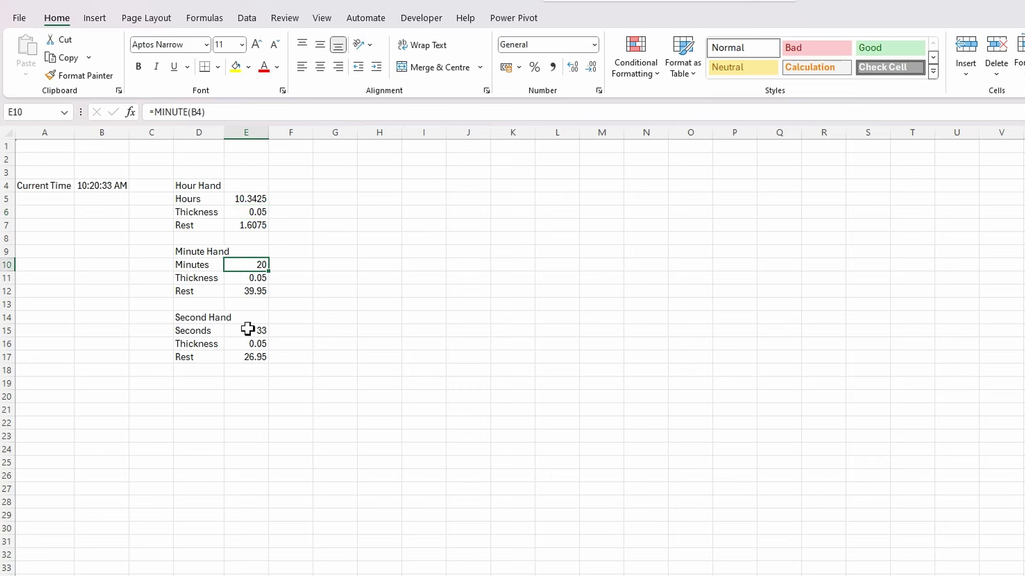
left_click(227, 112)
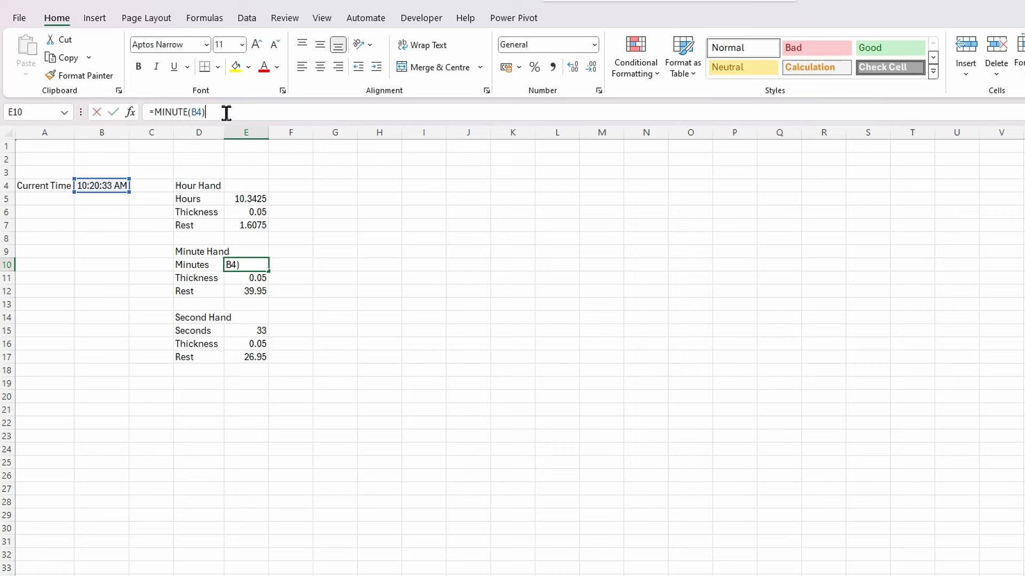
type("+")
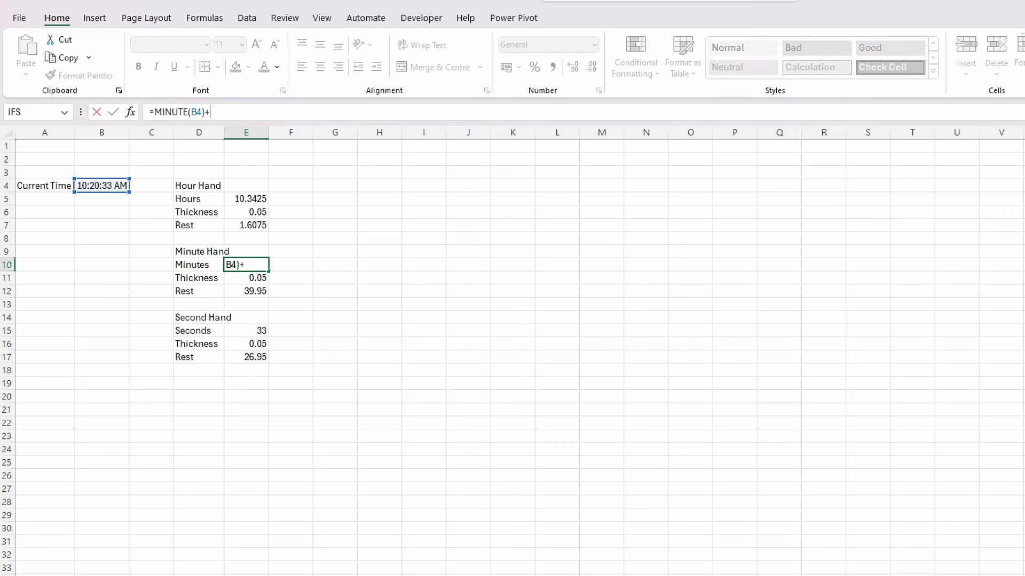
left_click(251, 330)
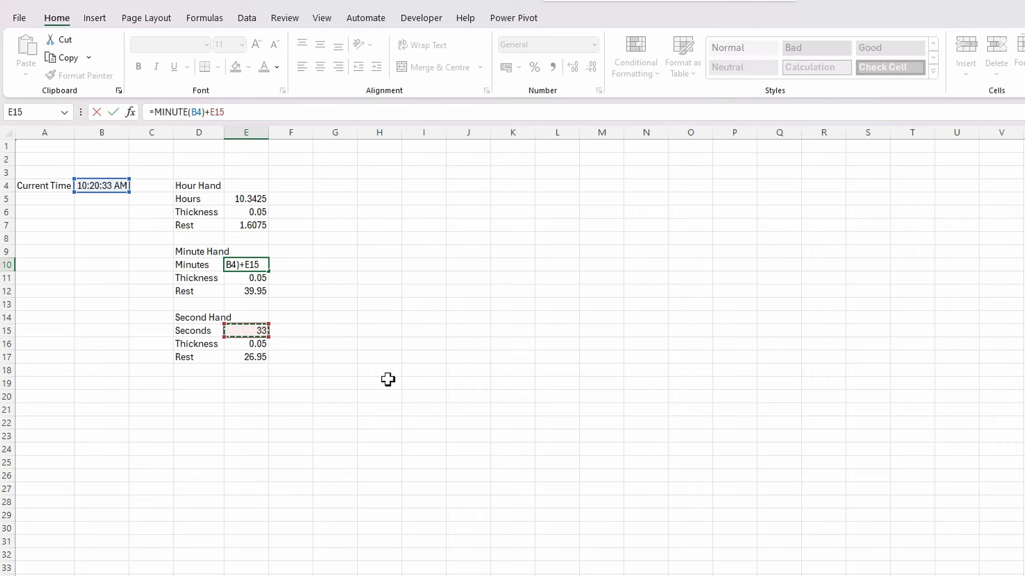
type("/60")
key("Return")
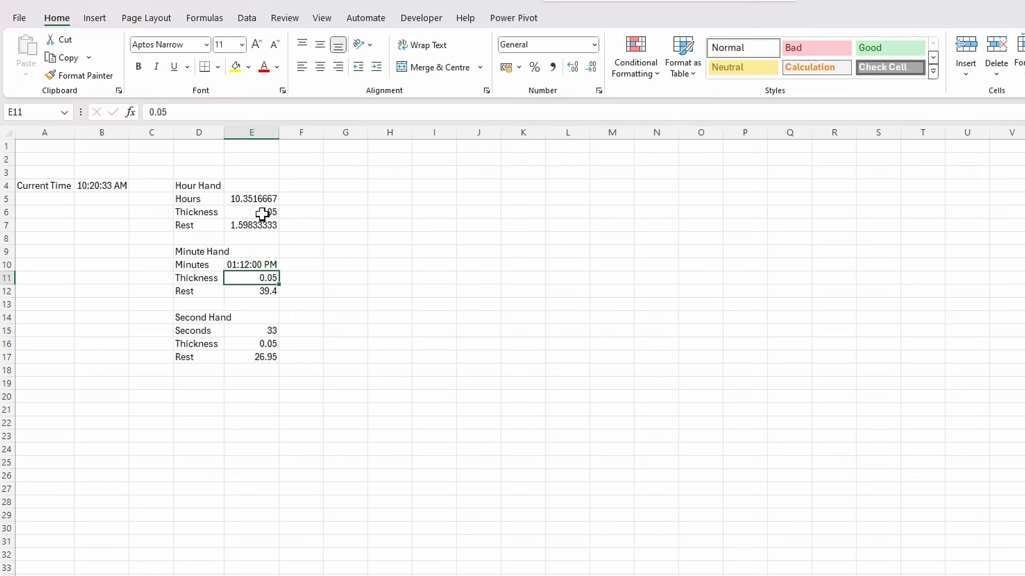
- Set the number format of the Minutes value in E10 to General
left_click(248, 265)
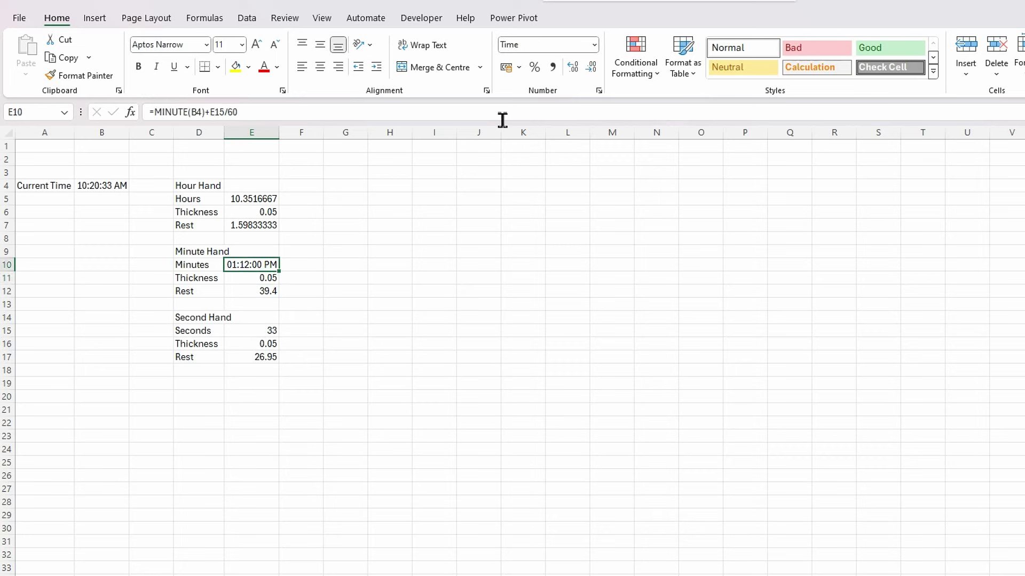
left_click(594, 45)
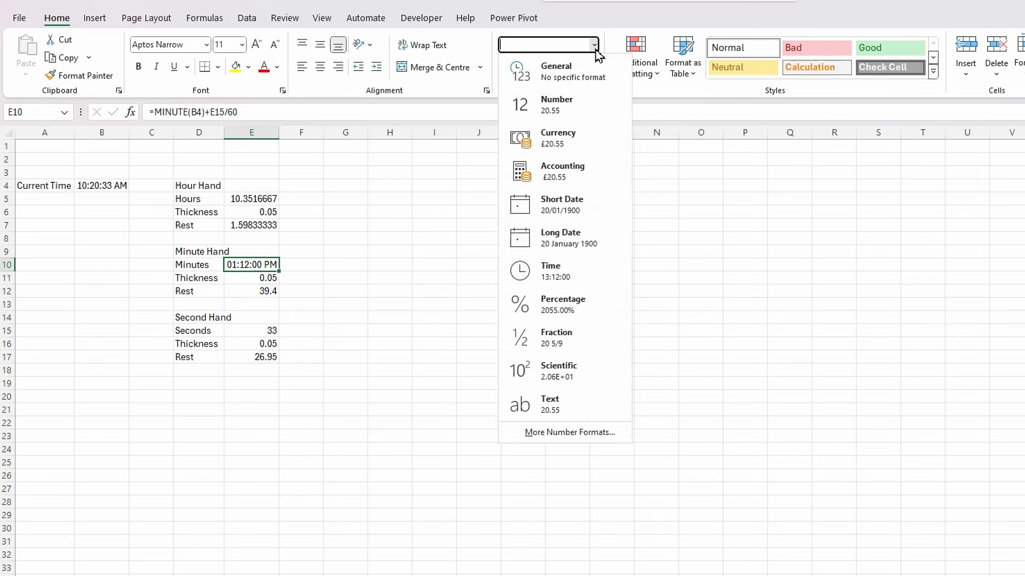
left_click(555, 74)
left_click(382, 281)
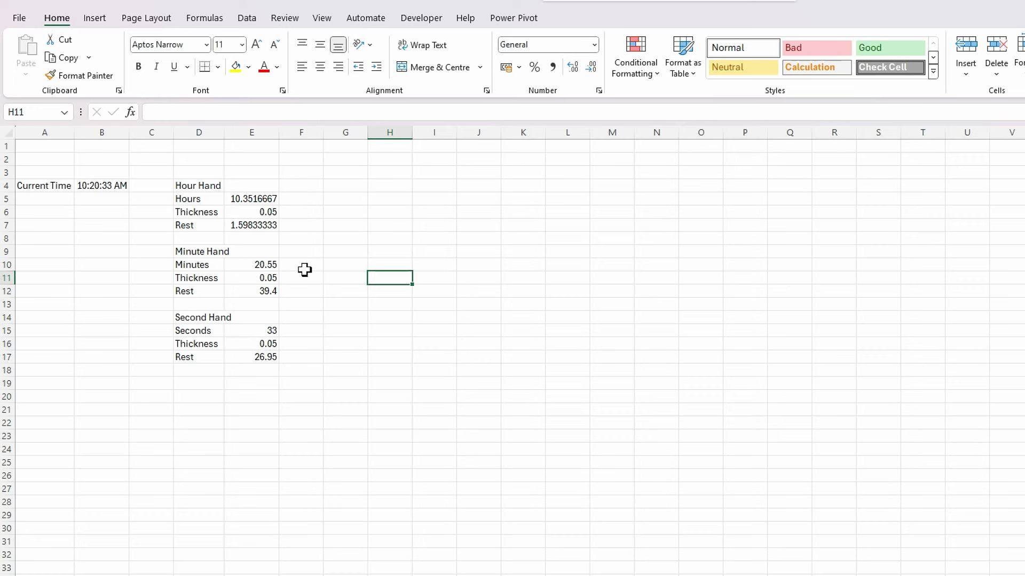
left_click(367, 336)
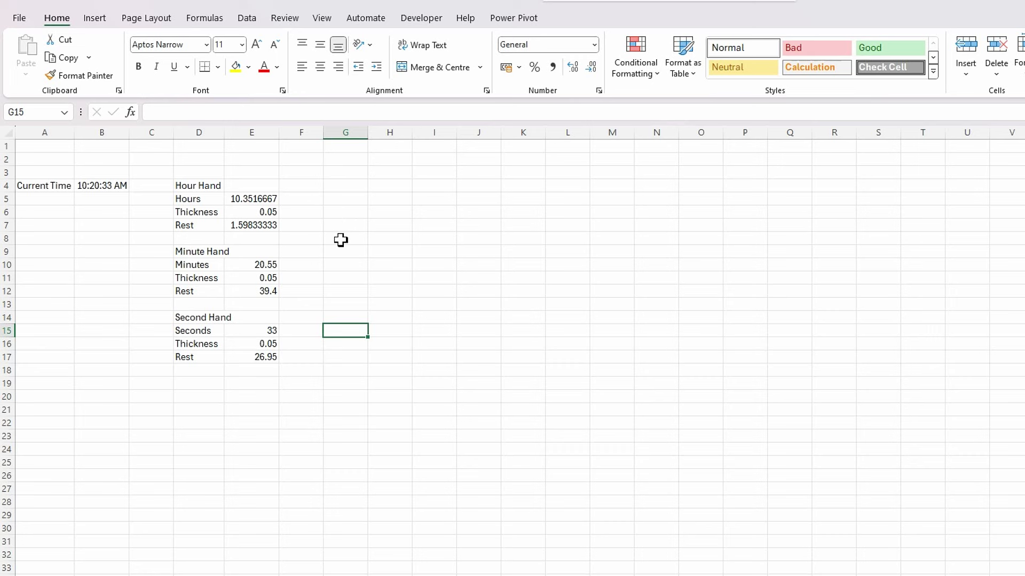
- Enter the heading Hour Values in G4
left_click(352, 188)
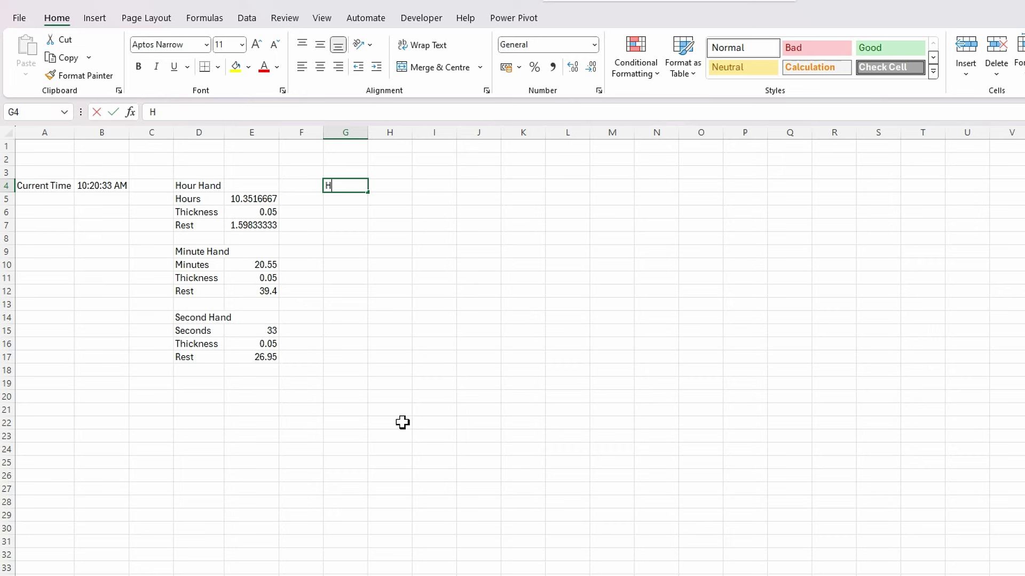
type("H")
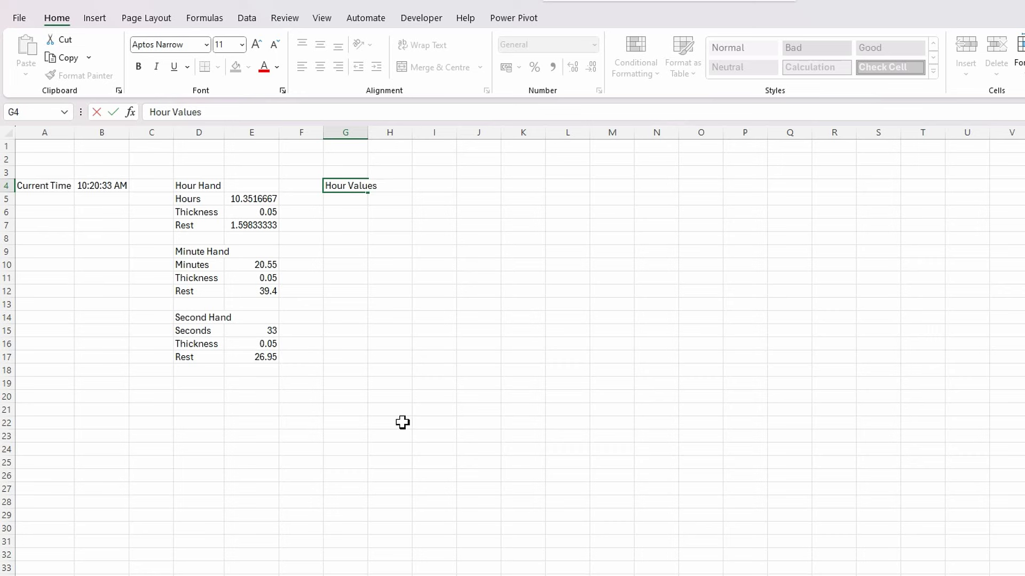
key("Return")
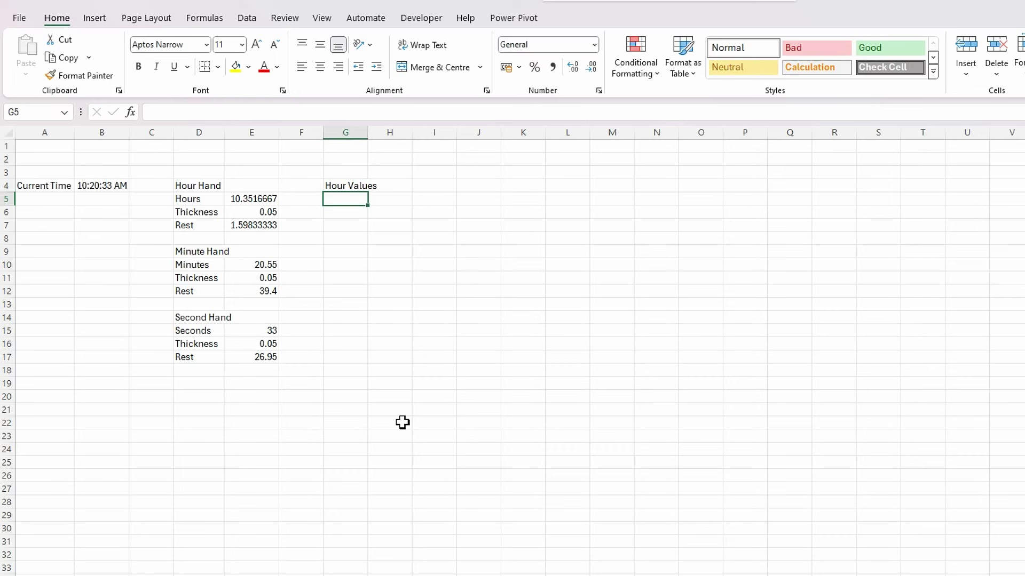
- List the hours from G5 down with =SEQUENCE(12) and widen column G to fit its heading
type("=se")
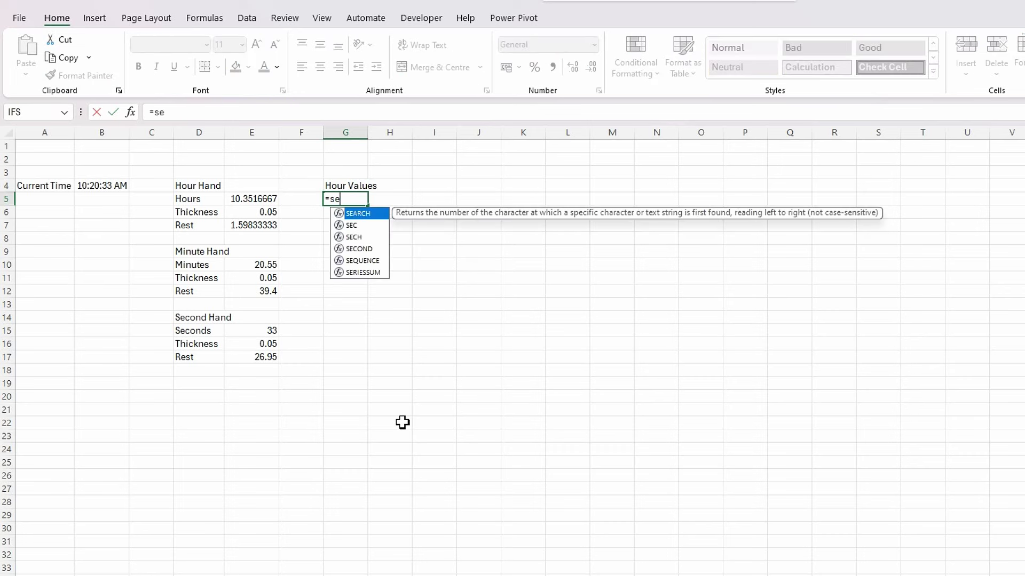
type("q")
key("Tab")
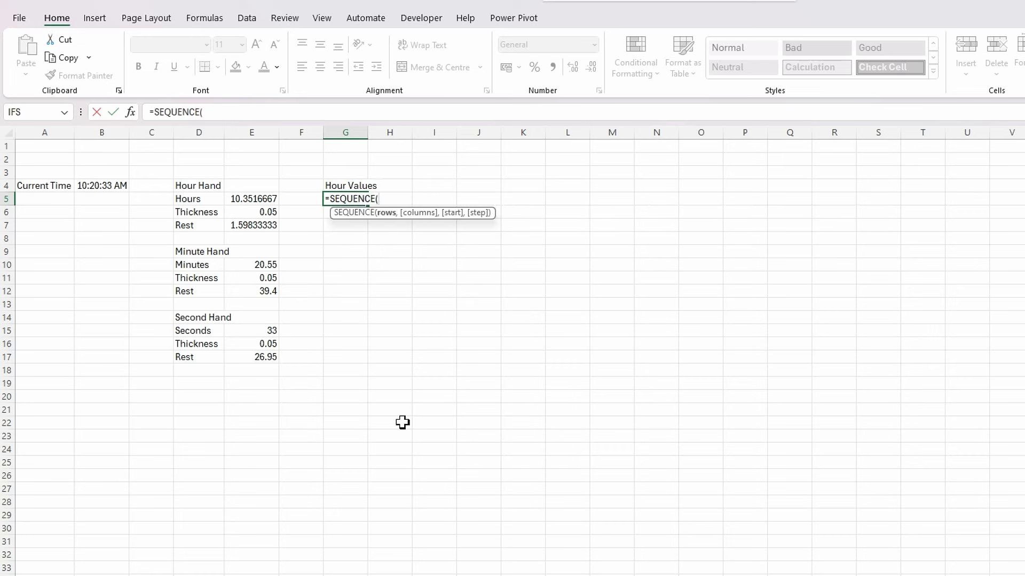
type("12)")
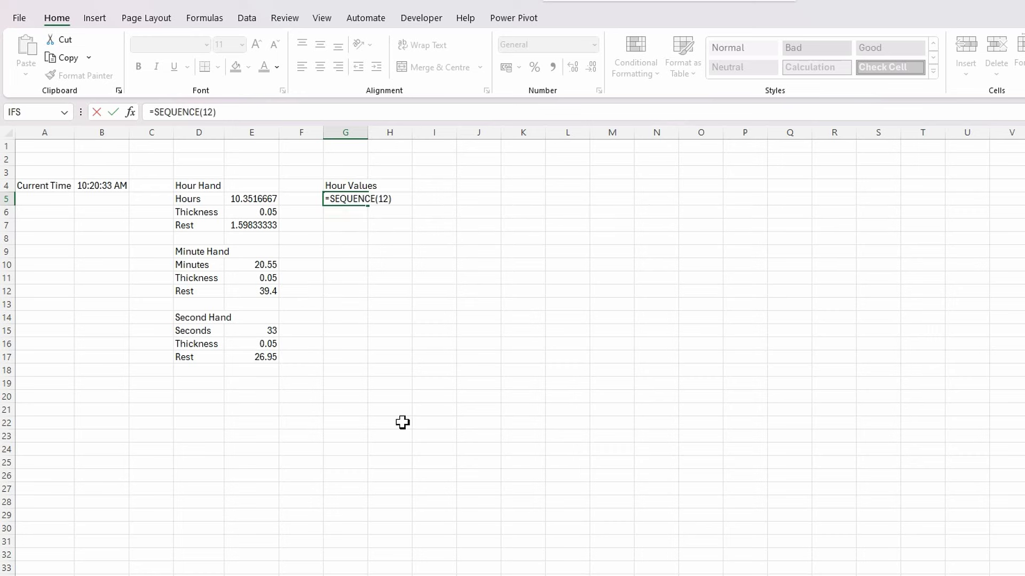
key("Return")
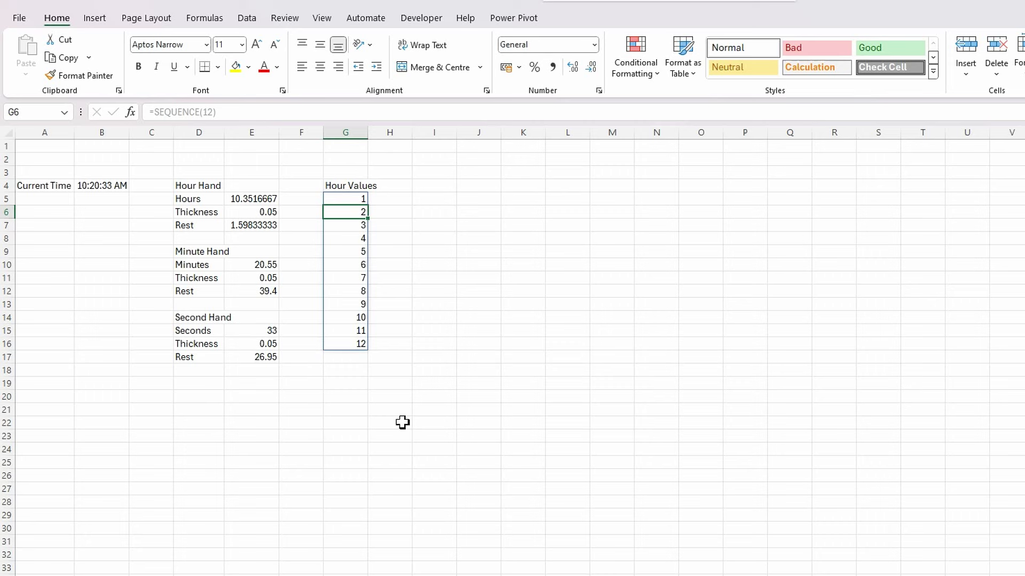
left_click_drag(367, 133, 379, 132)
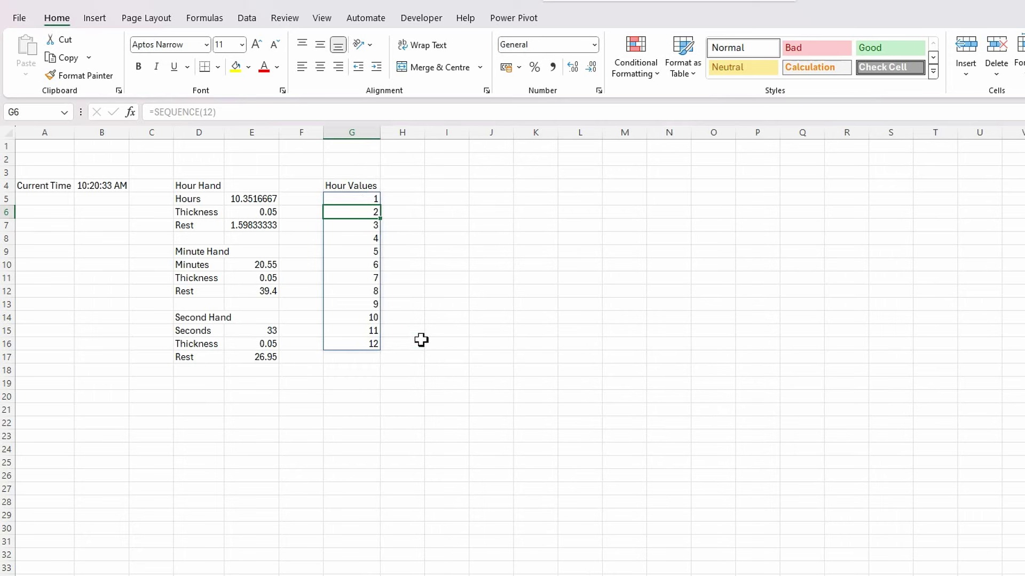
left_click(421, 340)
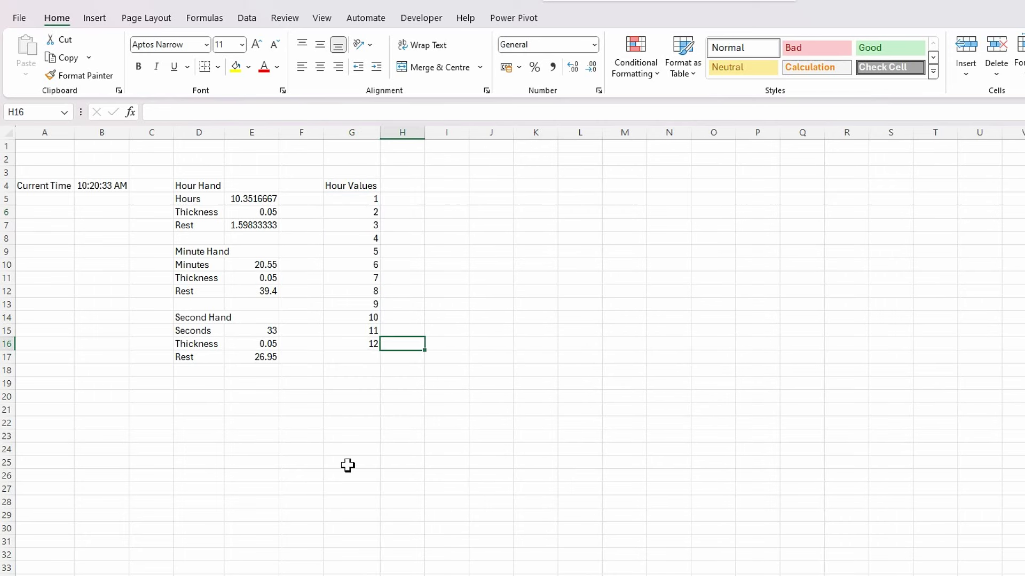
- Enter the heading Hour Dial in H4 and fill H5:H16 with the value 1
left_click(400, 188)
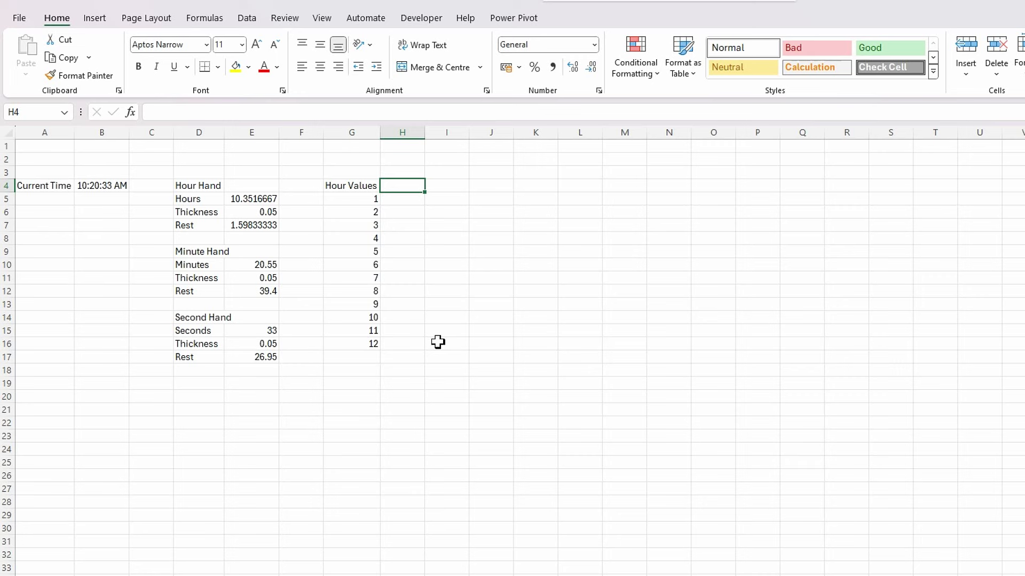
type("Hour Dial")
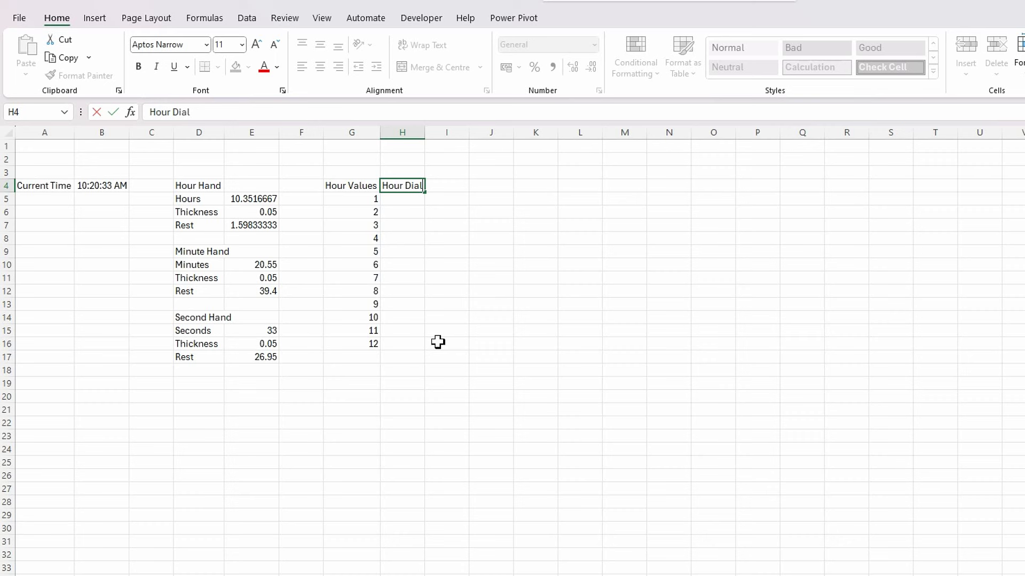
key("Return")
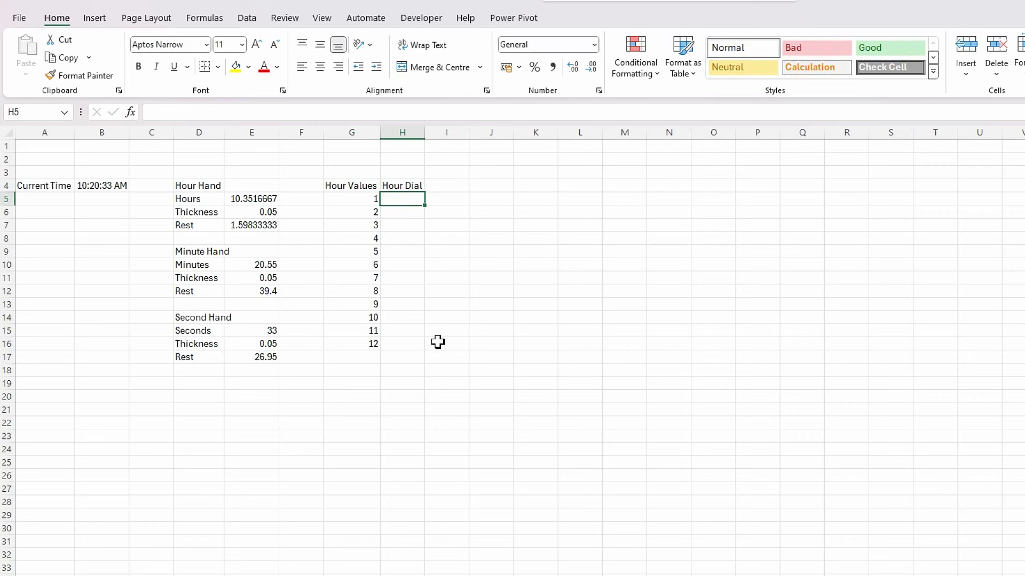
type("1")
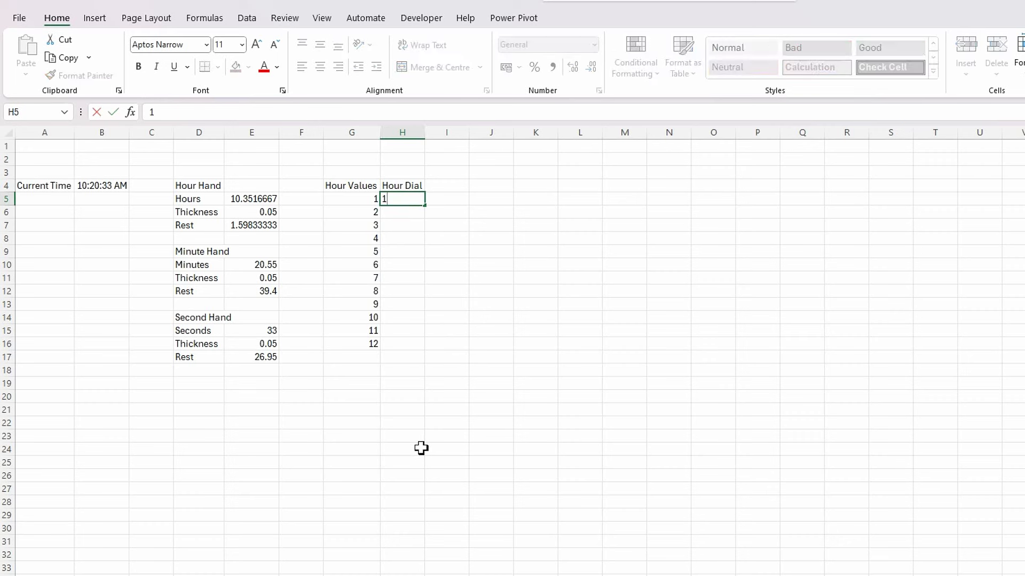
key("Return")
left_click(394, 200)
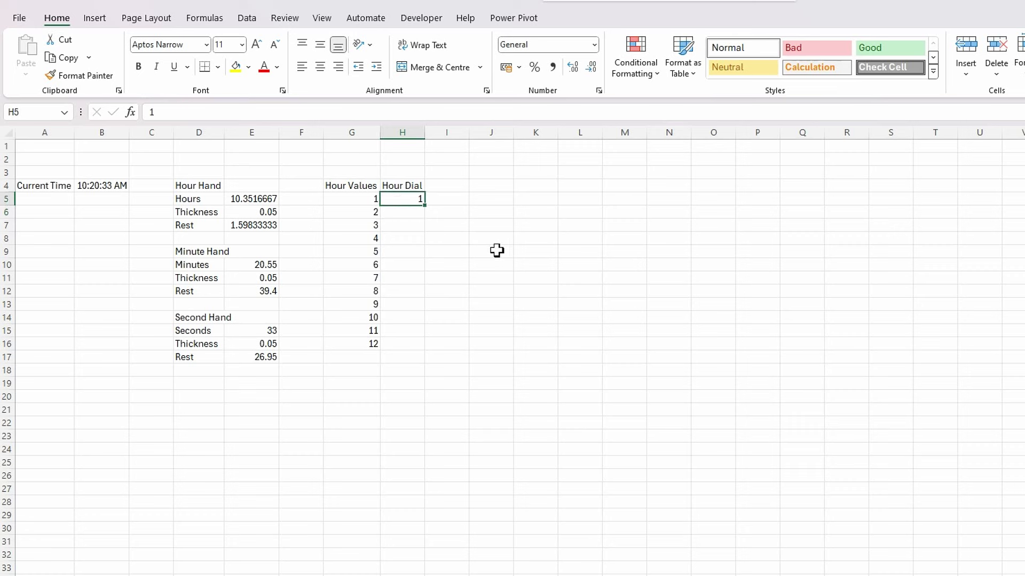
double_click(424, 206)
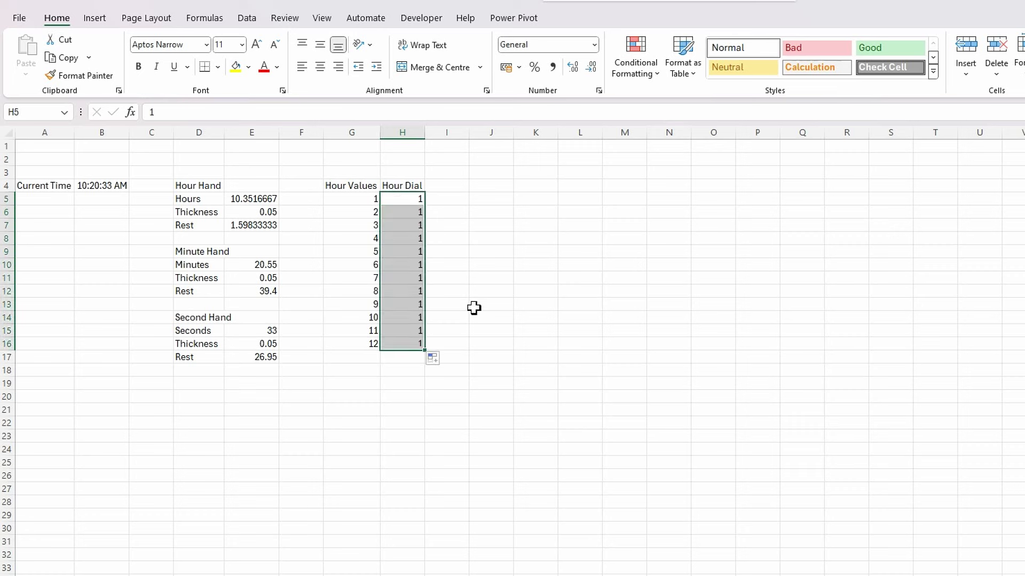
- Enter the heading Minute Dial in I4, fill I5:I16 with the value 1, and widen column I to fit its heading
left_click(441, 188)
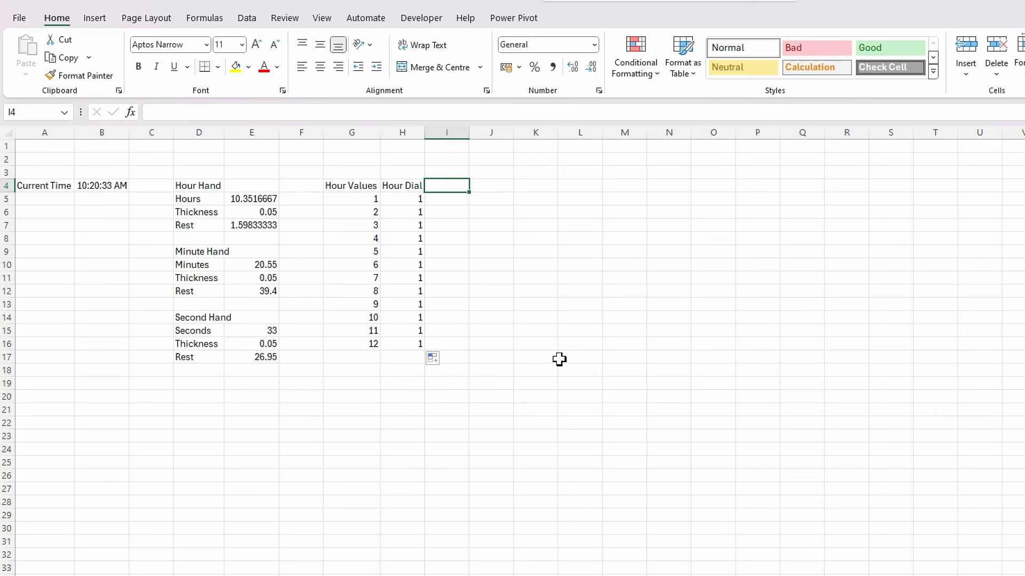
type("Minute Dial")
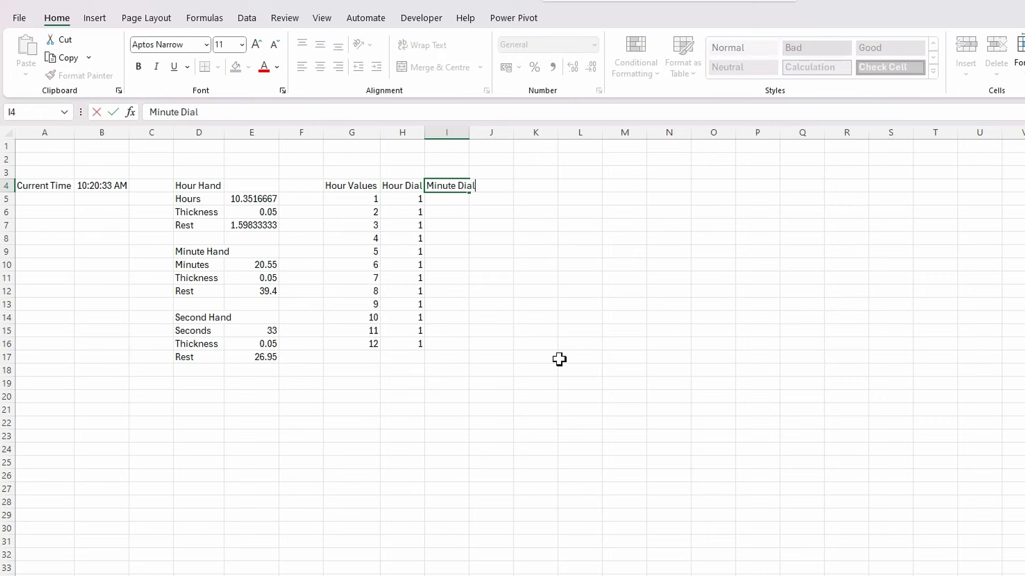
key("Return")
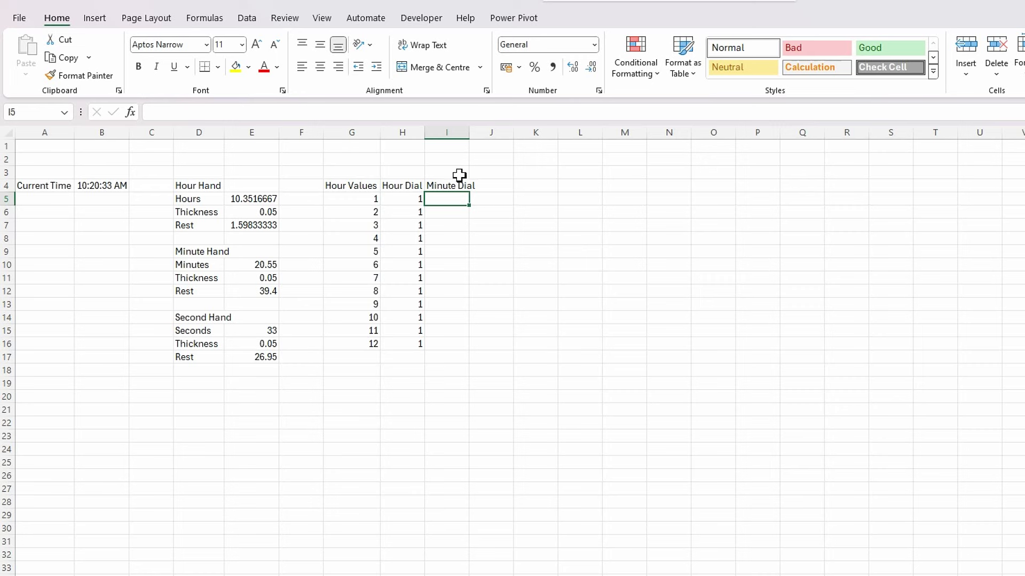
type("1")
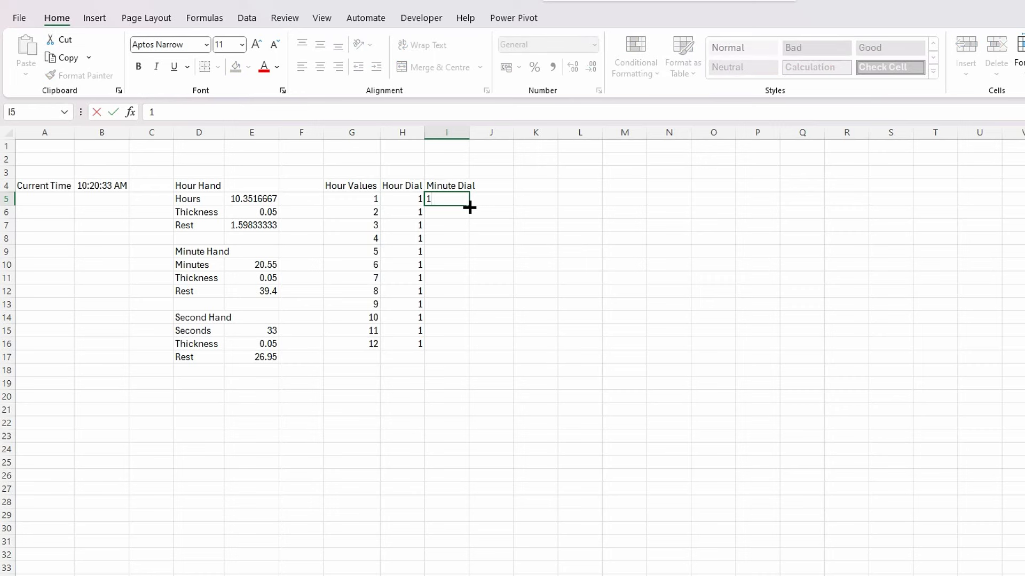
key("Return")
left_click(453, 198)
double_click(469, 204)
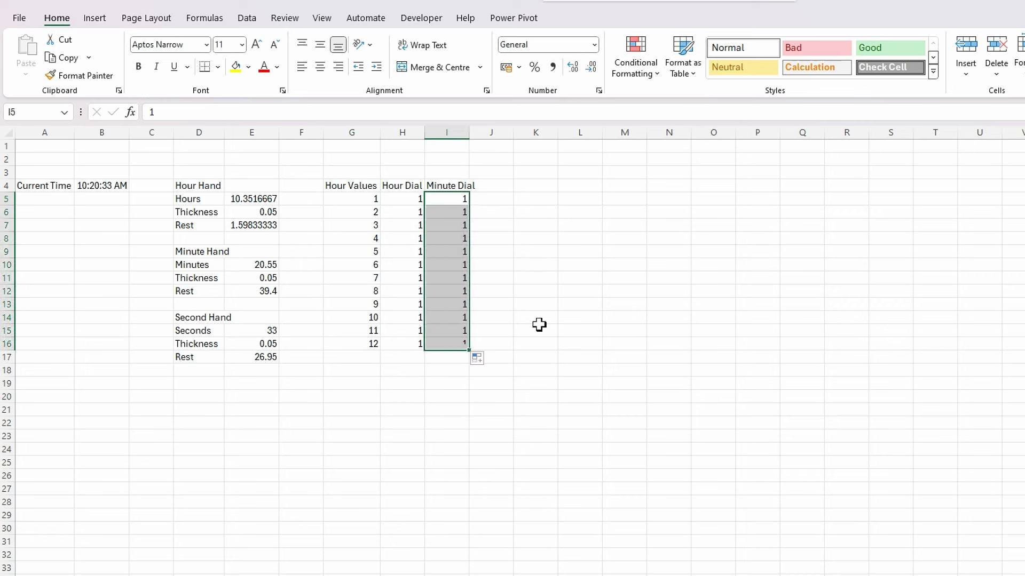
left_click(536, 319)
left_click_drag(469, 133, 478, 134)
- Enter the heading Hour Icon in J4
left_click(497, 188)
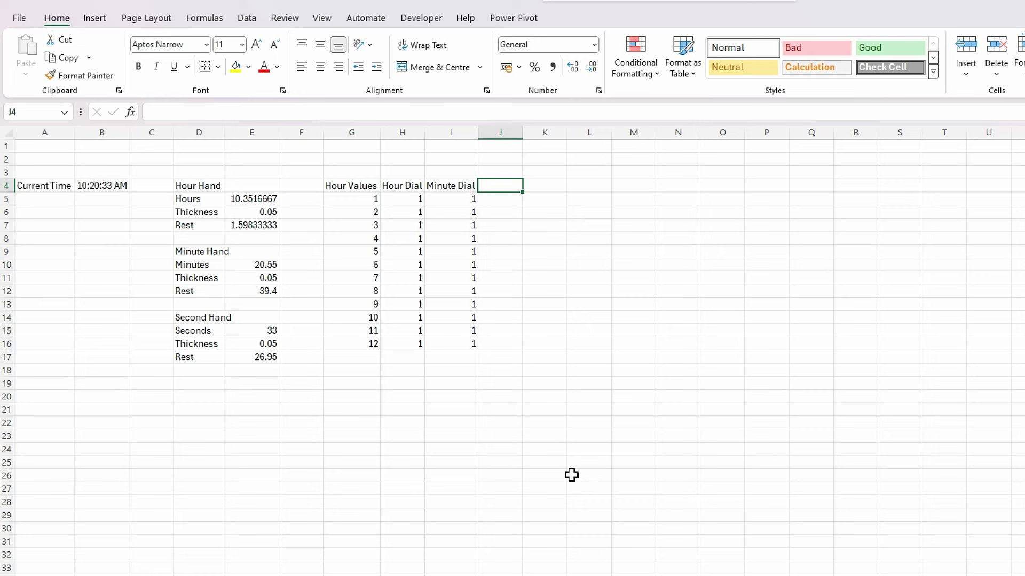
type("Hour Icon")
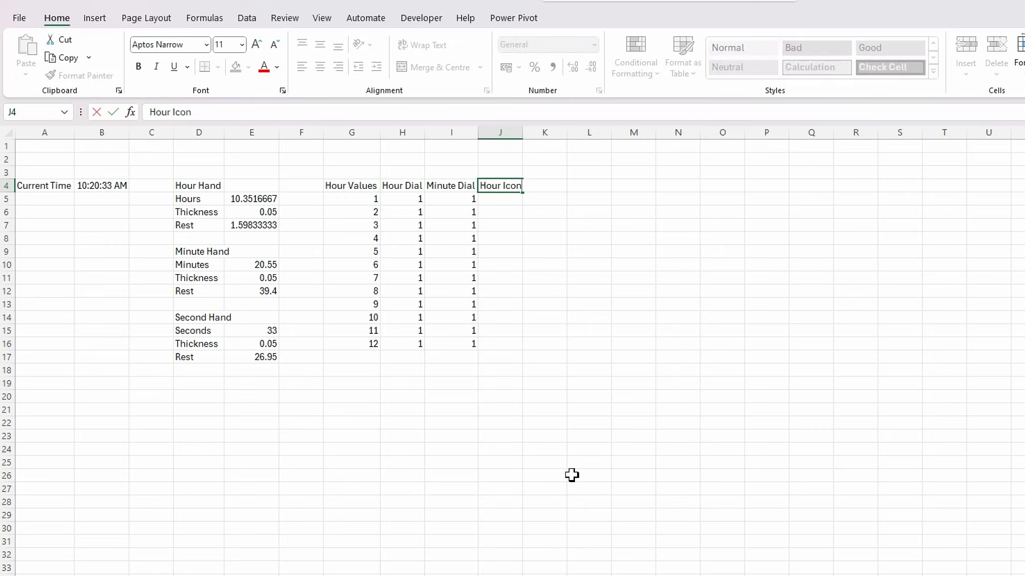
key("Return")
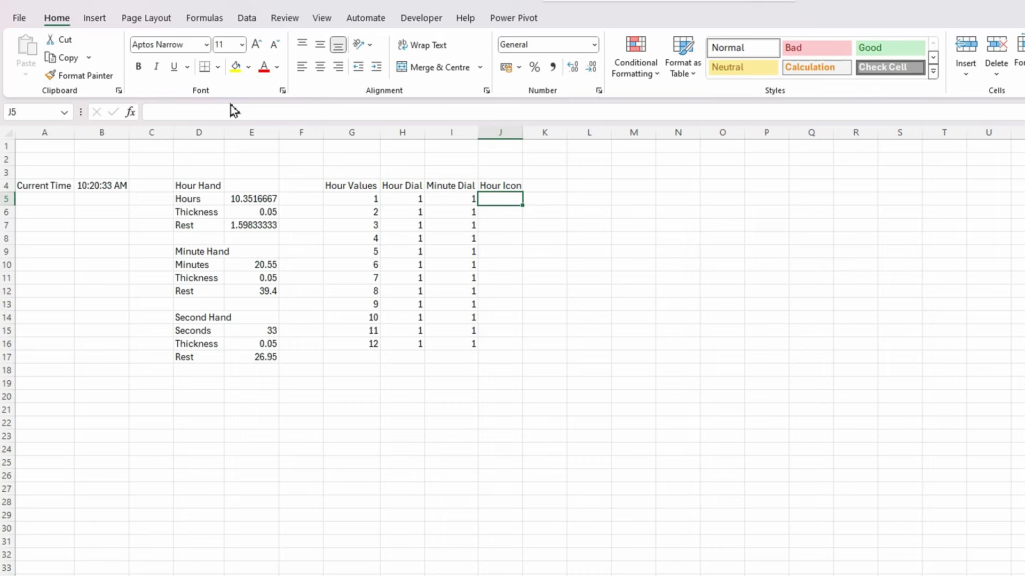
- Insert the Black Circle symbol (25CF) in J5 and fill it down to J16
left_click(93, 20)
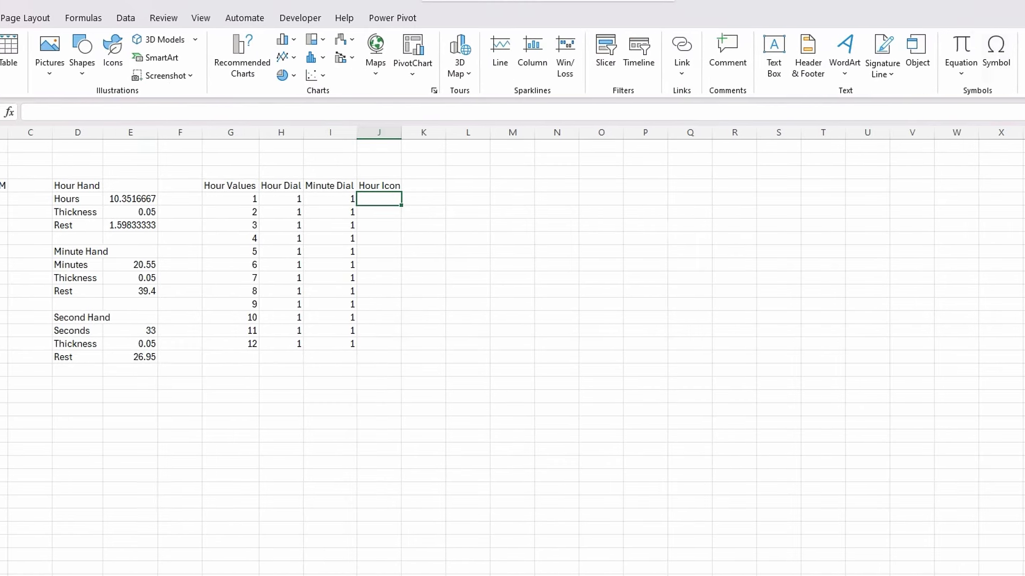
left_click(985, 54)
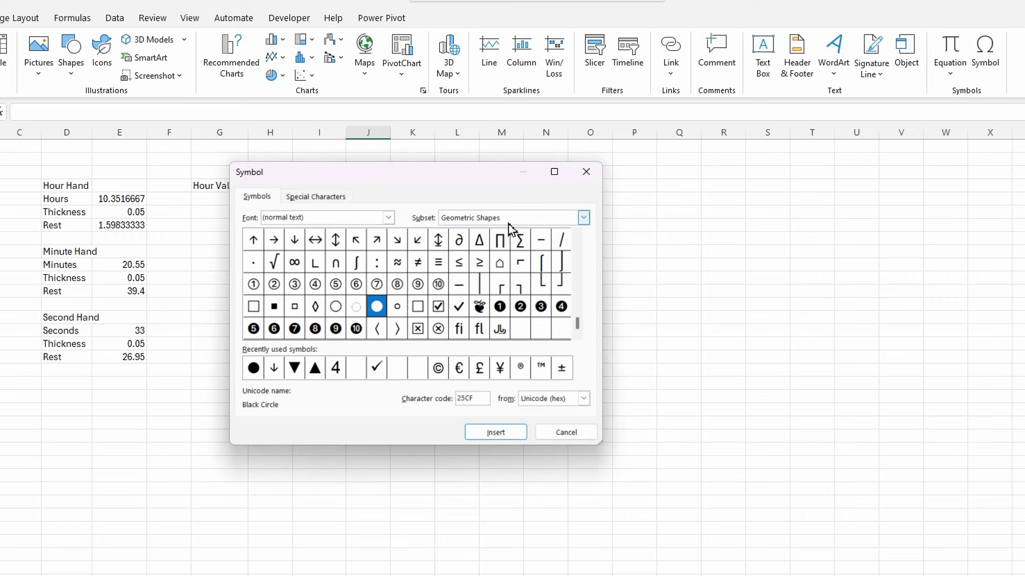
left_click(260, 373)
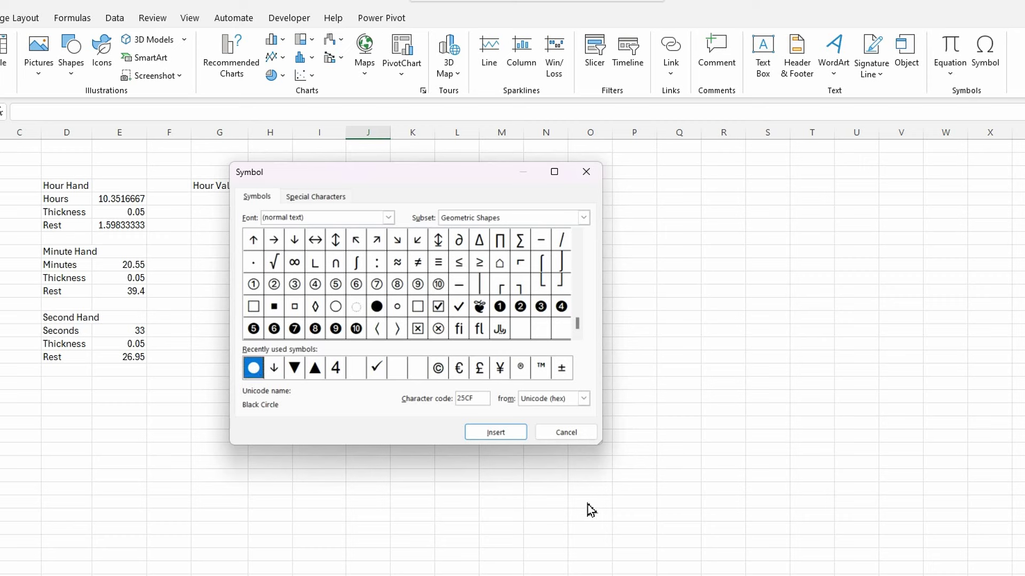
left_click(485, 433)
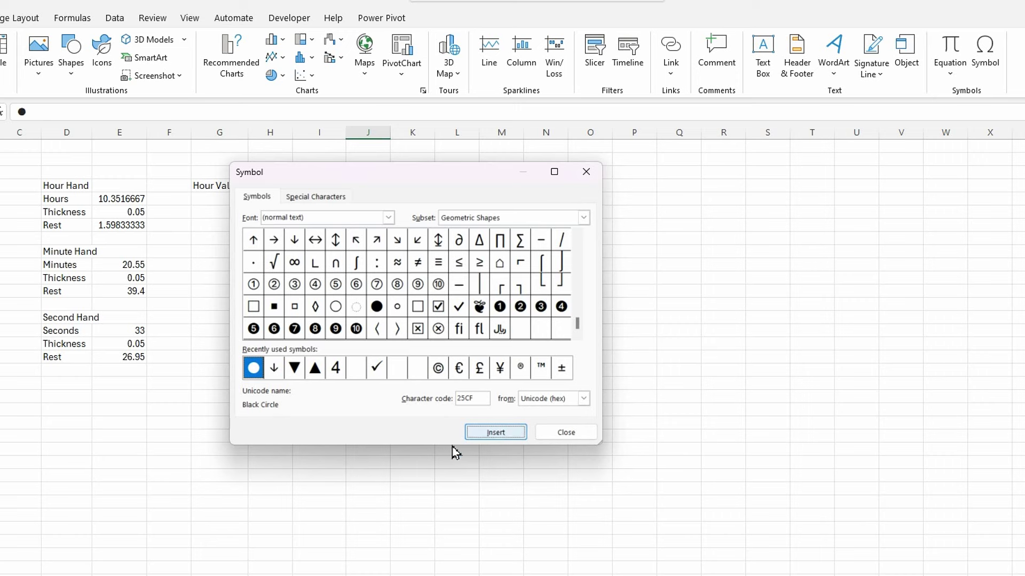
left_click(580, 436)
double_click(391, 208)
left_click(441, 300)
scroll(414, 508, "left", 2)
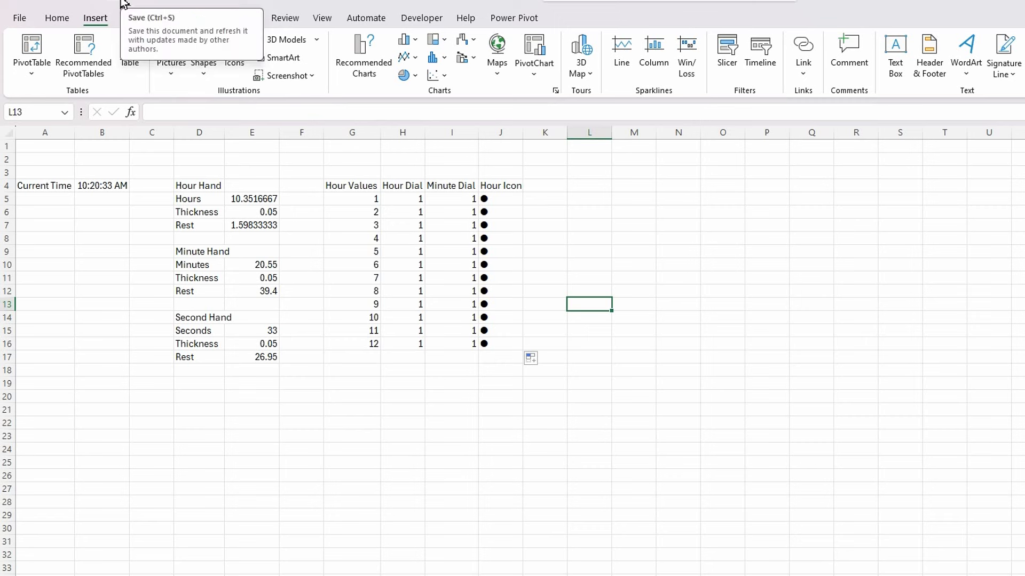
- Insert a doughnut chart from I4:I16, then place and enlarge it beside the data, spanning about columns M to W and rows 3 to 34
left_click_drag(451, 190, 453, 341)
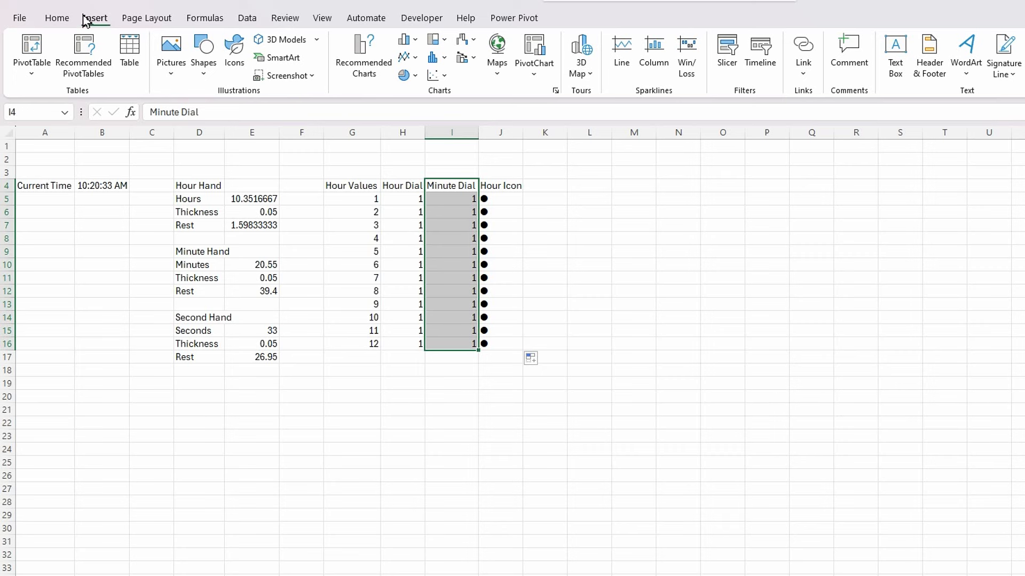
left_click(414, 76)
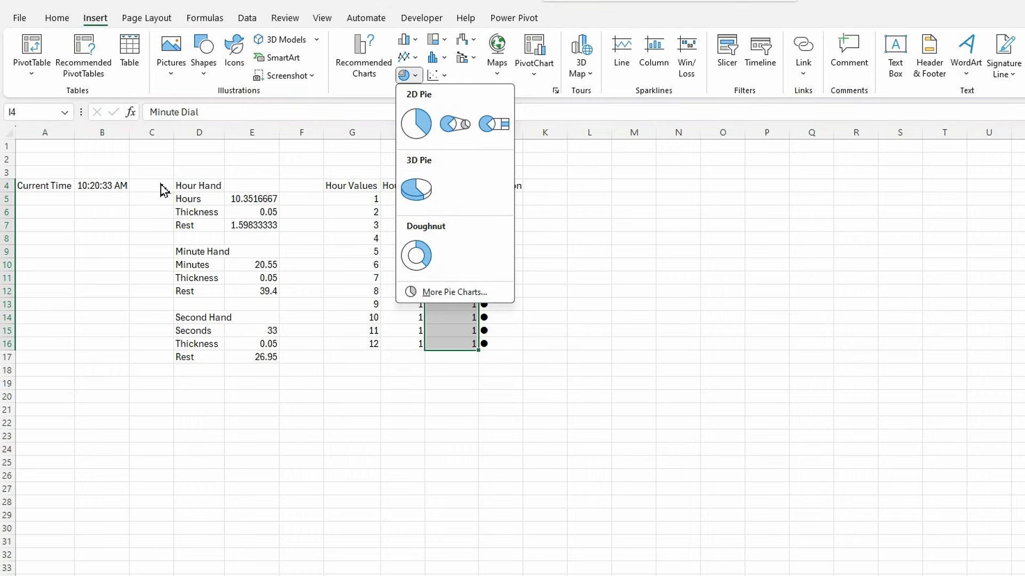
left_click(416, 256)
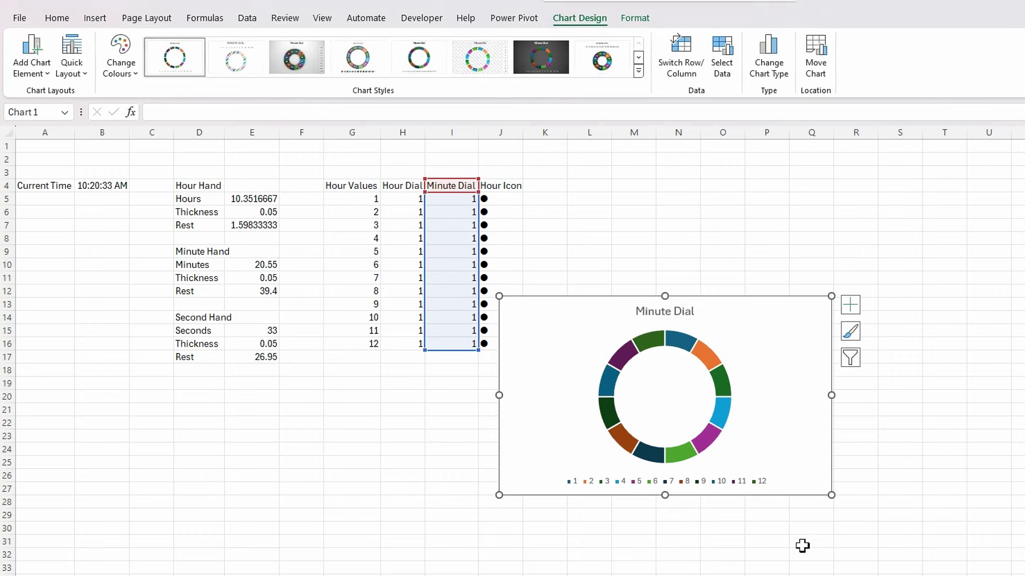
left_click_drag(796, 496, 1024, 567)
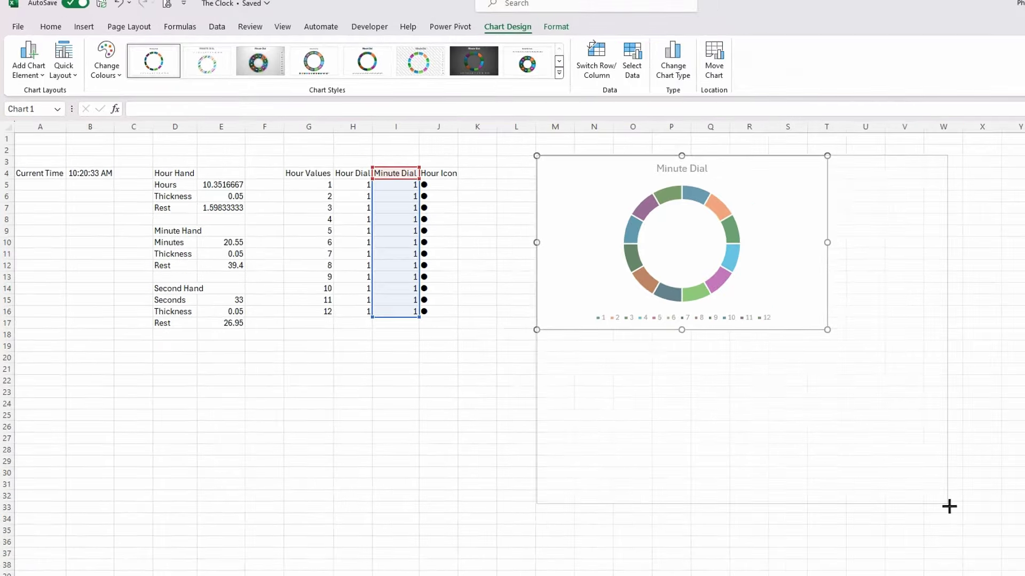
left_click_drag(949, 507, 955, 521)
left_click_drag(842, 469, 840, 468)
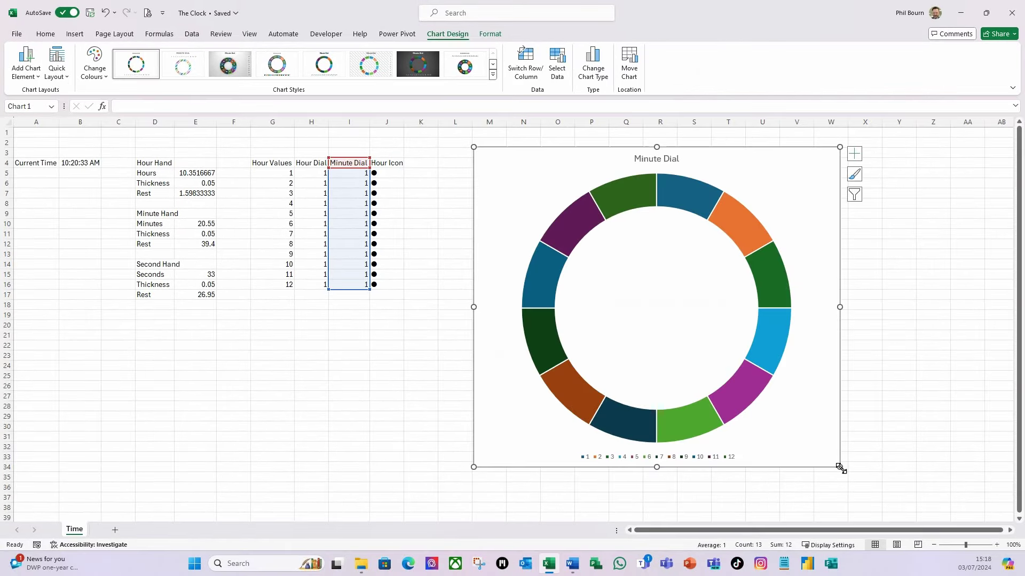
- Delete the title and the legend from the doughnut chart
left_click(650, 165)
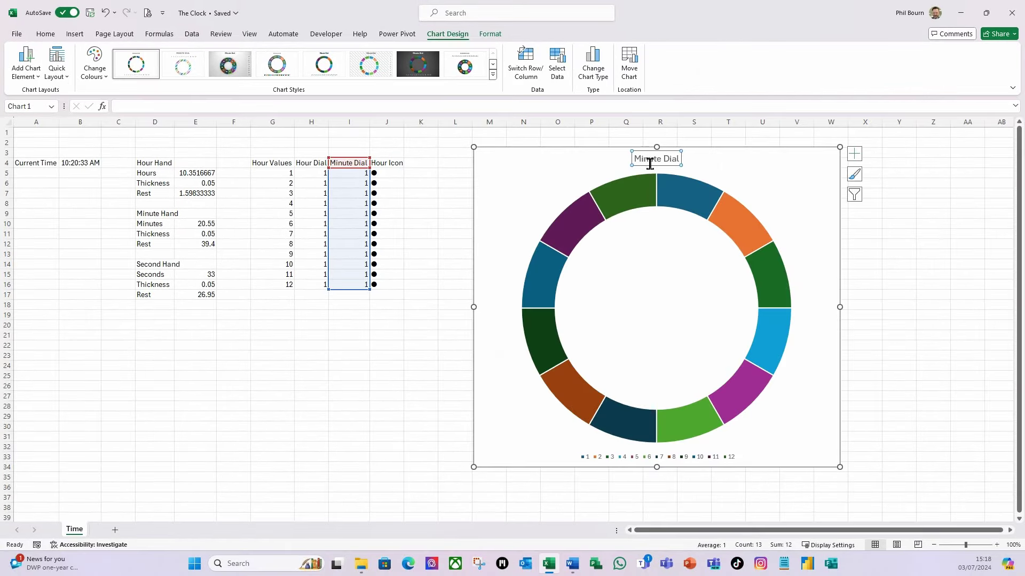
key("Delete")
left_click(620, 458)
key("Delete")
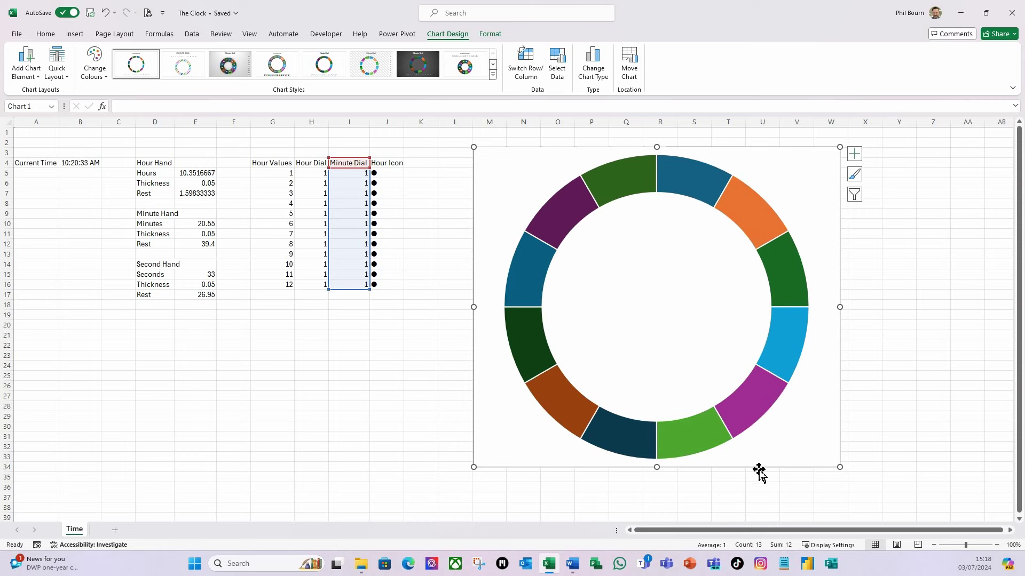
- Add a second series to the chart's data source, named from H4 (Hour Dial) with the values in H5:H16
right_click(657, 294)
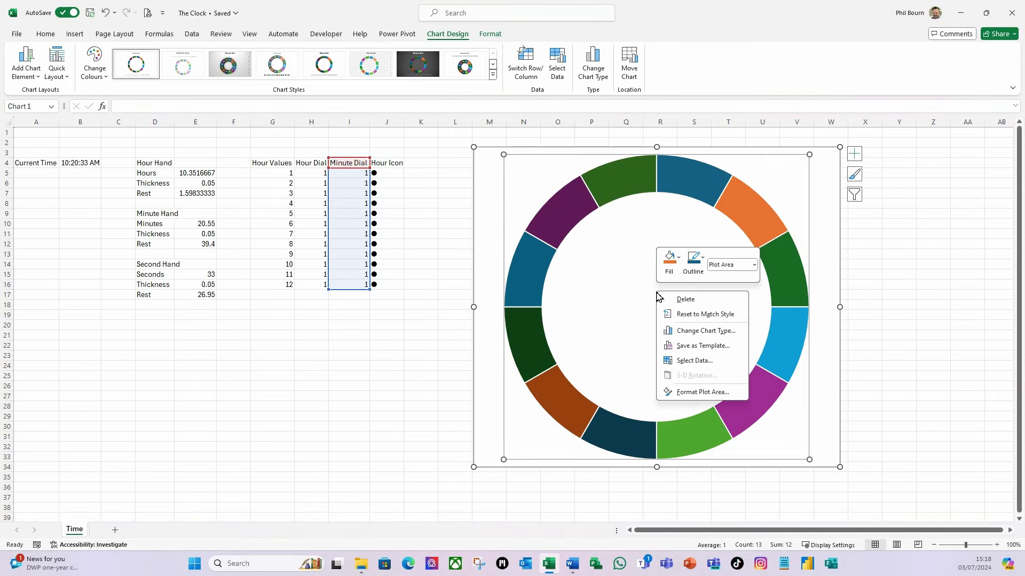
left_click(695, 361)
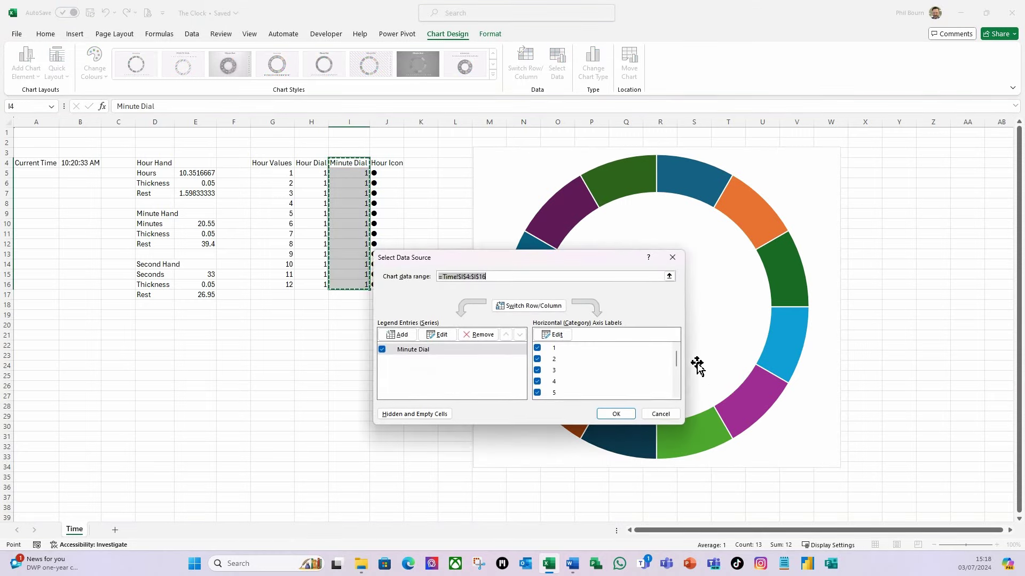
left_click(402, 335)
left_click(552, 330)
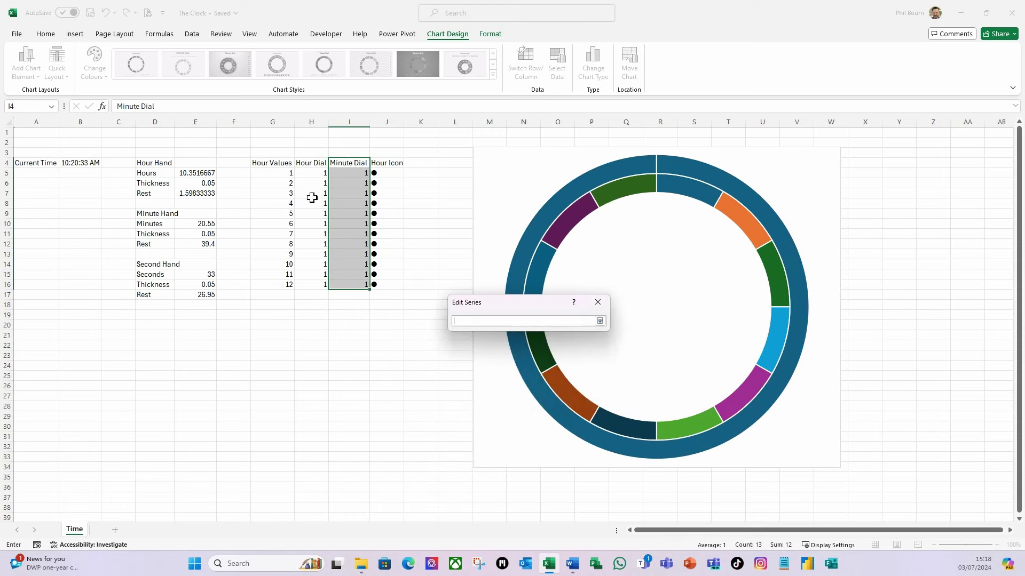
left_click(310, 162)
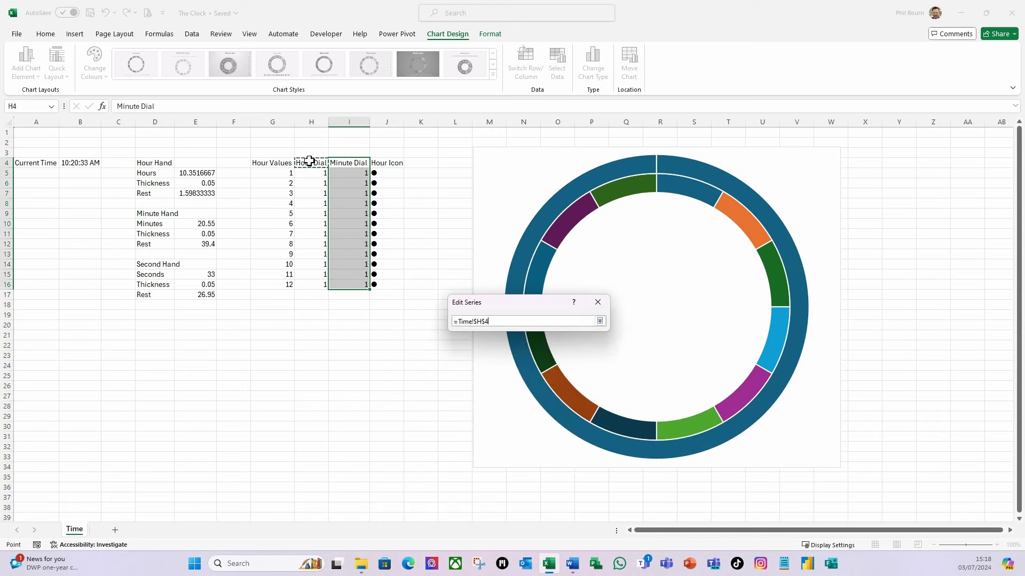
left_click(600, 322)
left_click(552, 354)
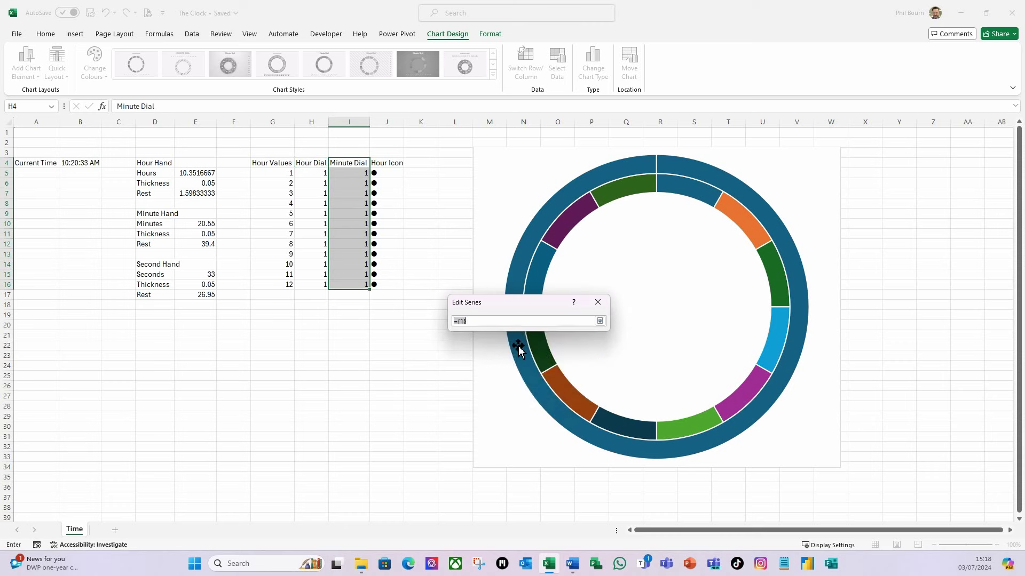
left_click_drag(306, 175, 305, 285)
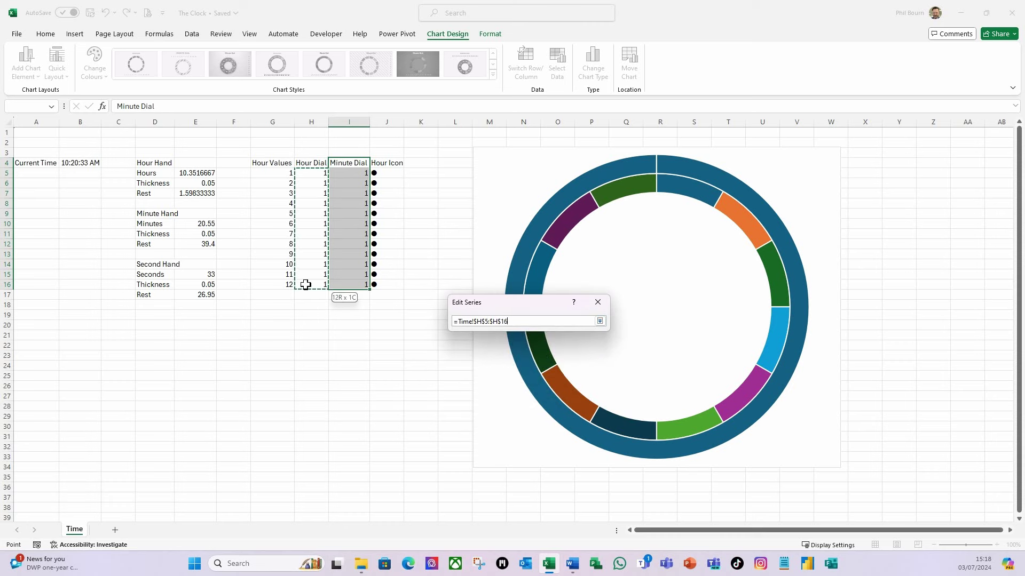
left_click(600, 321)
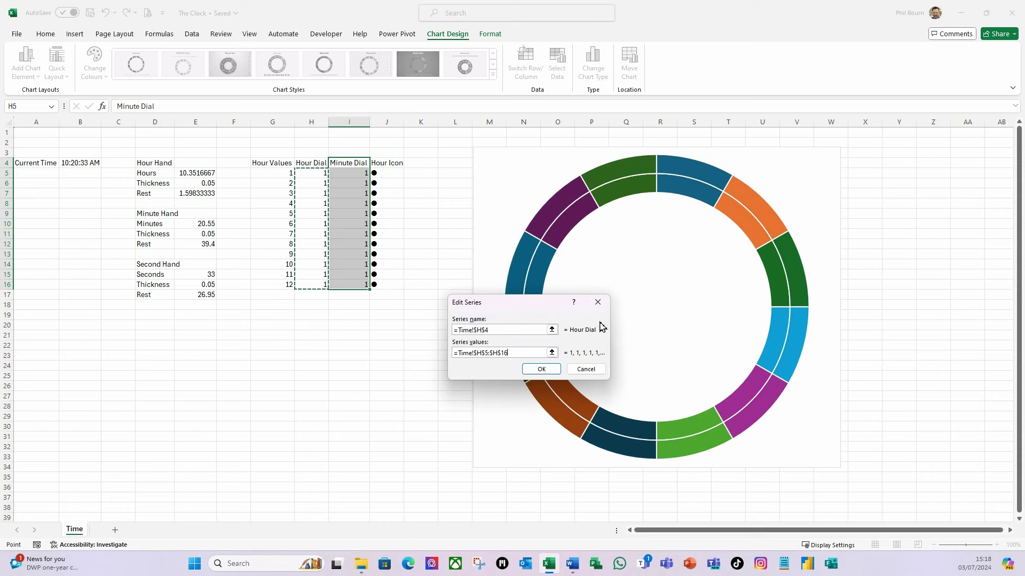
left_click(541, 369)
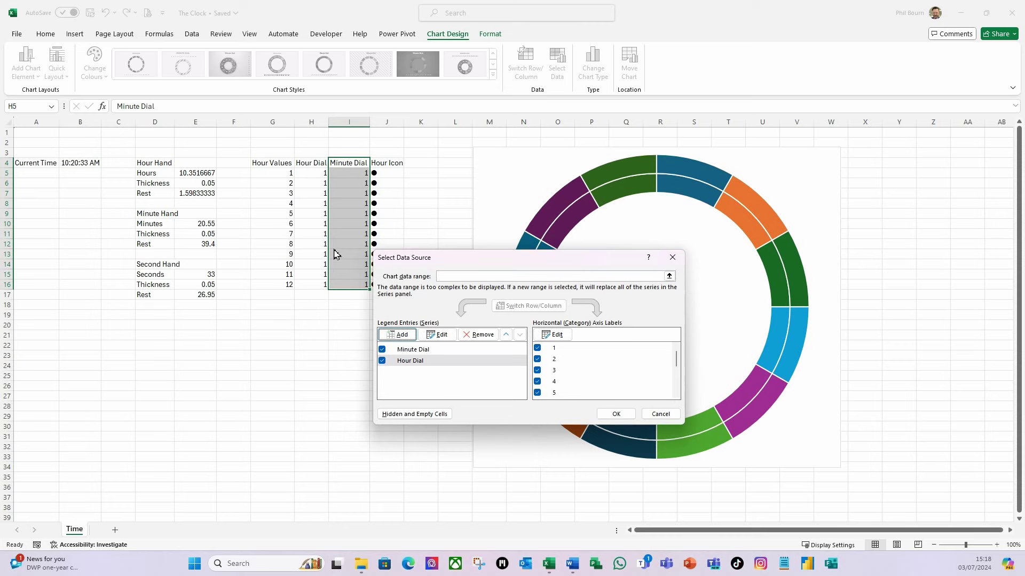
- Add a third chart series named Outer Clock Face with the value {1} and apply the data source changes
left_click(399, 334)
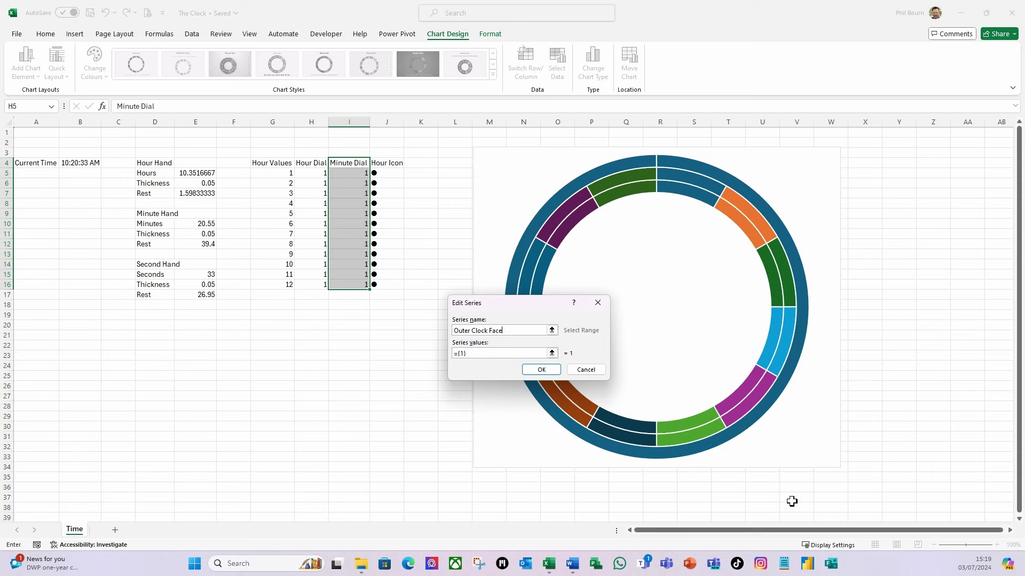
left_click(550, 374)
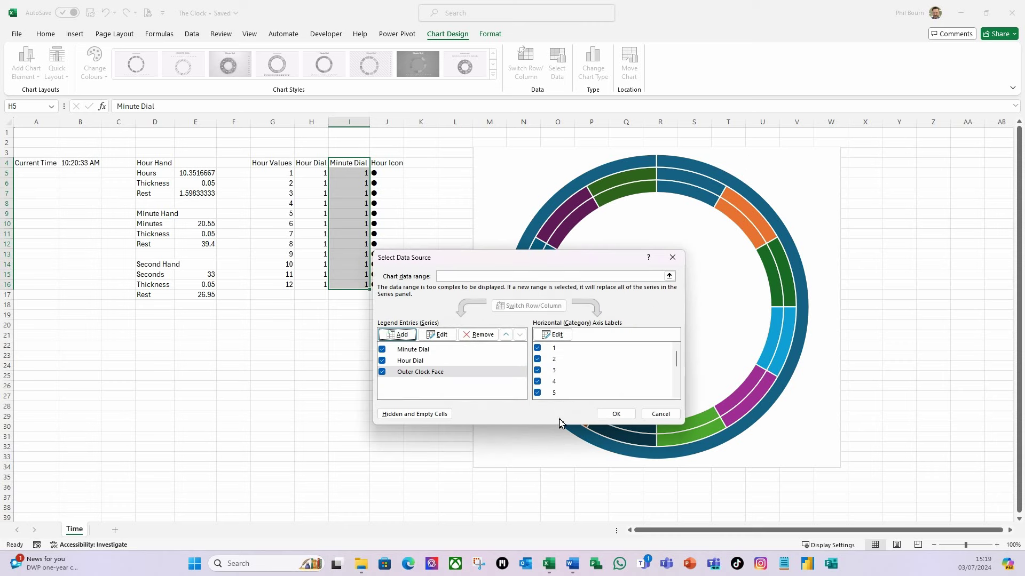
left_click(614, 415)
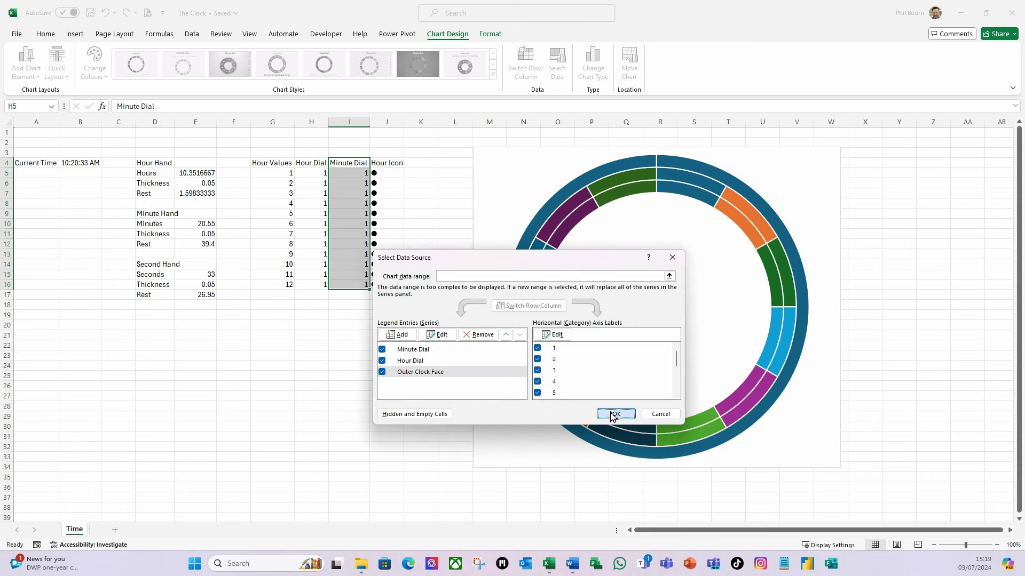
left_click(496, 486)
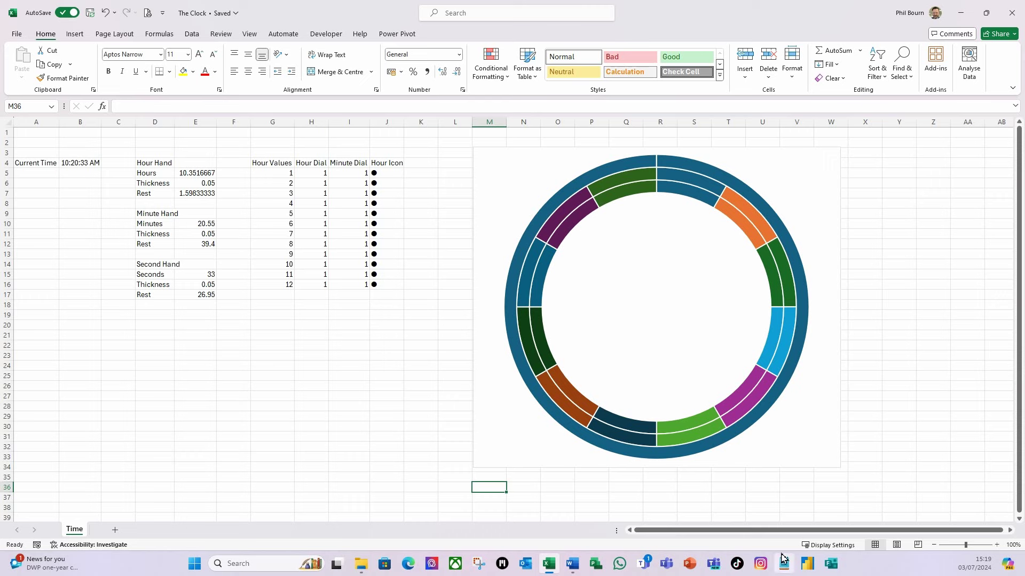
- Remove the border line from the Outer Clock Face ring of the doughnut chart
left_click(766, 422)
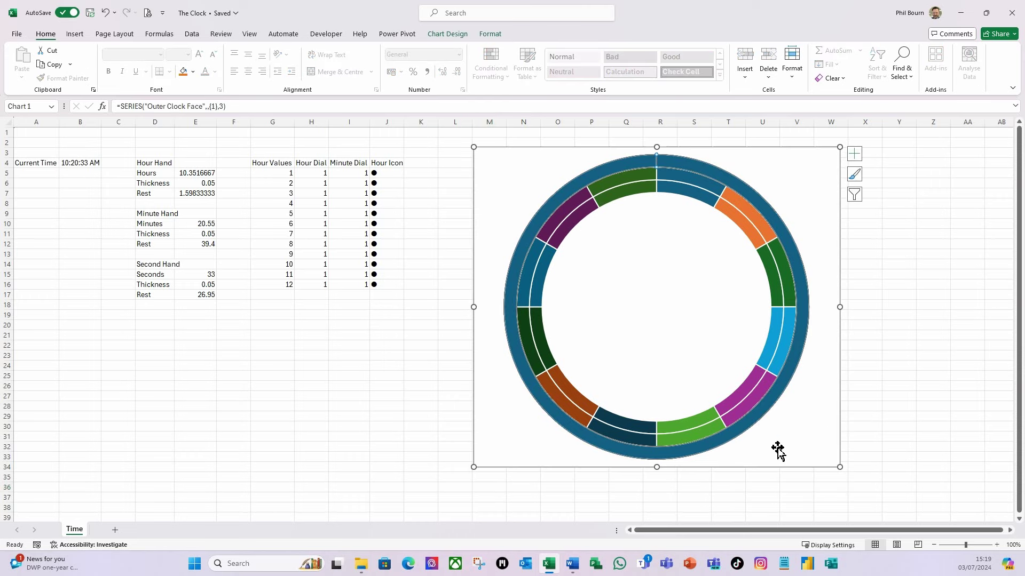
left_click(766, 411)
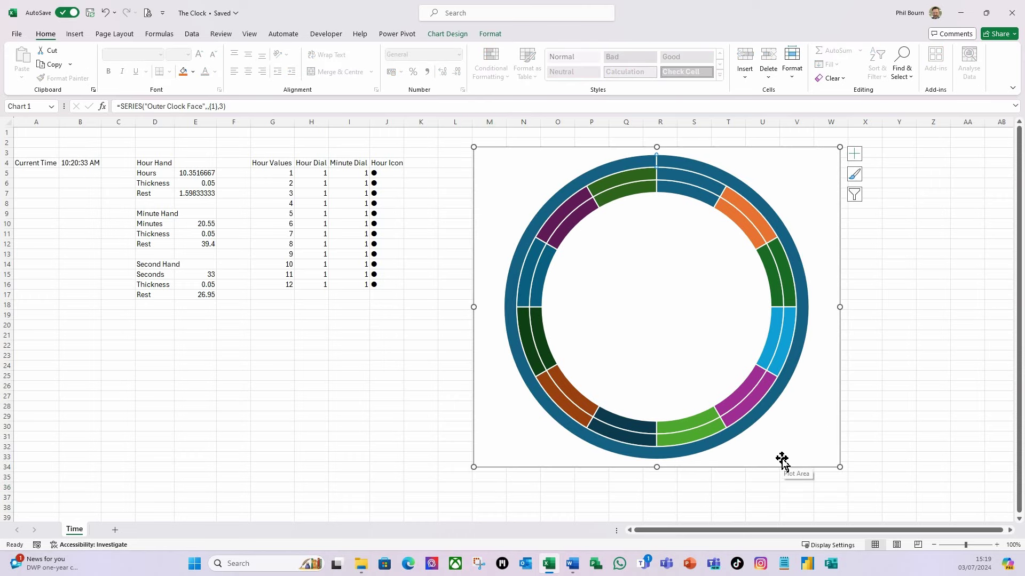
type("!")
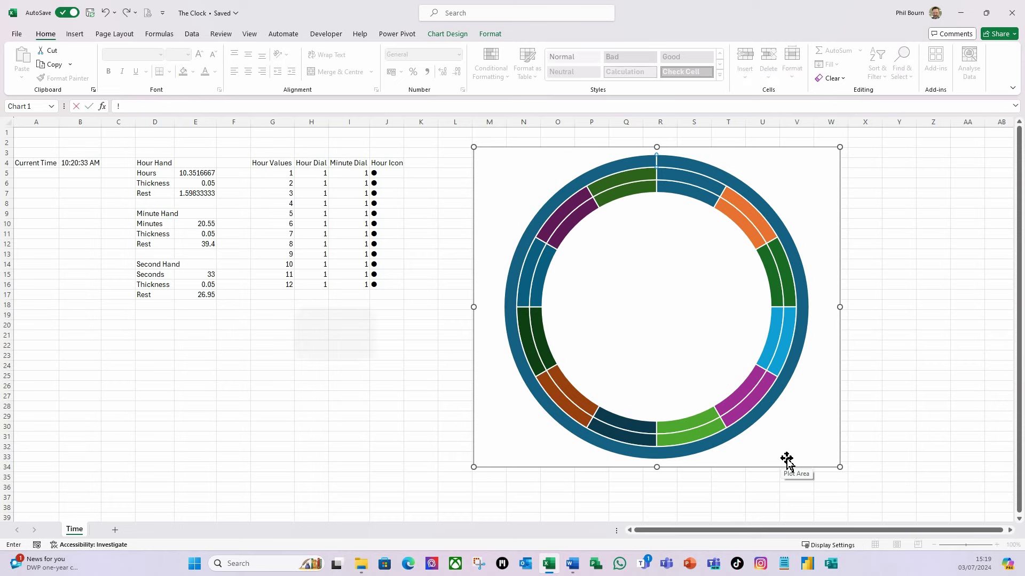
key("ctrl+1")
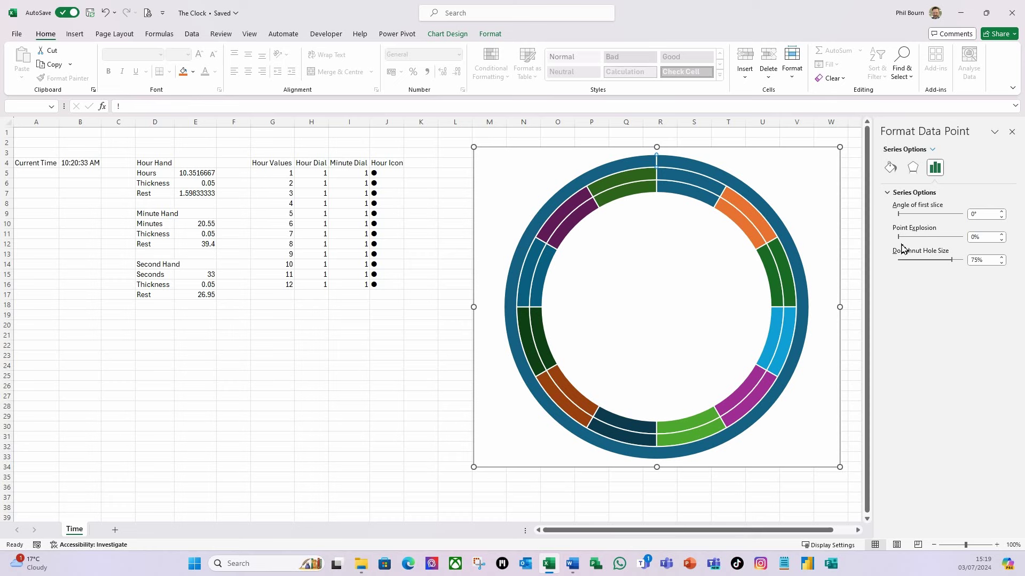
left_click(890, 168)
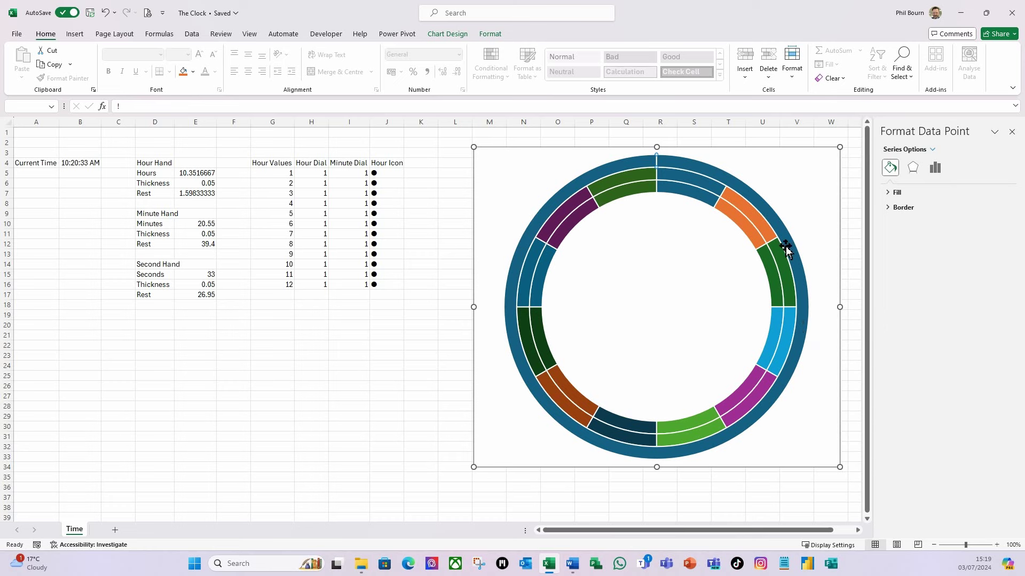
left_click(892, 192)
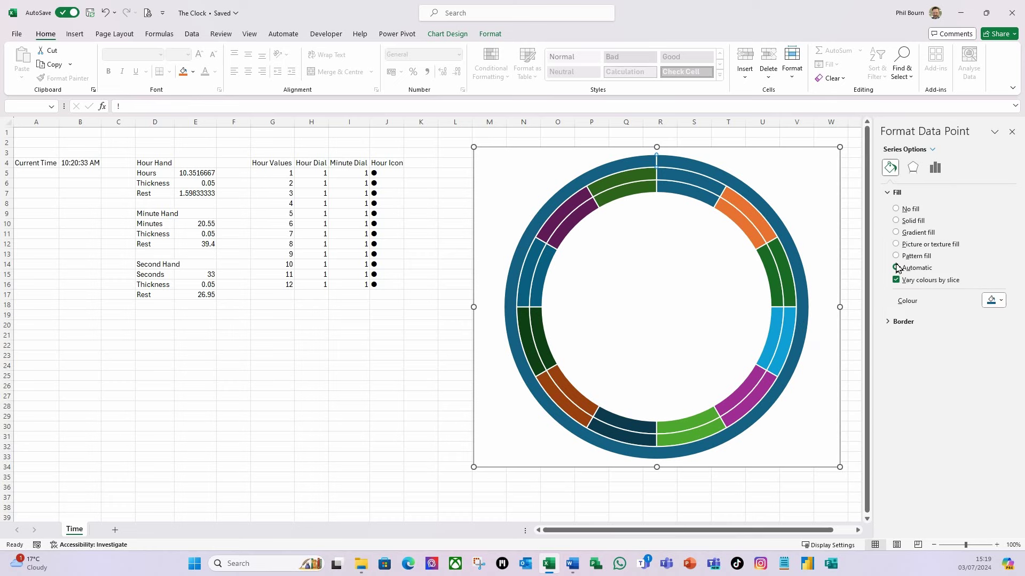
left_click(892, 193)
left_click(891, 208)
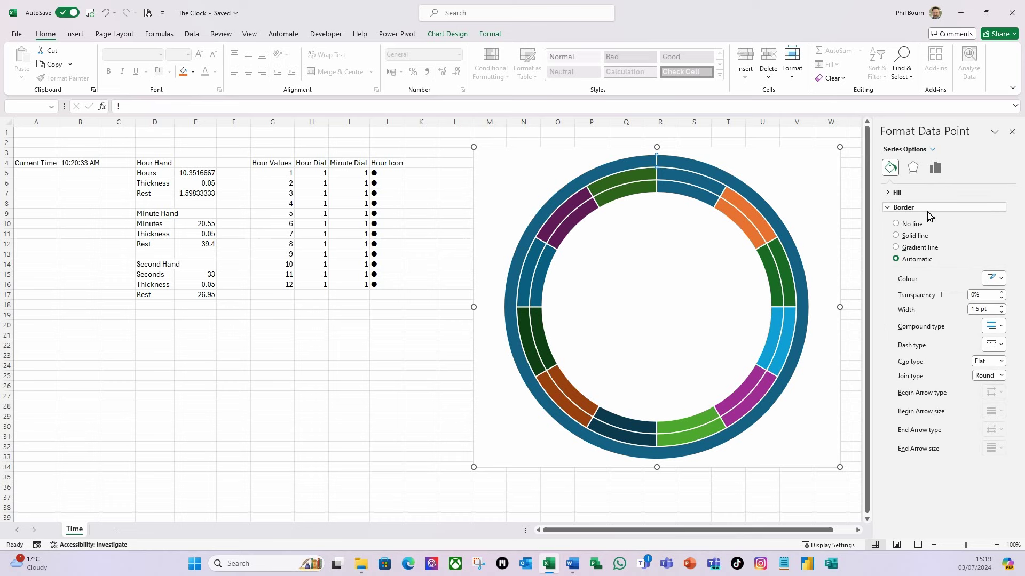
left_click(897, 225)
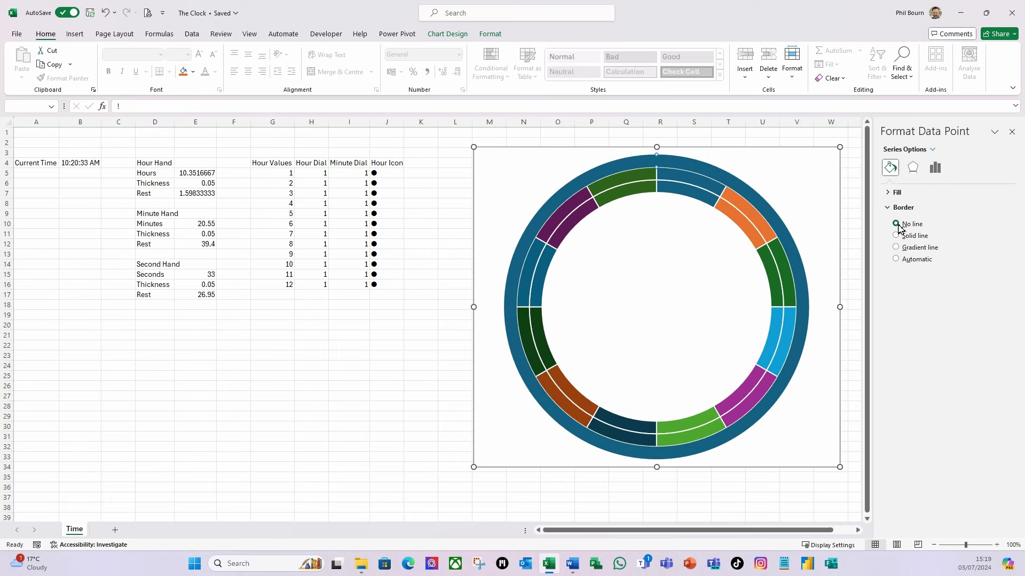
- Remove the border lines from the Hour Dial ring and the Minute Dial ring
left_click(788, 284)
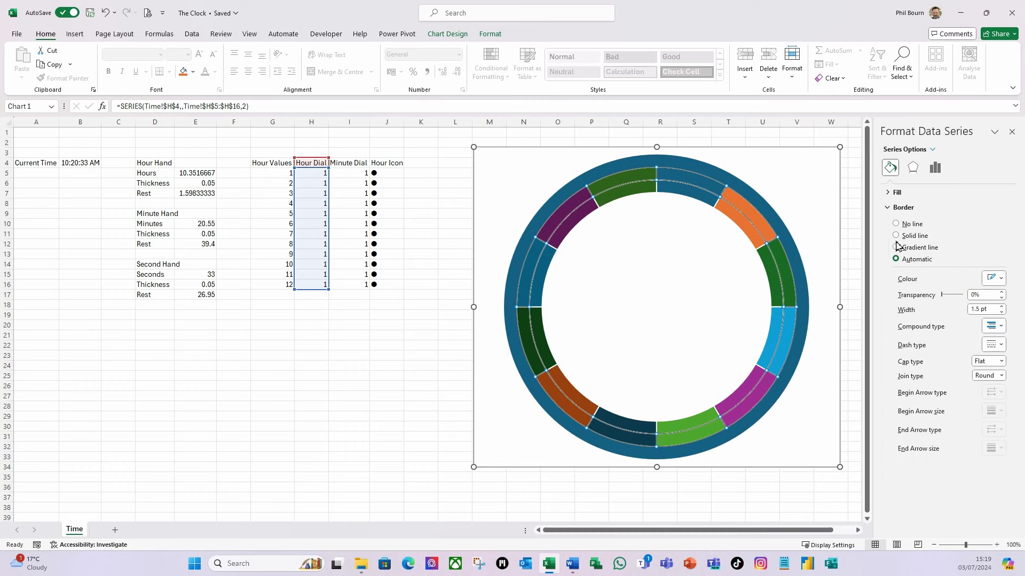
left_click(896, 224)
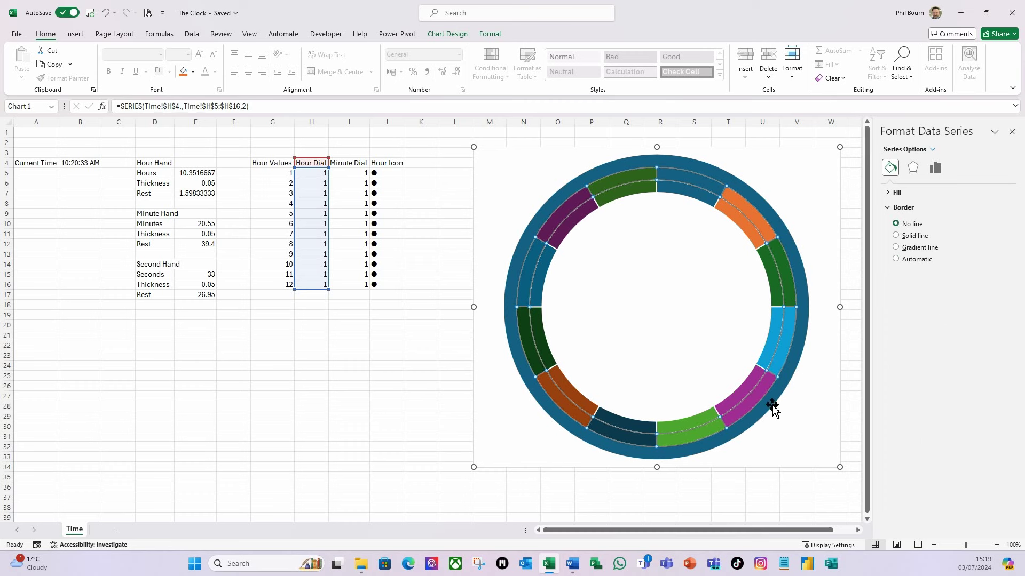
left_click(780, 299)
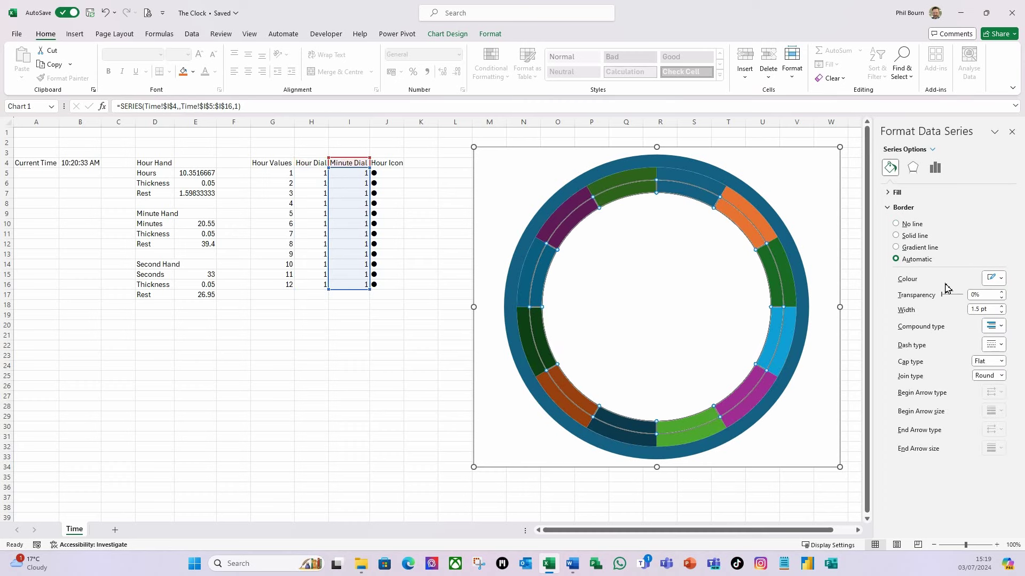
left_click(896, 227)
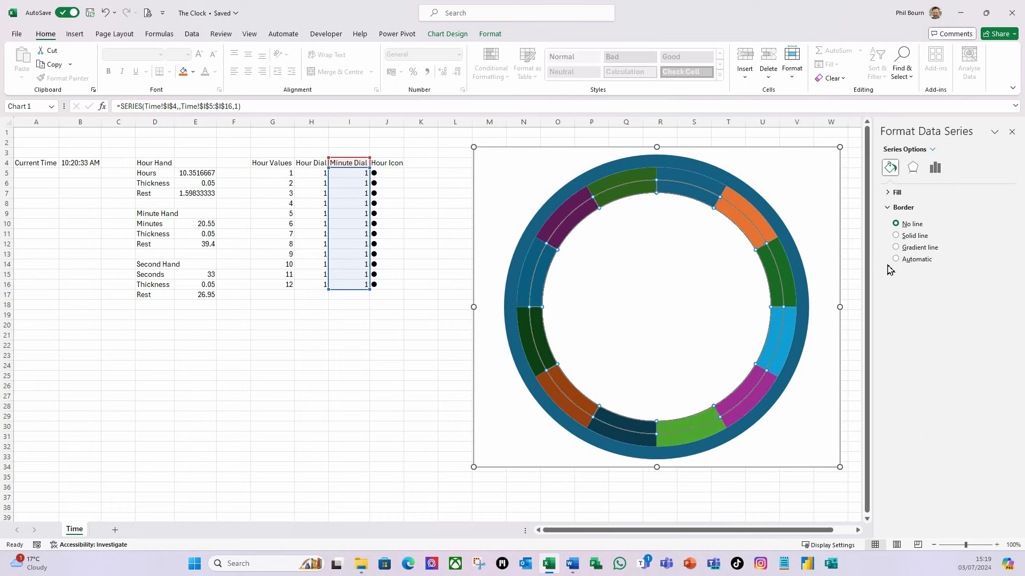
- Set the Hour Dial ring to no fill and add data labels to that series
left_click(786, 267)
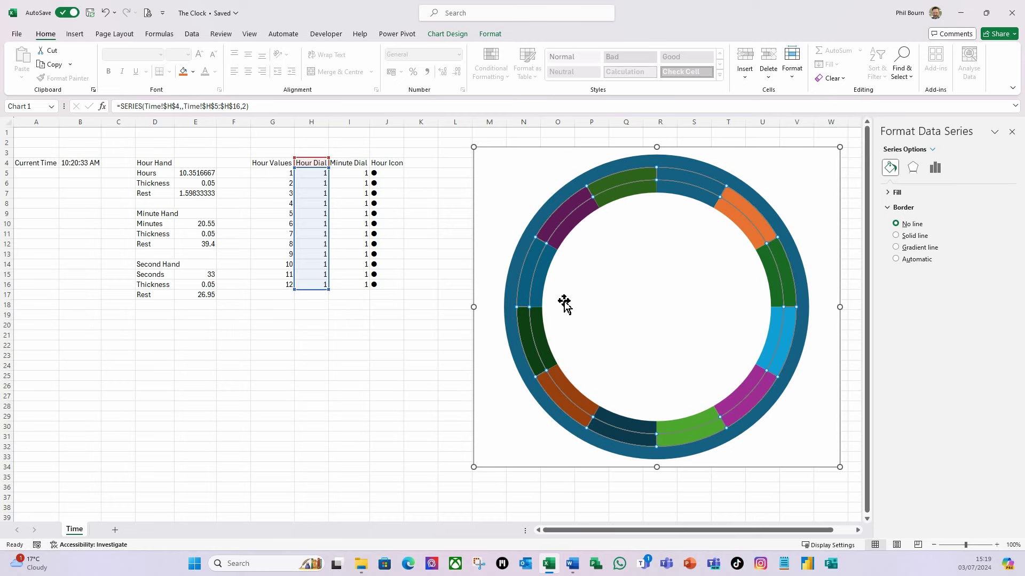
left_click(896, 193)
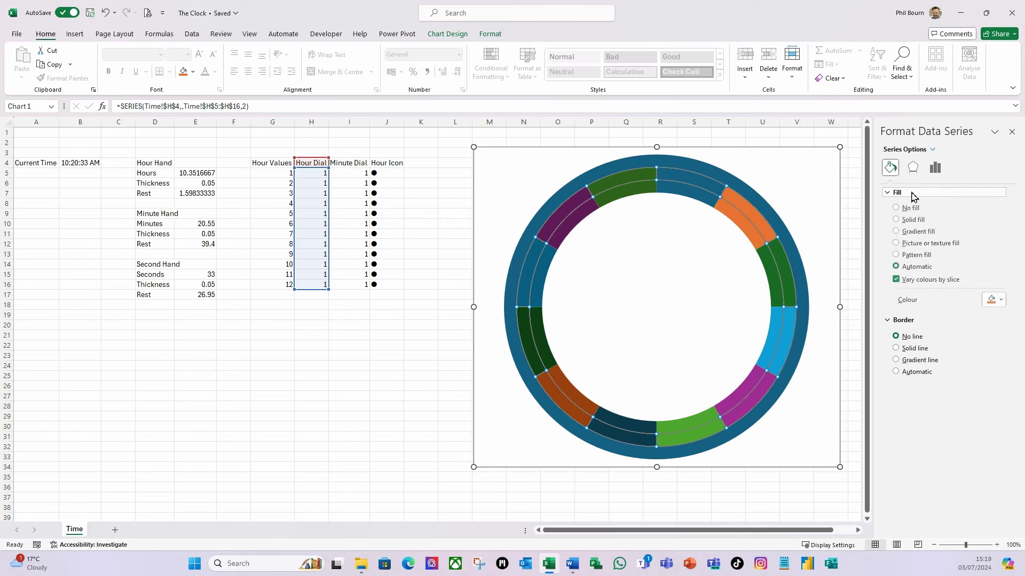
left_click(896, 209)
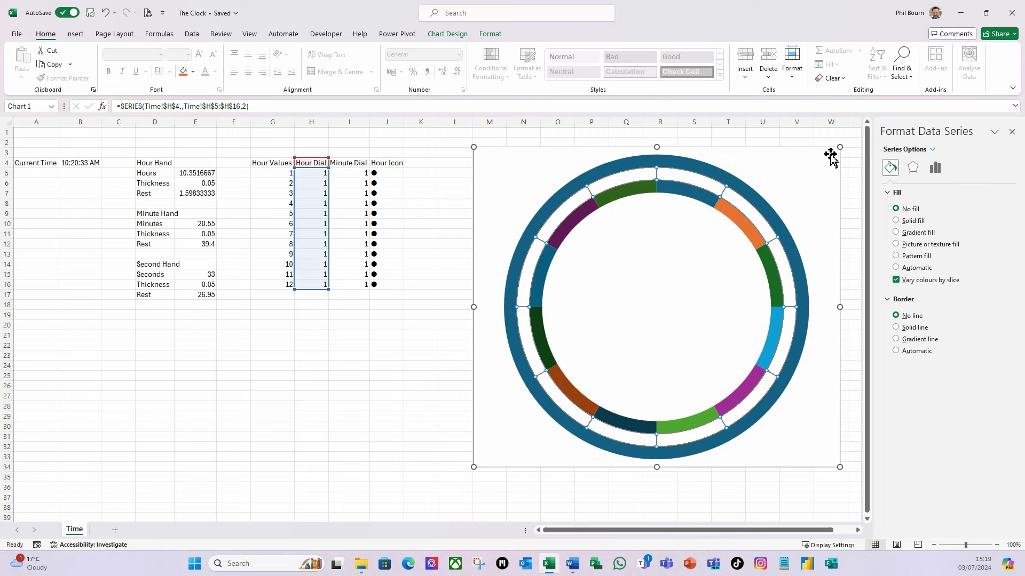
left_click(857, 530)
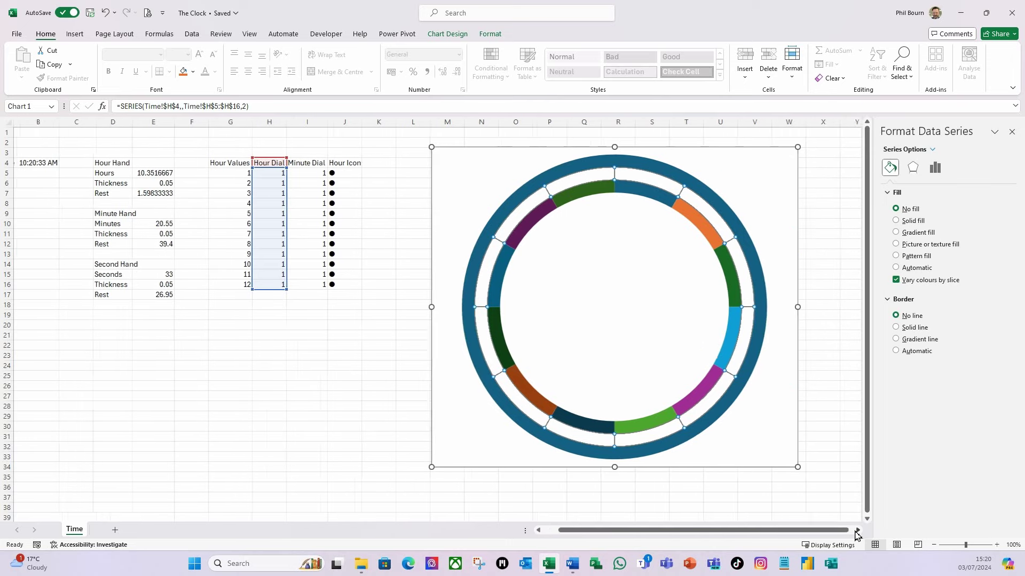
left_click(539, 532)
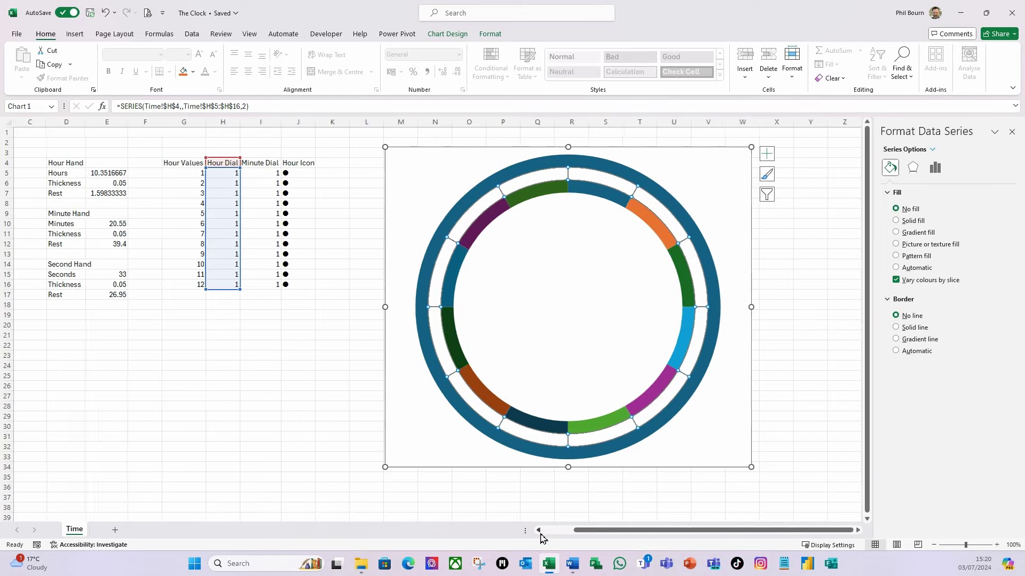
left_click(769, 156)
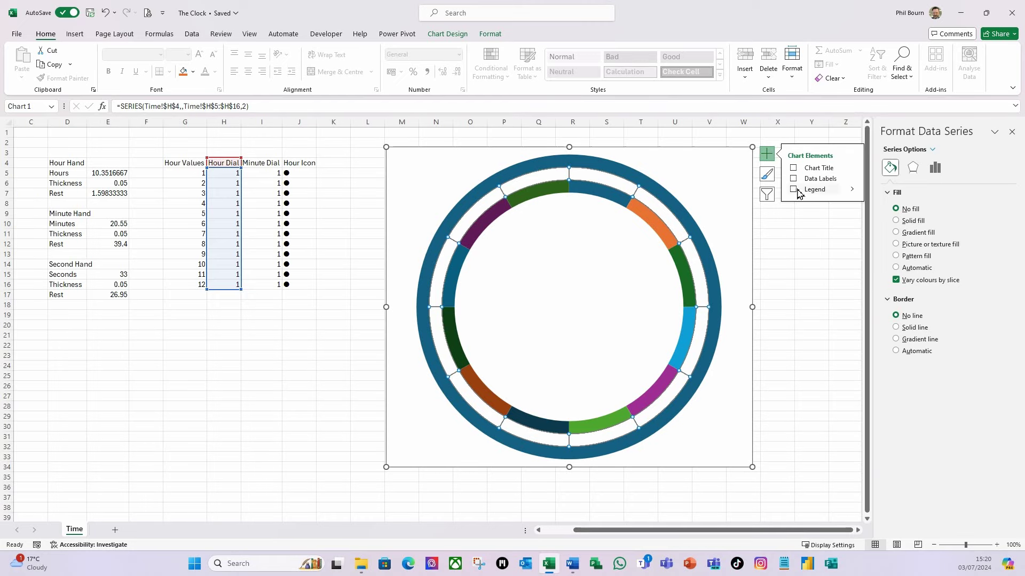
left_click(794, 180)
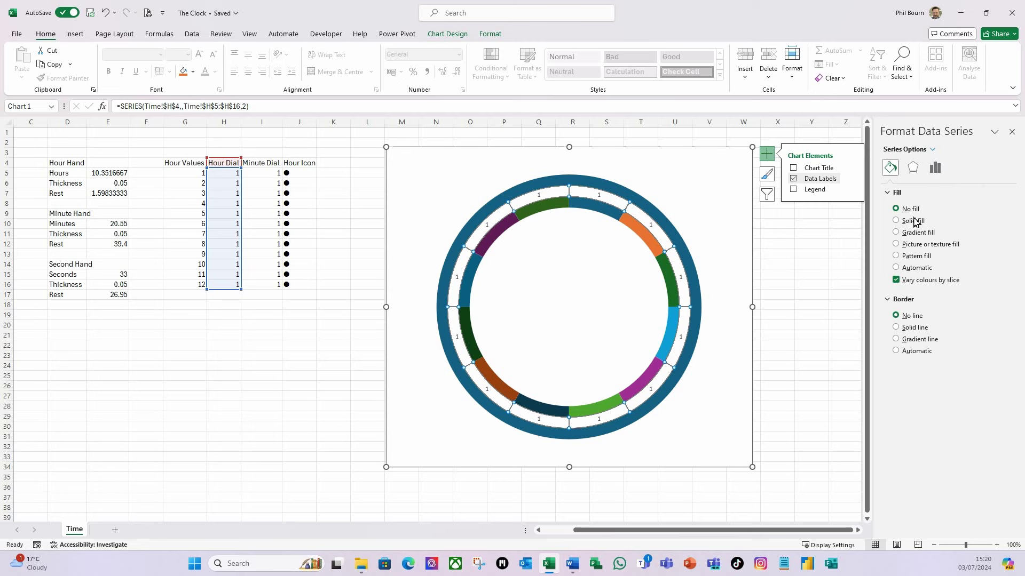
- Take the Hour Dial labels from cells G5:G16, and turn off their series values and leader lines
left_click(653, 228)
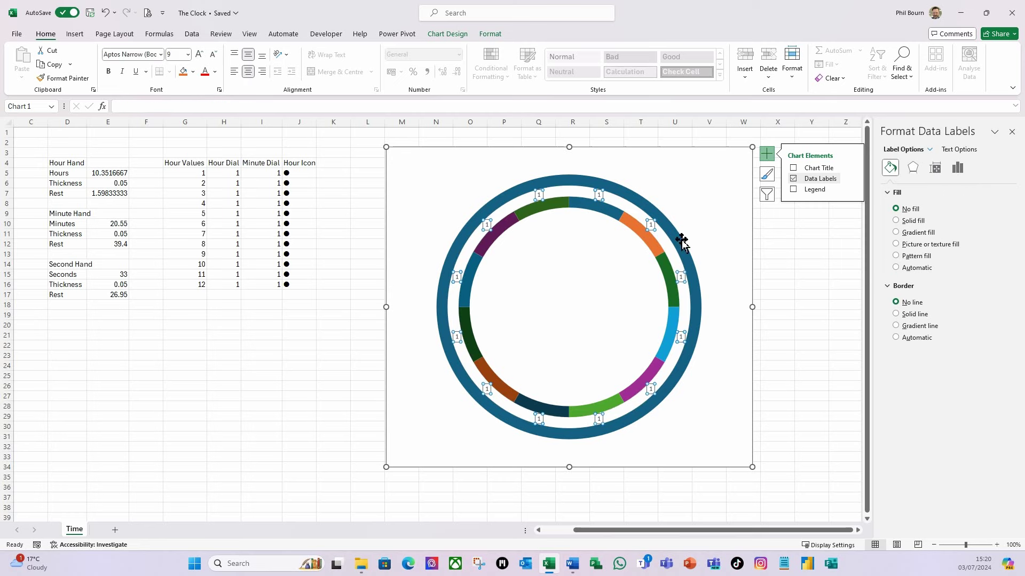
left_click(959, 170)
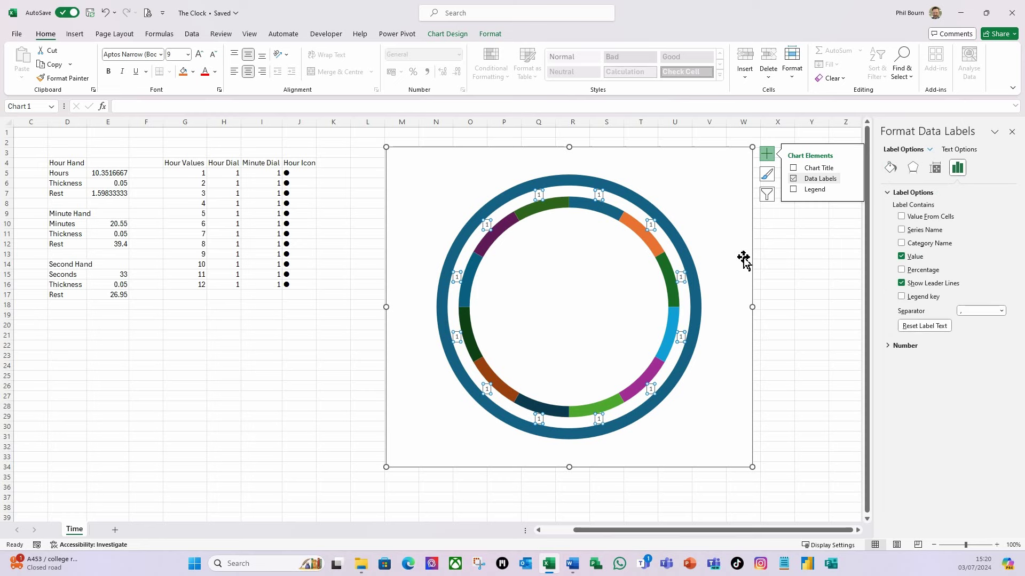
left_click(901, 217)
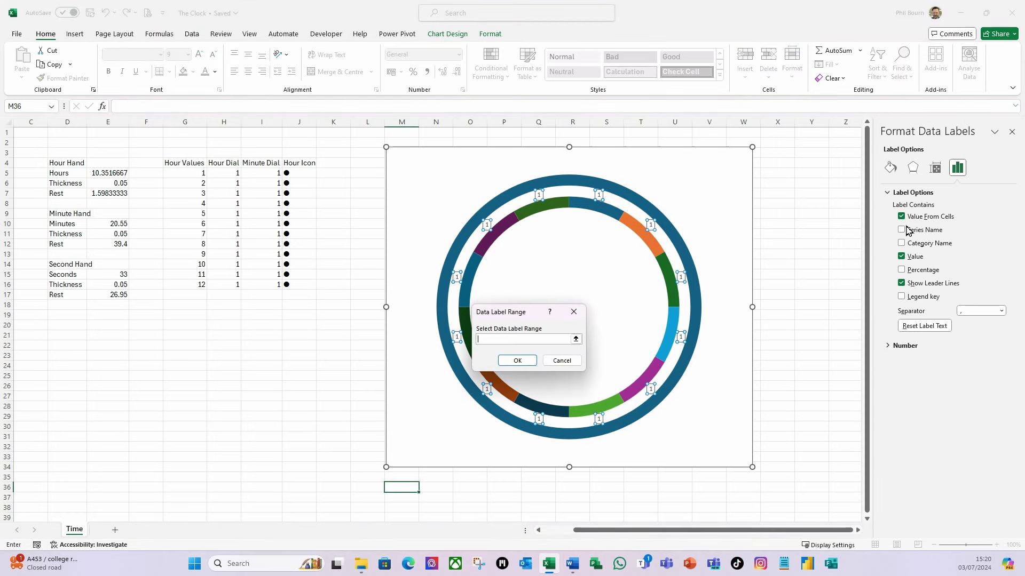
left_click(576, 339)
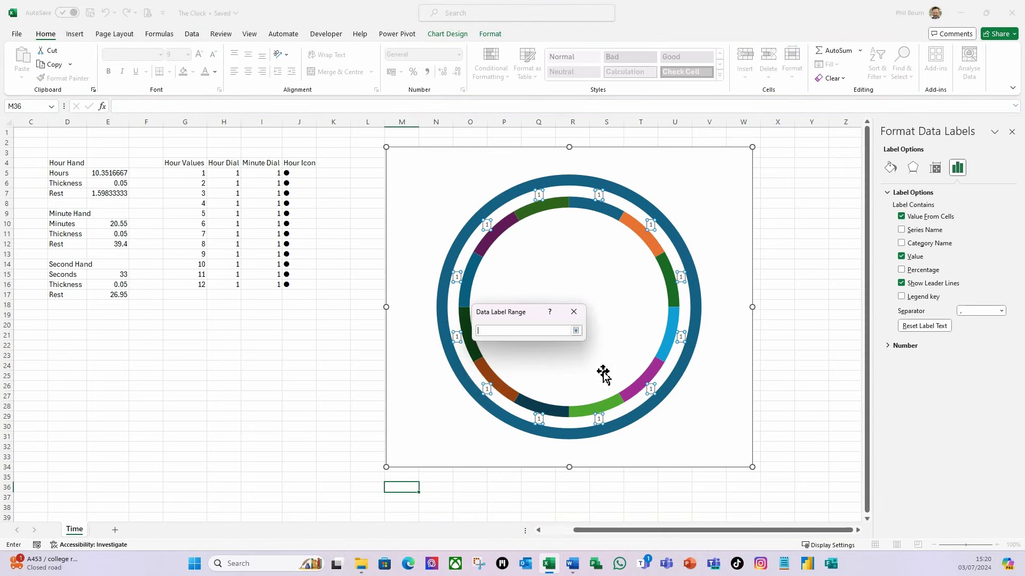
left_click_drag(192, 173, 178, 283)
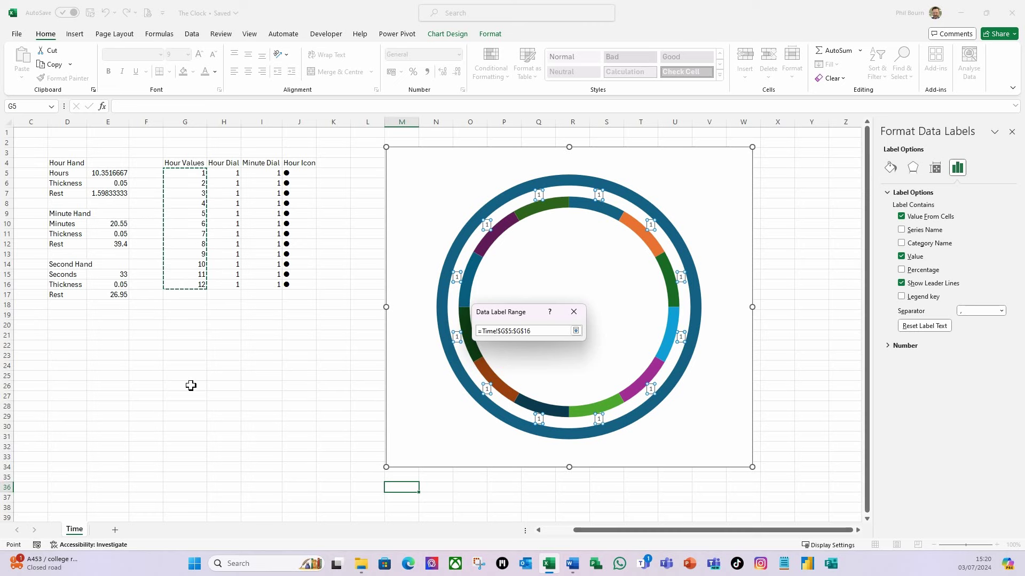
key("Return")
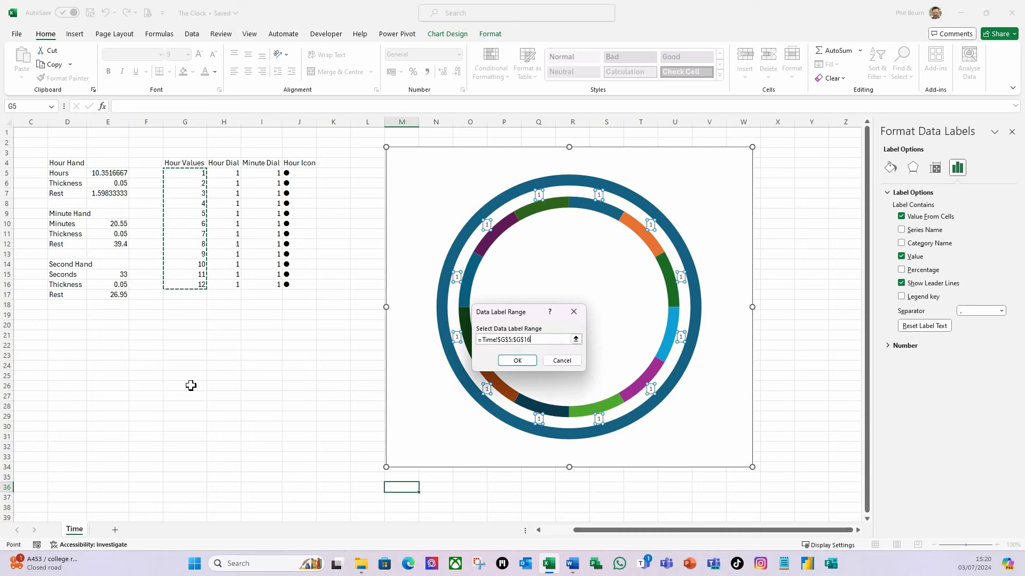
left_click(507, 364)
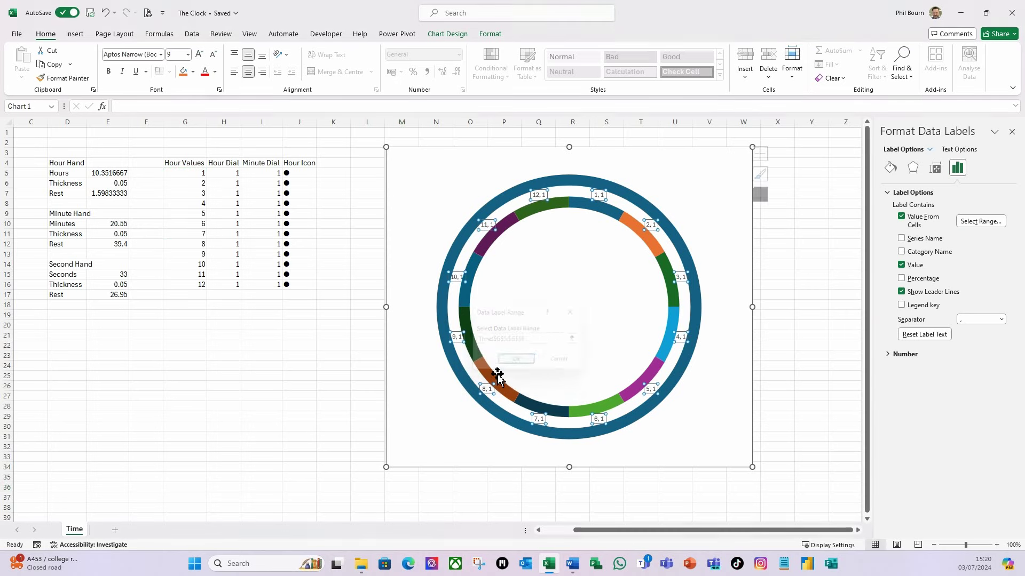
left_click(901, 265)
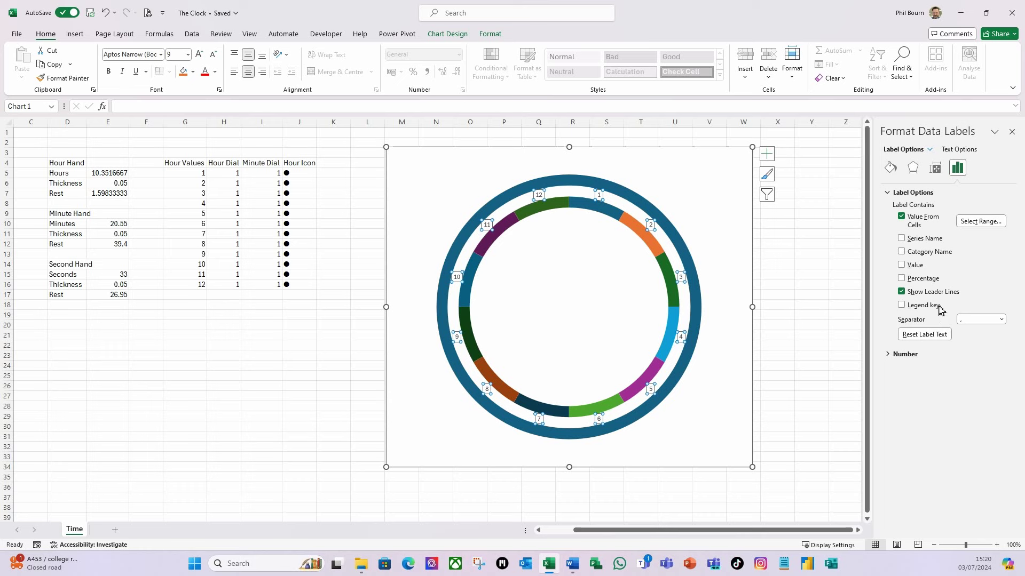
left_click(902, 293)
- Set the Minute Dial ring to no fill and add data labels to that series
left_click(670, 292)
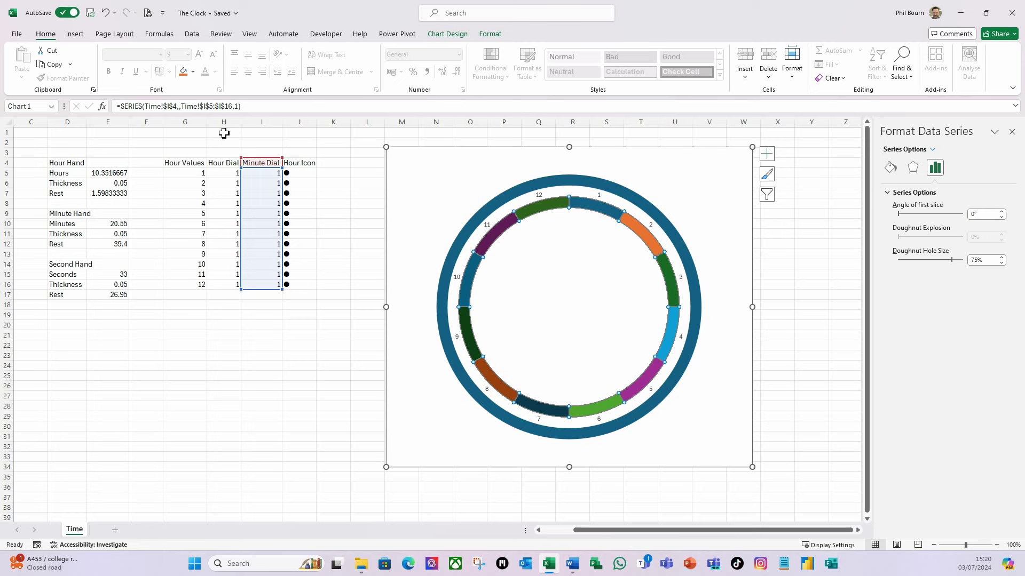
left_click(891, 172)
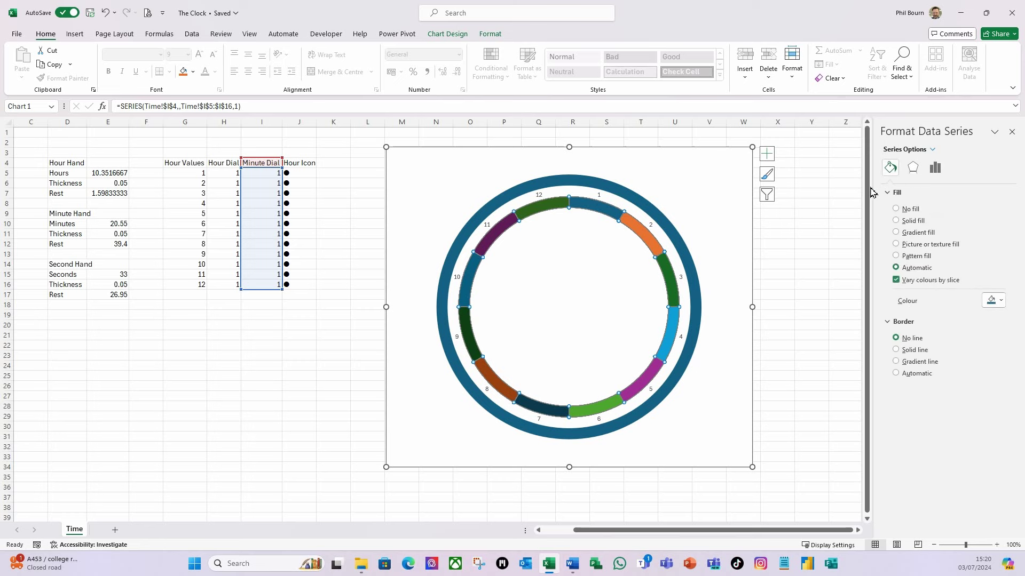
left_click(896, 209)
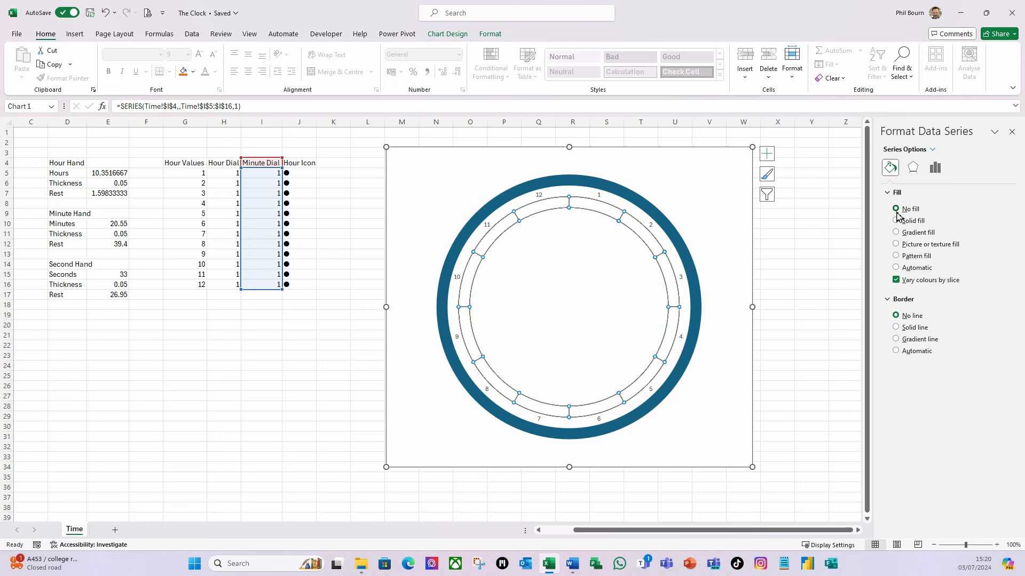
left_click(770, 158)
left_click(794, 180)
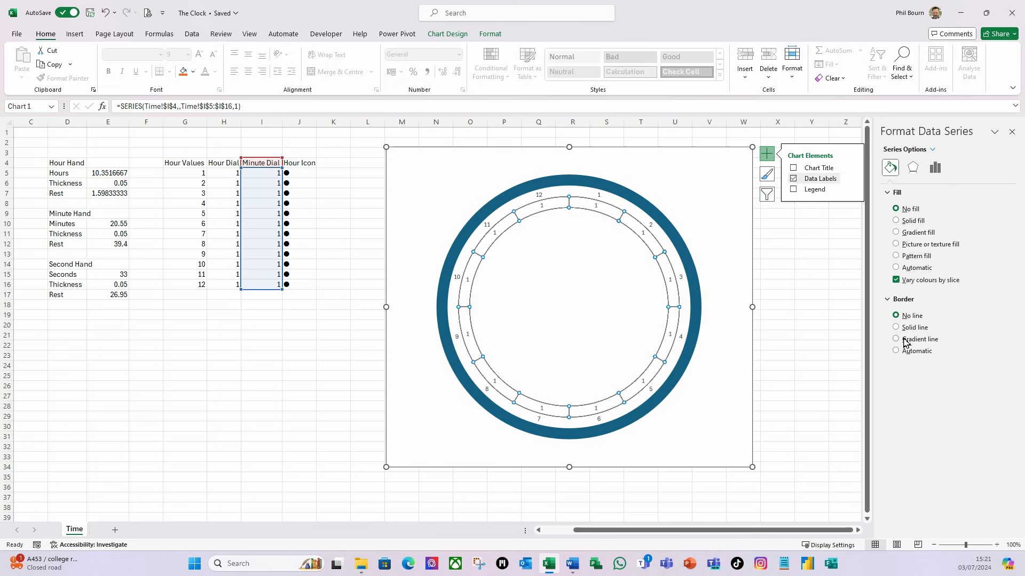
- Take the Minute Dial labels from the Hour Icon cells J5:J16, and turn off their series values and leader lines
left_click(645, 232)
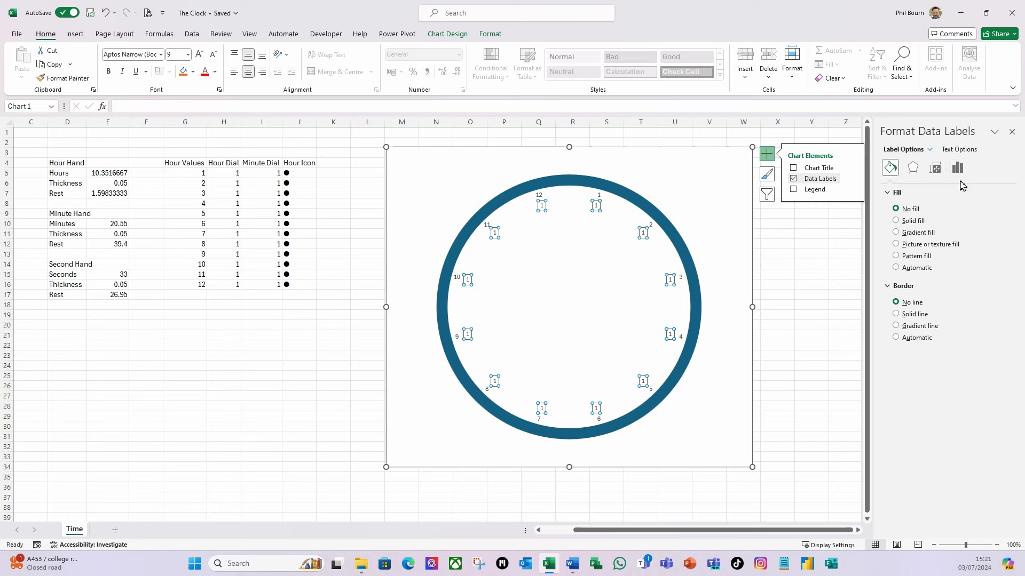
left_click(959, 169)
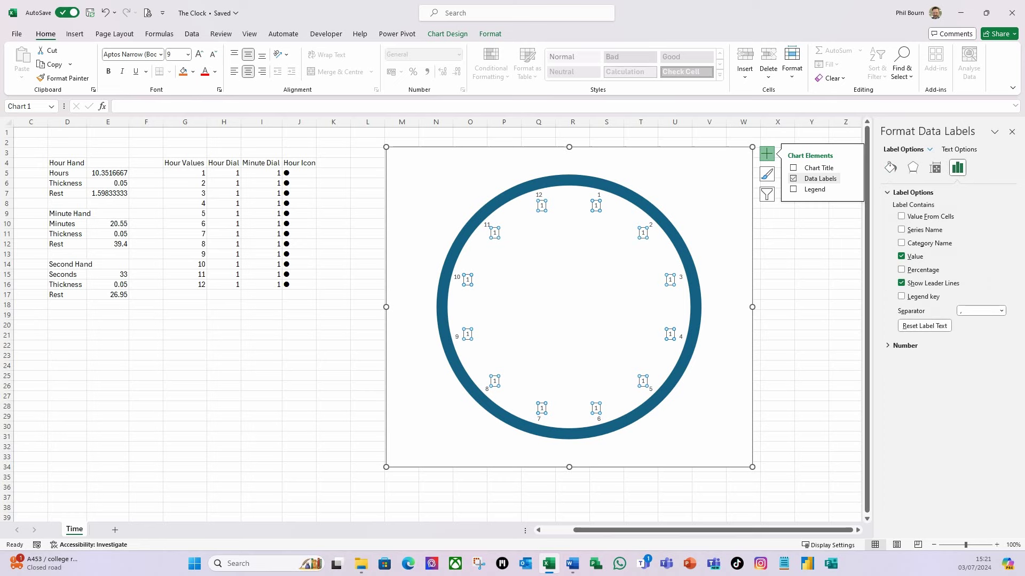
left_click(902, 217)
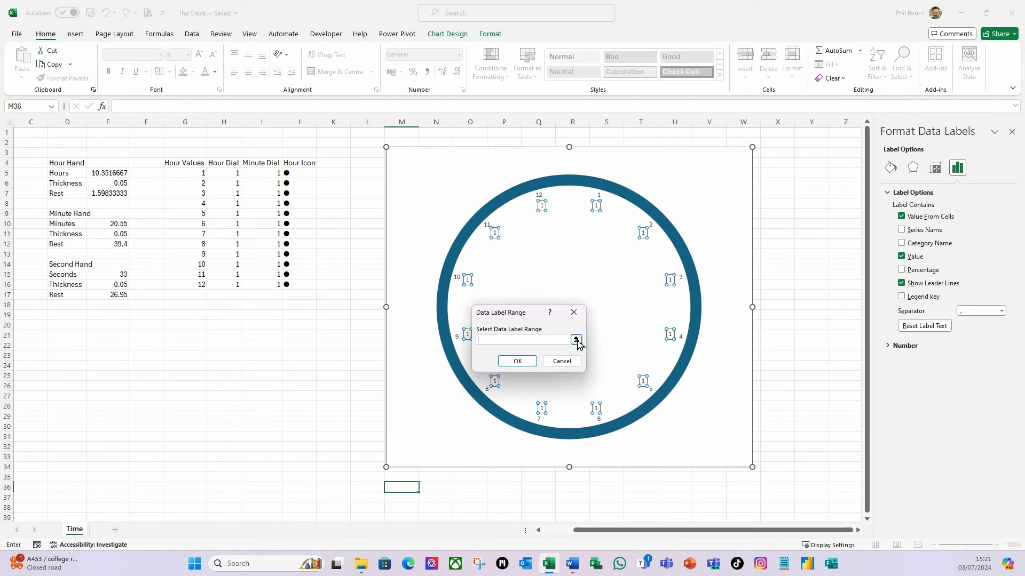
left_click(576, 340)
left_click_drag(307, 174, 302, 284)
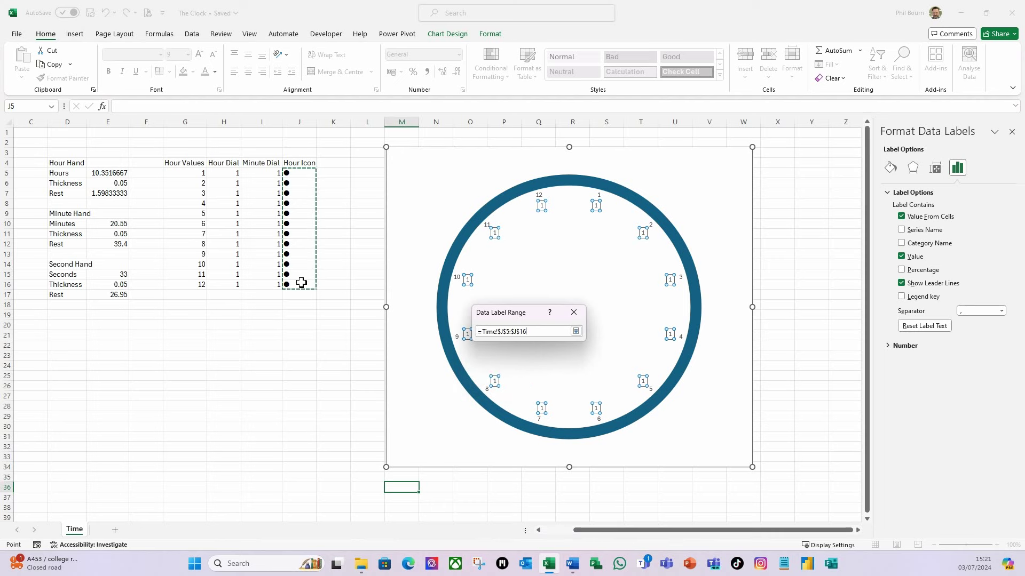
key("Return")
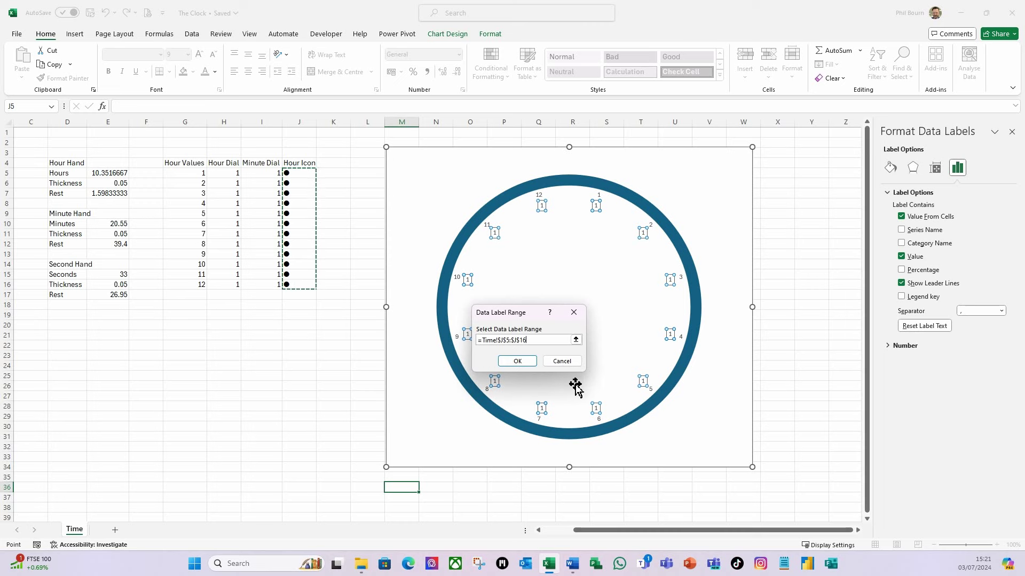
left_click(521, 363)
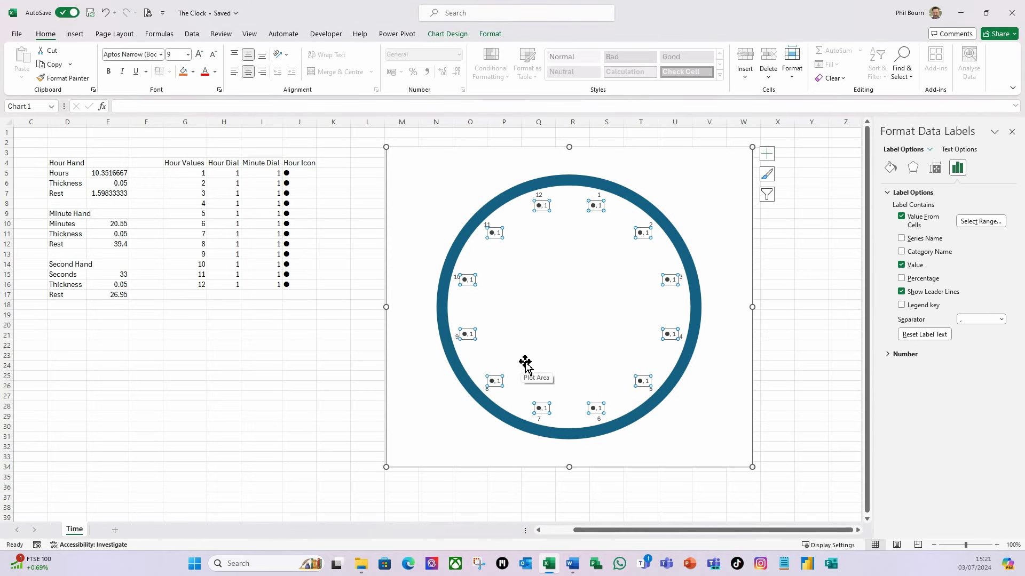
left_click(902, 265)
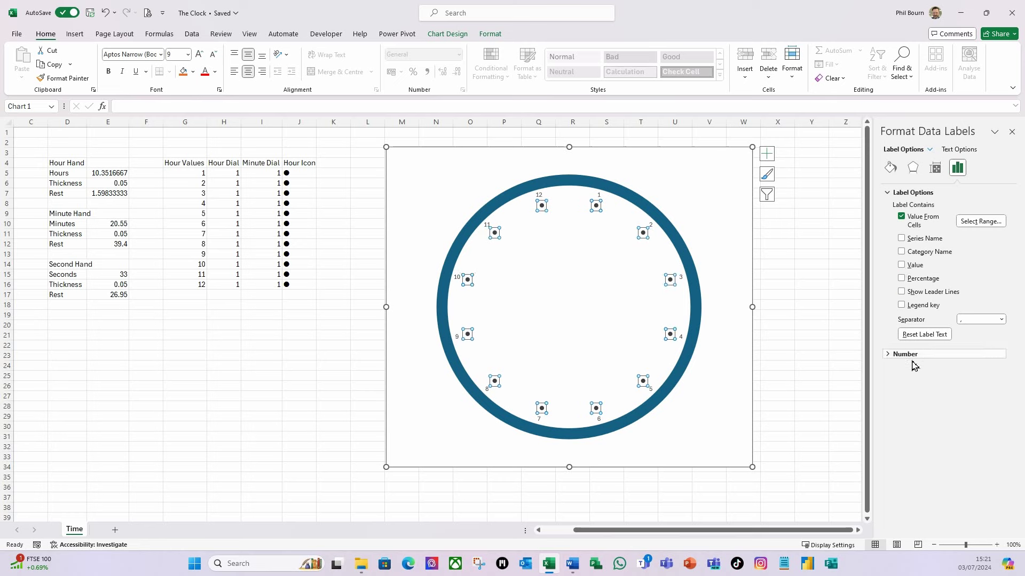
left_click(782, 414)
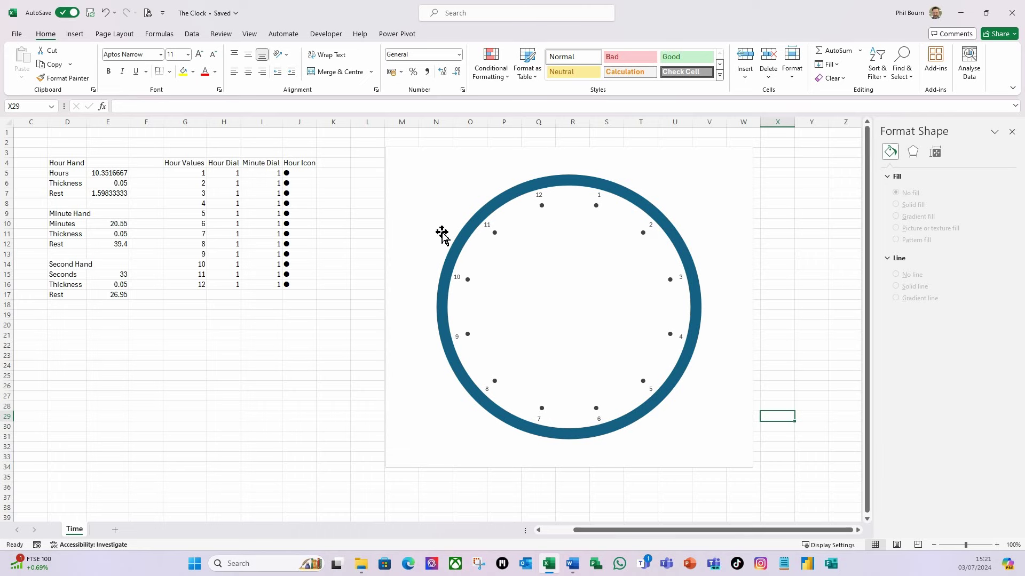
- Fill the Outer Clock Face ring with a lighter blue theme colour
left_click(697, 304)
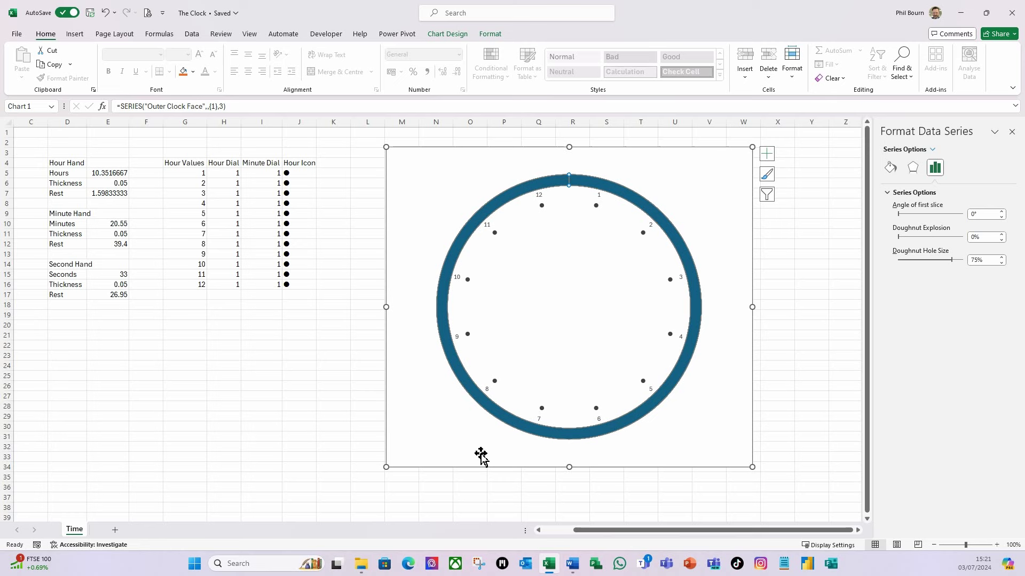
left_click(468, 235)
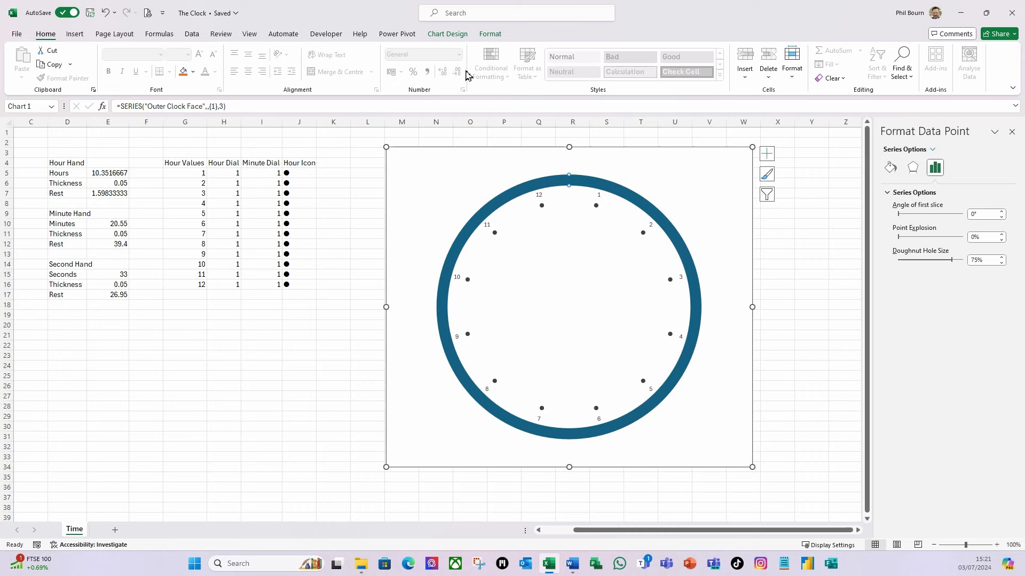
left_click(490, 36)
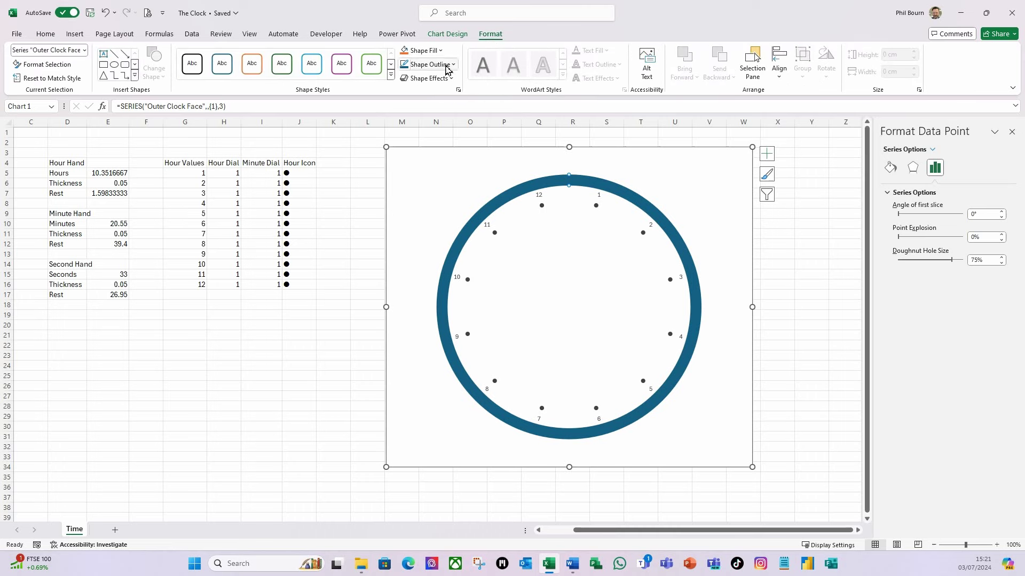
left_click(441, 50)
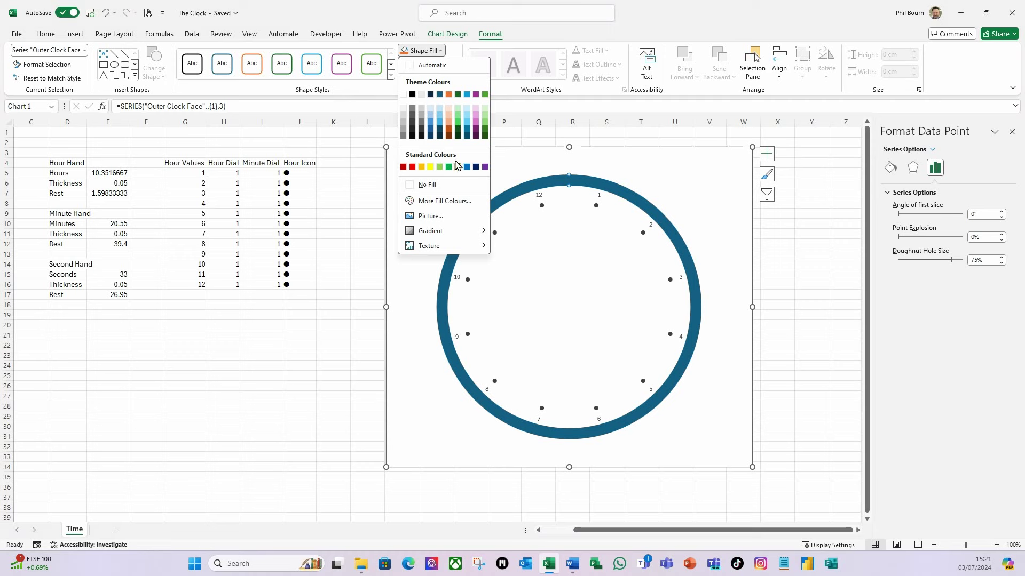
left_click(432, 127)
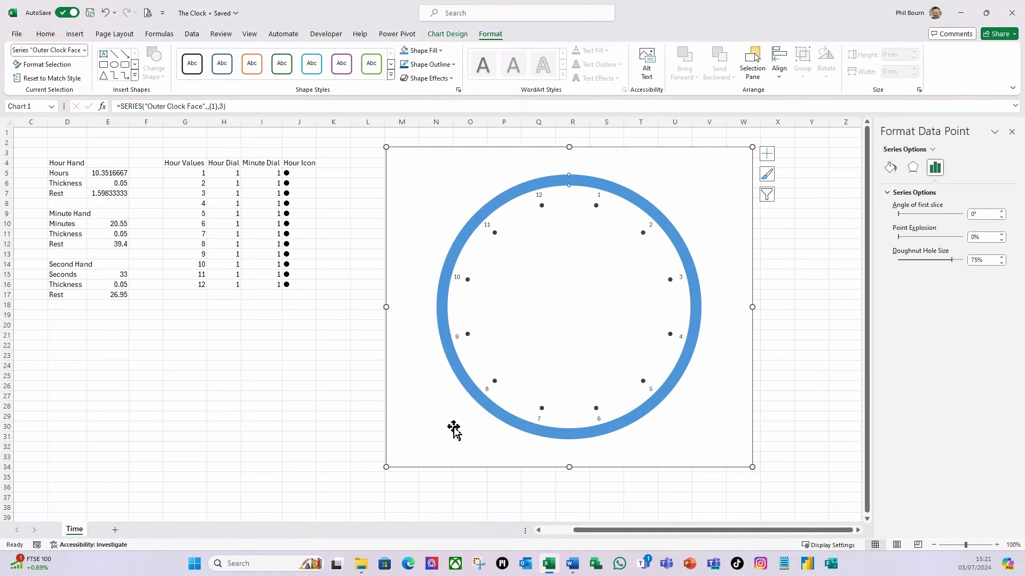
- Apply a rounded, glossy preset shape effect to the Outer Clock Face ring
left_click(452, 83)
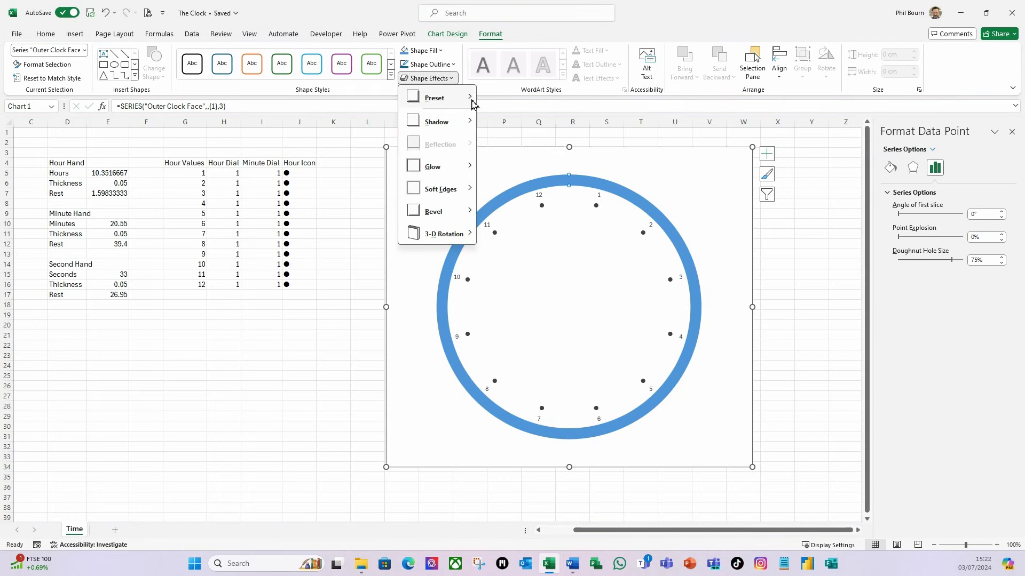
mouse_move(473, 105)
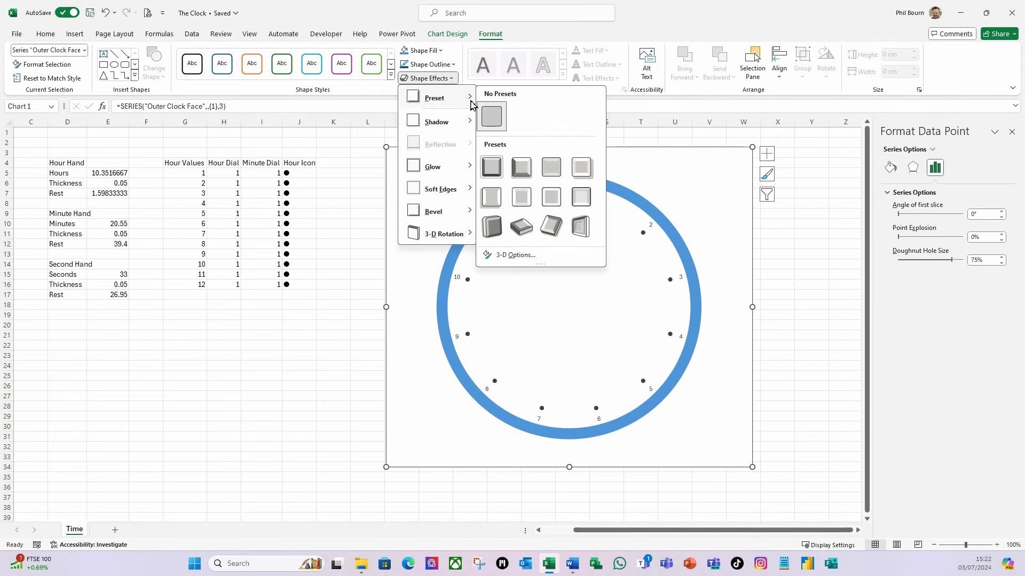
left_click(494, 202)
left_click(840, 401)
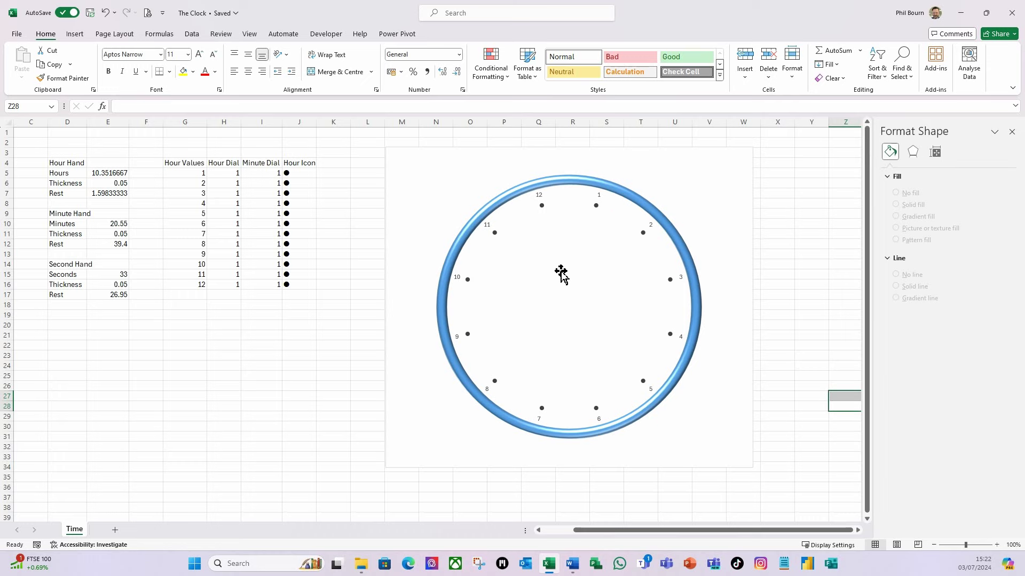
- Thicken the clock's outer ring by setting the doughnut hole size to 55%
left_click(531, 187)
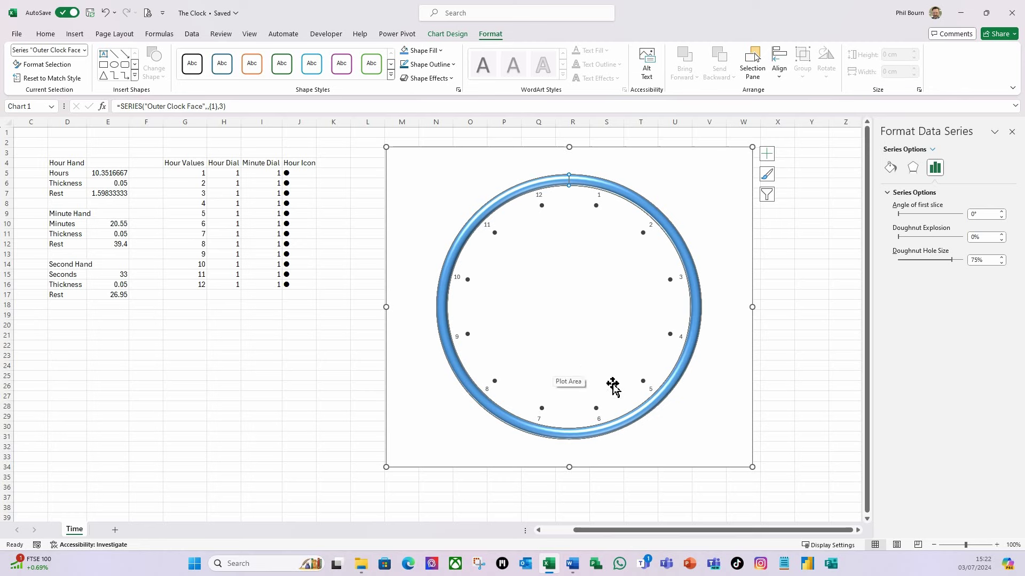
left_click_drag(952, 259, 934, 267)
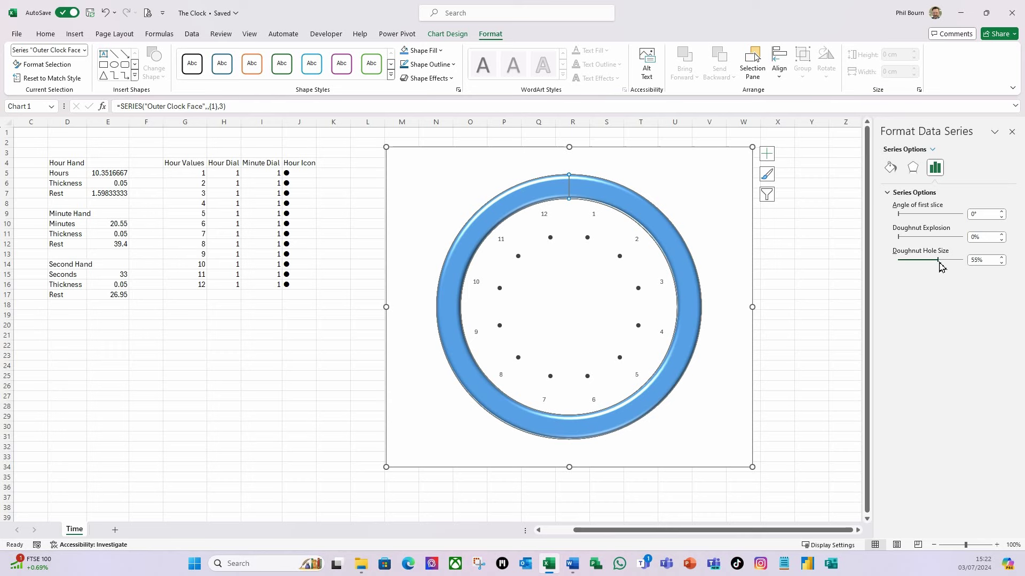
left_click_drag(942, 265, 941, 266)
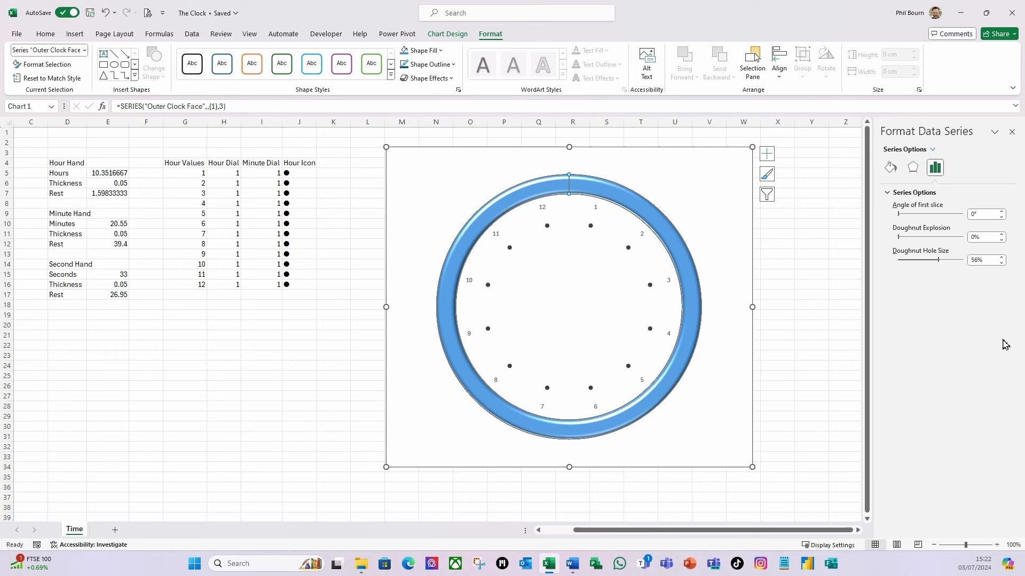
left_click(982, 261)
type("55")
key("Return")
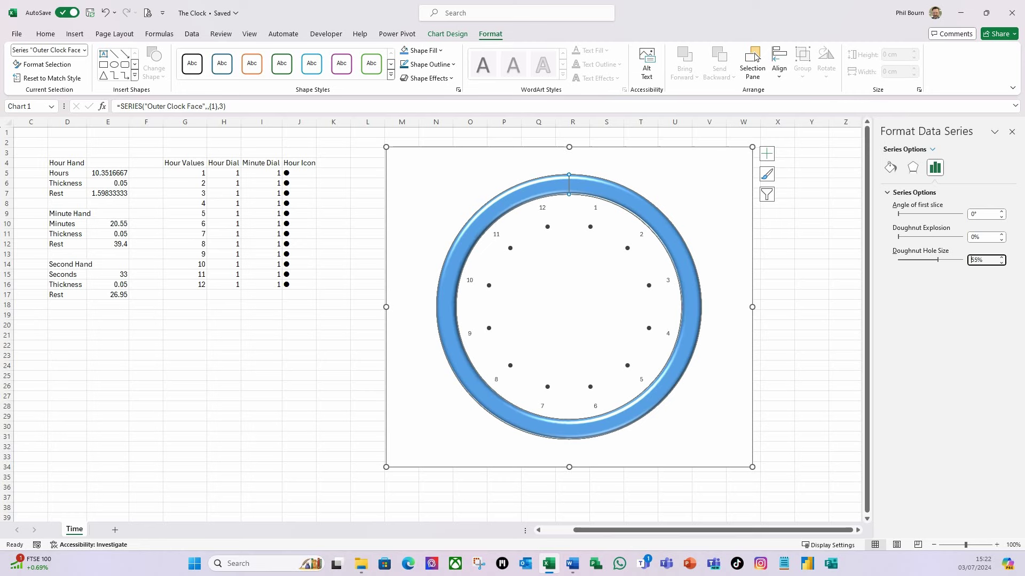
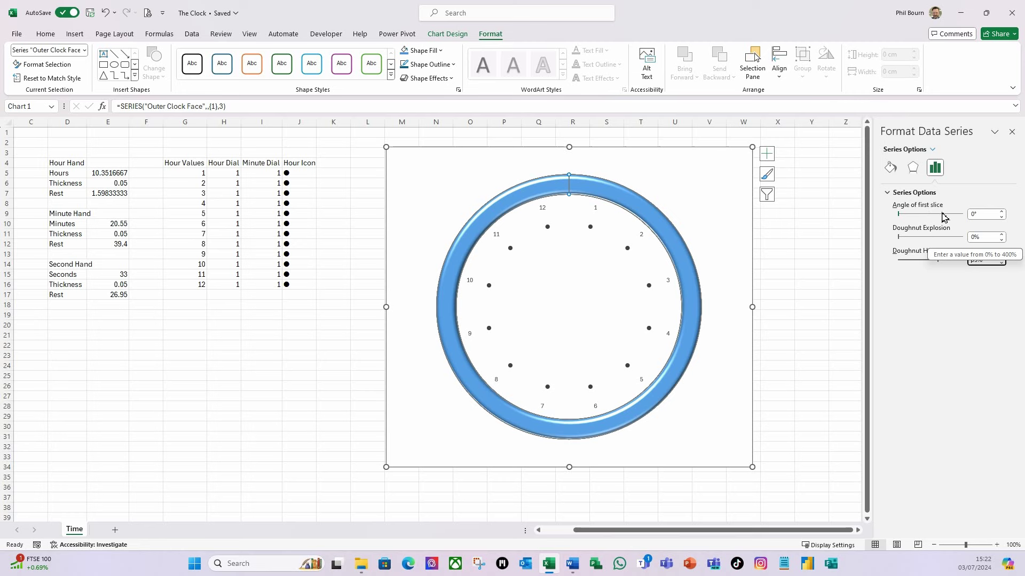
- Set the doughnut's angle of first slice to 15° so the 12 sits at the very top of the clock face
left_click(1001, 212)
left_click(1001, 211)
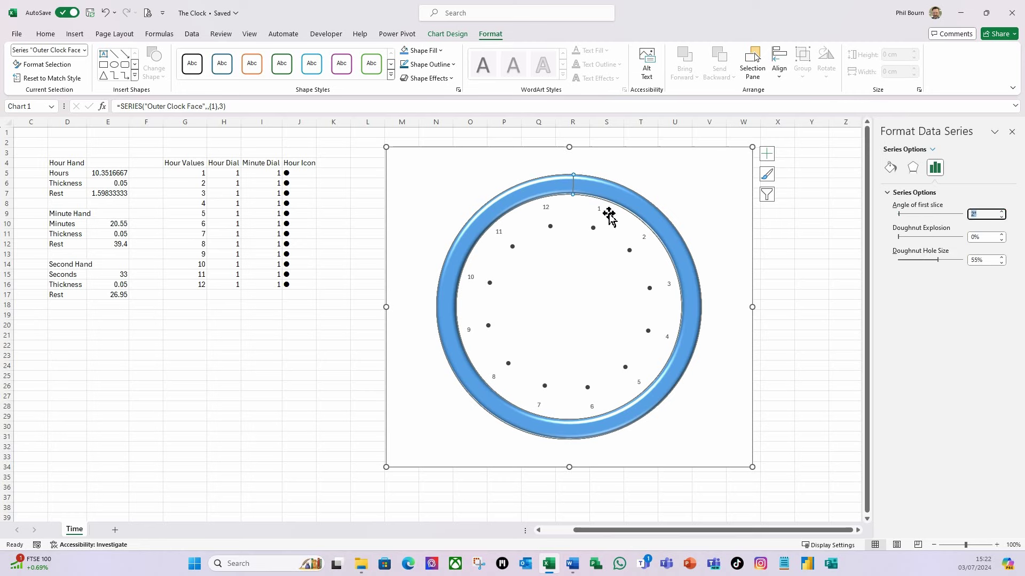
left_click(1001, 212)
left_click(1002, 212)
left_click(1002, 212)
left_click(1001, 213)
left_click(1001, 212)
left_click(1002, 213)
left_click(1002, 212)
left_click(1002, 212)
left_click(1002, 212)
left_click(1001, 212)
left_click(1001, 212)
left_click(1001, 212)
left_click(1002, 212)
left_click(813, 355)
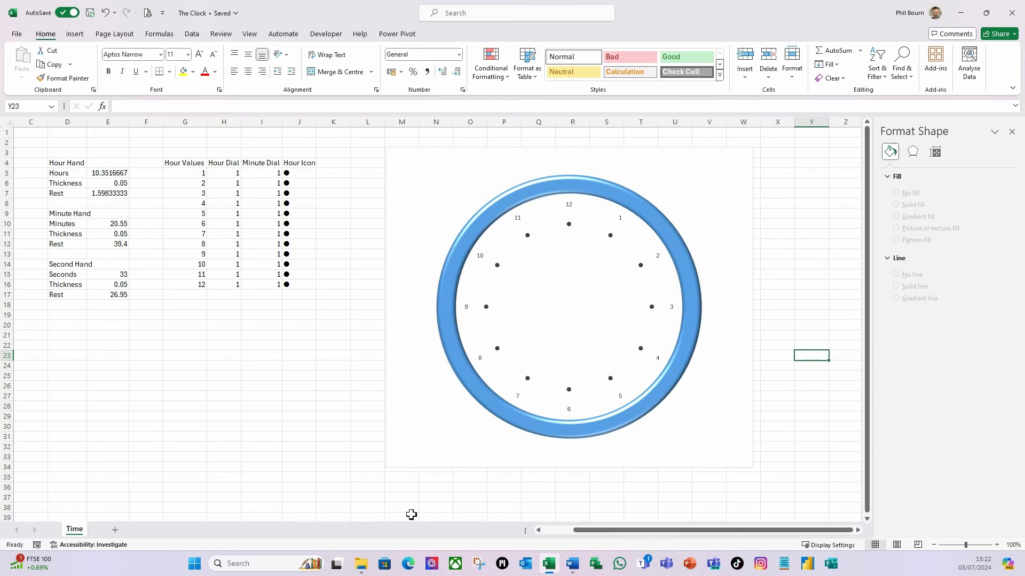
- Remove the outline around the clock's chart area
left_click(393, 241)
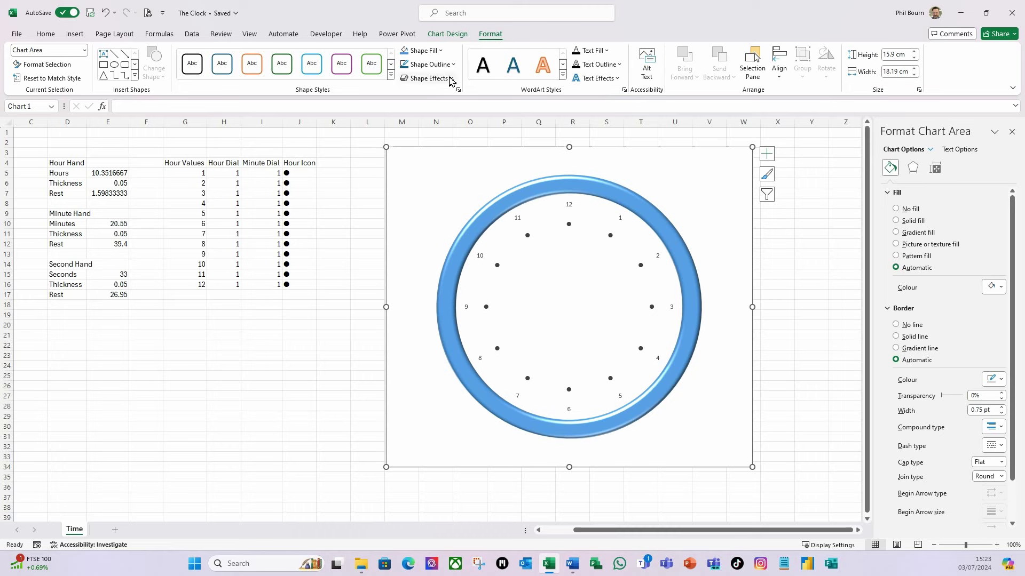
left_click(430, 64)
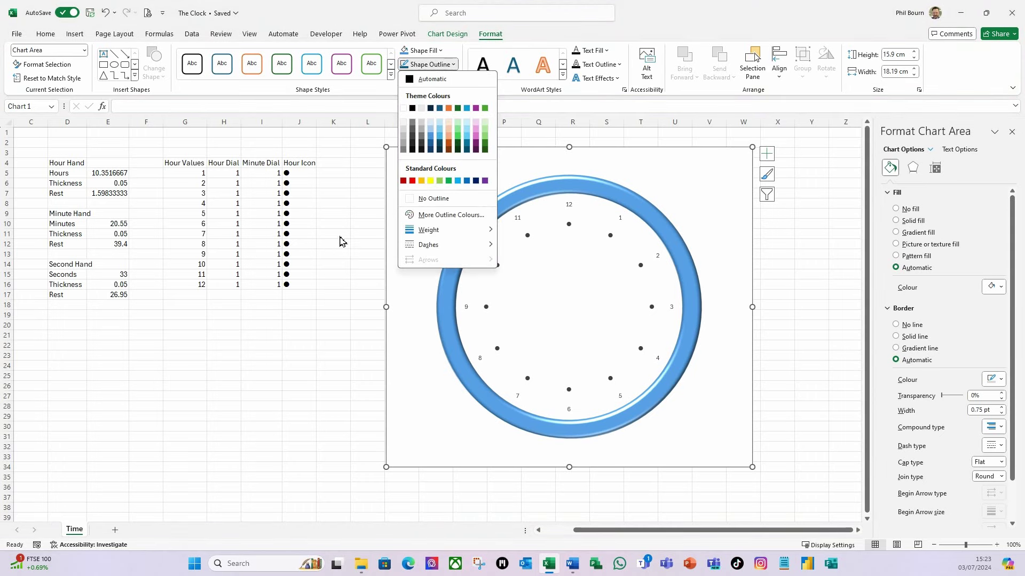
left_click(406, 203)
left_click(332, 417)
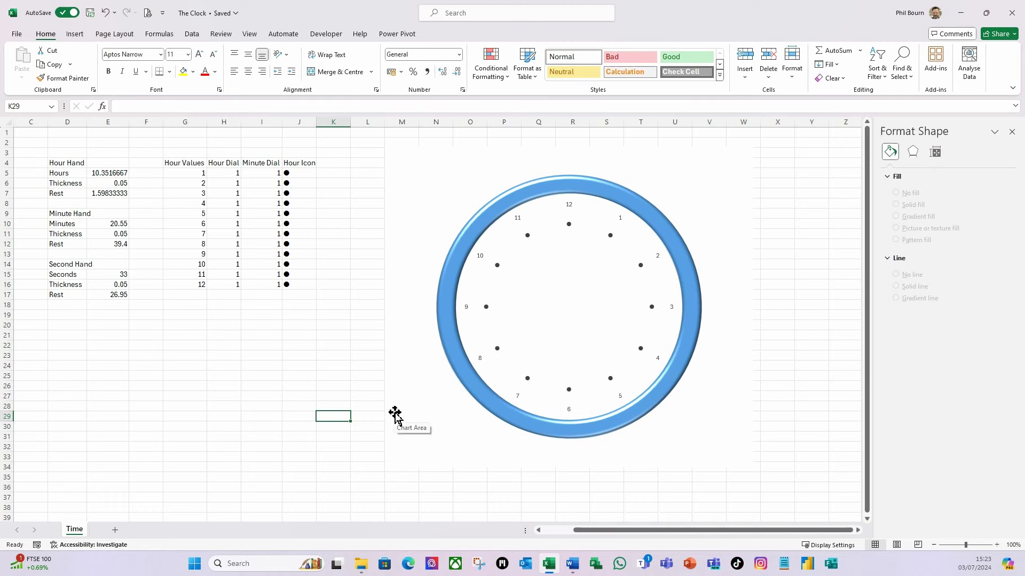
- In the chart's data source settings for hidden and empty cells, enable showing data in hidden rows and columns
left_click(459, 251)
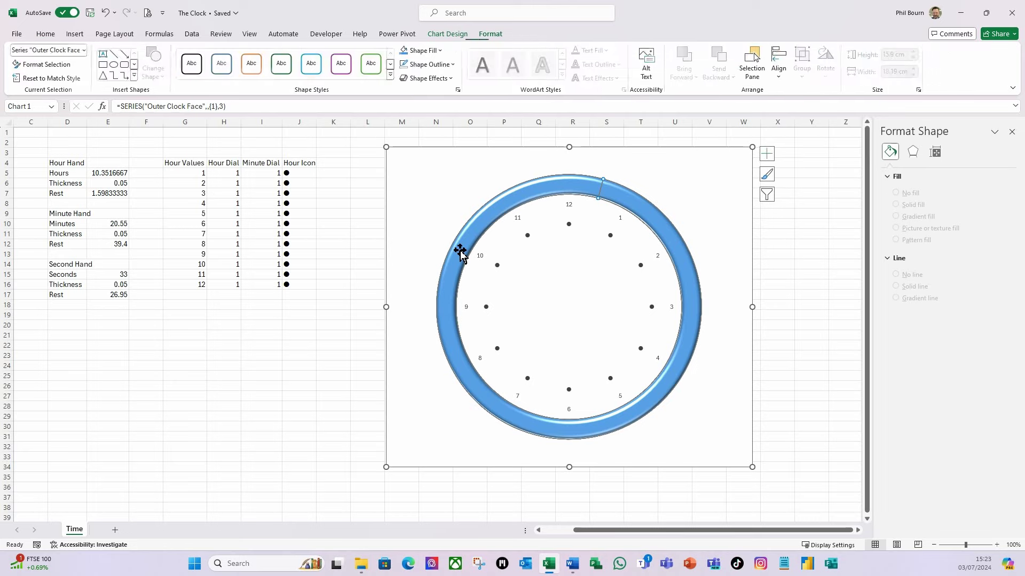
right_click(568, 303)
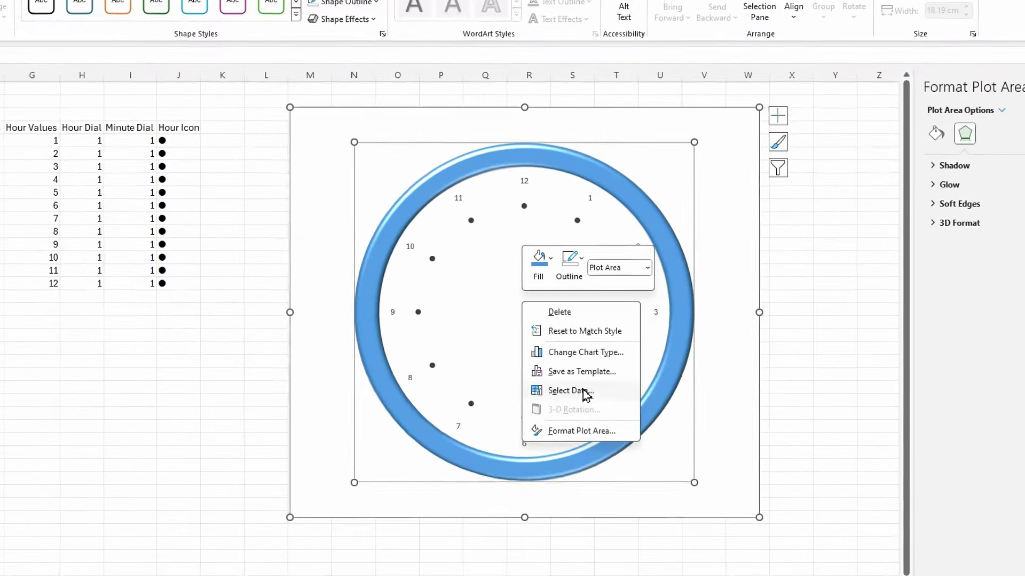
left_click(584, 393)
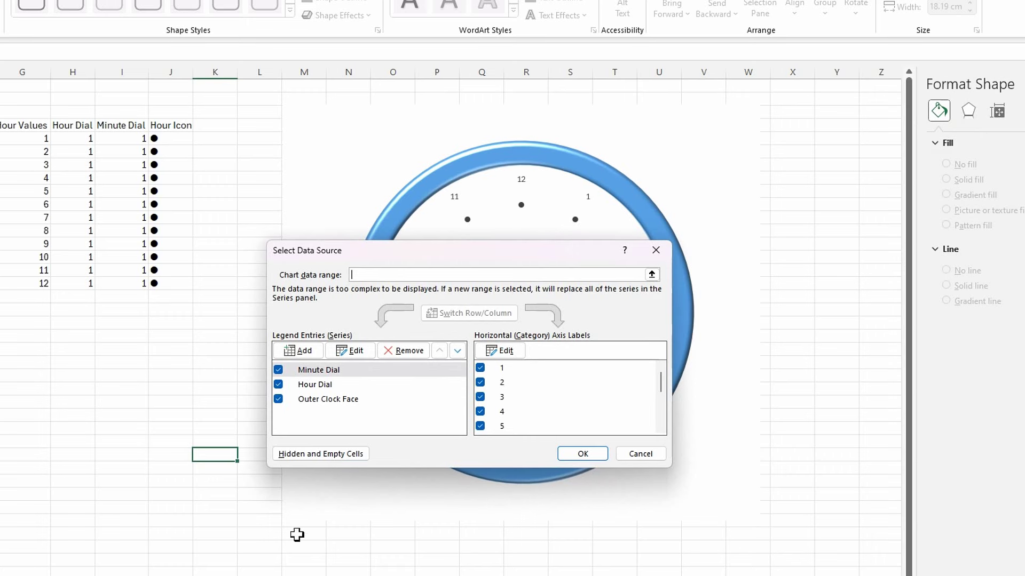
left_click(330, 458)
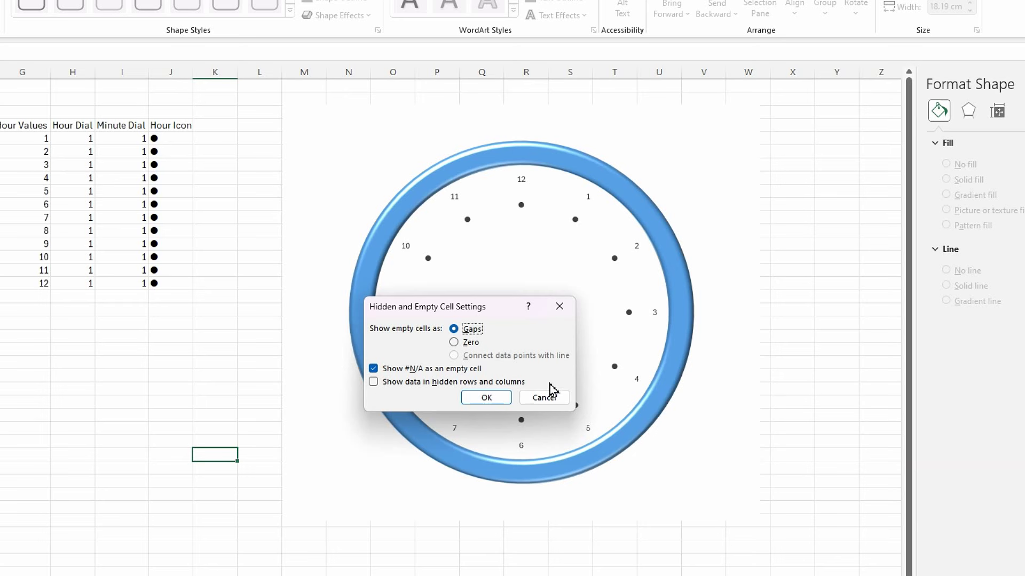
left_click(374, 382)
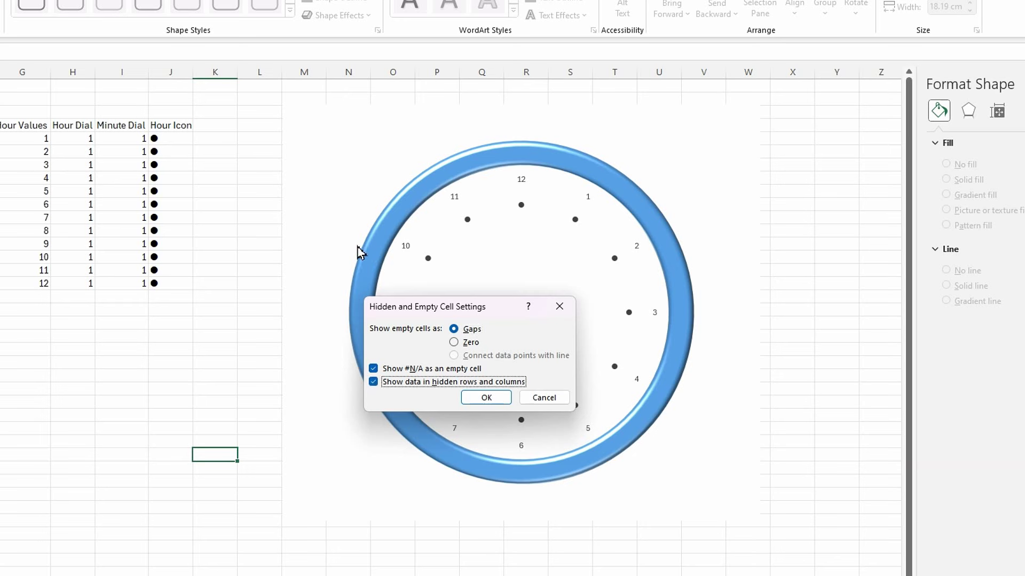
left_click(486, 398)
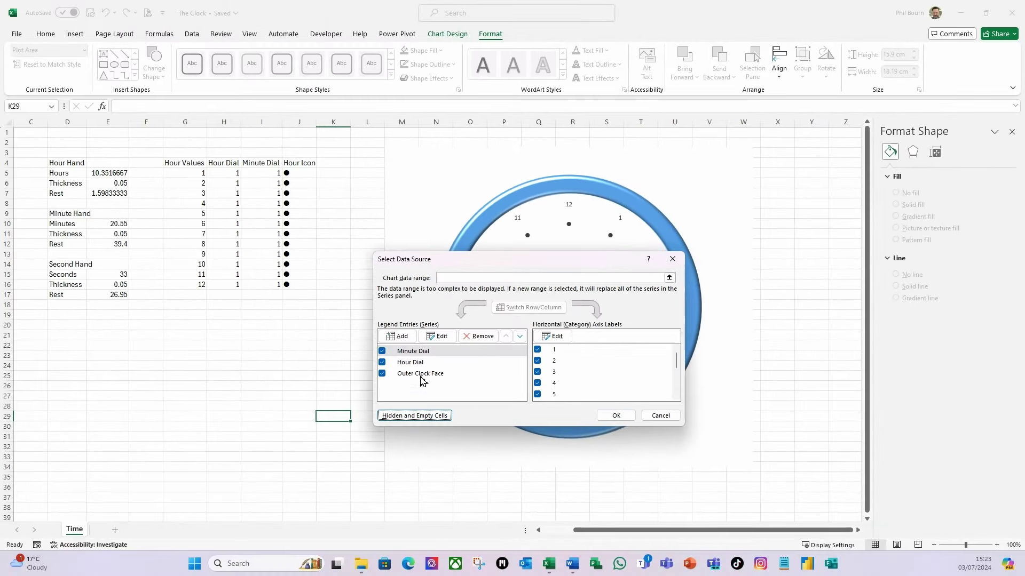
- Check the hidden and empty cell settings with the Hour Dial series selected, and accept the data source settings
left_click(416, 365)
left_click(414, 416)
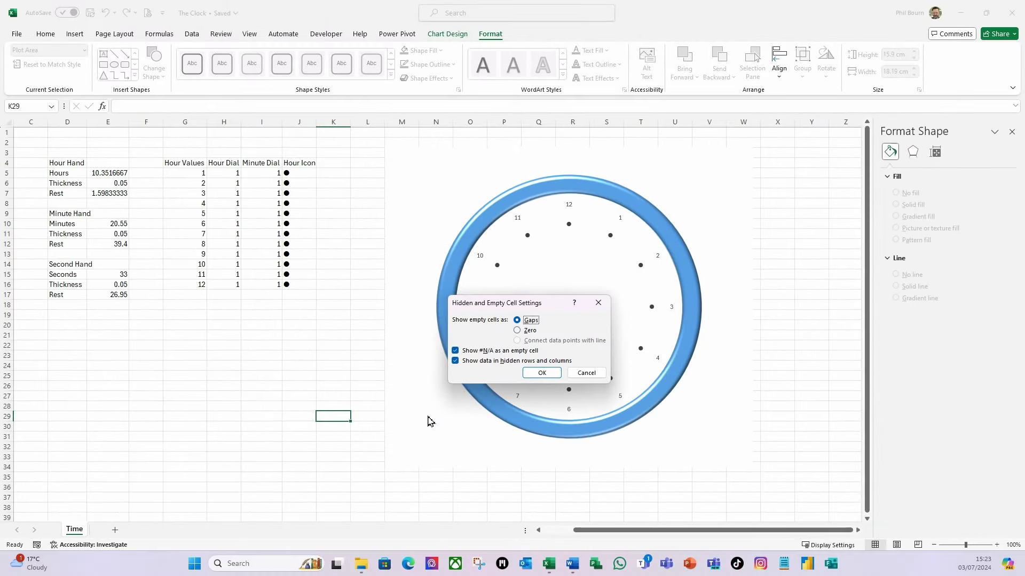
left_click(549, 373)
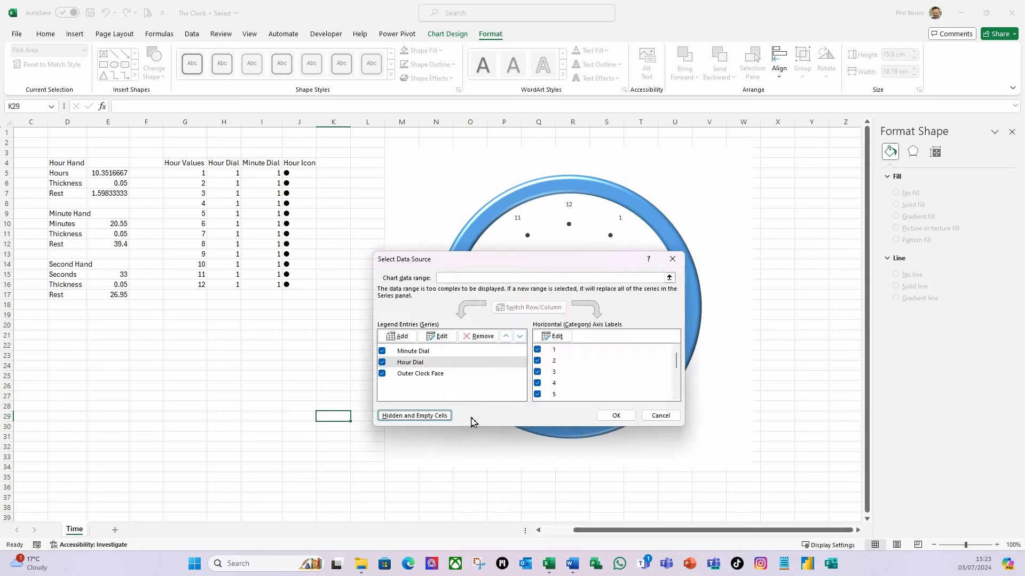
left_click(617, 417)
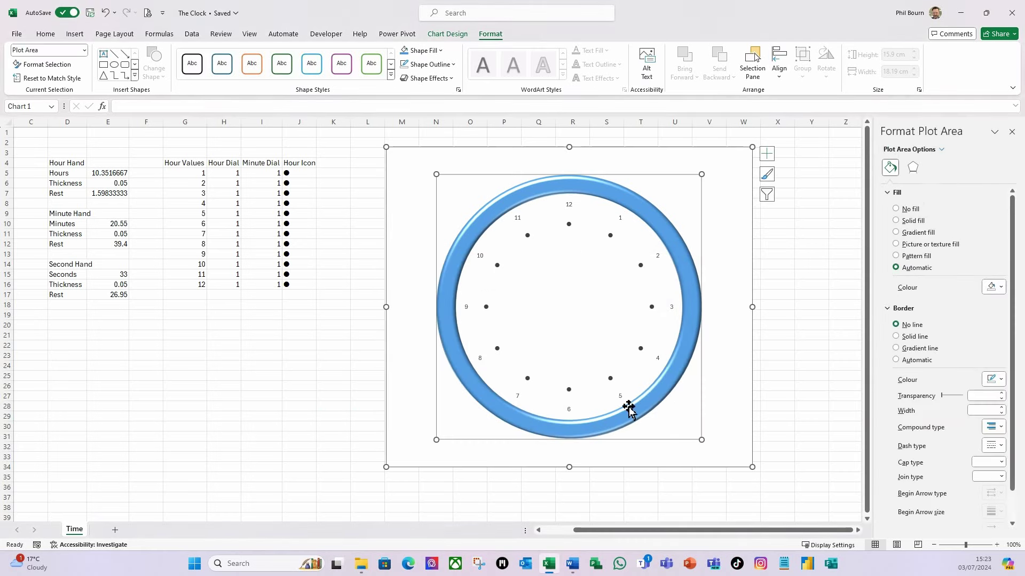
- Set the font size of all the hour number labels on the clock face to 12
left_click(568, 208)
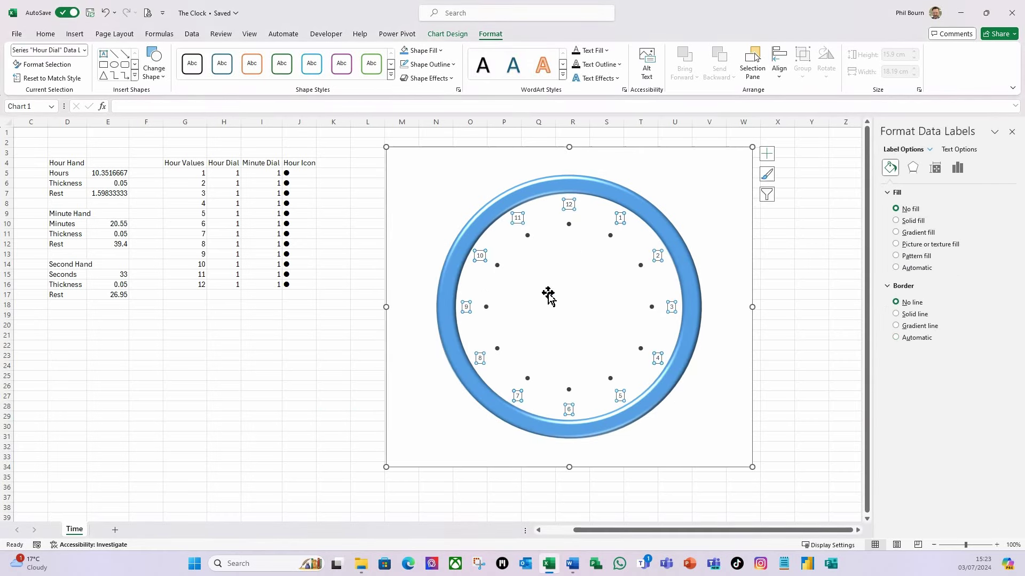
left_click(45, 34)
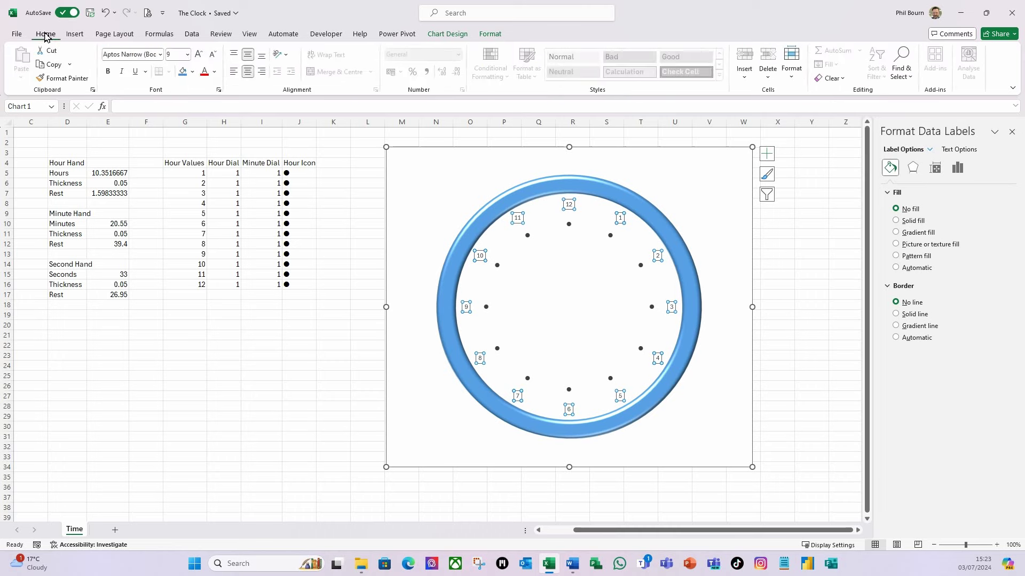
left_click(188, 54)
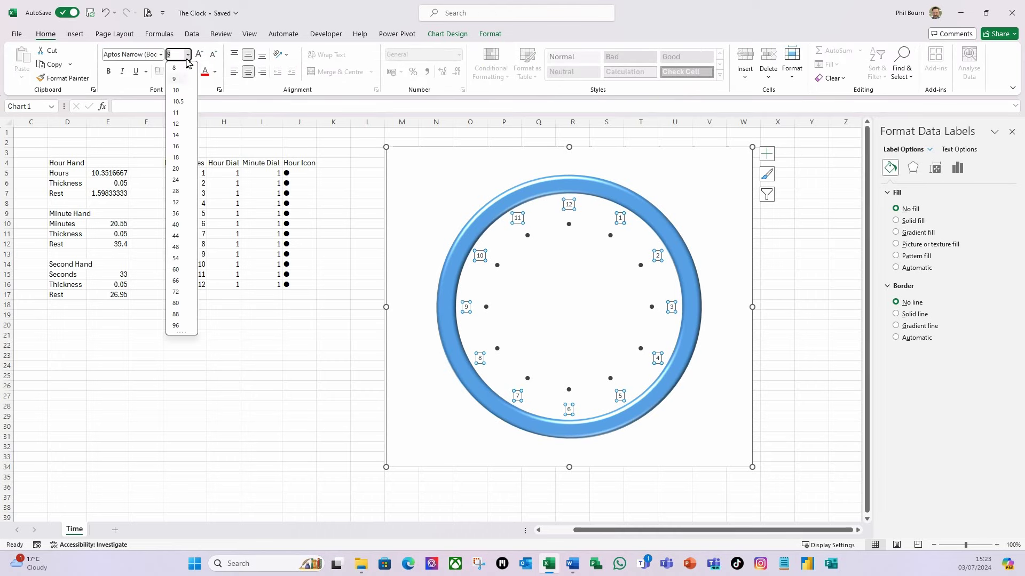
left_click(179, 124)
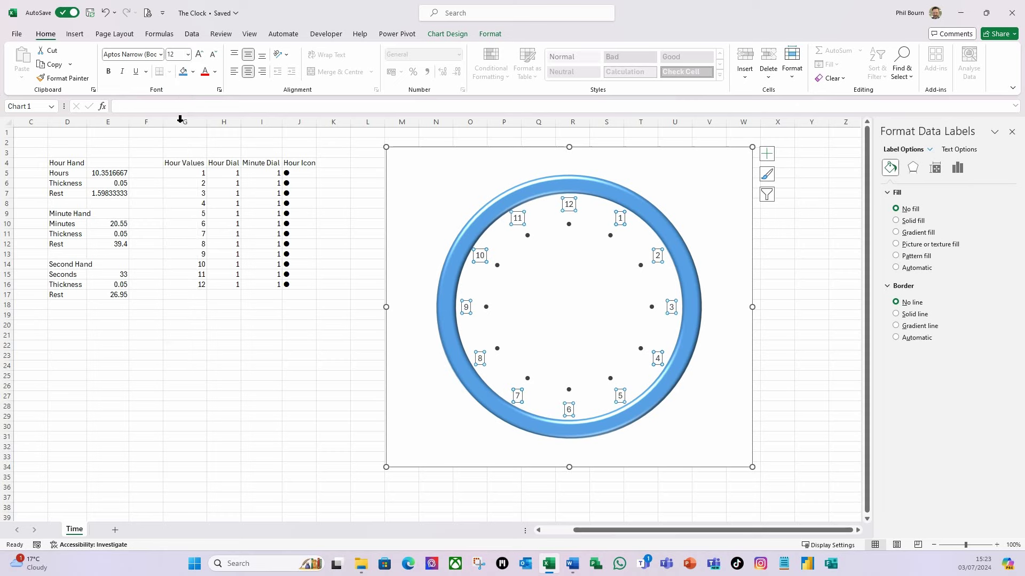
- Format only the 12 label on the clock face as bold with font size 18
left_click(569, 210)
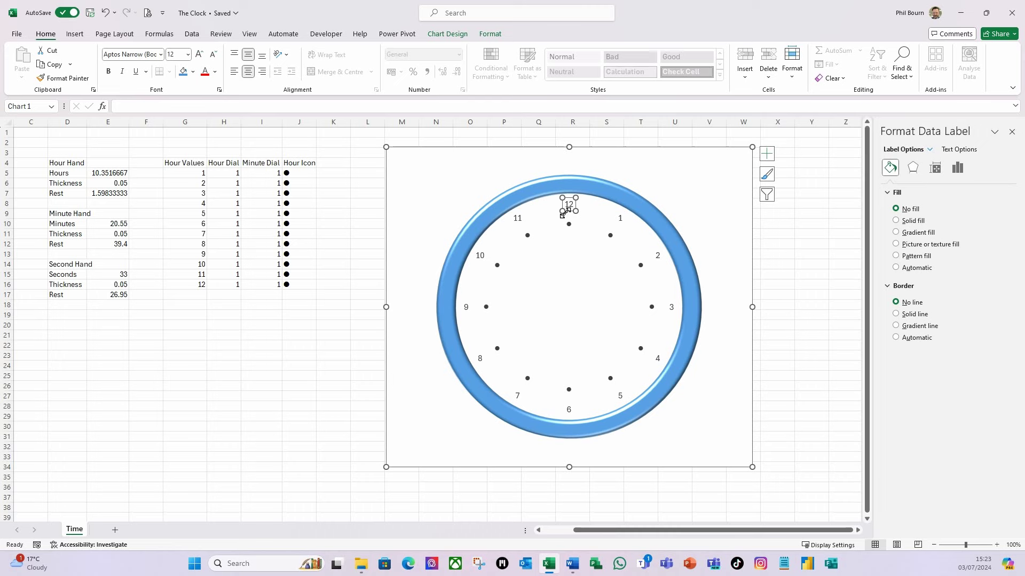
left_click(812, 240)
left_click(573, 208)
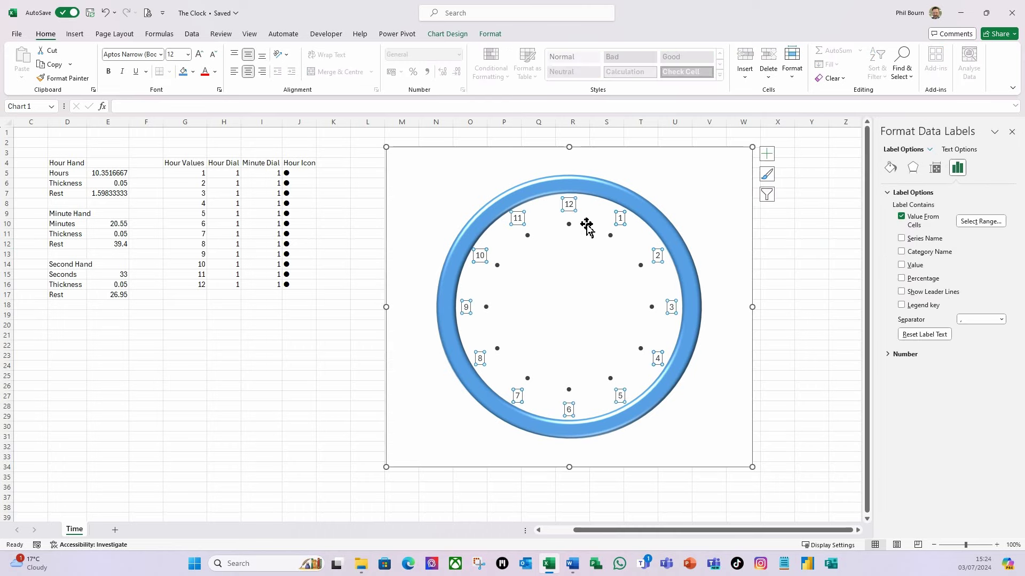
left_click(569, 208)
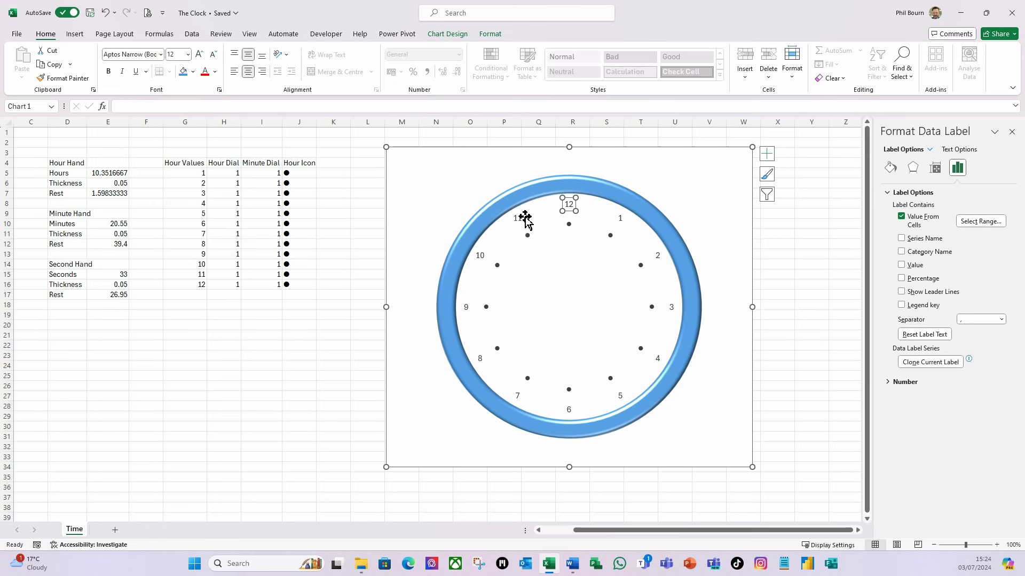
left_click(188, 54)
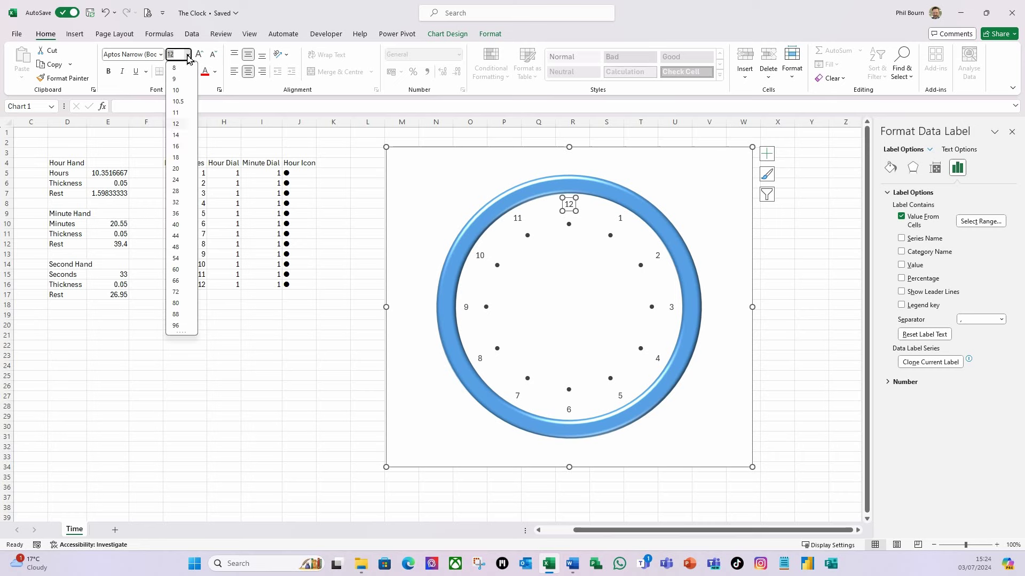
left_click(176, 161)
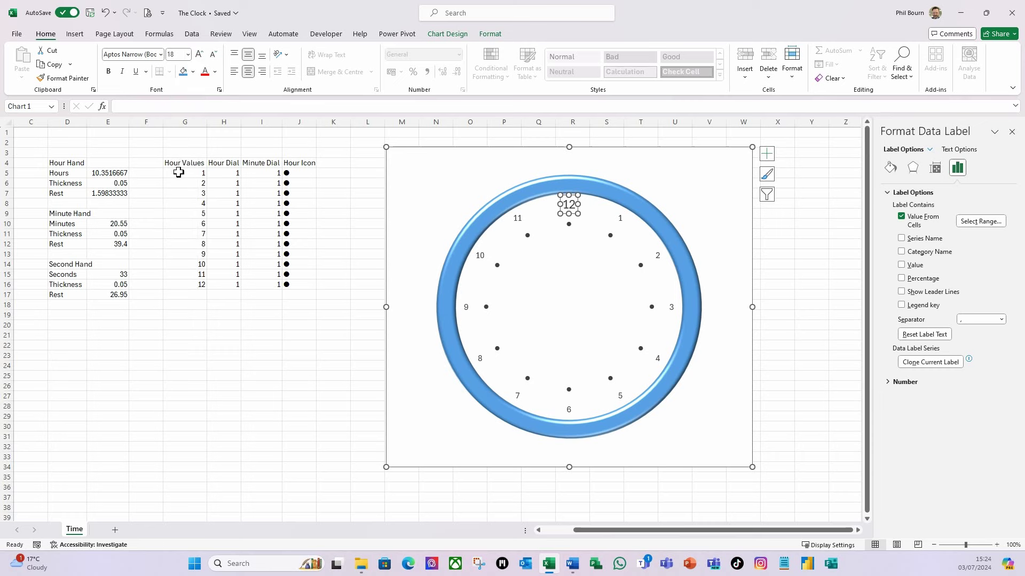
left_click(110, 74)
- Format the 3 and 6 labels on the clock face individually as bold with font size 18
left_click(672, 308)
left_click(188, 55)
left_click(176, 157)
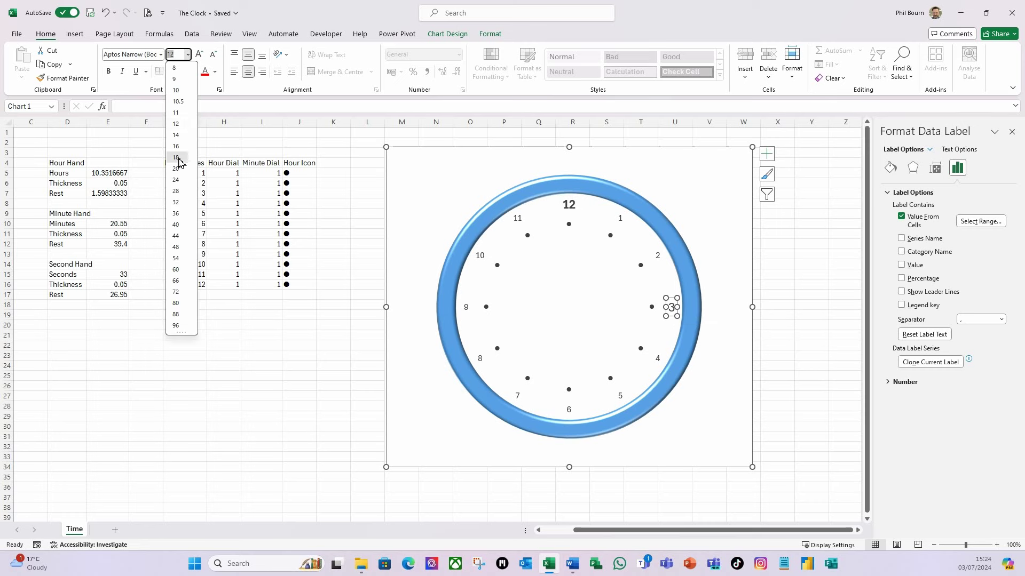
key("ctrl+b")
left_click(570, 409)
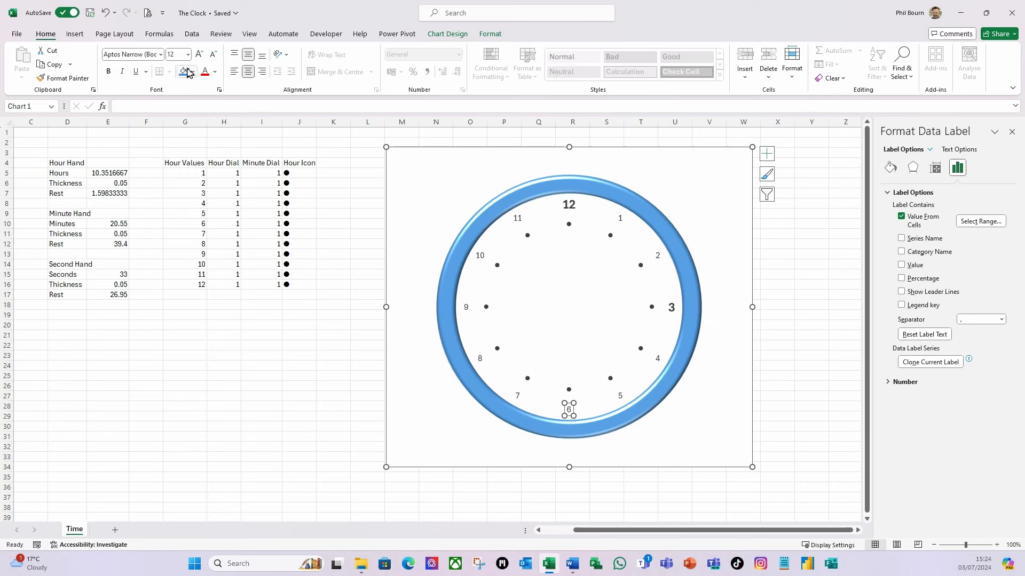
left_click(188, 54)
left_click(176, 158)
left_click(109, 71)
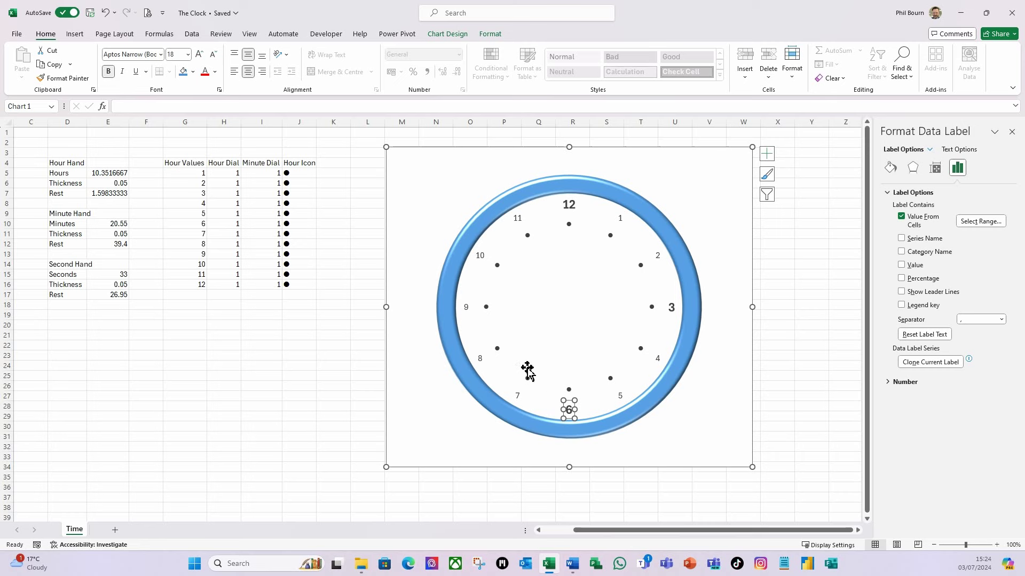
- Format the 9 label on the clock face as bold with font size 18, and deselect the chart
left_click(465, 307)
left_click(188, 55)
left_click(175, 157)
key("ctrl+b")
left_click(468, 488)
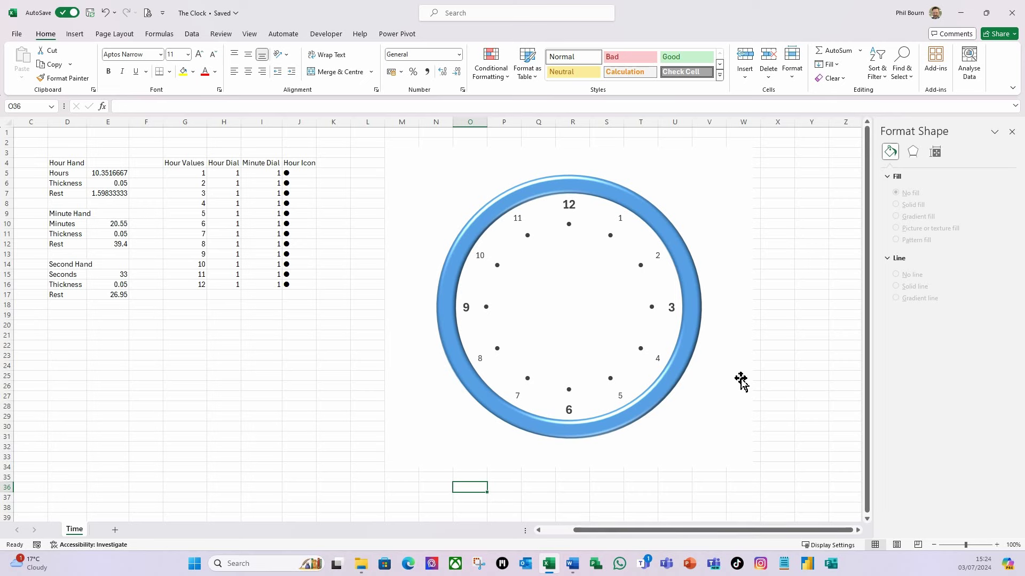
- Move the clock face chart about two columns further away from the source data
left_click(732, 467)
left_click_drag(723, 470, 801, 469)
left_click(336, 447)
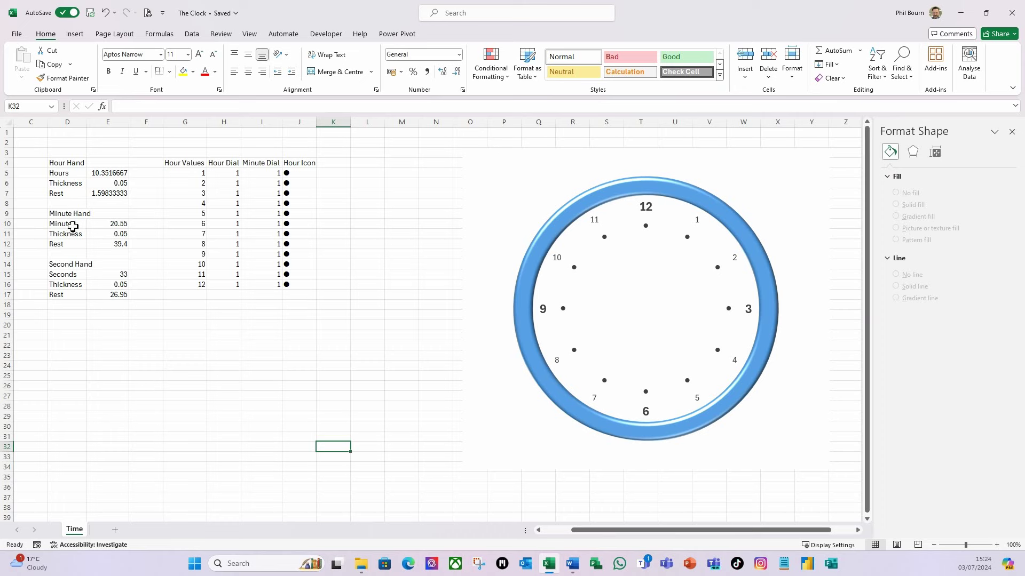
- Insert a 2-D pie chart from the hour hand data in D5:E7 and place it below the hour hand and minute hand data
left_click_drag(582, 539, 520, 518)
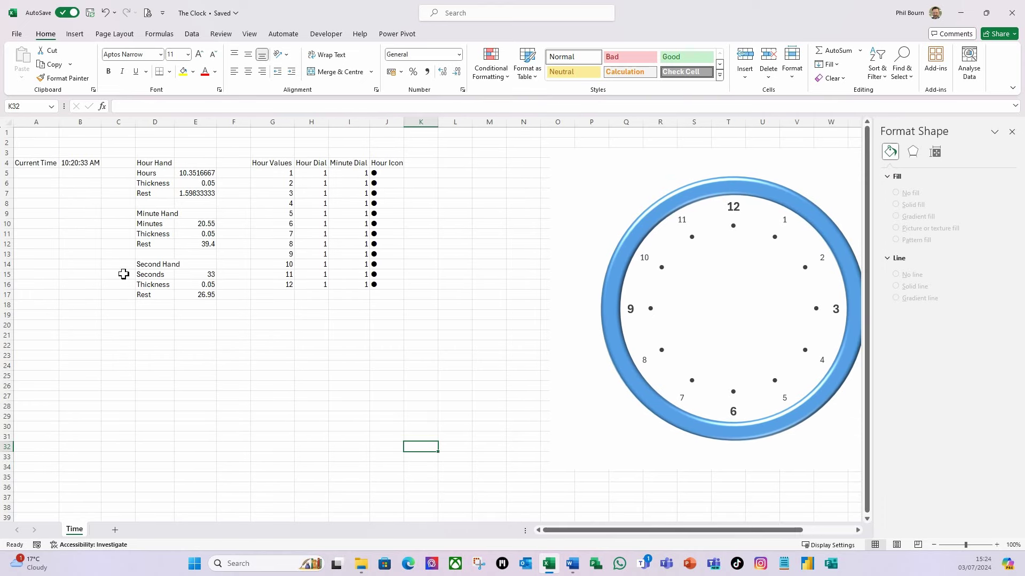
left_click_drag(141, 175, 200, 192)
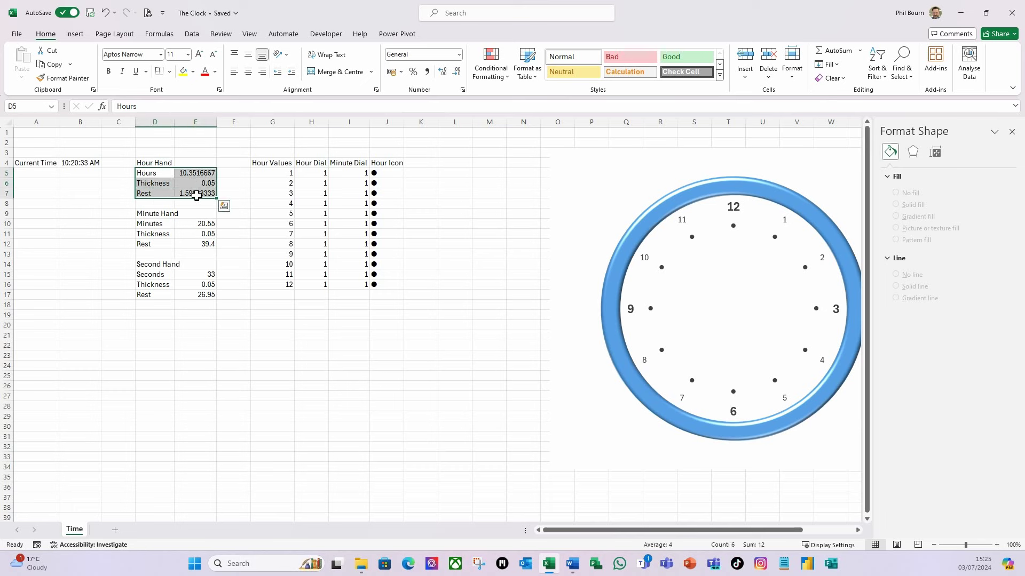
left_click(74, 35)
left_click(322, 80)
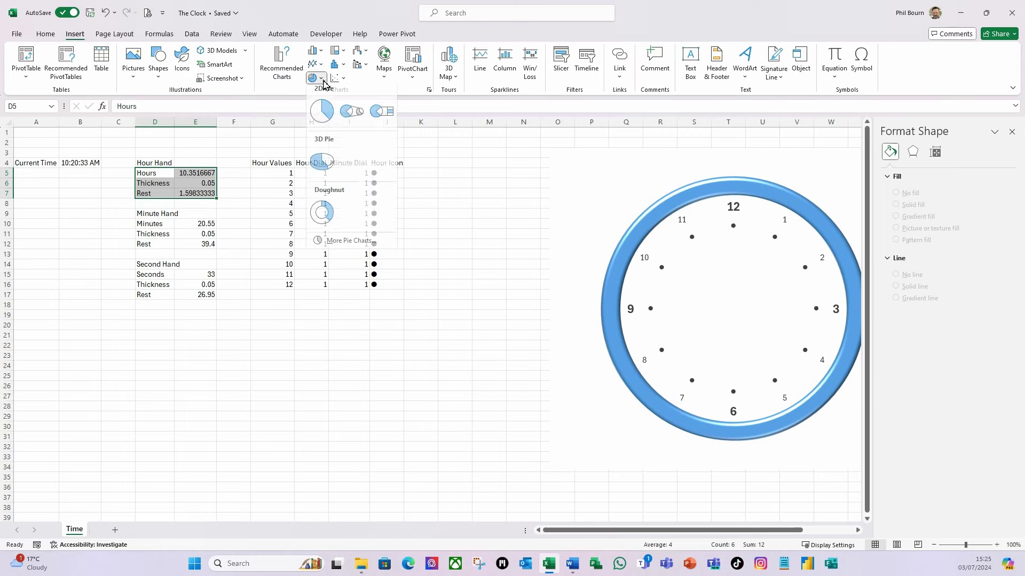
left_click(322, 111)
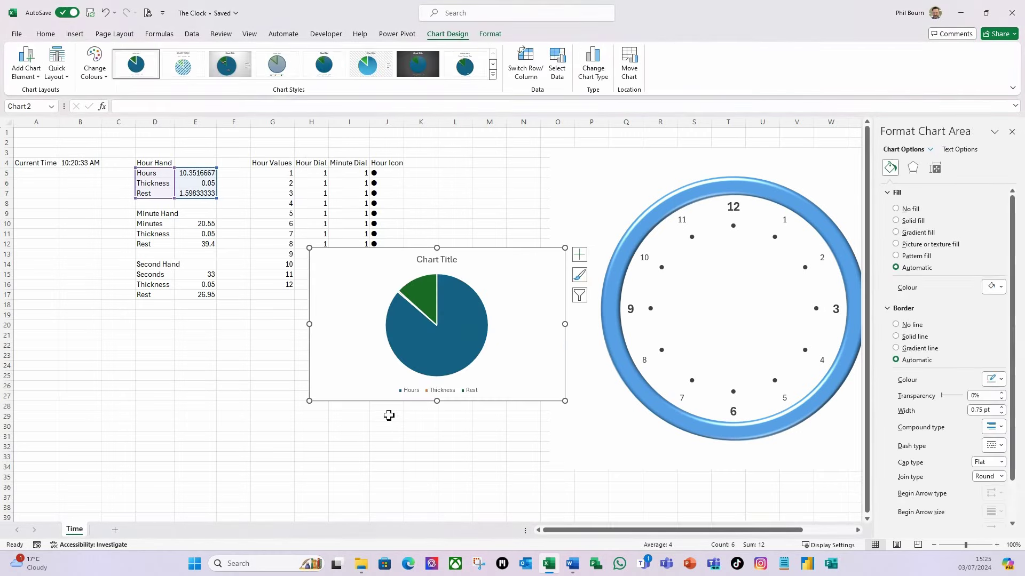
left_click_drag(368, 405, 233, 414)
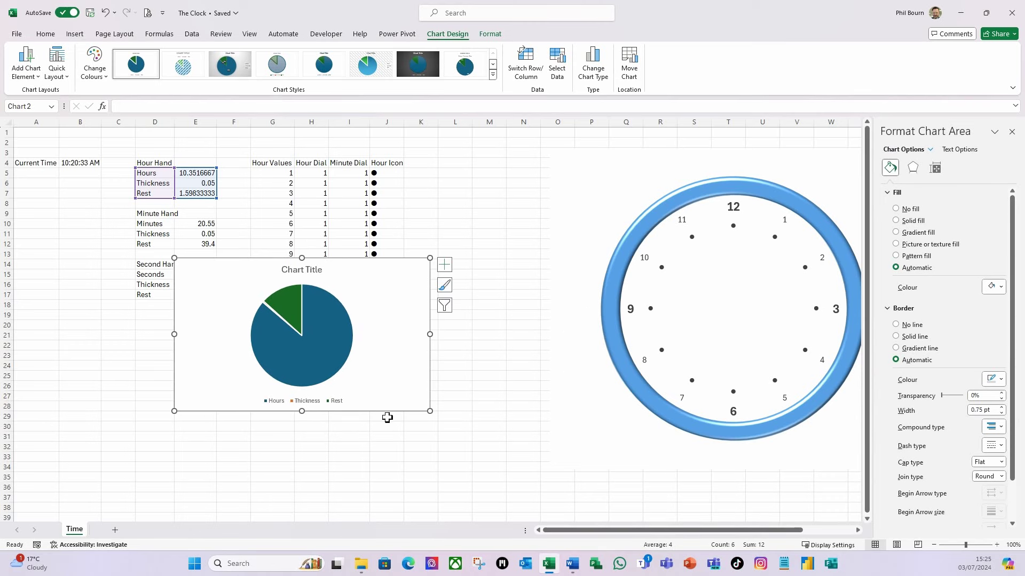
left_click_drag(392, 412, 375, 441)
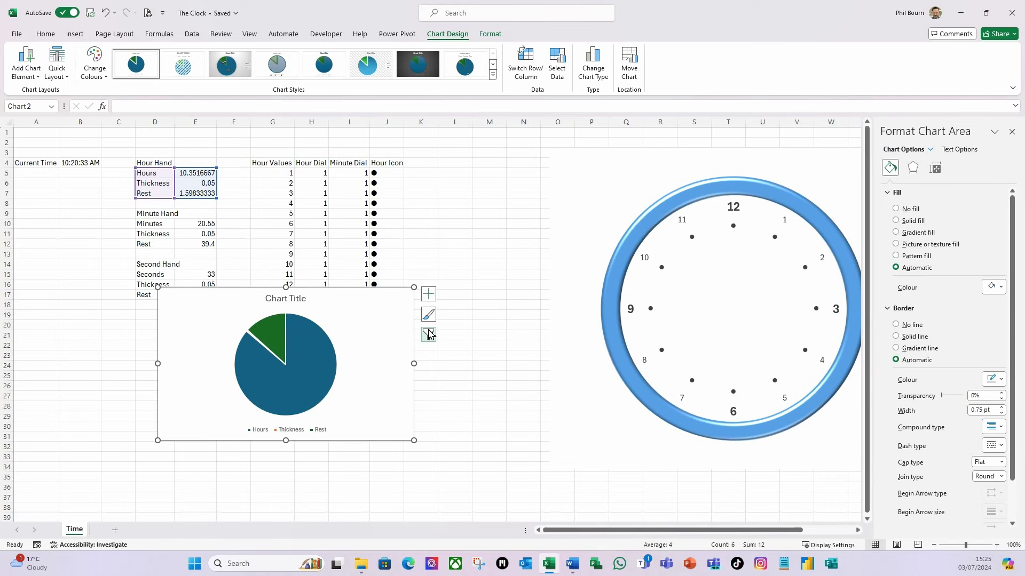
- Place the pie chart's legend on the right and delete the chart title
left_click(430, 295)
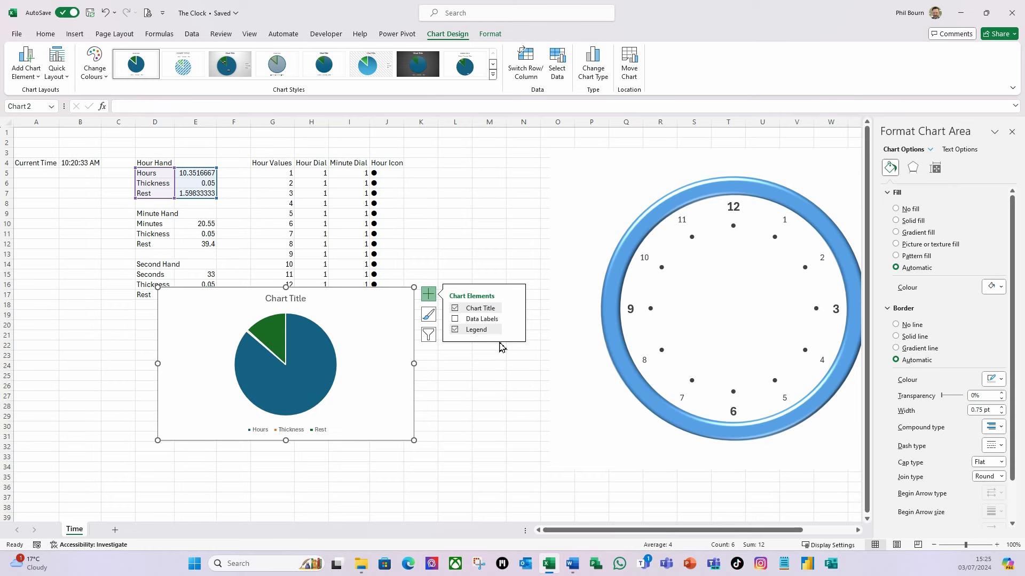
left_click(511, 331)
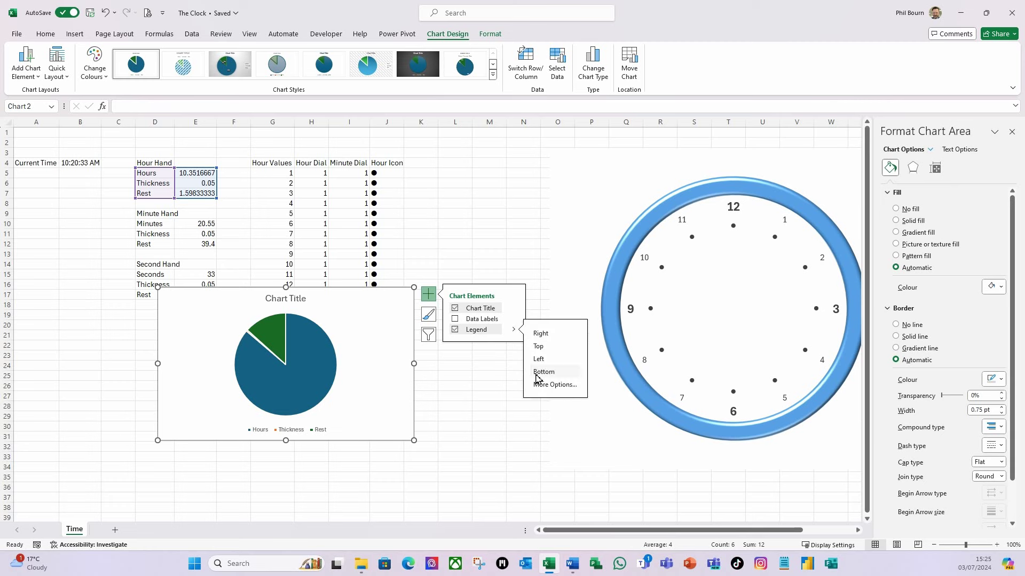
left_click(541, 333)
left_click(300, 303)
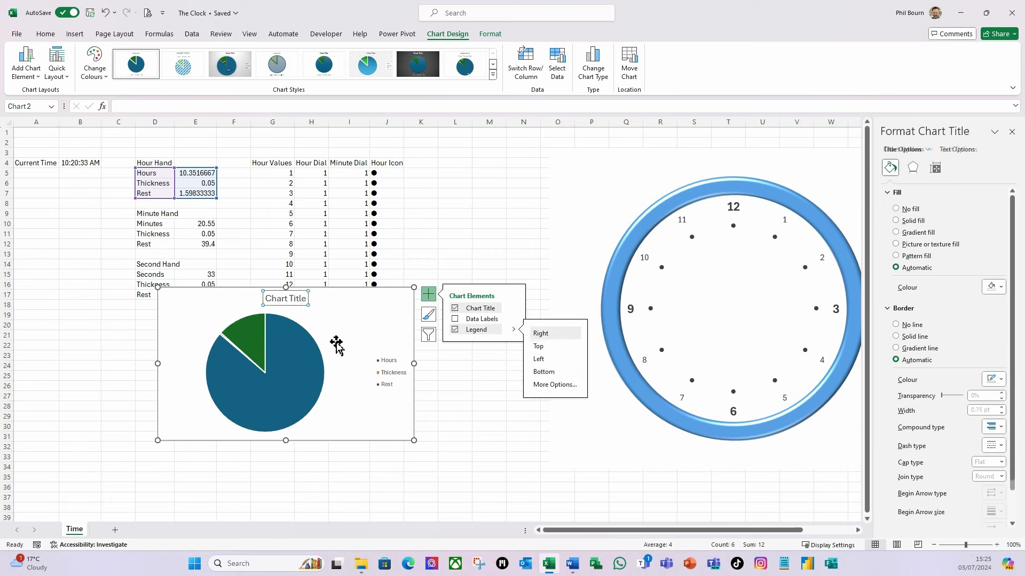
key("Delete")
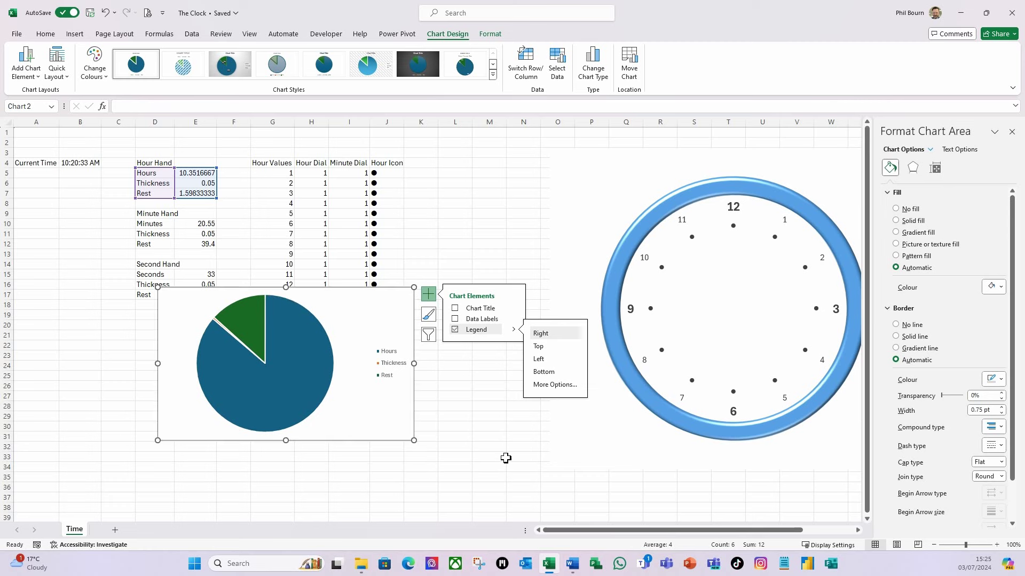
left_click(428, 294)
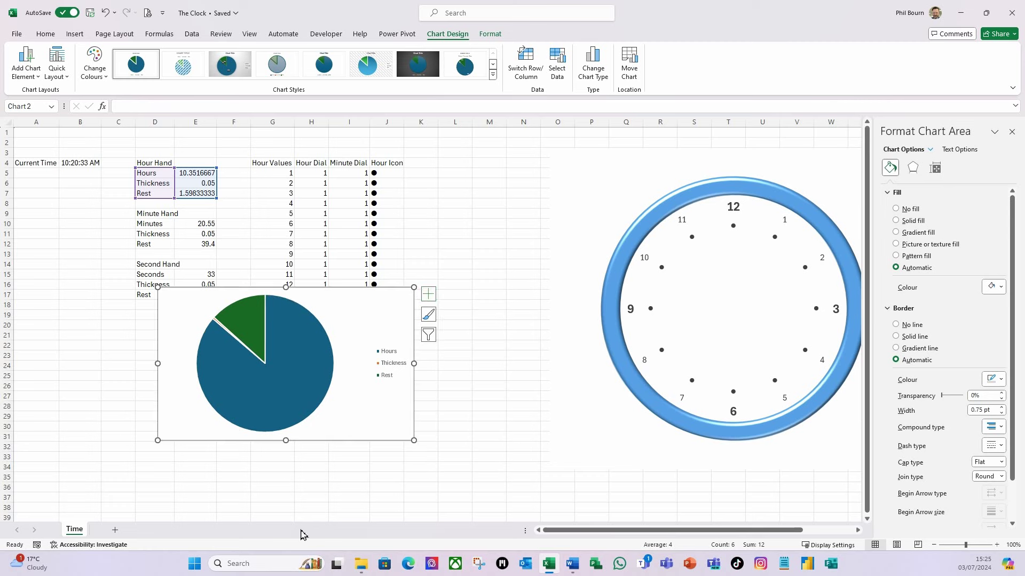
- Set the whole pie series to no fill and no border line
left_click(312, 411)
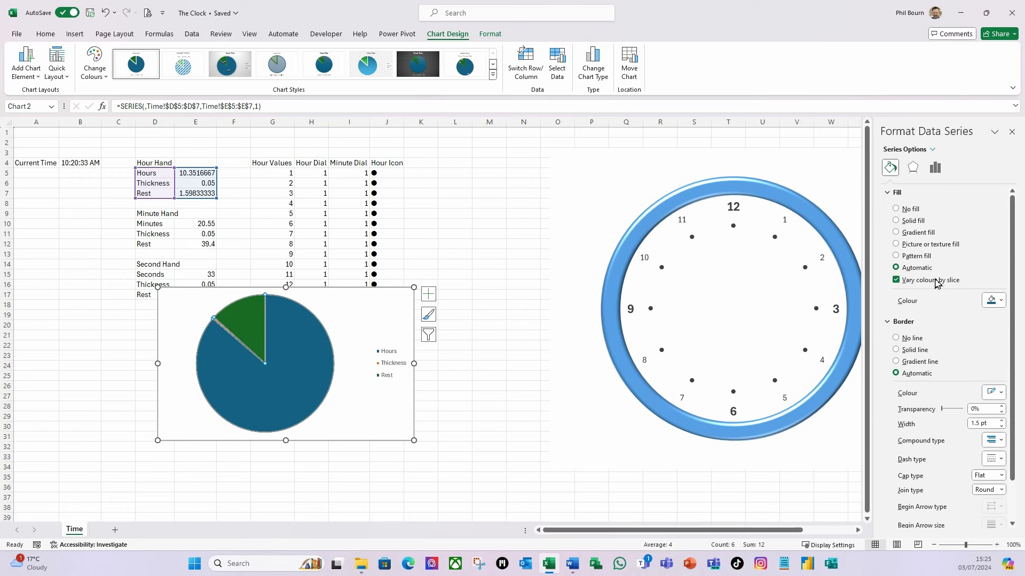
left_click(896, 210)
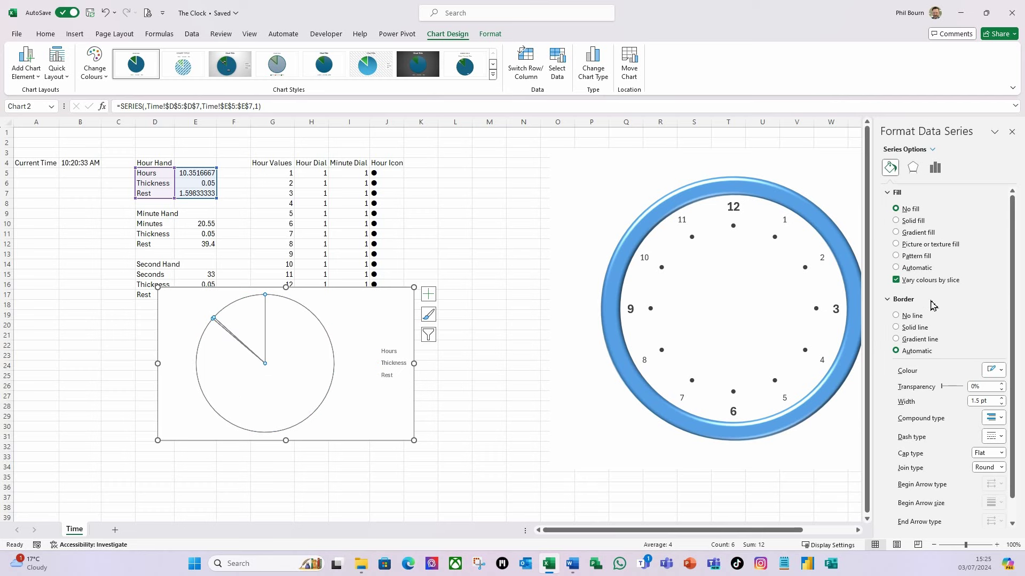
left_click(896, 316)
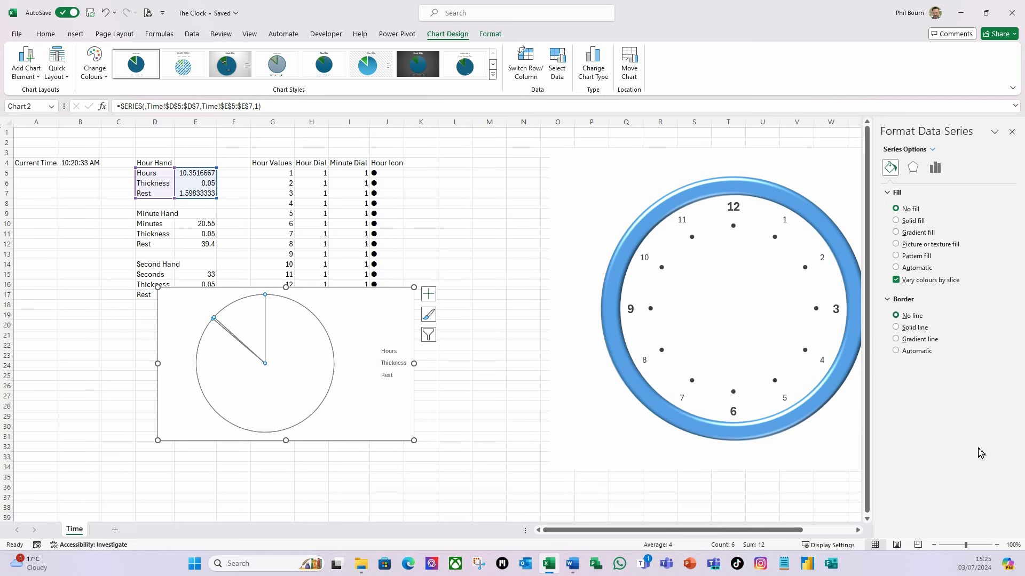
- Select the Thickness entry in the pie chart's legend and give its slice a solid black fill and a solid black border
left_click(393, 368)
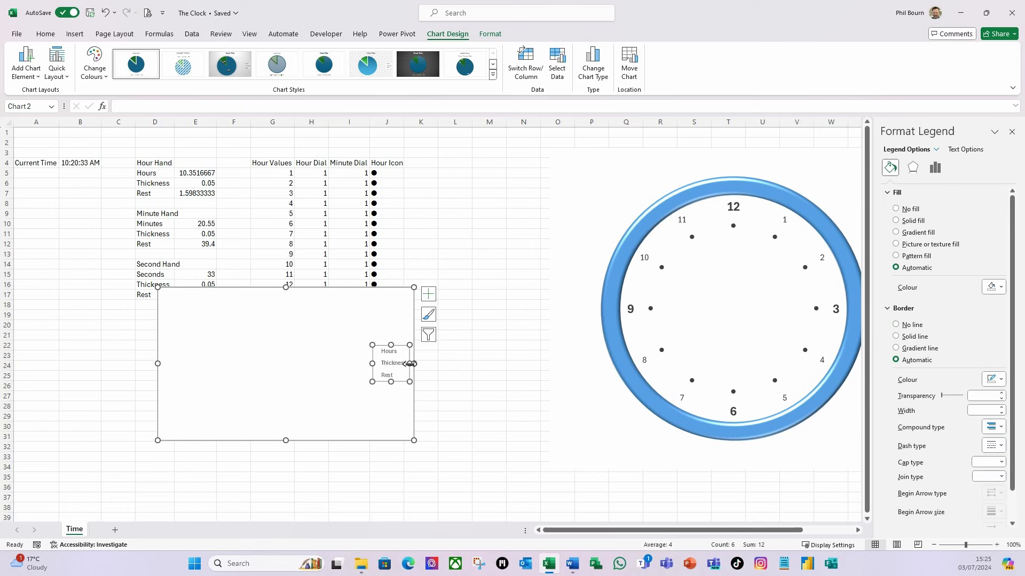
left_click(395, 369)
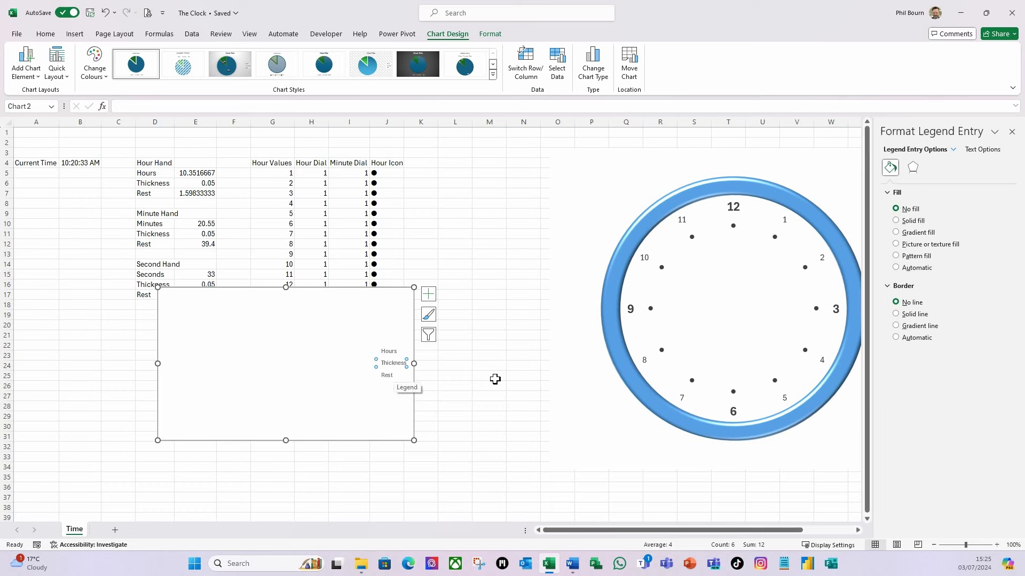
left_click(896, 221)
left_click(1001, 289)
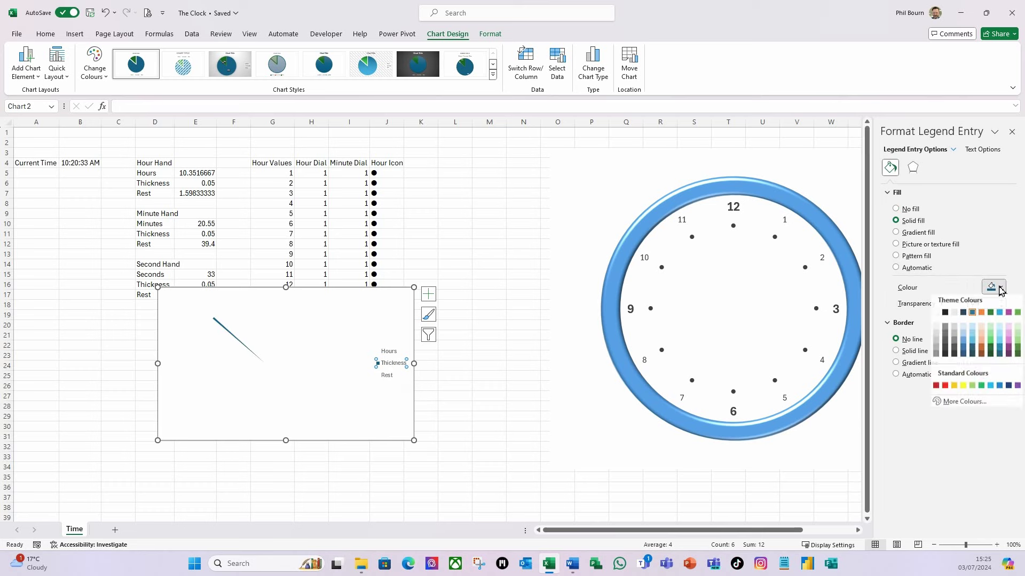
left_click(945, 317)
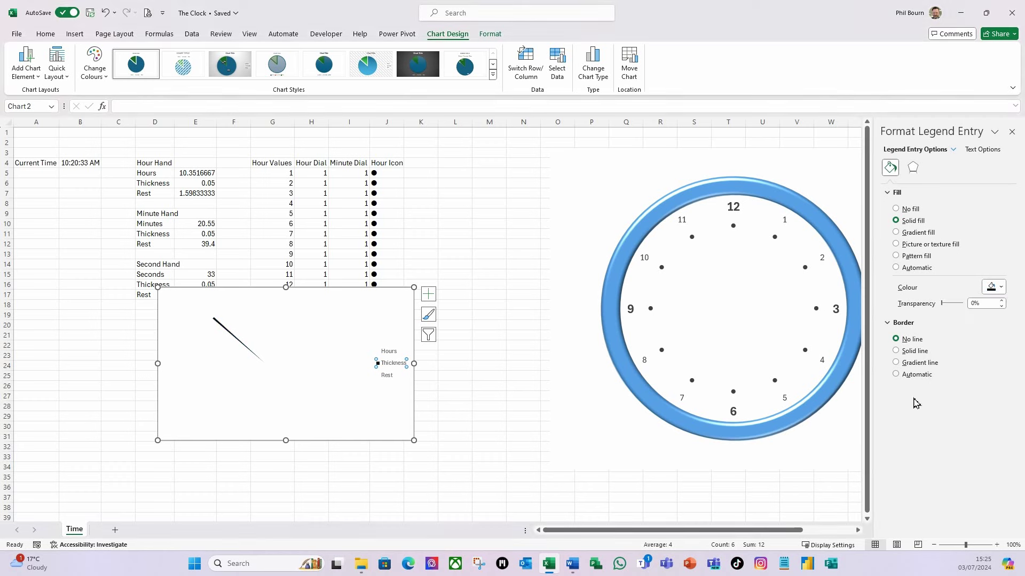
left_click(896, 351)
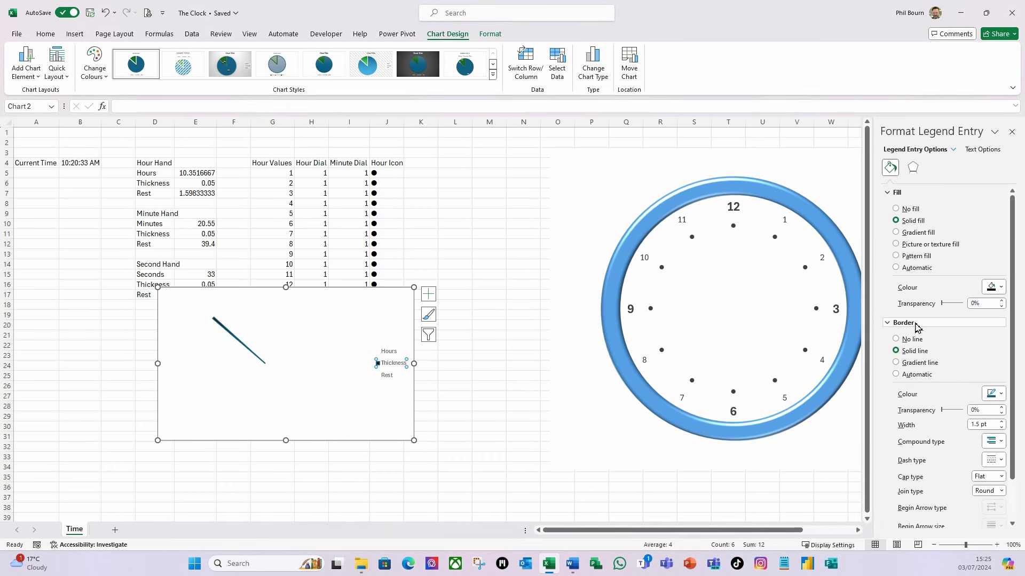
left_click(1001, 395)
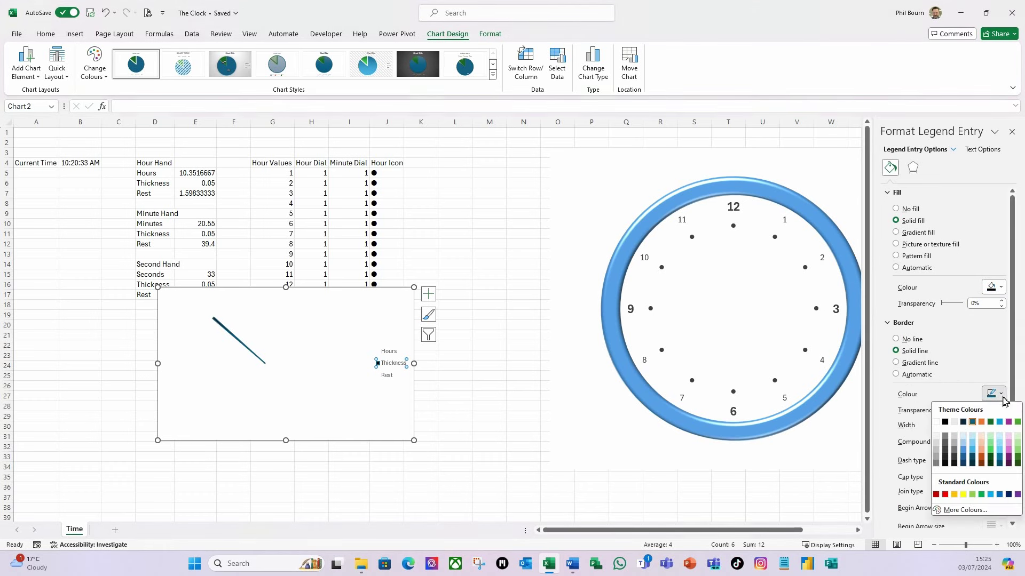
left_click(945, 422)
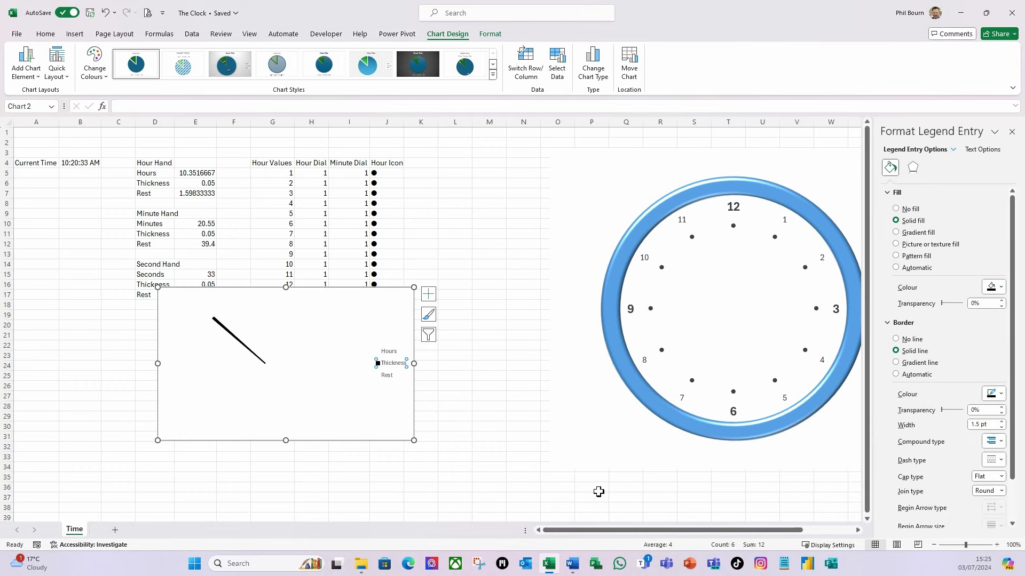
- Hide the legend on the hour hand pie chart
left_click(428, 294)
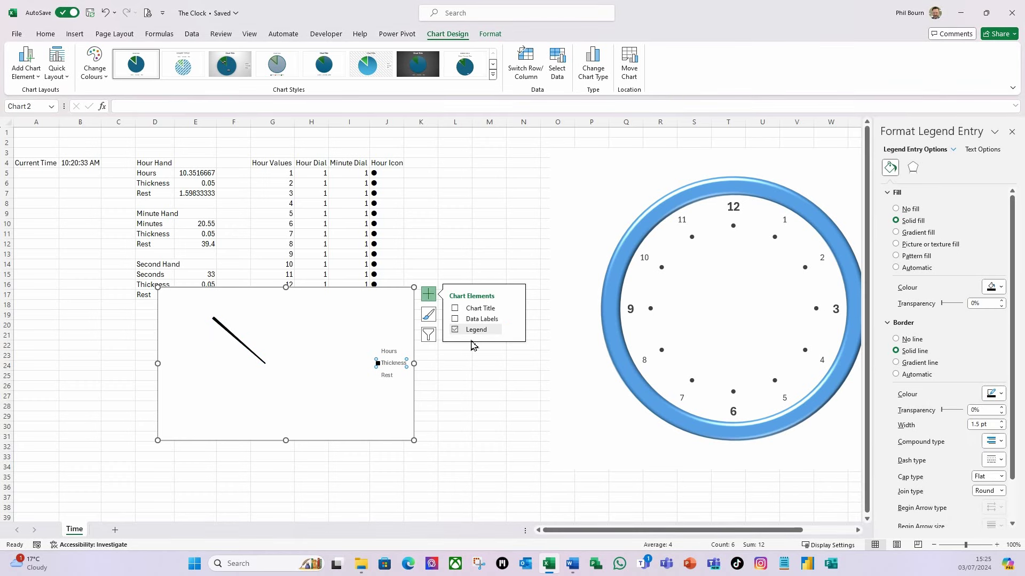
left_click(455, 329)
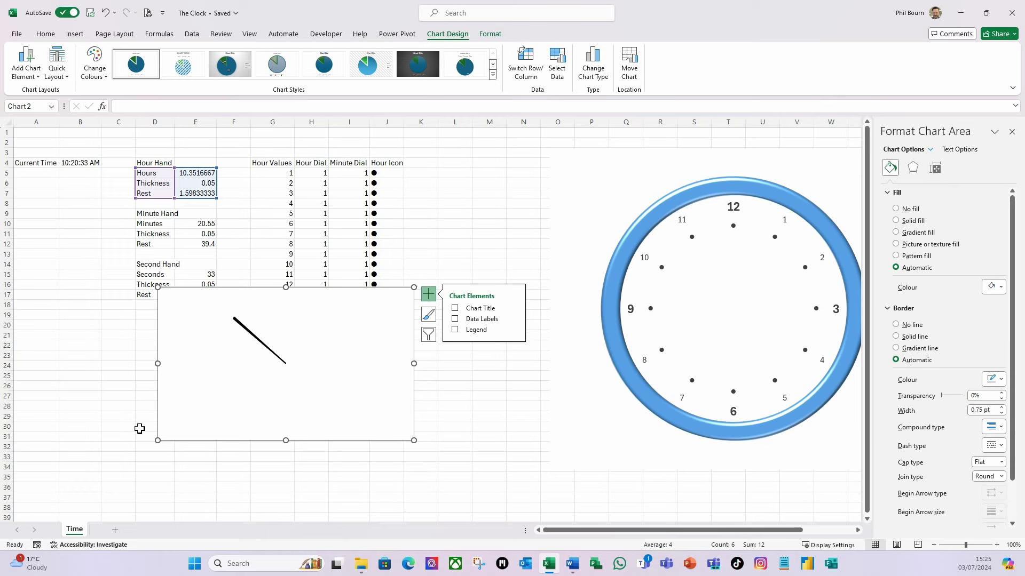
left_click(428, 294)
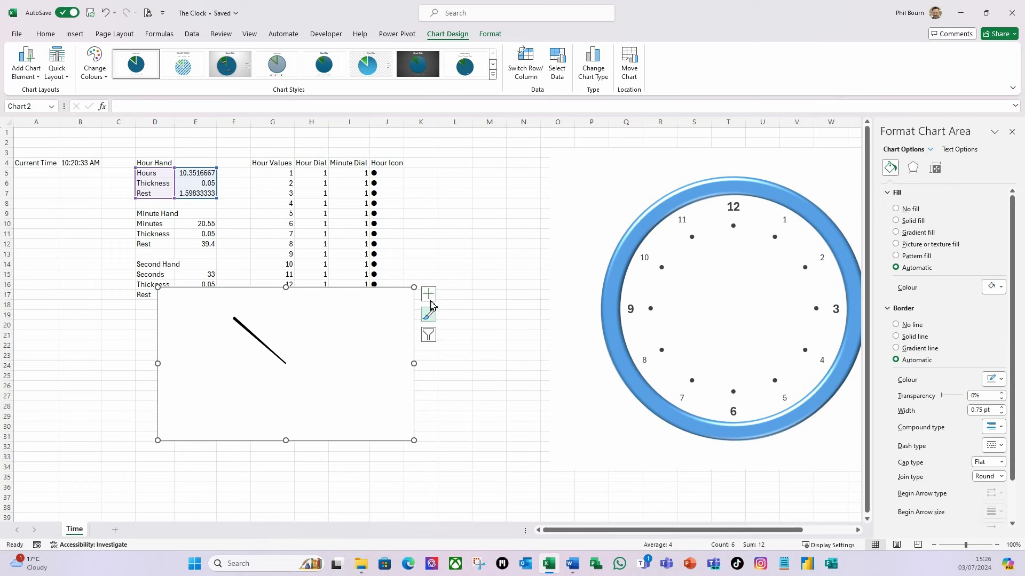
- Set the hour hand chart area to no fill and no outline
left_click(490, 34)
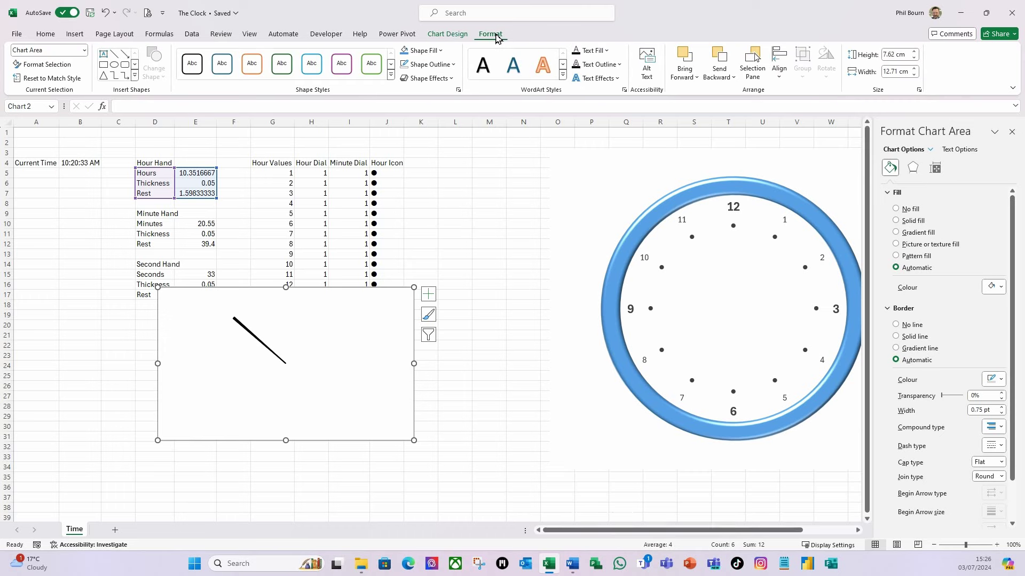
left_click(439, 52)
left_click(410, 186)
left_click(428, 64)
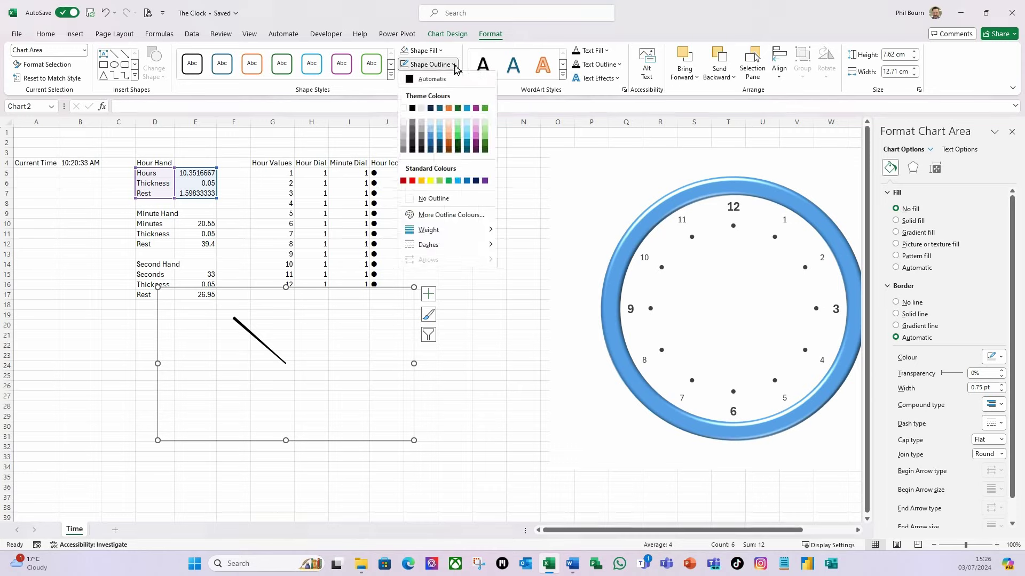
left_click(408, 200)
left_click(482, 447)
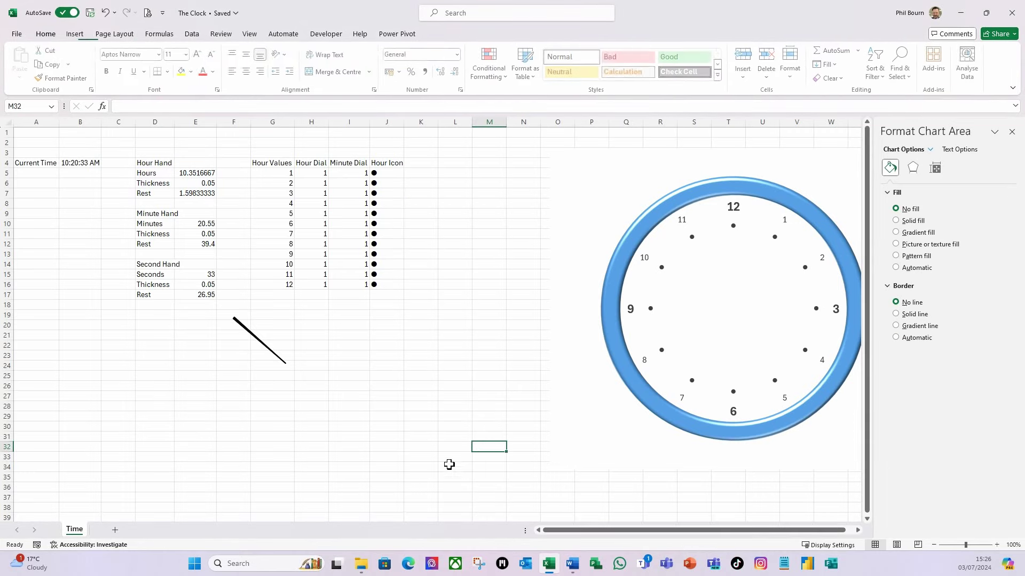
- Move the hour hand chart to the empty area just below the clock face, overlapping its lower edge
left_click(385, 434)
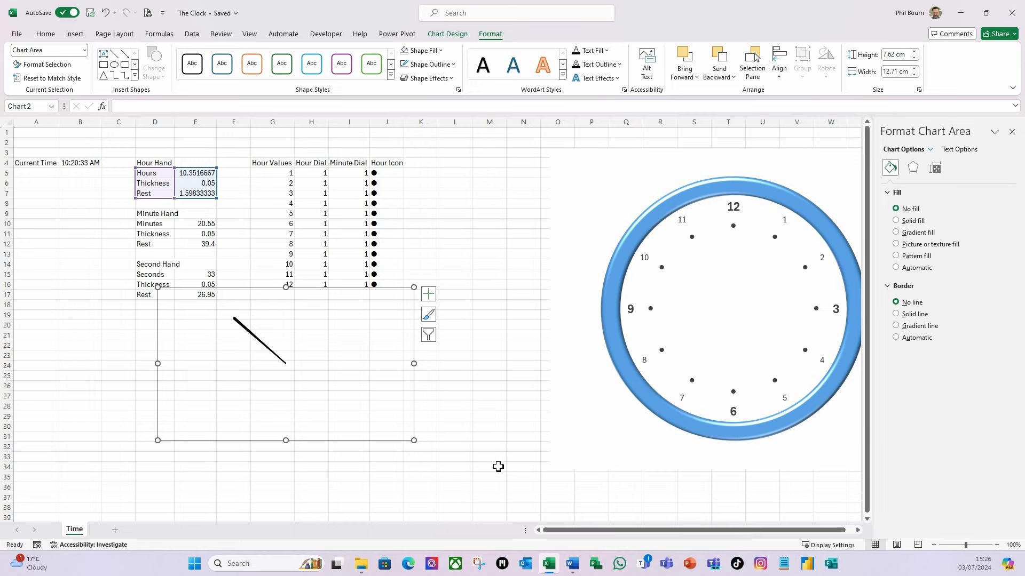
scroll(498, 466, "down", 2)
left_click_drag(366, 381, 668, 481)
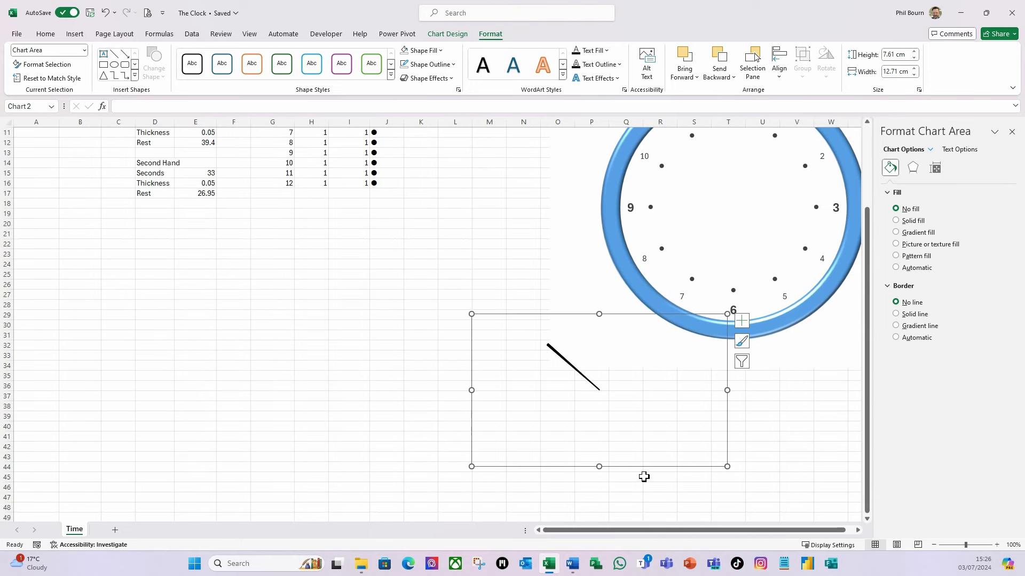
- Duplicate the hour hand chart below the data tables and shift the copy's source range to the minute hand data in D10:E12
key("ctrl+c")
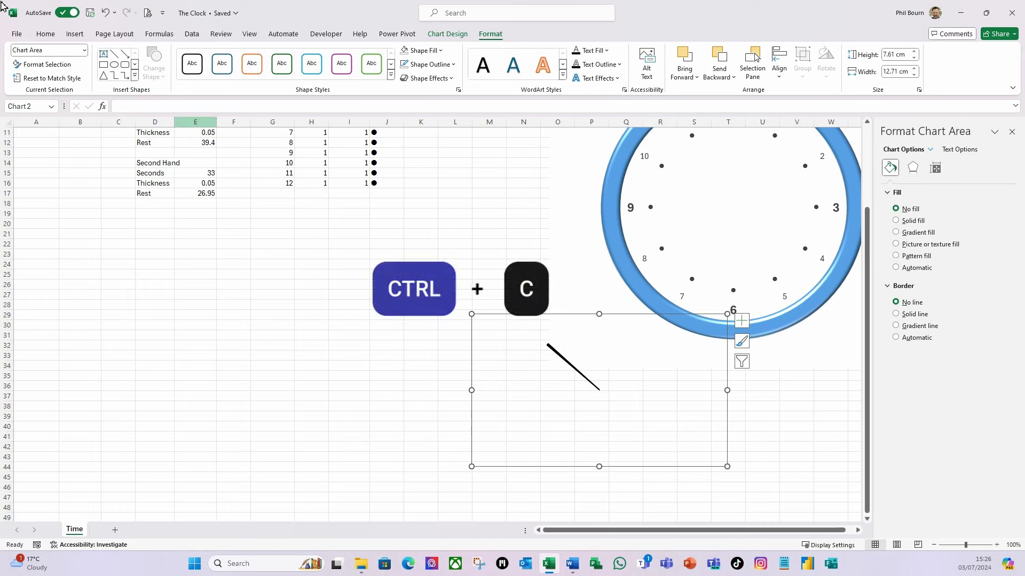
left_click(148, 215)
key("ctrl+v")
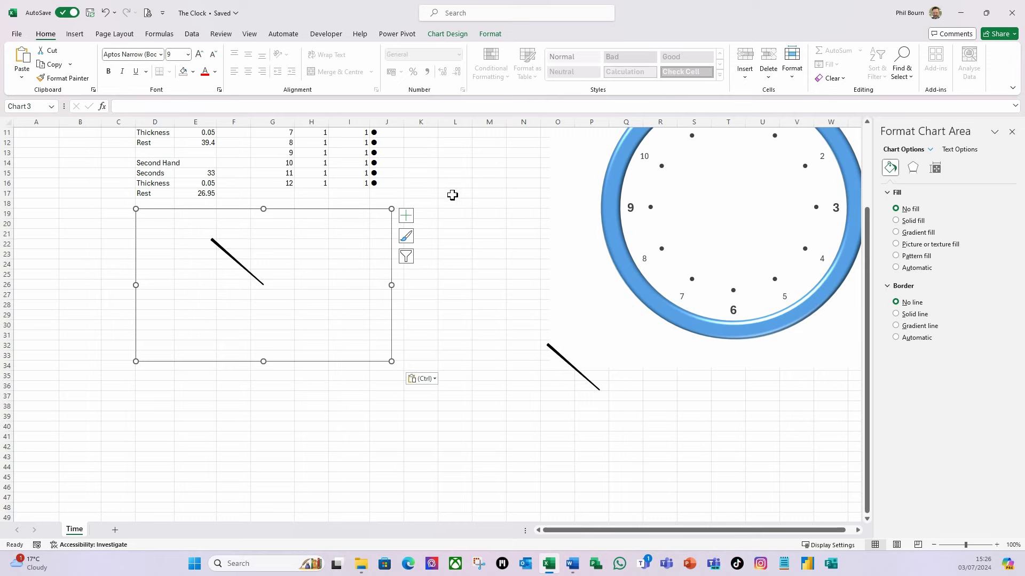
scroll(453, 194, "up", 3)
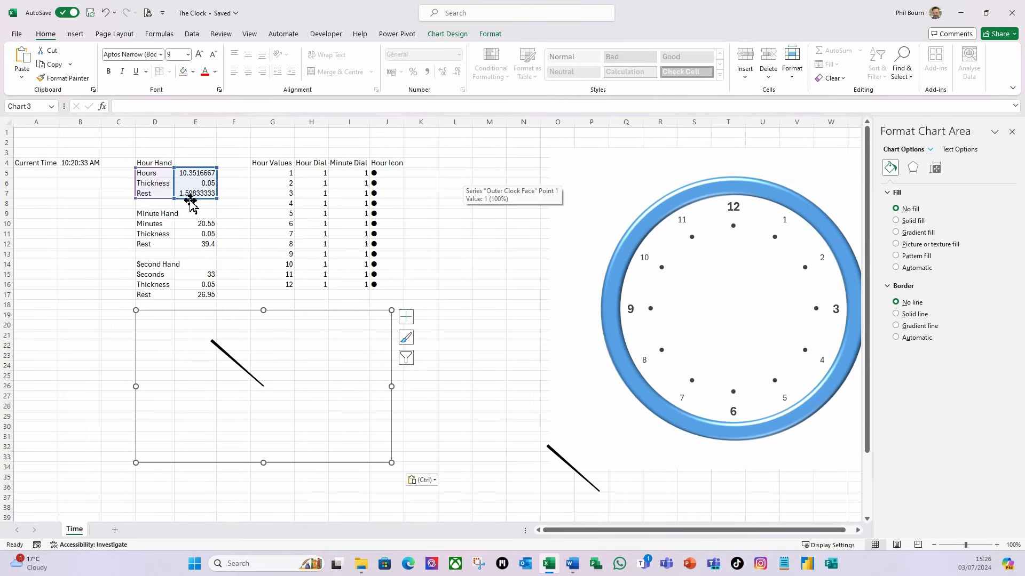
left_click_drag(187, 199, 192, 246)
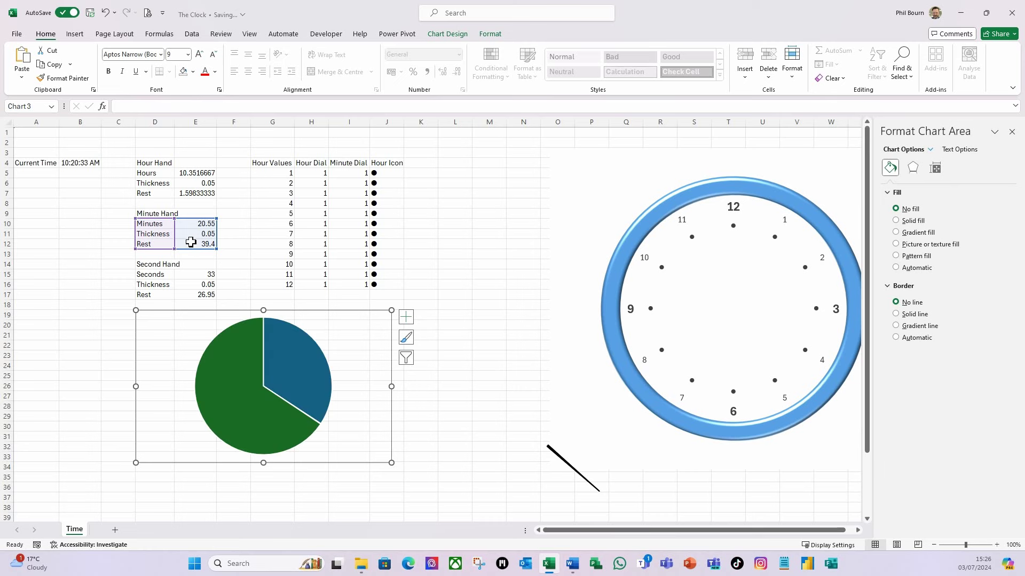
- Set the whole minute hand pie series to no fill and no border line
left_click(330, 409)
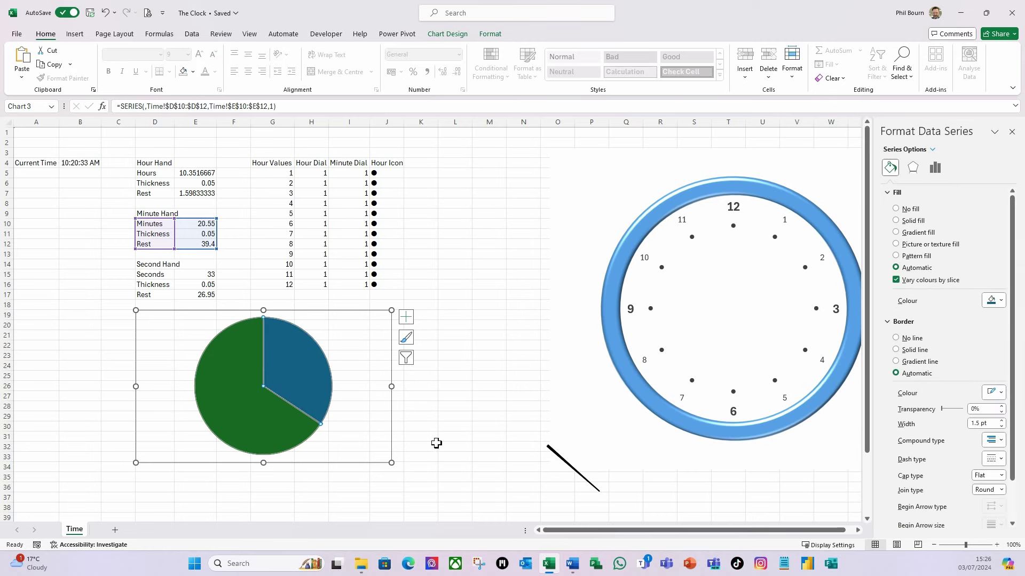
left_click(897, 210)
left_click(897, 316)
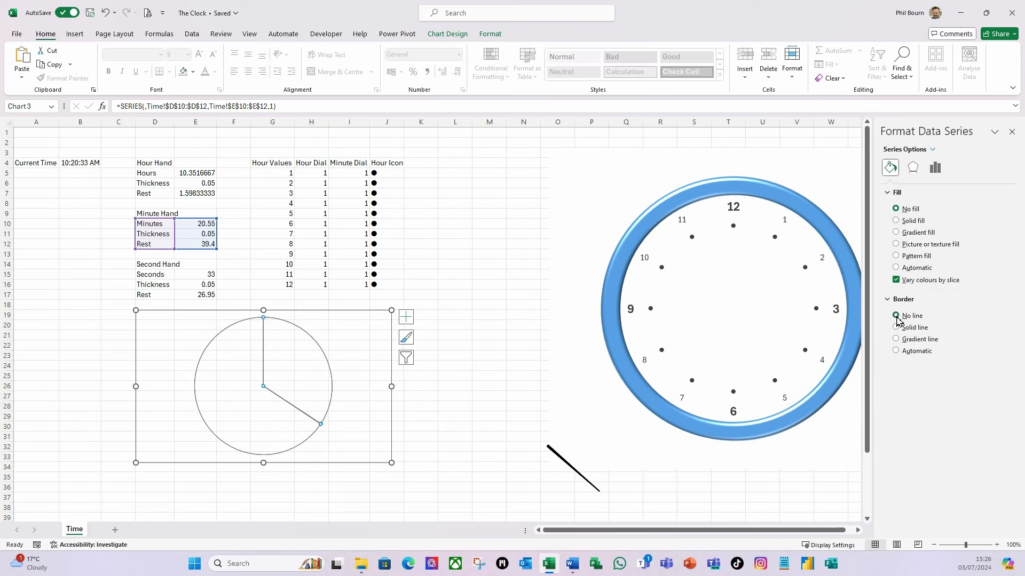
- Show the minute hand chart's legend and give the Thickness entry's slice a solid purple fill
left_click(407, 318)
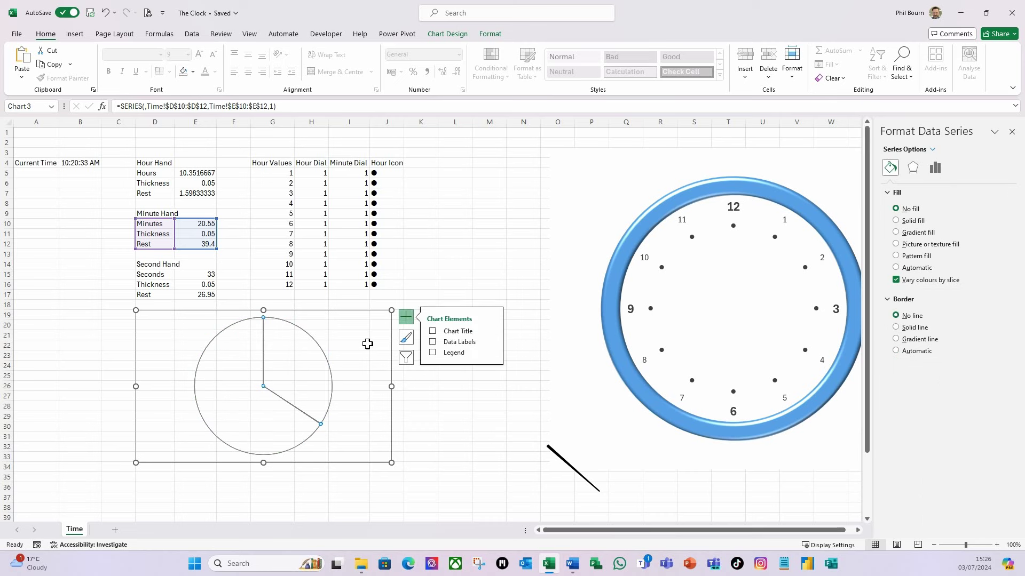
left_click(433, 353)
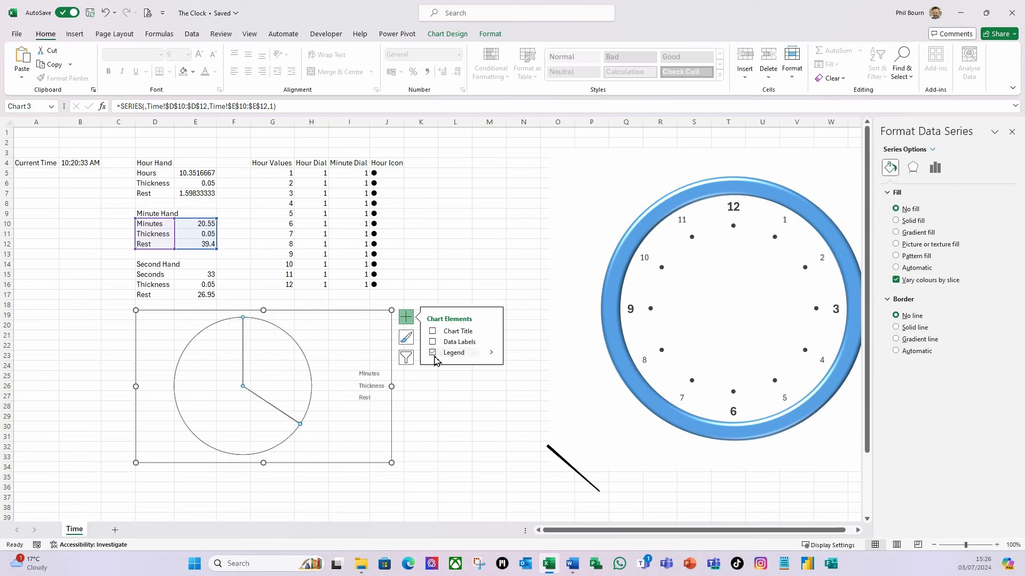
left_click(377, 392)
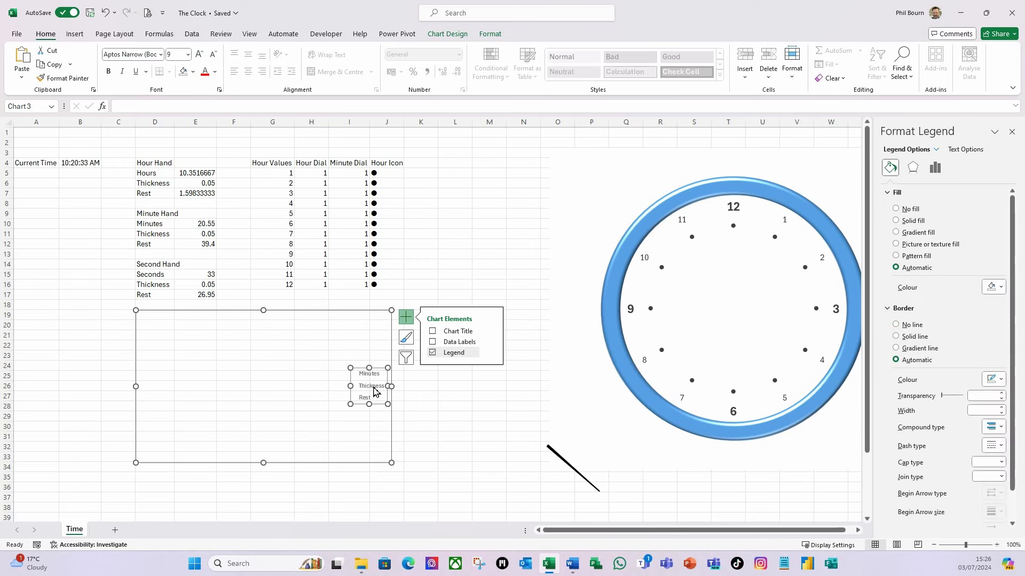
left_click(375, 391)
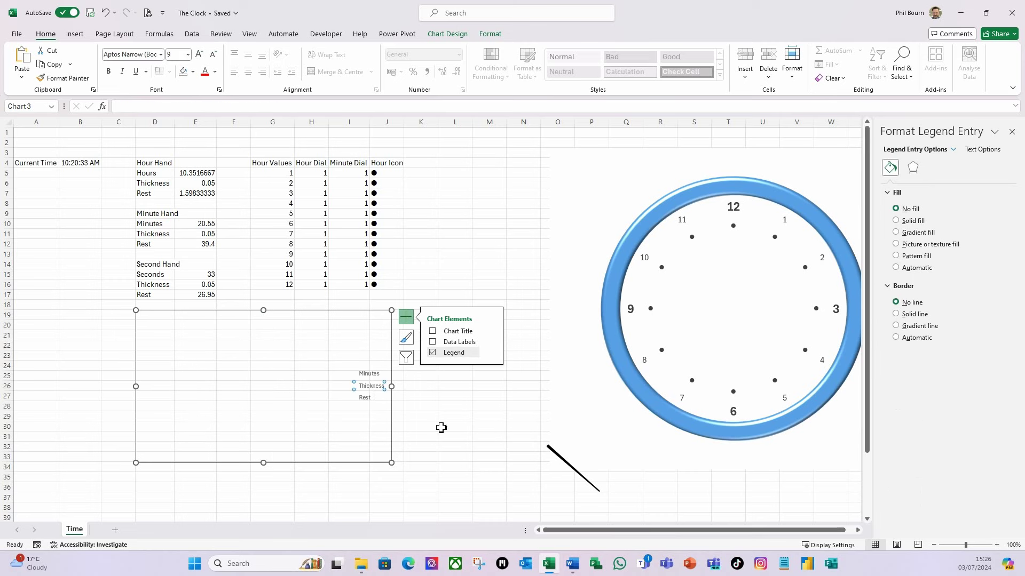
left_click(896, 221)
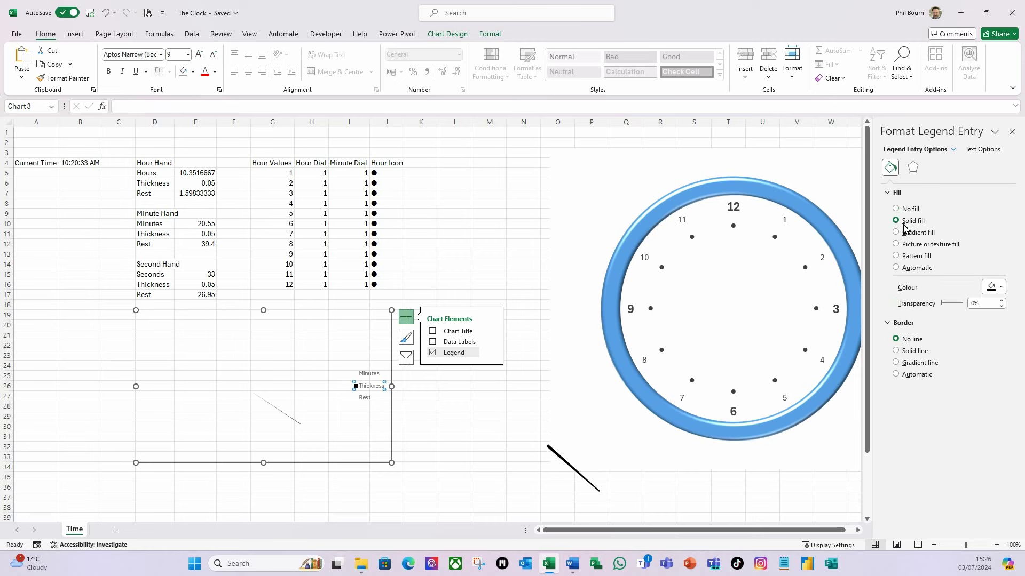
left_click(1001, 288)
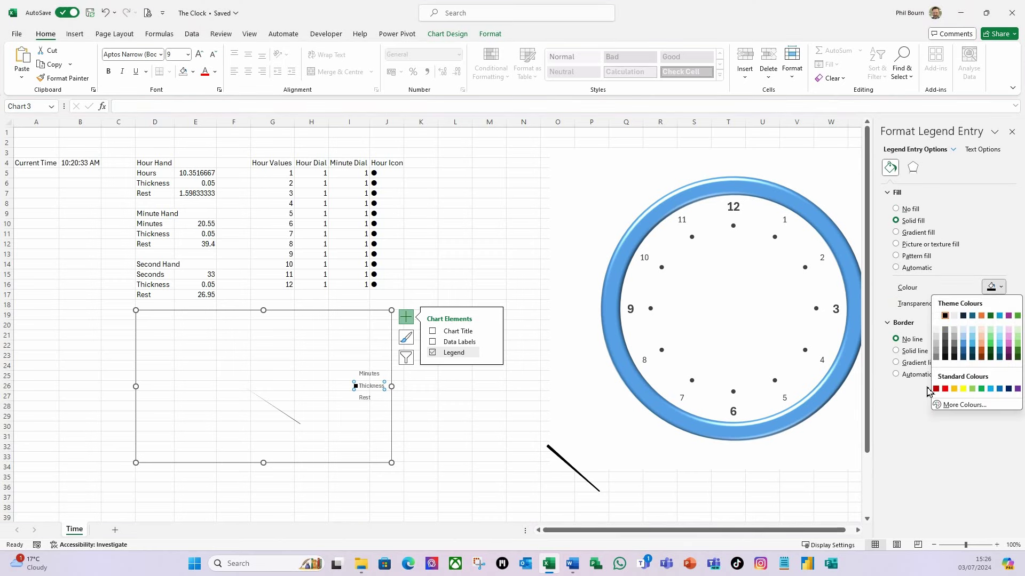
left_click(1009, 346)
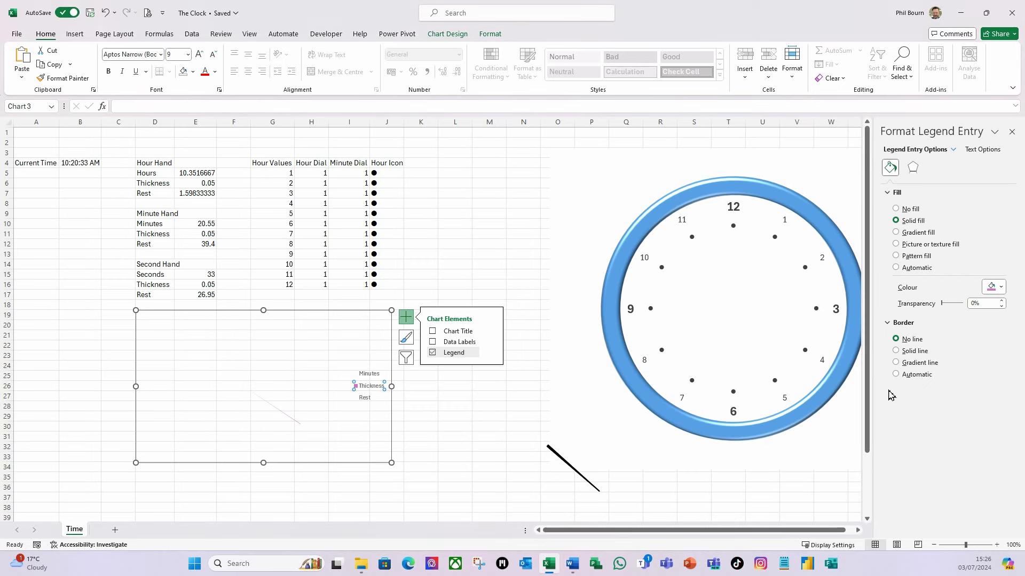
- Give the minute hand's Thickness slice a solid purple border and hide the chart's legend
left_click(900, 352)
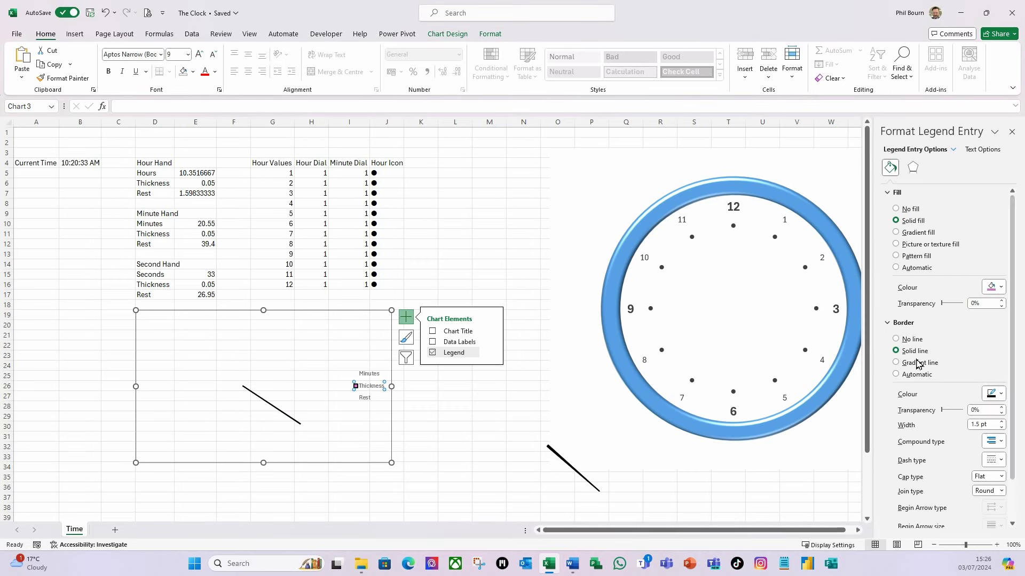
left_click(1000, 395)
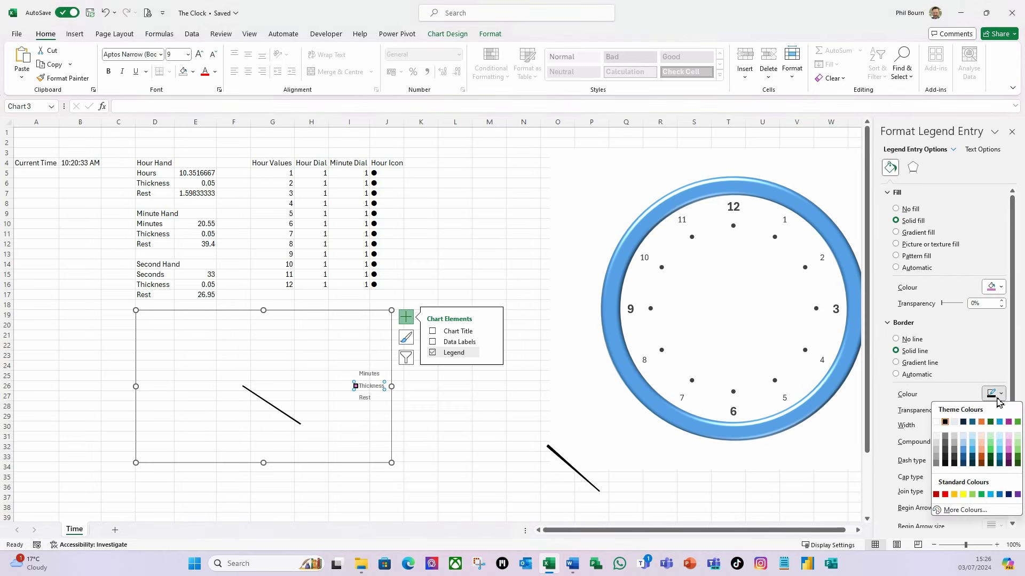
left_click(1010, 454)
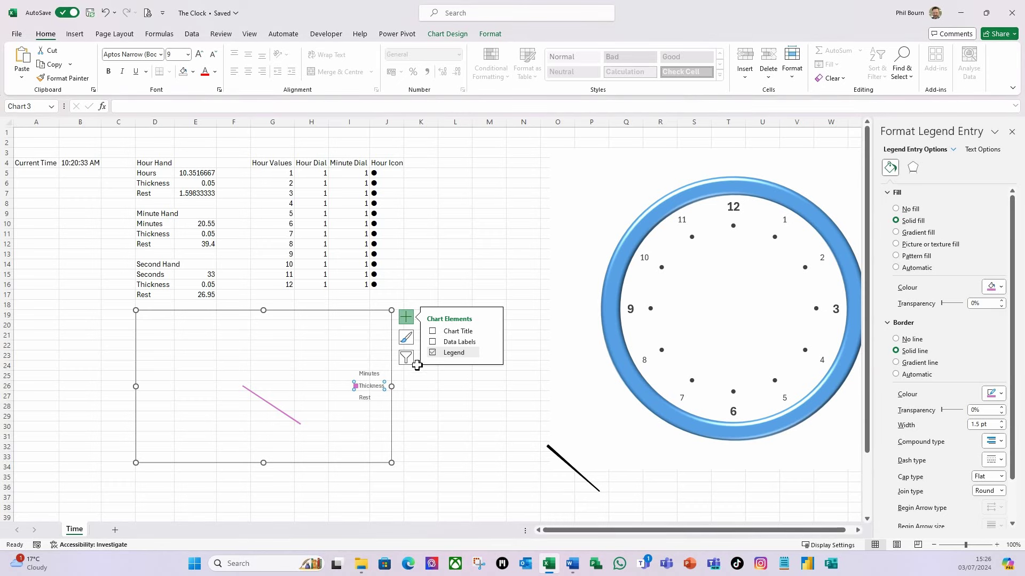
left_click(432, 352)
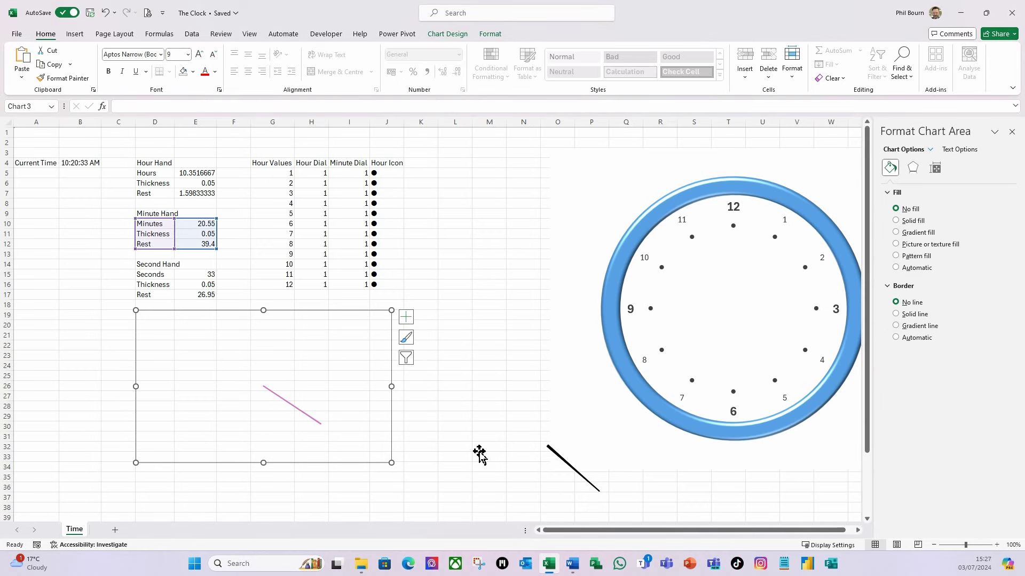
- Move the minute hand chart beside the clock face, paste a copy at D20, and shift the copy's source to D15:E17
left_click_drag(354, 469, 546, 237)
key("ctrl+c")
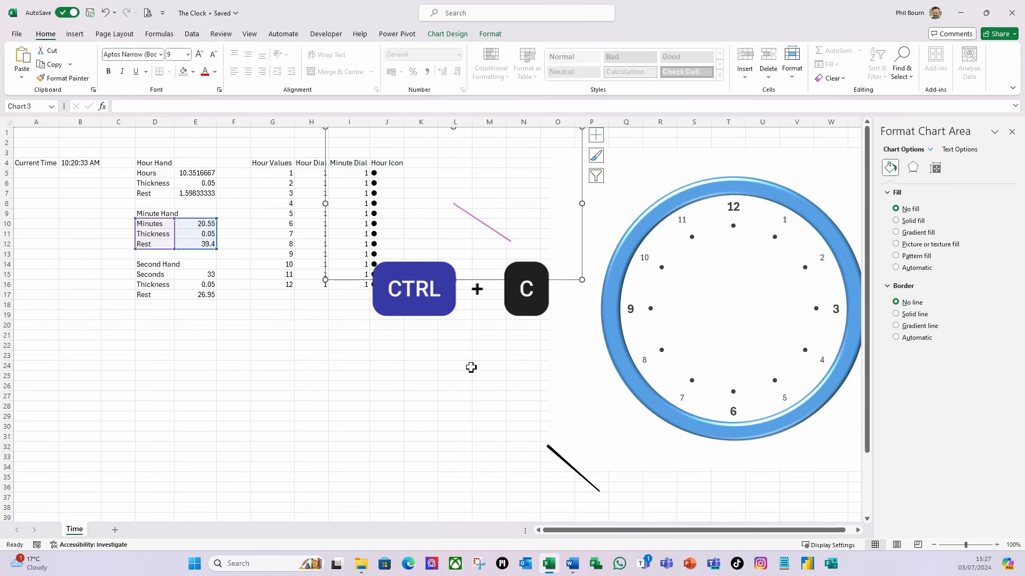
left_click(155, 326)
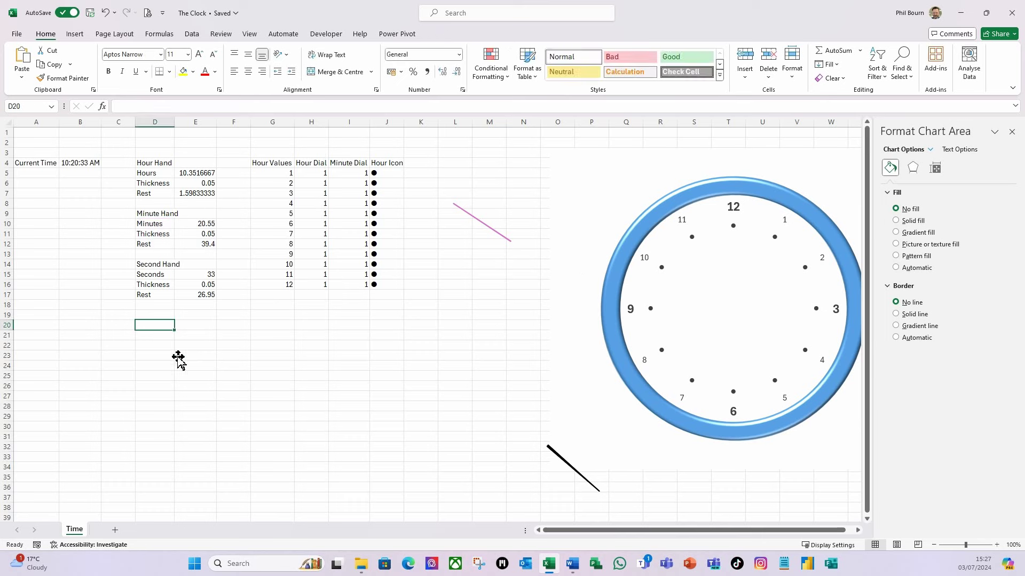
key("ctrl+v")
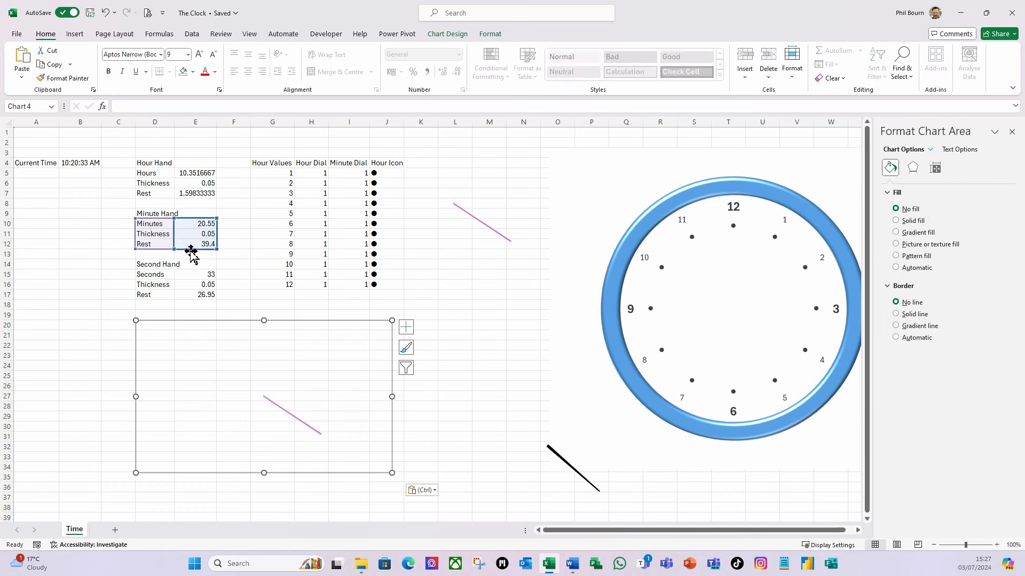
left_click_drag(192, 255, 186, 301)
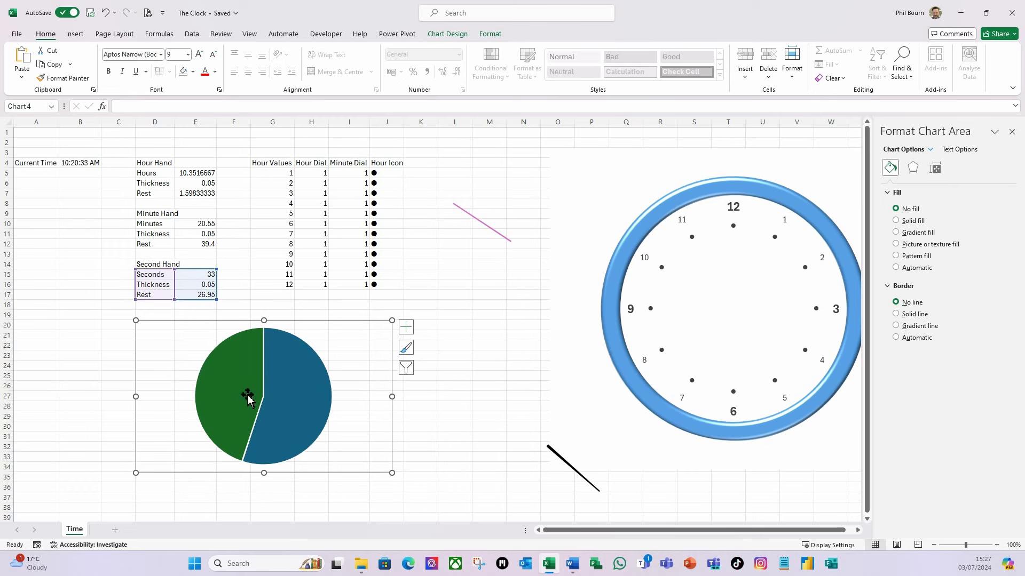
- Set the whole second hand pie series to no fill and no border line
left_click(327, 402)
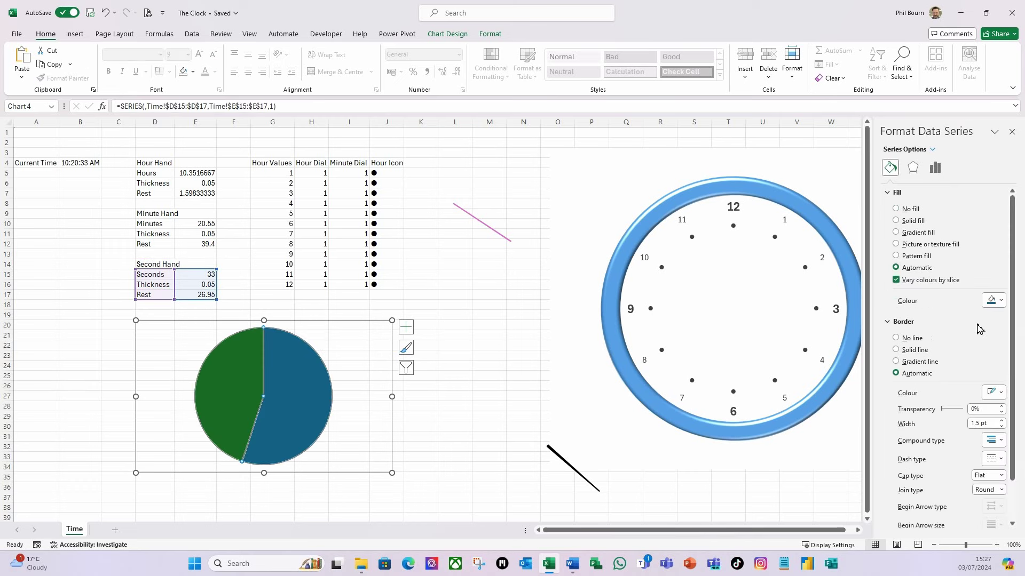
left_click(896, 210)
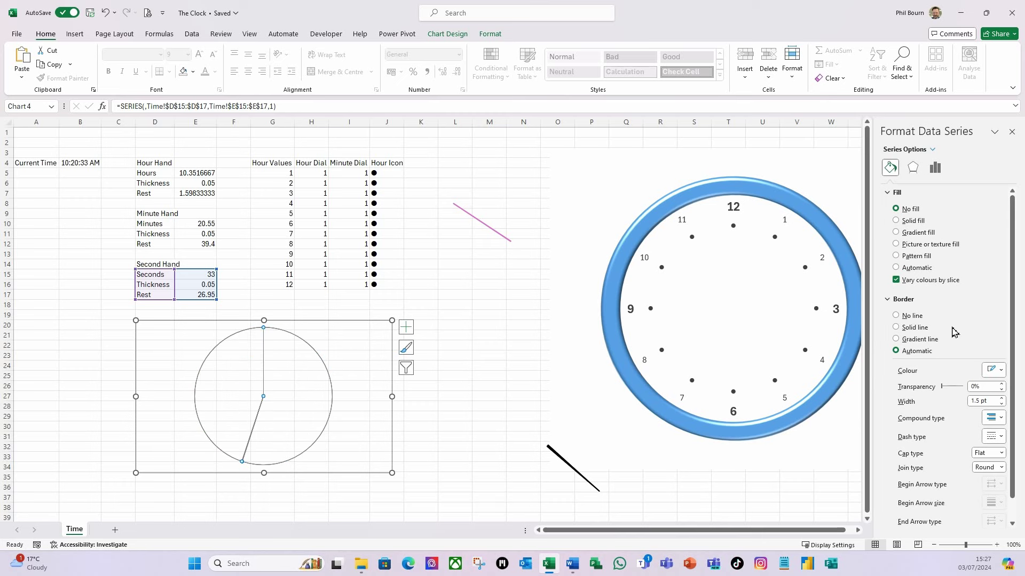
left_click(896, 315)
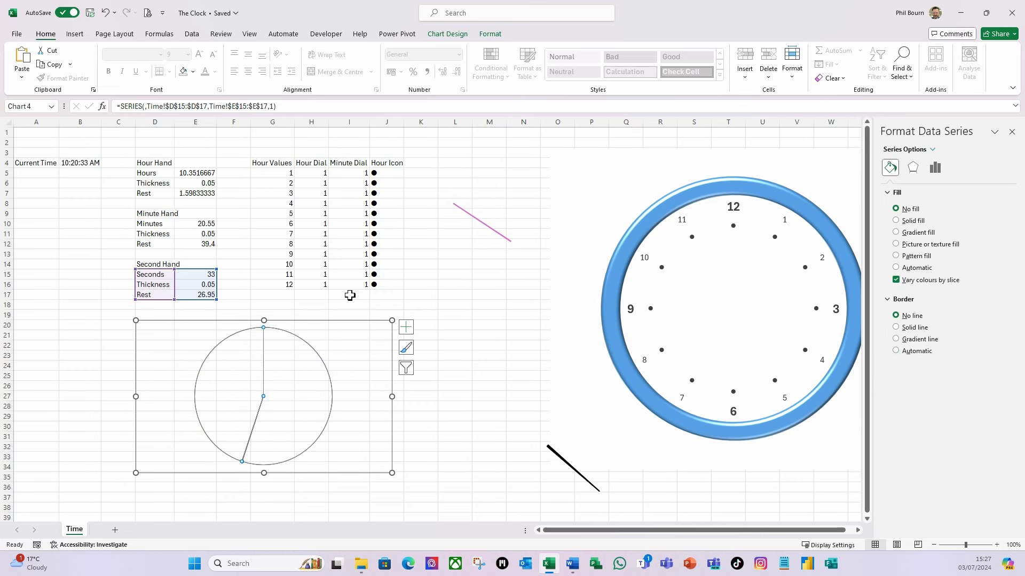
- Show the second hand chart's legend and give the Thickness entry's slice a solid orange fill
left_click(407, 328)
left_click(433, 365)
left_click(380, 401)
left_click(372, 396)
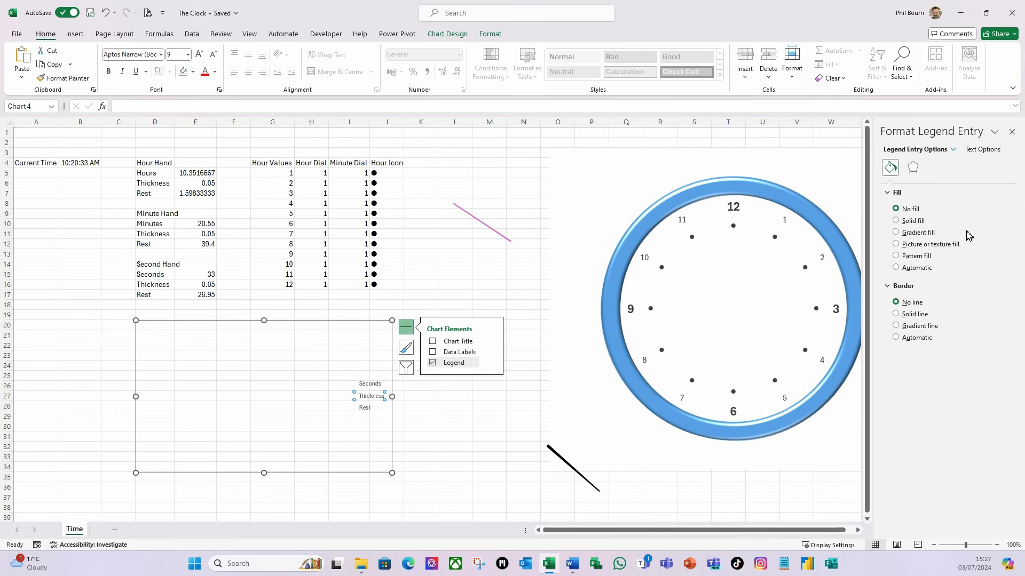
left_click(896, 220)
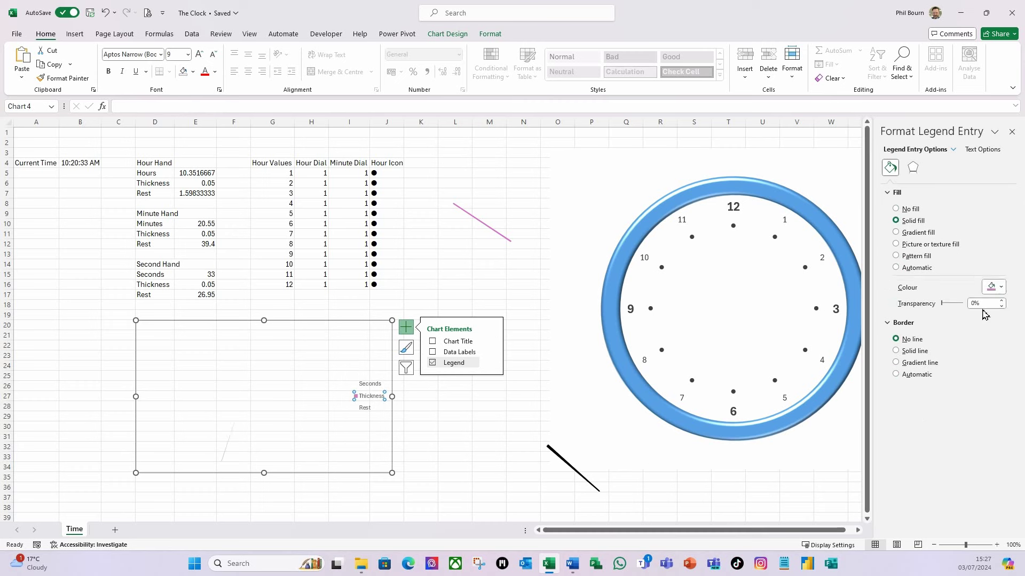
left_click(1001, 290)
left_click(982, 317)
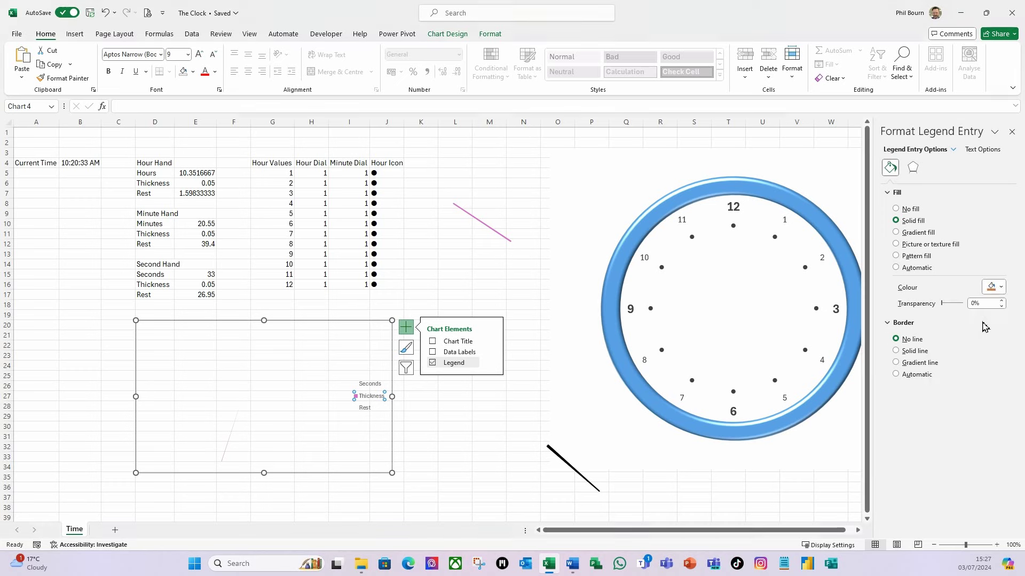
- Give the second hand's Thickness slice a solid orange border and hide the chart's legend
left_click(901, 354)
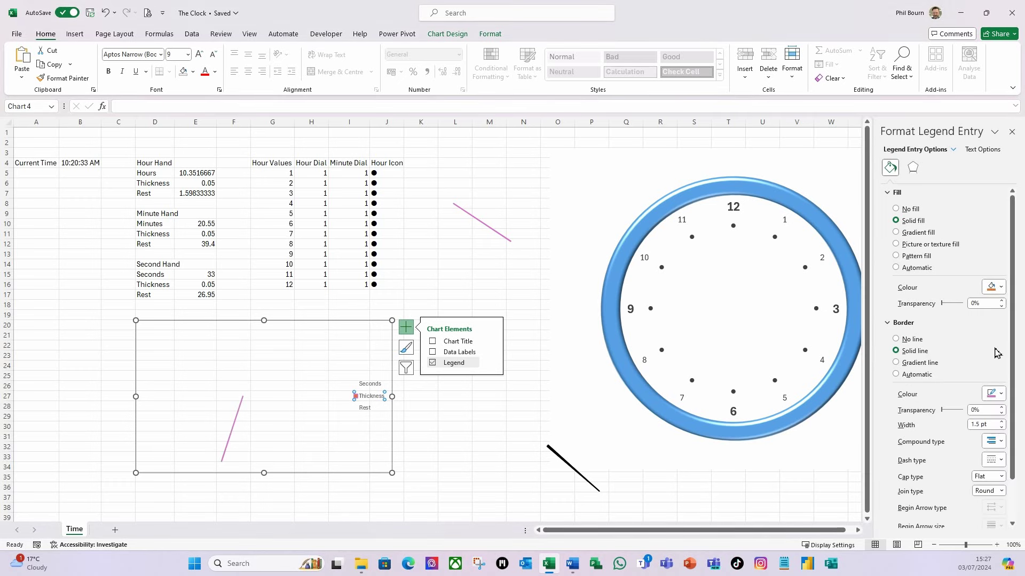
left_click(995, 394)
left_click(981, 423)
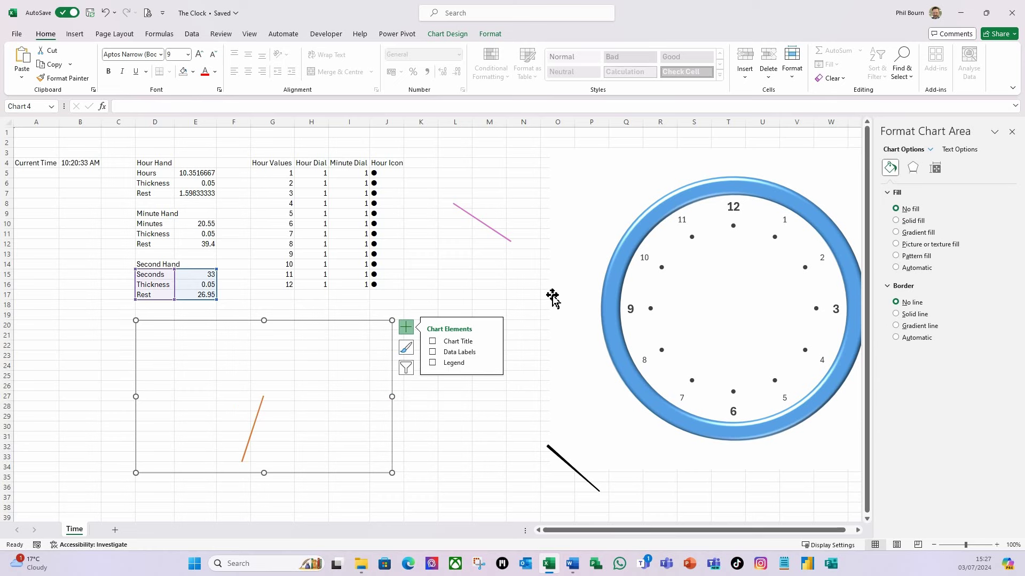
left_click(405, 327)
left_click(444, 422)
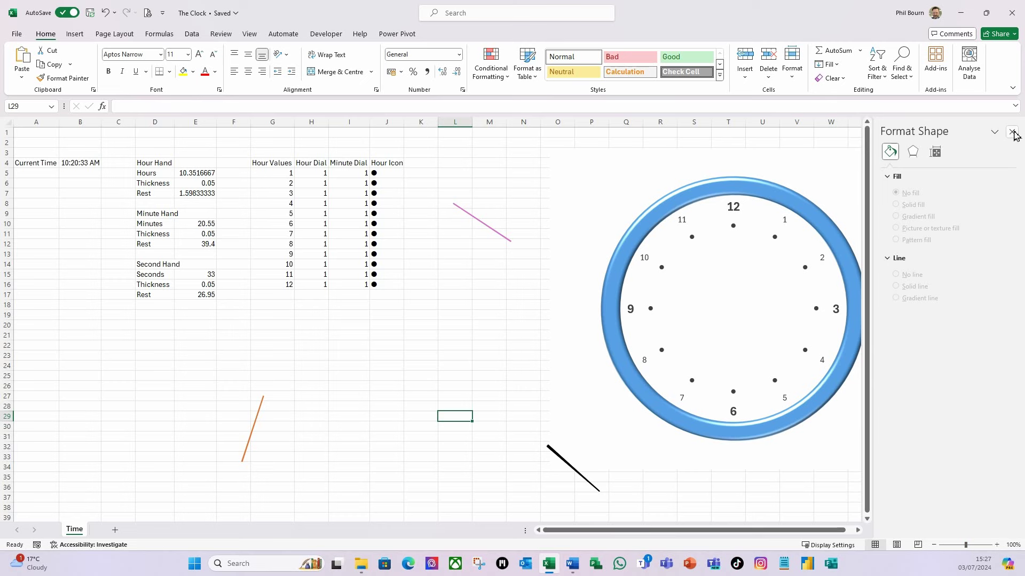
- Set the hour hand chart's data source to show data in hidden rows and columns
left_click(552, 491)
left_click(535, 428)
left_click(498, 421)
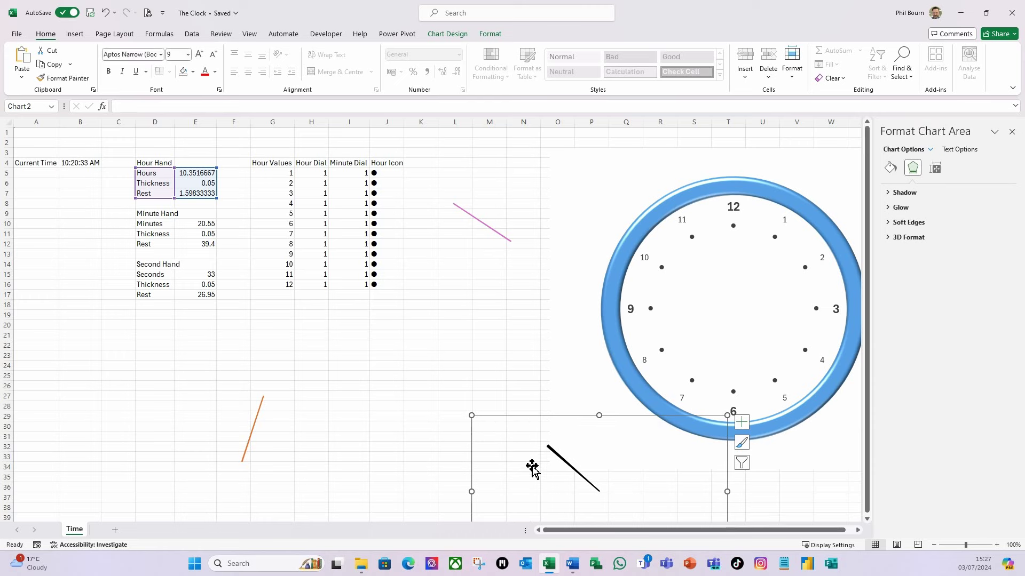
right_click(580, 484)
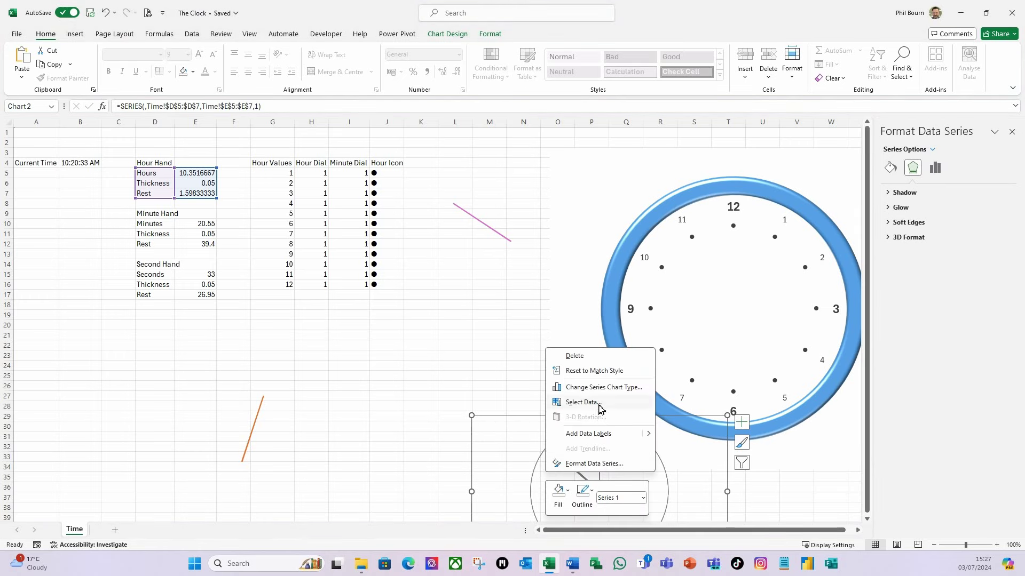
left_click(581, 402)
left_click(419, 418)
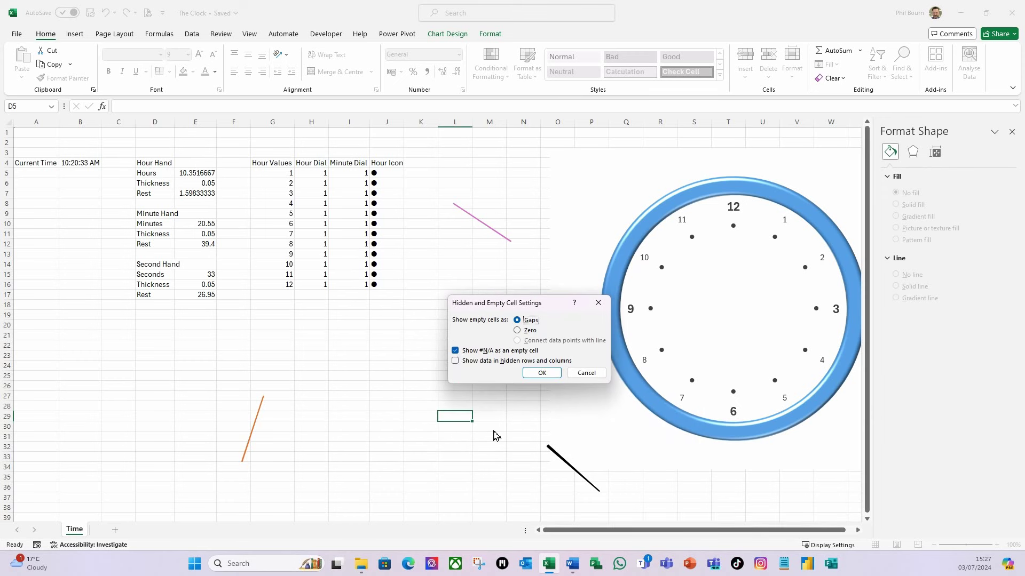
left_click(455, 361)
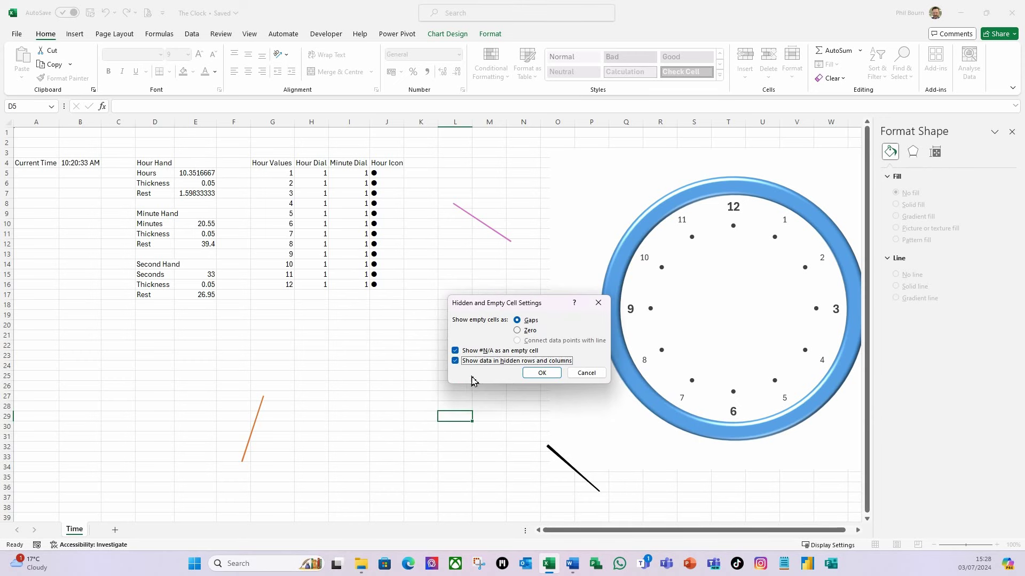
left_click(541, 374)
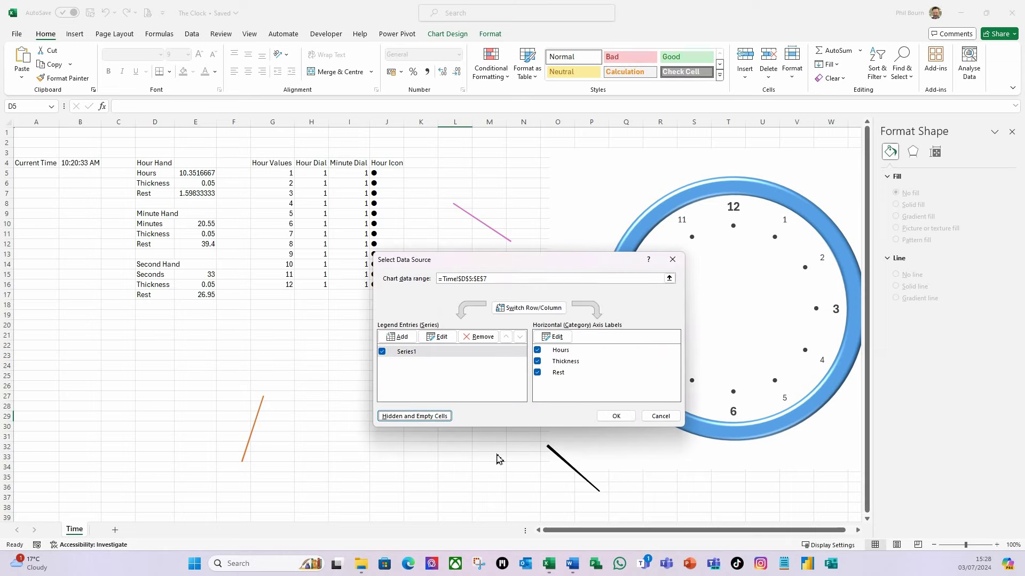
left_click(612, 418)
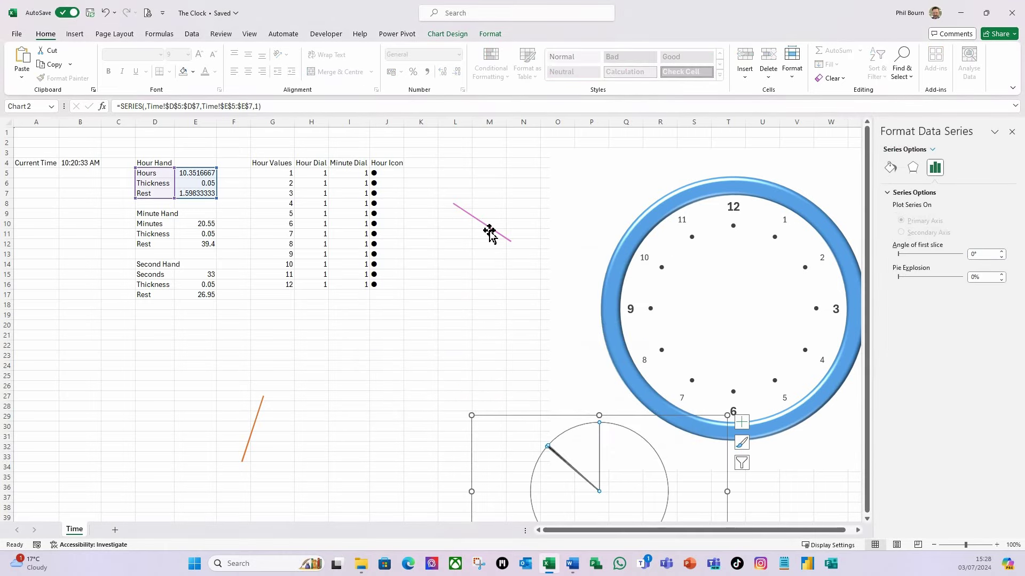
- Set the minute hand chart's data source to show data in hidden rows and columns
right_click(489, 234)
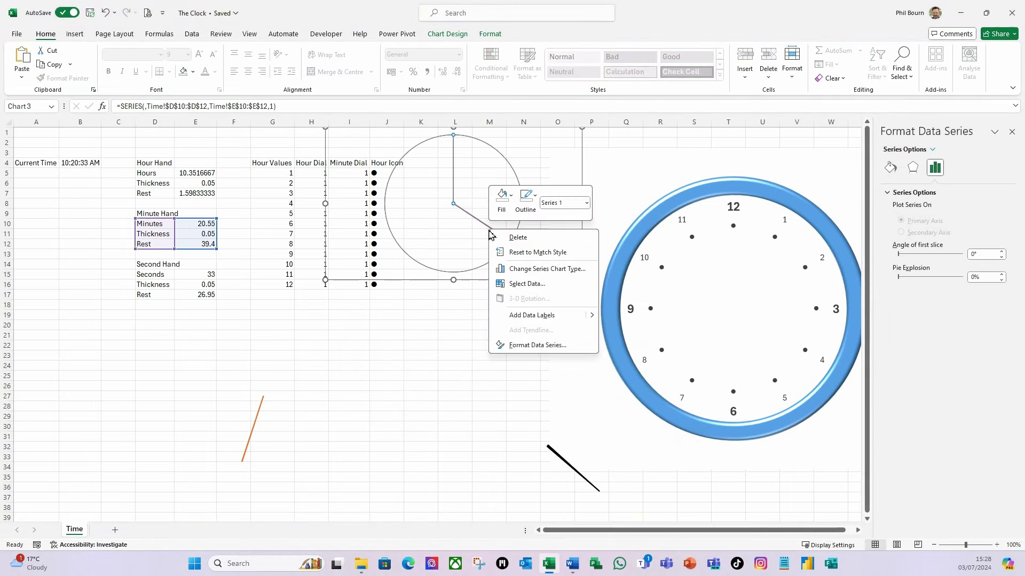
left_click(528, 284)
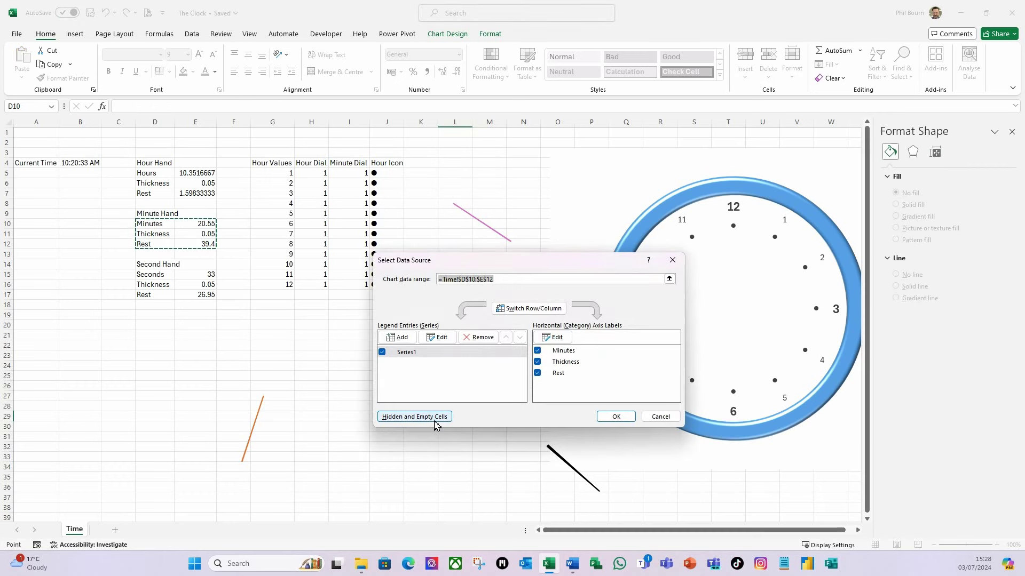
left_click(434, 420)
left_click(455, 365)
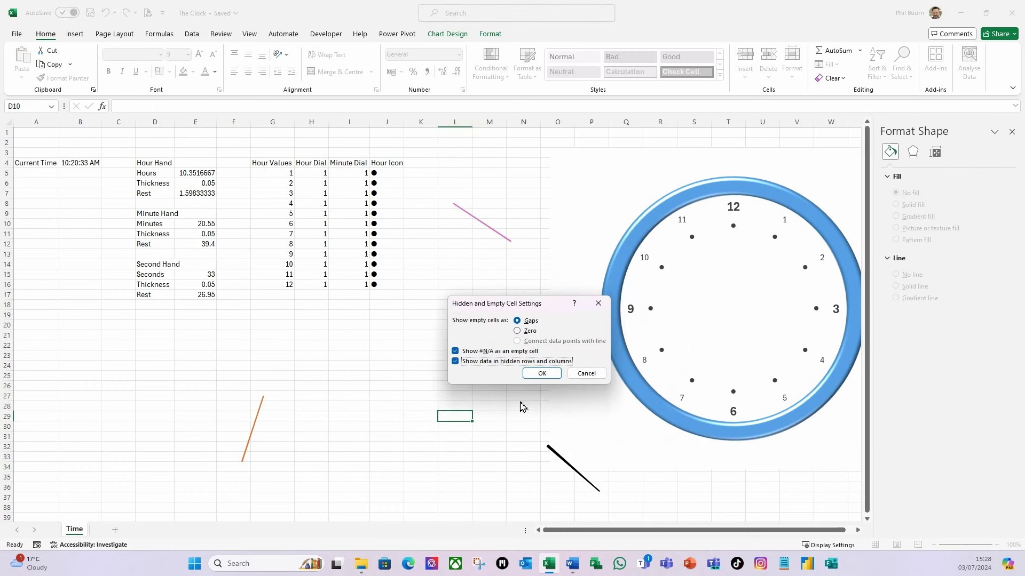
left_click(538, 375)
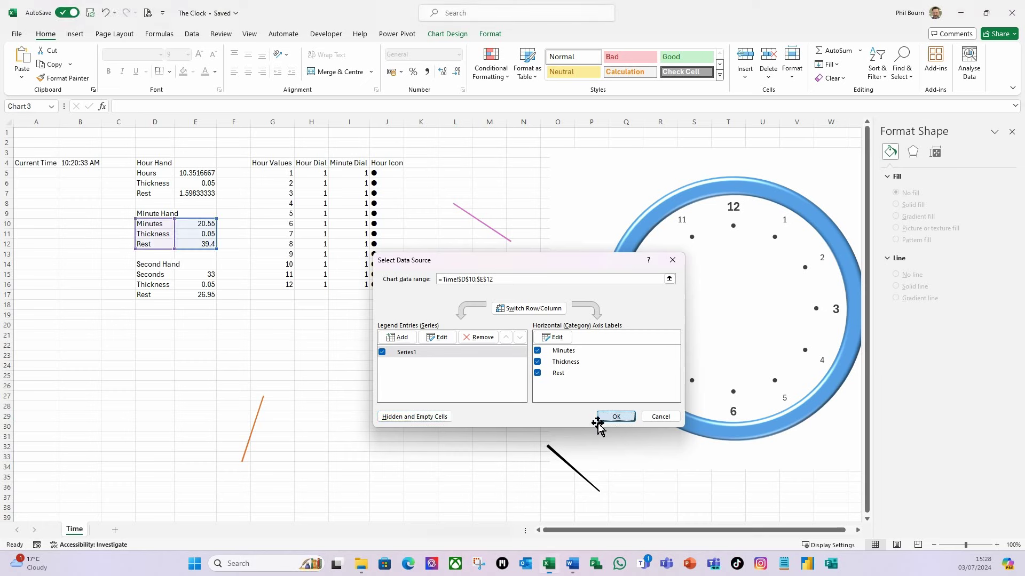
left_click(613, 418)
- Set the second hand chart's data source to show data in hidden rows and columns
left_click(281, 440)
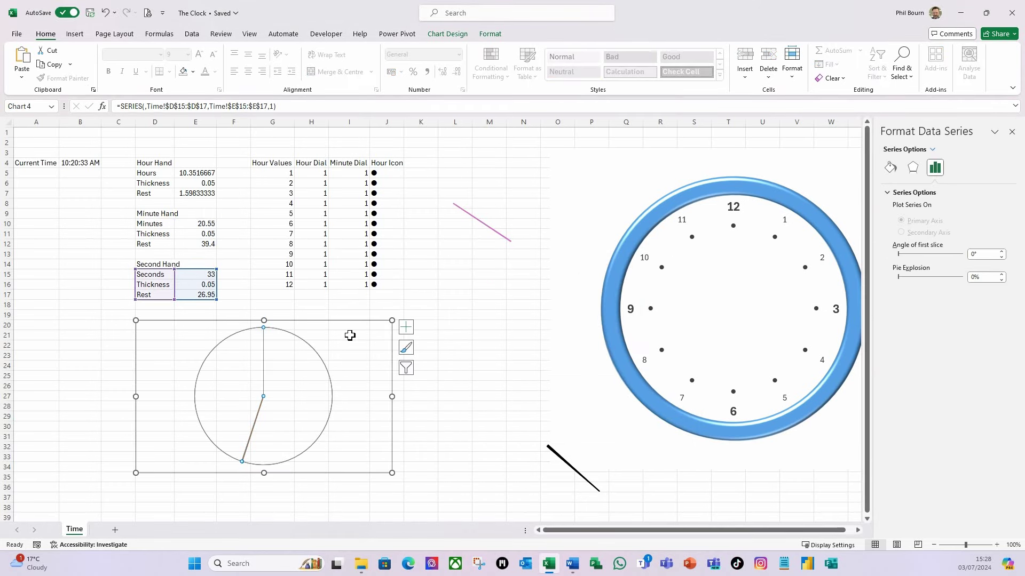
right_click(276, 391)
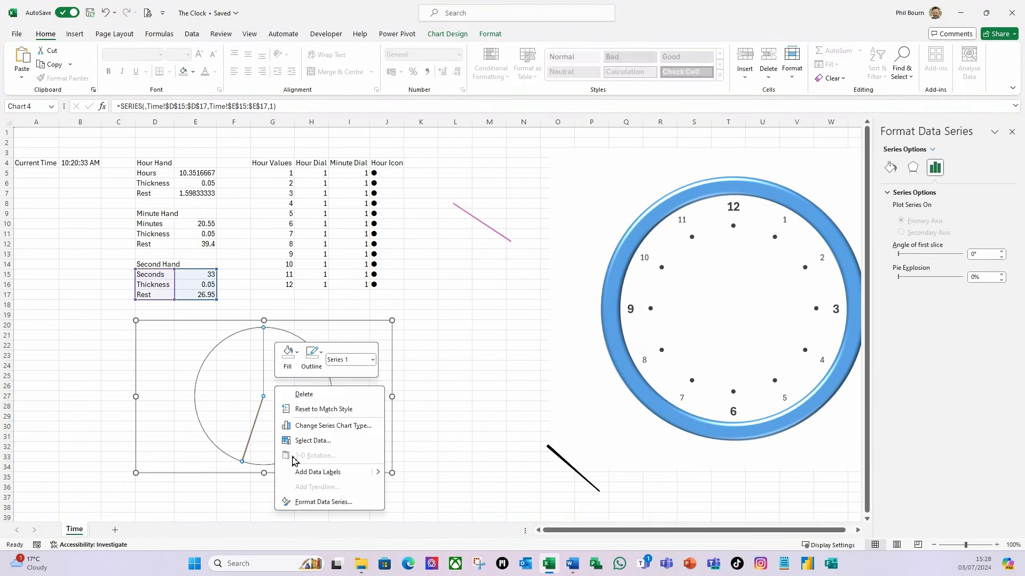
left_click(310, 441)
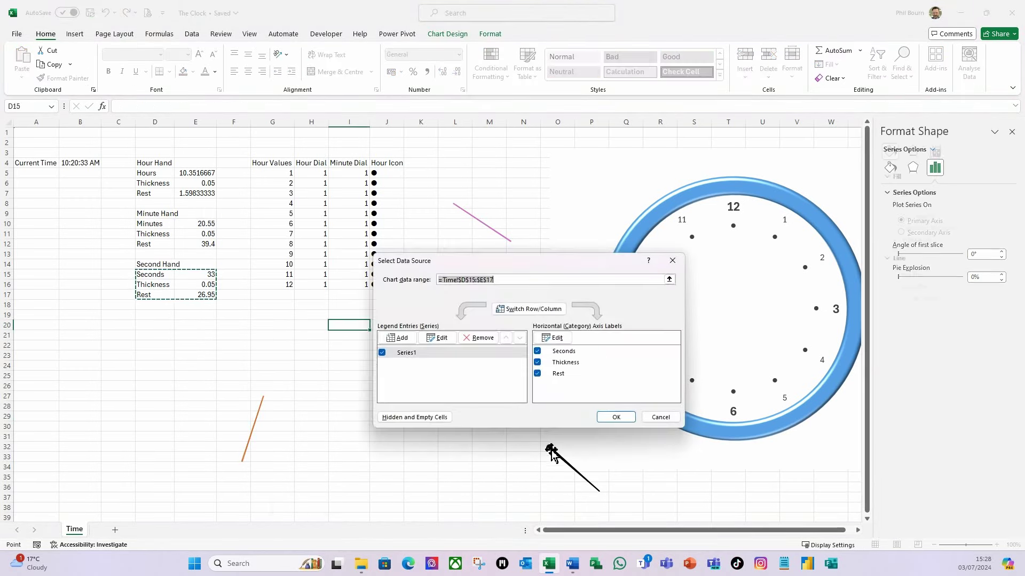
left_click(429, 420)
left_click(454, 364)
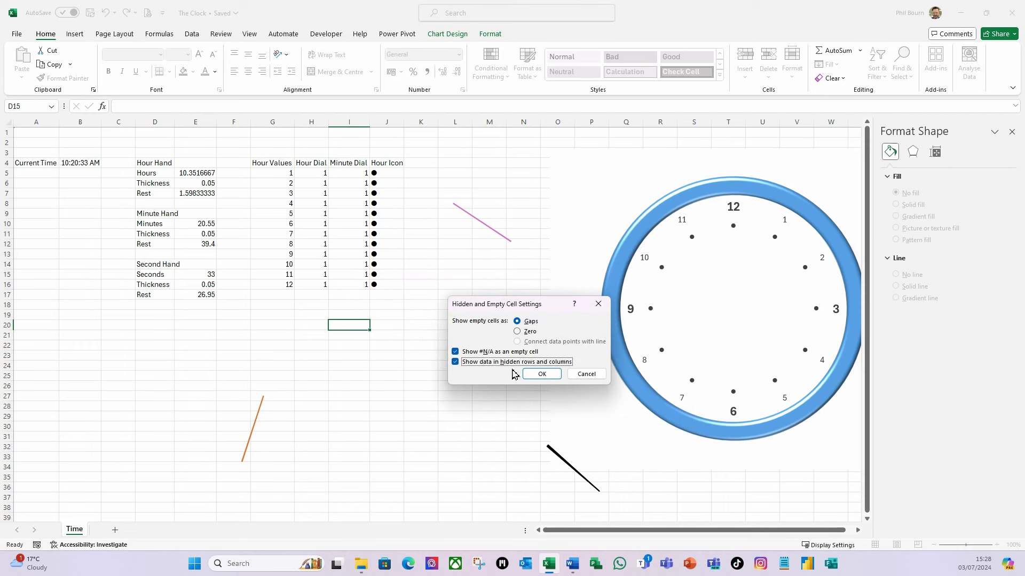
left_click(542, 375)
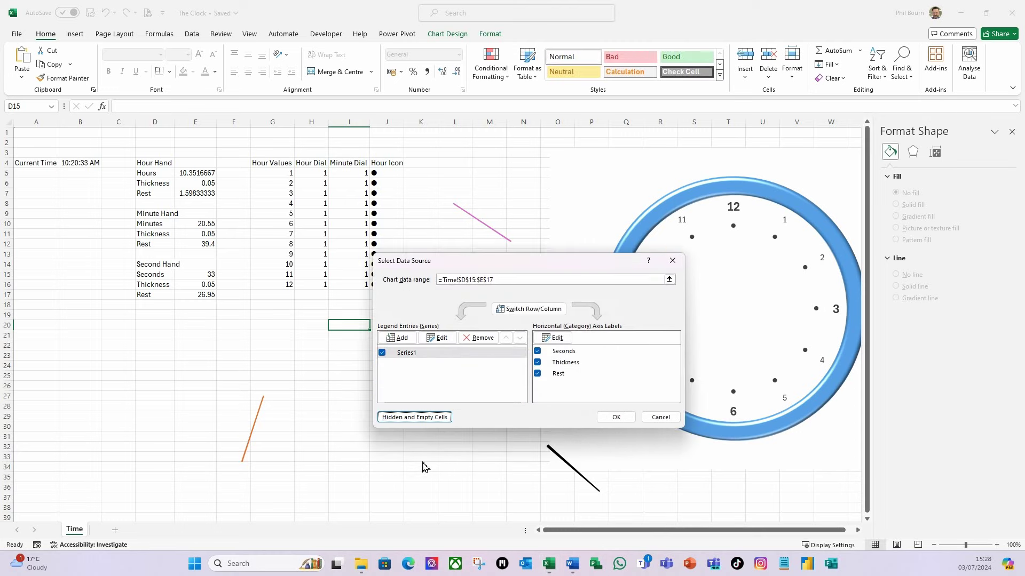
left_click(604, 421)
- Close the chart formatting options and move the hour hand chart onto the middle of the clock face
left_click(473, 454)
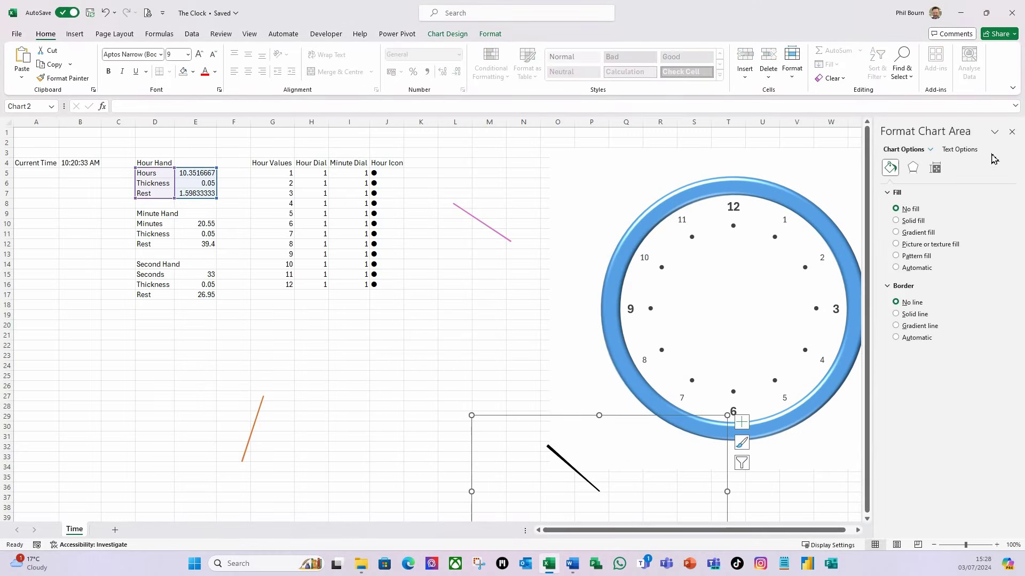
left_click(1012, 132)
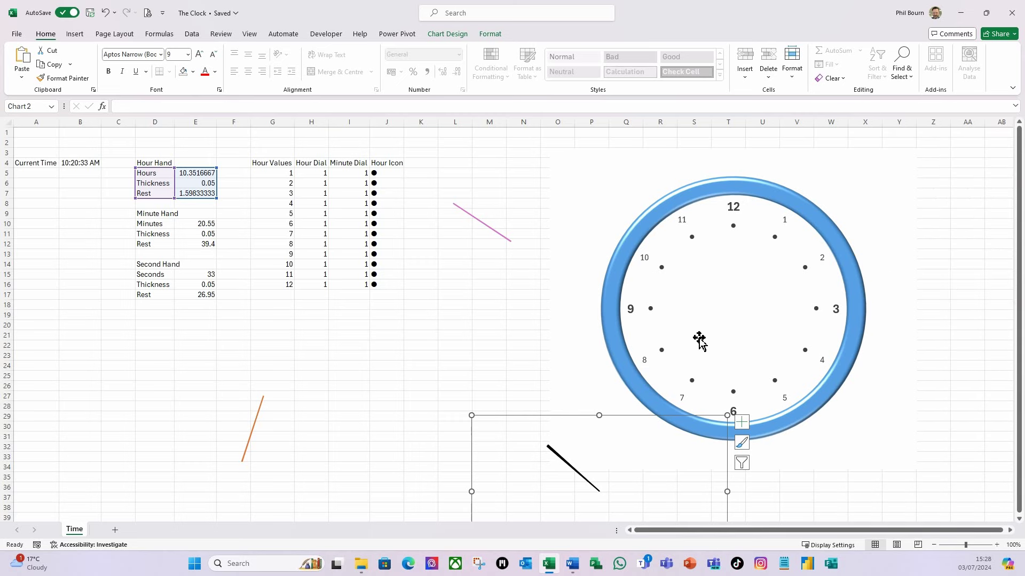
left_click_drag(577, 418, 710, 236)
left_click_drag(710, 236, 710, 234)
- Align the hour hand chart and the clock face chart with each other using Align Centre and Align Middle
left_click(562, 200)
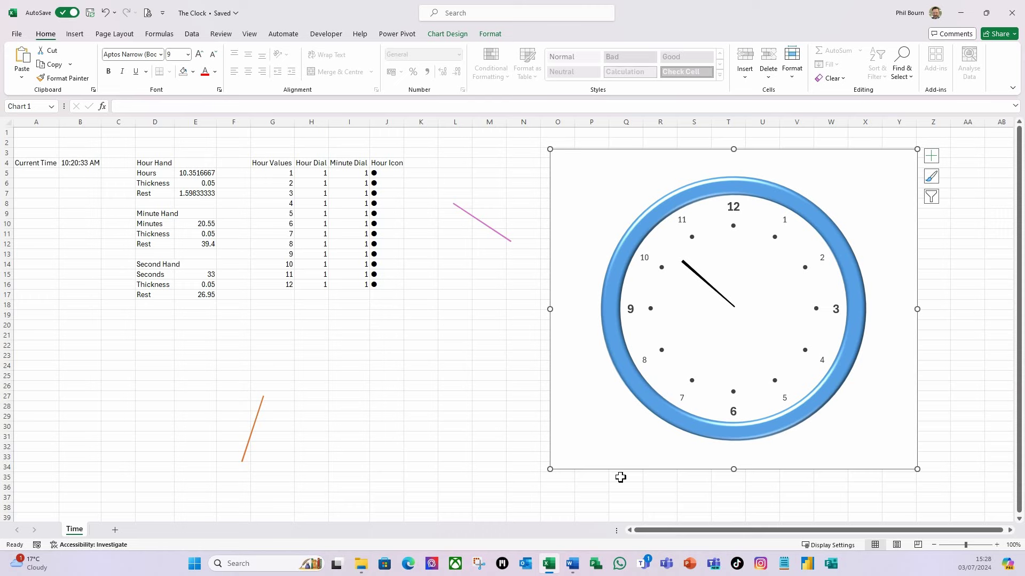
left_click(724, 325, "ctrl")
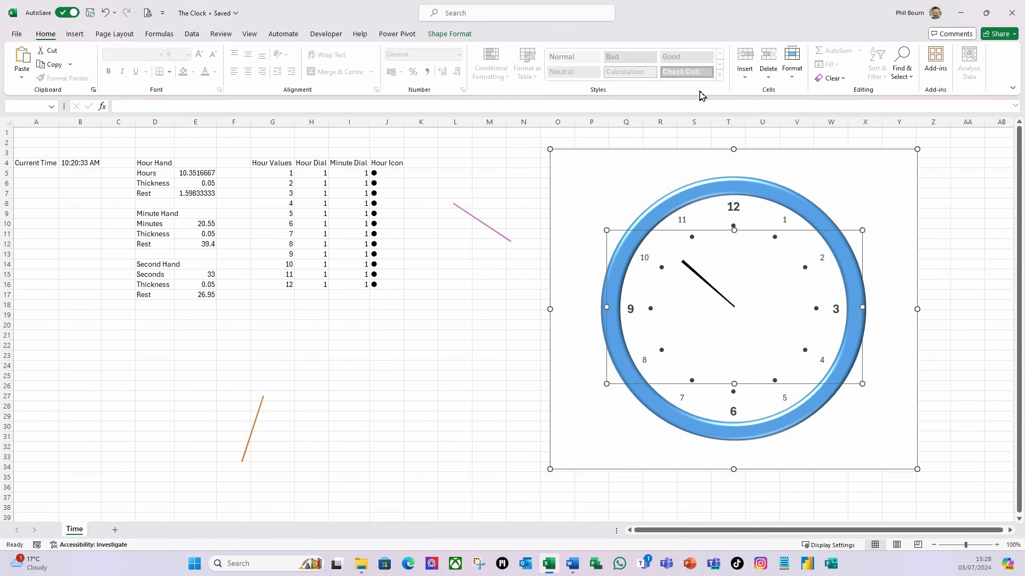
left_click(453, 35)
left_click(753, 79)
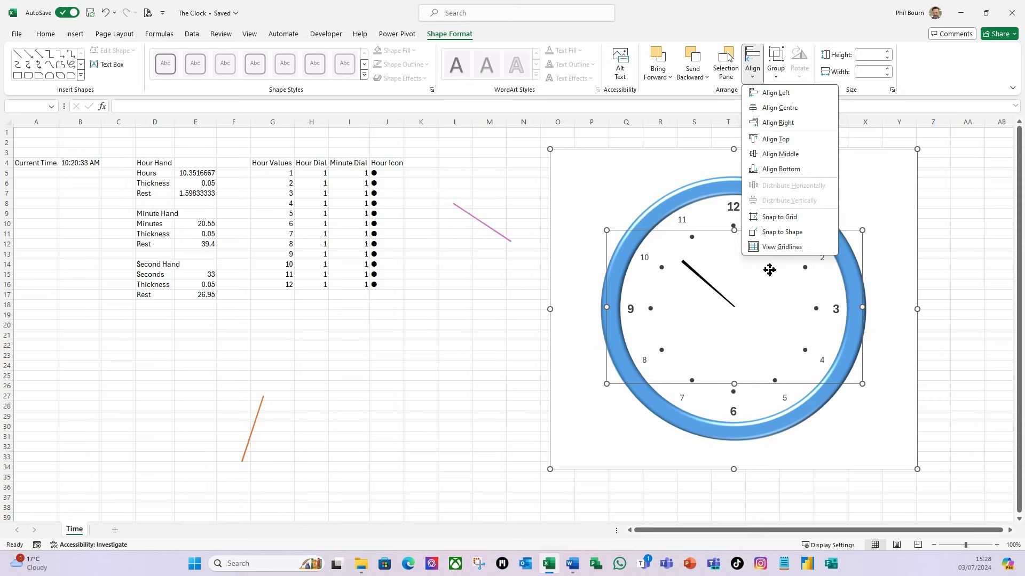
left_click(787, 108)
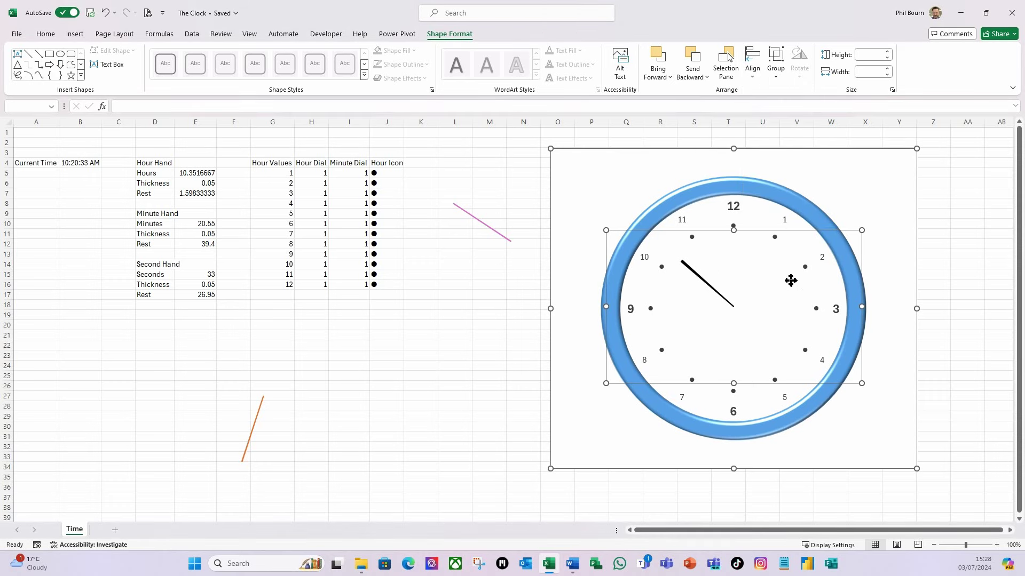
left_click(753, 79)
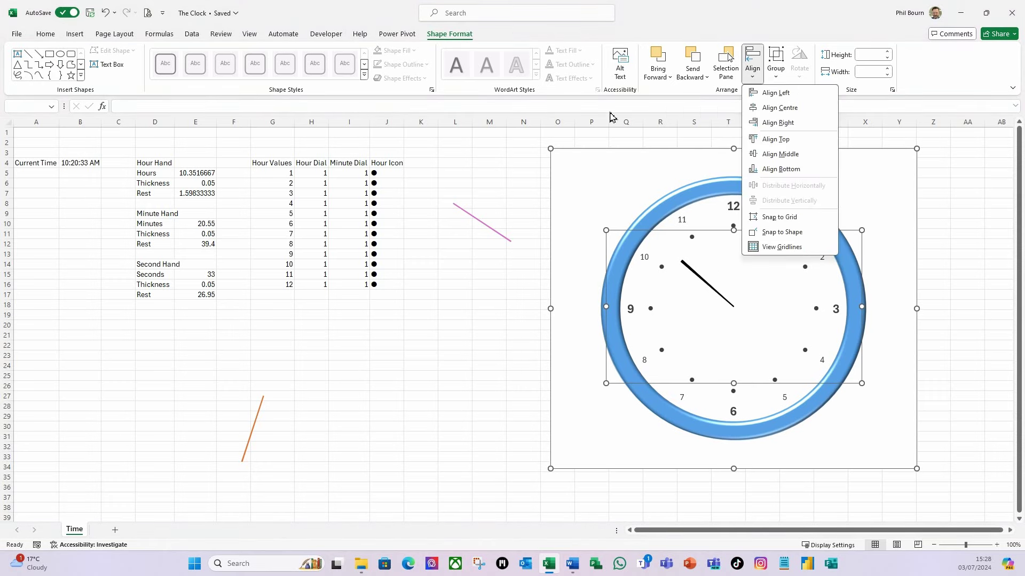
left_click(791, 154)
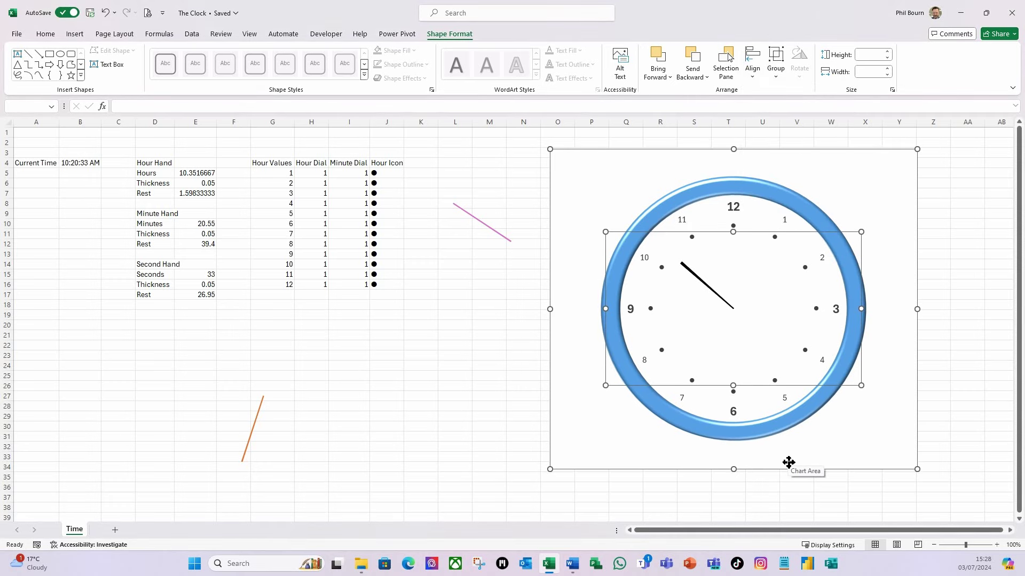
left_click(959, 382)
- Lengthen the hour hand slightly by extending the upper edge of its chart toward the 12
left_click(766, 339)
left_click(767, 338)
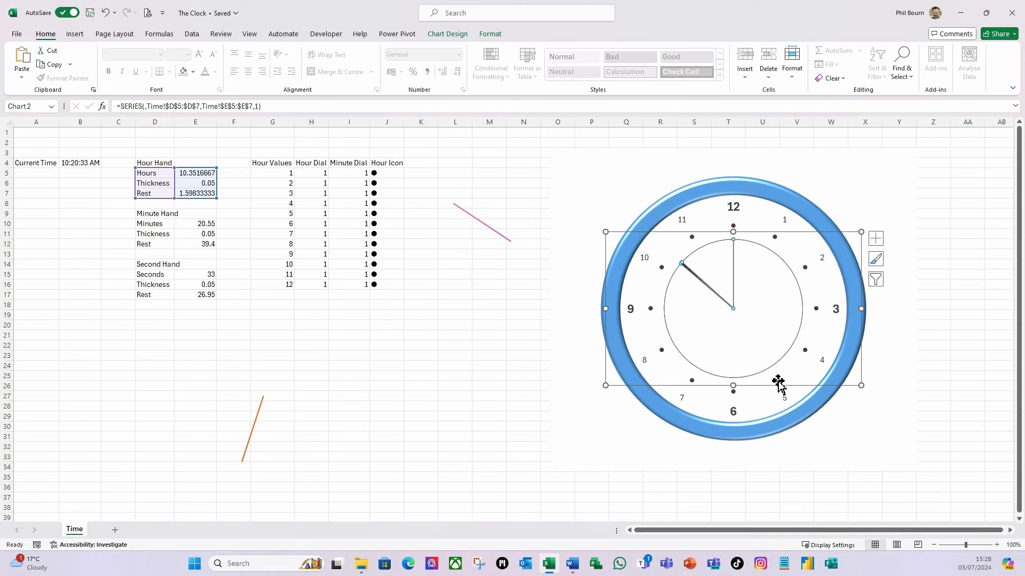
left_click(799, 388)
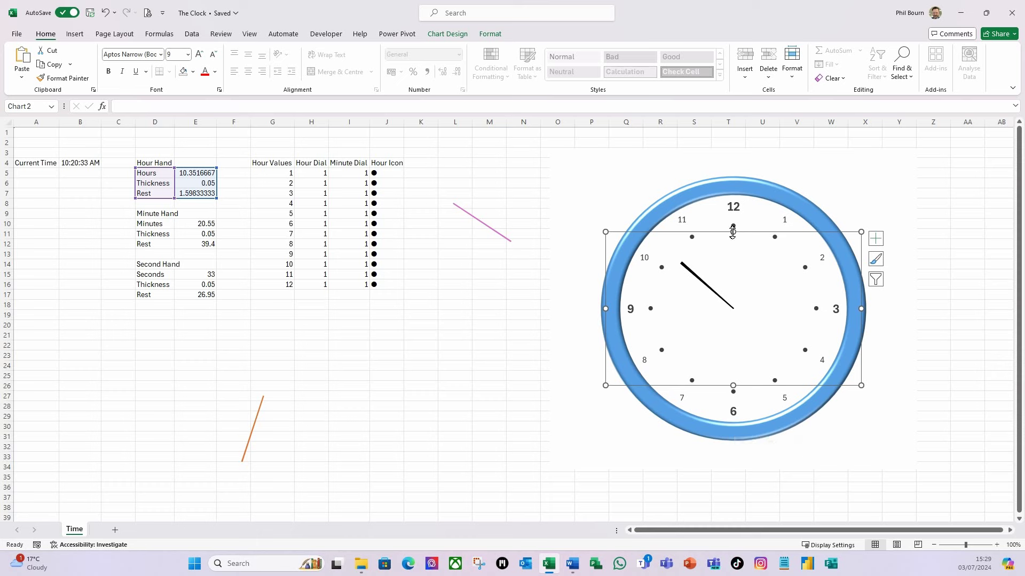
left_click_drag(733, 232, 731, 222)
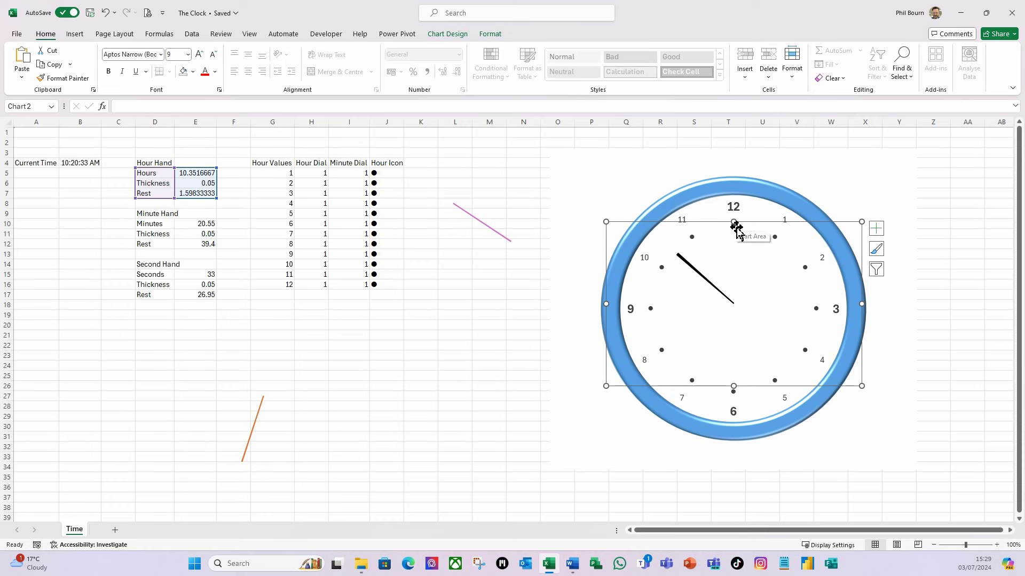
- Realign the enlarged hour hand chart with the clock face, centred horizontally and vertically
left_click(620, 159)
left_click(620, 159)
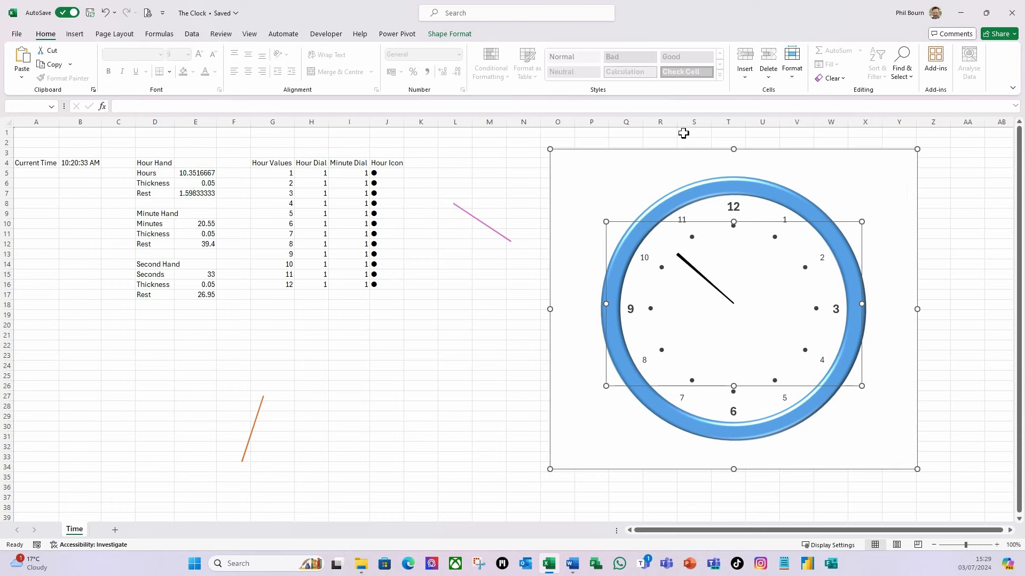
left_click(450, 34)
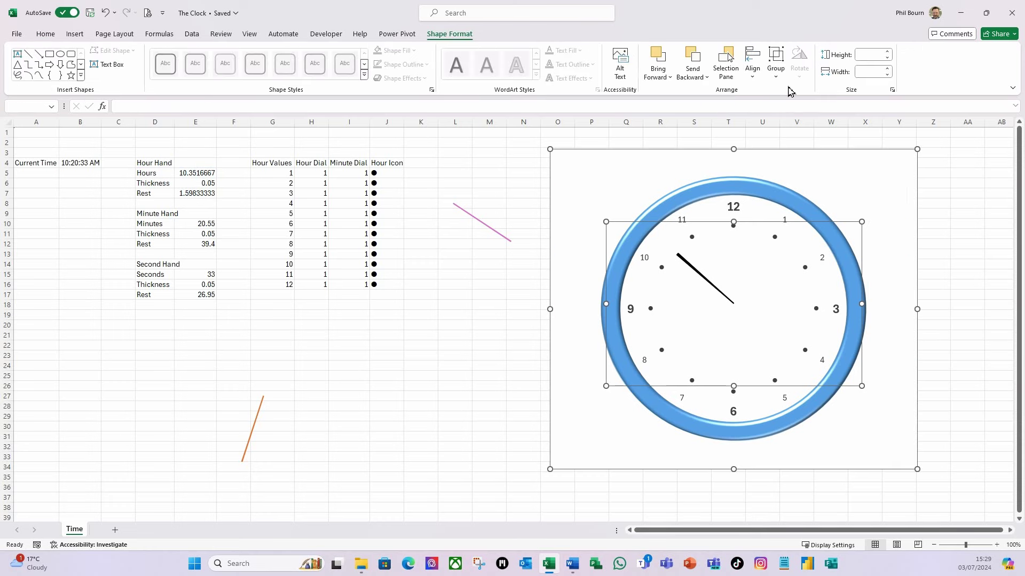
left_click(753, 68)
left_click(767, 110)
left_click(751, 80)
left_click(781, 154)
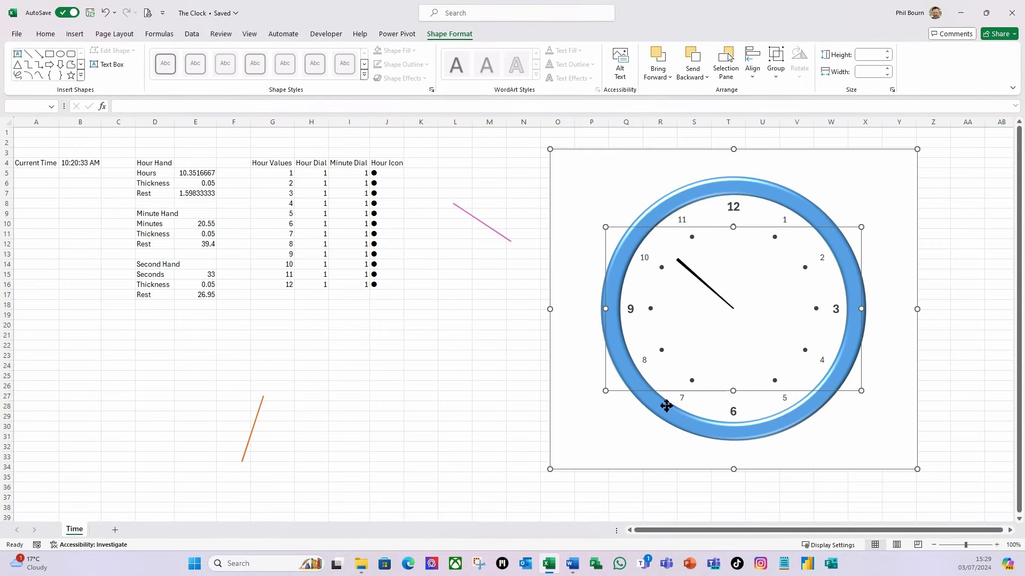
left_click(487, 393)
- Extend the upper edge of the hour hand chart a little further to make the hand longer
left_click(711, 348)
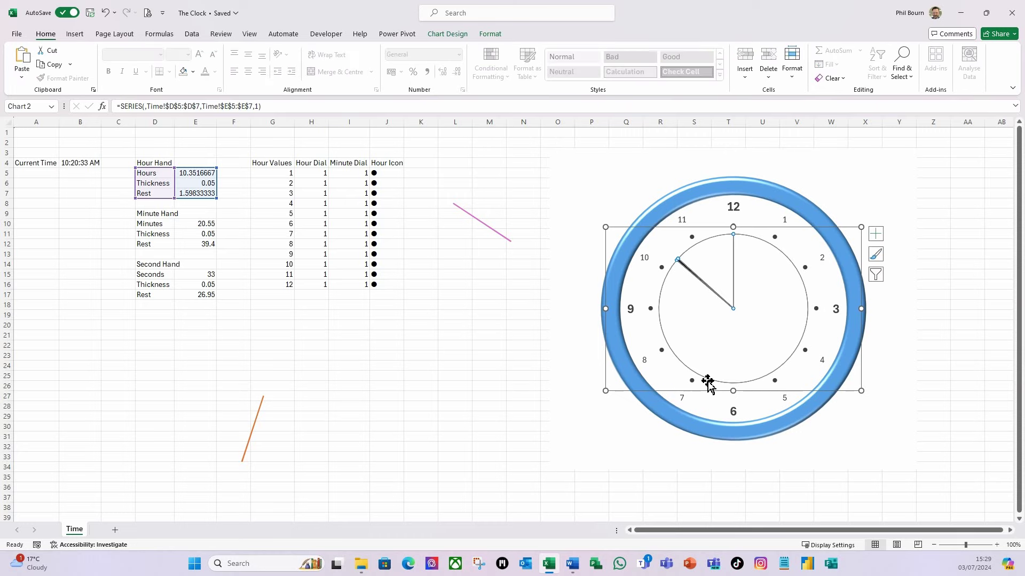
left_click(680, 396)
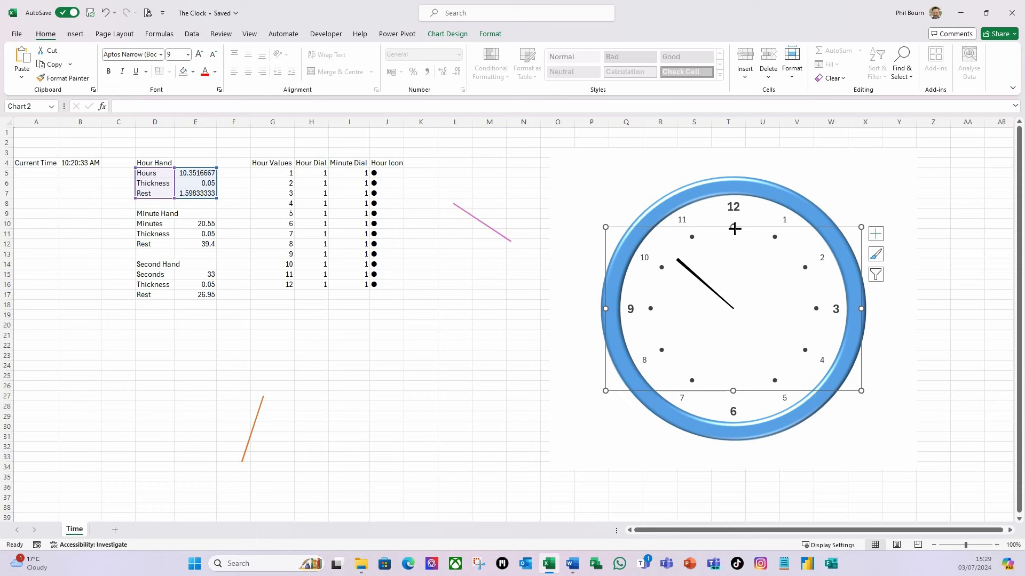
left_click_drag(734, 228, 734, 219)
- Select the clock face chart together with the resized hour hand chart for realignment
left_click(645, 167)
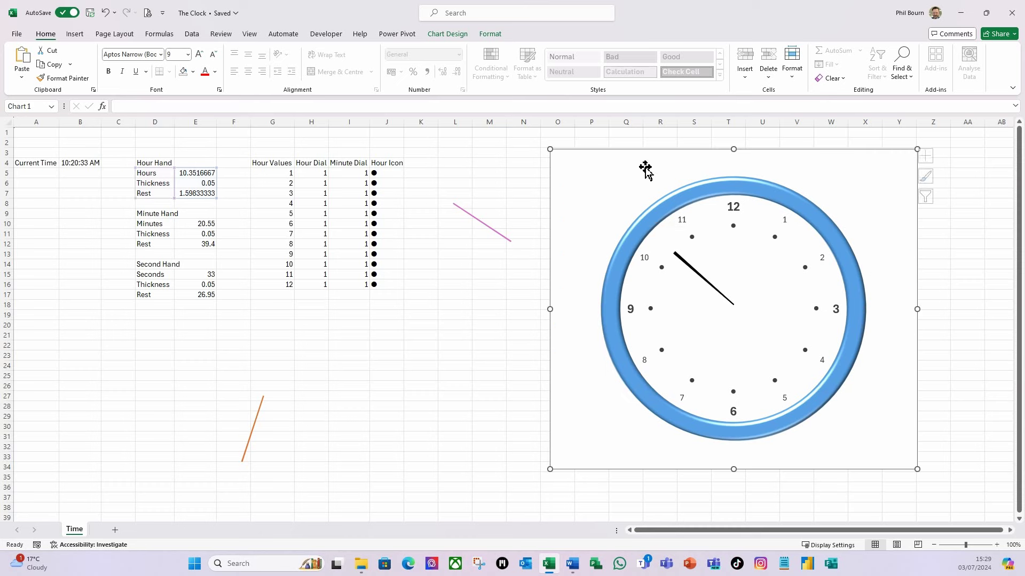
left_click(709, 281)
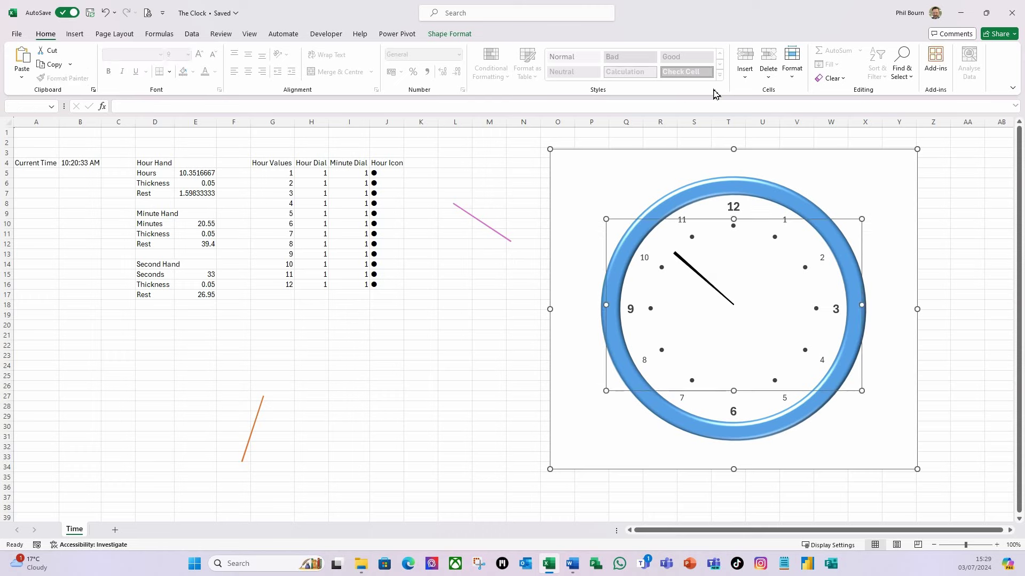
- Align the selected clock dial and hour hand charts to each other with Align Centre and Align Middle
left_click(450, 34)
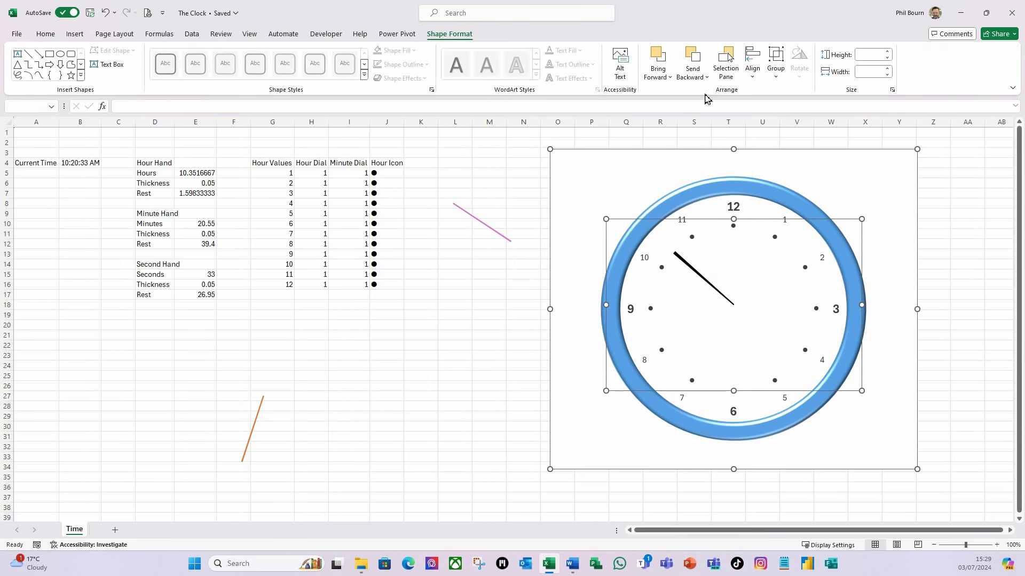
left_click(753, 70)
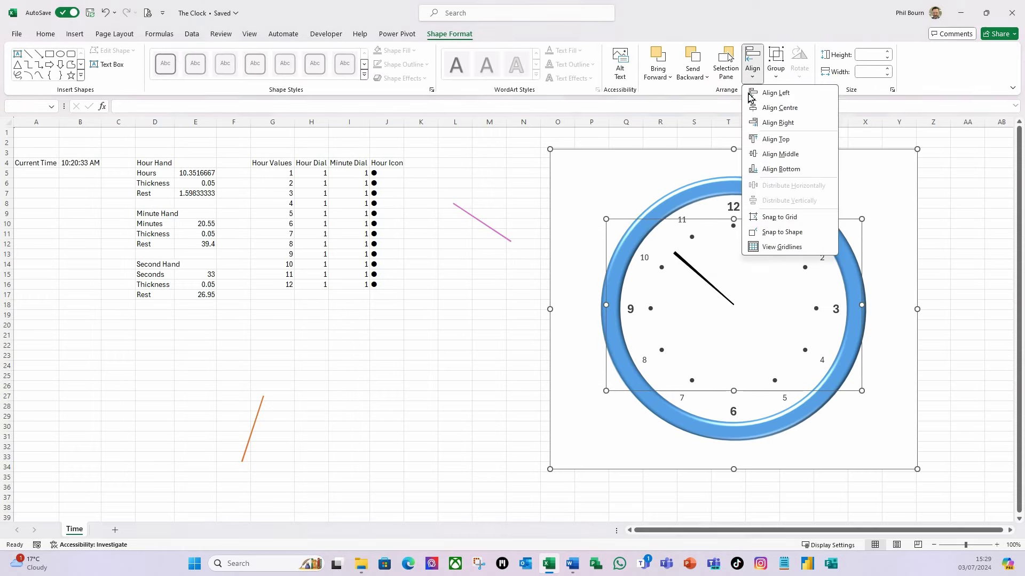
left_click(792, 111)
left_click(753, 75)
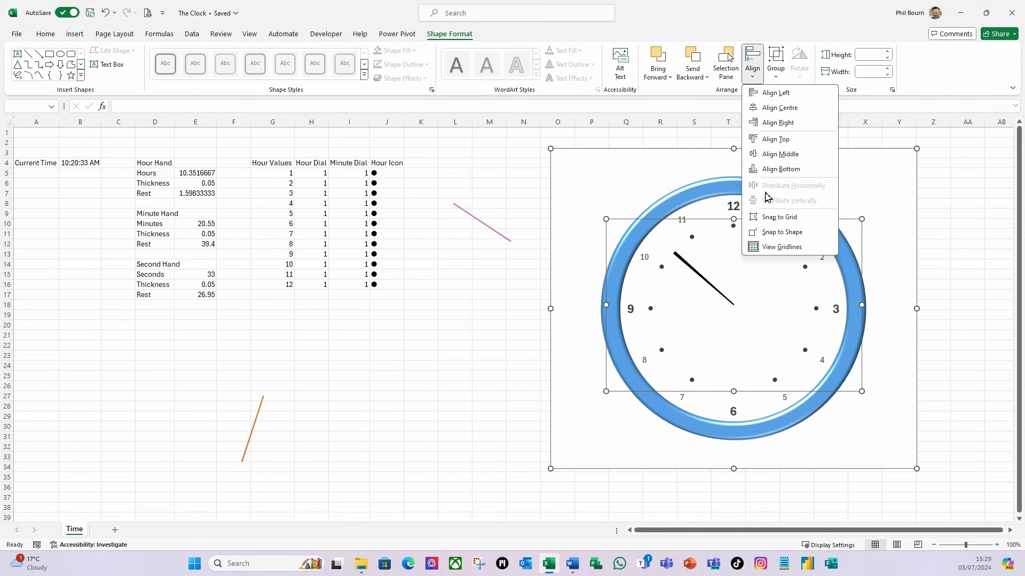
left_click(791, 159)
left_click(988, 329)
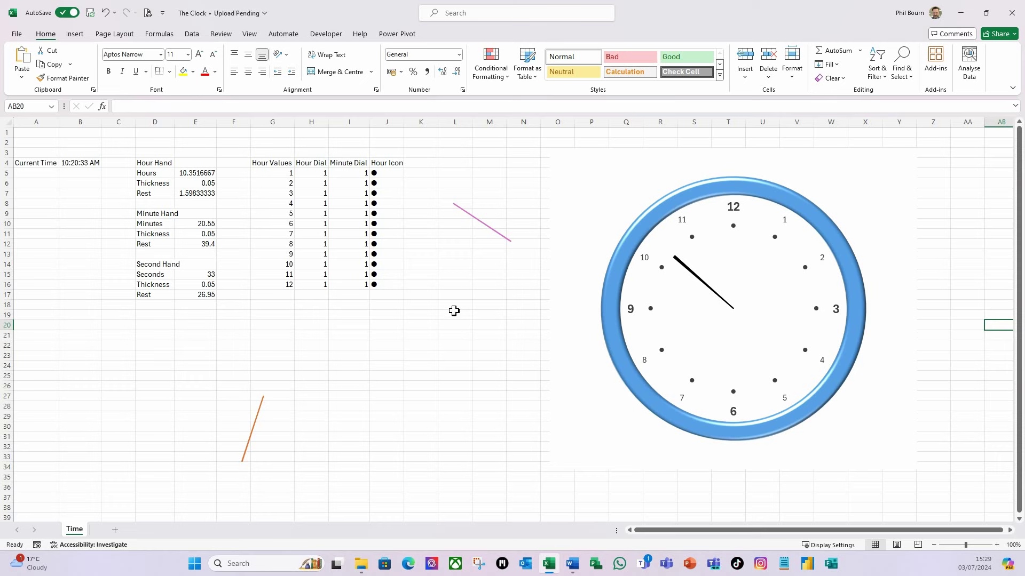
- Move the minute hand chart onto the clock face so the hand starts at the dial's centre
left_click(474, 248)
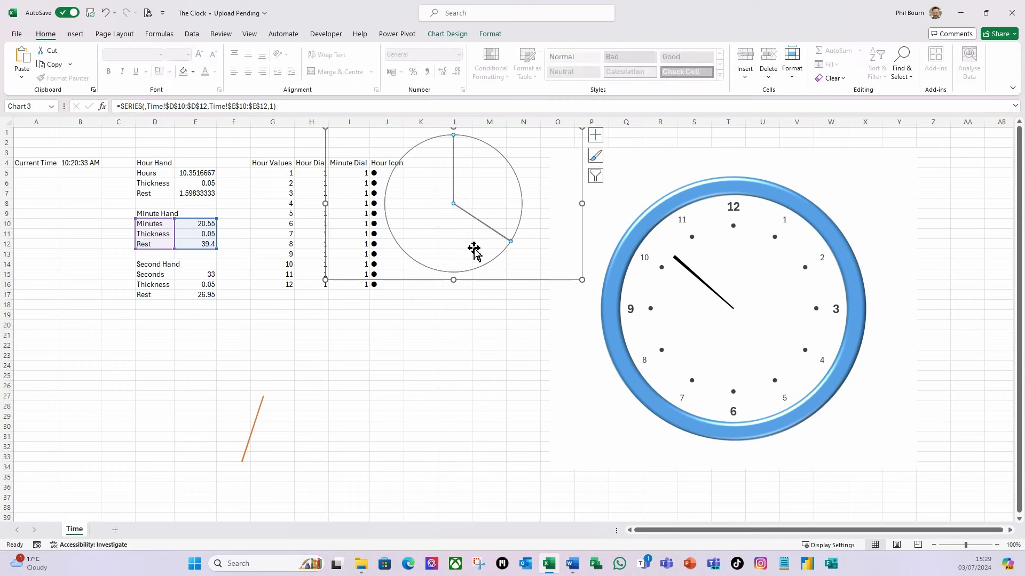
left_click(493, 282)
left_click_drag(500, 279, 784, 387)
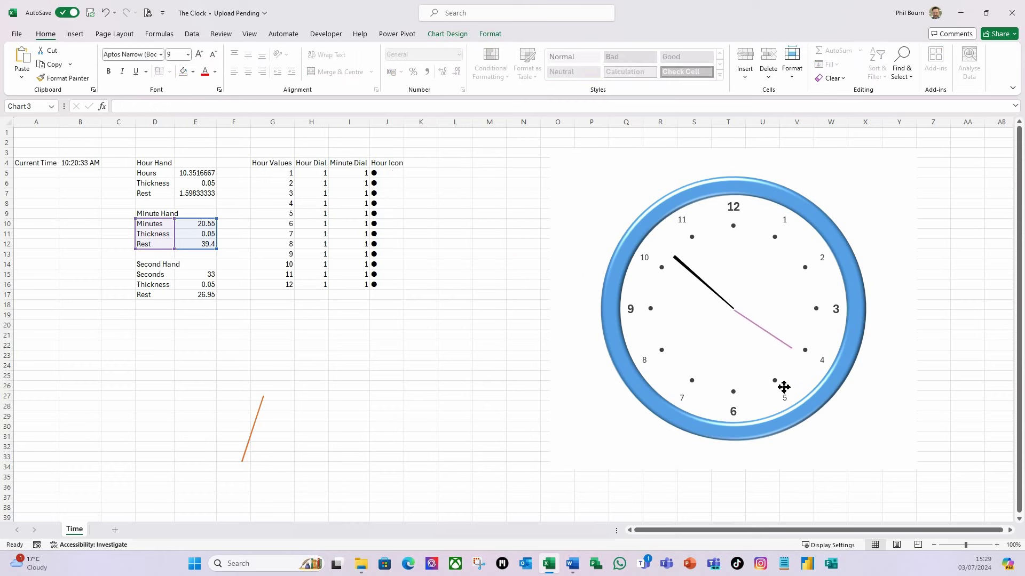
left_click_drag(783, 388, 783, 387)
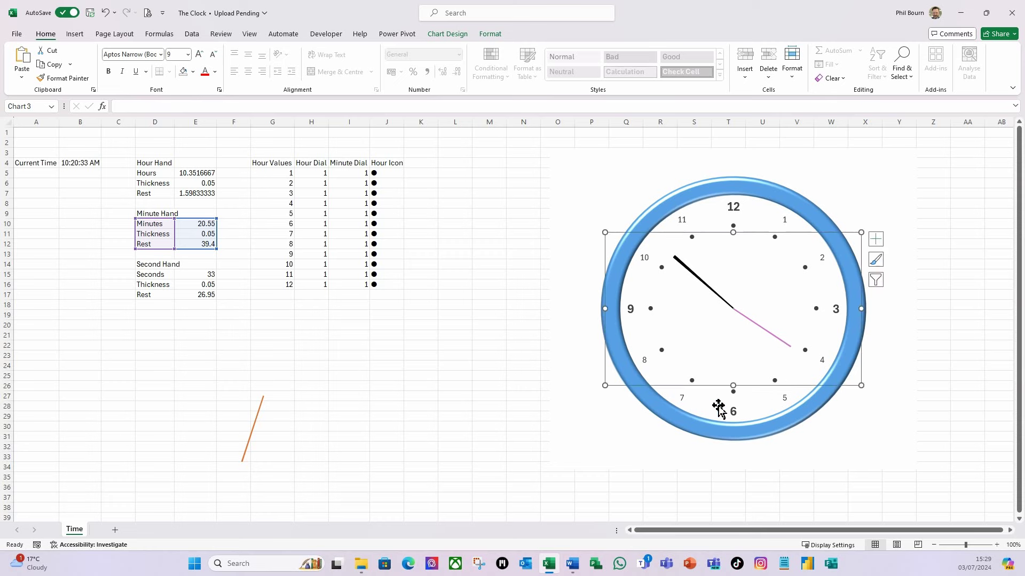
- Enlarge the minute hand chart until the hand reaches near the 4, and recentre it on the dial
left_click_drag(733, 386, 736, 430)
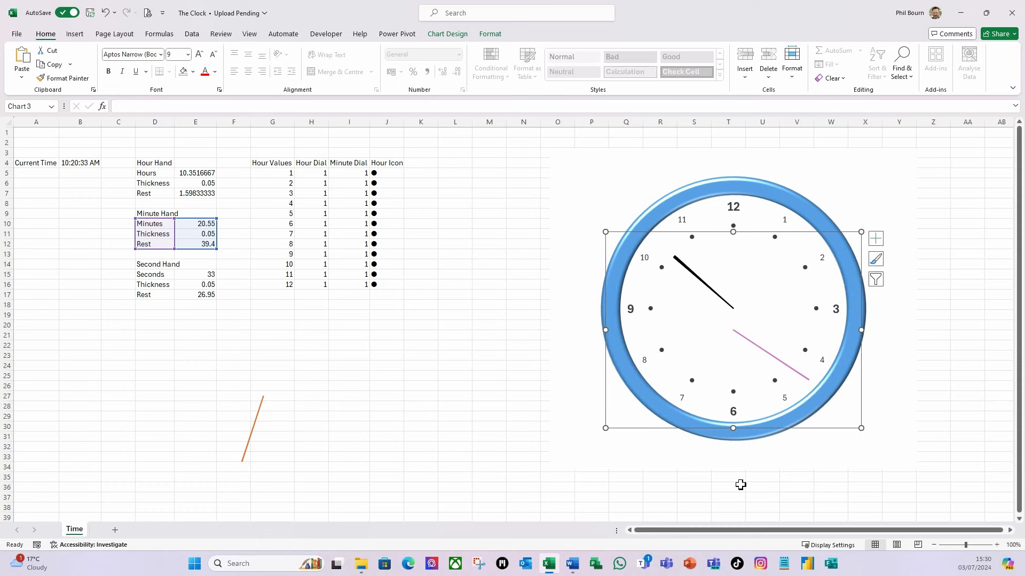
left_click(781, 408)
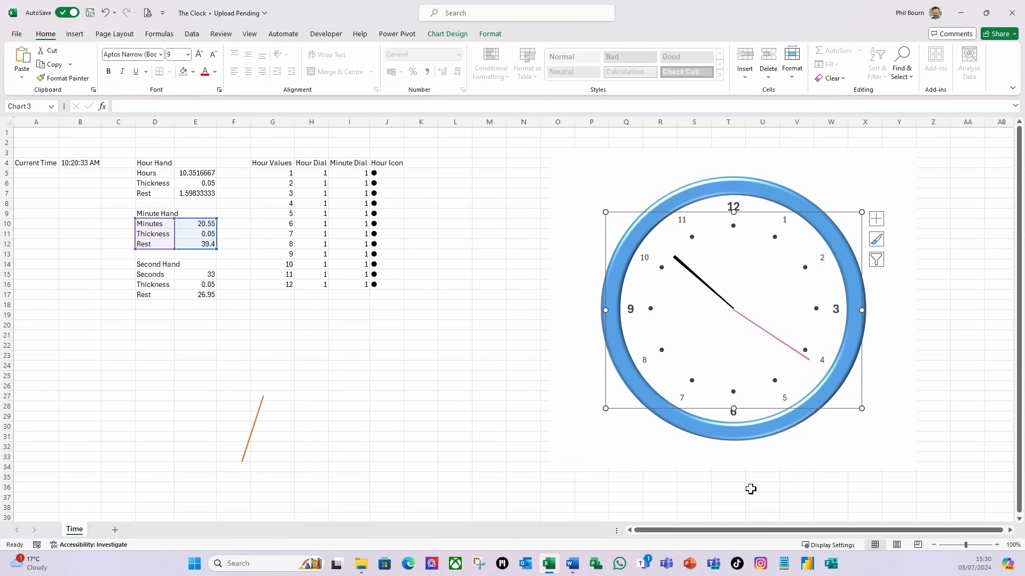
left_click_drag(733, 409, 736, 422)
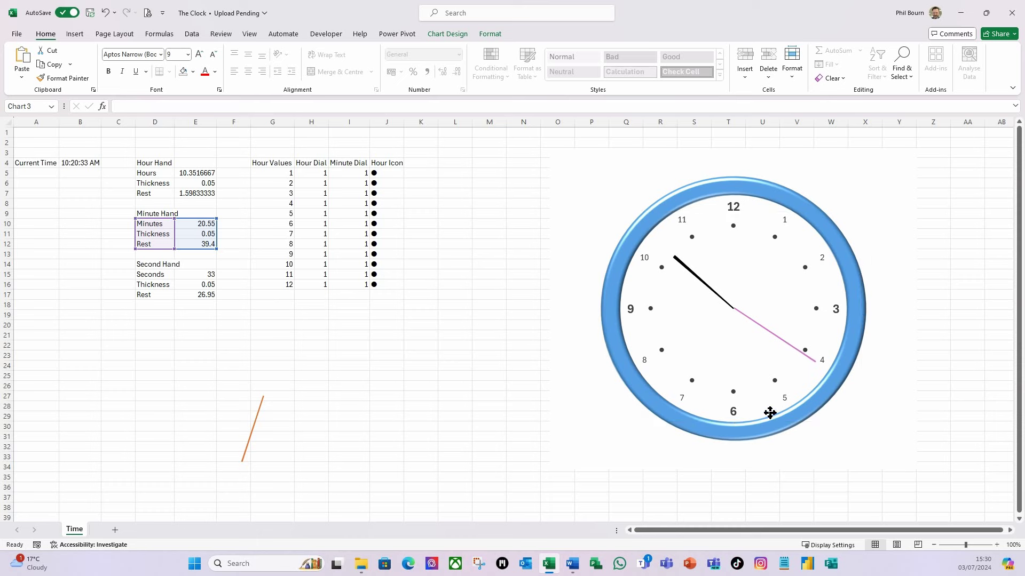
left_click(769, 412)
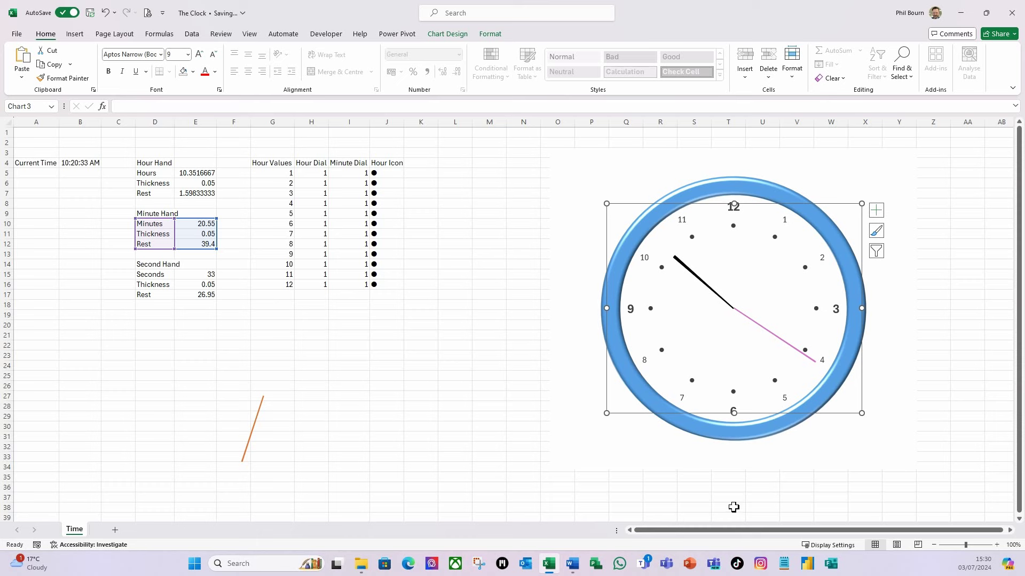
left_click(543, 498)
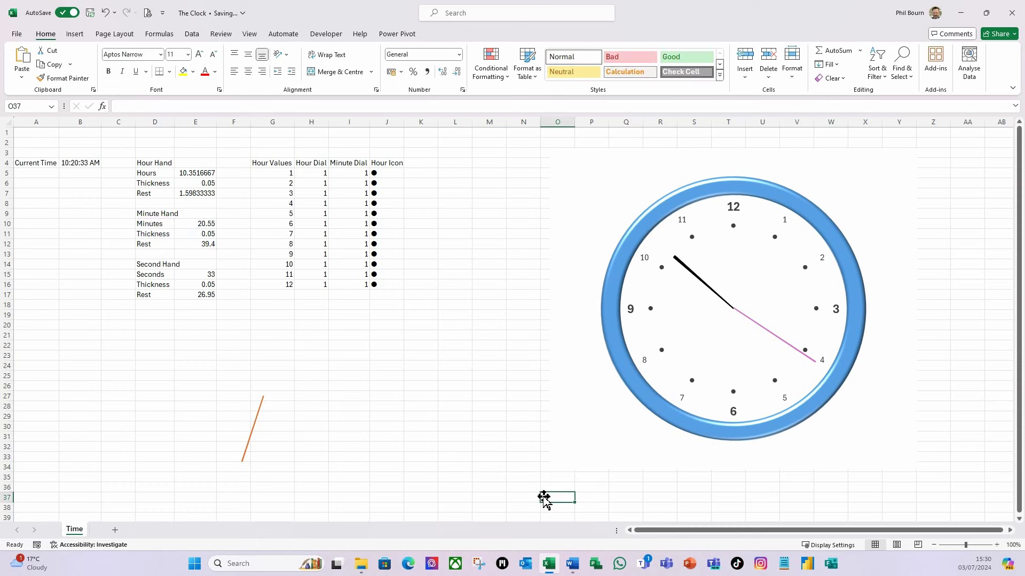
- Place the second hand chart on the clock face, enlarge it so the hand reaches near the rim, and recentre it
left_click(292, 417)
left_click_drag(366, 474, 833, 387)
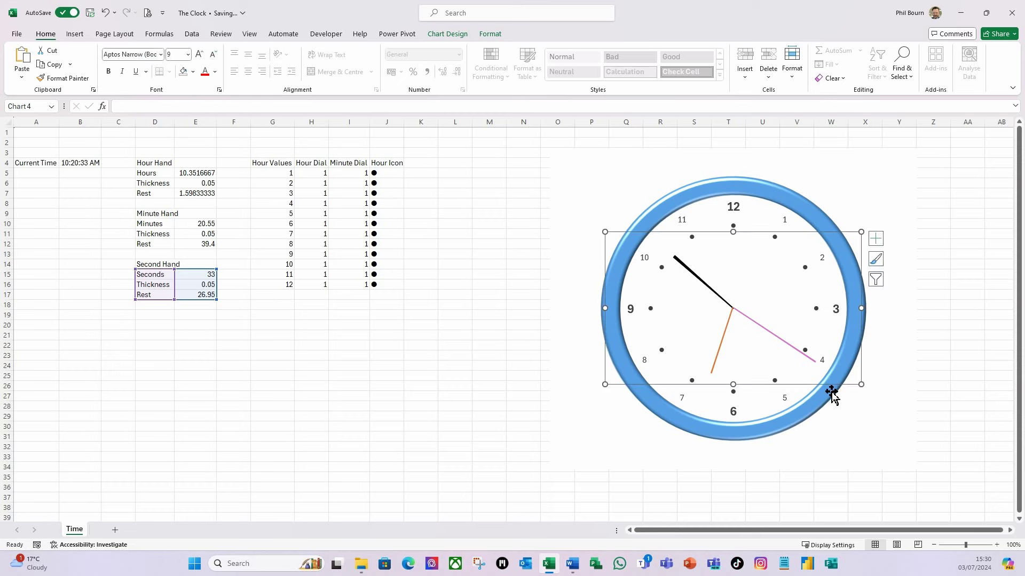
left_click_drag(733, 384, 732, 474)
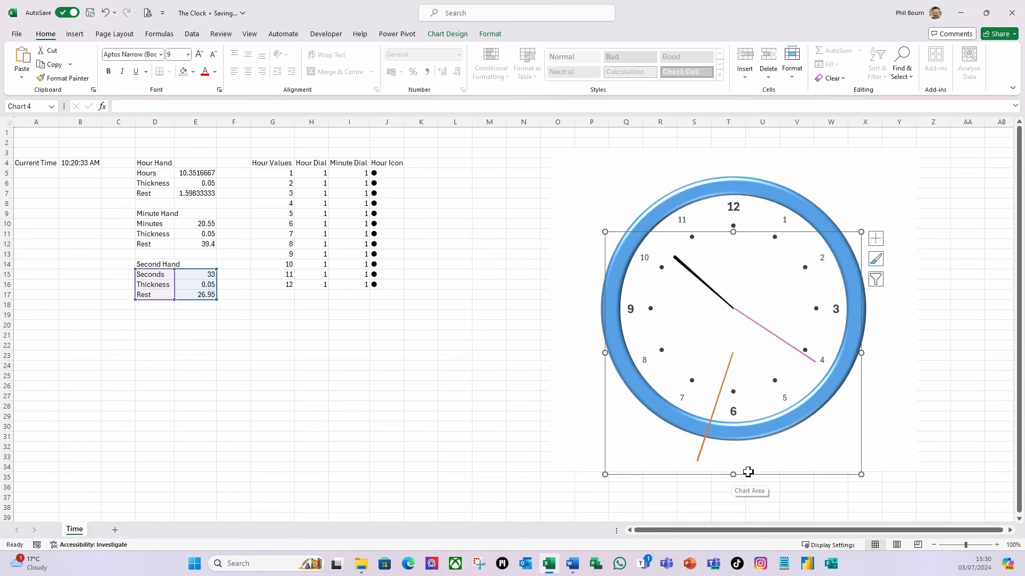
left_click_drag(750, 478, 751, 431)
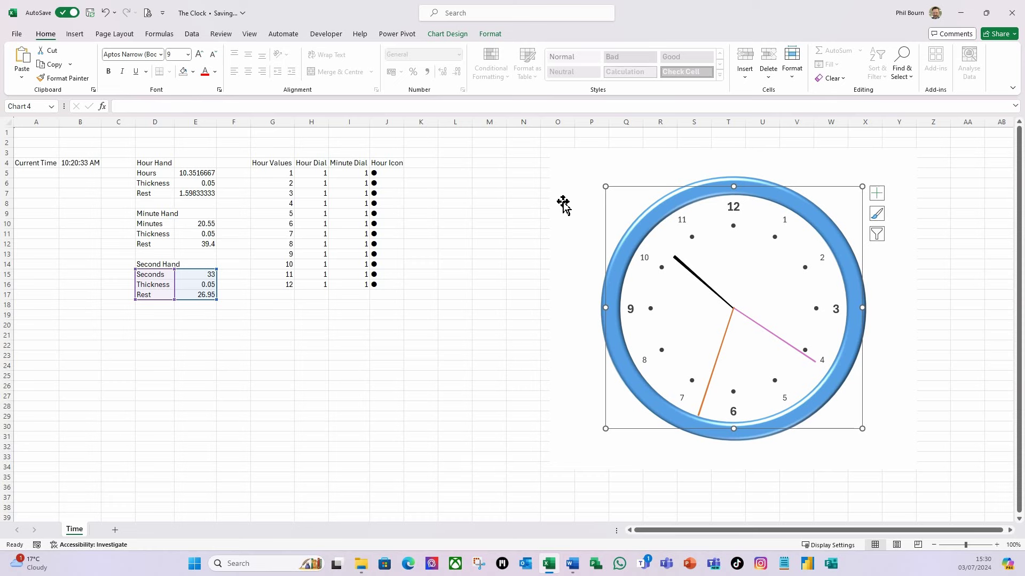
- Select all the clock charts and align them together with Align Centre and Align Middle
key("ctrl+a")
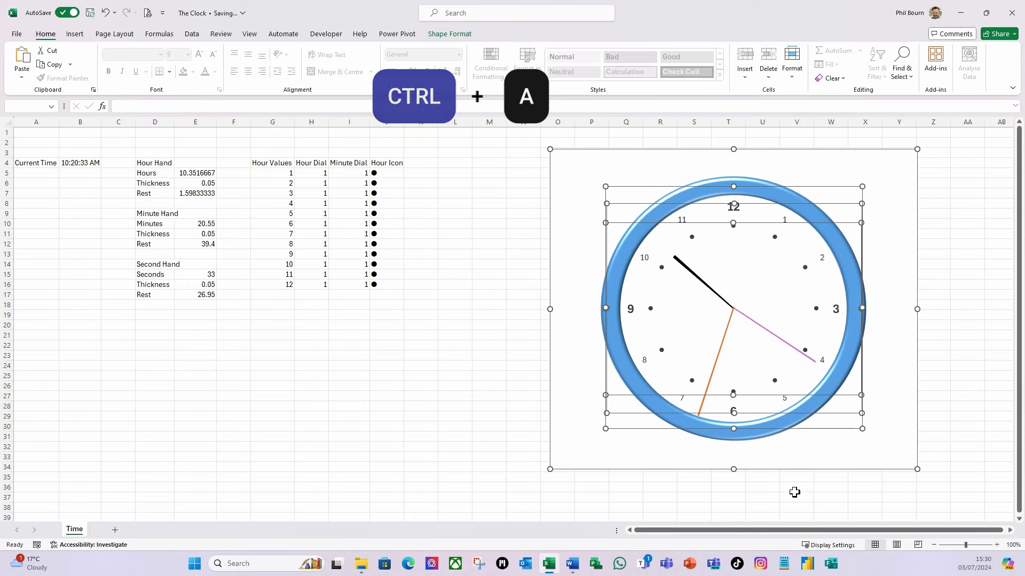
left_click(439, 33)
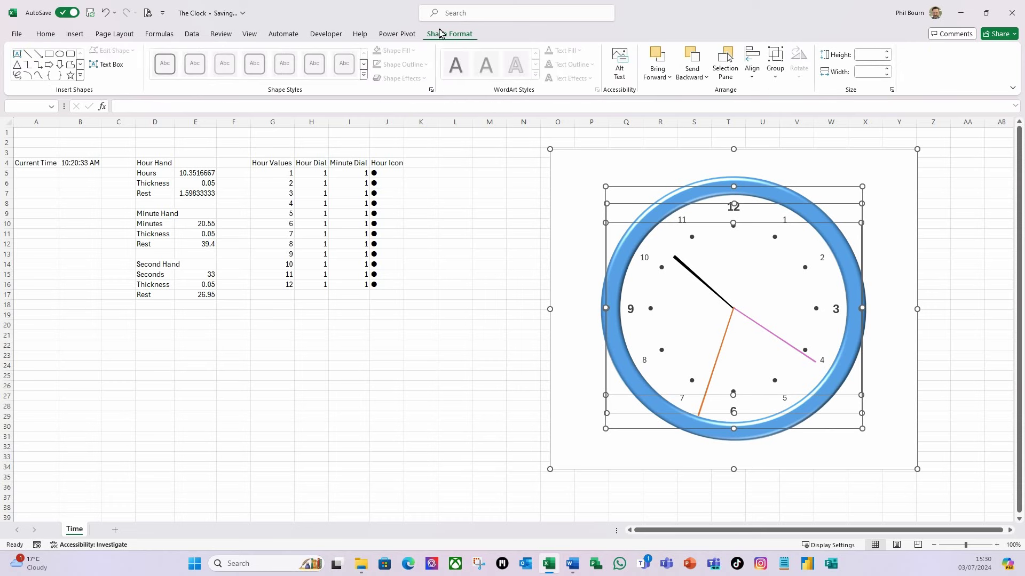
left_click(753, 80)
left_click(764, 115)
left_click(753, 79)
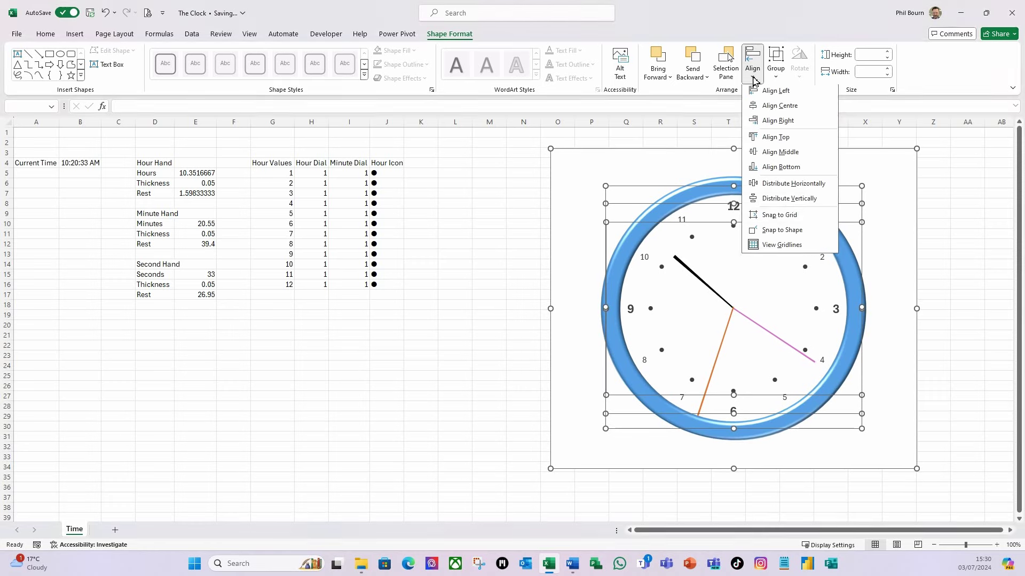
left_click(797, 159)
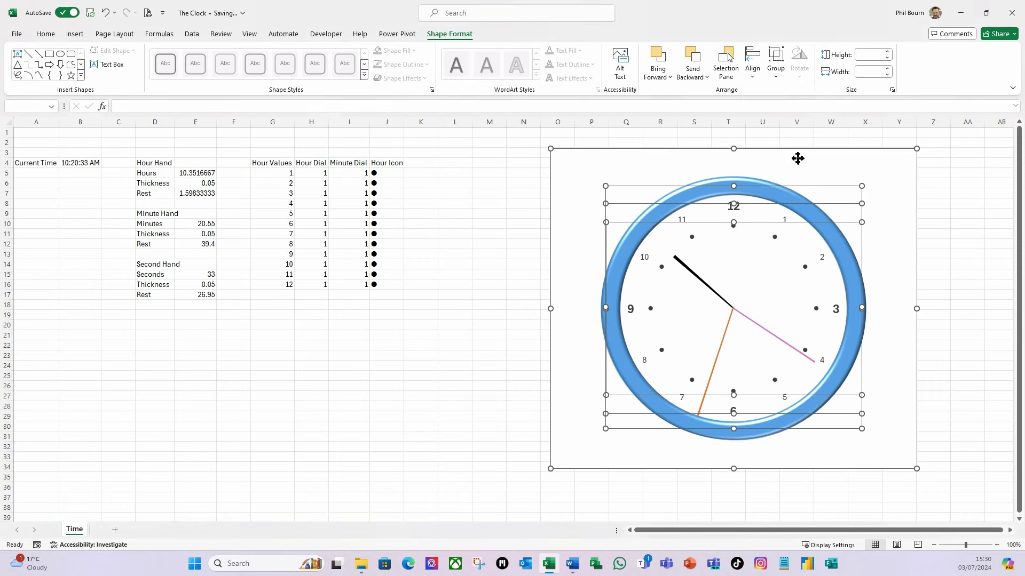
left_click(437, 391)
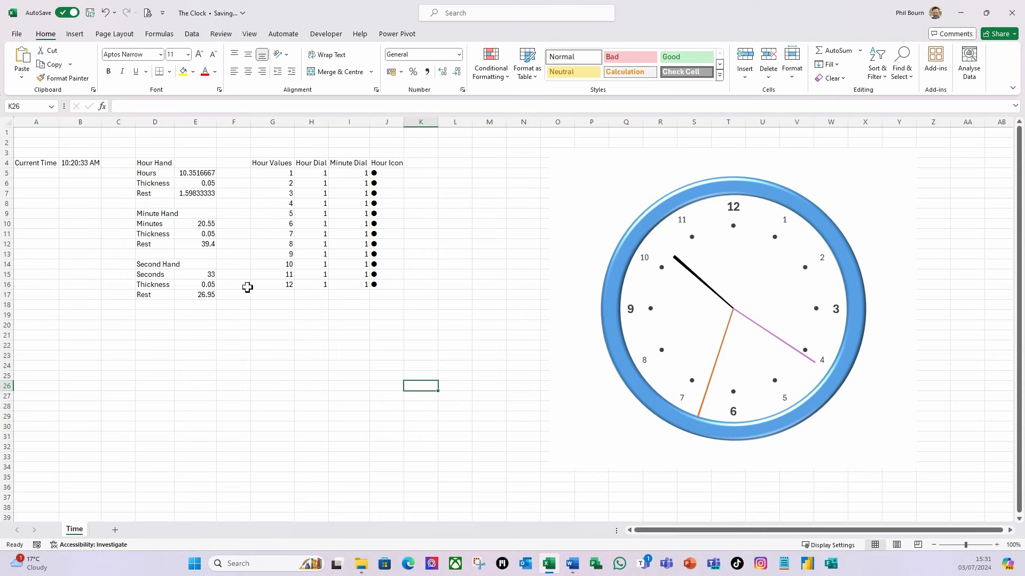
- Try a minute hand thickness of 0.2 in cell E11
left_click(213, 231)
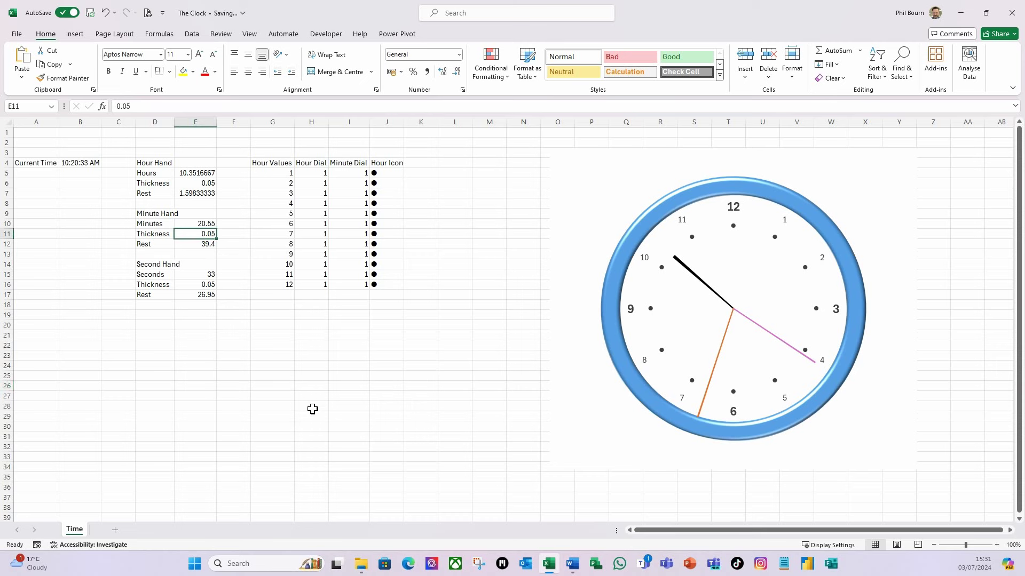
type("0")
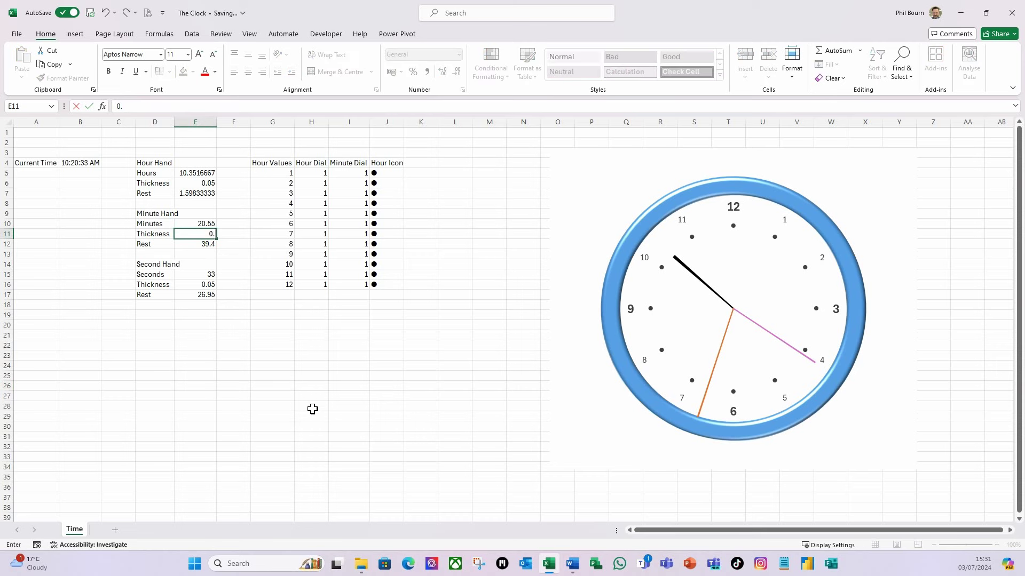
key("Tab")
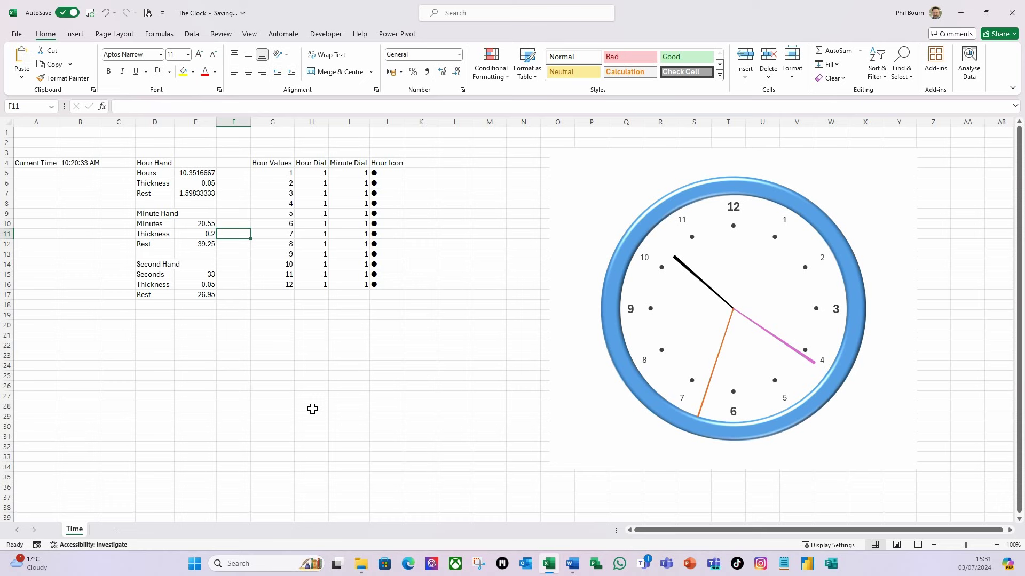
- Set the minute hand thickness in cell E11 to 0.18
left_click(197, 235)
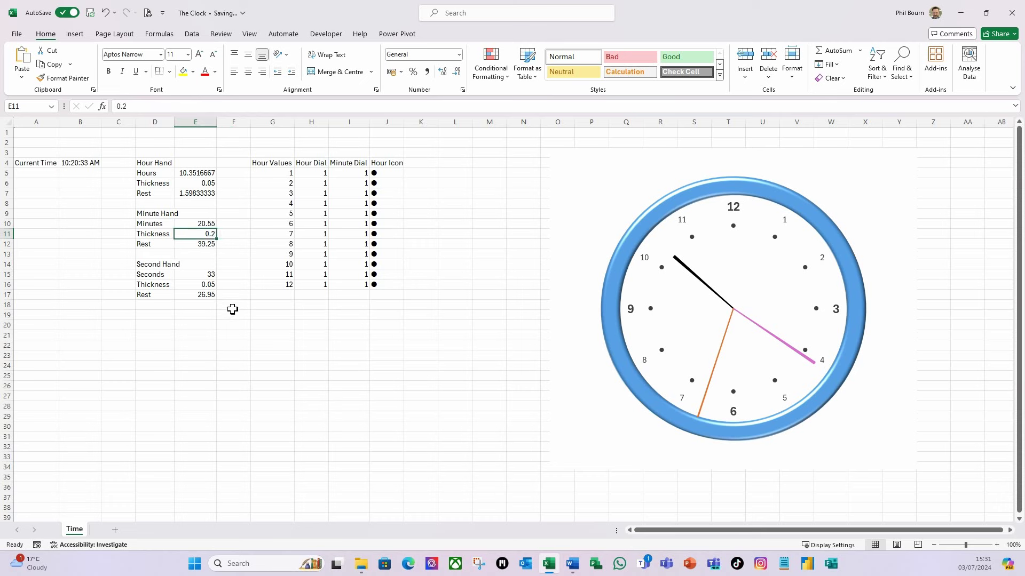
type("0")
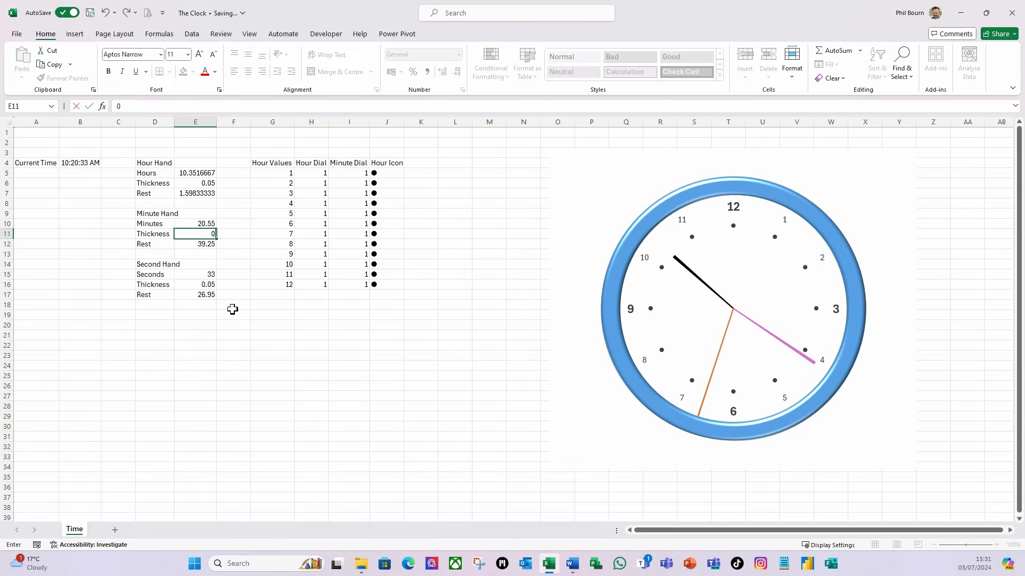
key("Tab")
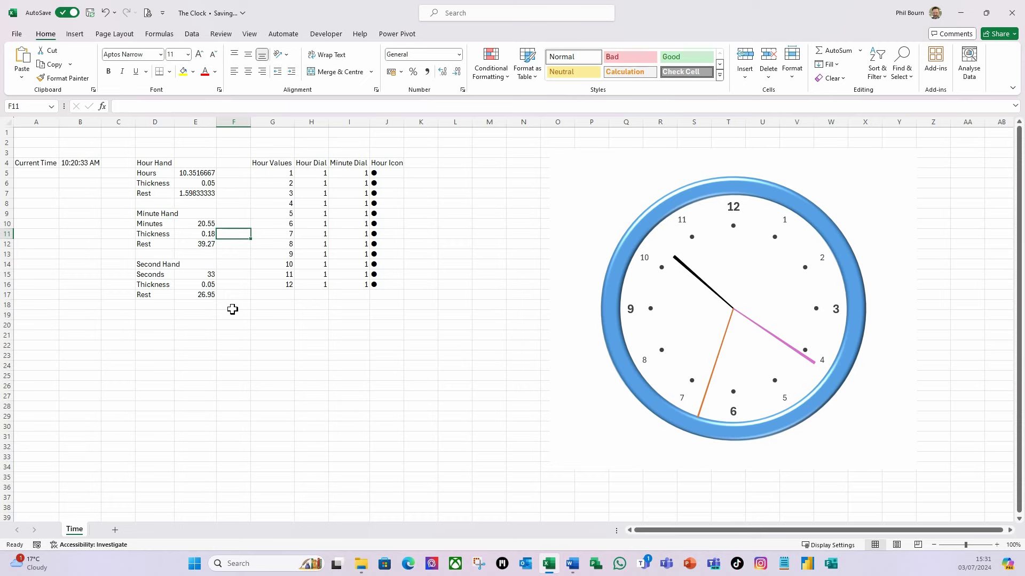
- Set the second hand thickness in cell E16 to 0.1
left_click(198, 286)
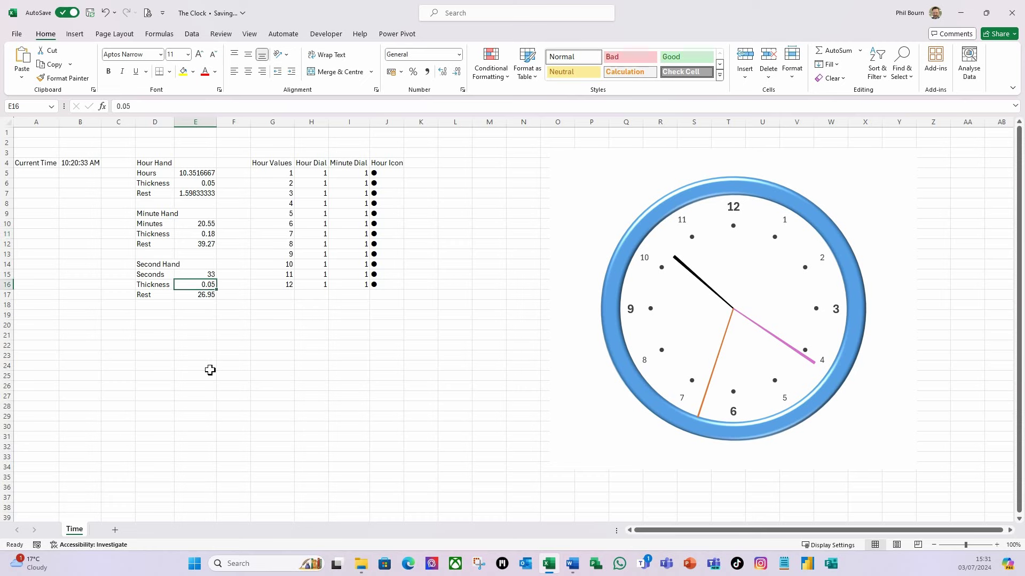
type("0")
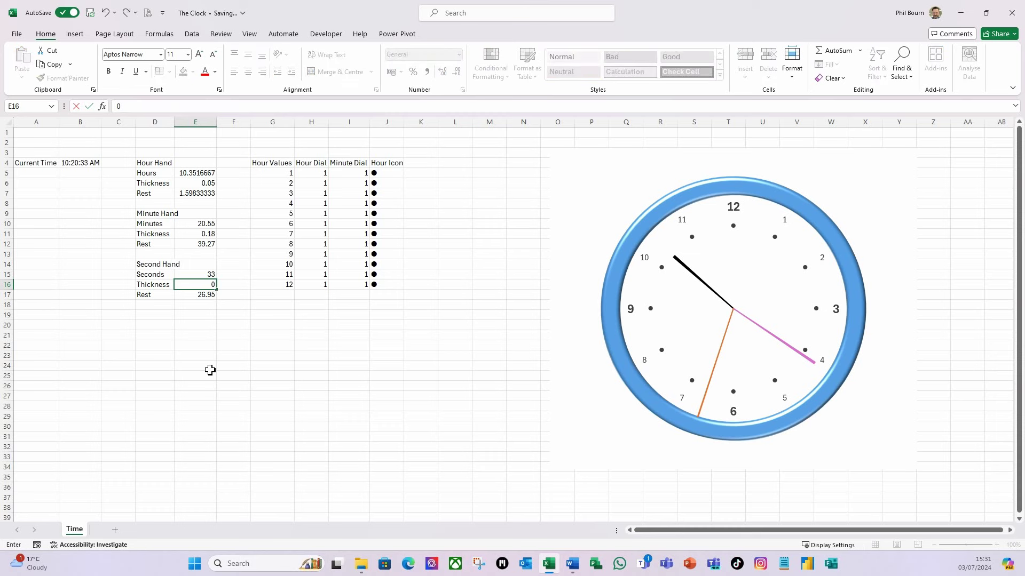
key("Tab")
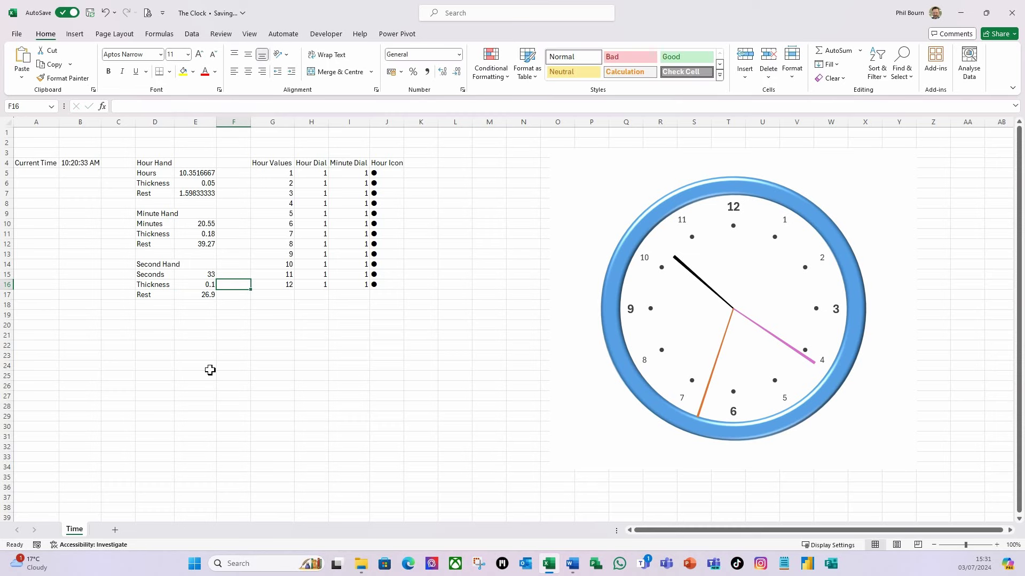
left_click(523, 389)
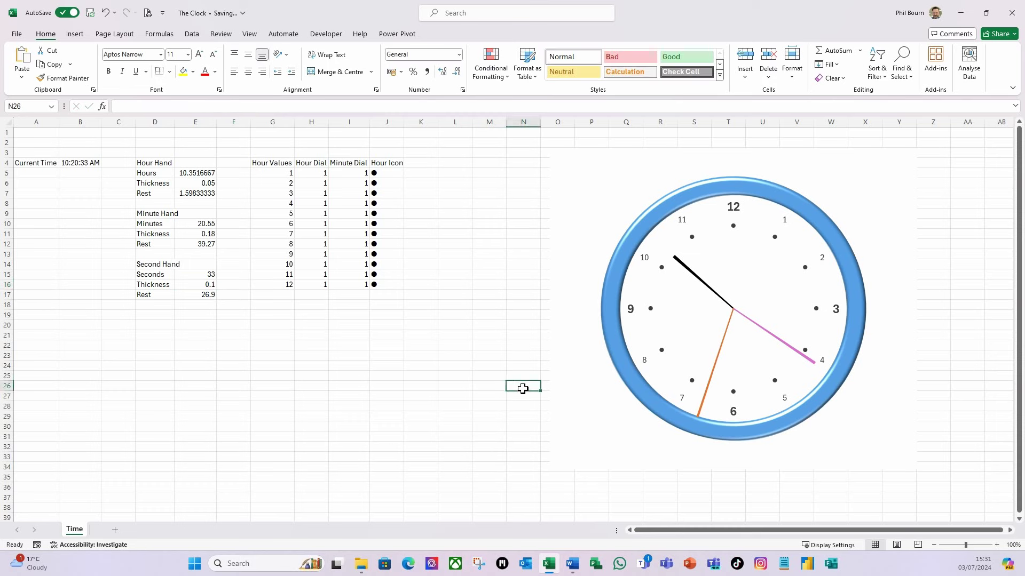
left_click(347, 409)
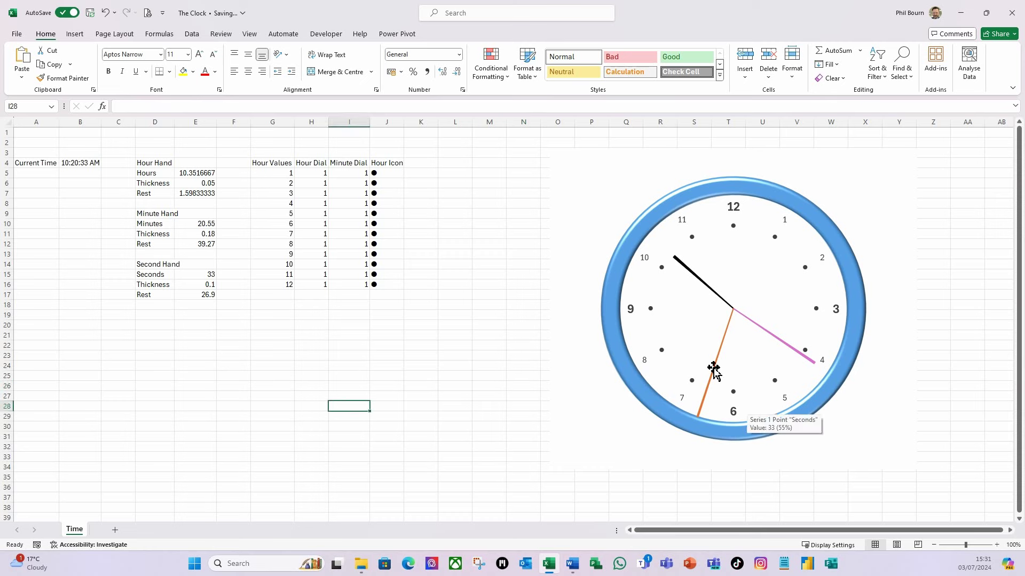
- Draw an oval shape about 1.98 cm high and 1.8 cm wide in the empty cells below the Hour Icon column
mouse_move(741, 320)
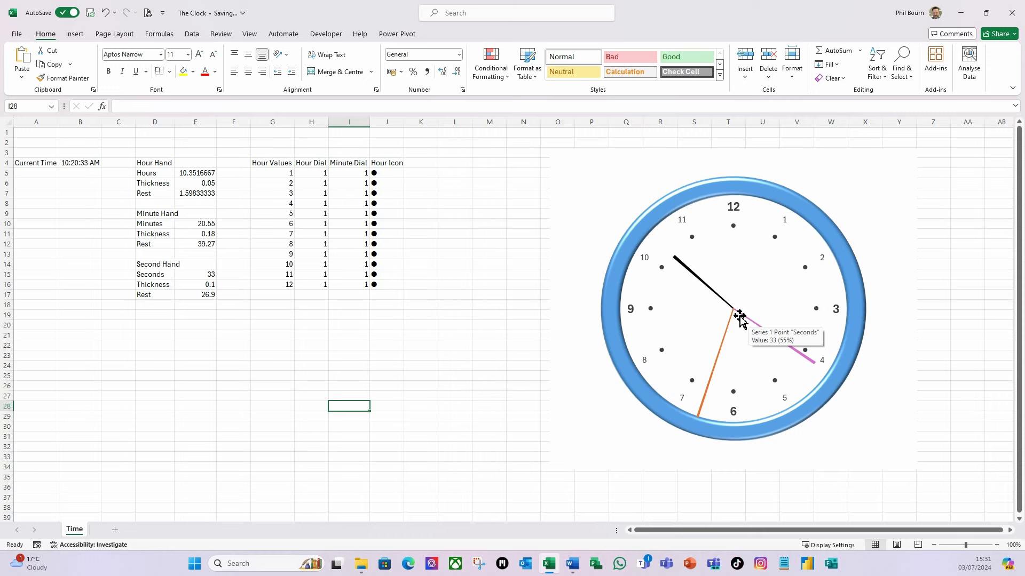
left_click(77, 35)
left_click(158, 58)
left_click(201, 109)
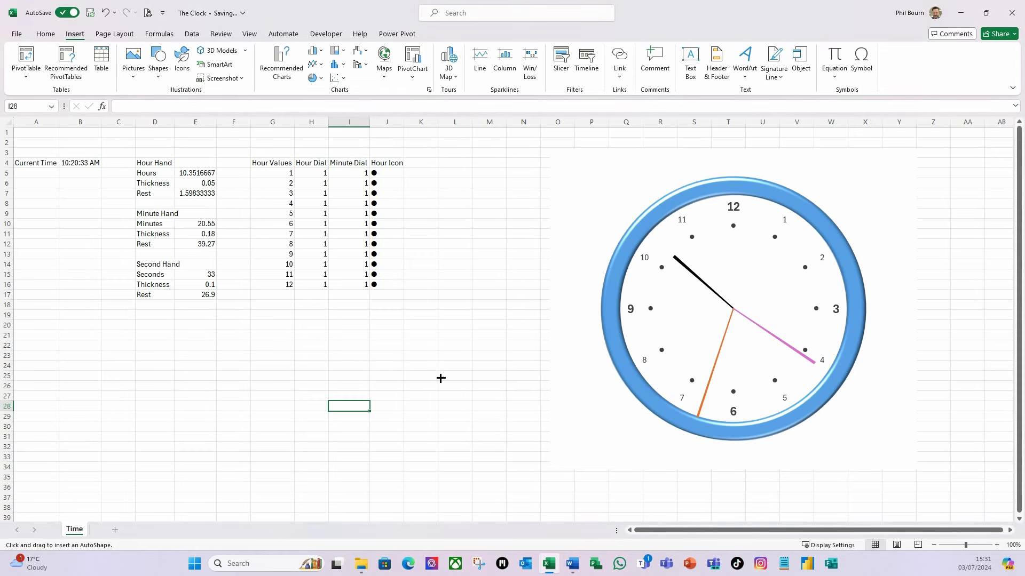
left_click_drag(410, 358, 445, 396)
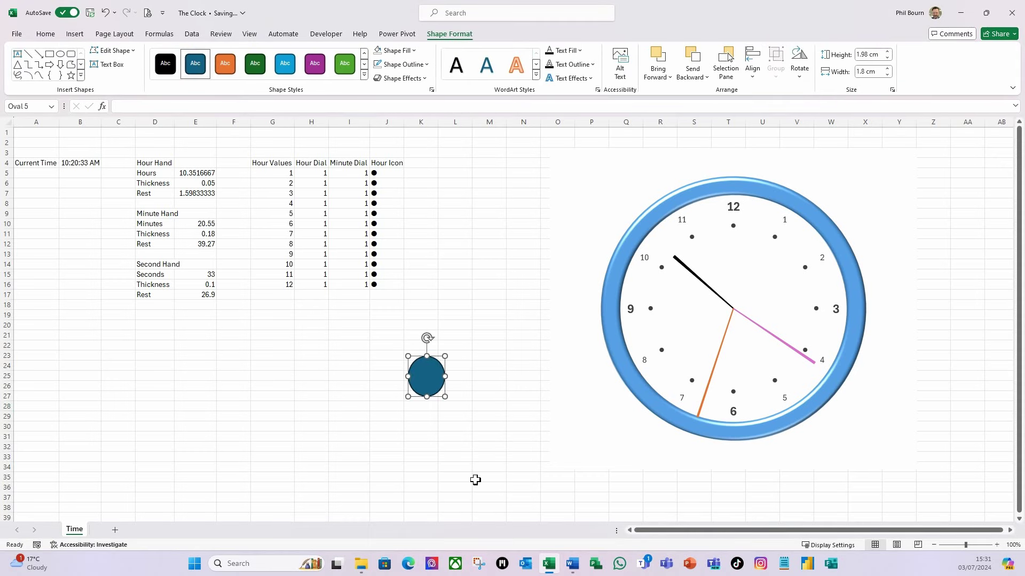
- Set both the height and the width of the oval to 1 cm
left_click(867, 56)
type("1")
key("Tab")
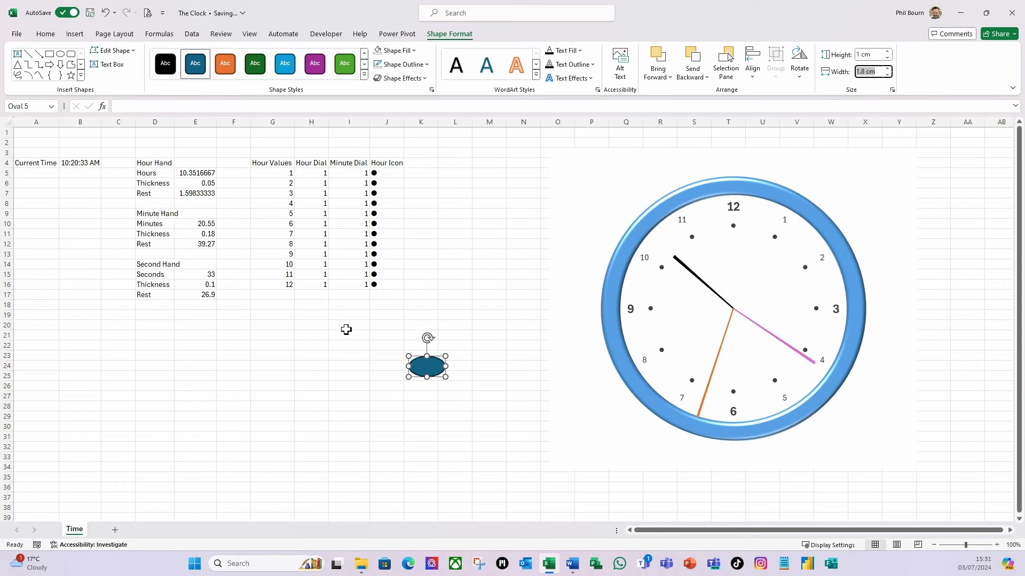
type("1")
key("Return")
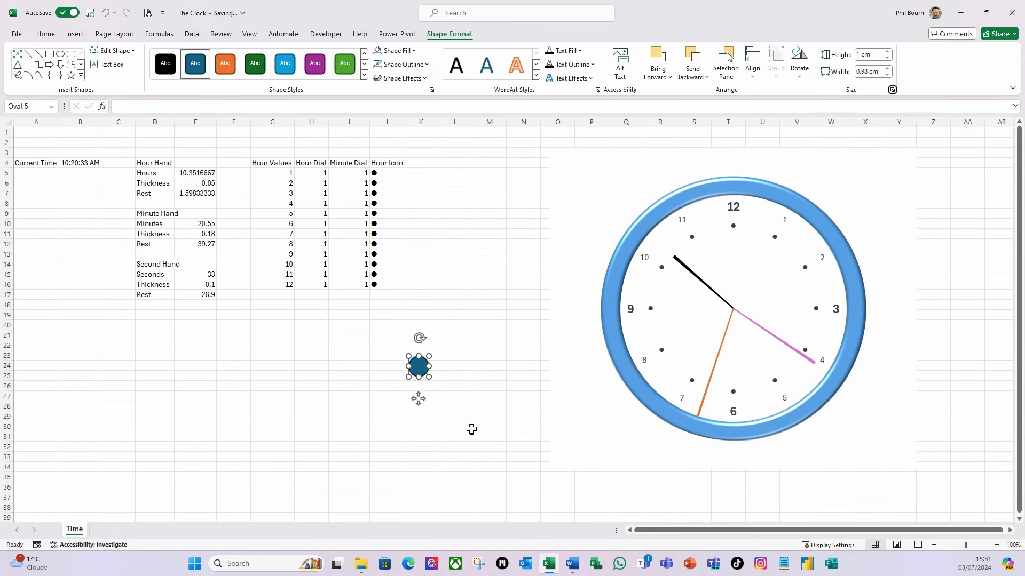
- Apply the Coloured Fill – Turquoise, Accent 4 style and a preset shape effect to the small circle
left_click(291, 68)
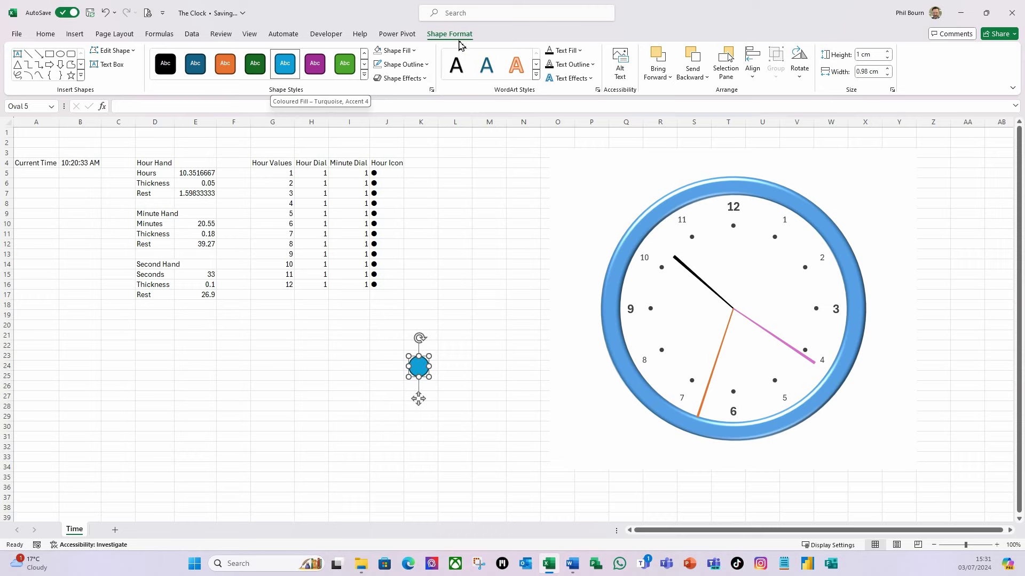
left_click(427, 82)
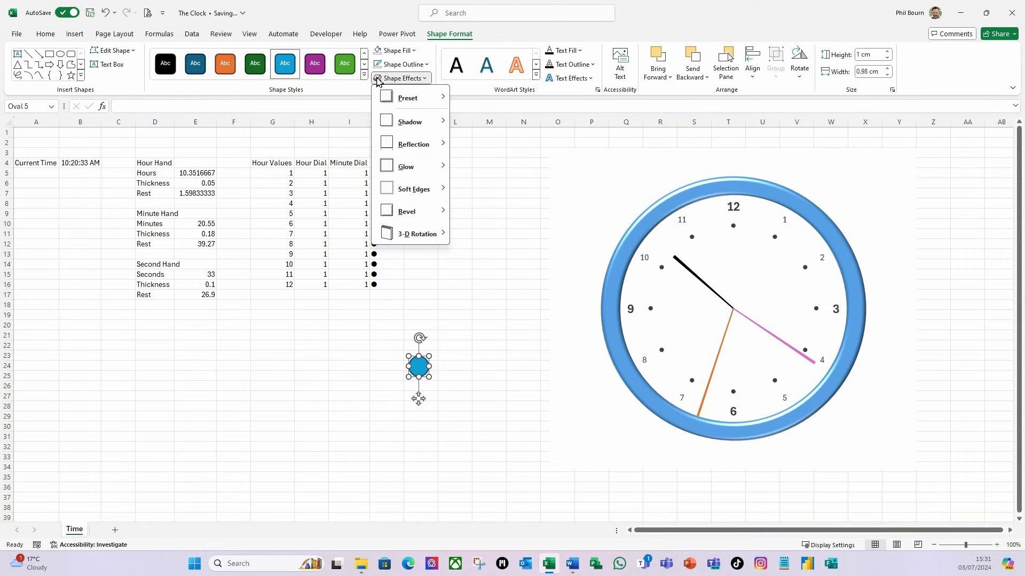
mouse_move(441, 99)
left_click(468, 170)
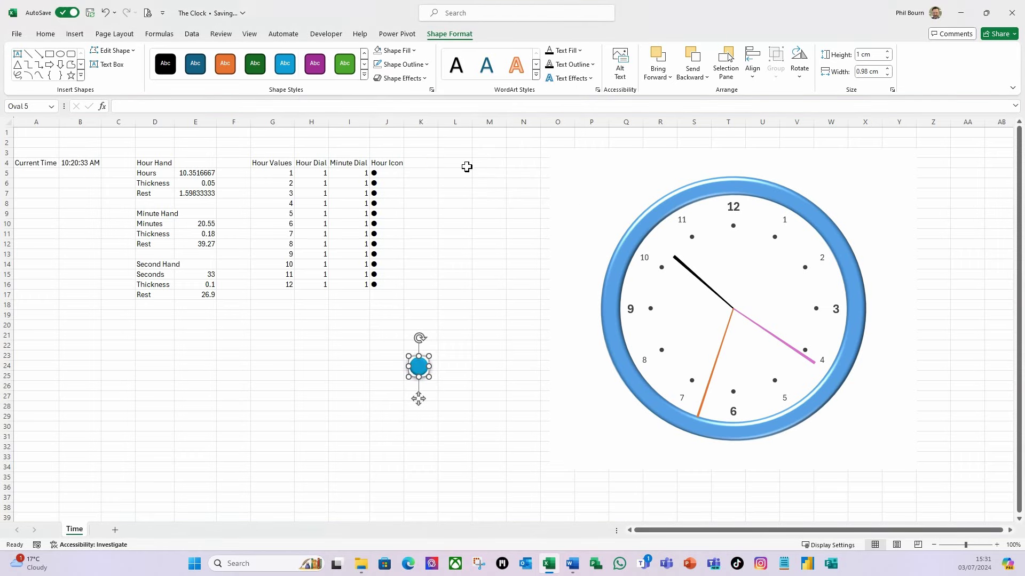
- Move the circle onto the middle of the clock and align all clock objects with Align Centre and Align Middle
left_click_drag(420, 399, 734, 343)
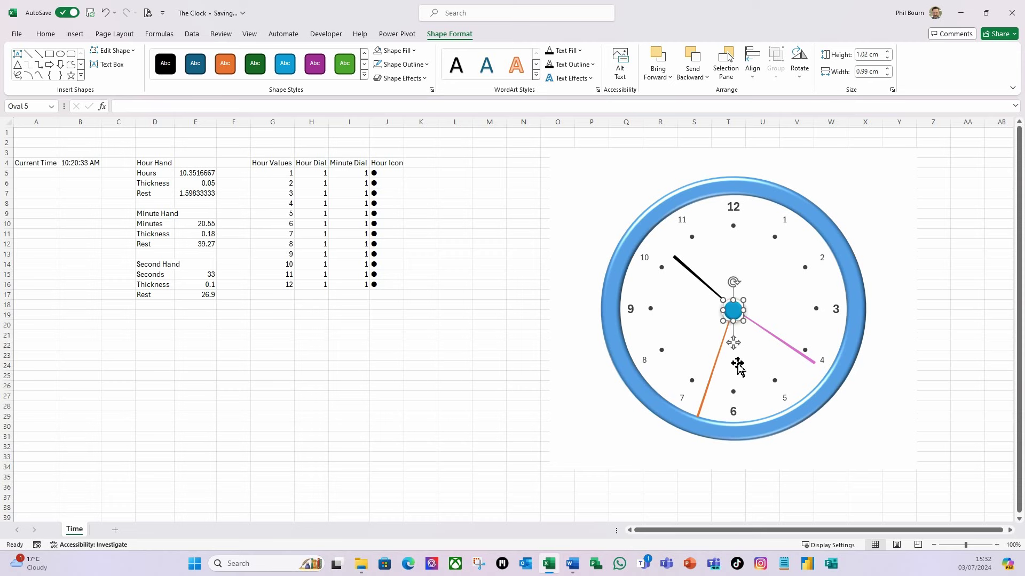
key("ctrl+a")
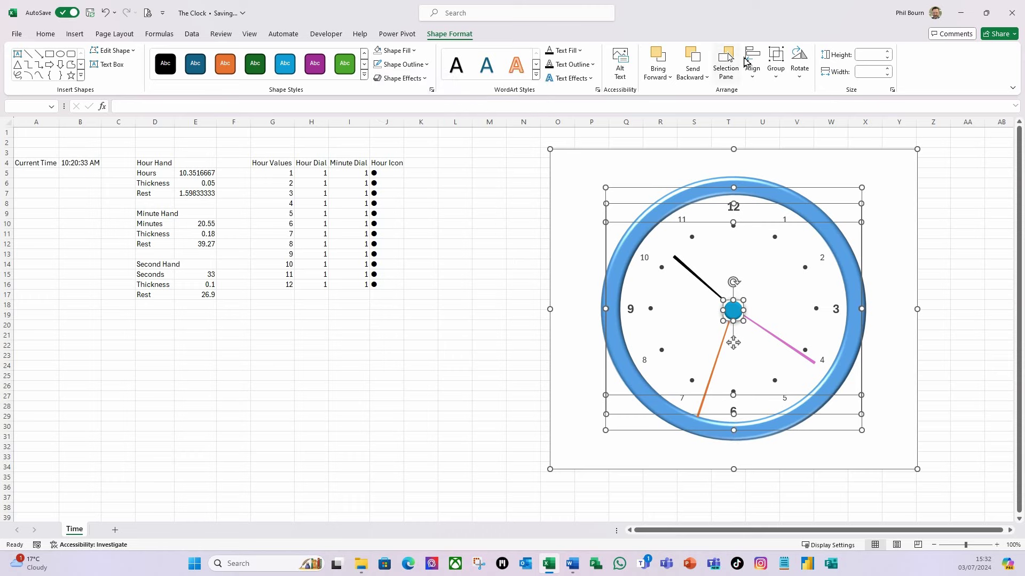
left_click(755, 76)
left_click(775, 110)
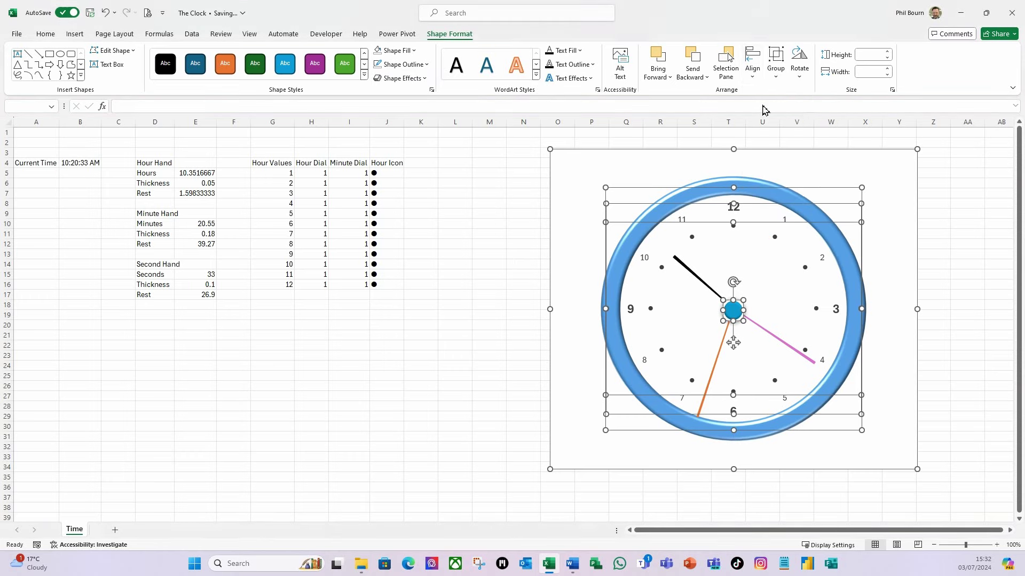
left_click(752, 67)
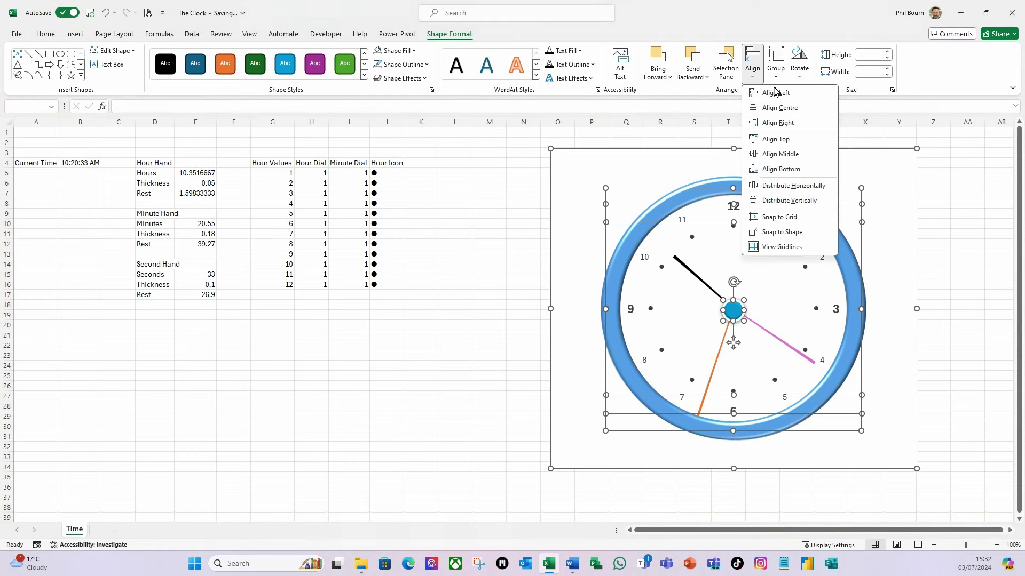
left_click(781, 159)
left_click(422, 430)
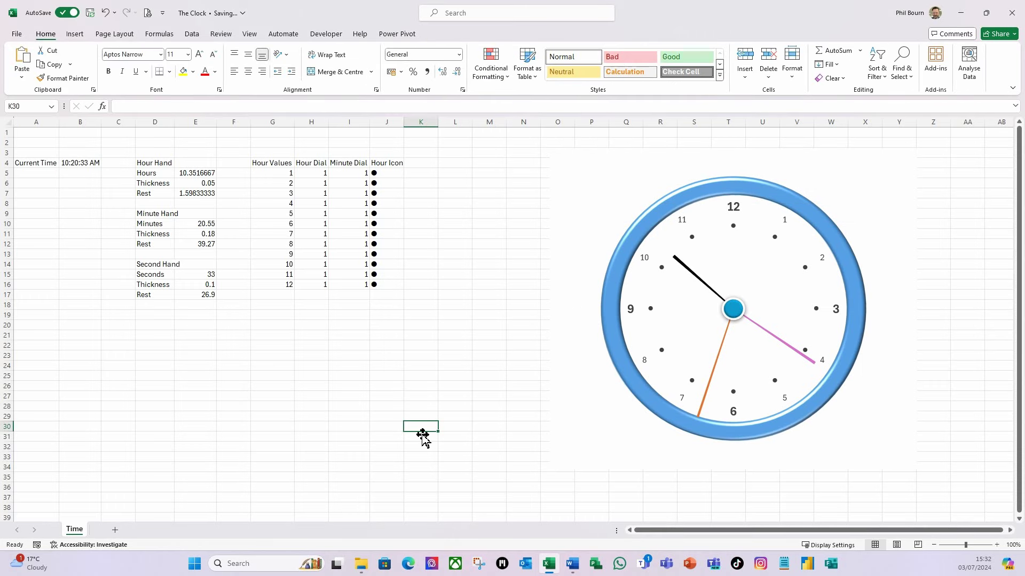
- Test the clock with a current time of 12:20:24 PM in cell B4
left_click(78, 162)
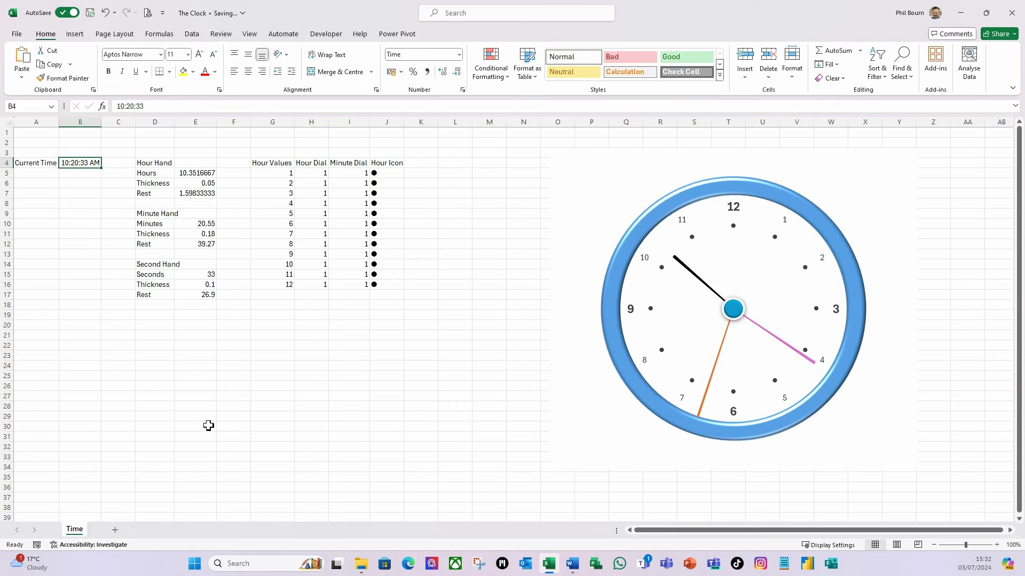
type("12")
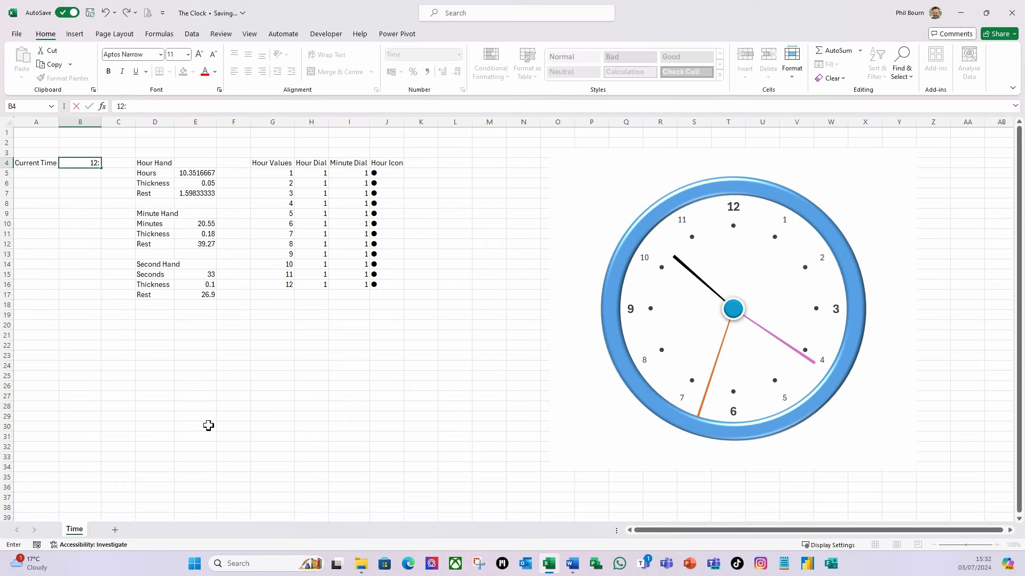
type(":20:24 pm")
key("Return")
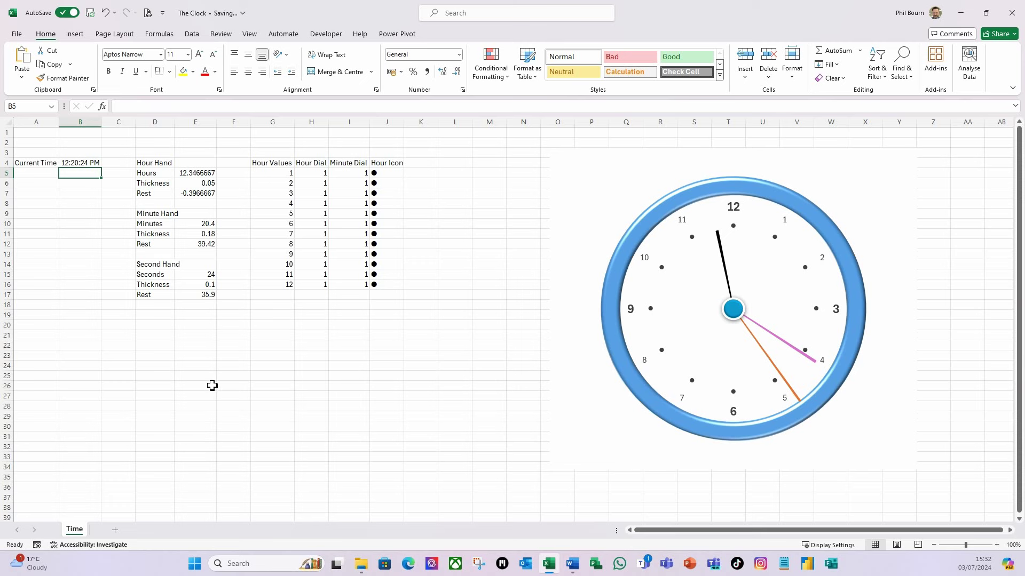
- Test the clock with a current time of 12:24:33 AM in cell B4
mouse_move(724, 261)
left_click(72, 164)
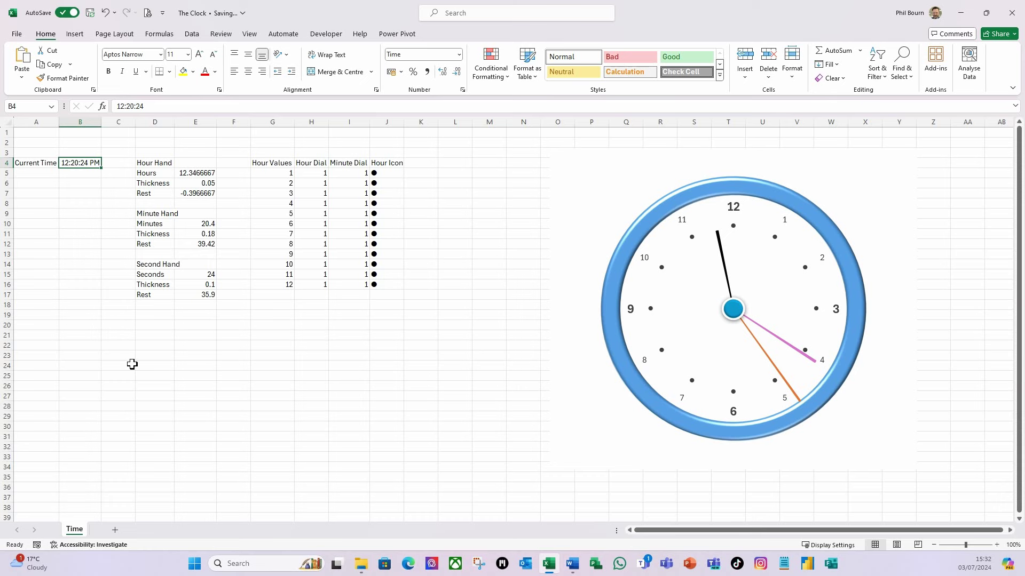
type("12:24")
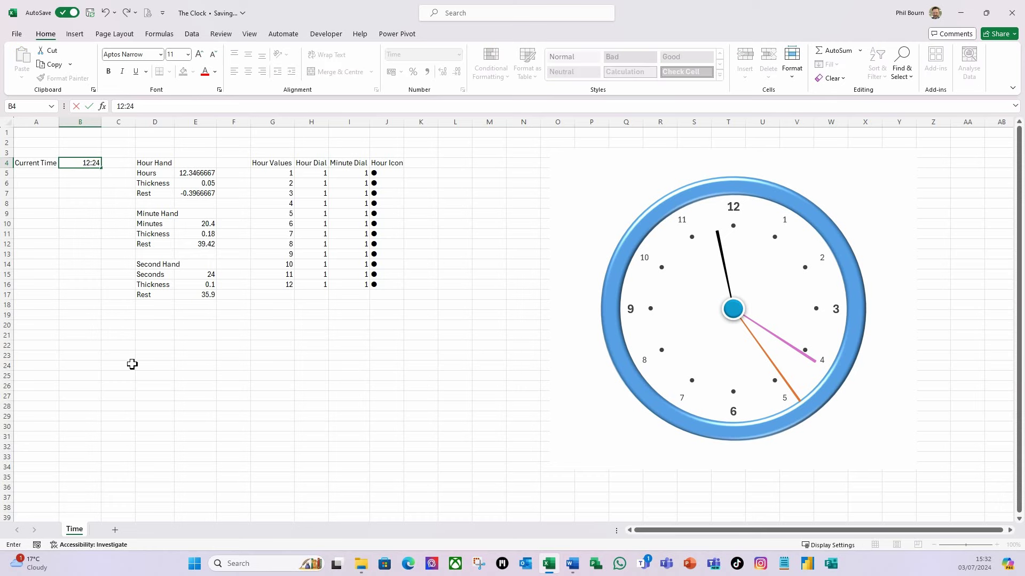
type(":33 am")
key("Return")
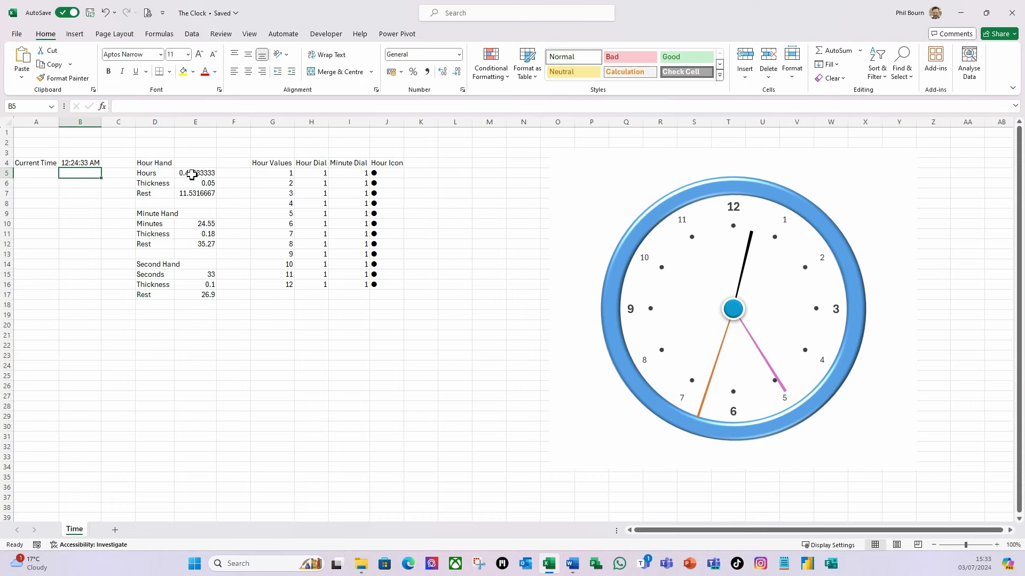
- Start an outer IF around the Hours formula in cell E5, using HOUR(B4)<>12 as its logical test
left_click(189, 175)
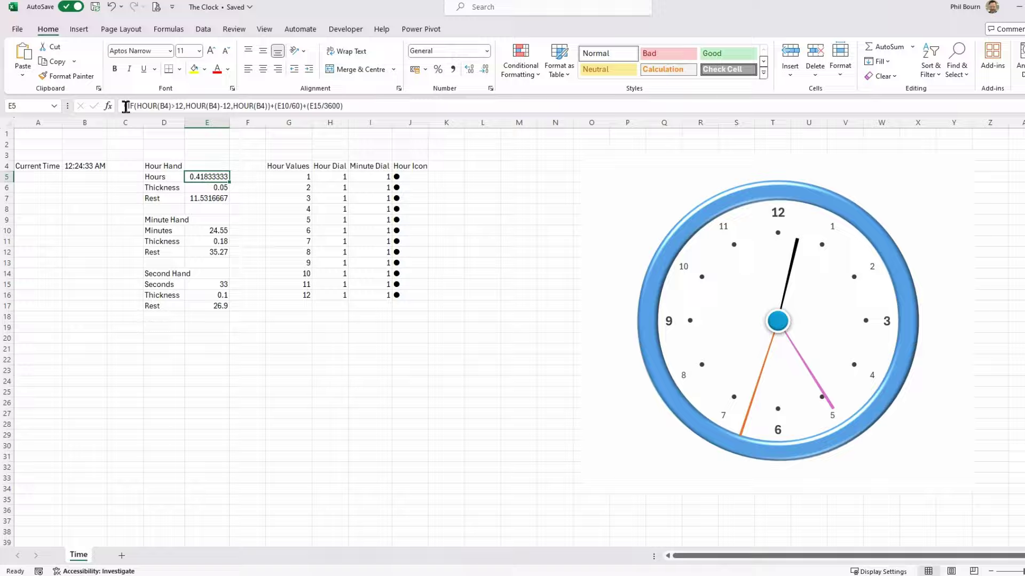
left_click(158, 111)
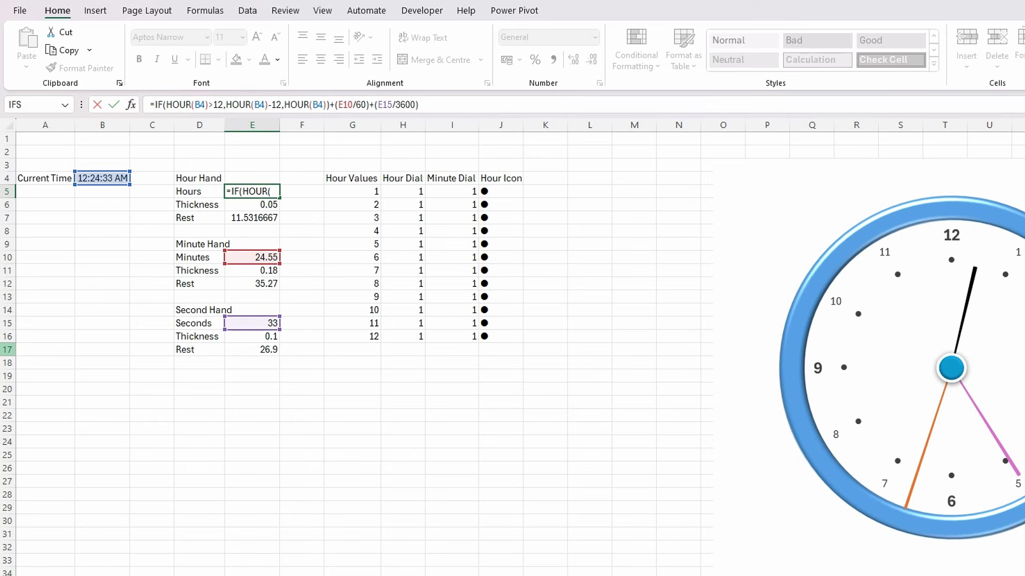
type("if(")
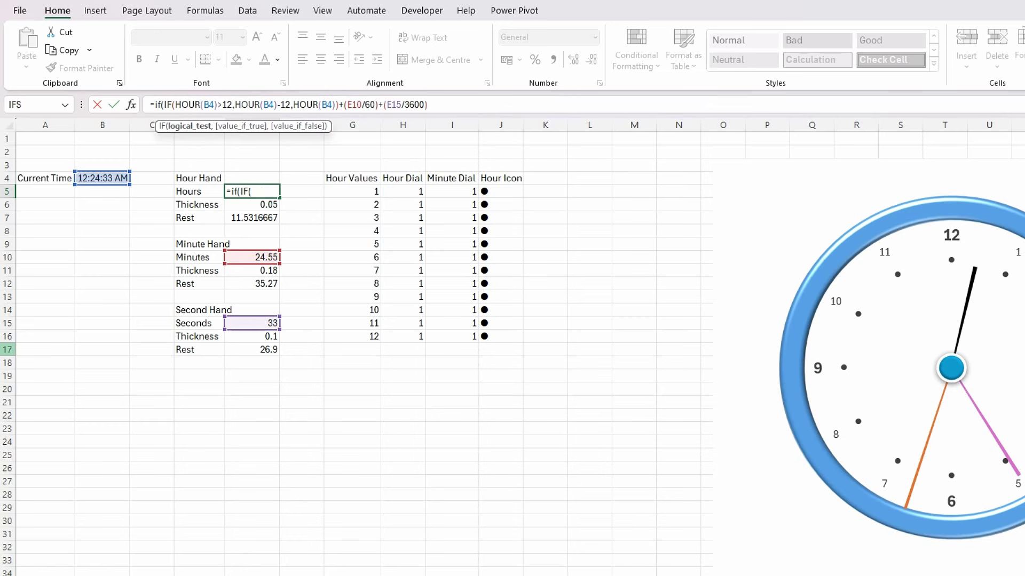
type("hour")
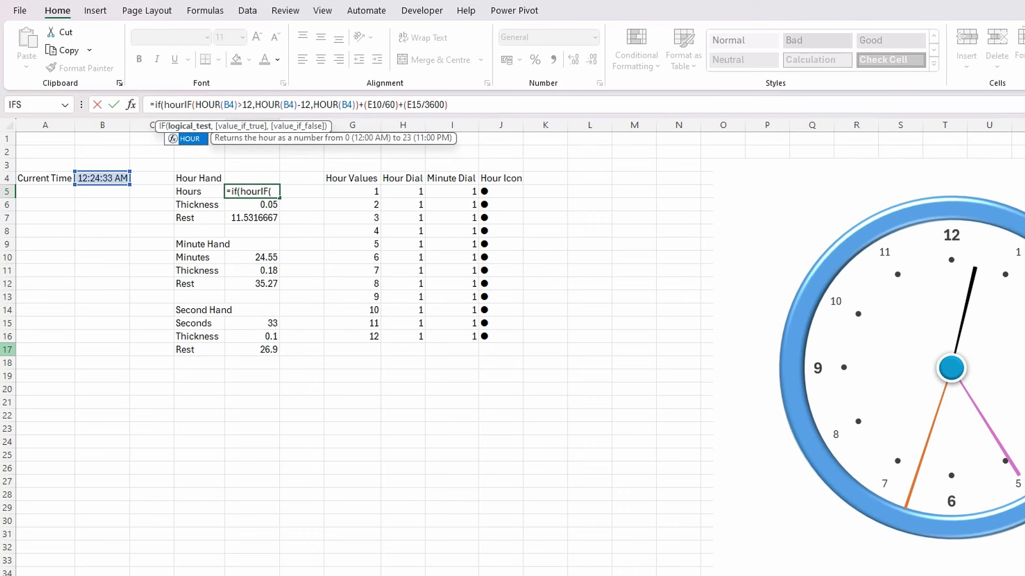
type("(")
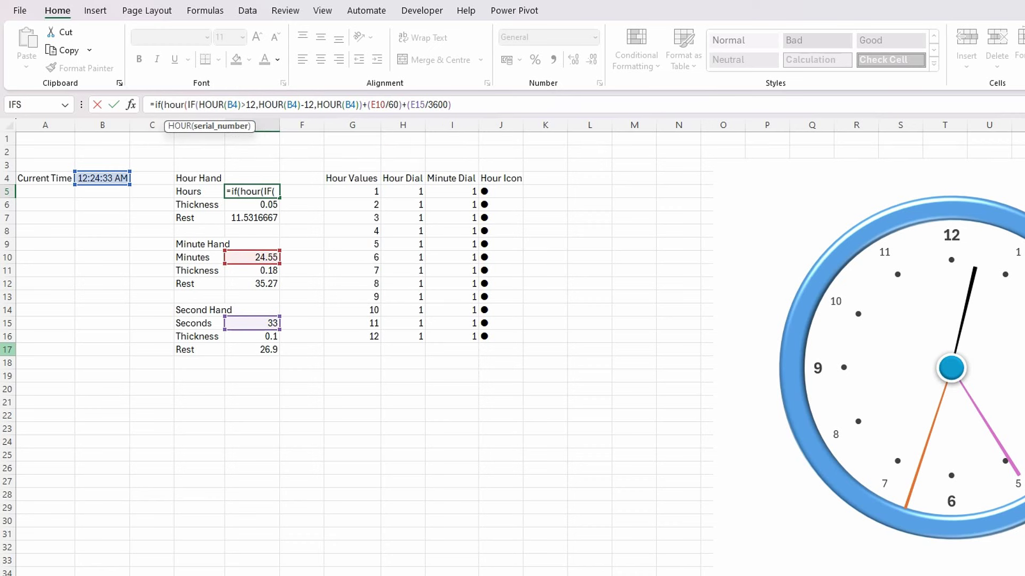
left_click(107, 178)
type(")")
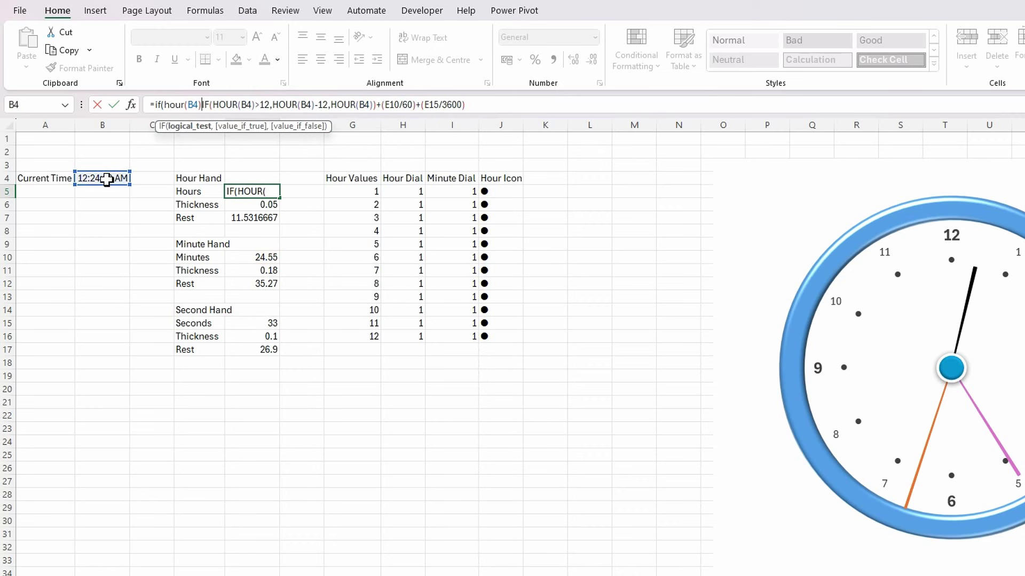
type("<>")
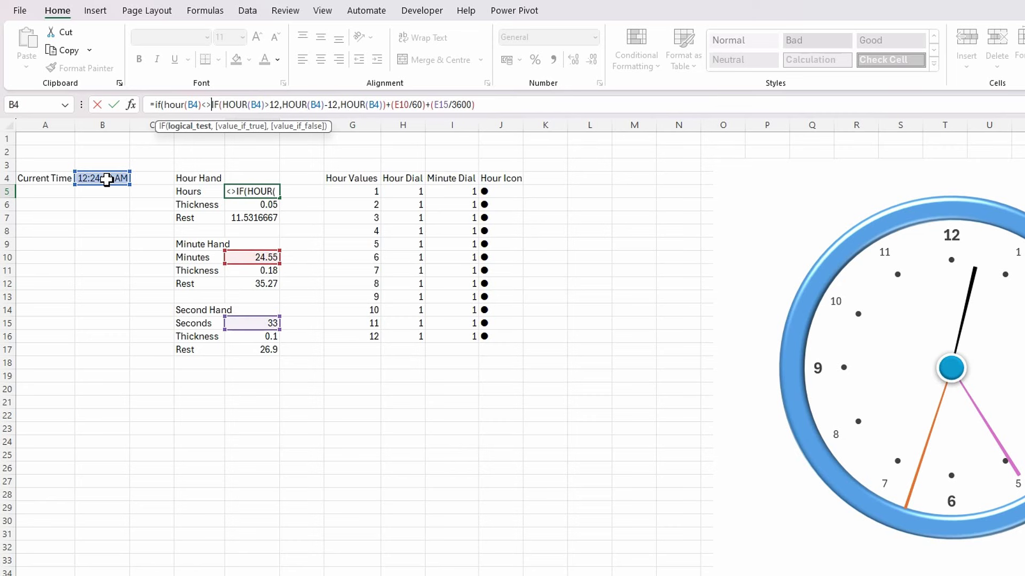
type("12,")
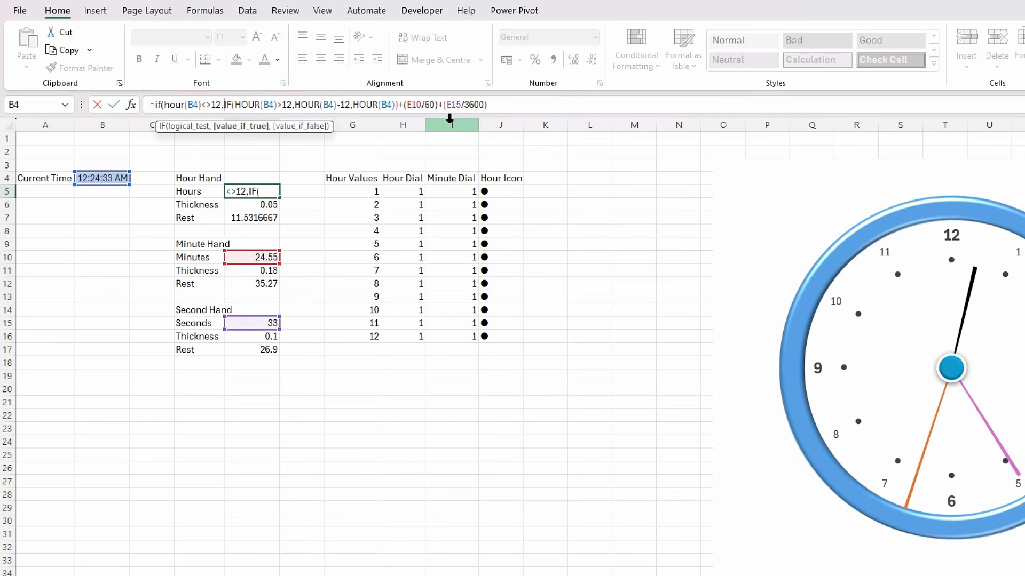
left_click(439, 105)
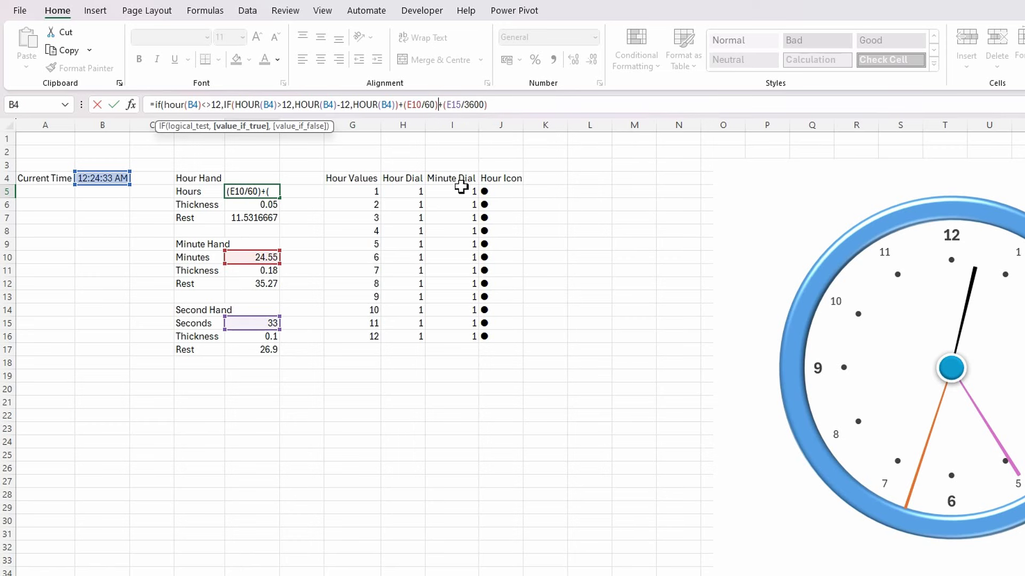
type(",")
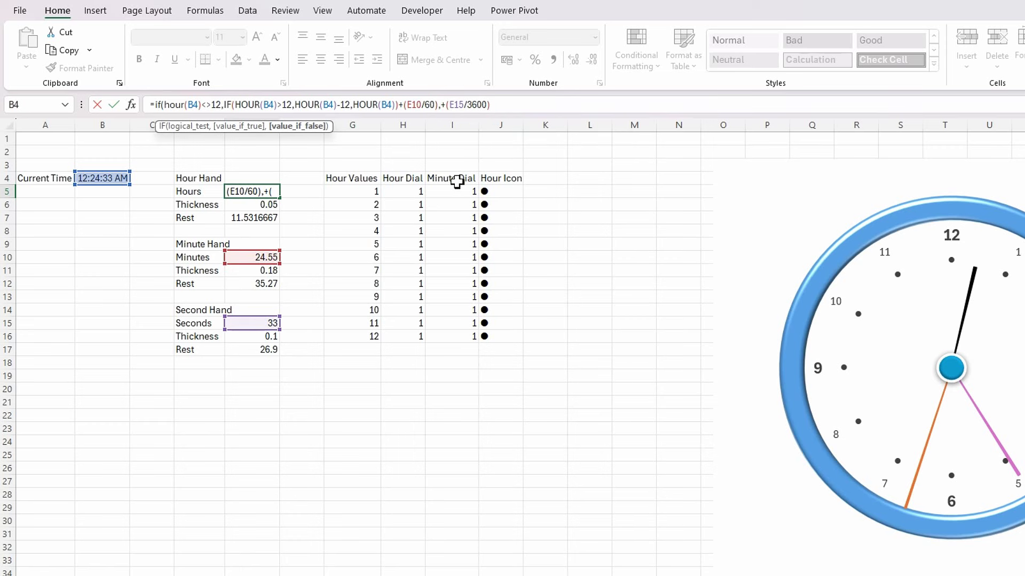
type("0)")
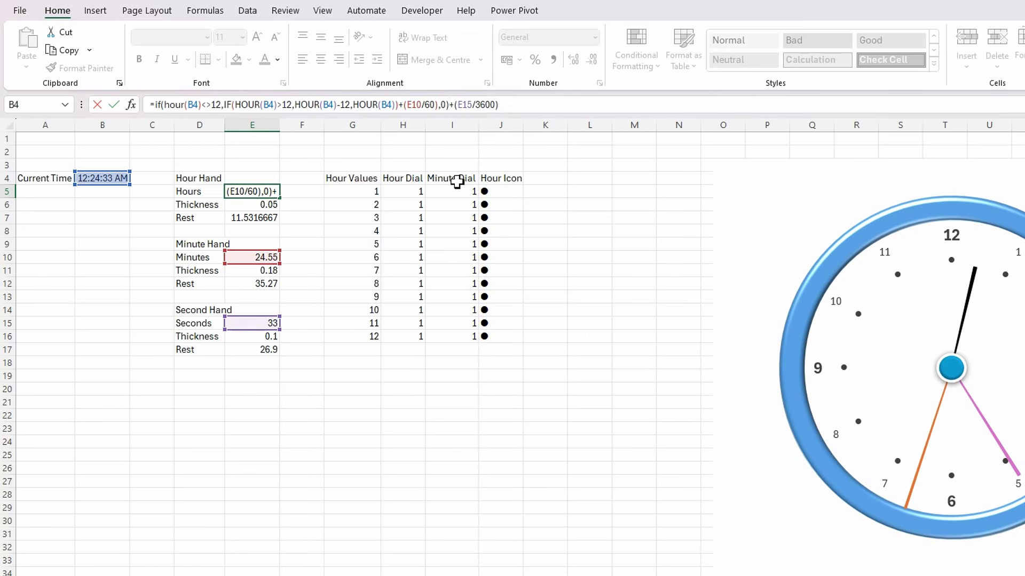
key("BackSpace")
key("BackSpace")
key("BackSpace")
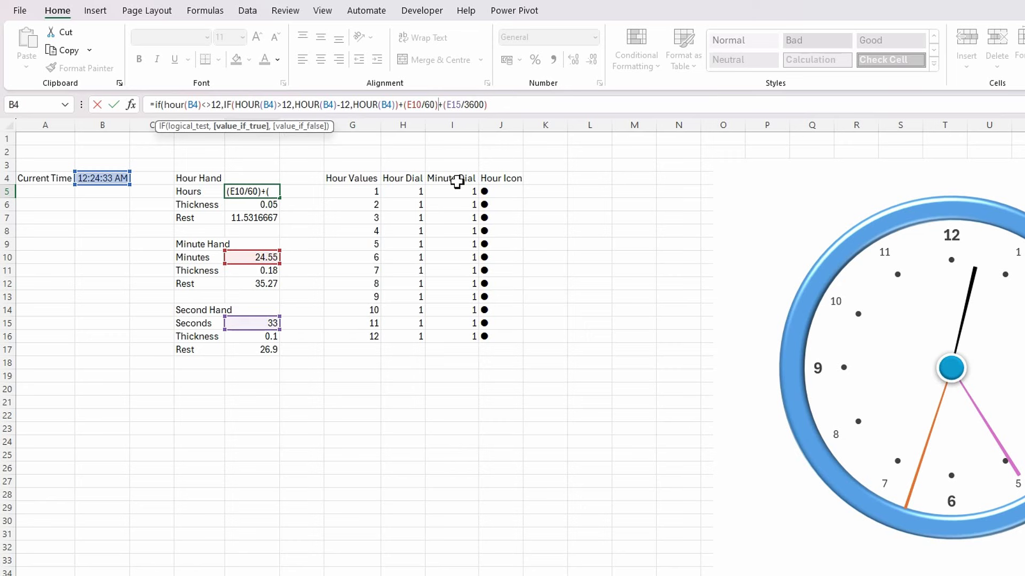
- Close the outer IF in the Hours formula with 0 as its false value, just before +(E10/60)
left_click(398, 105)
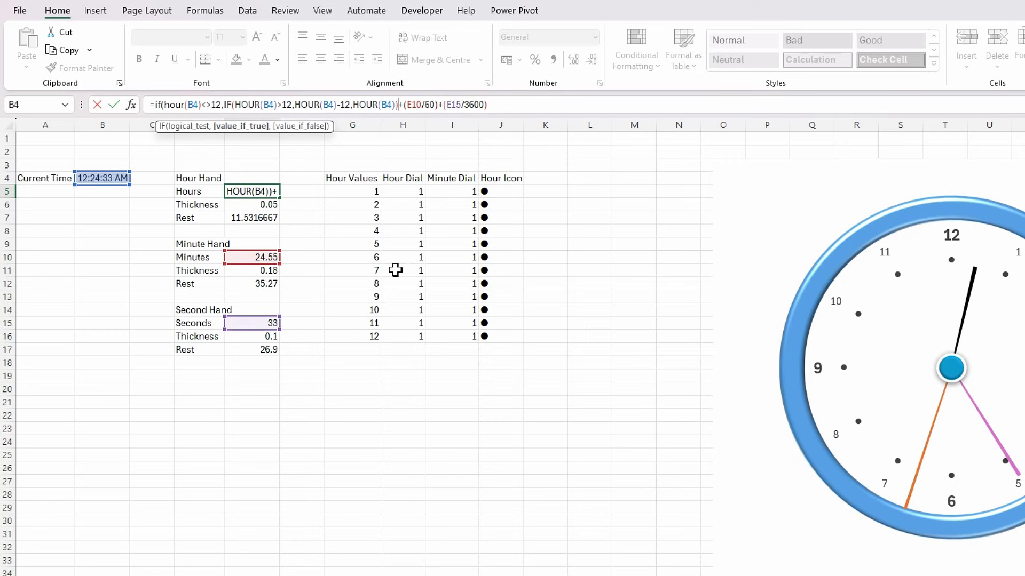
type(",0")
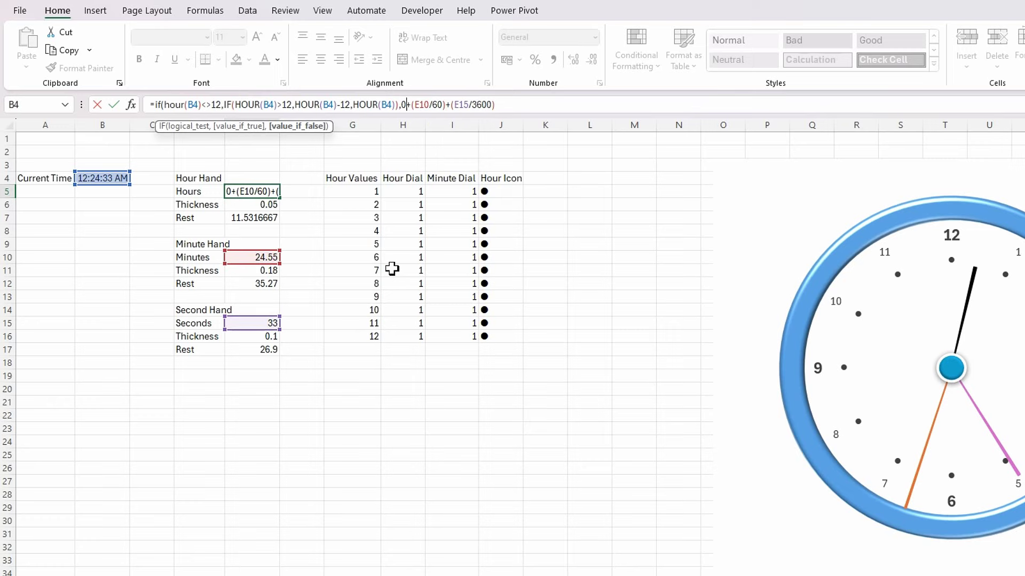
type(")")
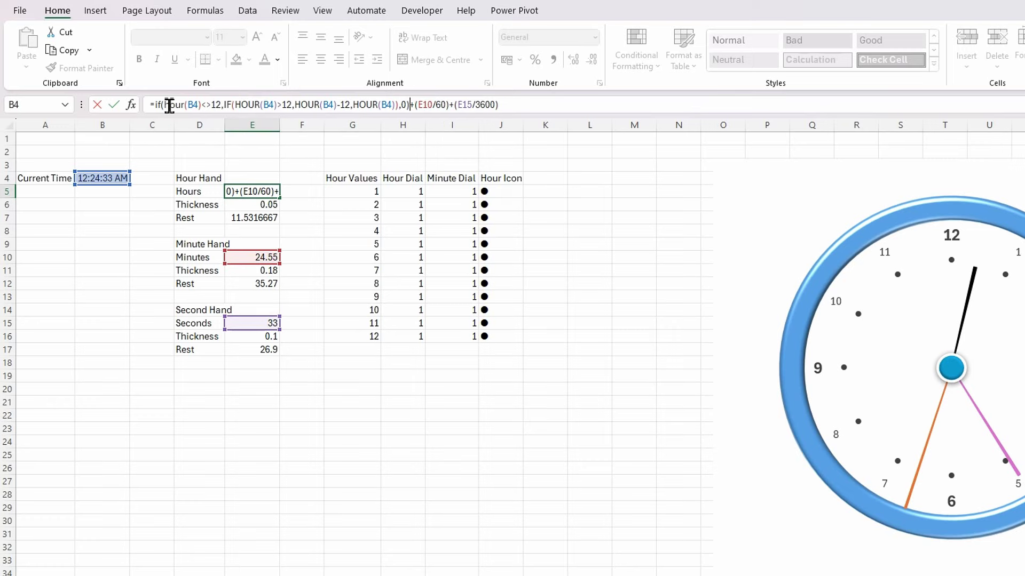
key("Return")
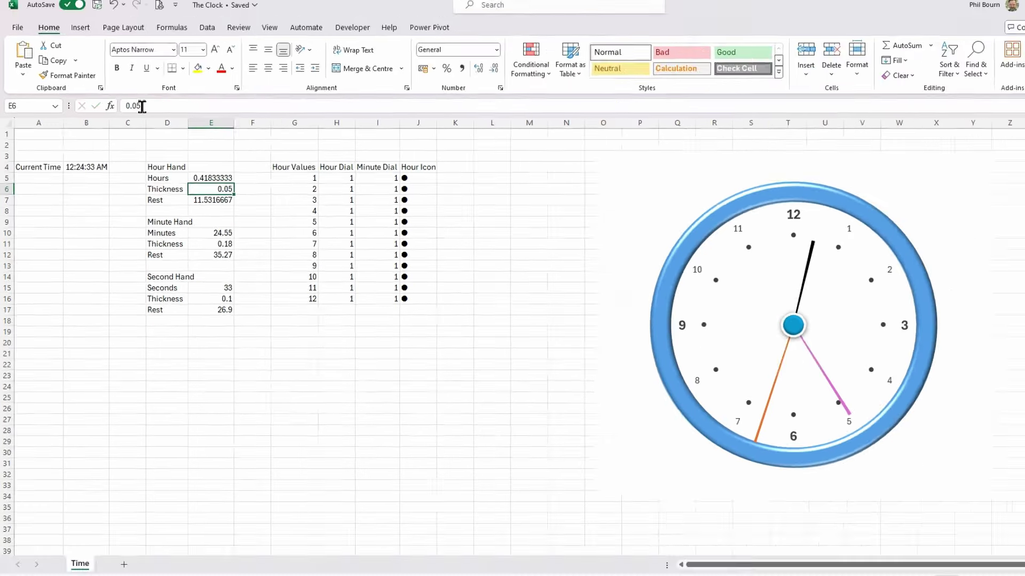
- Set the current time in cell B4 to 12:24:45 PM to test the revised Hours formula
left_click(84, 205)
left_click(80, 164)
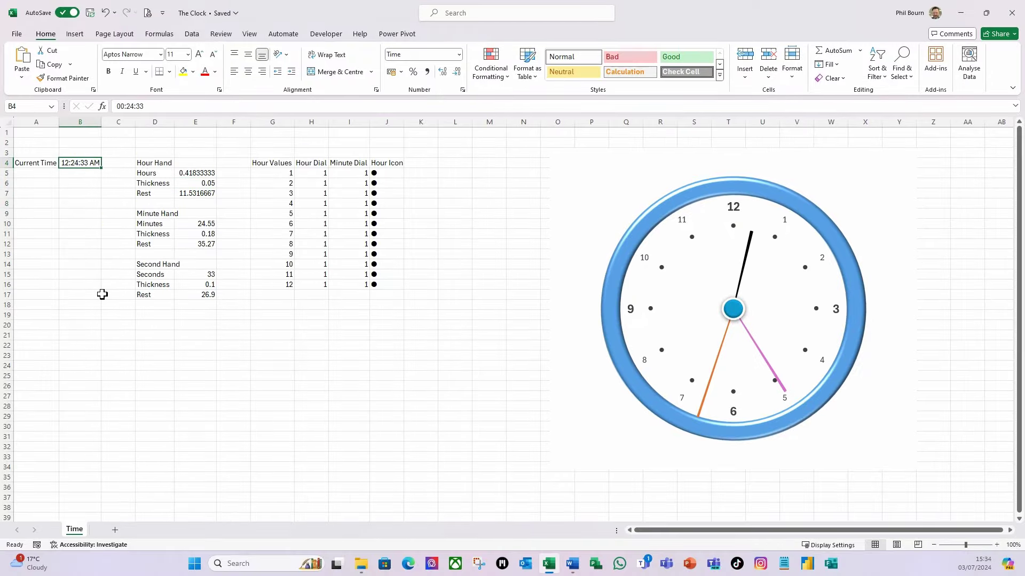
type("12:24:")
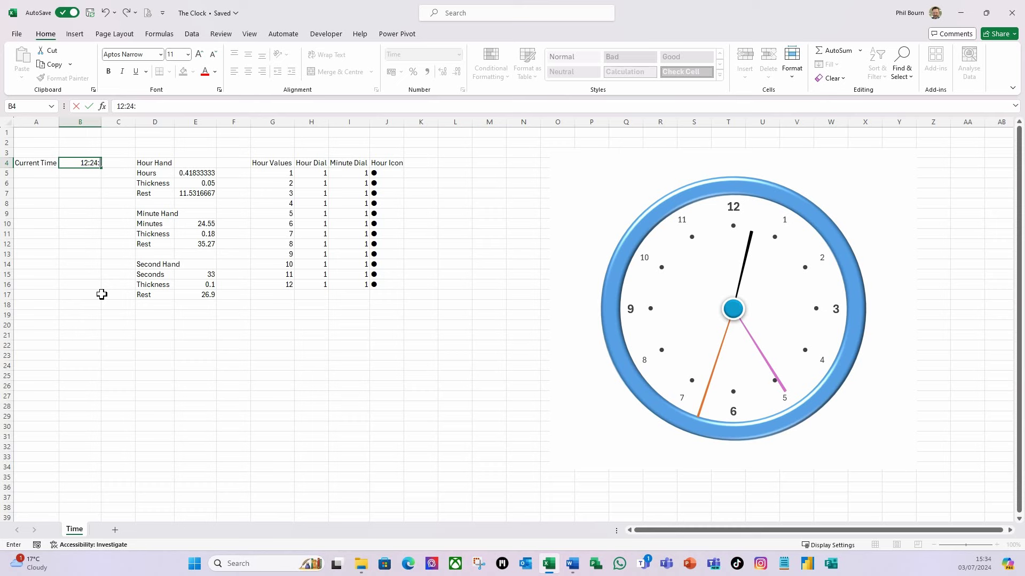
type("45 pm")
key("Return")
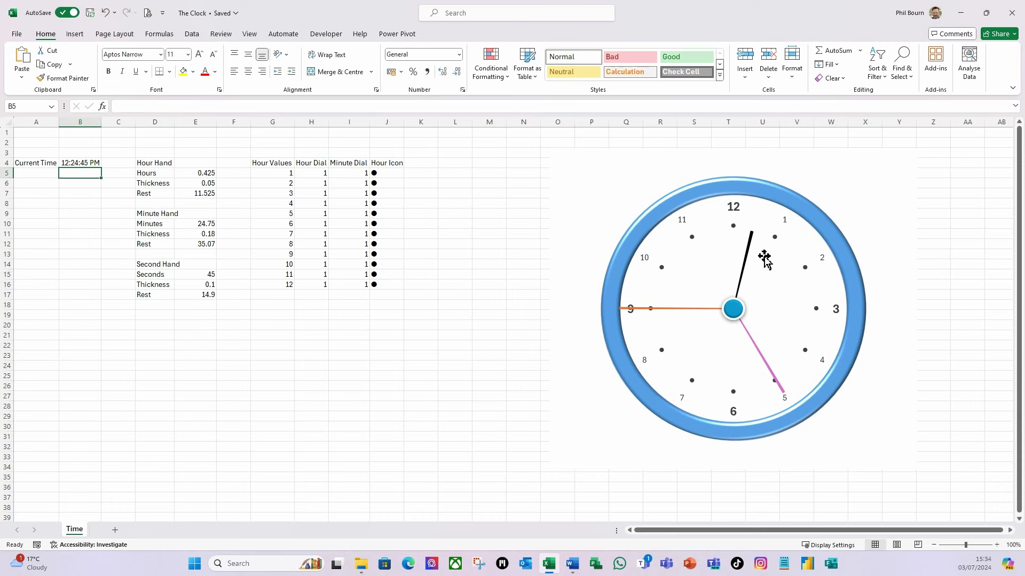
left_click(164, 375)
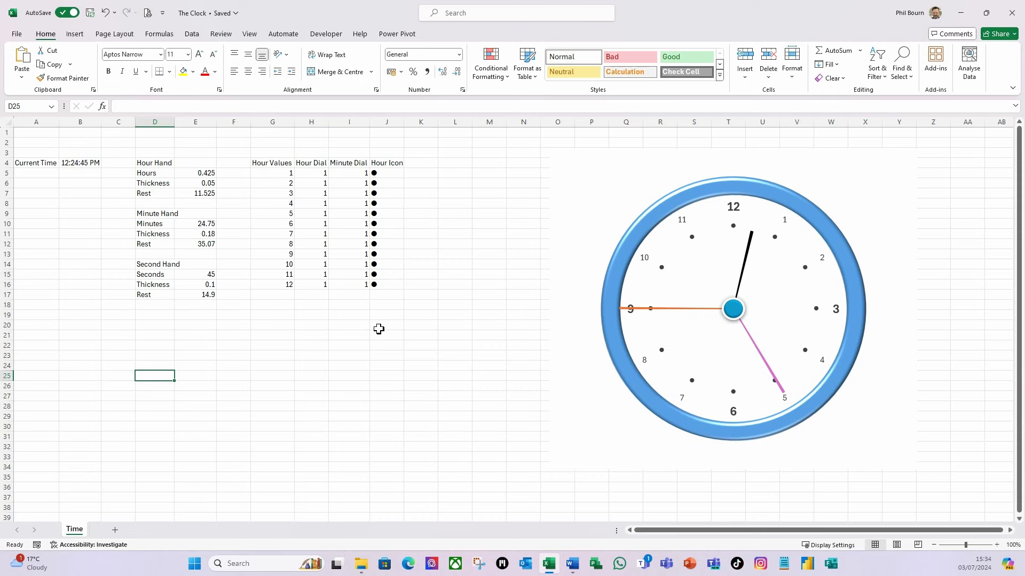
left_click(73, 163)
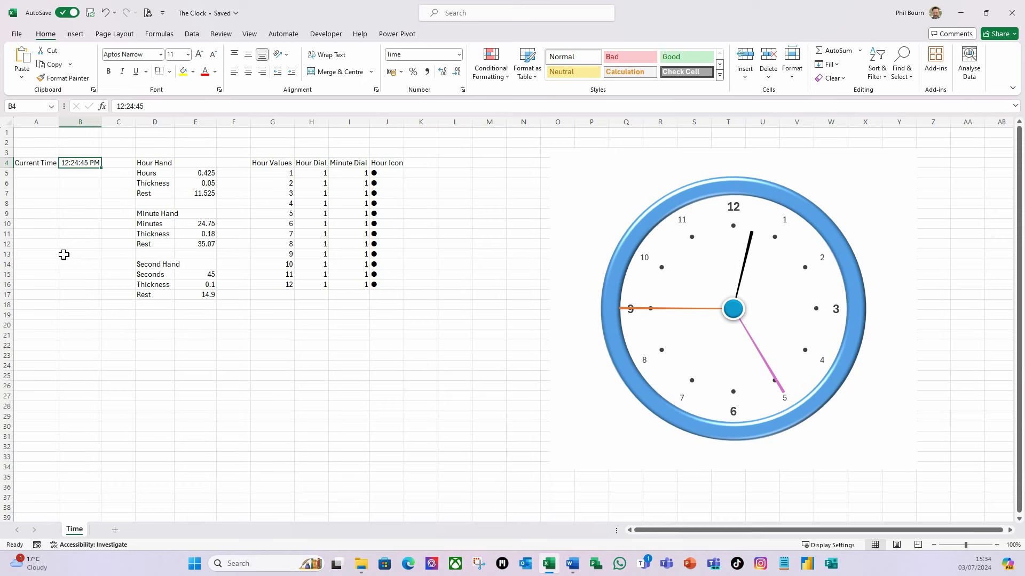
left_click(83, 253)
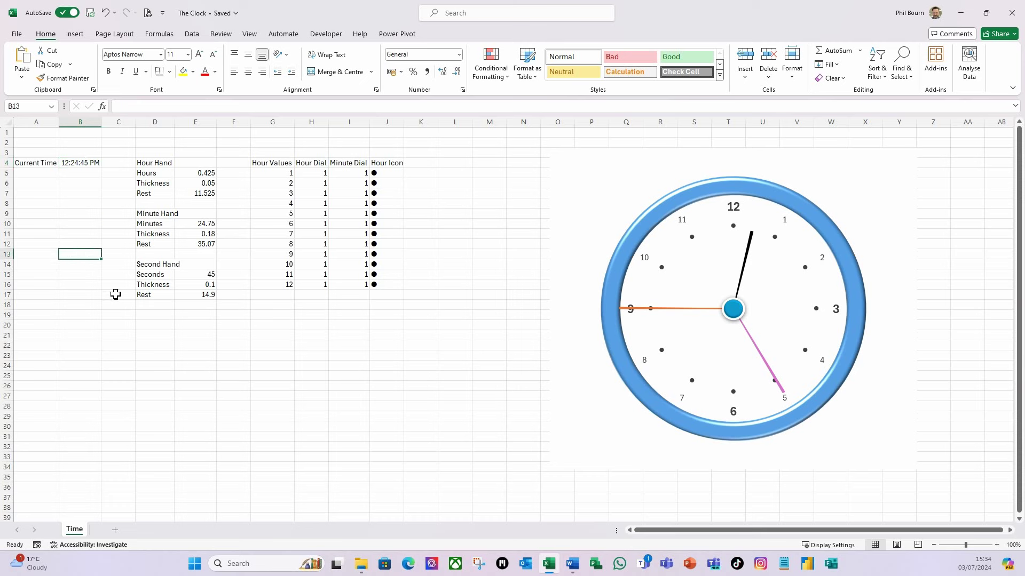
left_click(72, 175)
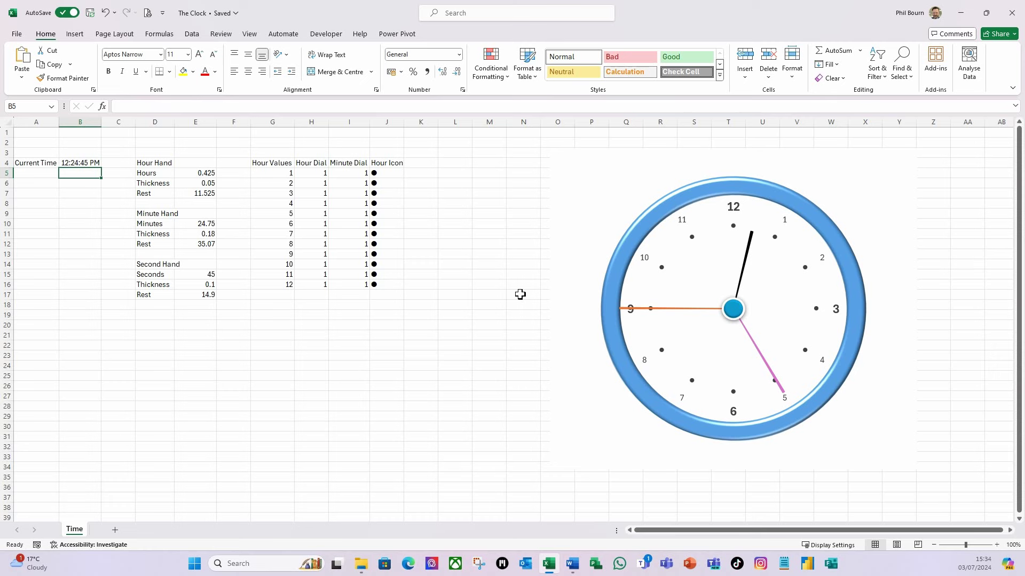
- Group all the clock's charts and the centre circle into one object, and move it right to start at about column Q
mouse_move(755, 250)
left_click(553, 273)
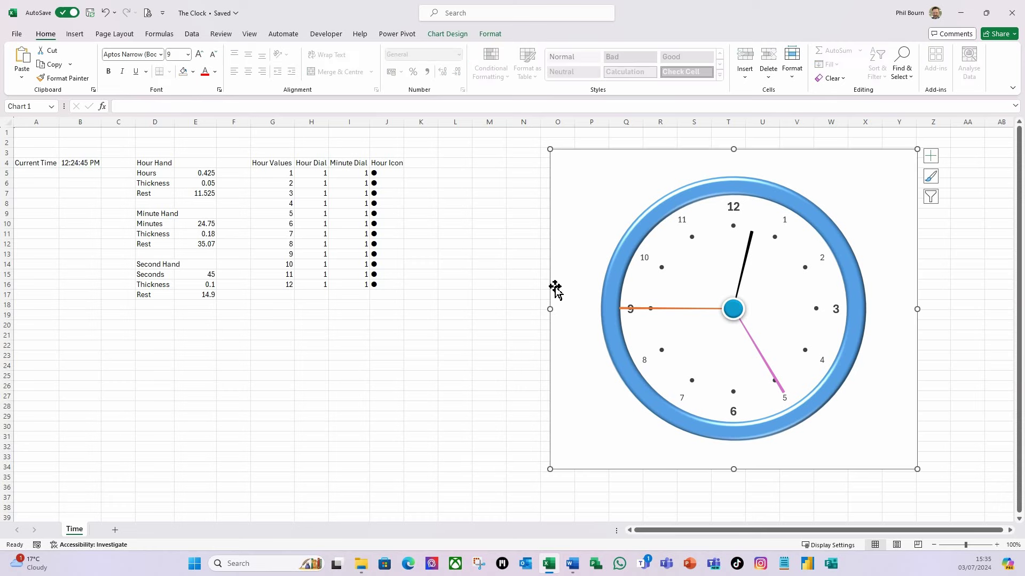
key("ctrl+a")
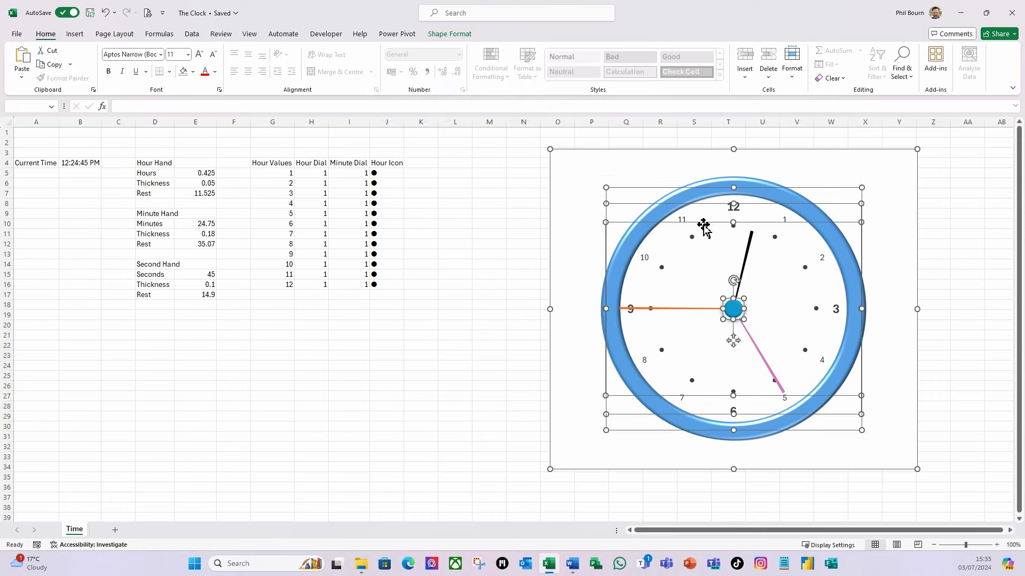
left_click(463, 36)
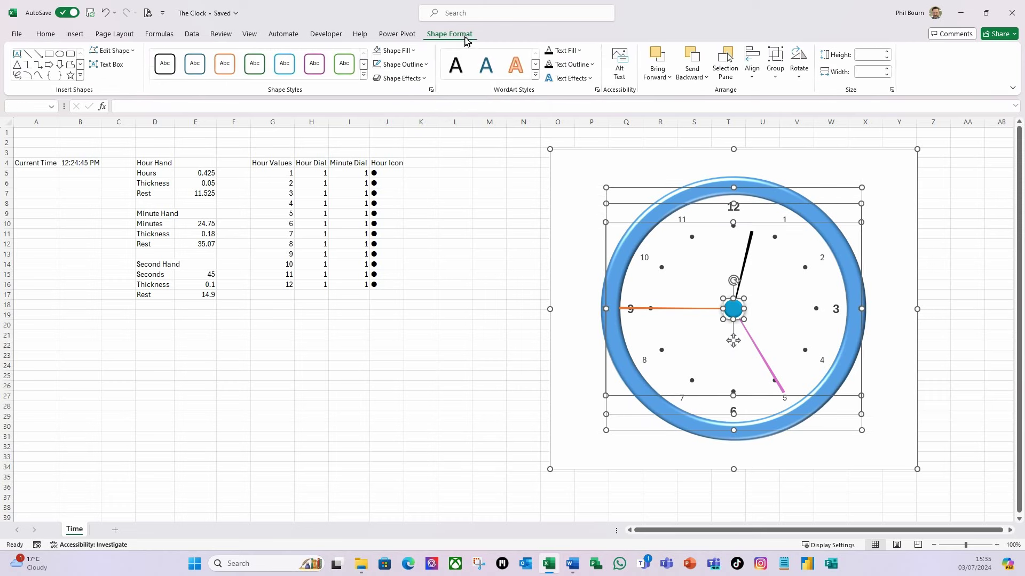
left_click(777, 77)
left_click(796, 98)
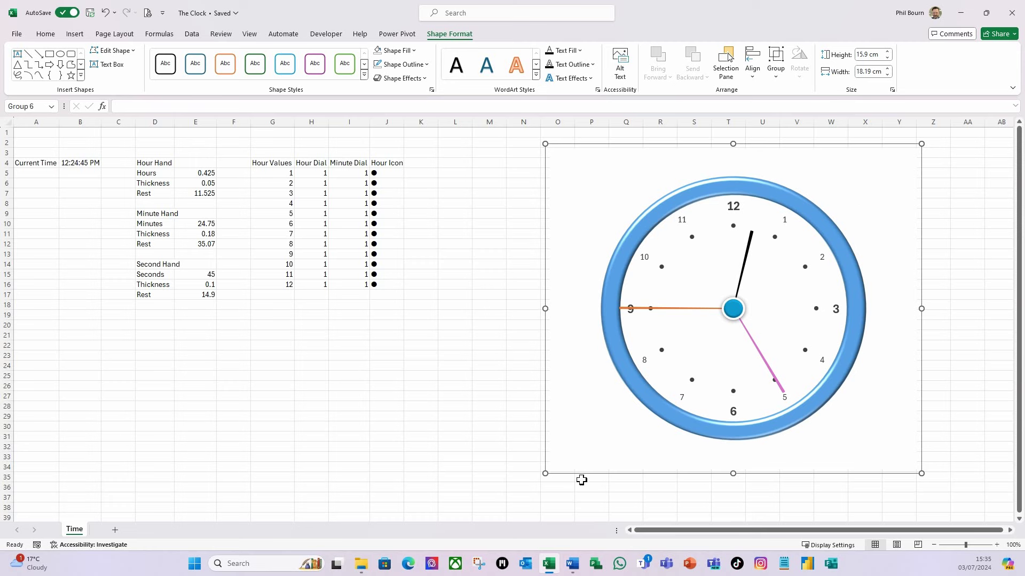
left_click_drag(587, 474, 709, 464)
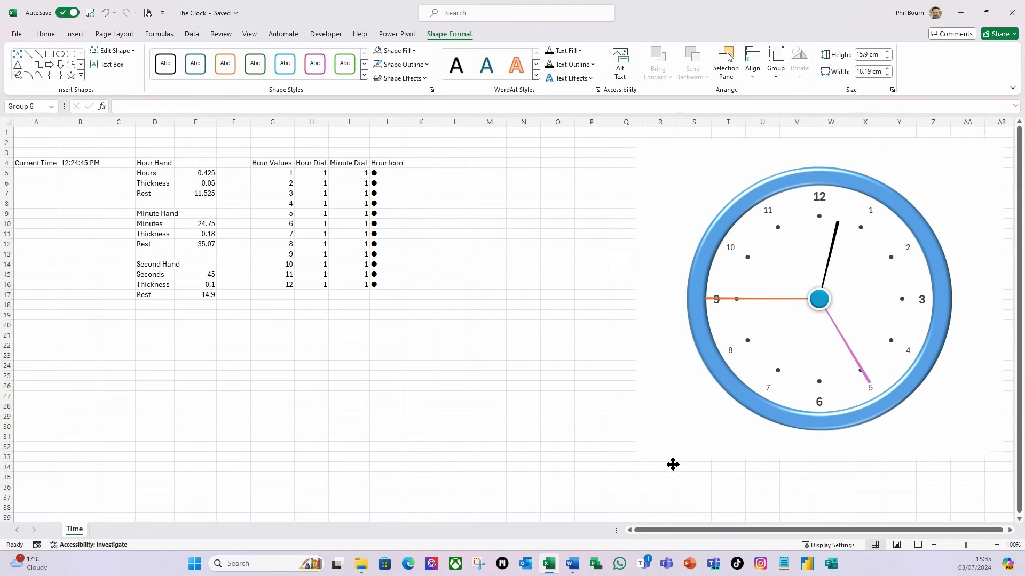
left_click(556, 467)
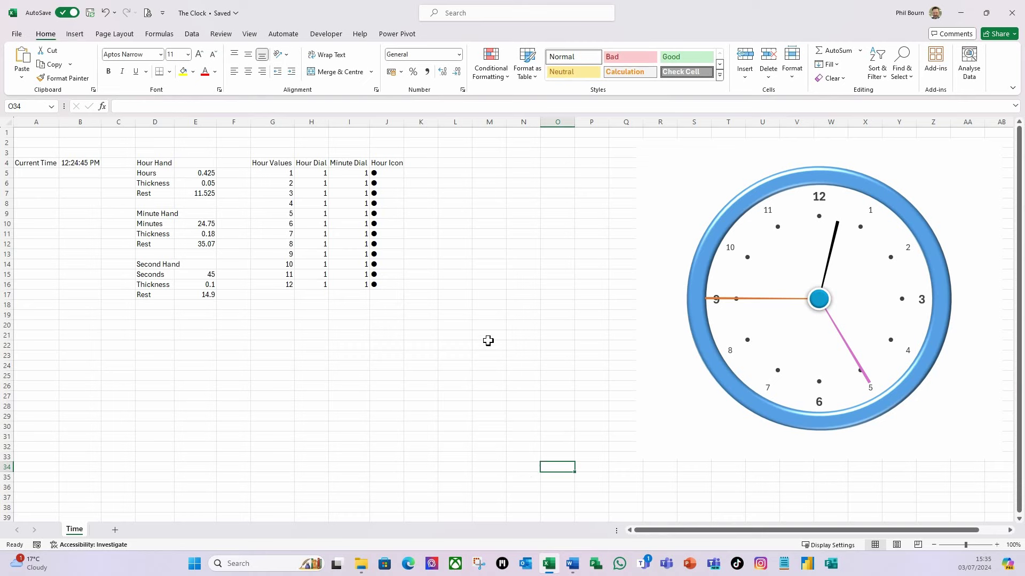
- Enter the heading Digital Clock Format in cell M2
left_click(501, 142)
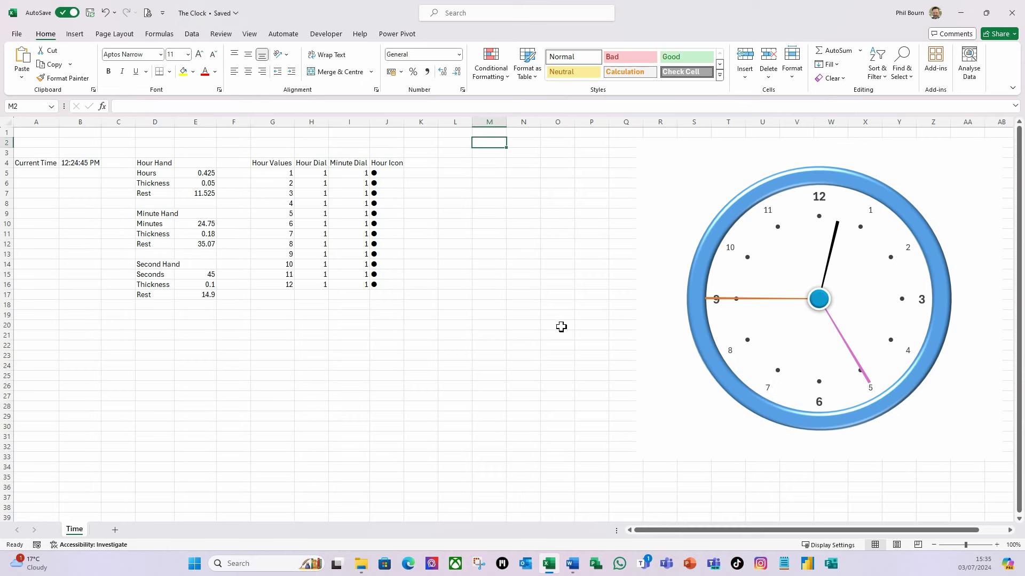
type("igital Cloc")
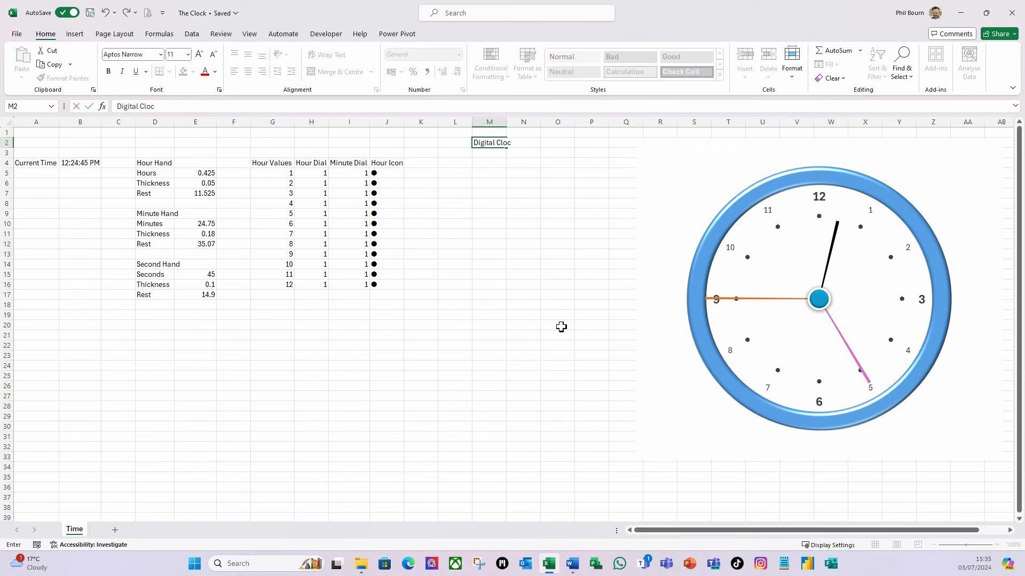
type("rmat")
key("Return")
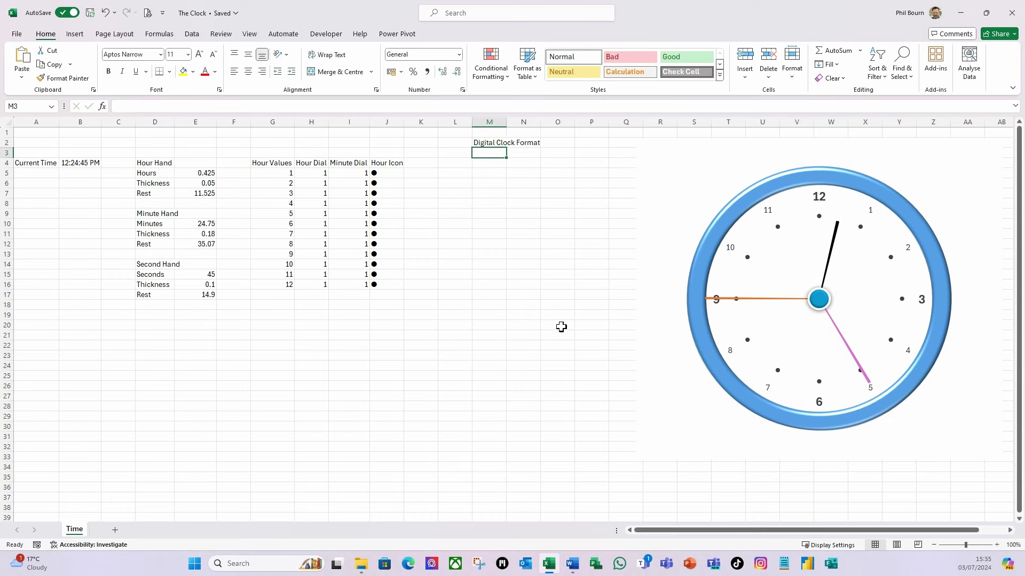
- Apply the Calculation cell style to the heading in M2 and autofit the width of column M
left_click(491, 143)
left_click(627, 72)
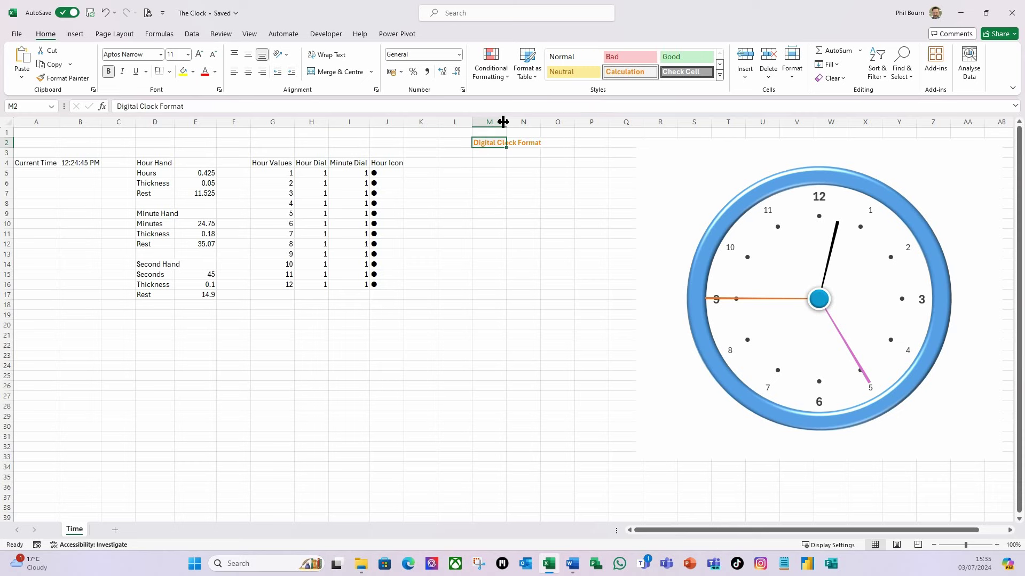
left_click_drag(509, 123, 509, 123)
double_click(509, 124)
- Apply the Input cell style to cell M3 beneath the Digital Clock Format heading
left_click(510, 153)
left_click(720, 64)
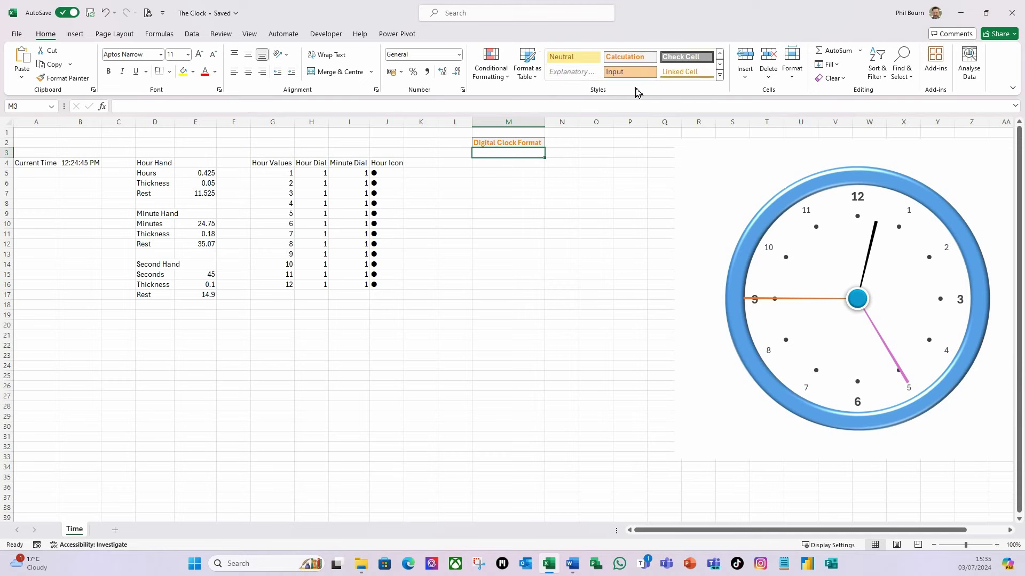
left_click(629, 71)
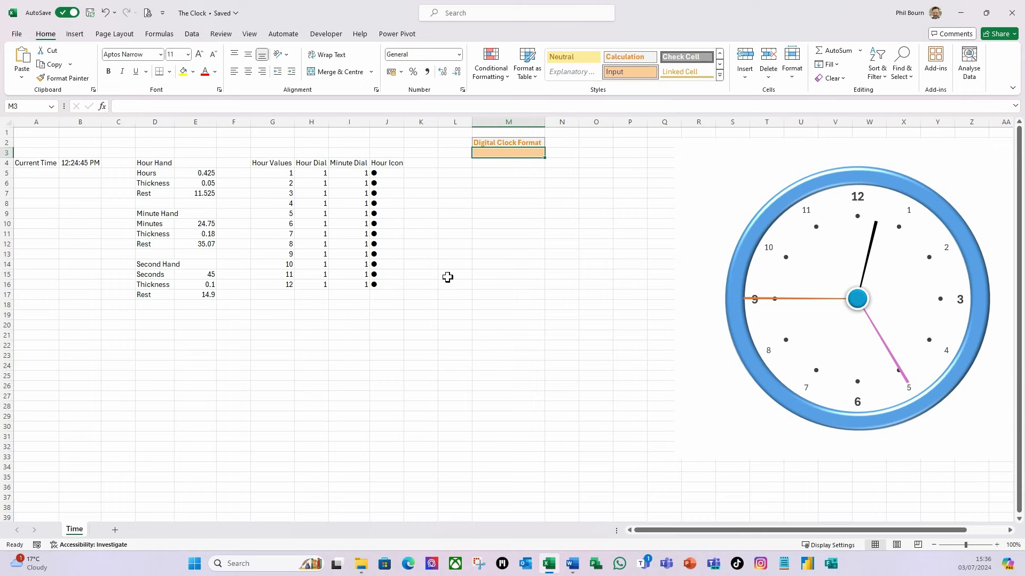
- Add a data validation list to cell M3 with the source entries 12hr,24hr
left_click(192, 34)
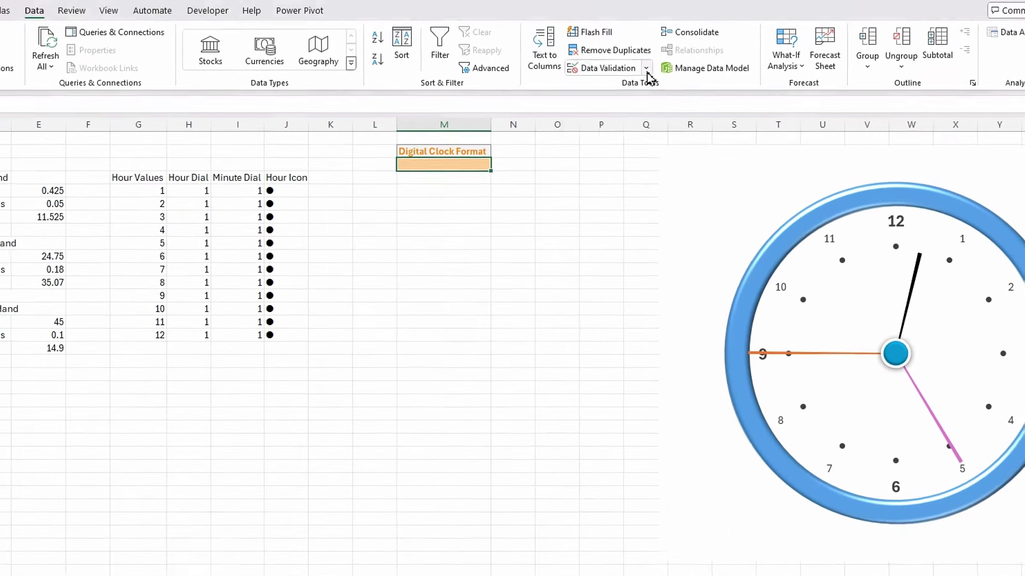
left_click(647, 75)
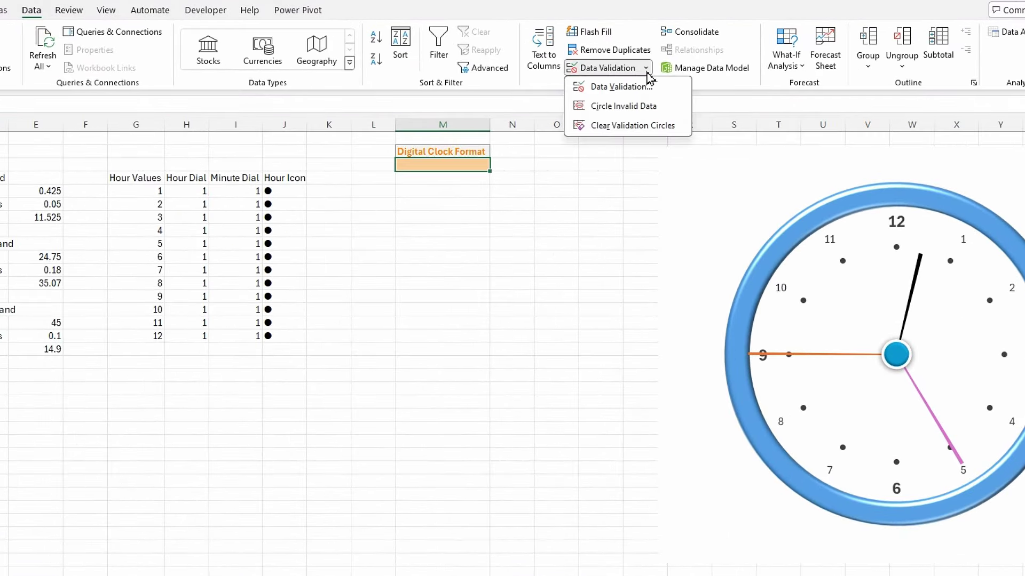
left_click(622, 86)
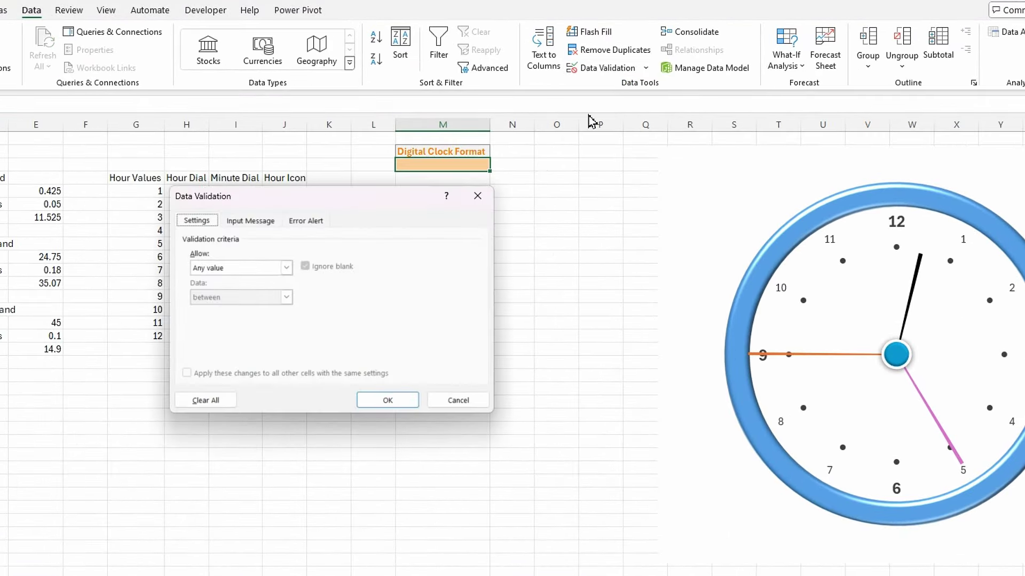
left_click(287, 267)
left_click(211, 310)
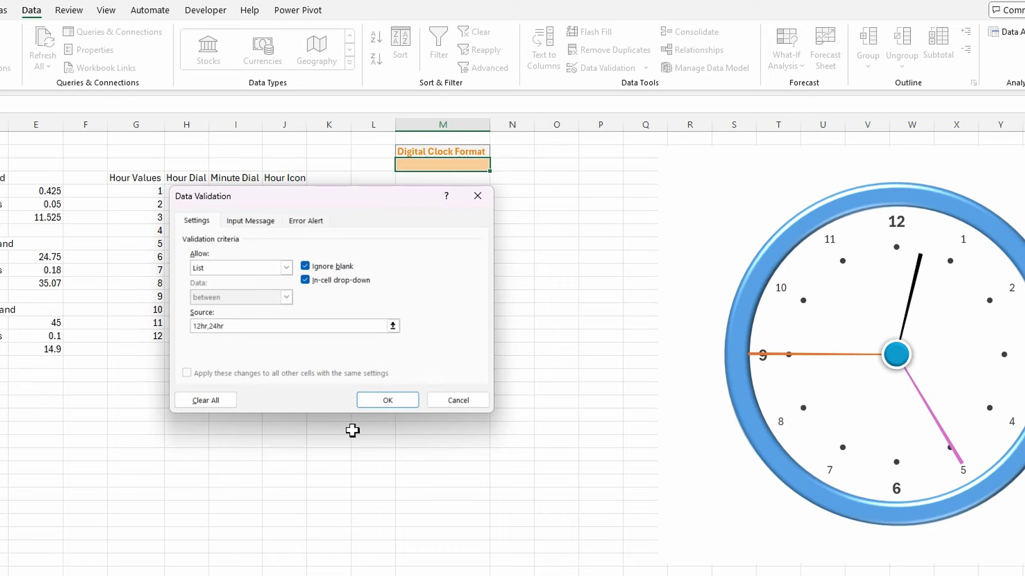
left_click(399, 404)
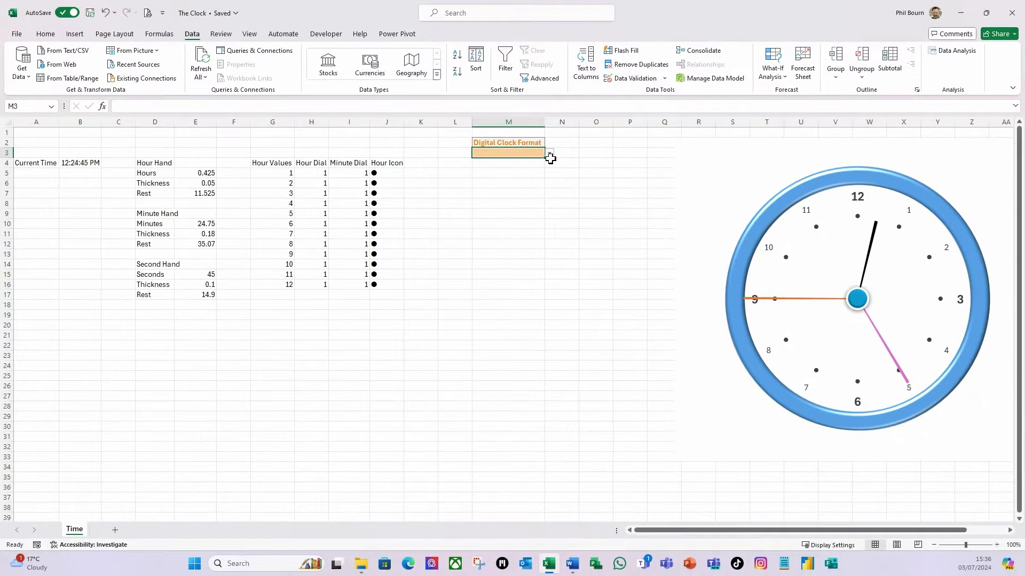
- Choose 12hr as the digital clock format in cell M3's drop-down list
left_click(539, 155)
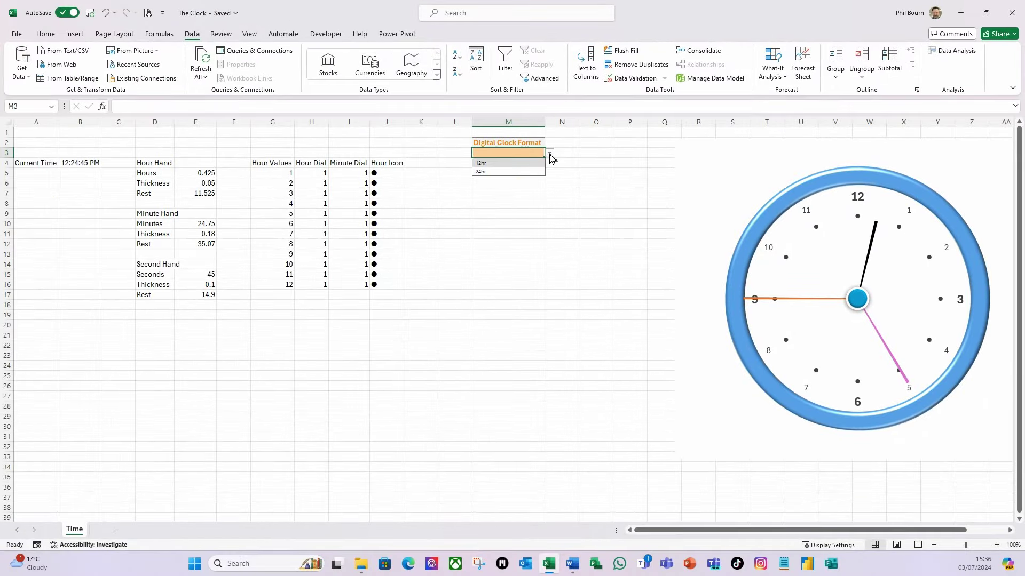
left_click(489, 164)
left_click(469, 207)
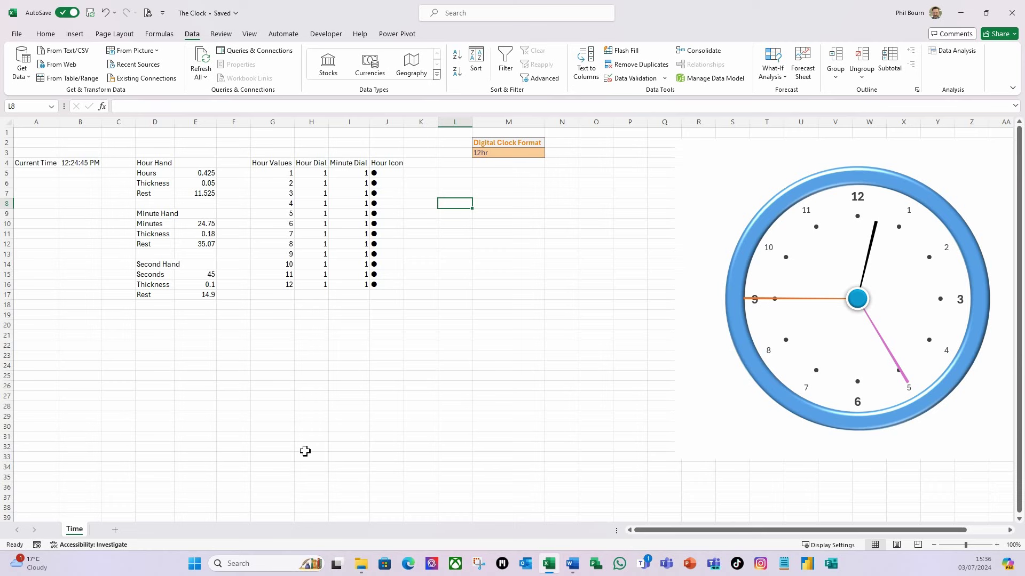
- Enter the labels Hours, Minutes, Seconds and AM/PM in cells A5 to A8 beneath Current Time
left_click(34, 173)
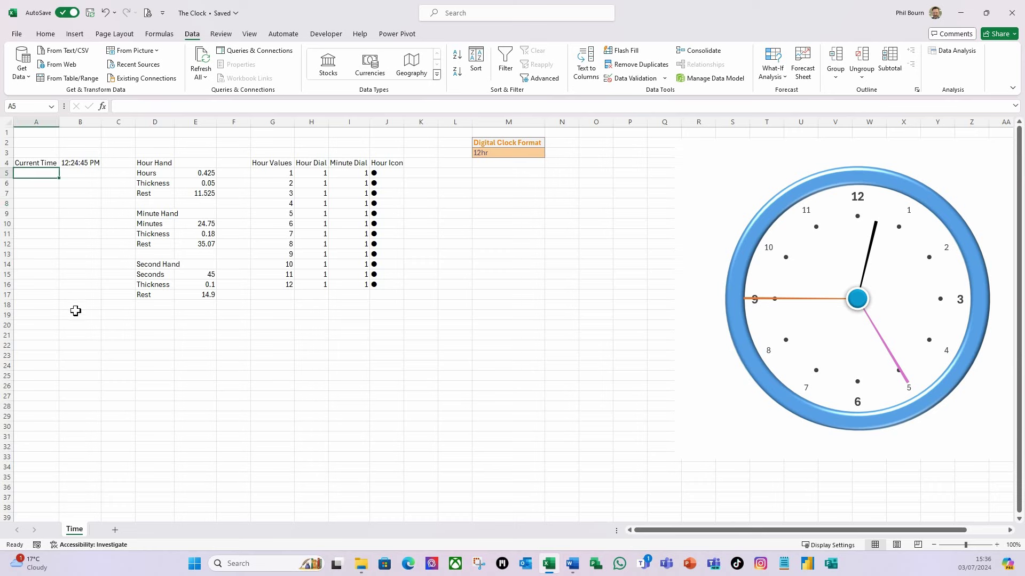
type("Hours")
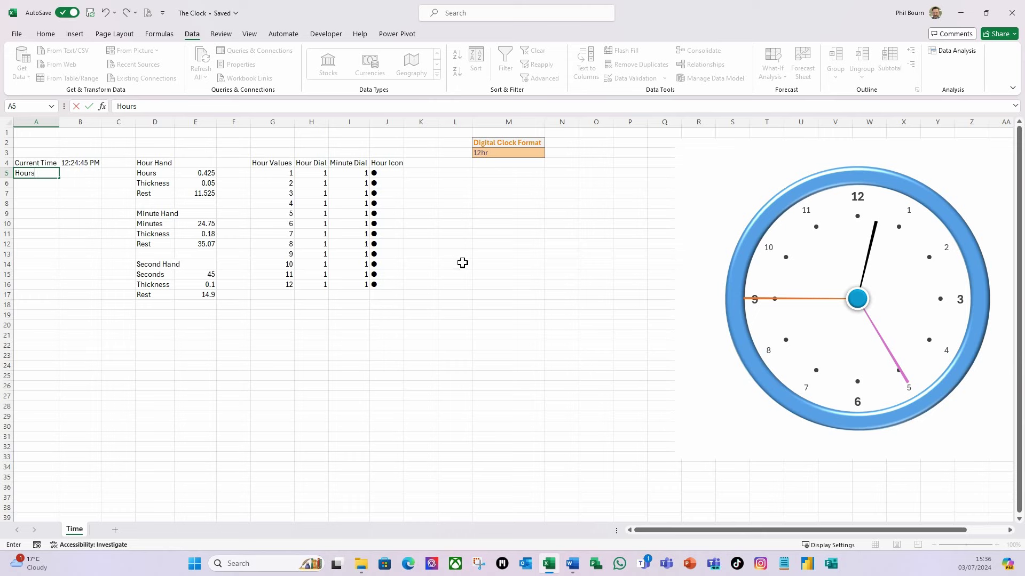
key("Tab")
left_click(41, 181)
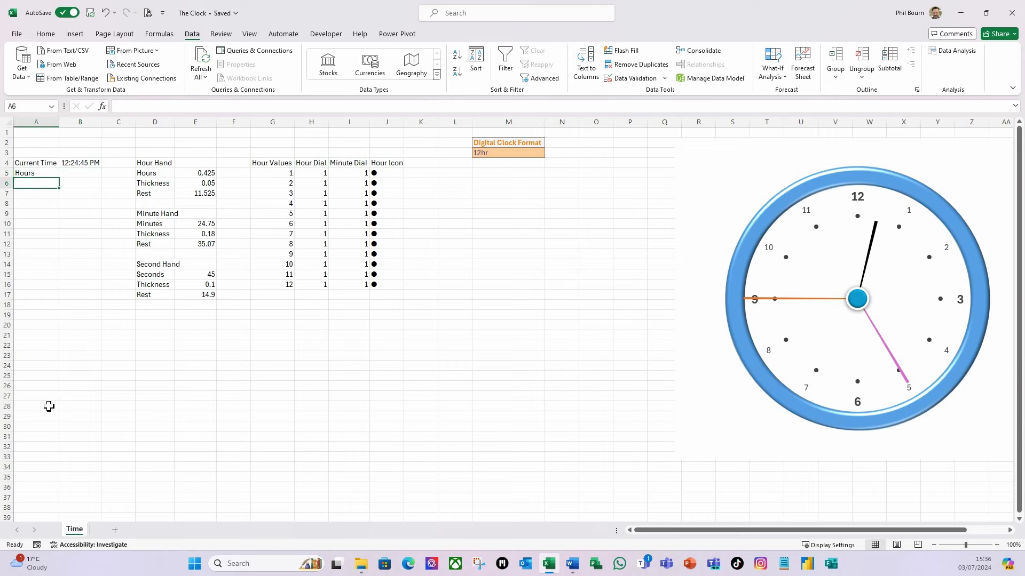
type("Minutes")
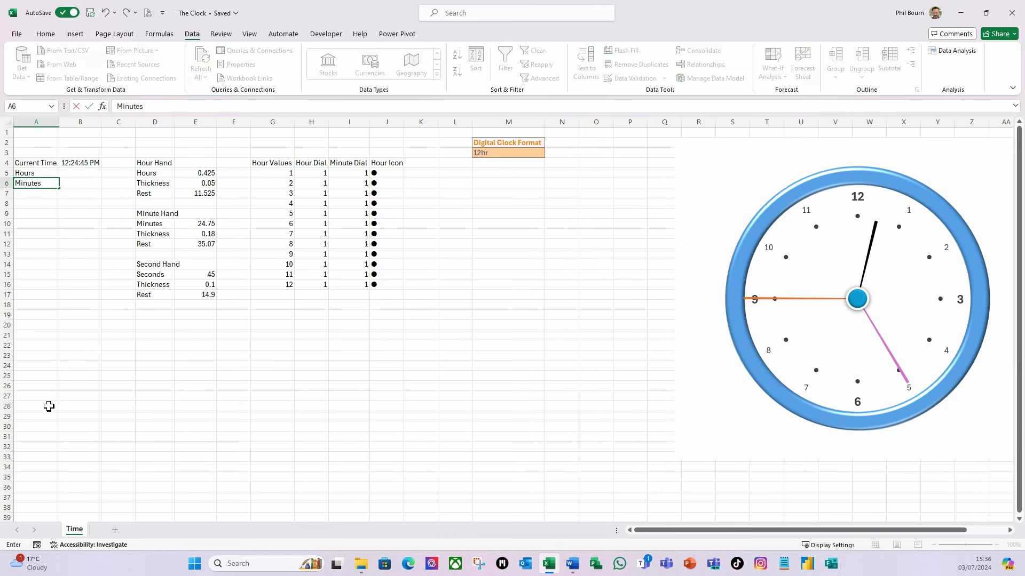
key("Tab")
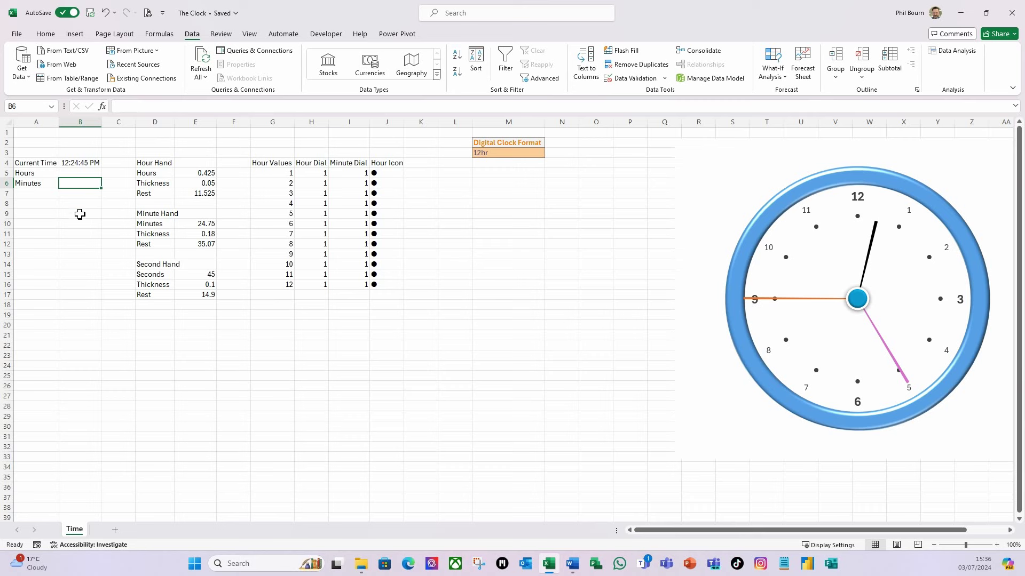
left_click(28, 195)
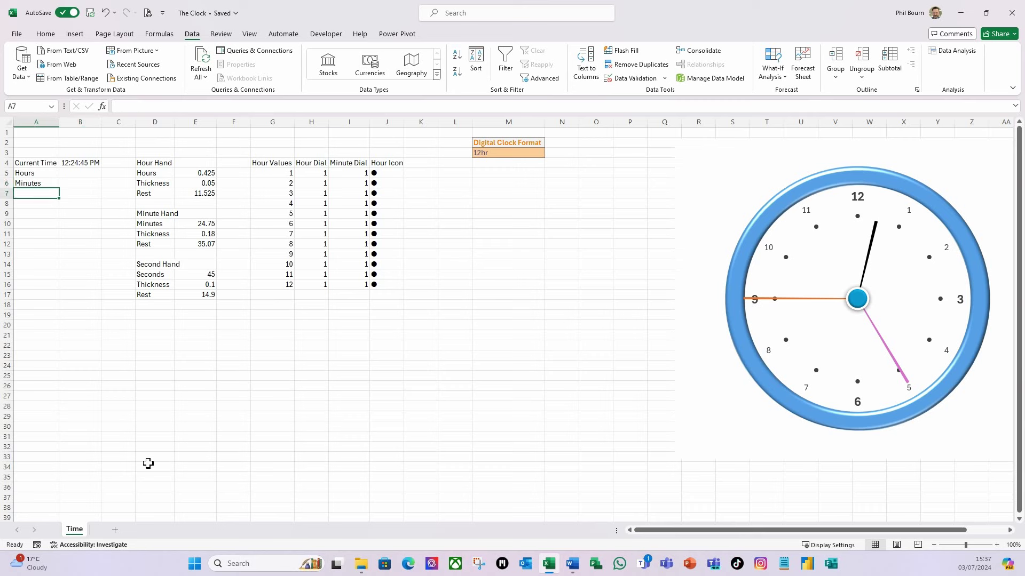
type("Seconds")
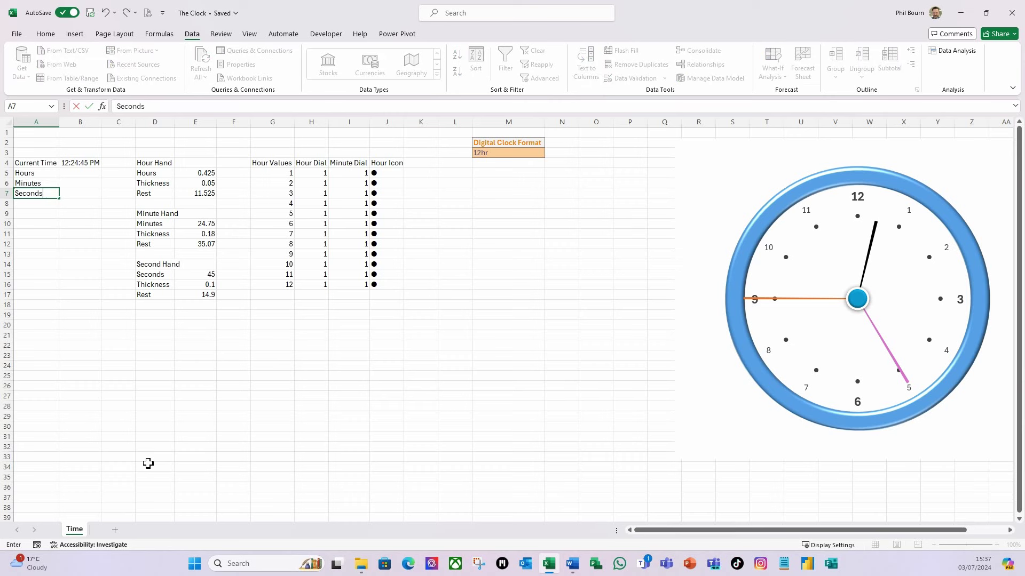
key("Return")
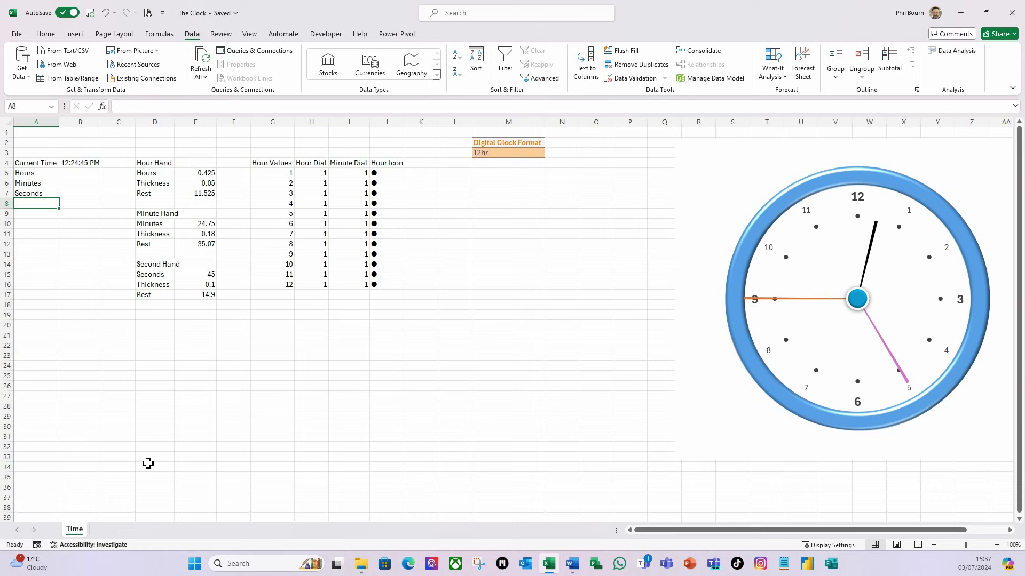
type("AM/PM")
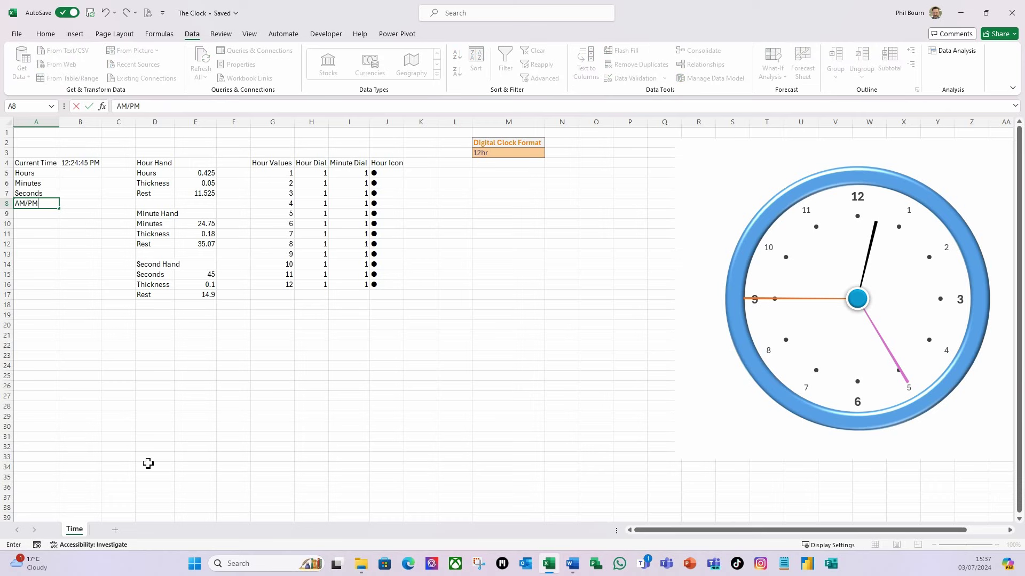
key("Tab")
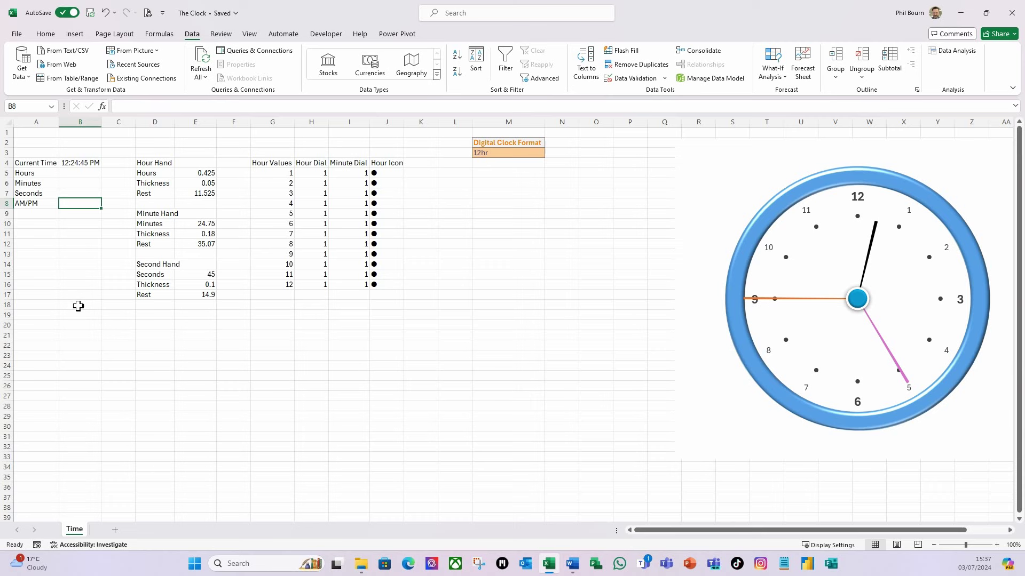
- Centre the contents of cells M2:M3 horizontally
left_click_drag(504, 143, 505, 153)
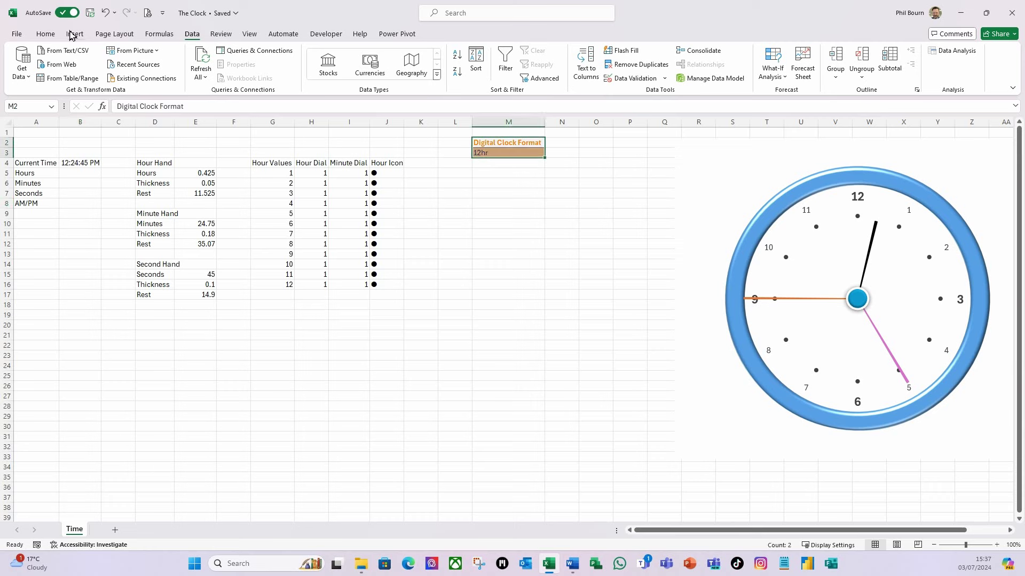
left_click(53, 35)
left_click(249, 73)
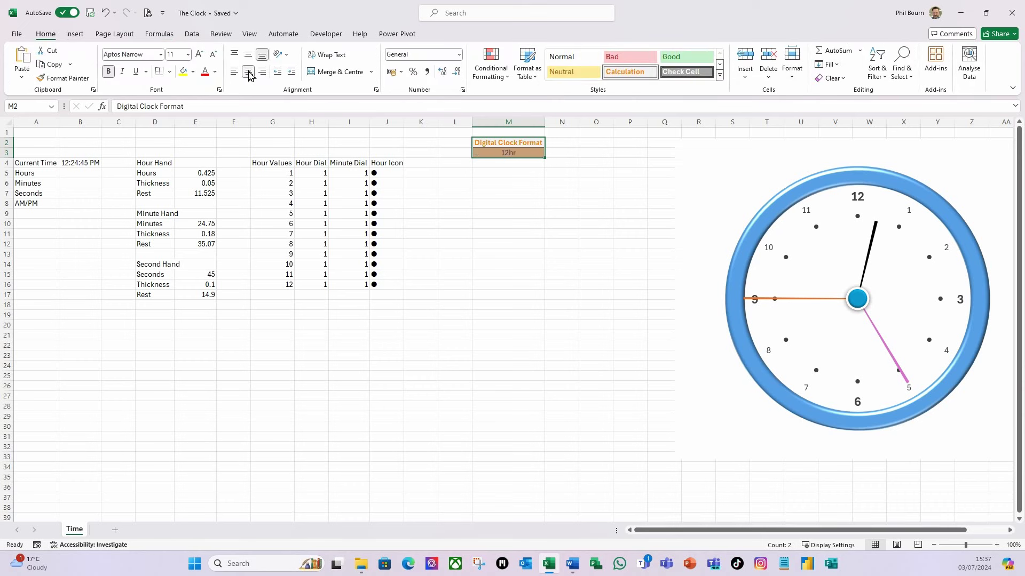
left_click(494, 216)
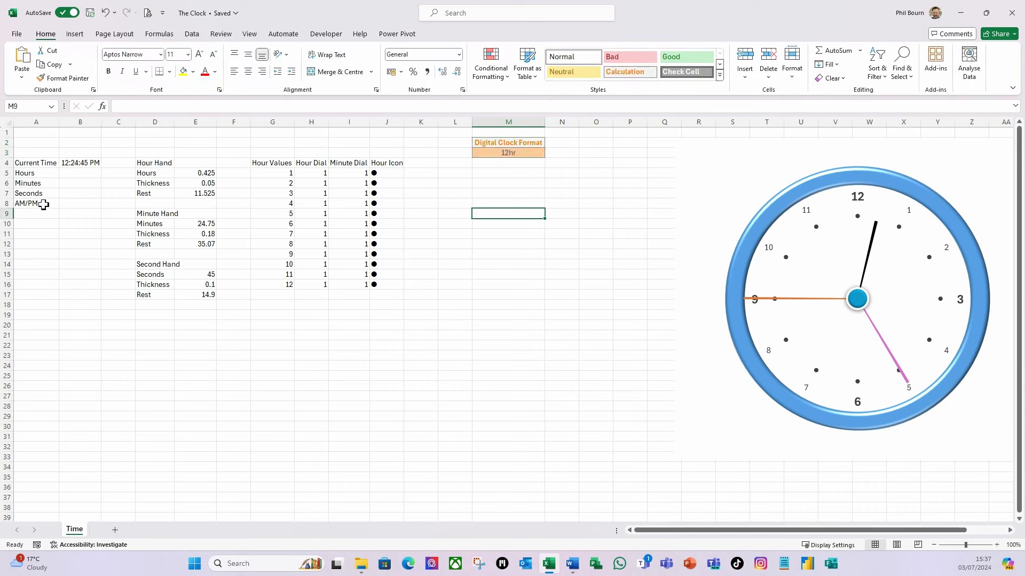
left_click(521, 154)
left_click(549, 153)
left_click(491, 233)
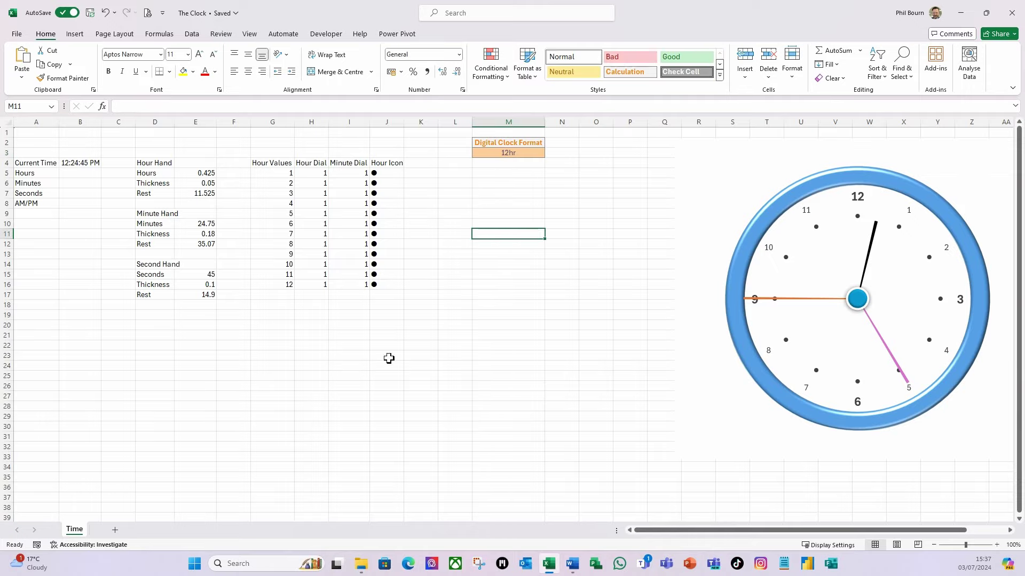
- Start an IF formula in B5 testing whether HOUR(B4) is greater than 12, copying HOUR(B4) for reuse in the formula
left_click(79, 174)
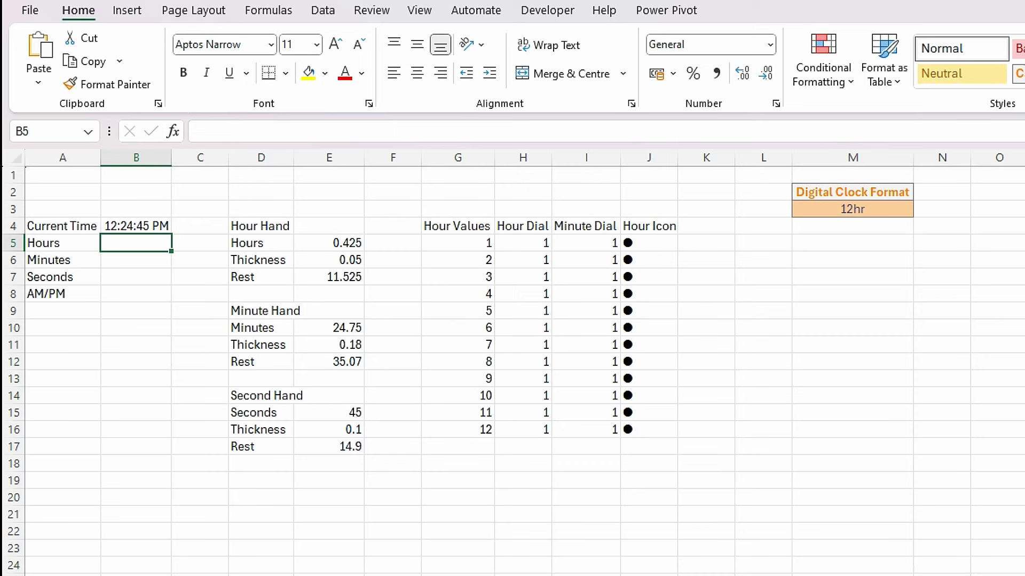
type("=")
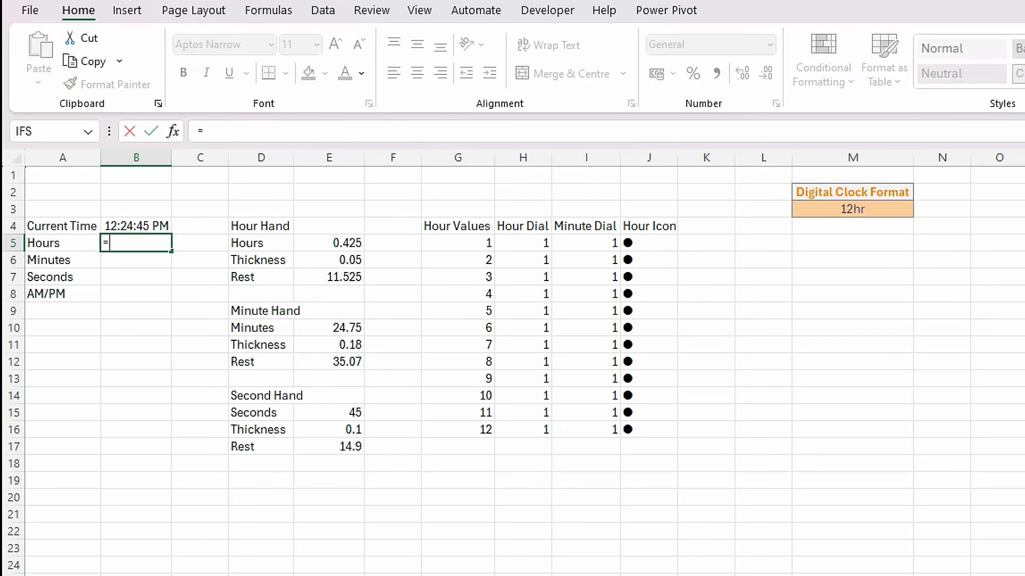
type("if(")
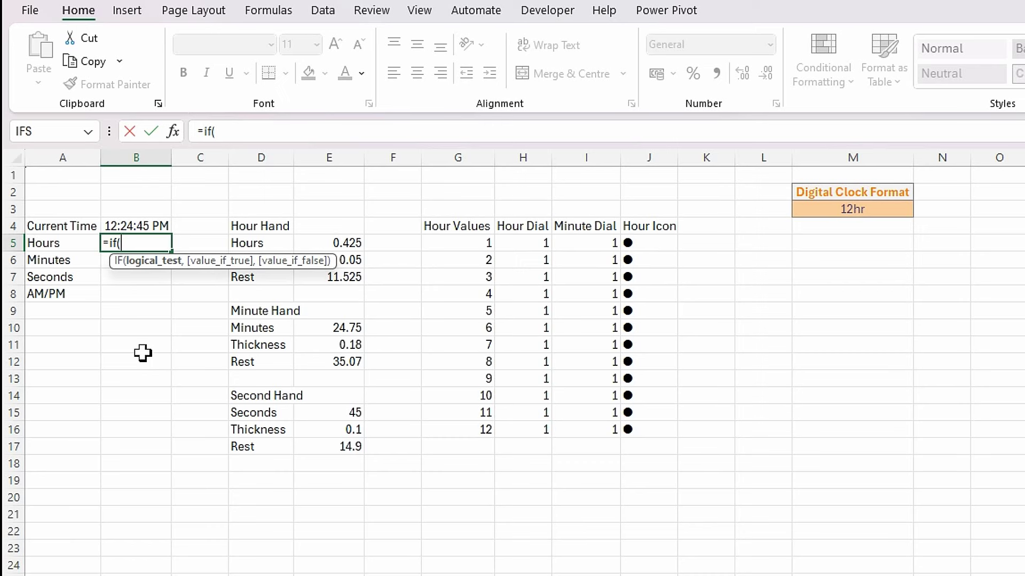
type("hour")
key("Tab")
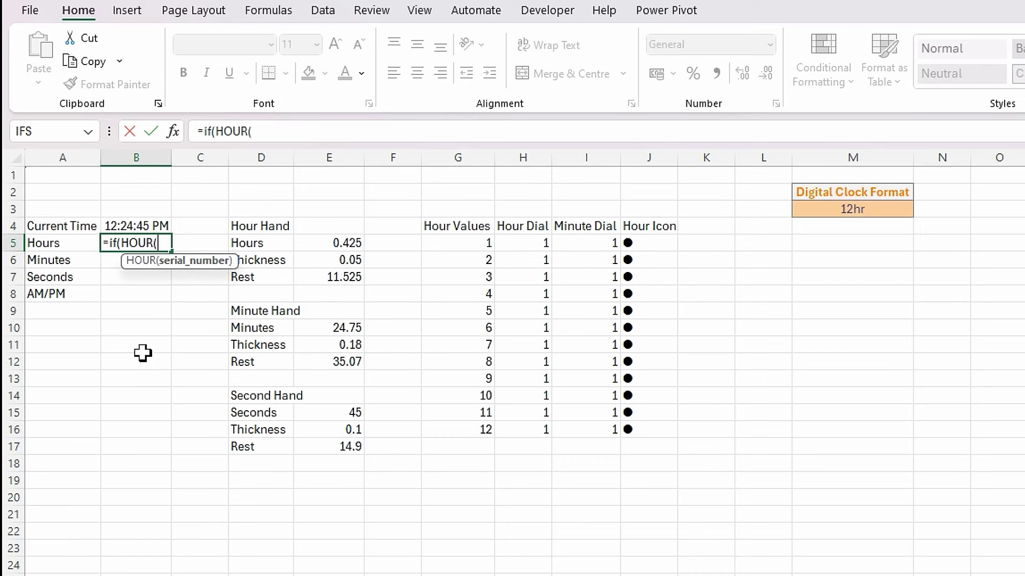
left_click(138, 227)
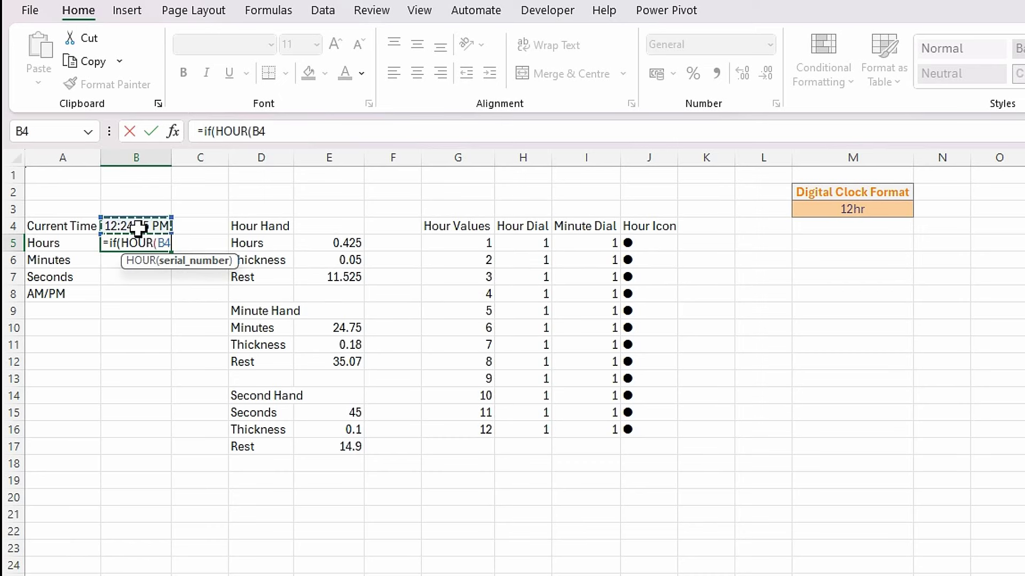
type(")")
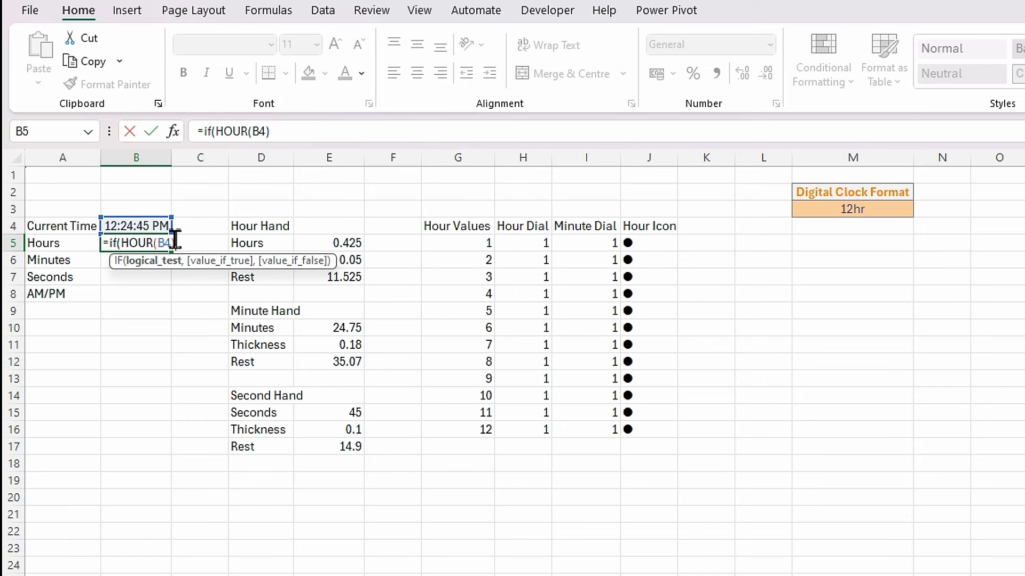
left_click_drag(175, 243, 121, 243)
key("ctrl+c")
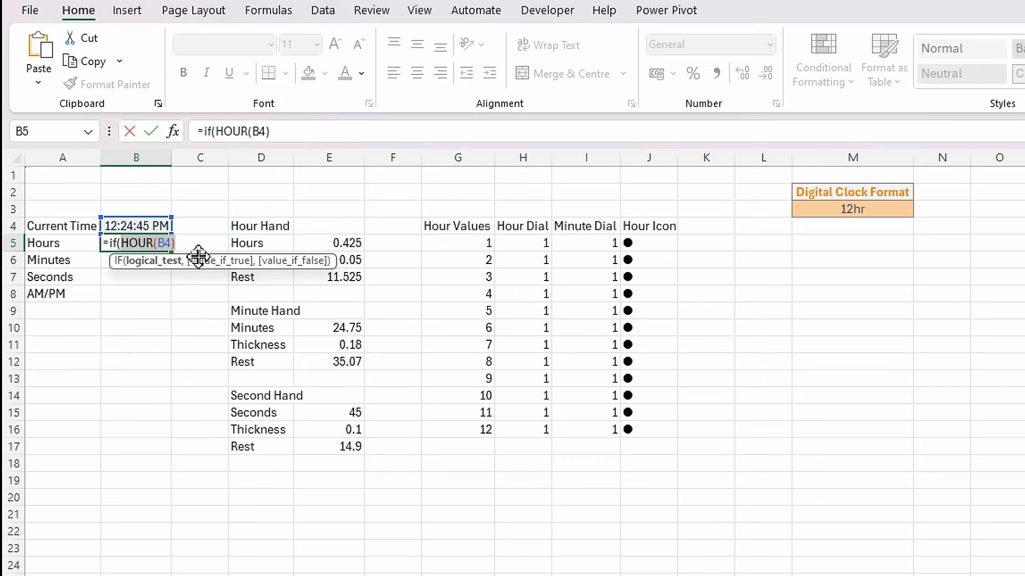
left_click(187, 244)
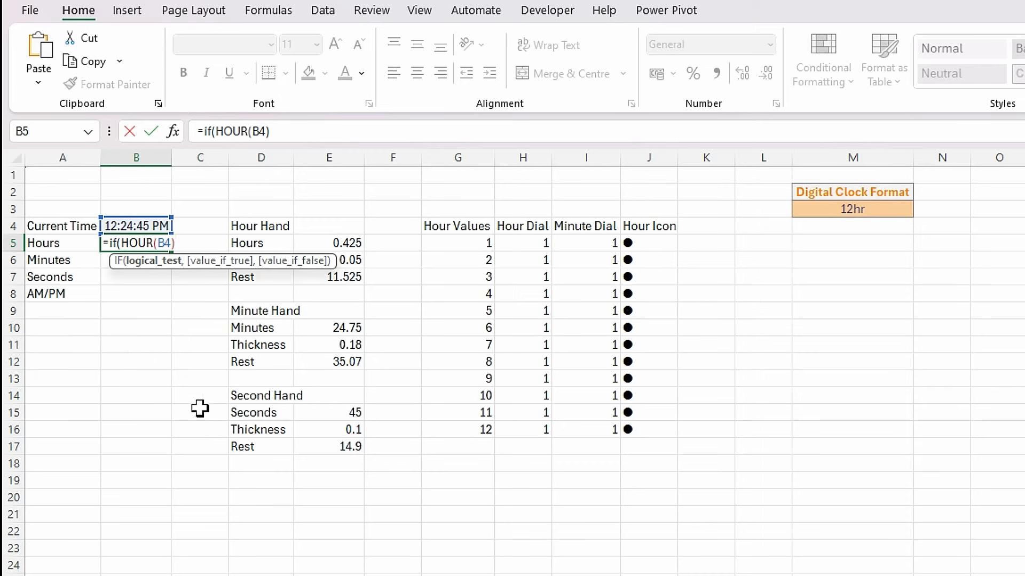
type(">12,")
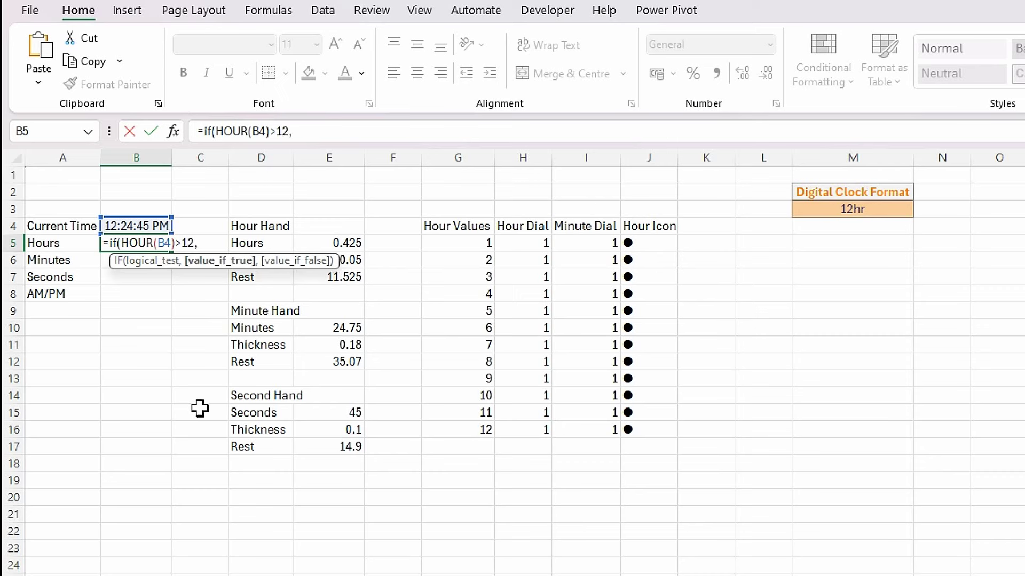
- Complete the B5 formula so it returns HOUR(B4)-12 when the test is true and HOUR(B4) otherwise
key("ctrl+v")
type("-12")
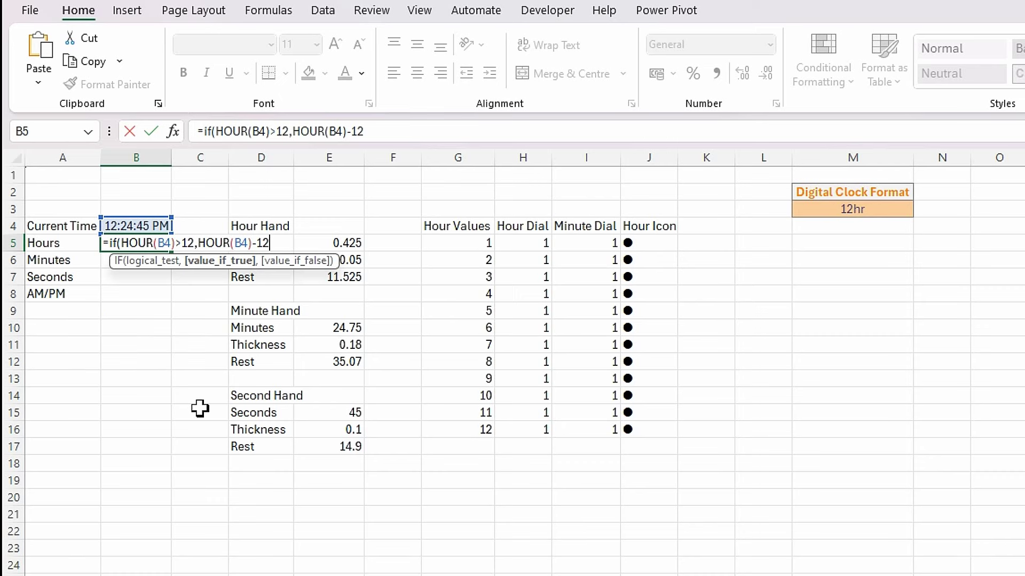
type(",")
key("ctrl+v")
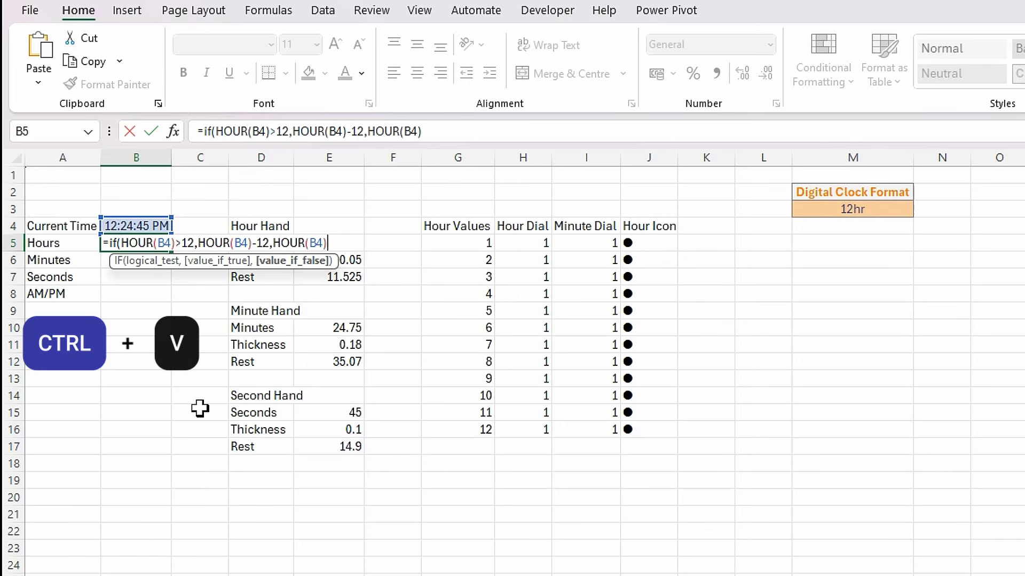
type(")")
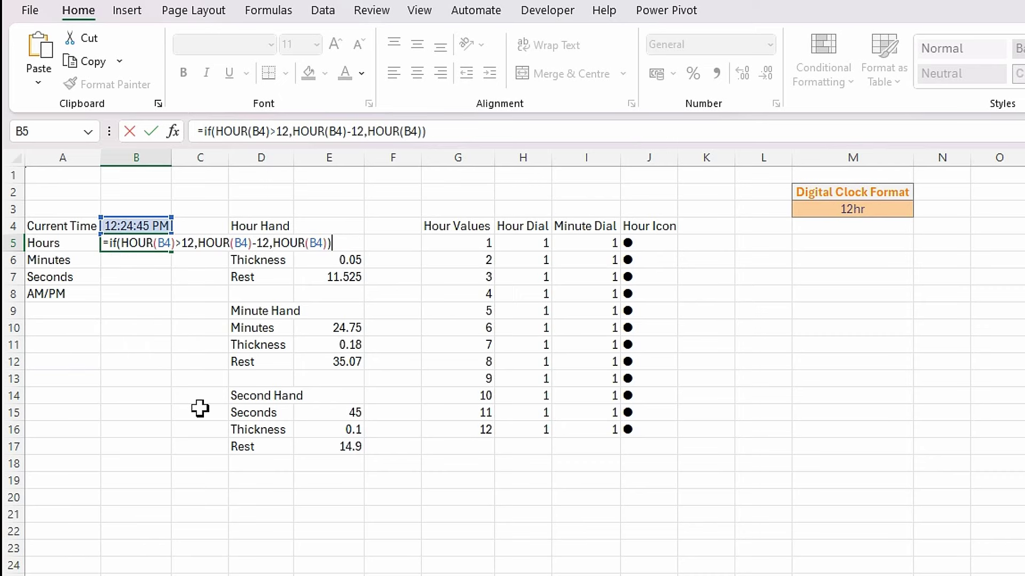
key("Return")
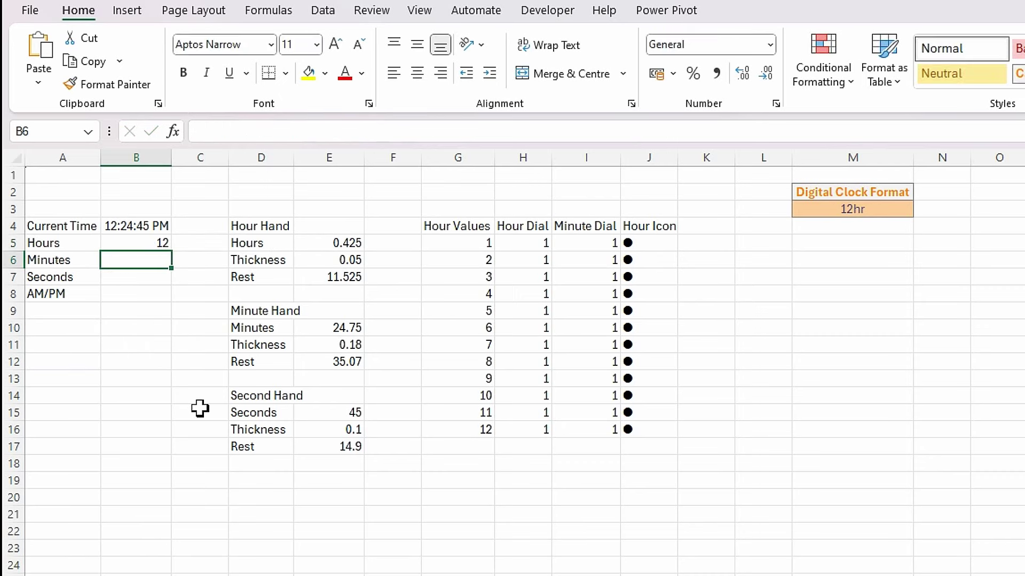
- Insert an outer IF with the test M3="12hr" before the existing IF in the Hours formula in B5
left_click(153, 244)
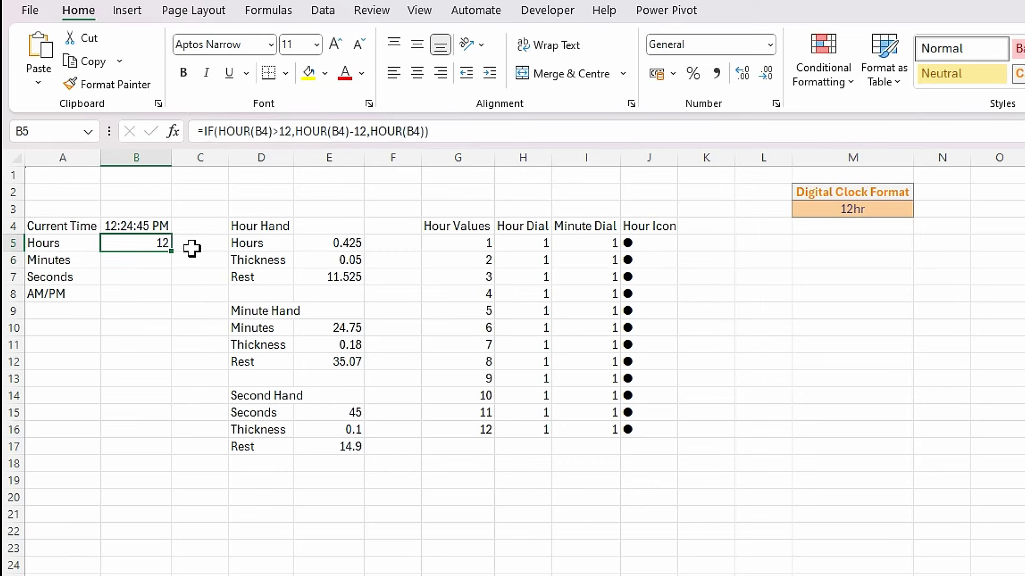
left_click(202, 131)
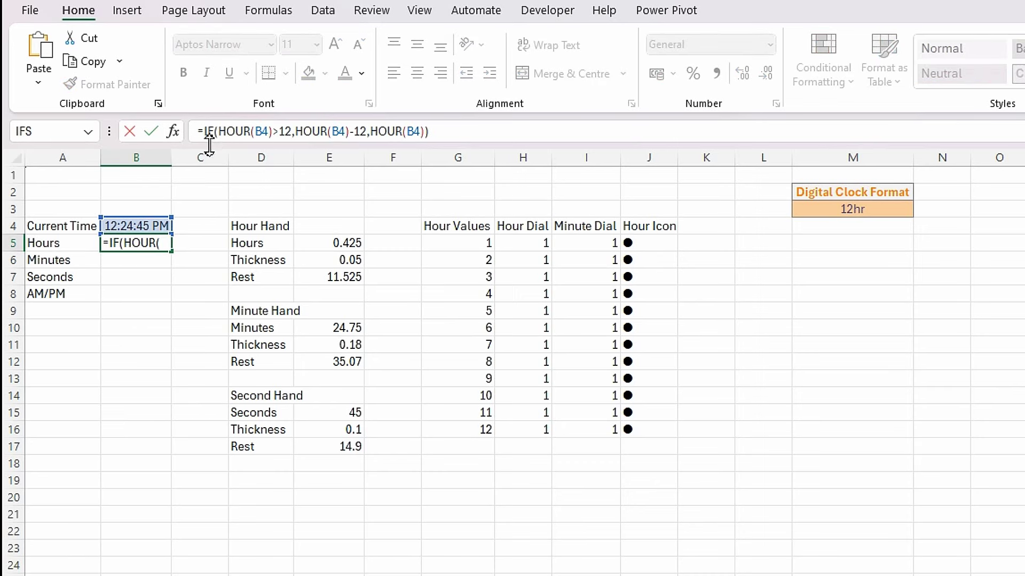
left_click(204, 132)
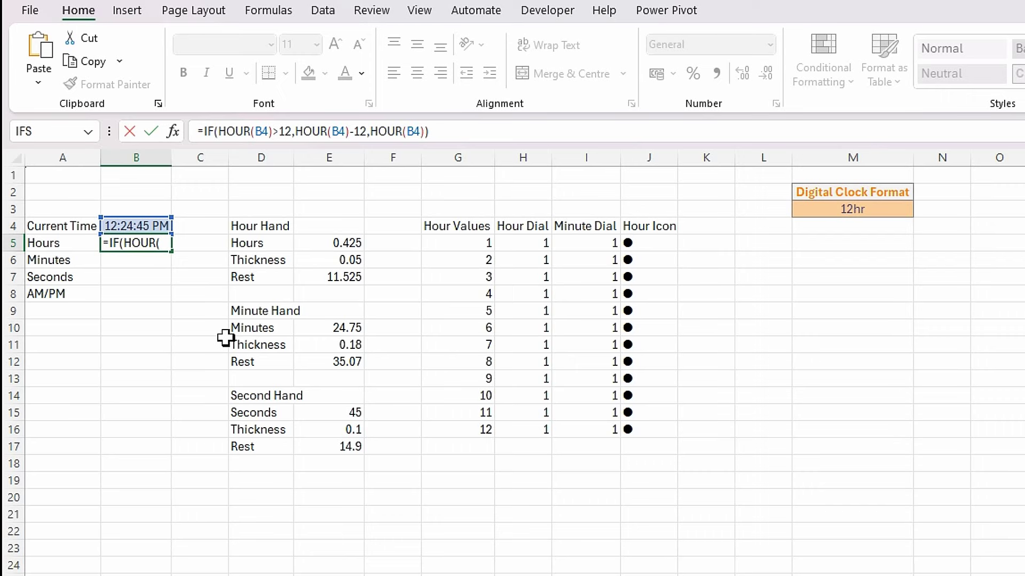
type("if(")
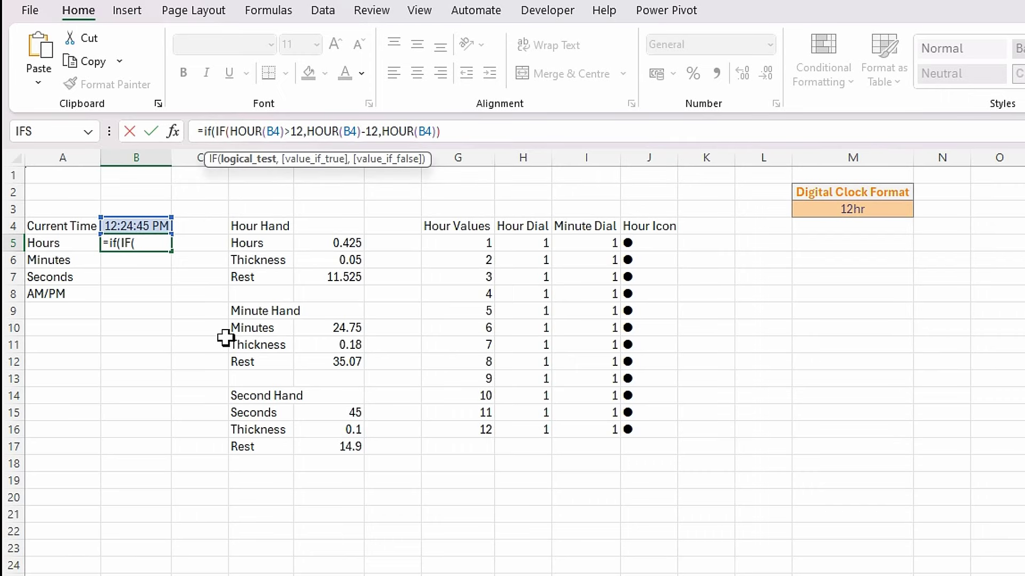
left_click(854, 210)
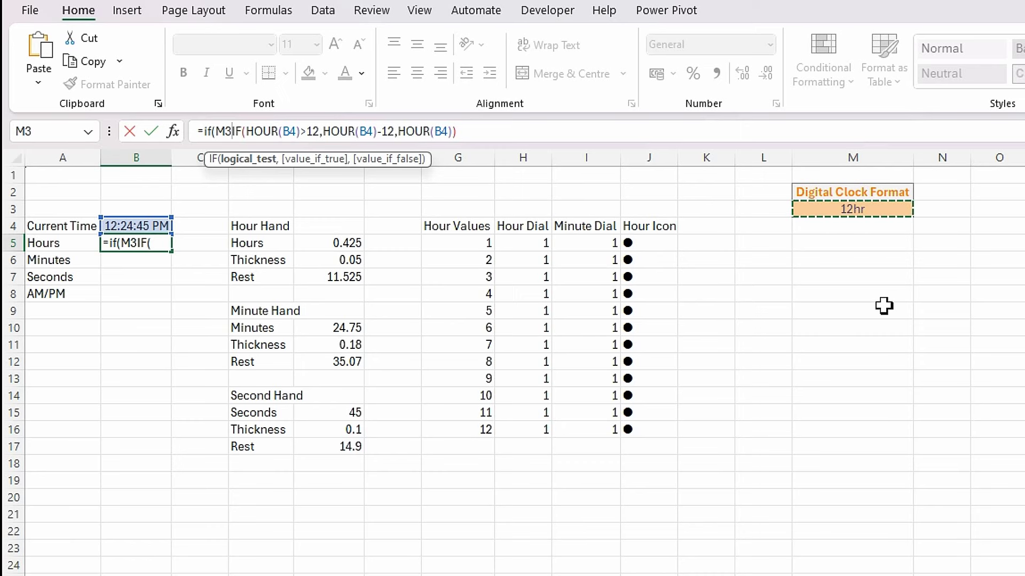
type("=\"12")
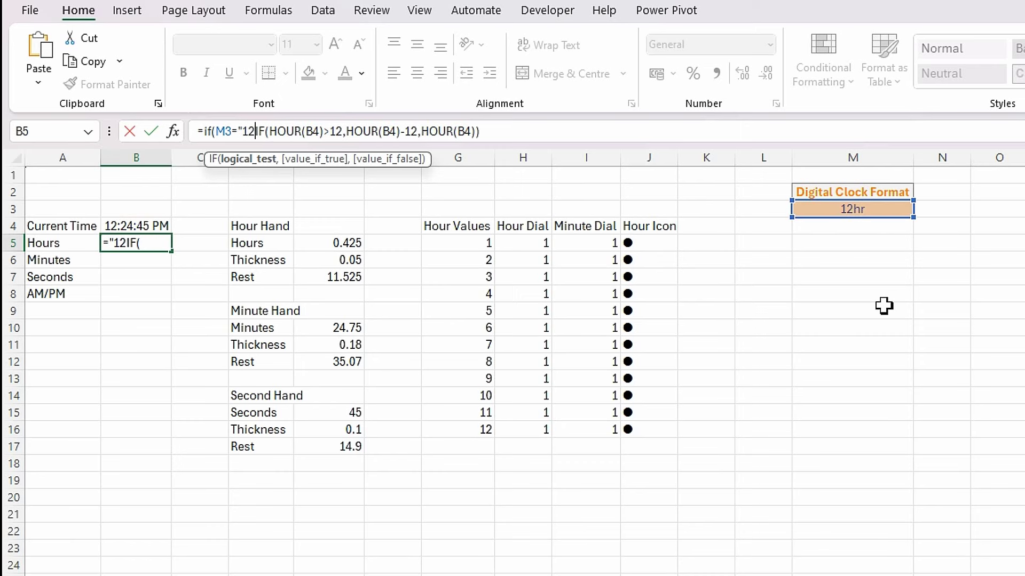
type("hr")
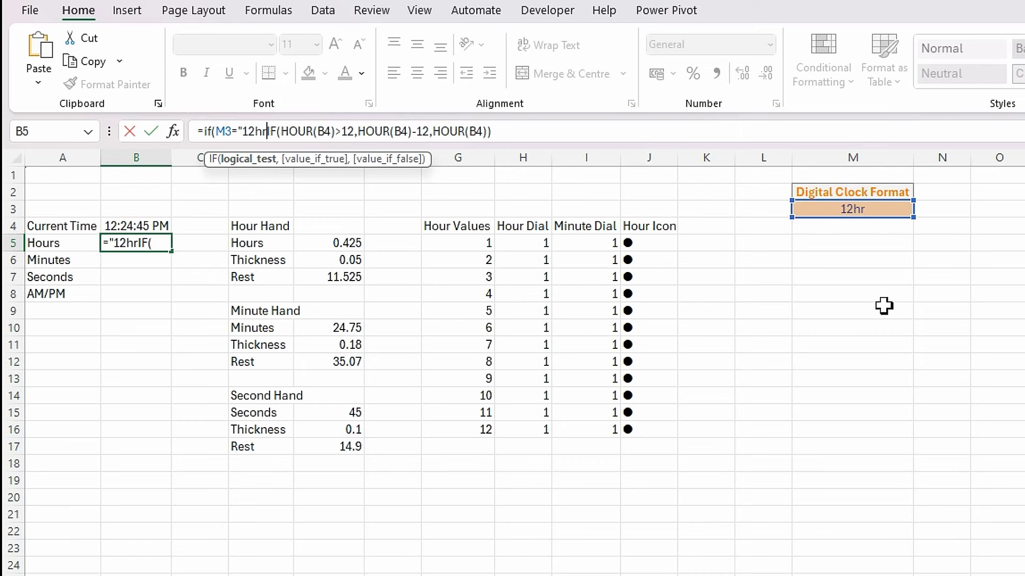
type("\",")
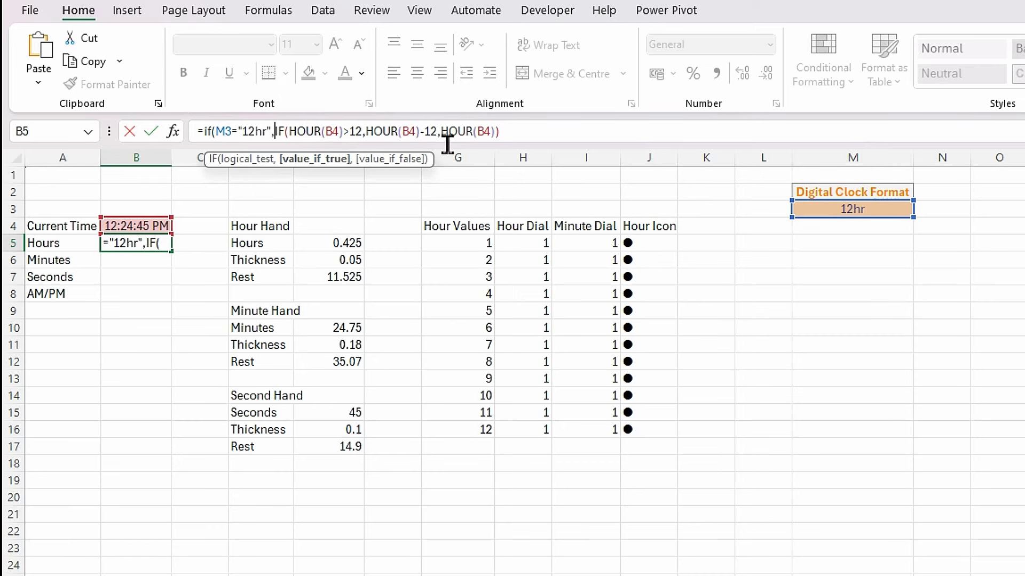
- Finish the outer IF in B5 with HOUR(B4) as its value if false
left_click(511, 132)
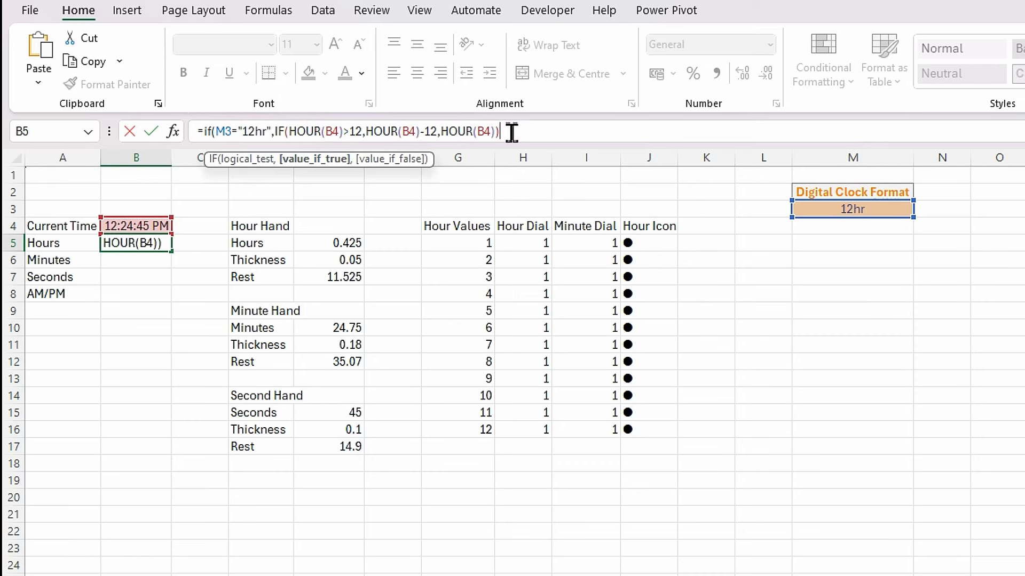
type(",")
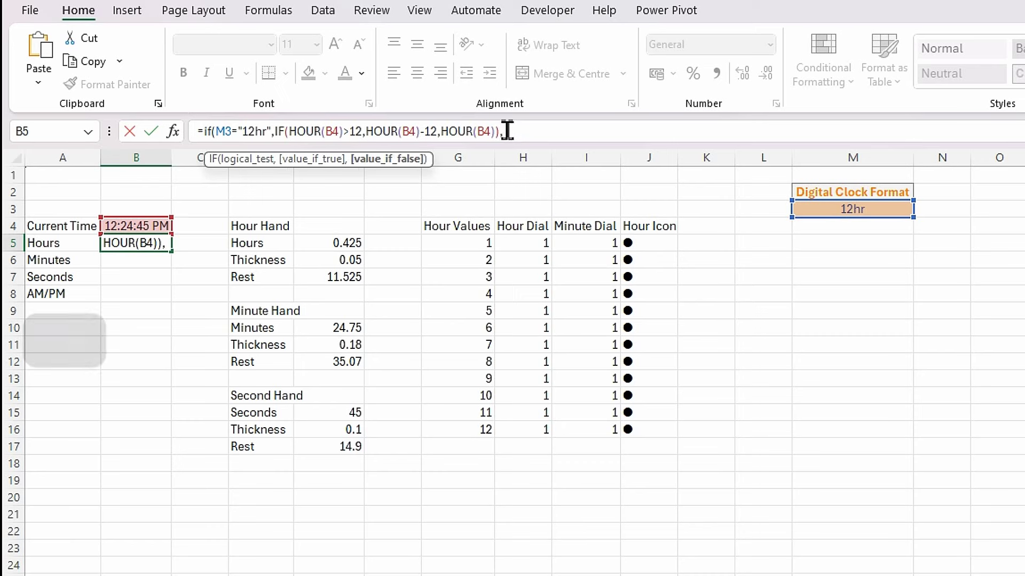
key("ctrl+v")
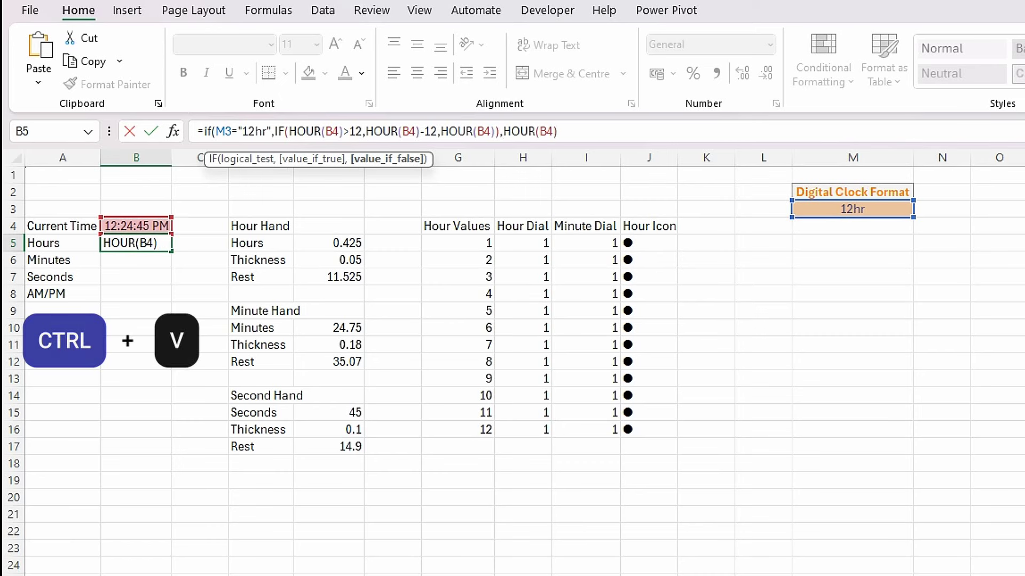
type(")")
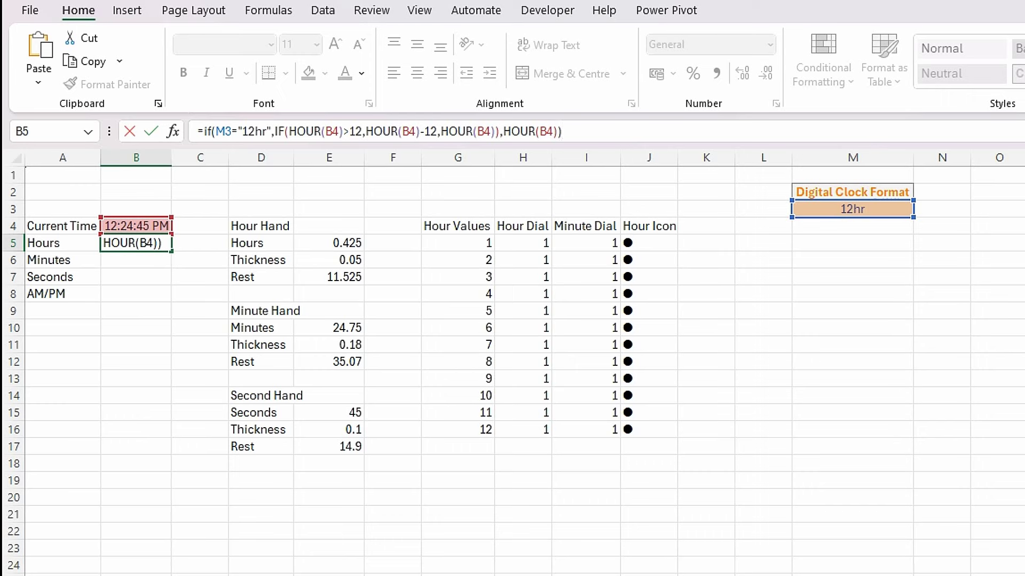
key("Return")
left_click(151, 243)
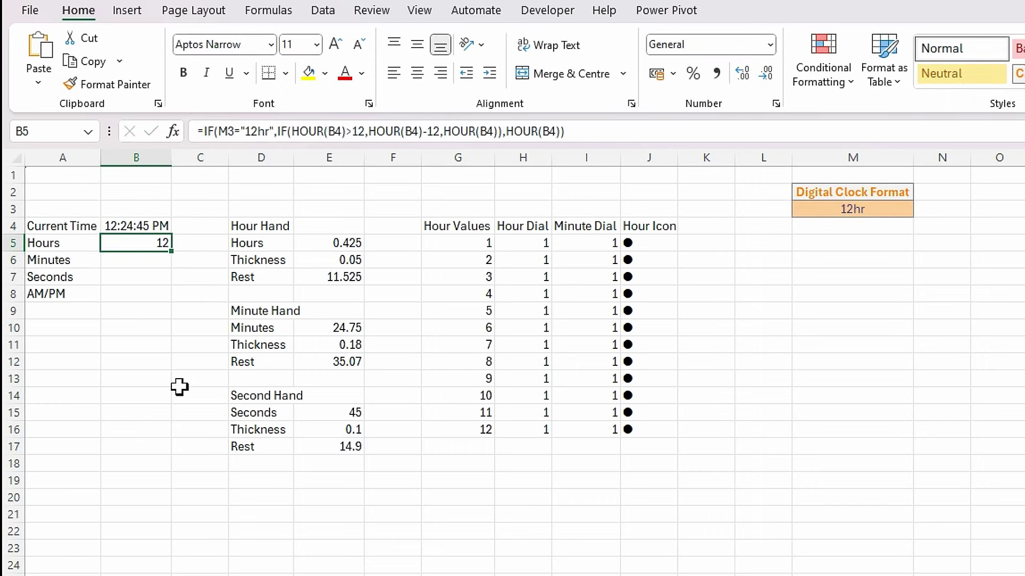
- Test the format list in M3 by switching it to 24hr and back to 12hr
left_click(852, 207)
left_click(921, 209)
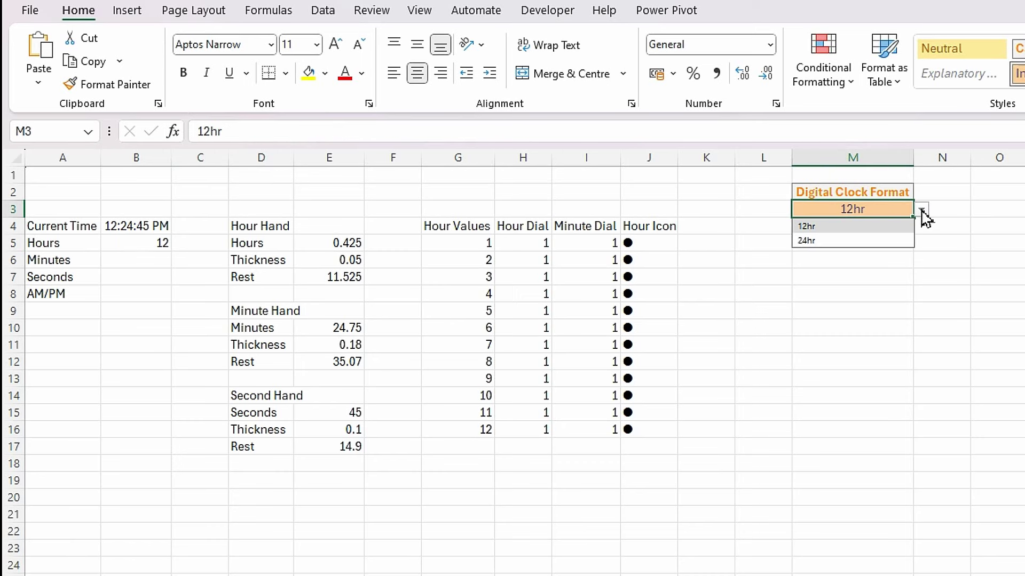
left_click(858, 244)
left_click(922, 213)
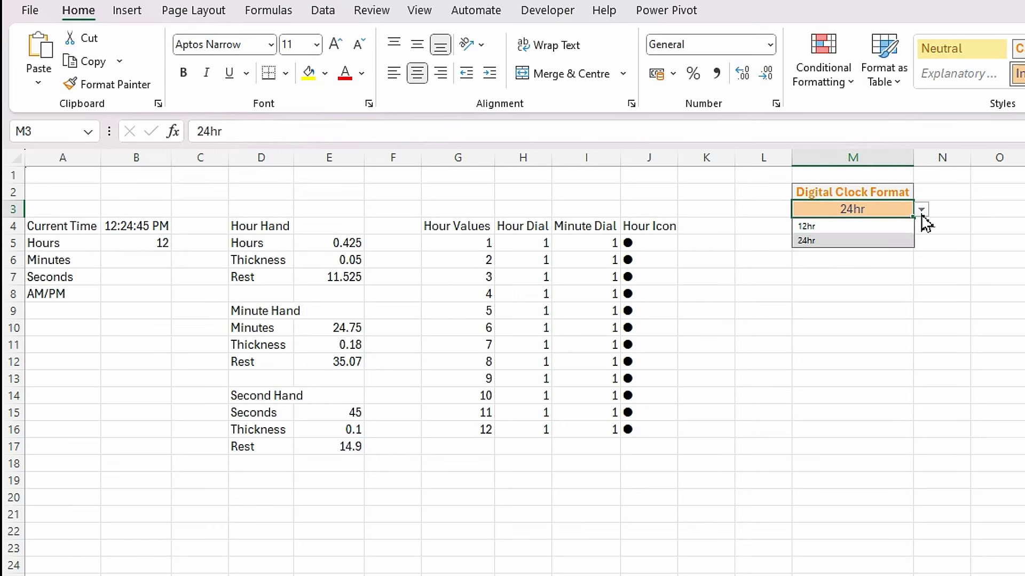
left_click(868, 226)
left_click(136, 345)
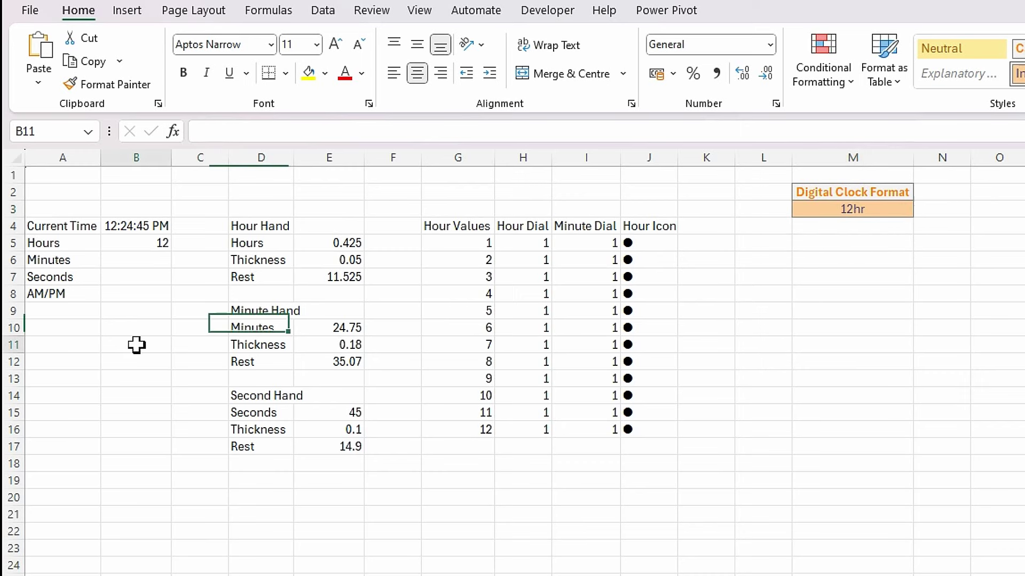
- Set the Current Time in cell B4 to 01:26:34 pm
left_click(140, 229)
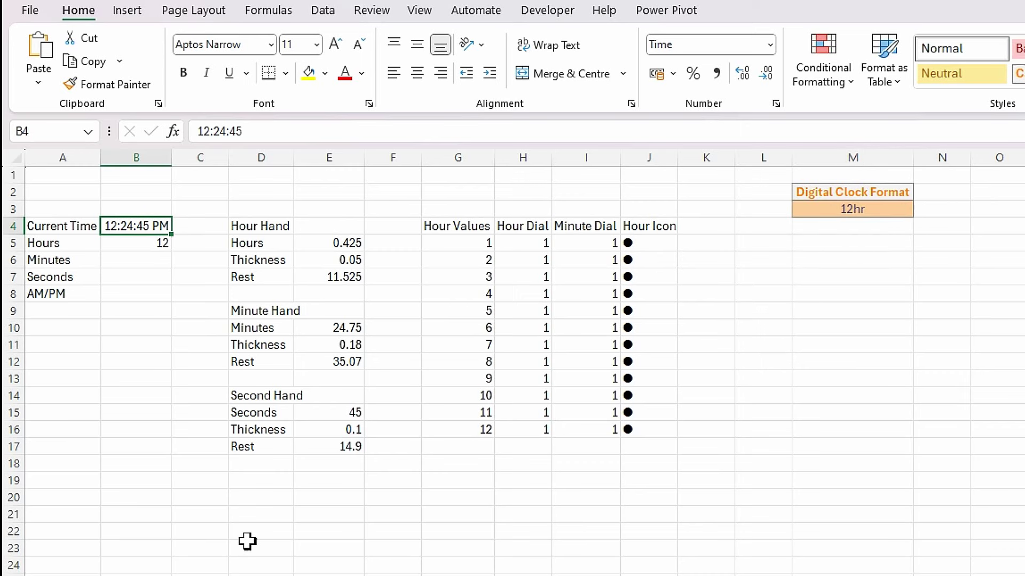
type("01:")
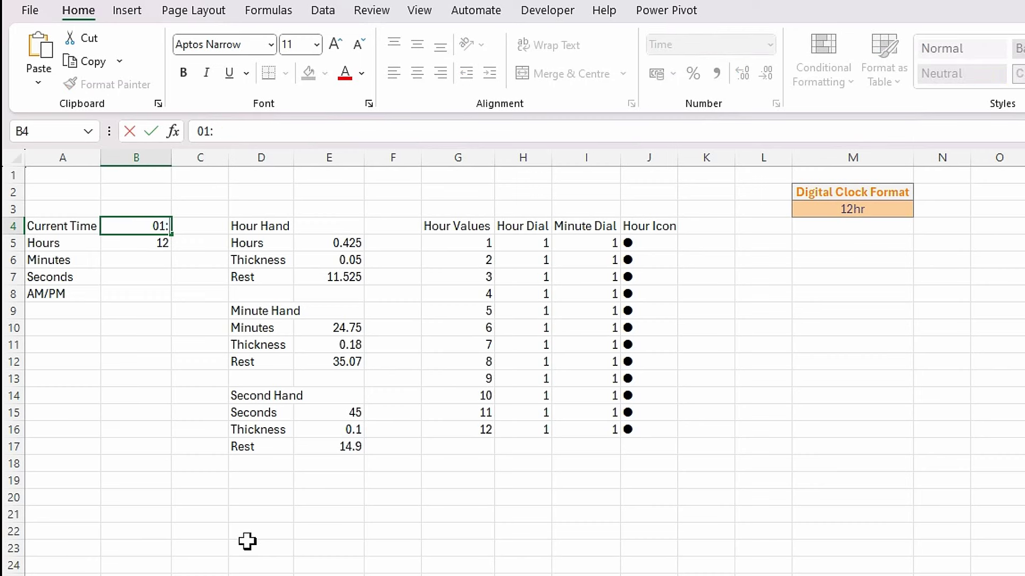
type("26:34")
key("ctrl+Return")
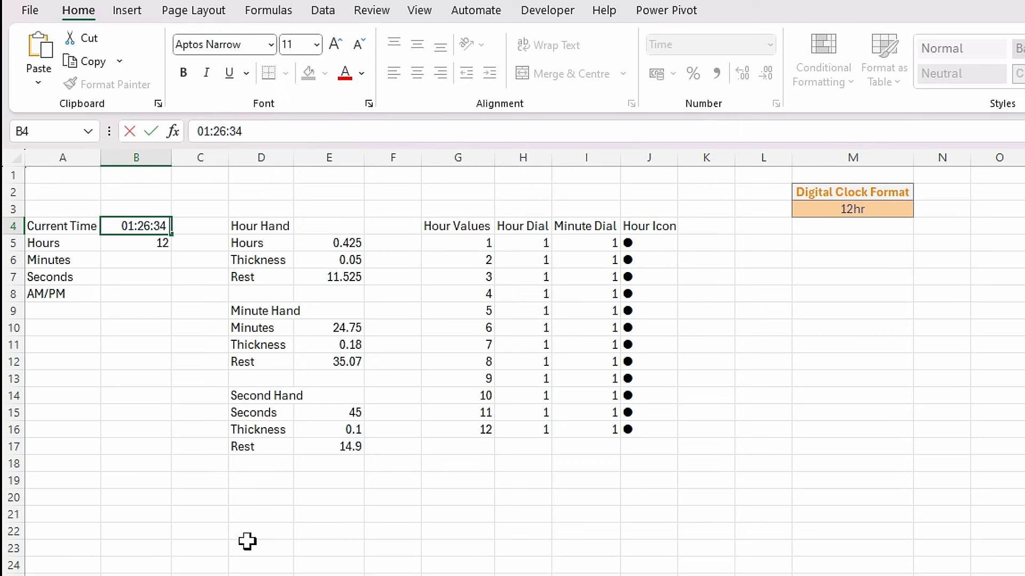
type("pm")
key("Return")
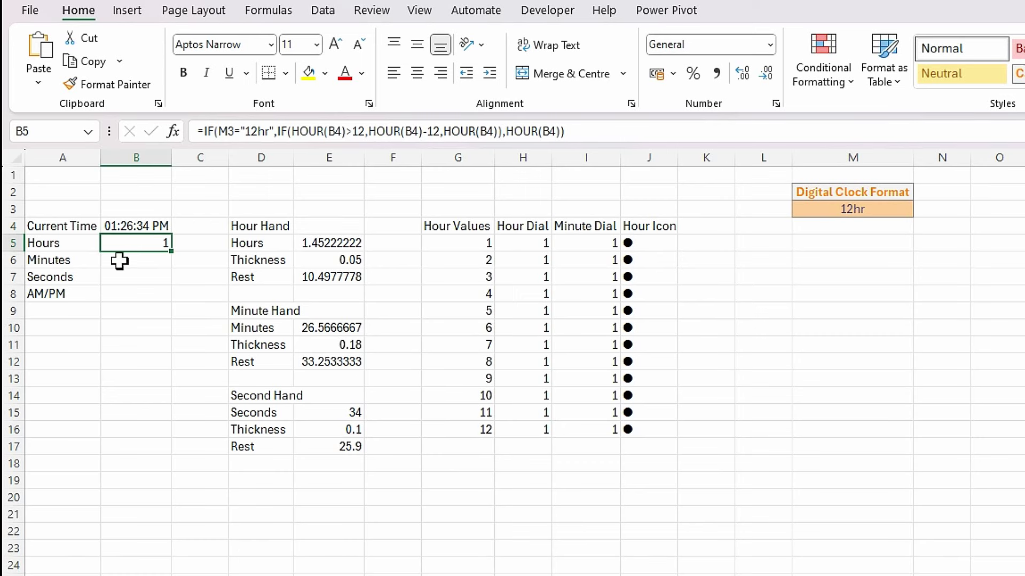
- Check the Hours formula by switching the digital clock format in M3 to 24hr and back to 12hr
left_click(856, 212)
left_click(922, 211)
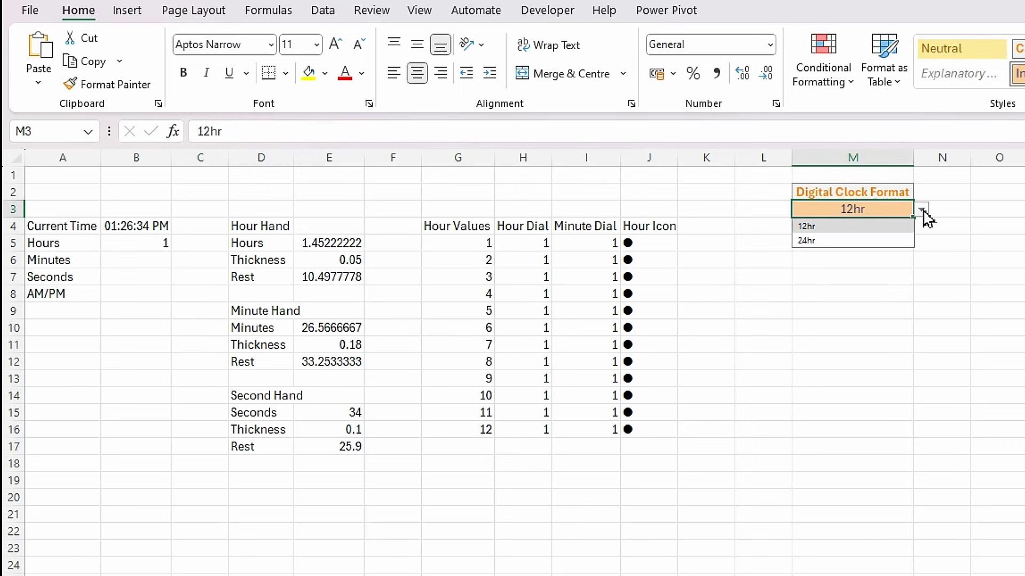
left_click(907, 240)
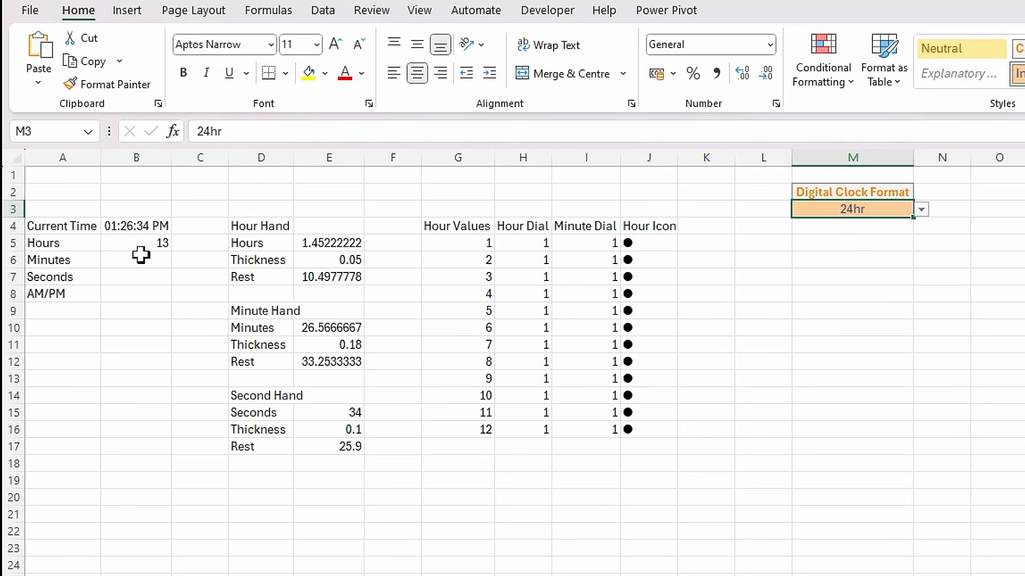
left_click(922, 211)
left_click(869, 226)
- Wrap the Hours formula in B5 in a TEXT function with the format "00" and append &":" to it
left_click(160, 243)
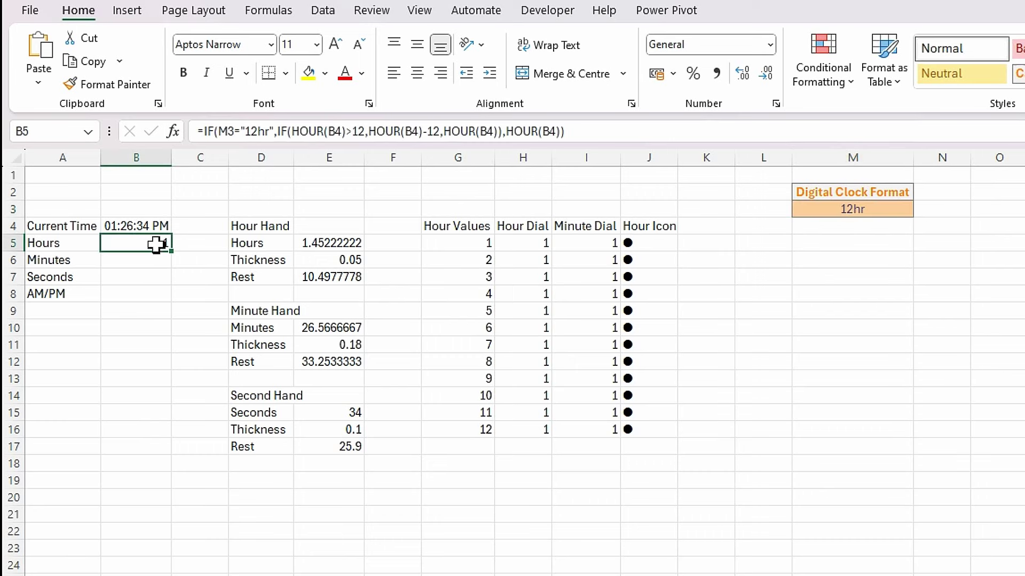
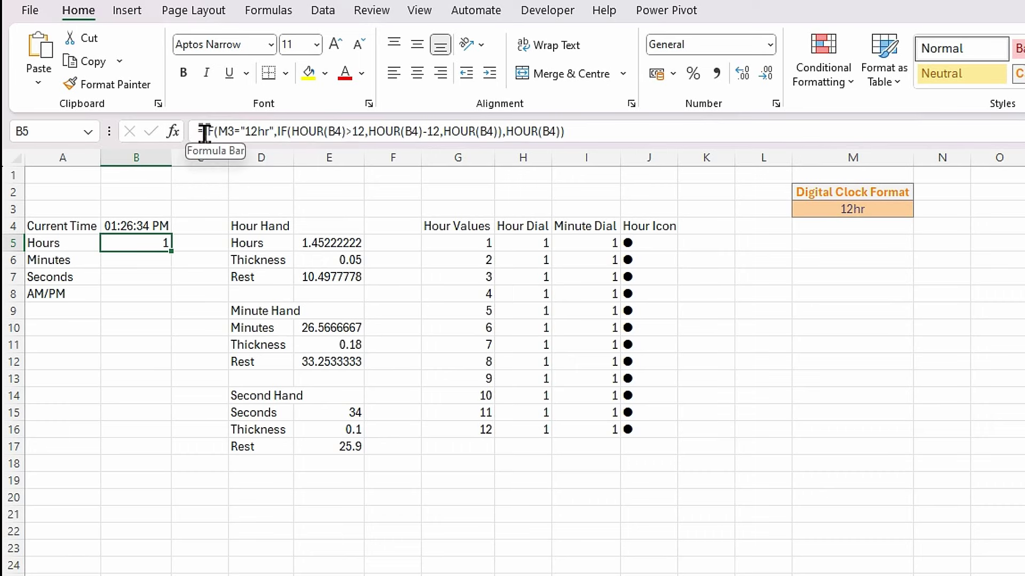
left_click(204, 131)
type("text")
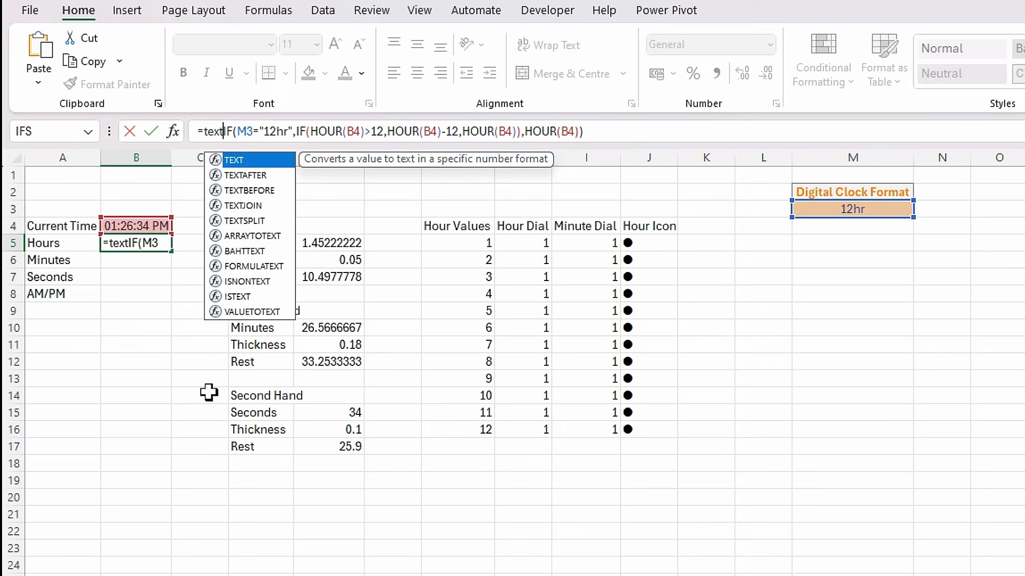
key("Tab")
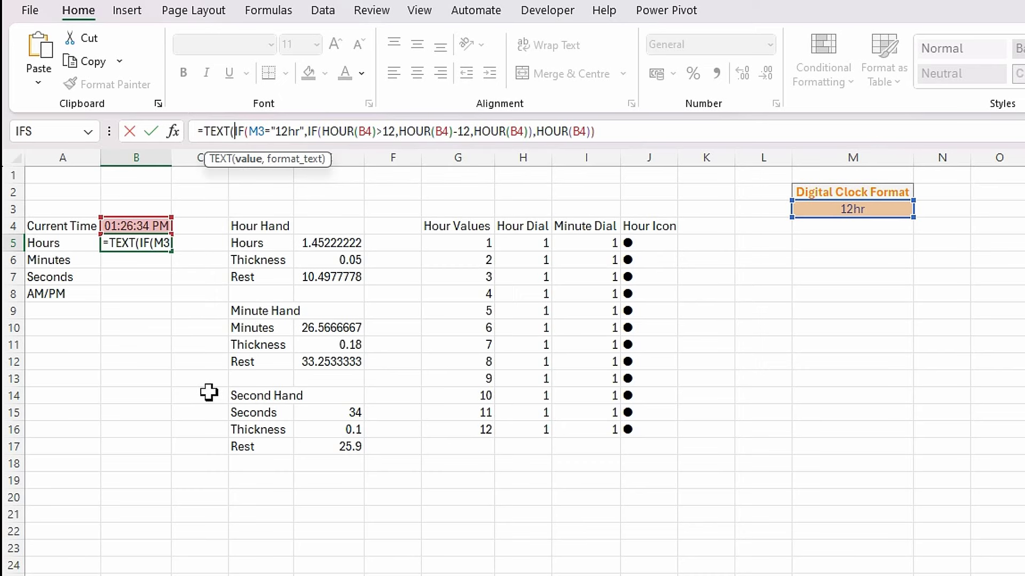
left_click(618, 133)
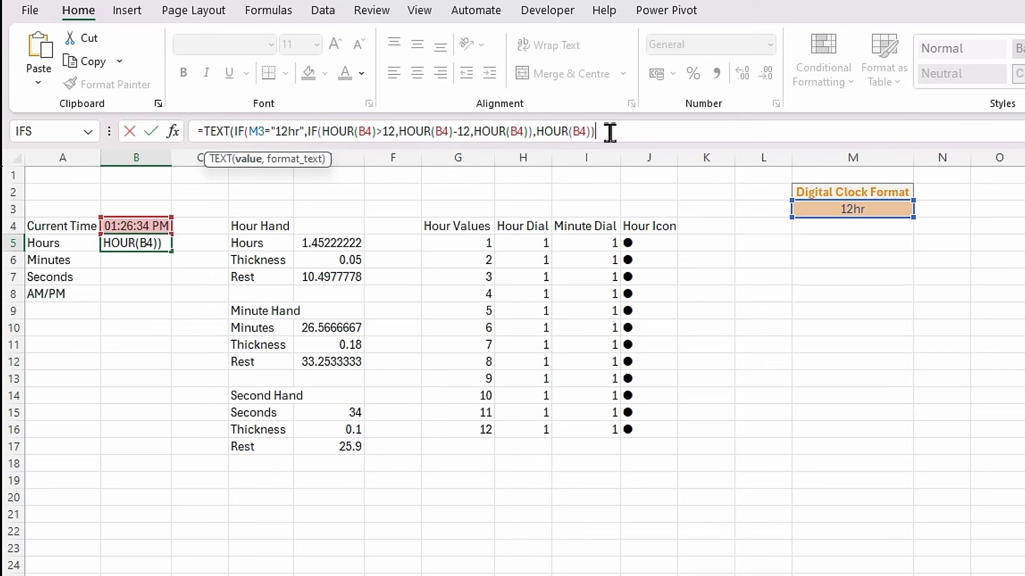
type(",")
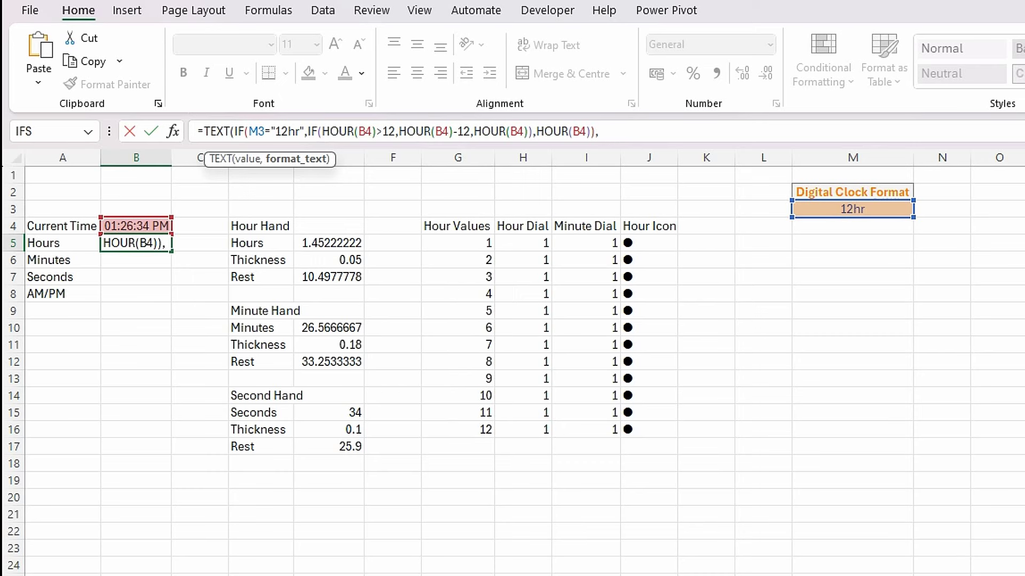
type("\"00\")")
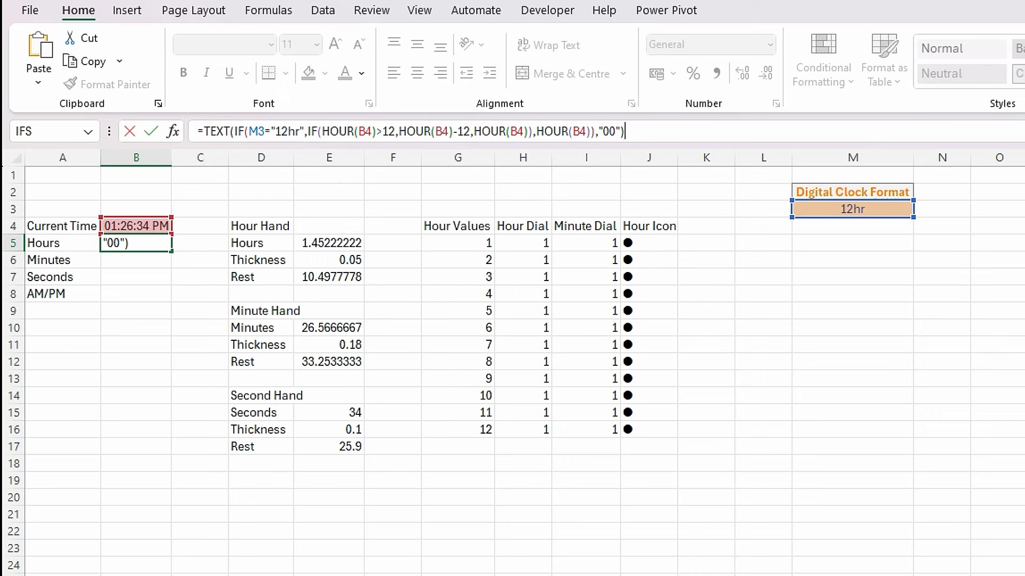
type("&\":")
key("Return")
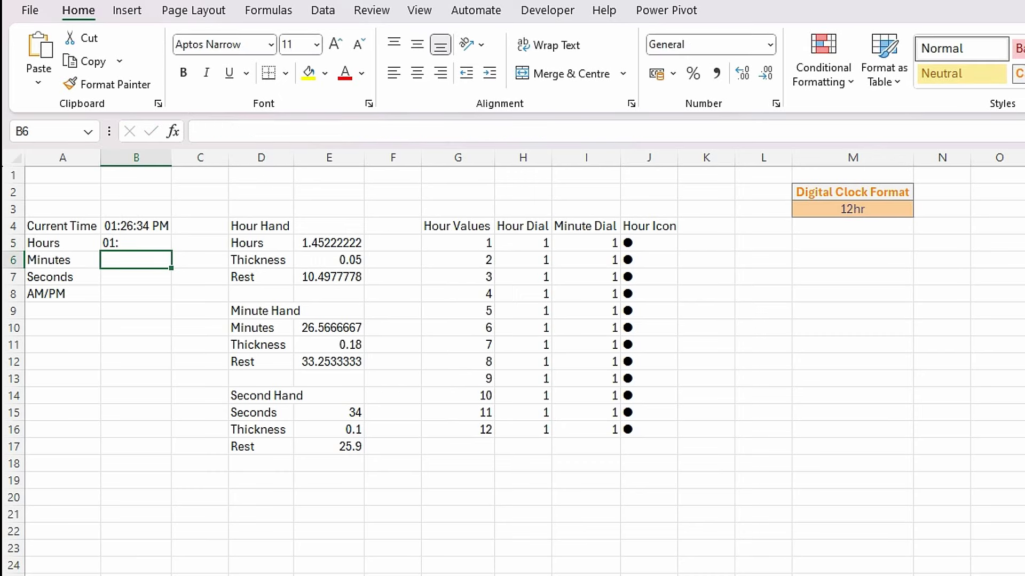
- Test the text-formatted Hours in B5 by choosing 24hr in M3 and returning it to 12hr
left_click(859, 210)
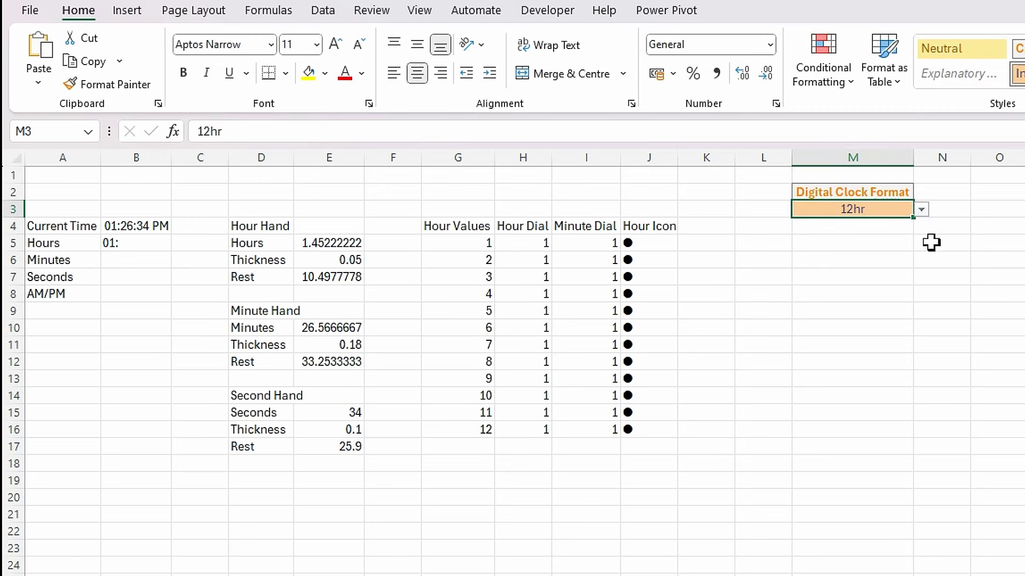
left_click(922, 210)
left_click(805, 240)
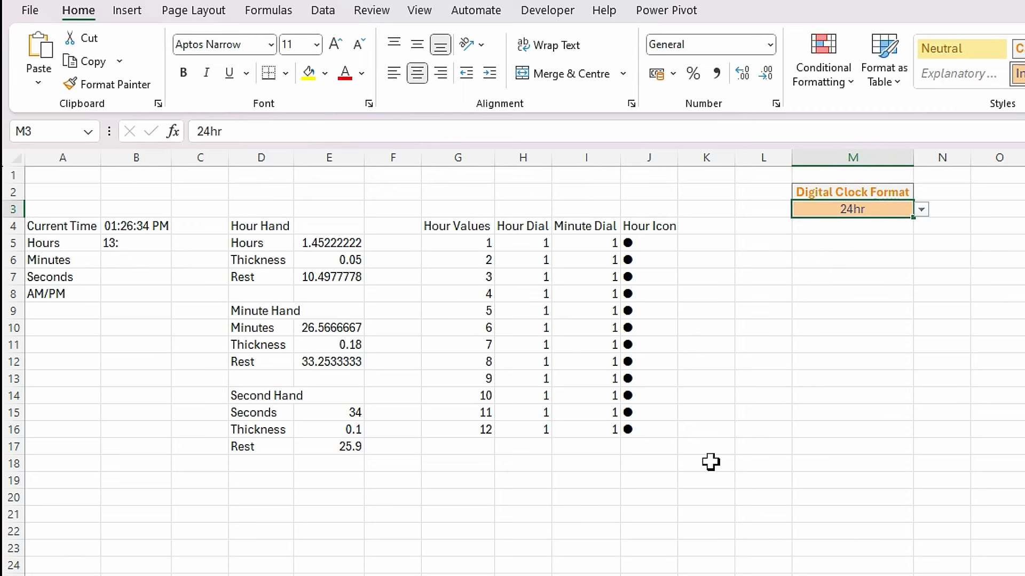
left_click(923, 211)
left_click(867, 224)
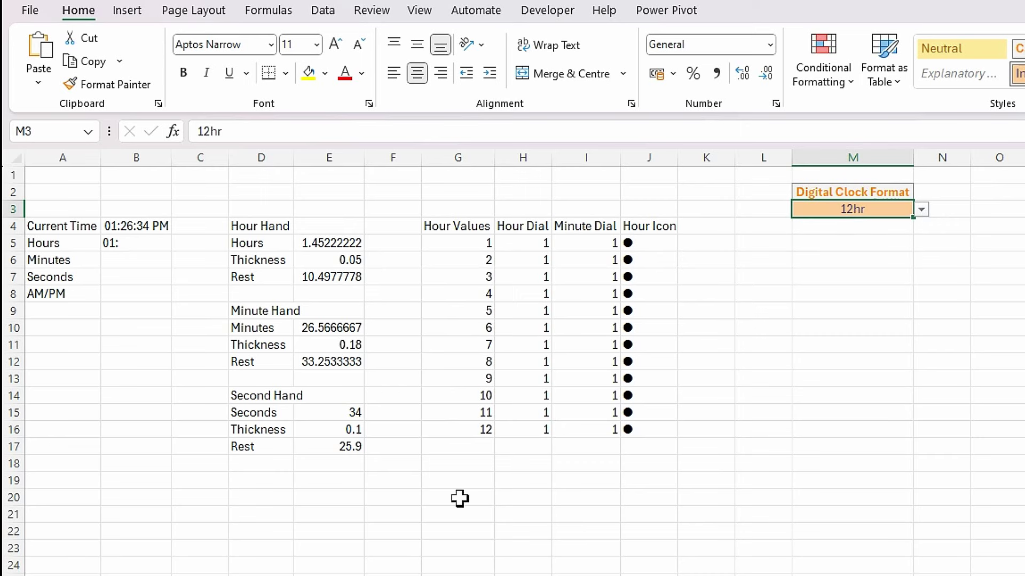
- Enter the Minutes formula =TEXT(MINUTE(B4),"00")&":" in cell B6
left_click(134, 261)
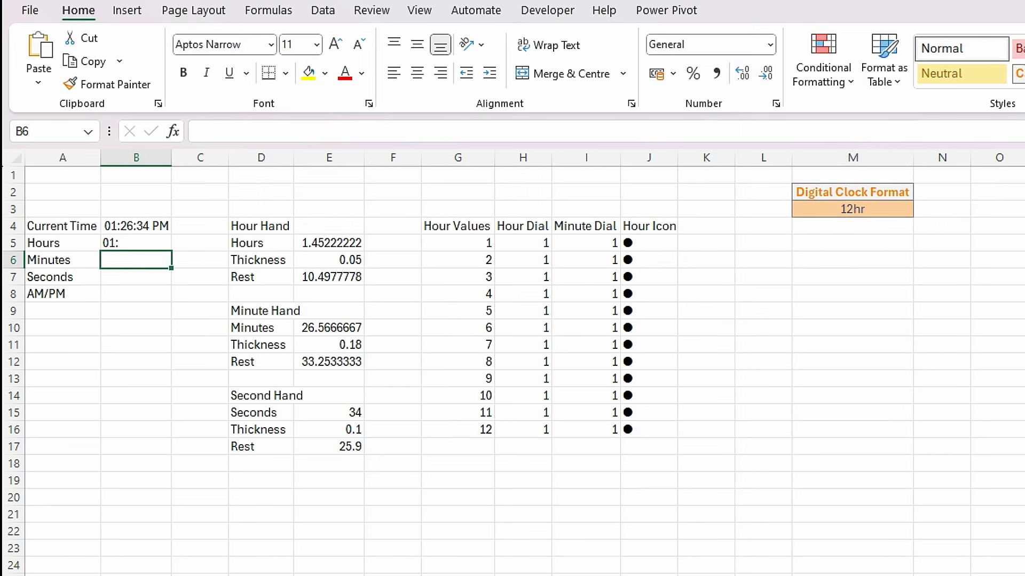
left_click(226, 131)
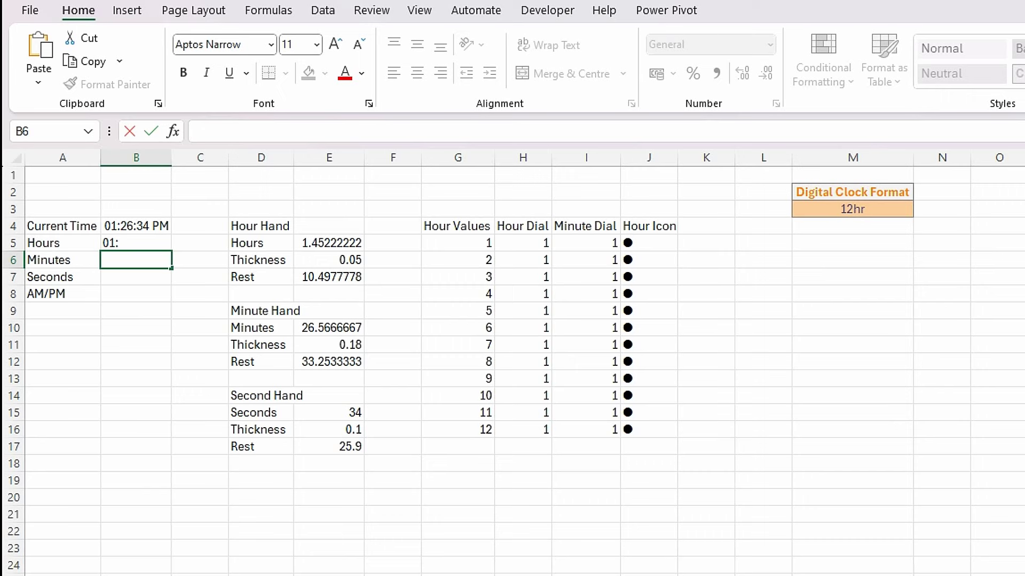
type("=text")
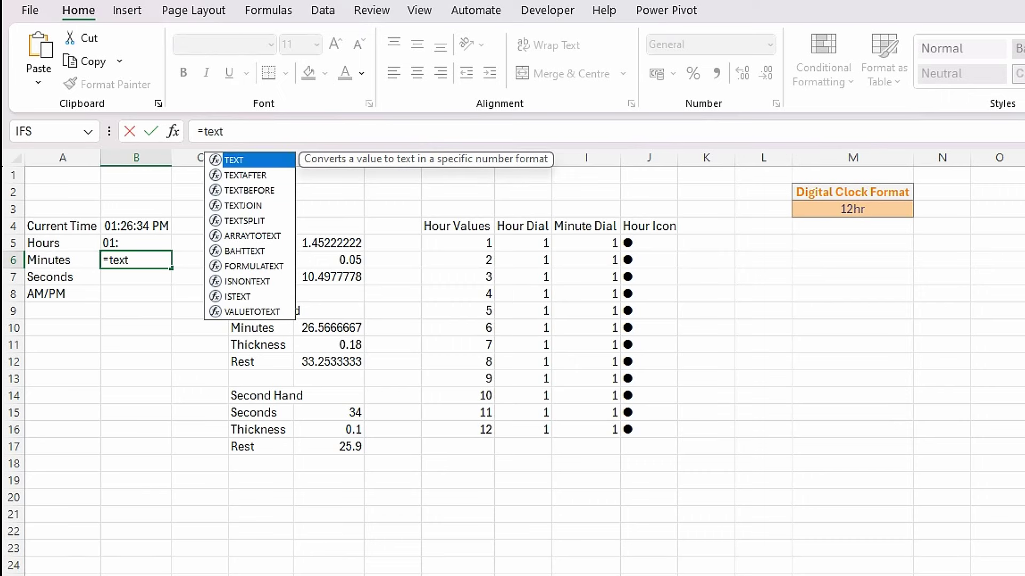
type("(")
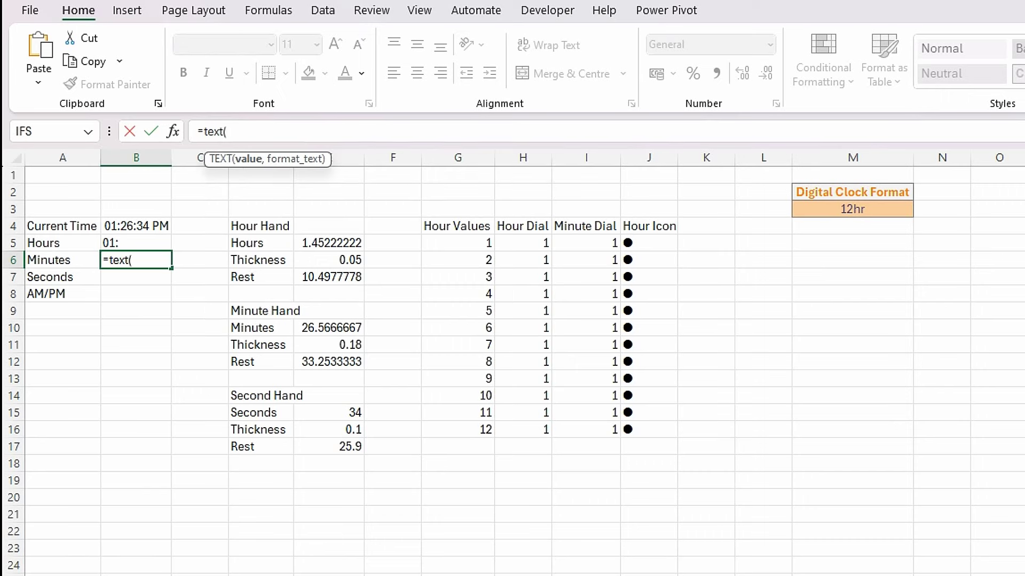
type("minute")
key("Tab")
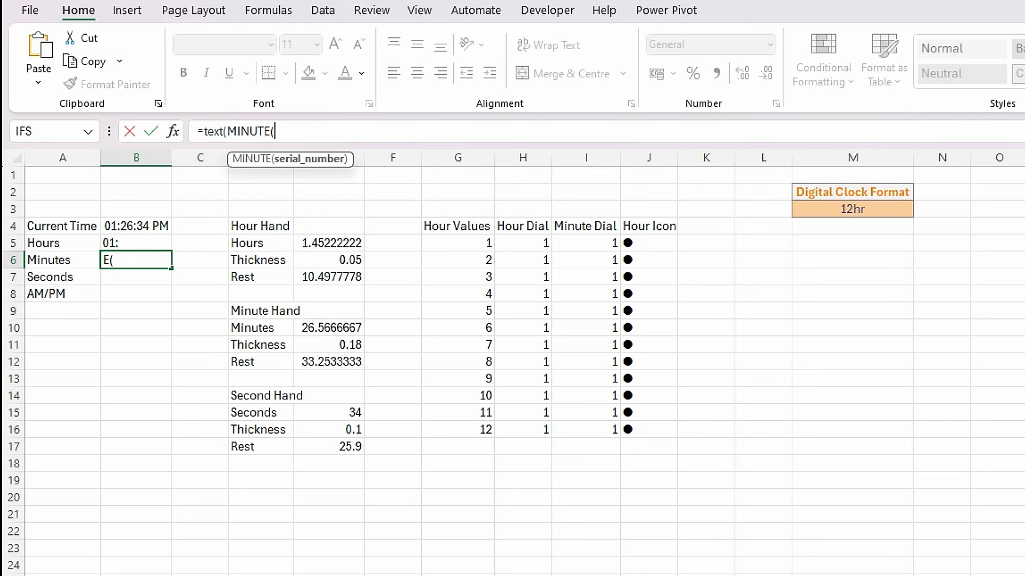
left_click(123, 227)
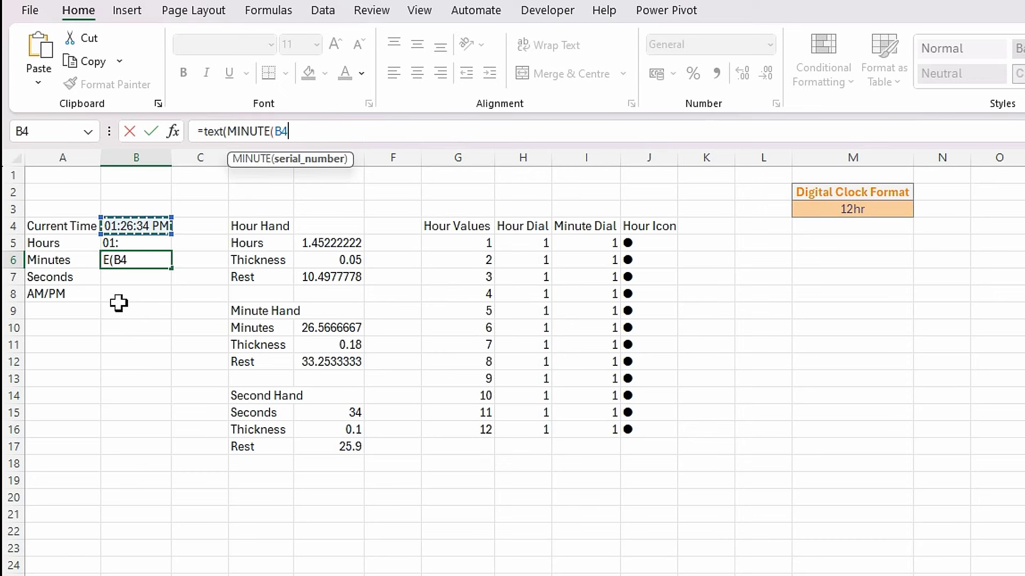
type("),")
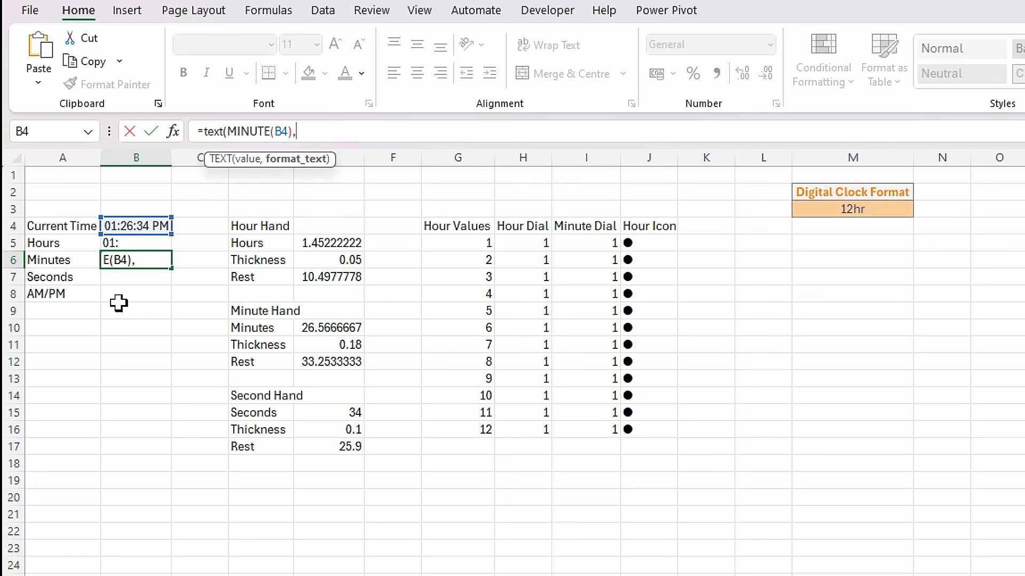
type("\"00\")")
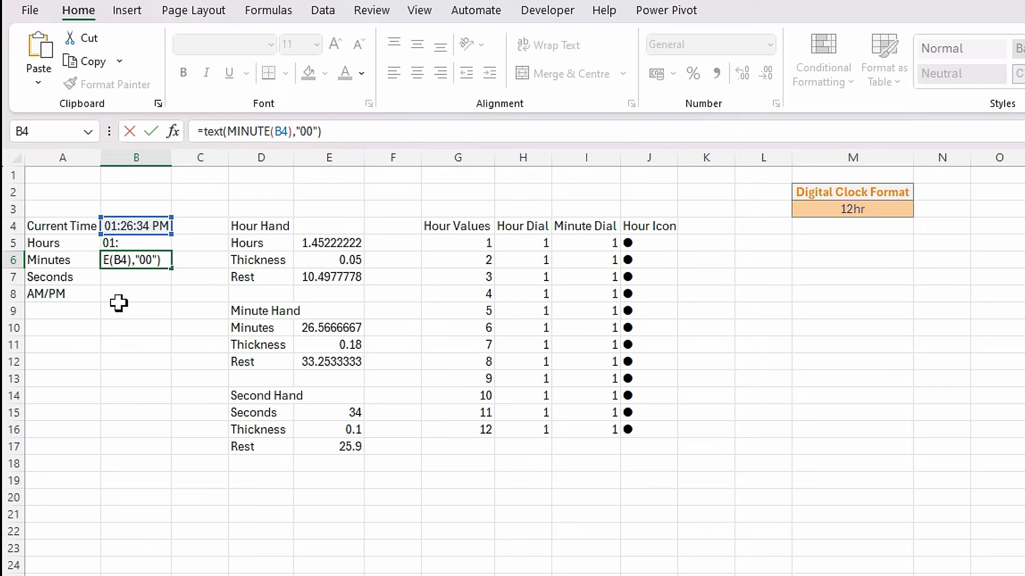
type("&\":\"")
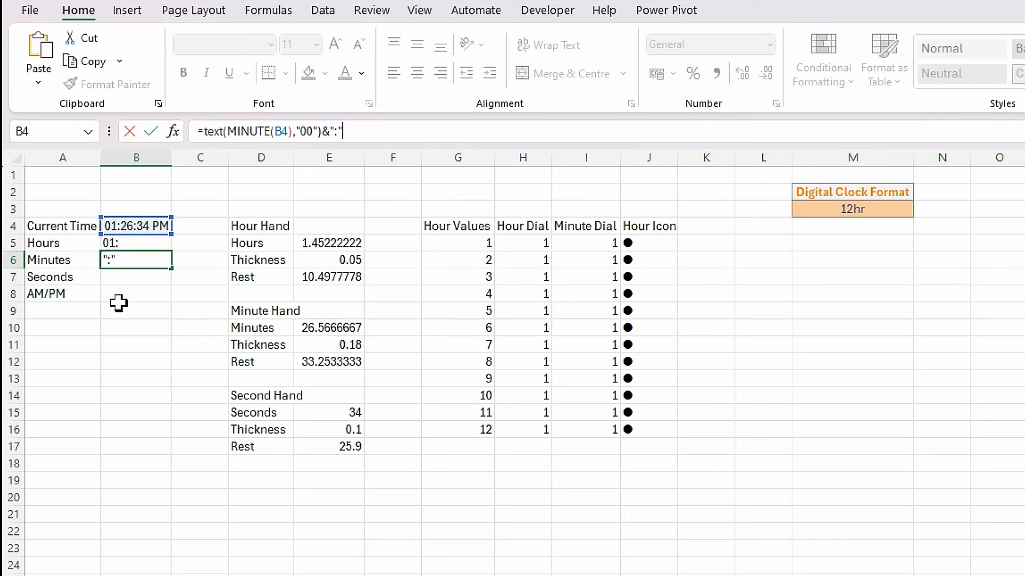
key("Return")
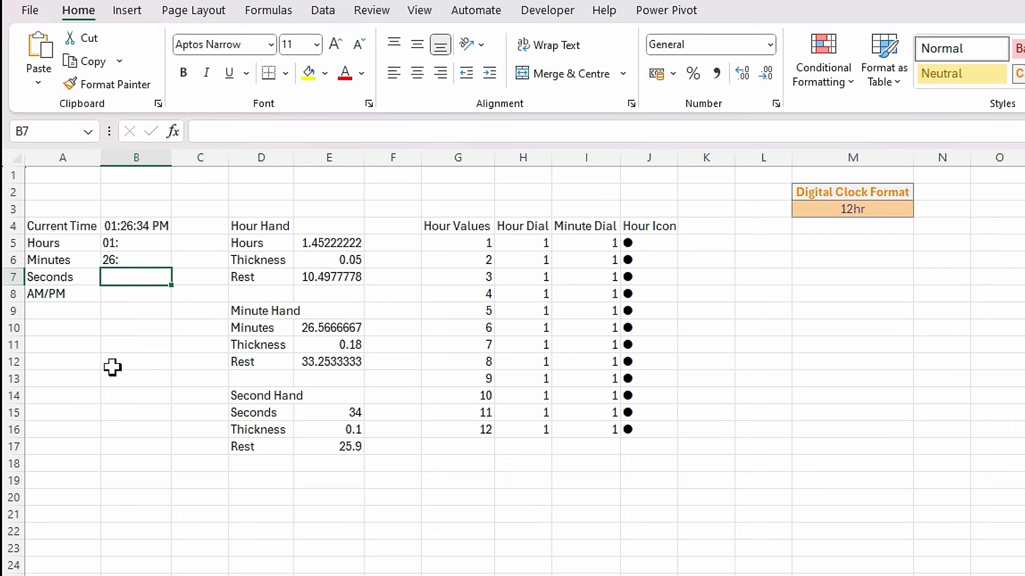
- Enter the Seconds formula =TEXT(SECOND(B4),"00") in cell B7
type("=text")
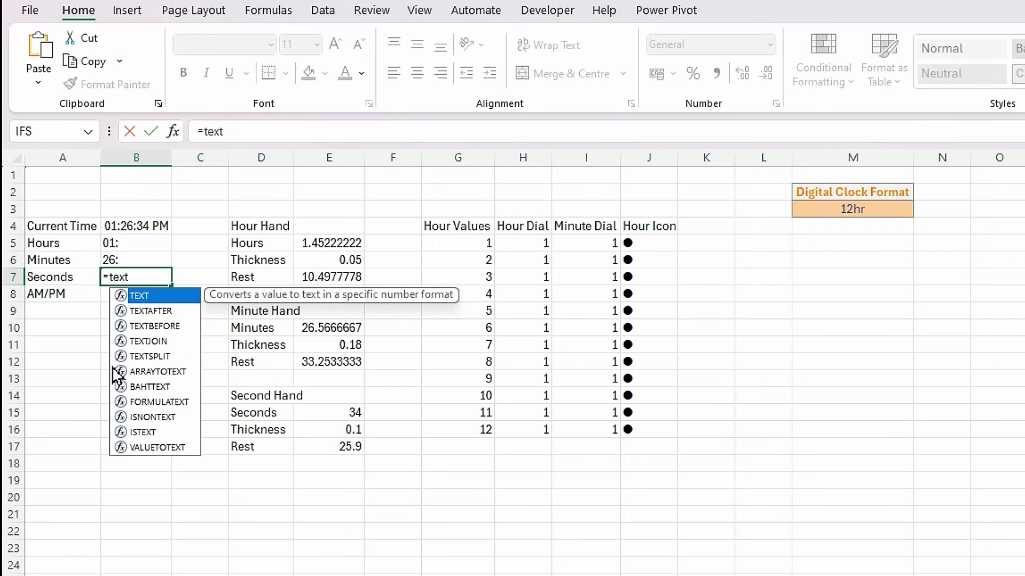
key("Tab")
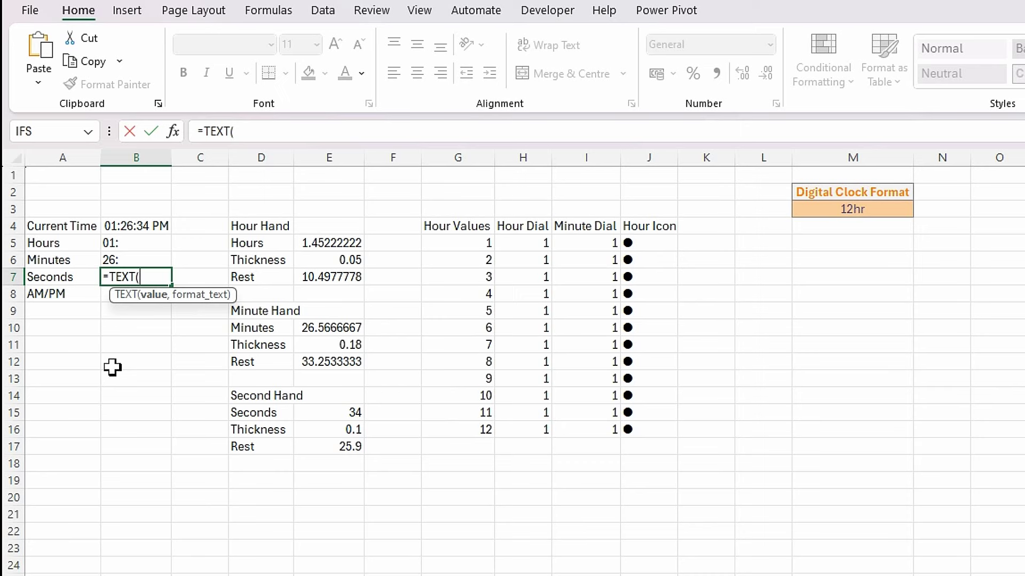
type("se")
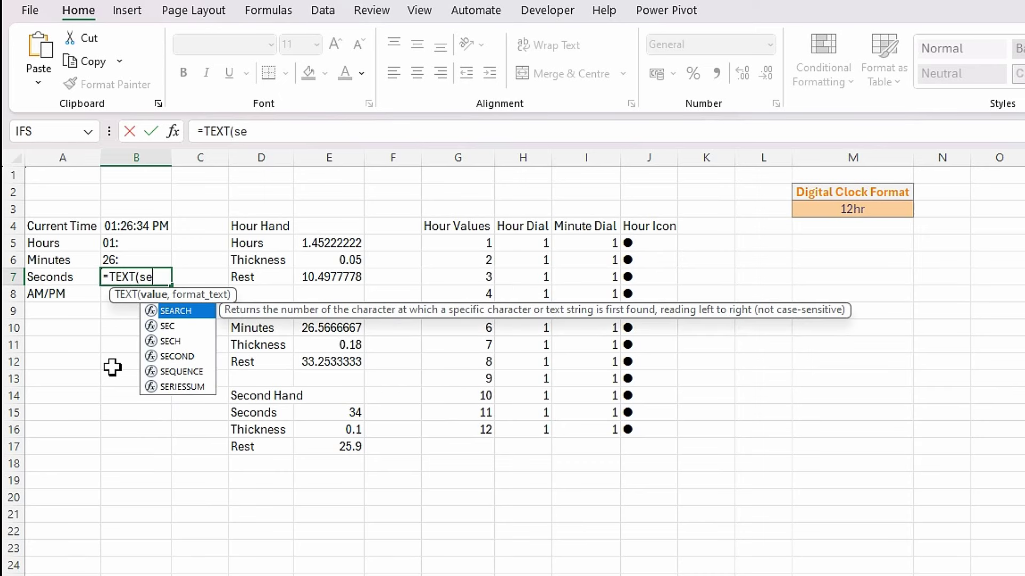
double_click(179, 356)
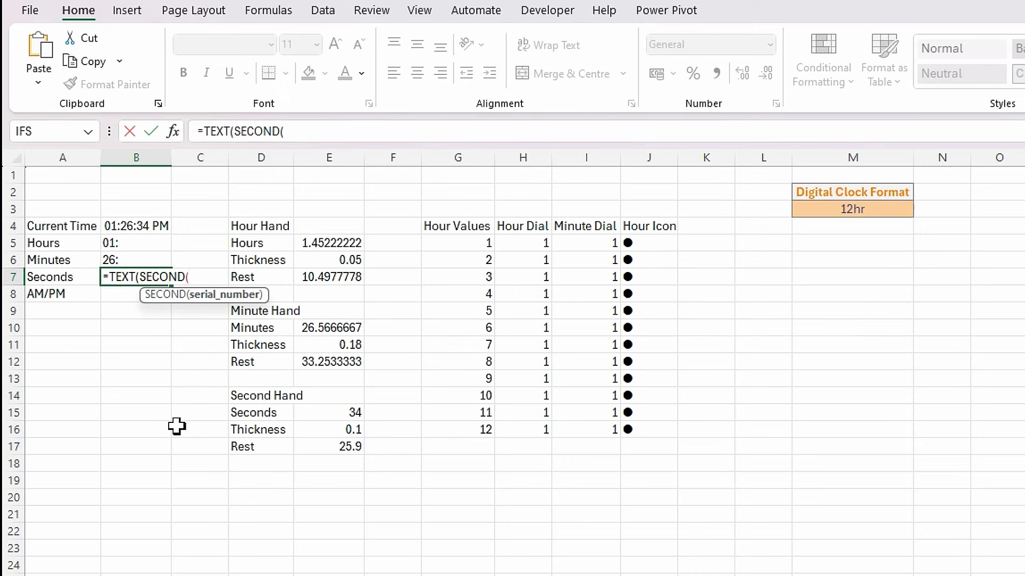
left_click(142, 227)
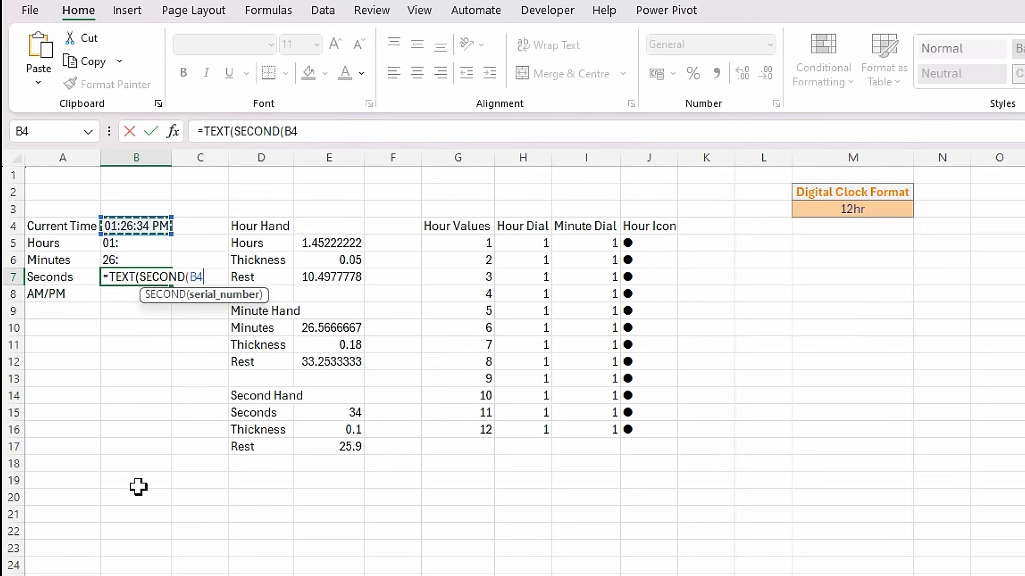
type(")")
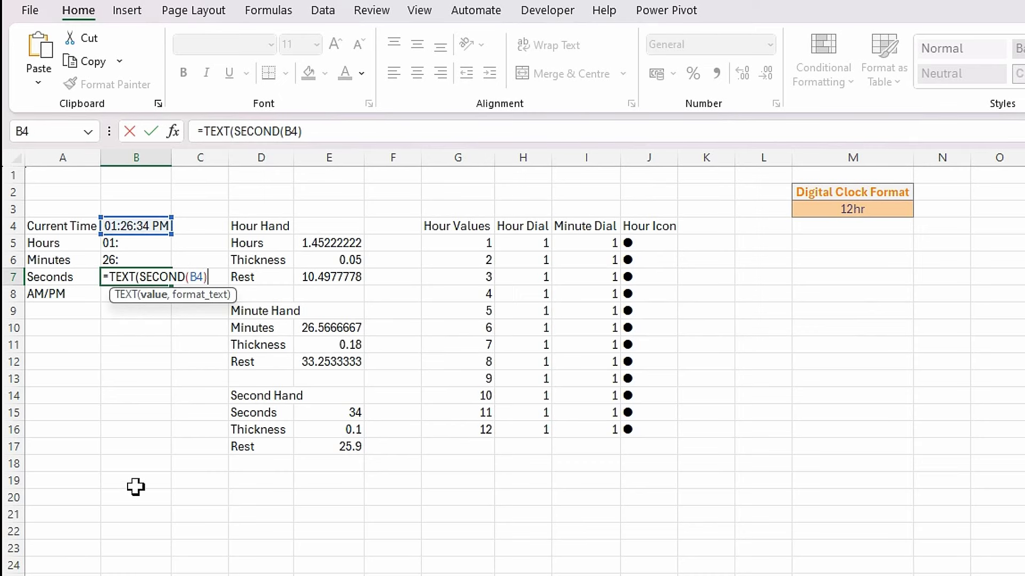
type(",\"")
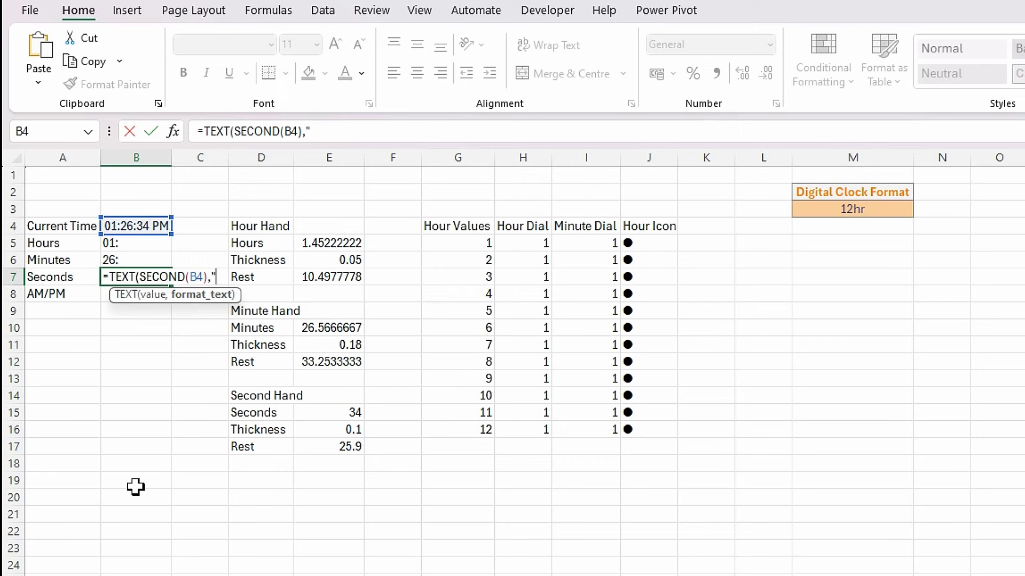
type("00\")")
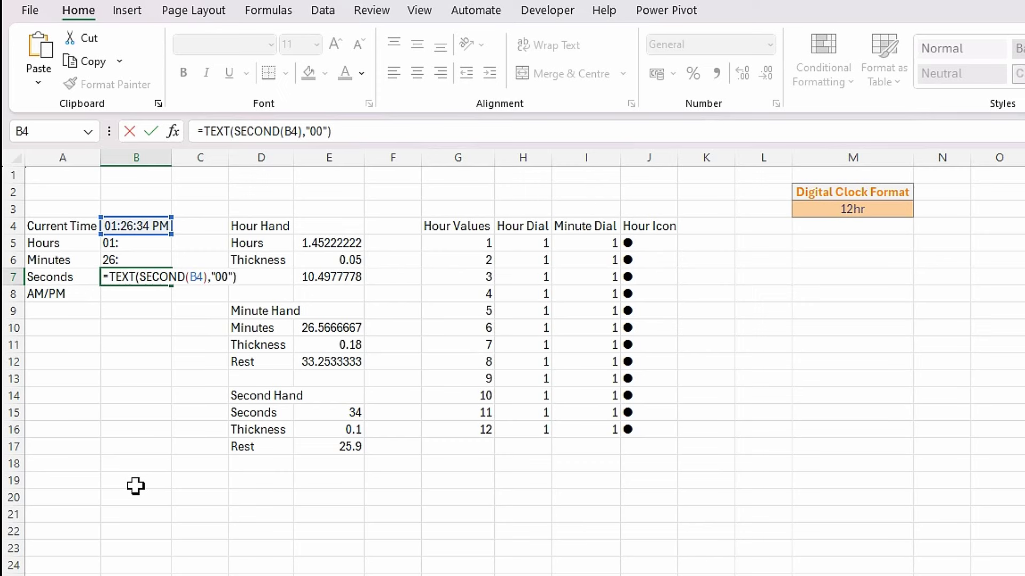
key("Return")
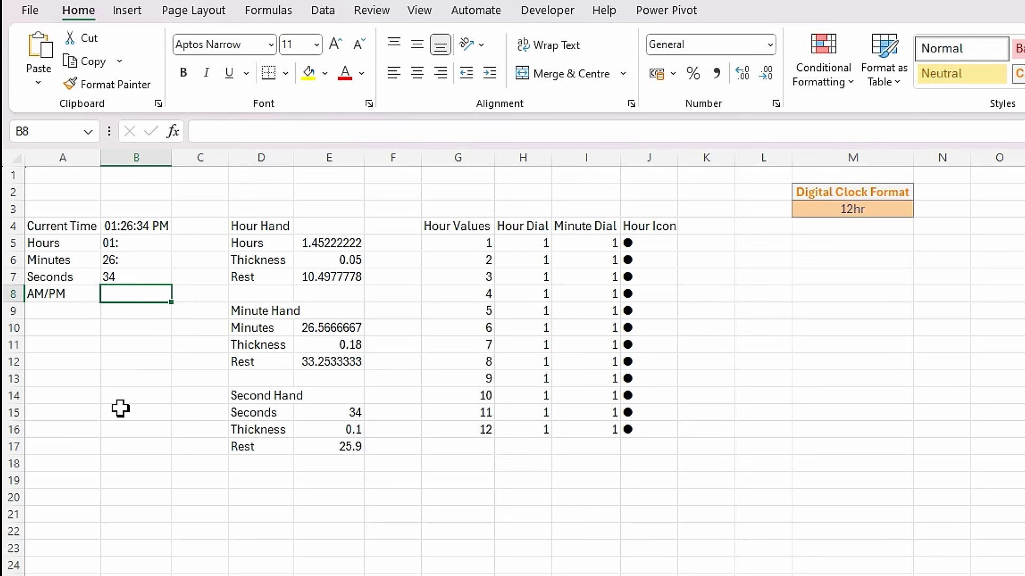
type("if(")
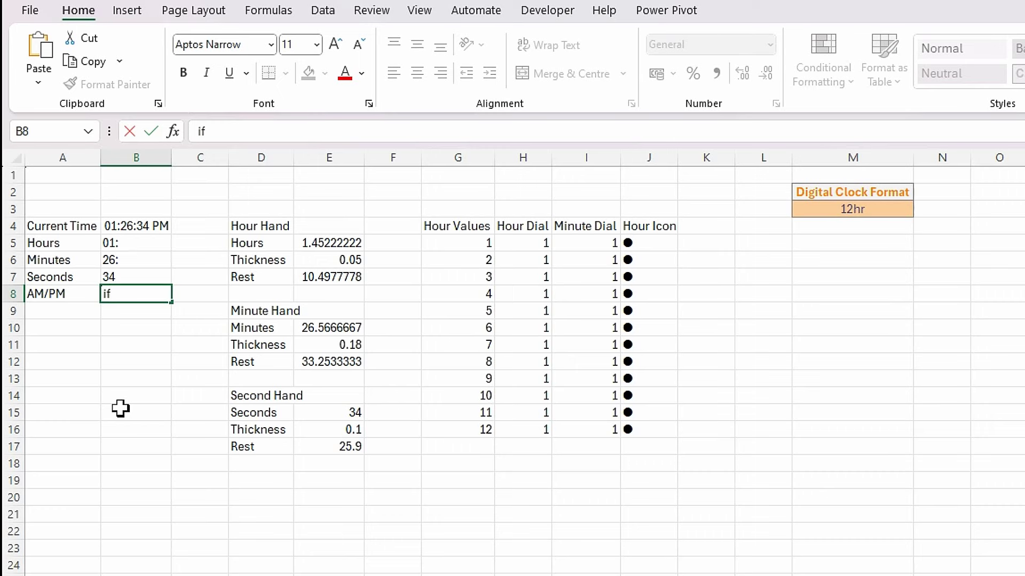
left_click(863, 213)
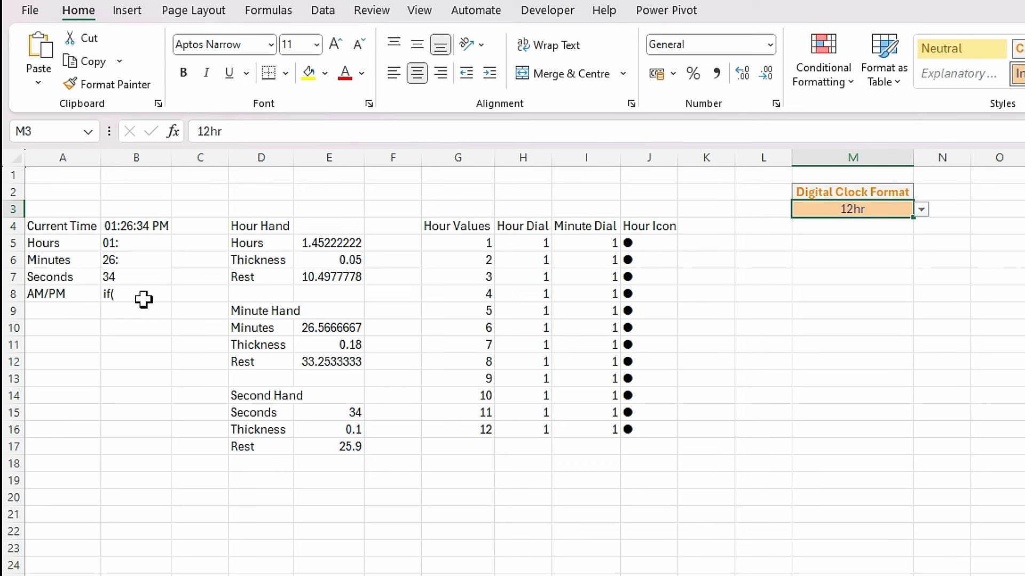
left_click(142, 300)
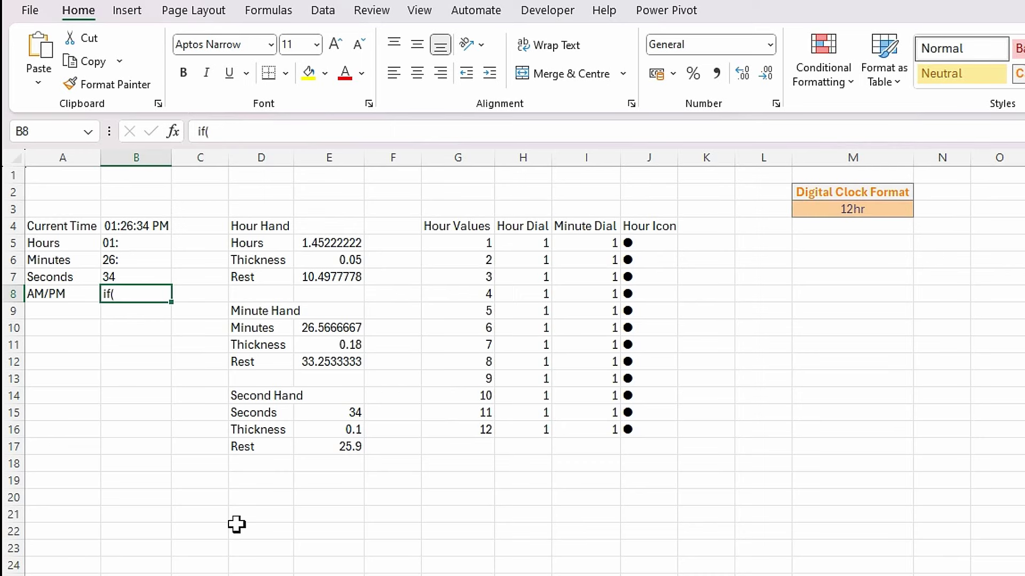
- Enter the AM/PM formula =IF(M3="12hr",TEXT(B4,"AM/PM")," ") in cell B8
type("=if(")
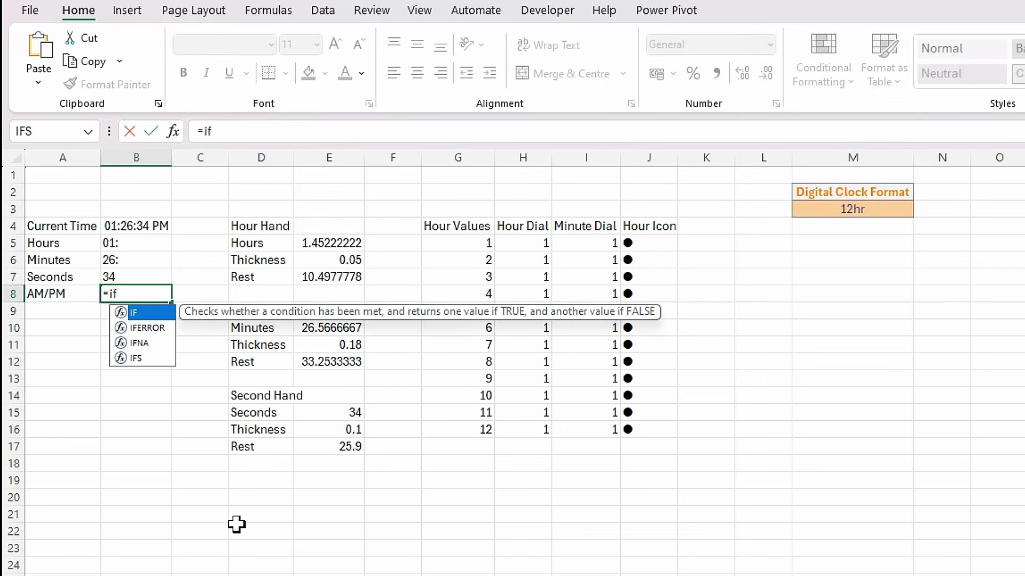
left_click(821, 208)
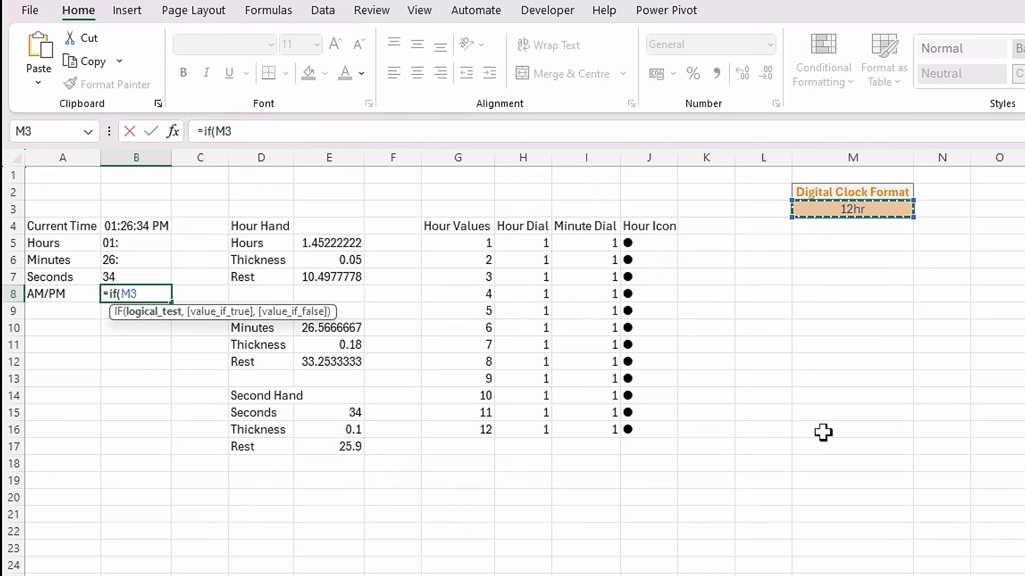
type("=\"1")
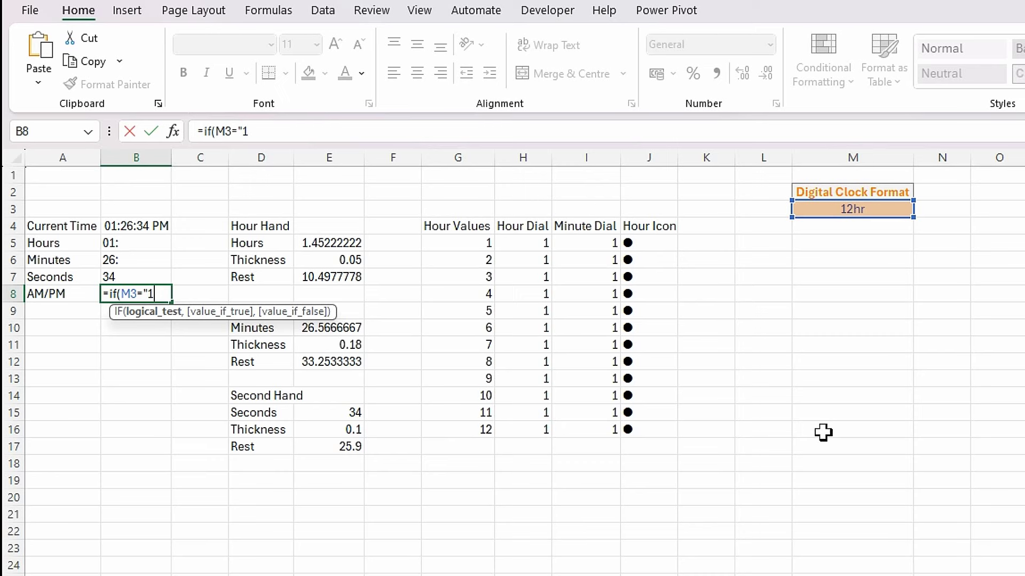
type("2hr\",")
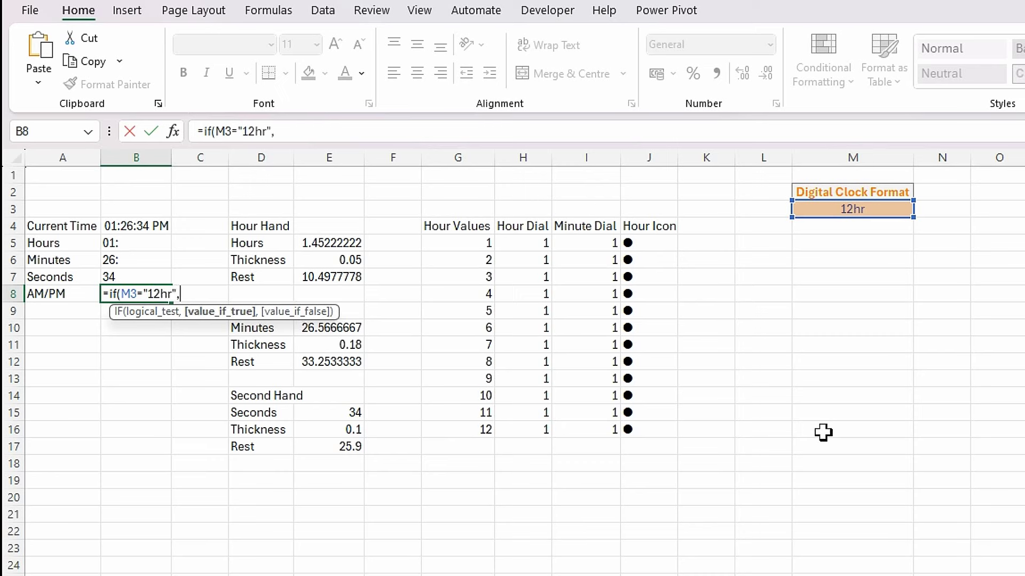
type("tex")
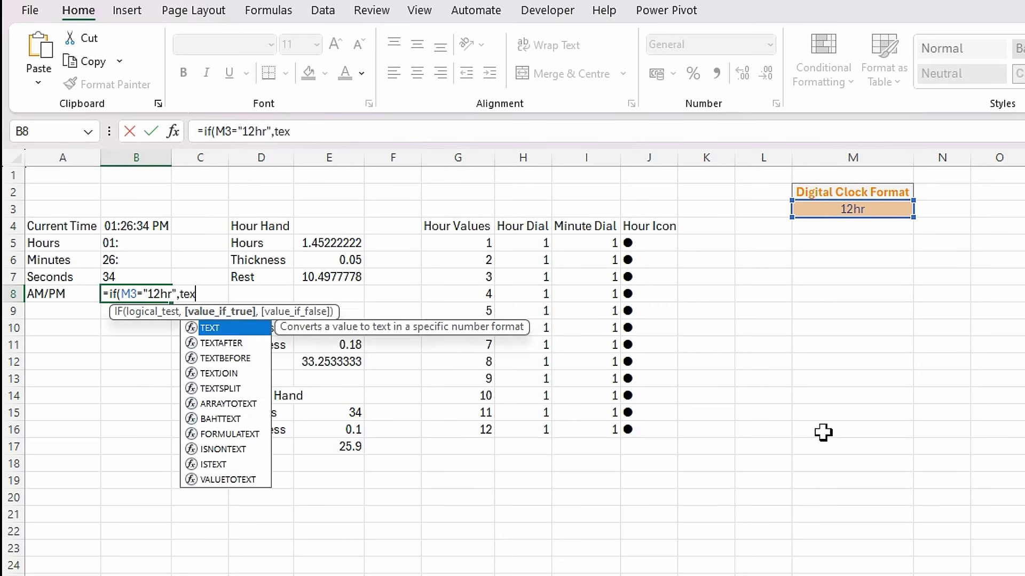
type("t(")
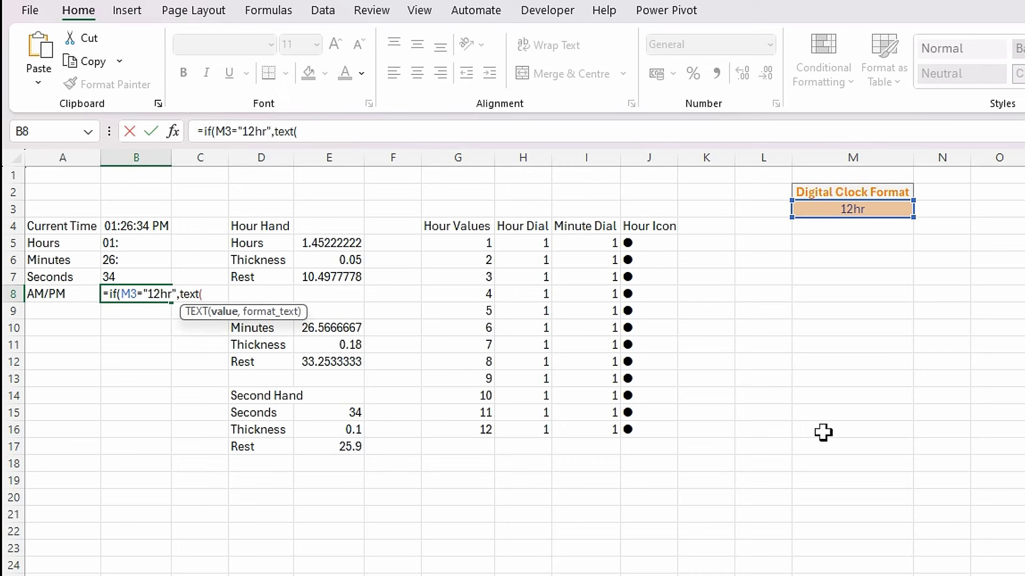
left_click(139, 225)
type(",")
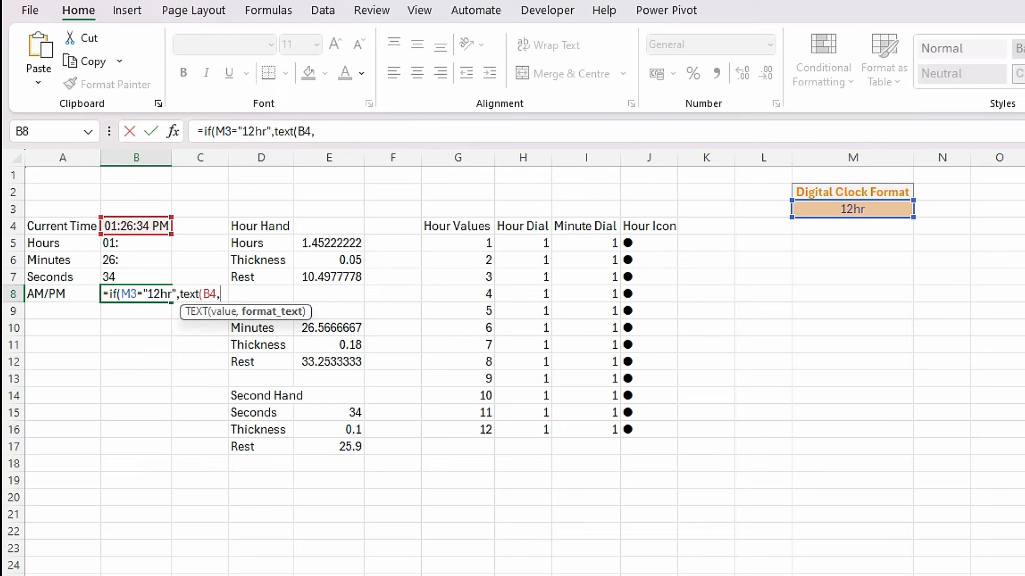
type("\"AM/PM")
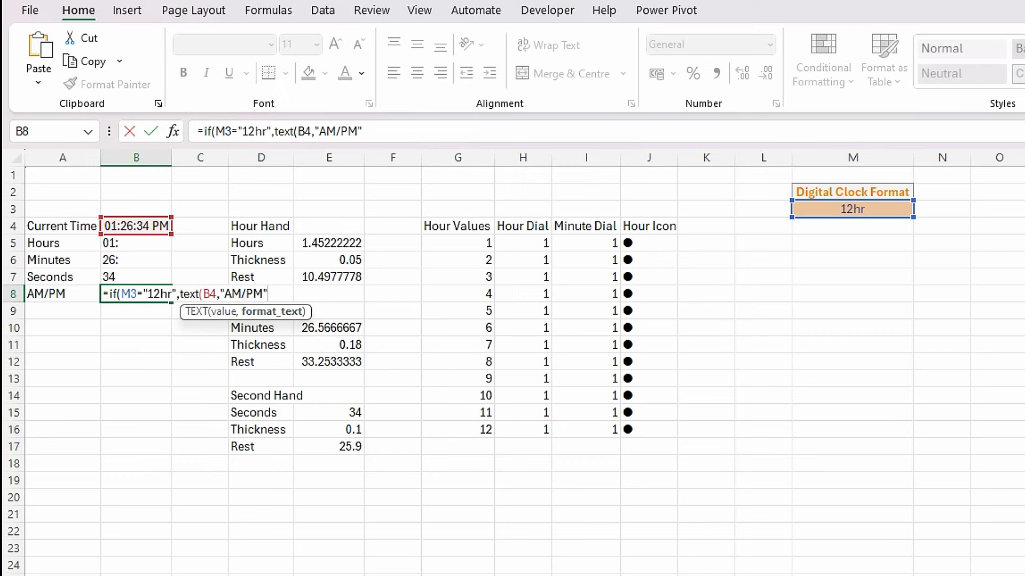
type(")")
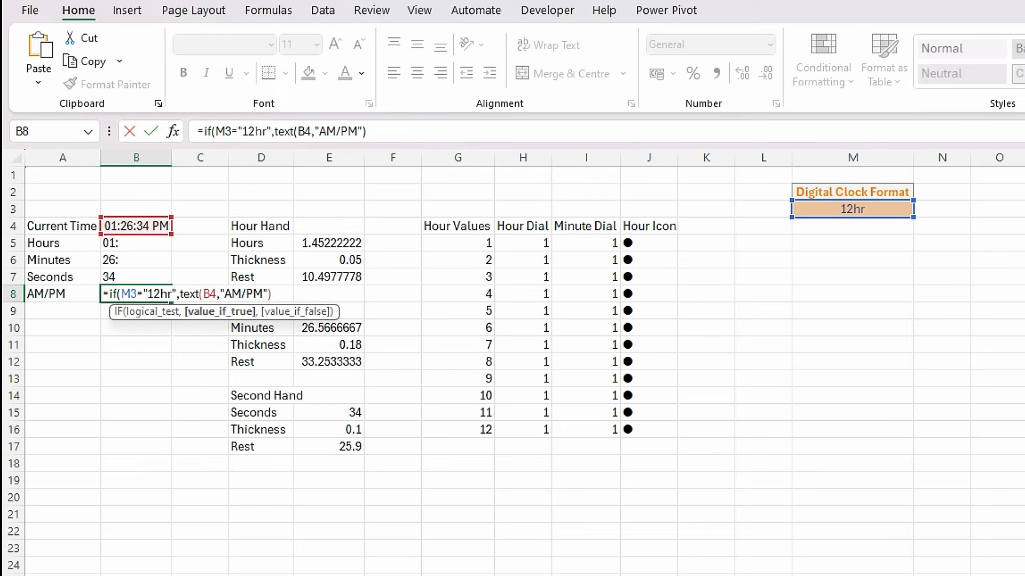
type(",")
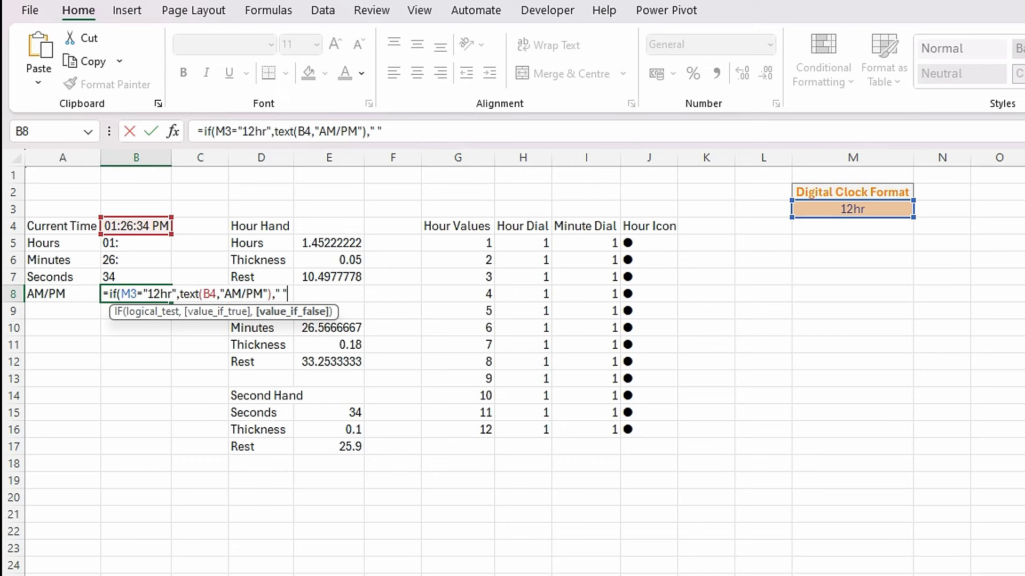
type(")")
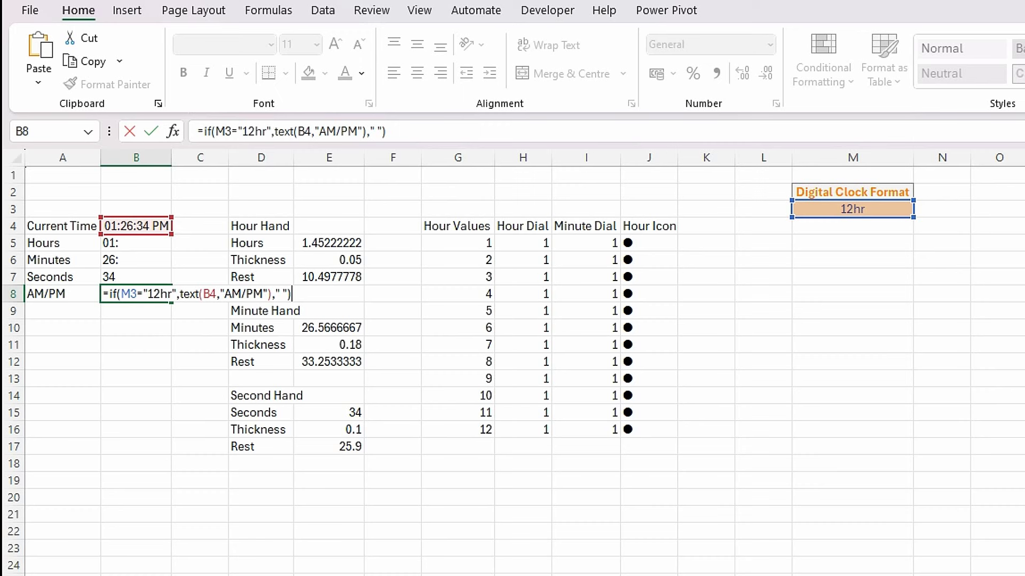
key("Return")
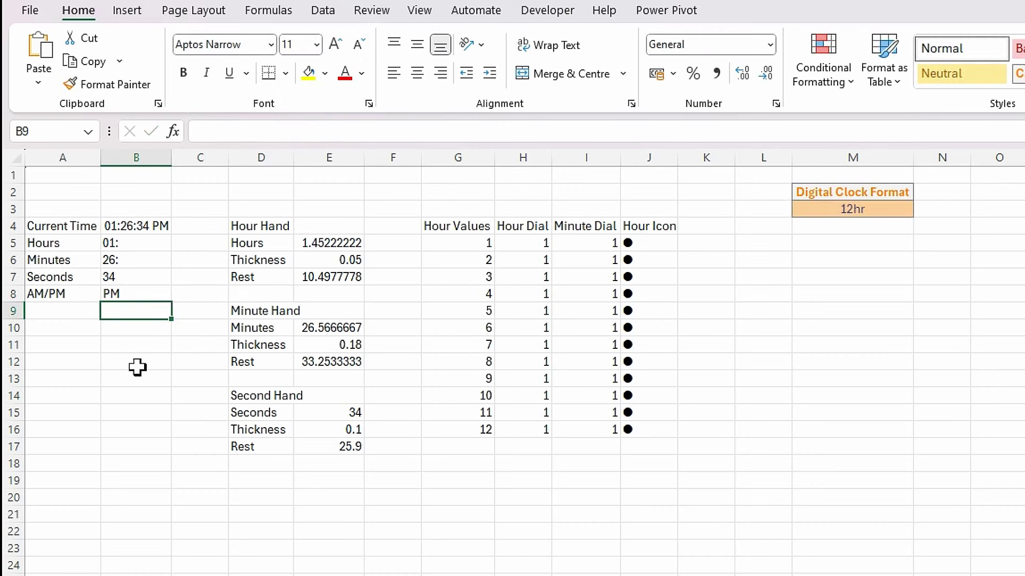
- Test the AM/PM formula in B8 by choosing 24hr in M3 and returning it to 12hr
left_click(111, 294)
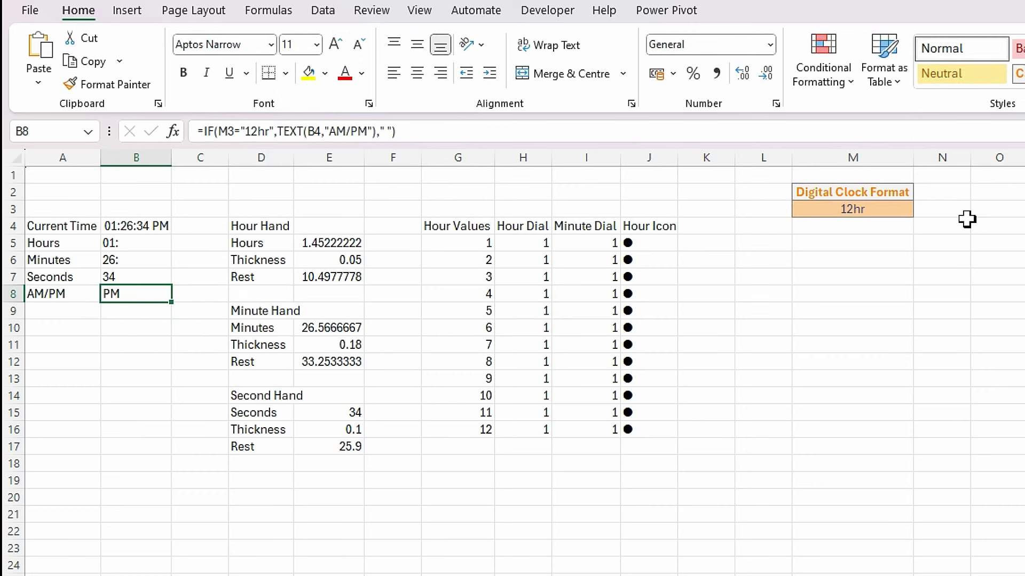
left_click(878, 211)
left_click(922, 211)
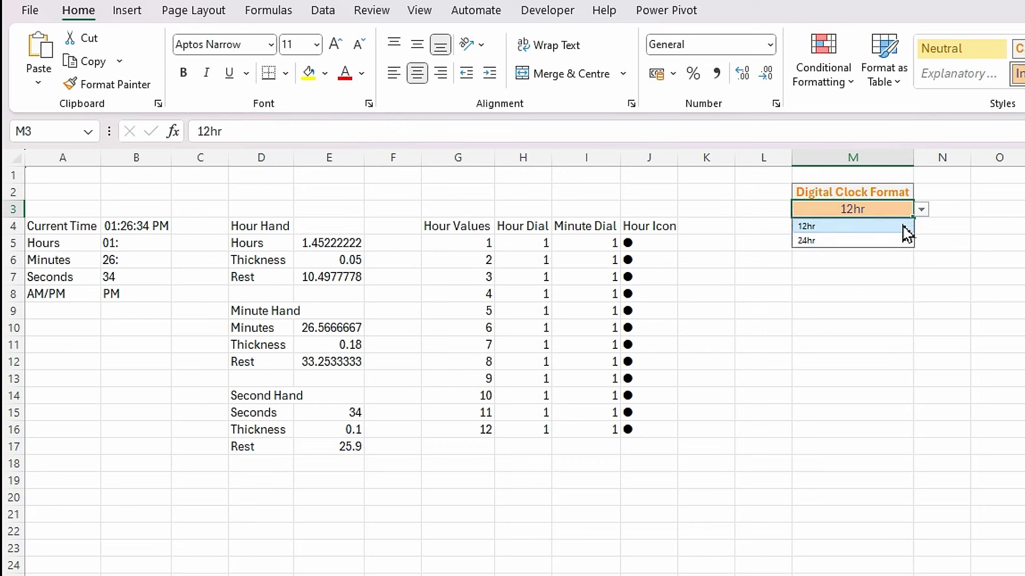
left_click(881, 239)
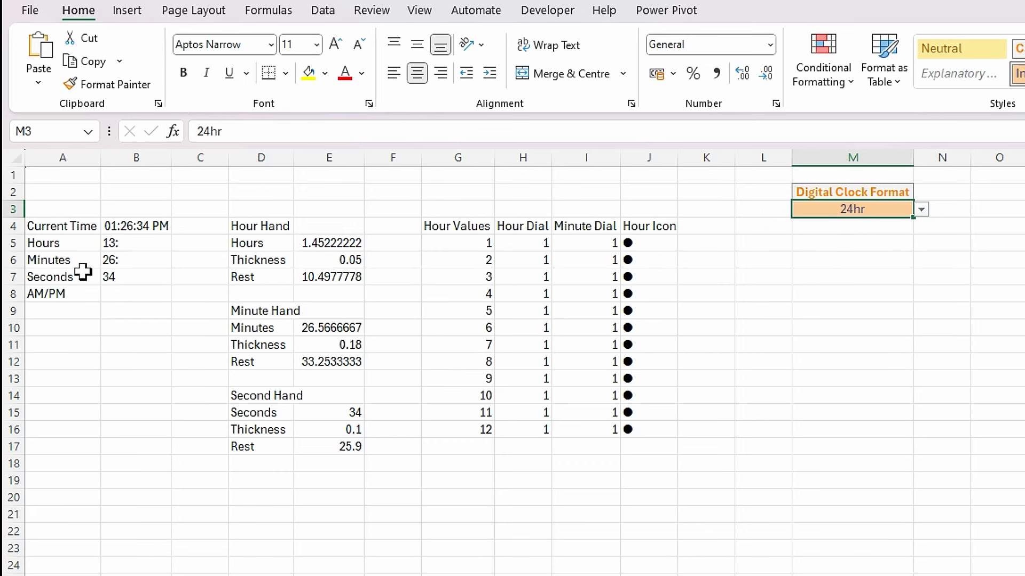
left_click(922, 210)
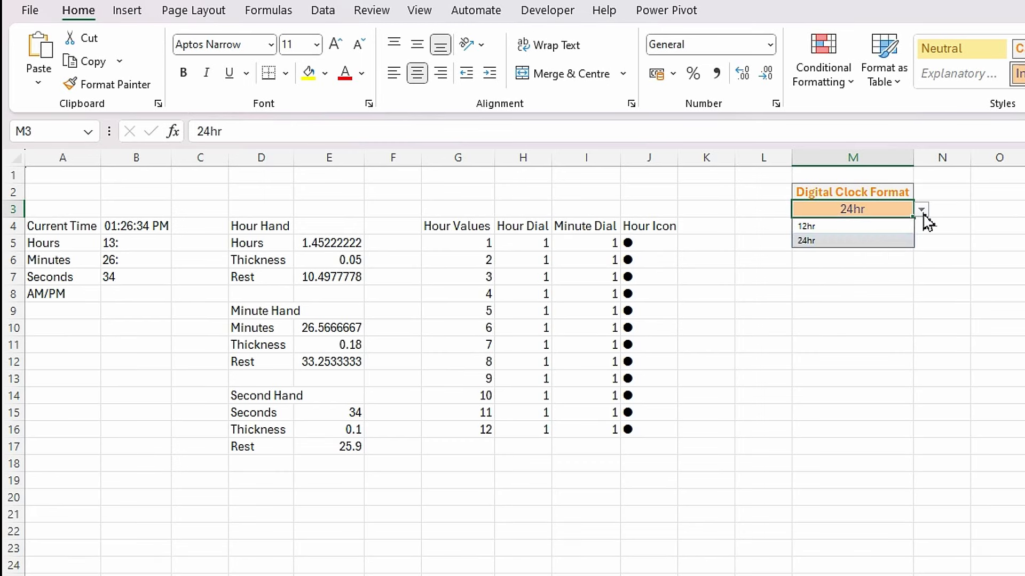
left_click(869, 230)
left_click(795, 361)
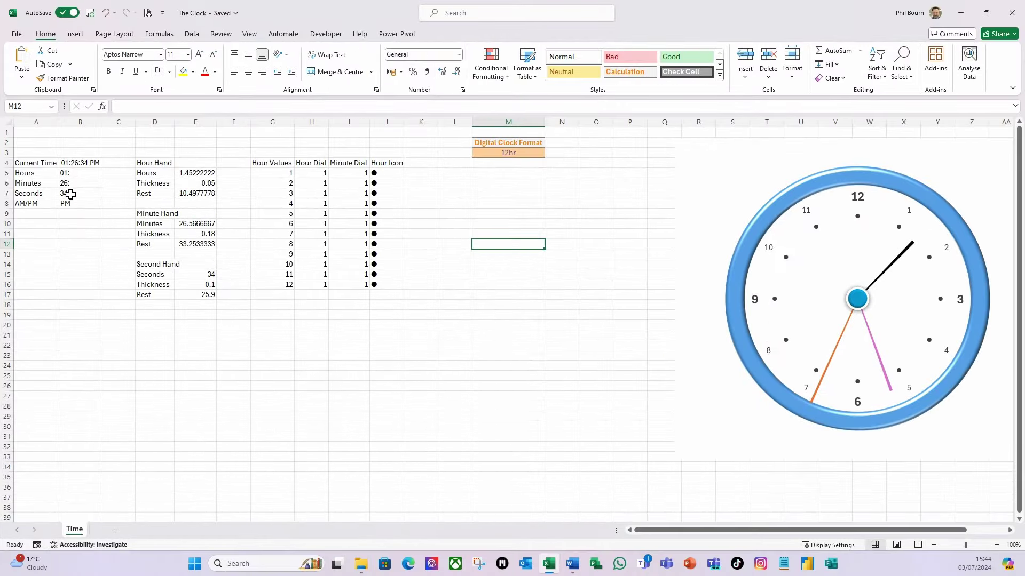
- Draw a small rounded square around F22:F26, below the Second Hand table, and give it the solid black shape style
mouse_move(890, 268)
left_click(257, 412)
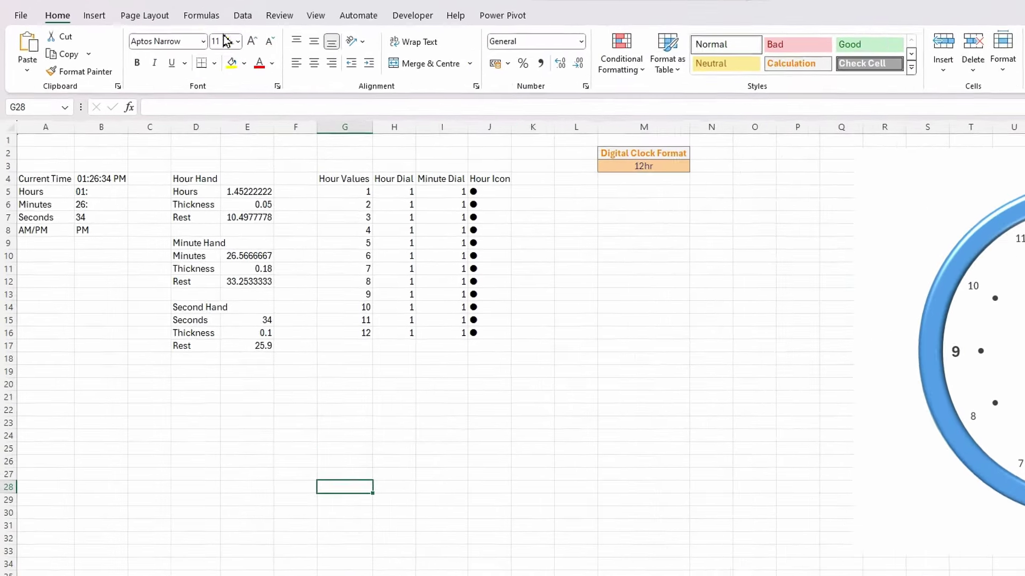
left_click(79, 35)
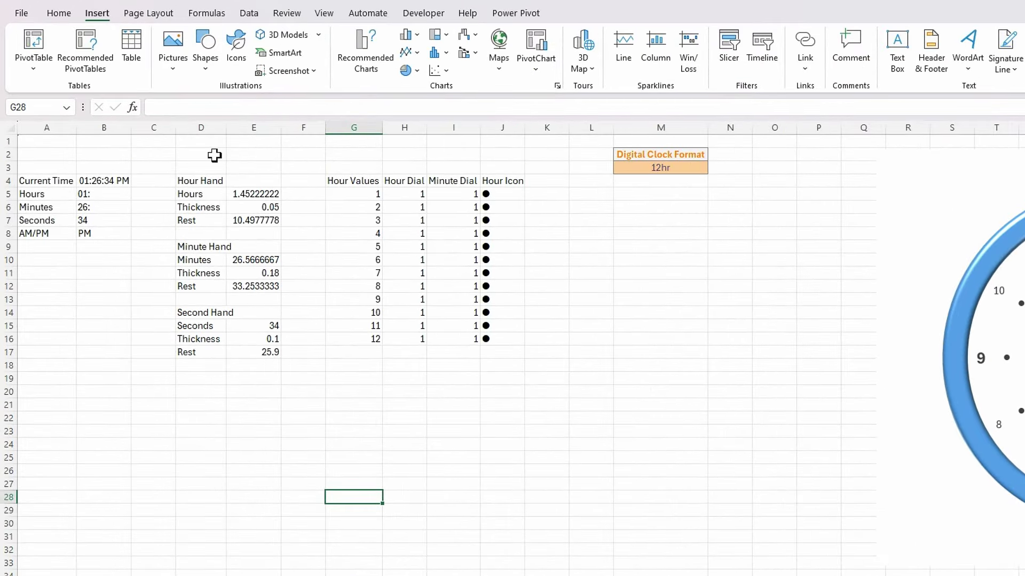
left_click(206, 72)
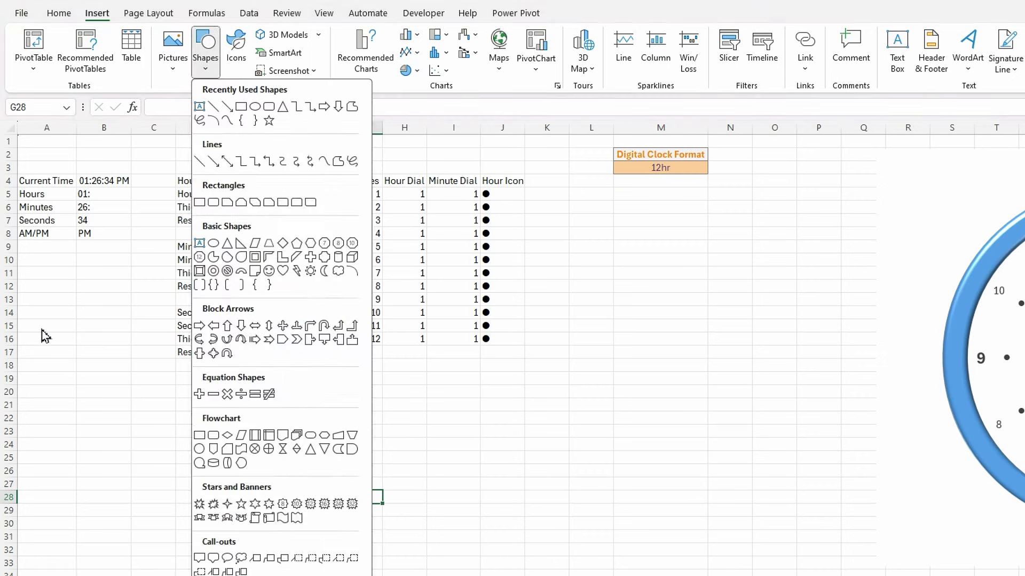
left_click(269, 121)
left_click_drag(282, 423, 334, 477)
left_click(215, 53)
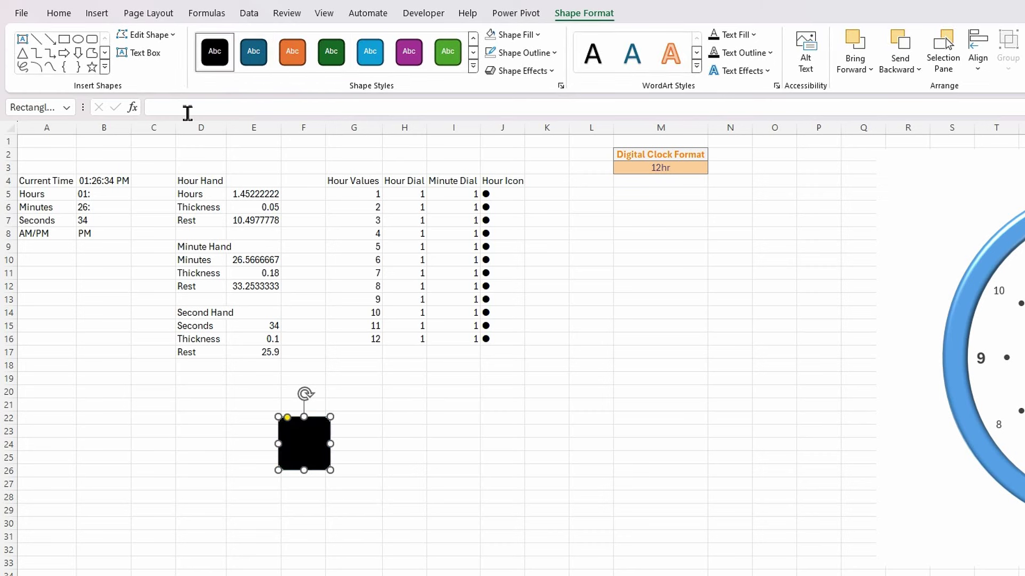
- Link the black rounded square's text to the Hours cell with the formula =$B$5
left_click(188, 108)
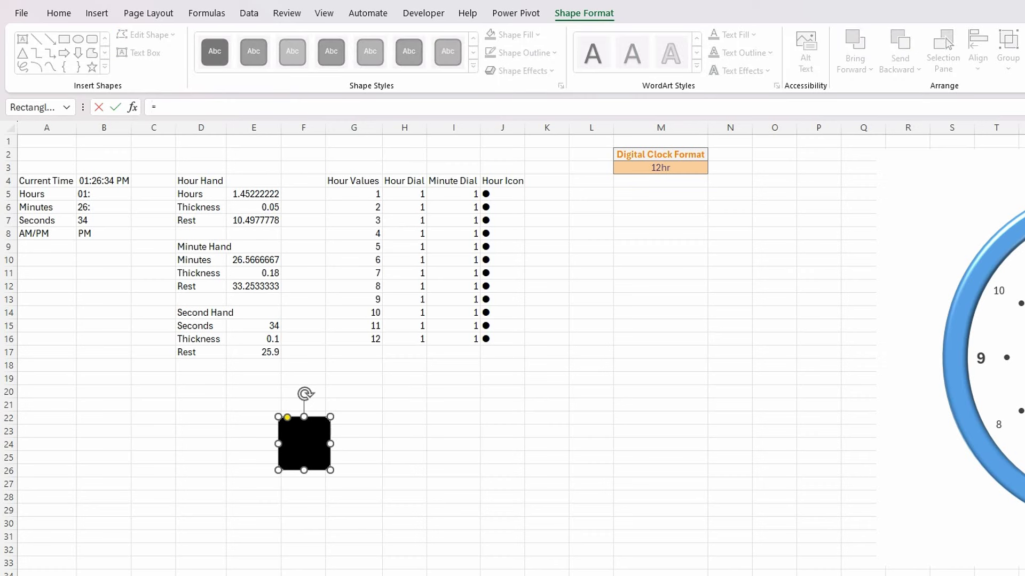
left_click(98, 199)
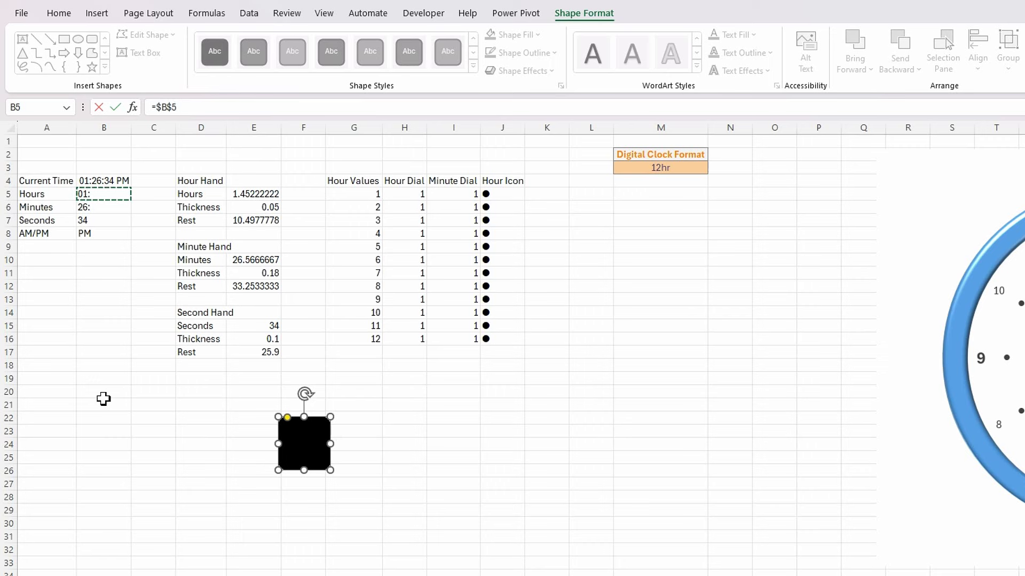
key("Return")
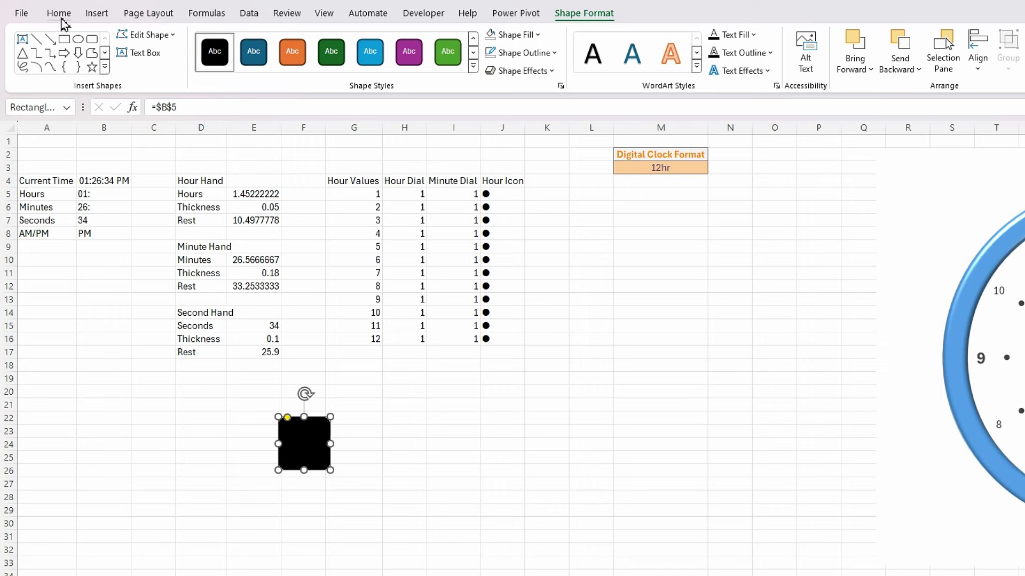
- Format the black square's text as white, size 24, bold and horizontally centred
left_click(60, 14)
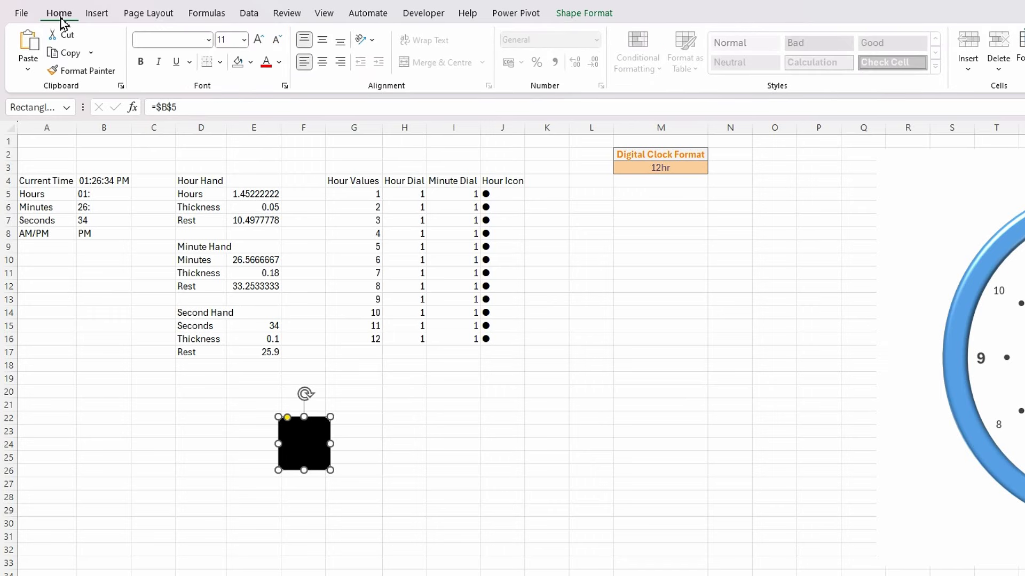
left_click(278, 63)
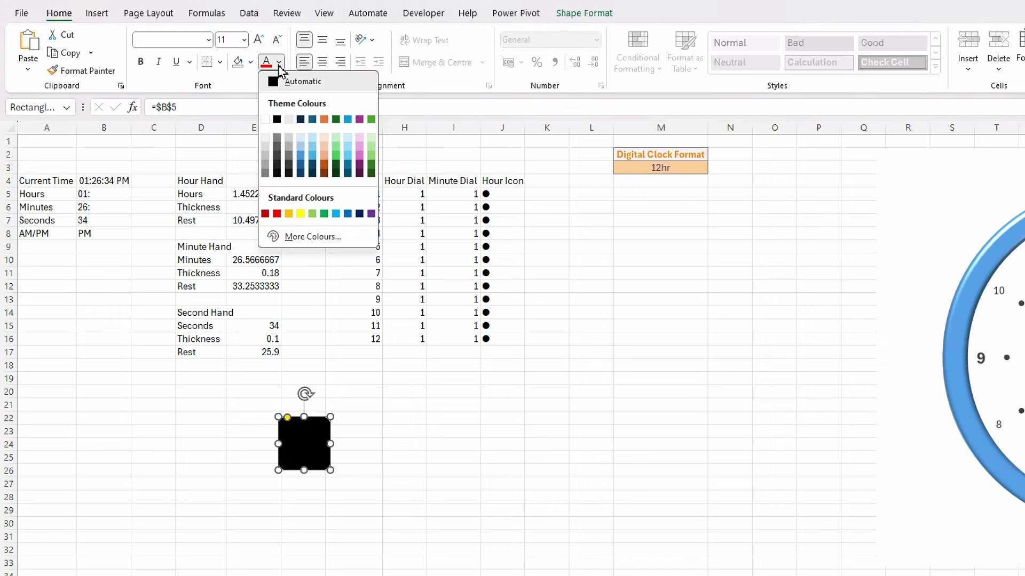
left_click(265, 119)
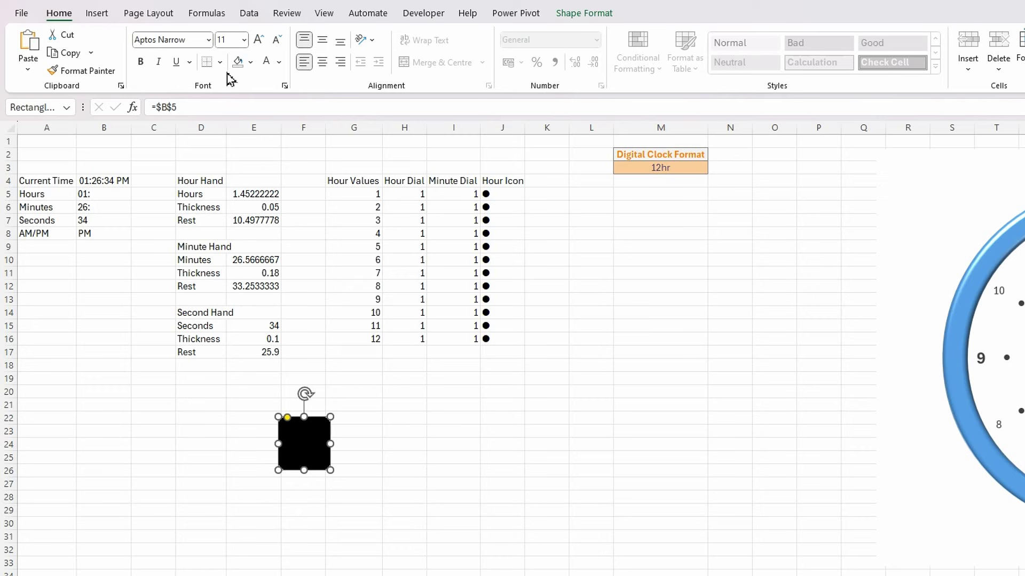
left_click(269, 67)
left_click(244, 40)
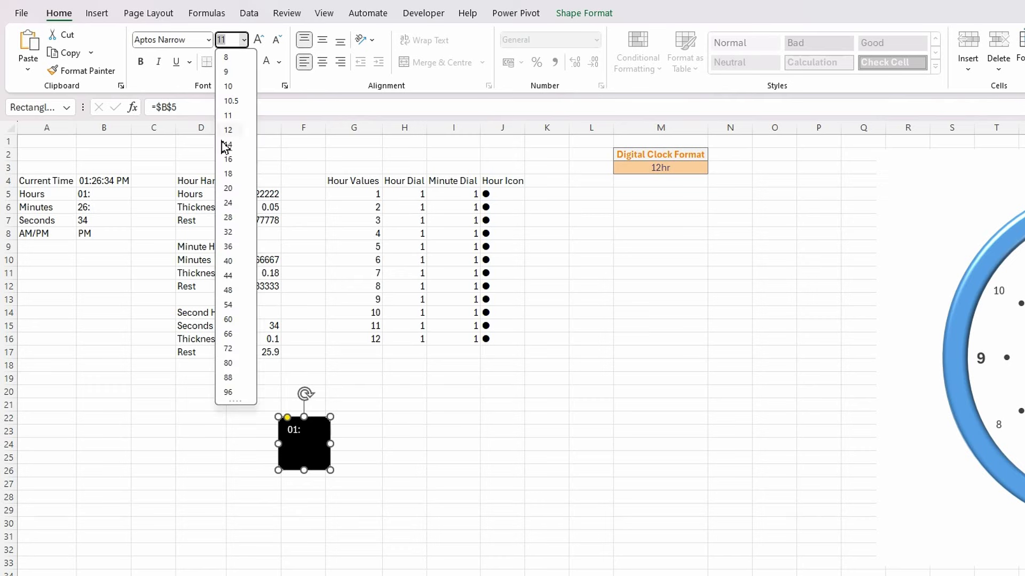
left_click(234, 203)
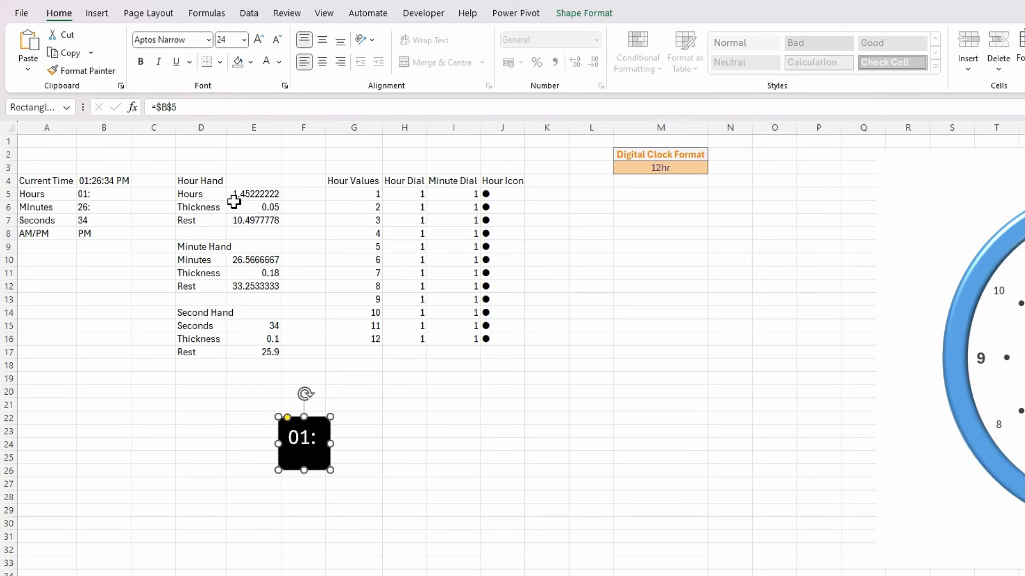
left_click(141, 64)
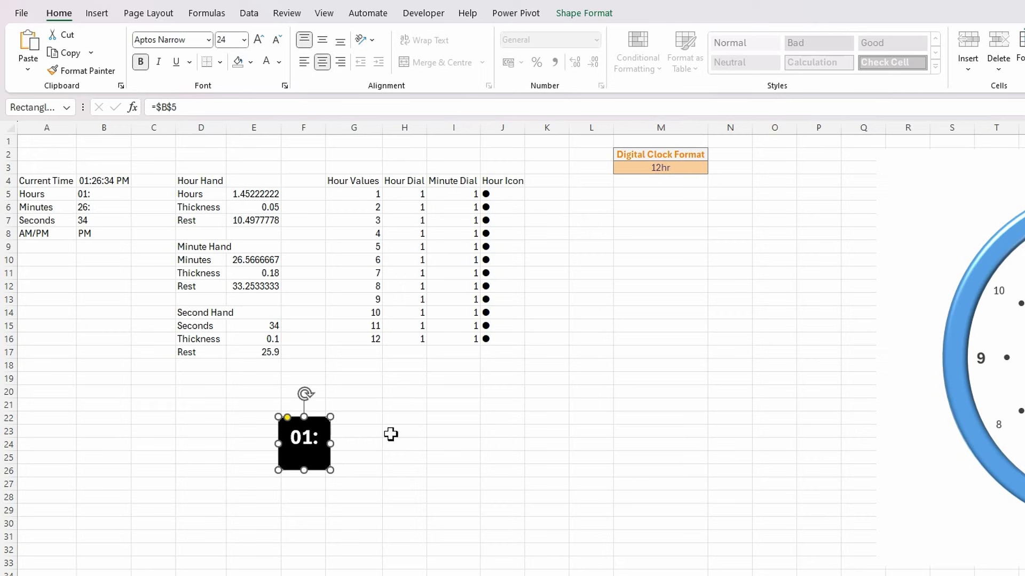
left_click(396, 458)
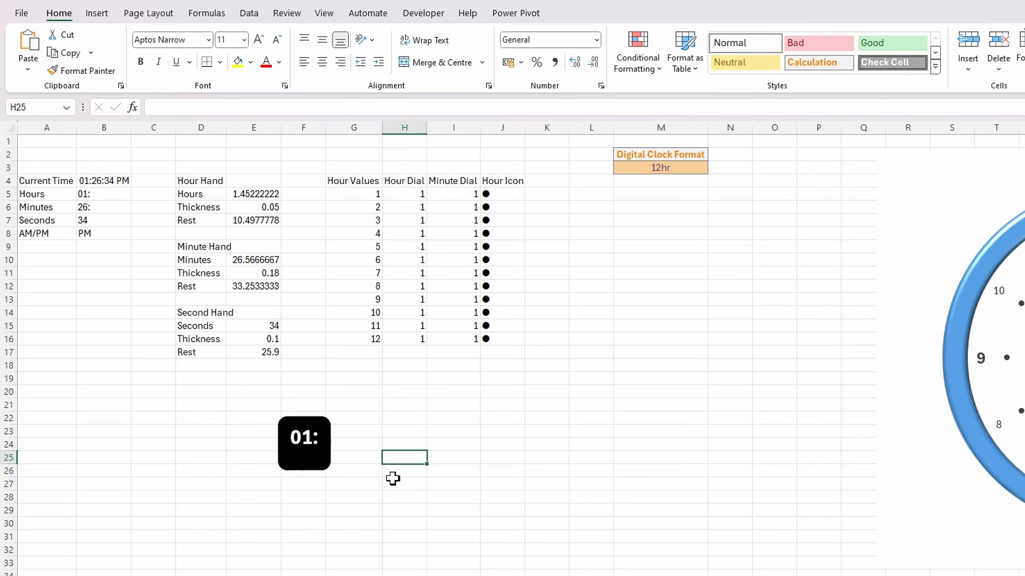
left_click(314, 465)
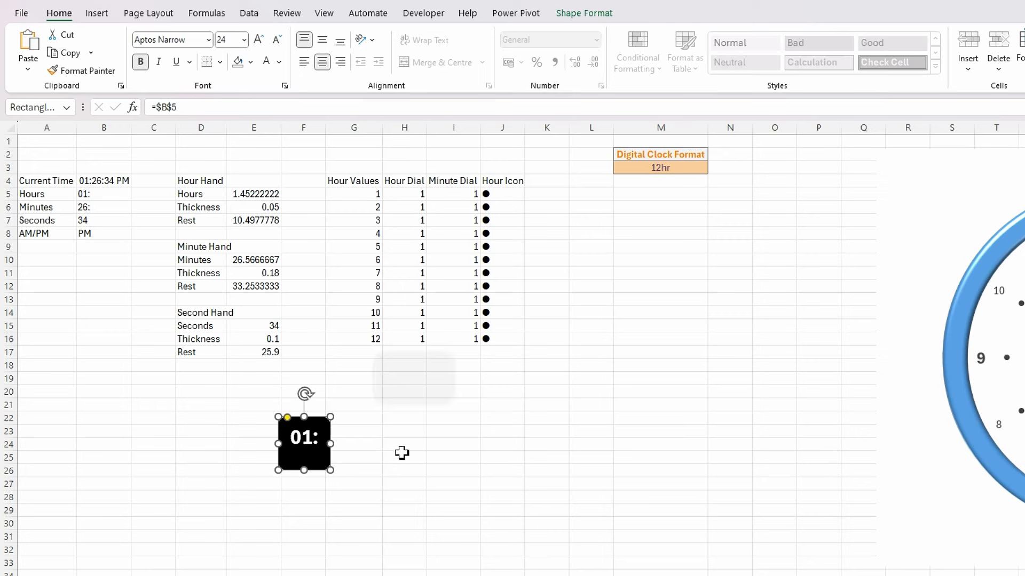
- Duplicate the black hours square beside the original and link the copy's text to the Minutes cell with the formula =$B$6
key("ctrl+d")
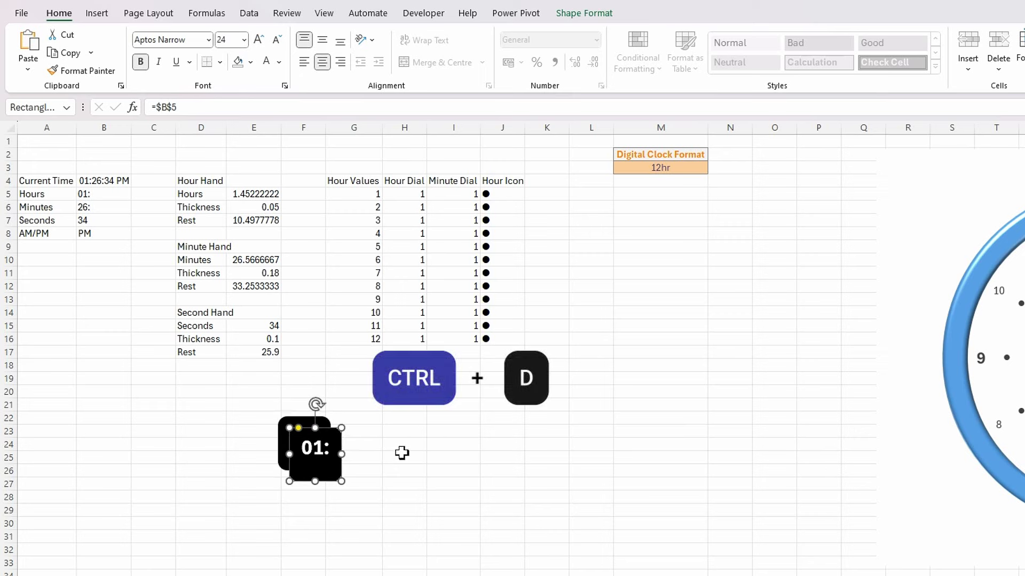
left_click_drag(331, 484, 383, 475)
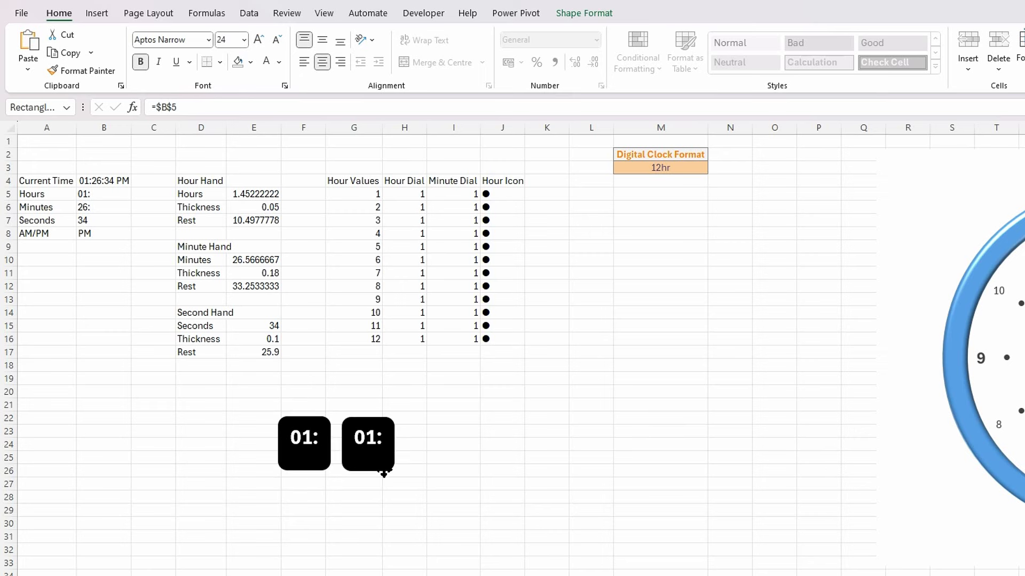
left_click(205, 113)
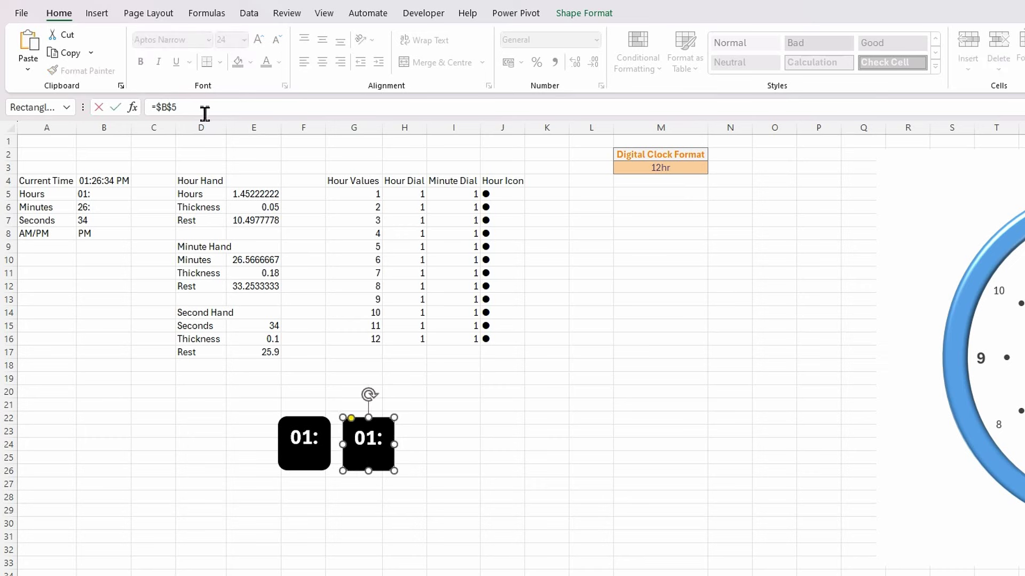
left_click_drag(193, 111, 121, 101)
type("=")
left_click(85, 209)
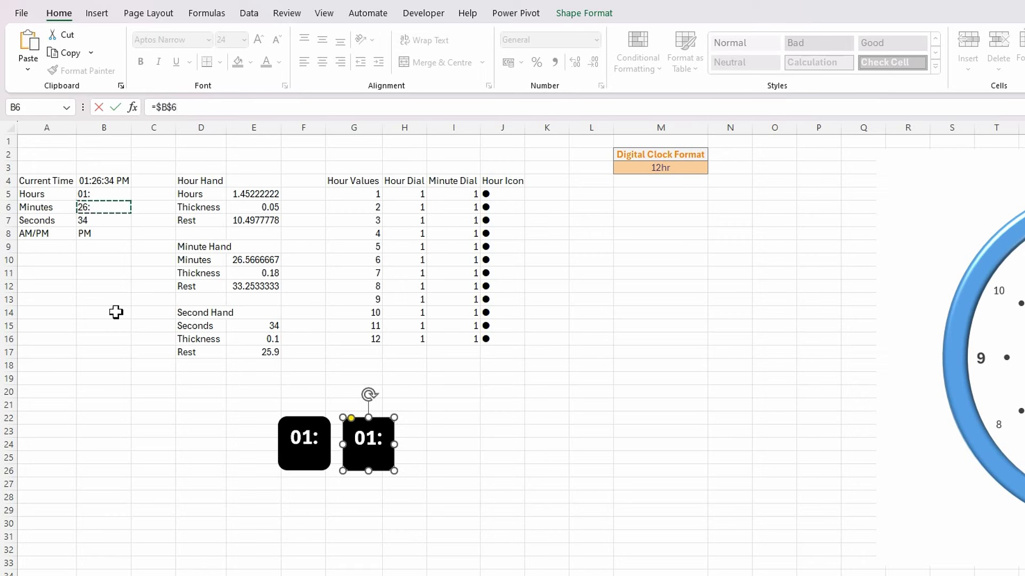
key("Return")
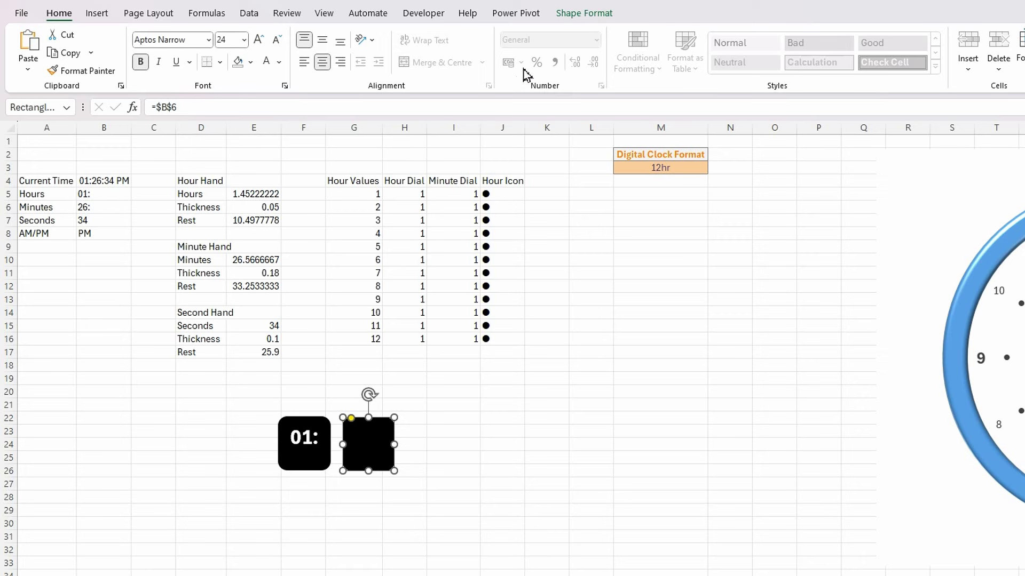
- Fill the new minutes square with a medium pink-purple theme colour
left_click(587, 16)
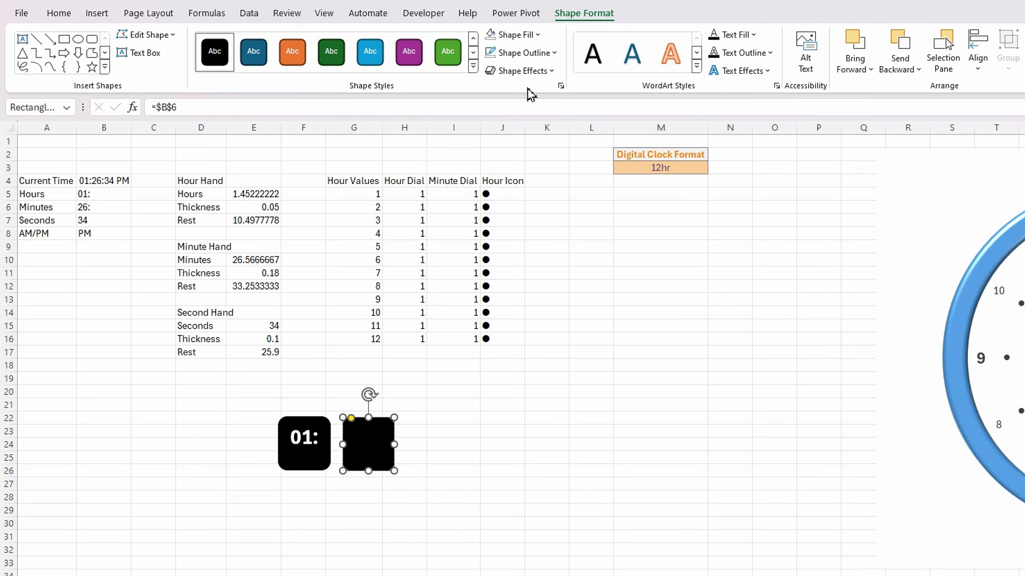
left_click(538, 35)
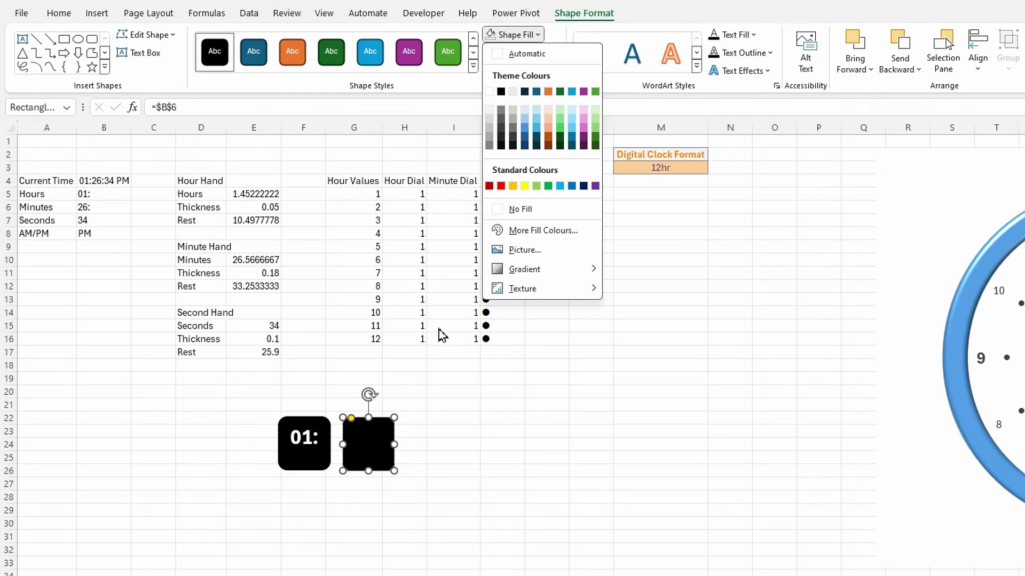
left_click(584, 127)
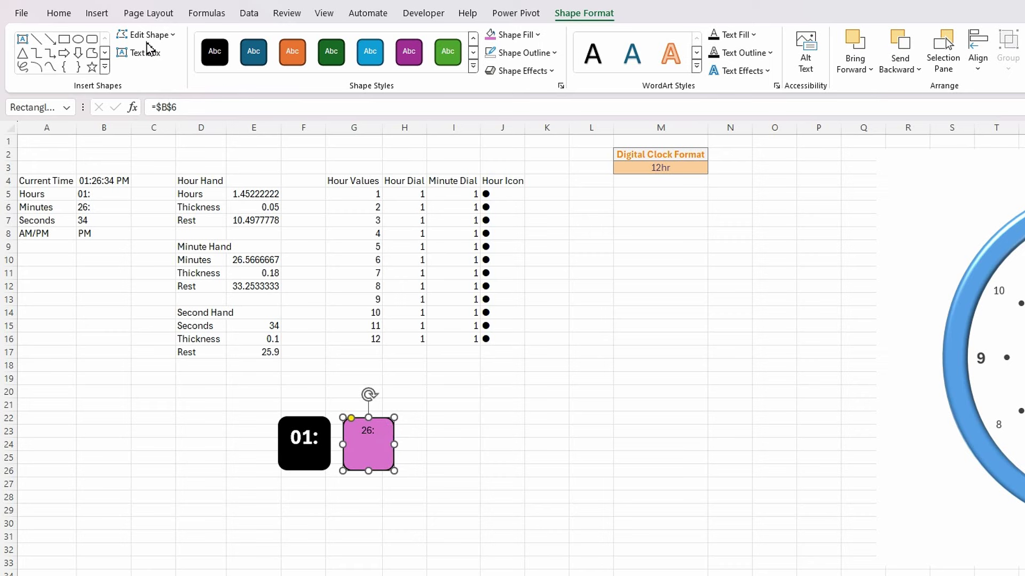
- Format the minutes square's text as size 24 and bold
left_click(59, 15)
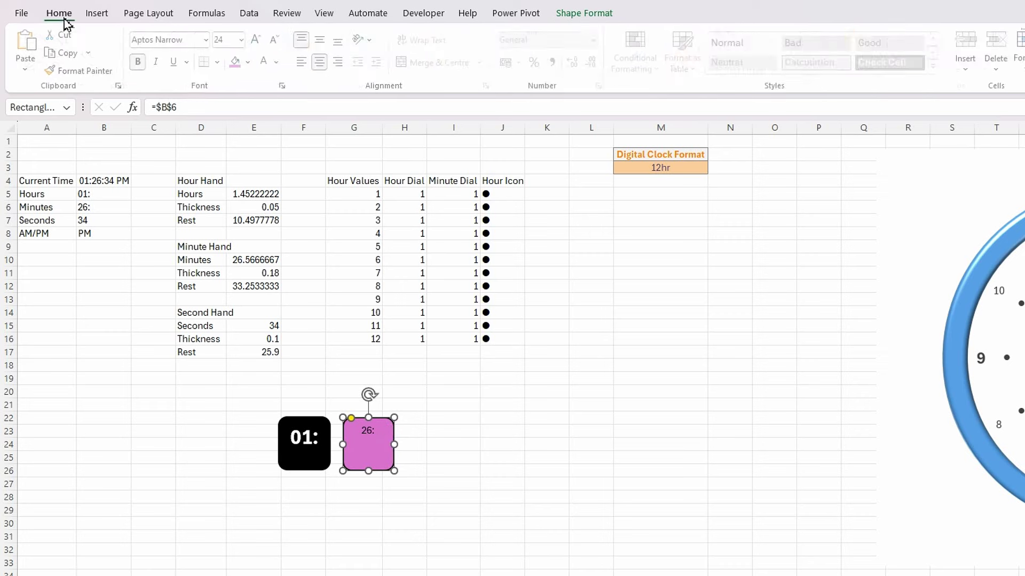
left_click(244, 40)
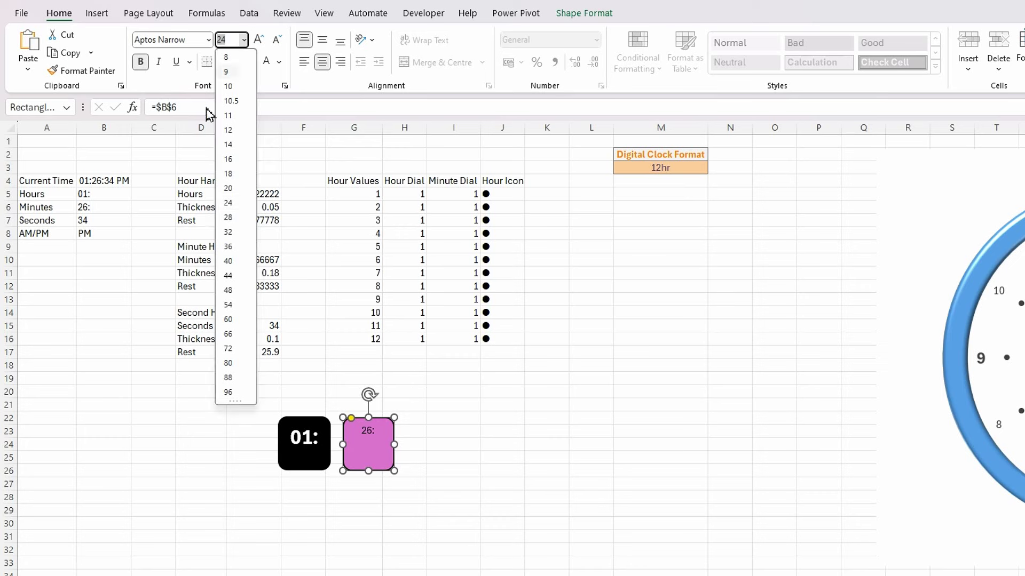
left_click(229, 205)
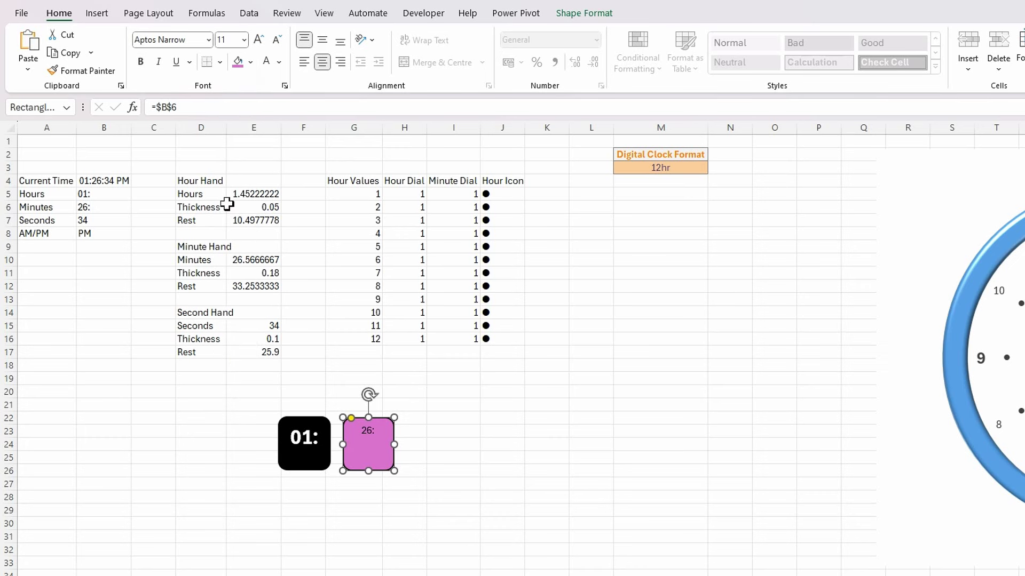
left_click(244, 39)
left_click(229, 203)
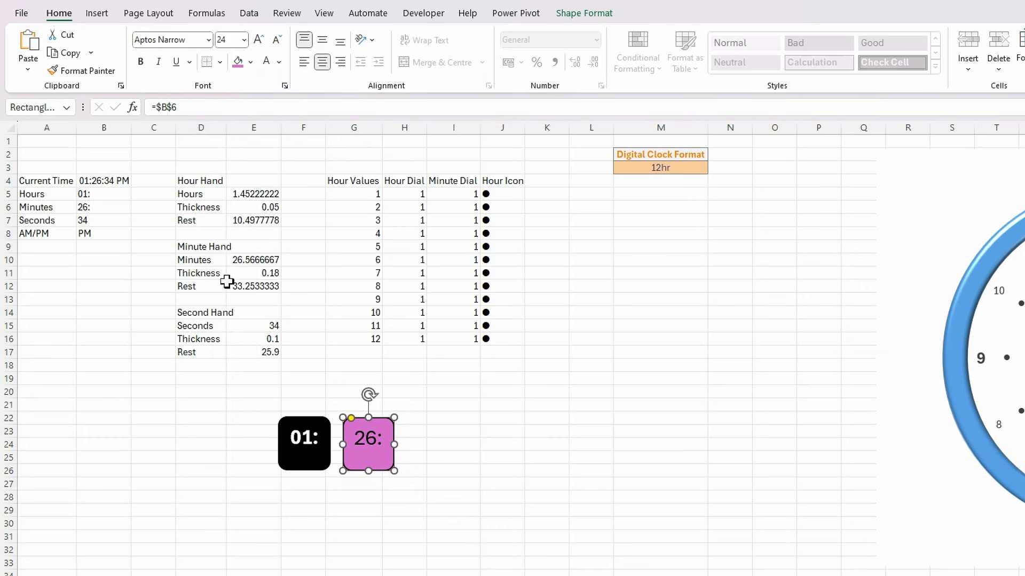
left_click(140, 62)
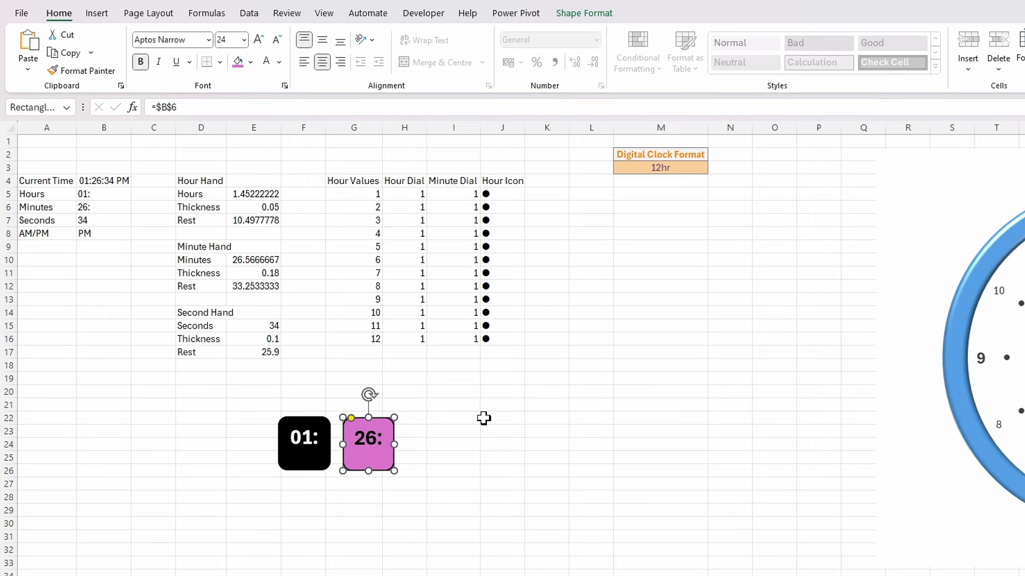
- Duplicate the pink minutes square, place the copy level with it over columns H and I, and fill it orange
left_click_drag(484, 419, 453, 418)
left_click(385, 465)
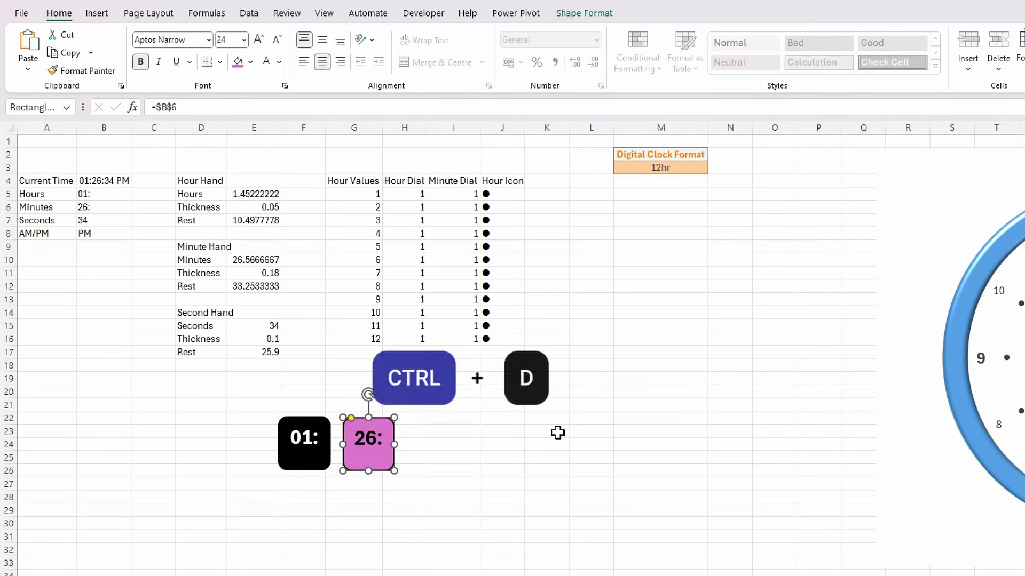
key("ctrl+d")
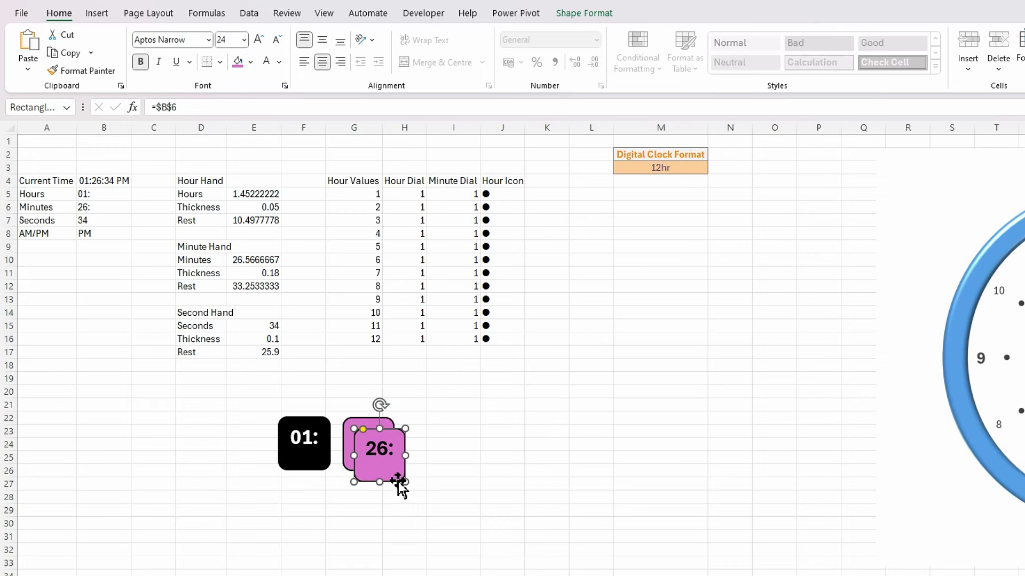
left_click_drag(403, 483, 446, 468)
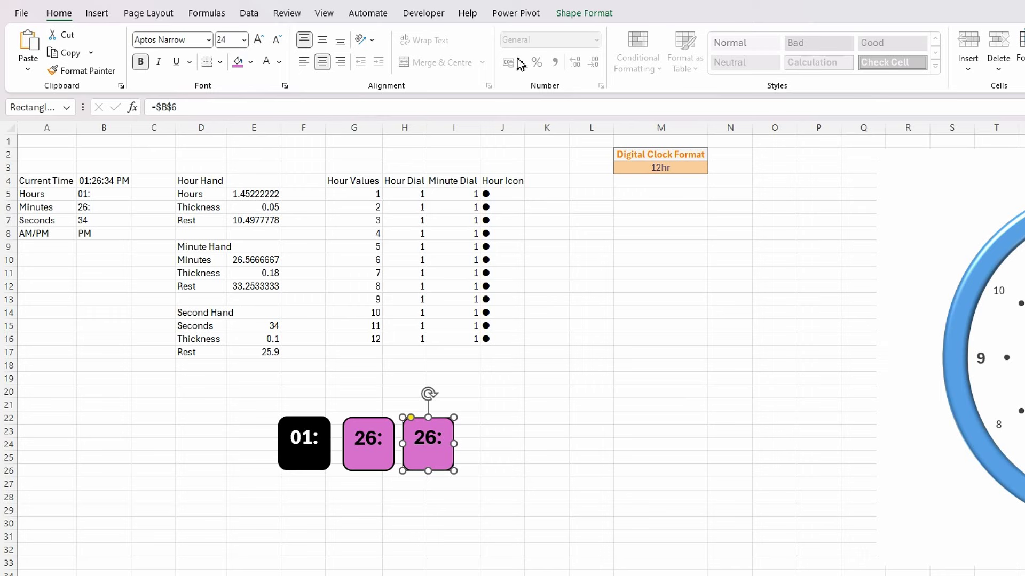
left_click(573, 16)
left_click(539, 34)
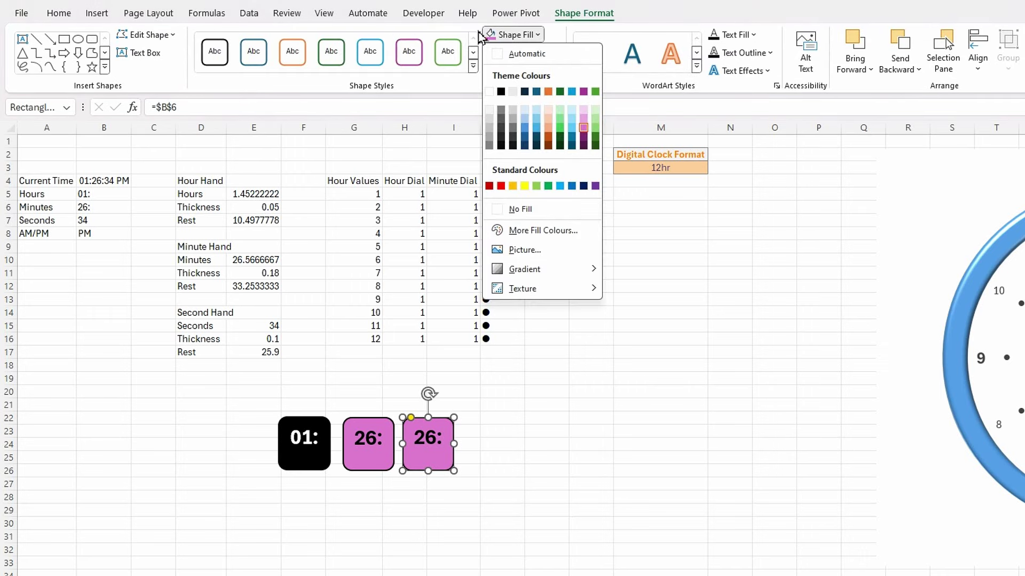
left_click(551, 101)
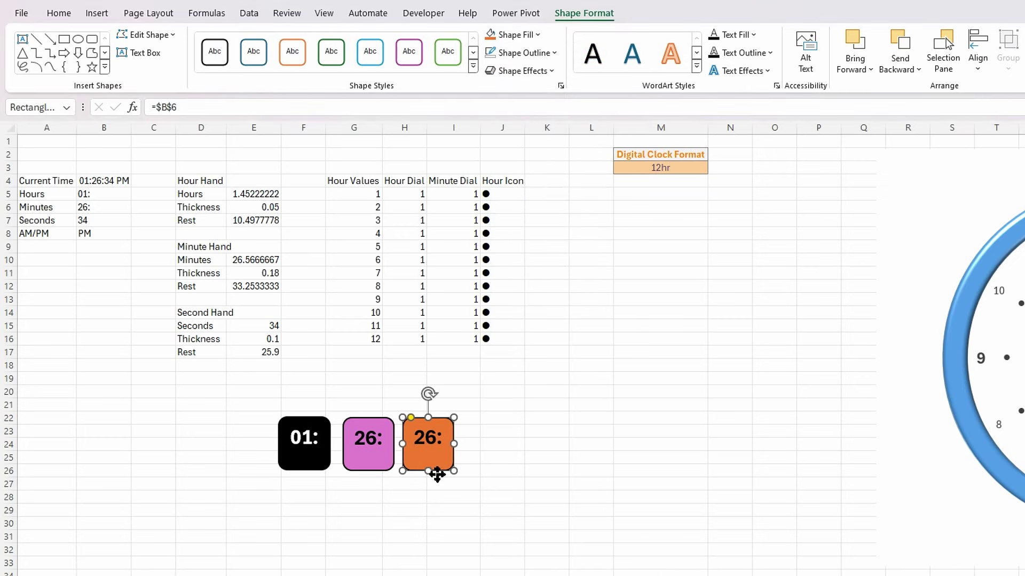
- Link the orange square's text to the Seconds cell with the formula =$B$7
left_click_drag(197, 107, 137, 107)
type("=")
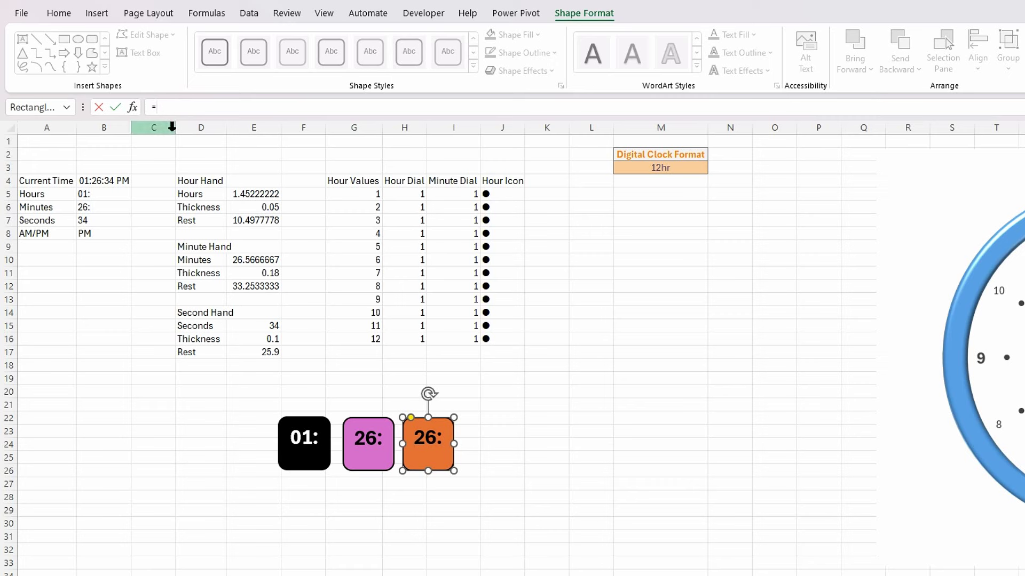
left_click(100, 224)
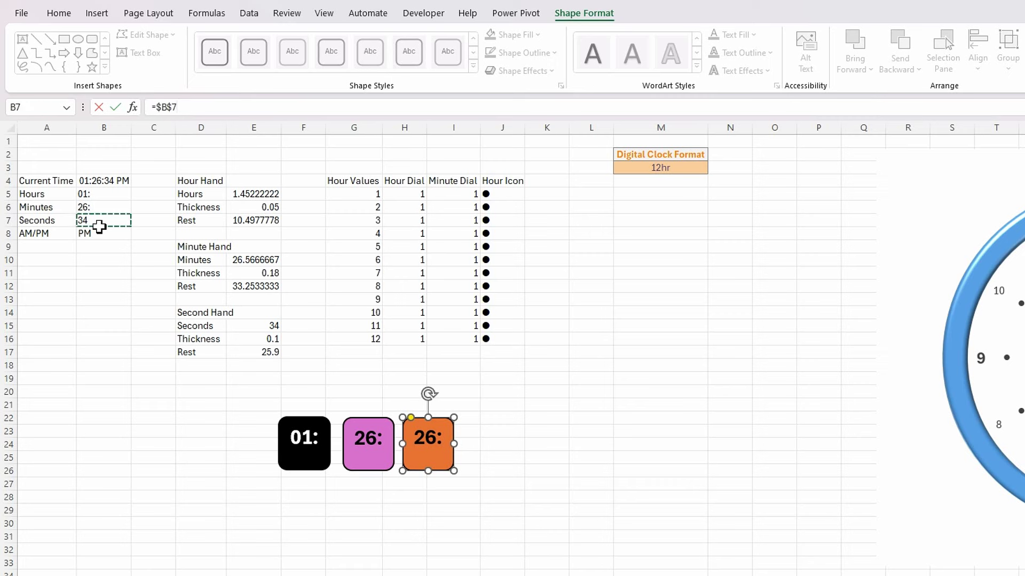
key("Return")
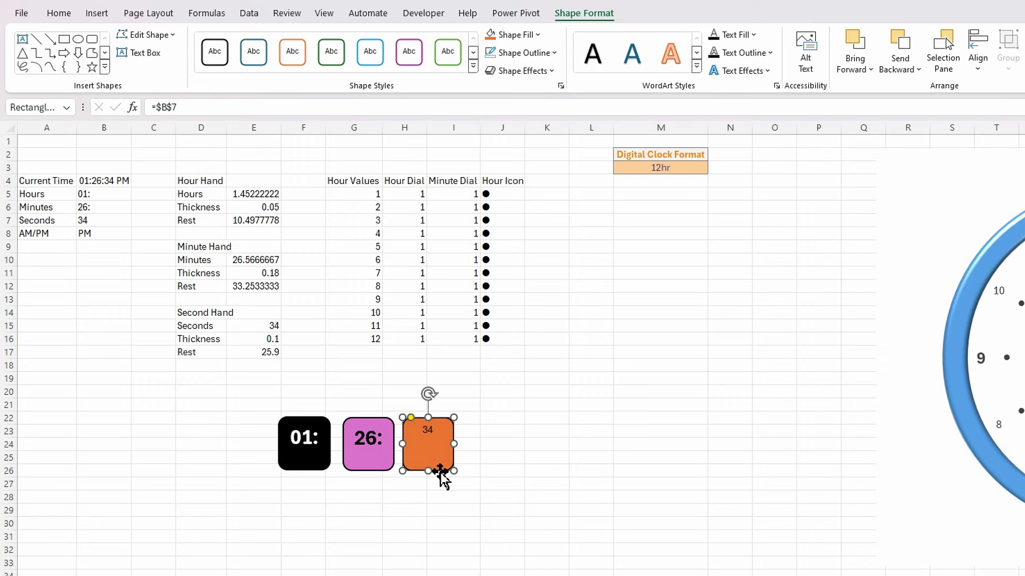
- Format the orange seconds square's text as size 24 and bold
left_click(67, 16)
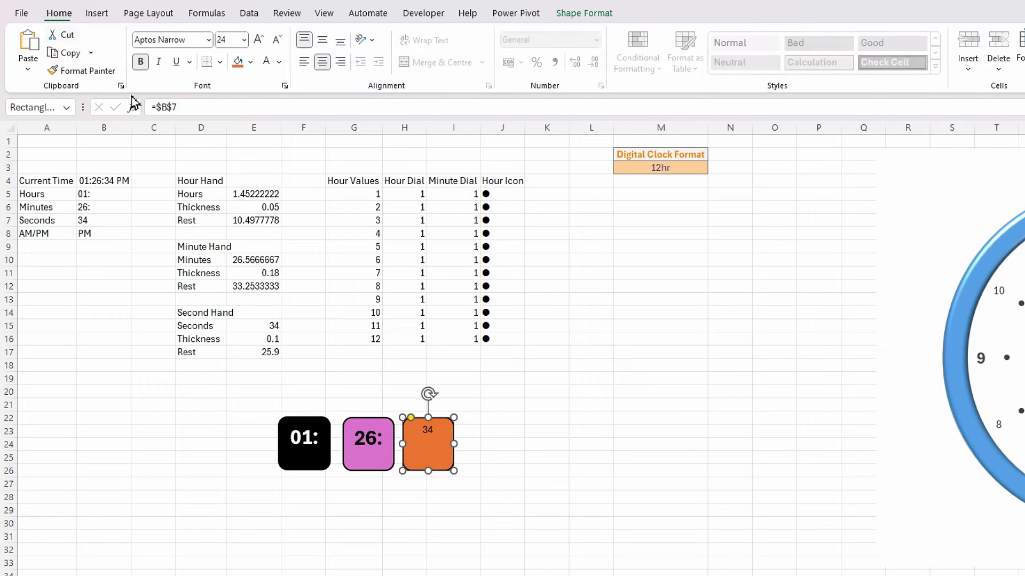
left_click(244, 40)
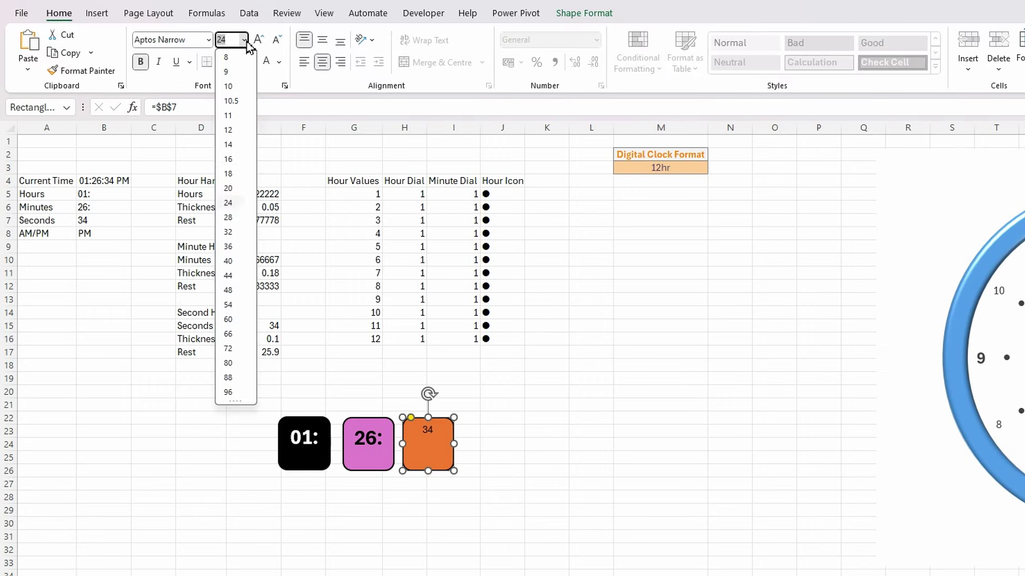
left_click(231, 209)
left_click(244, 41)
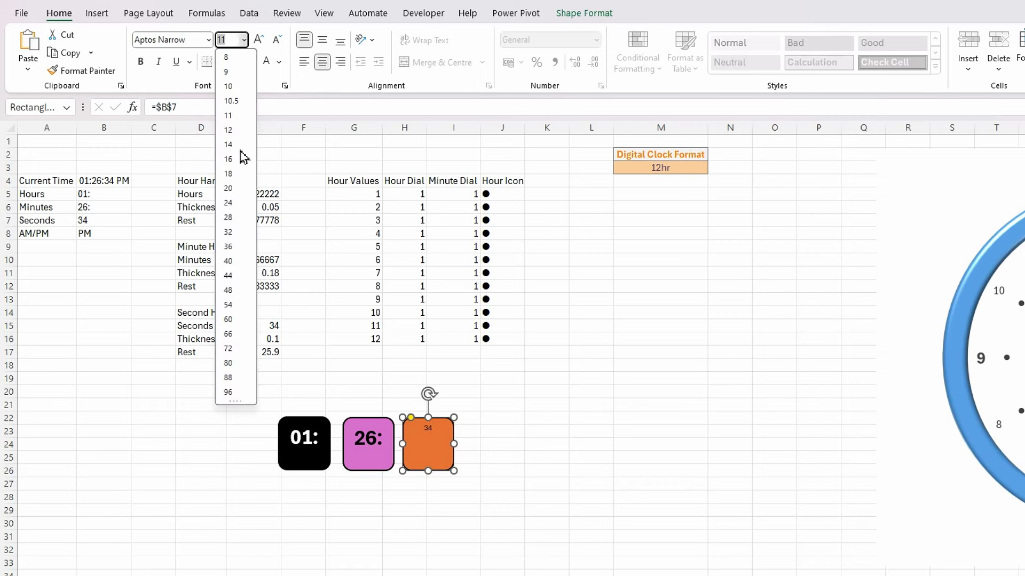
left_click(231, 208)
left_click(140, 61)
left_click(393, 521)
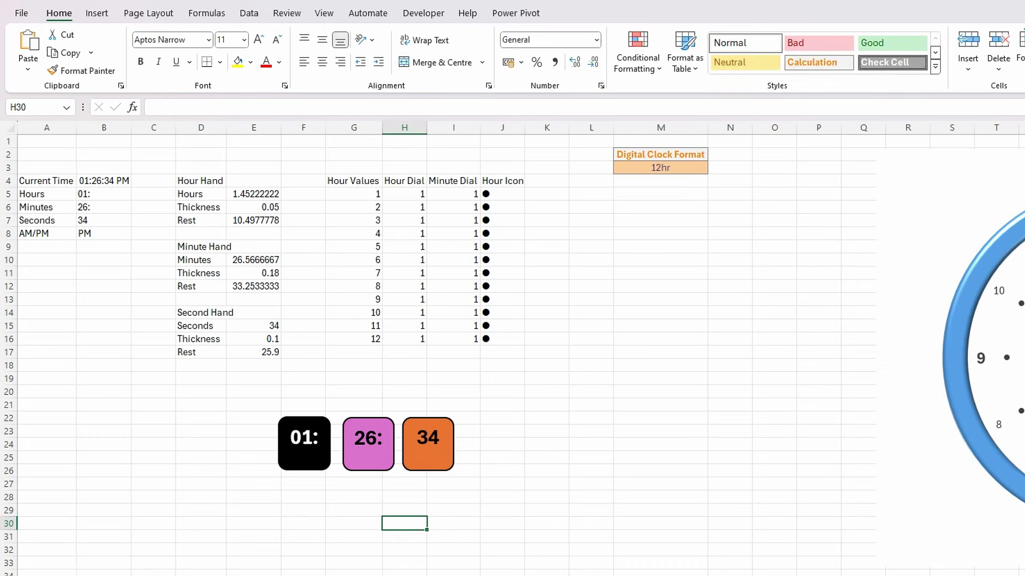
- Duplicate the orange seconds square beside the original and link the copy's text to the AM/PM cell with the formula =$B$8
left_click(445, 468)
key("ctrl+d")
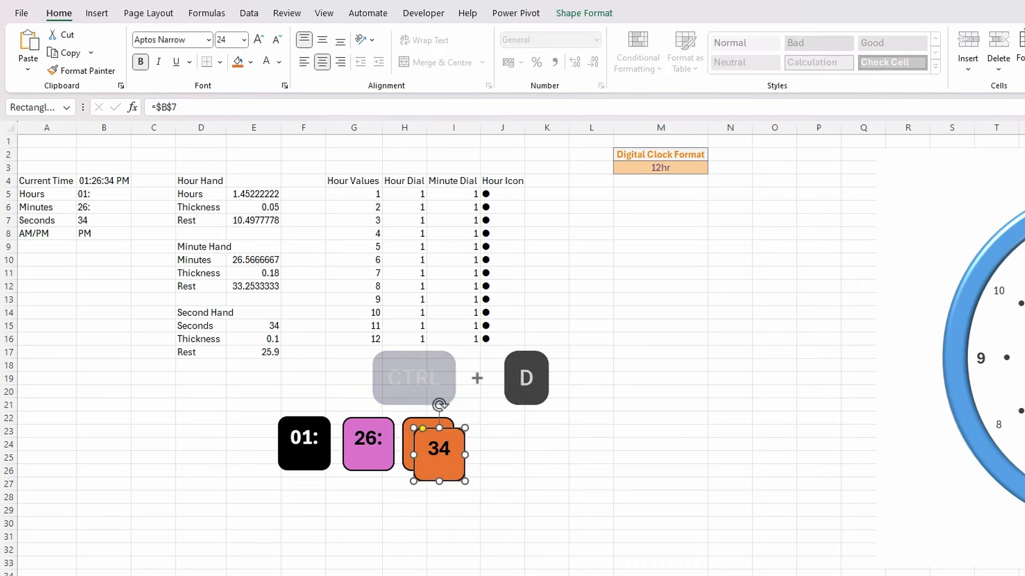
left_click_drag(454, 481, 507, 470)
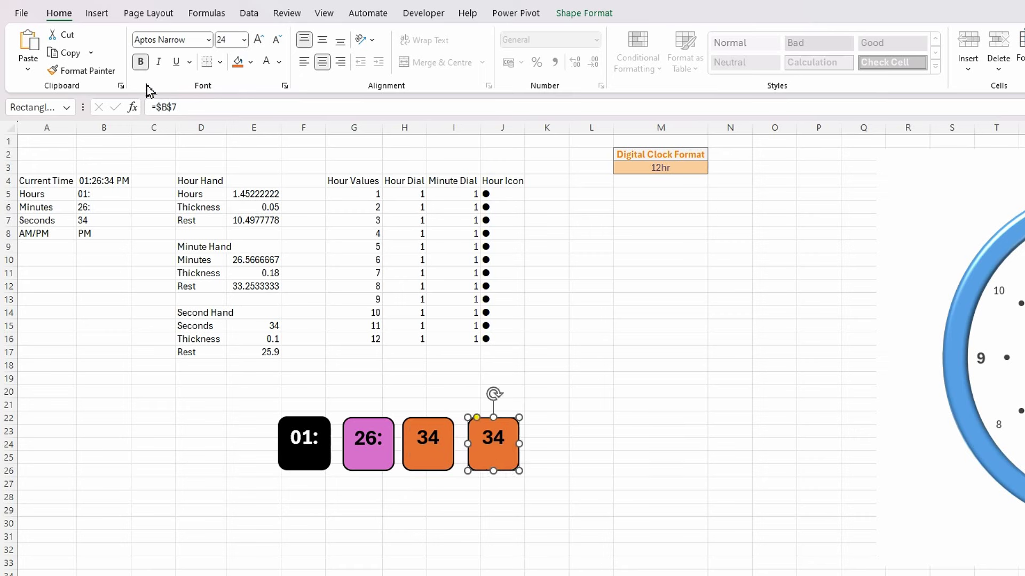
left_click_drag(202, 107, 122, 107)
type("=")
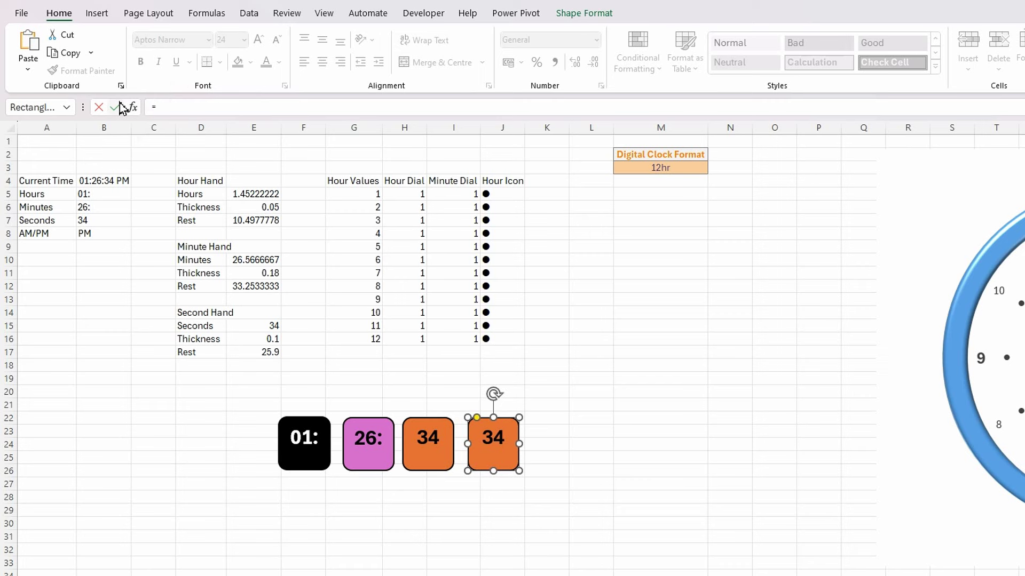
left_click(95, 234)
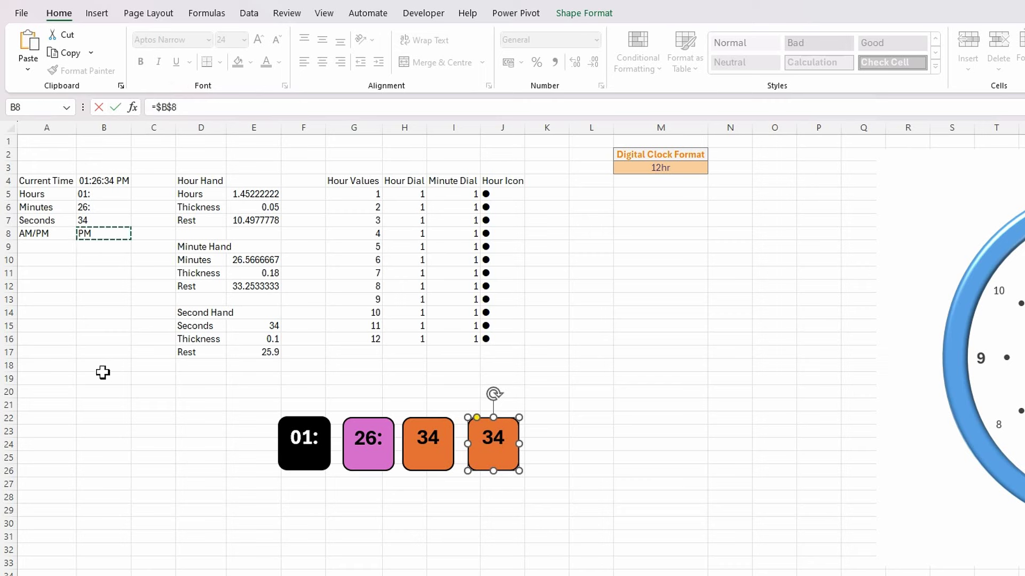
key("Return")
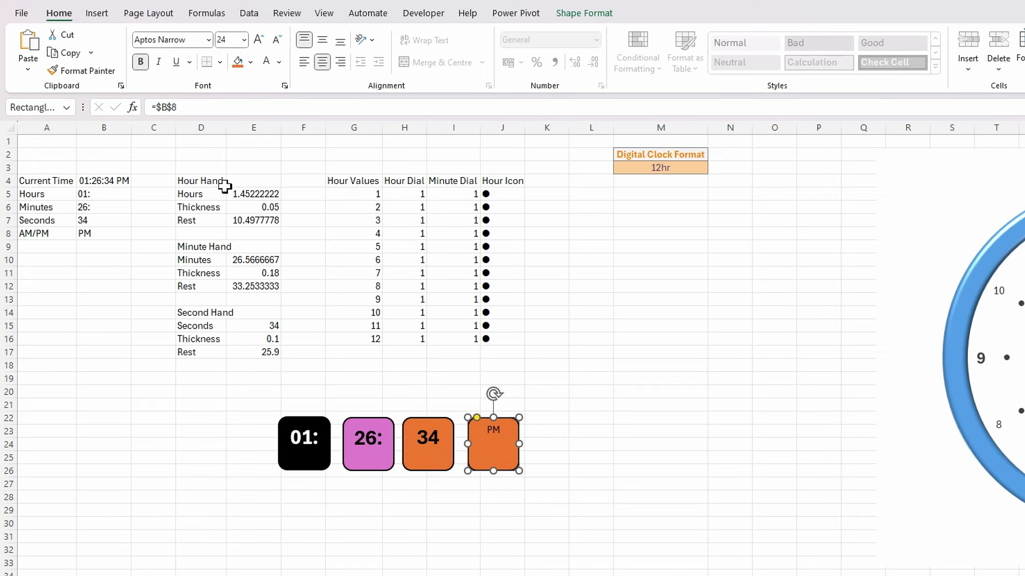
- Format the AM/PM square's text as size 24 italic without bold, and shift the square slightly closer to the seconds square
left_click(243, 39)
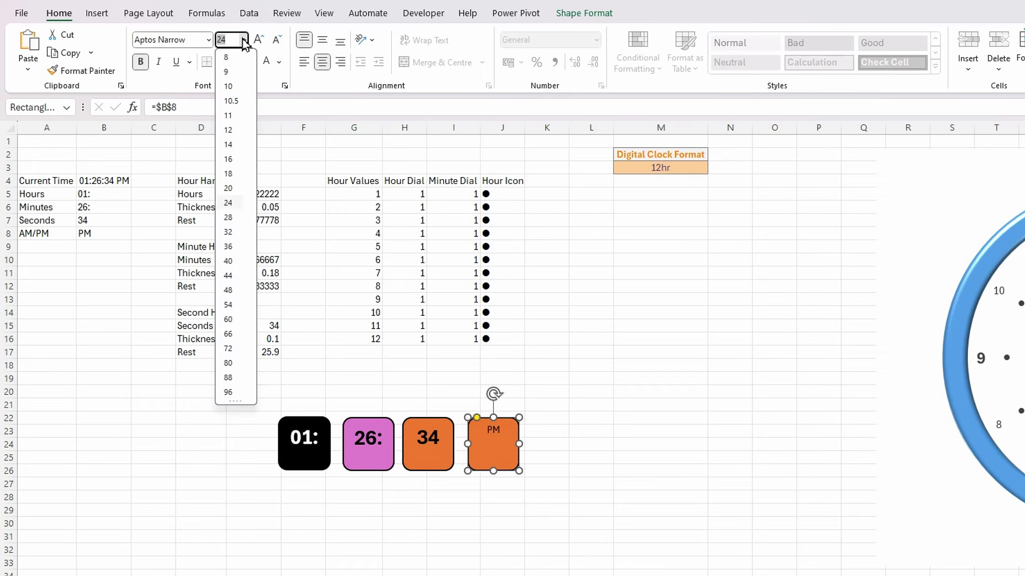
left_click(229, 206)
left_click(245, 40)
left_click(230, 203)
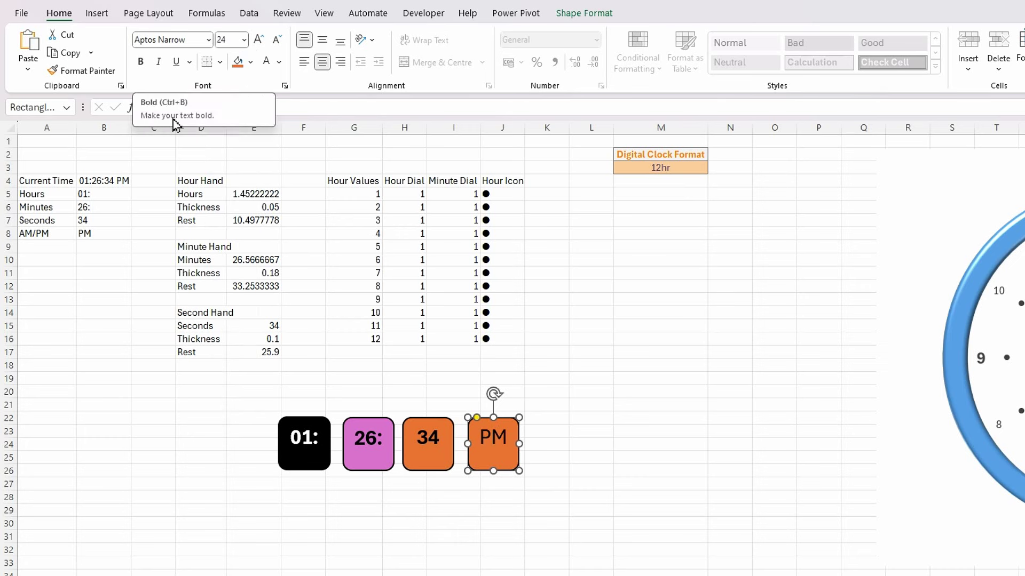
left_click(141, 62)
left_click(158, 62)
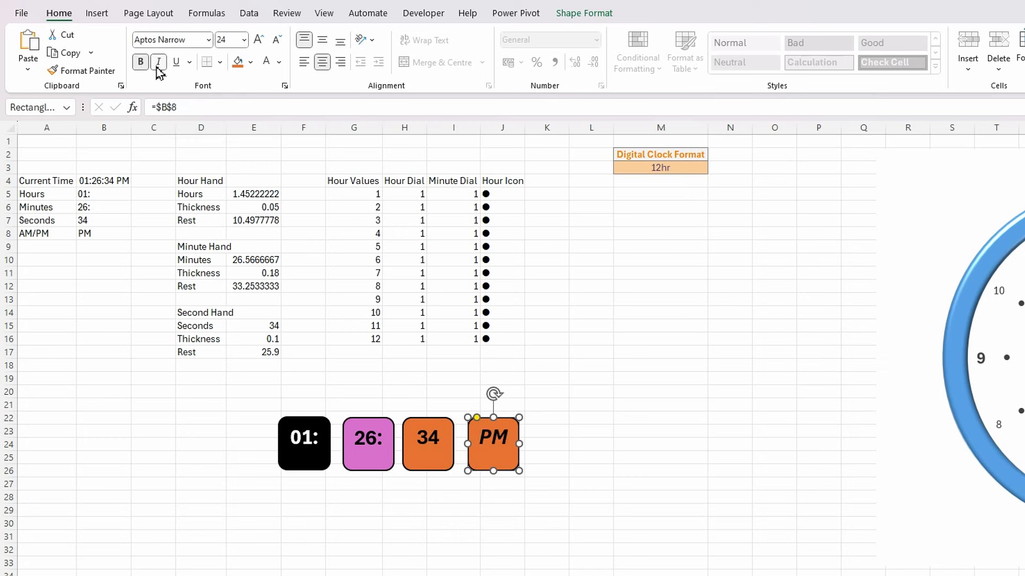
left_click(141, 62)
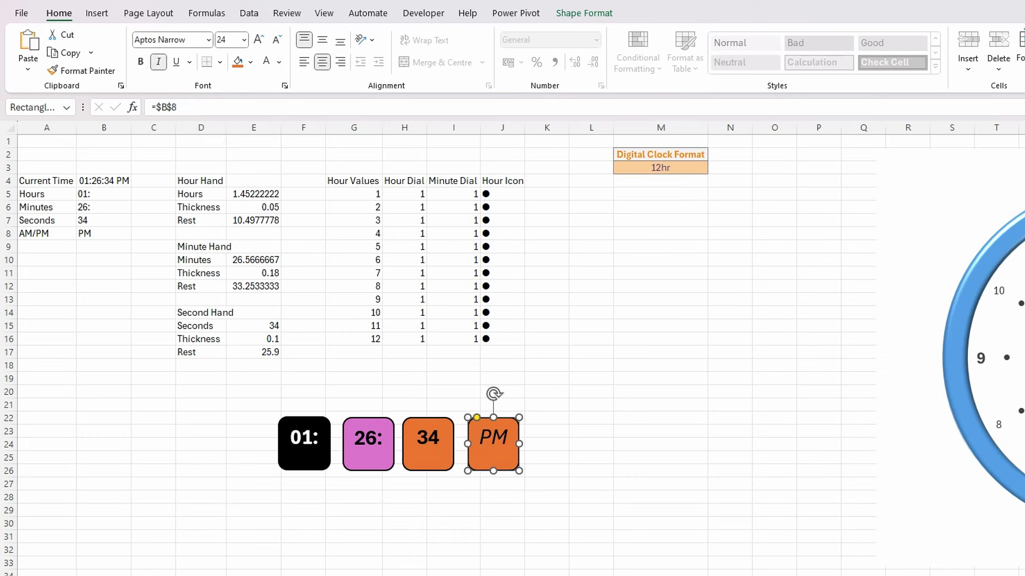
left_click_drag(510, 469, 505, 472)
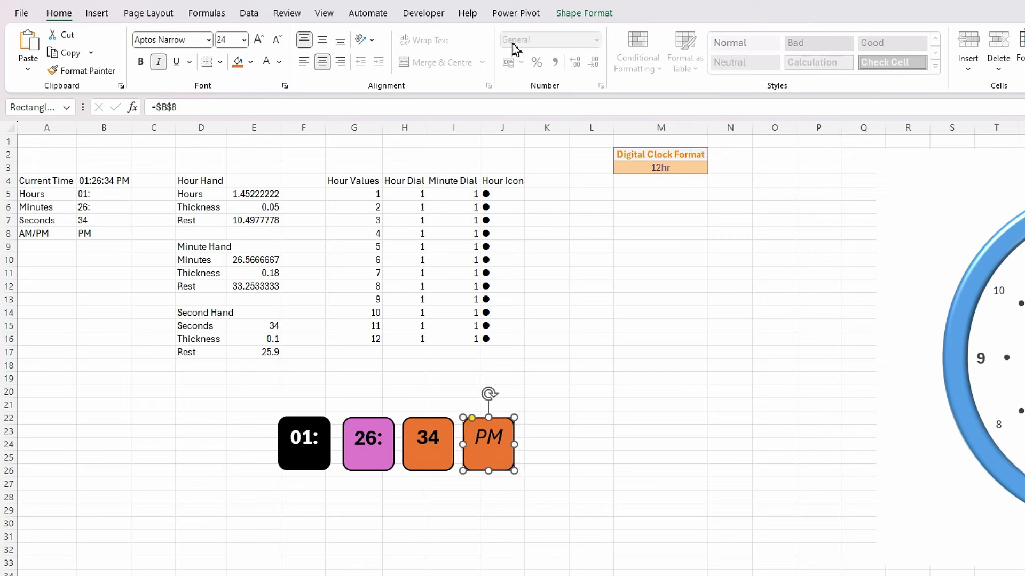
- Set the AM/PM square to no fill and no outline
left_click(586, 16)
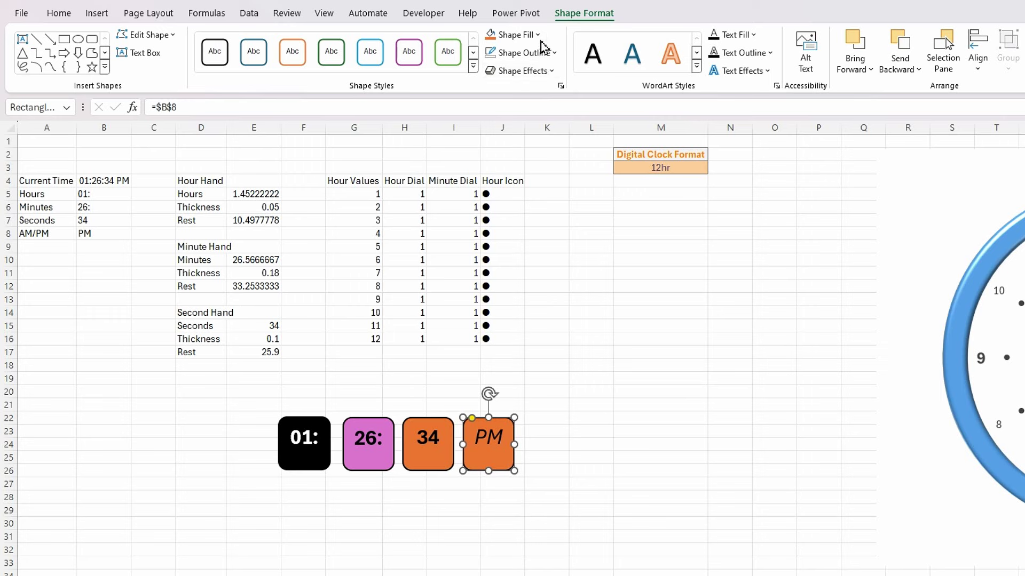
left_click(535, 37)
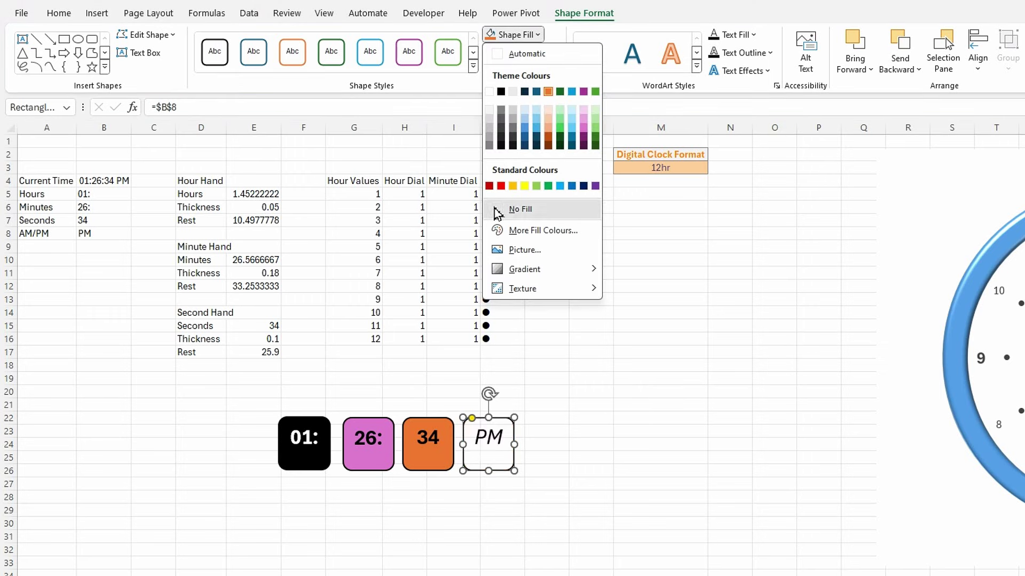
left_click(493, 209)
left_click(554, 53)
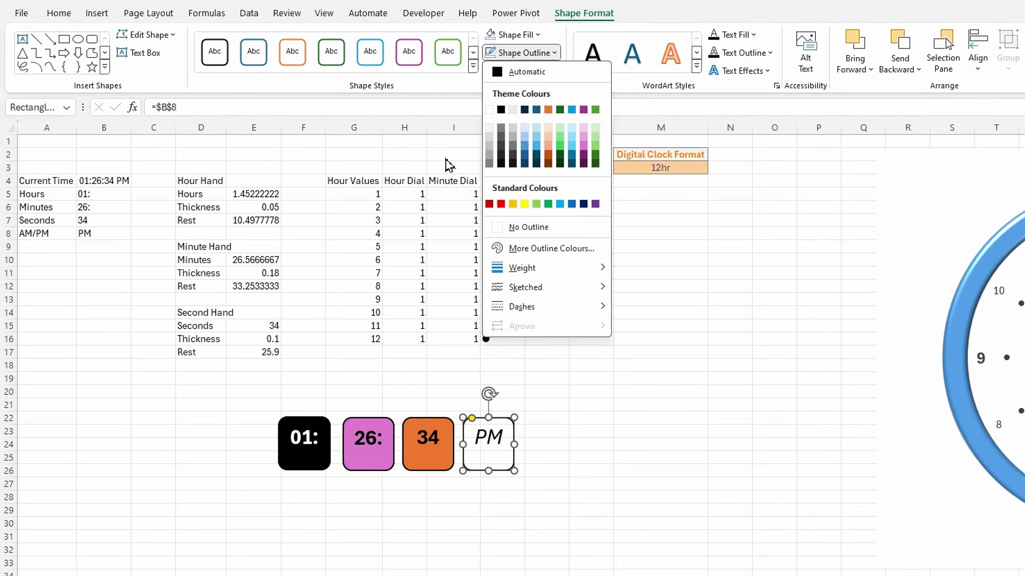
left_click(501, 227)
left_click(590, 472)
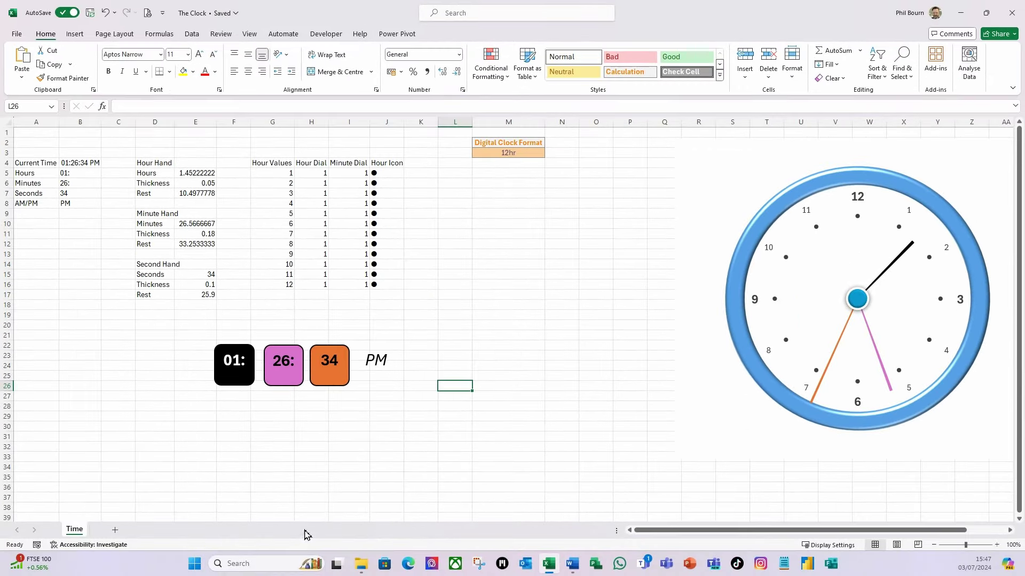
- Distribute the hours, minutes, seconds and AM/PM shapes horizontally and align their middles
left_click(238, 389)
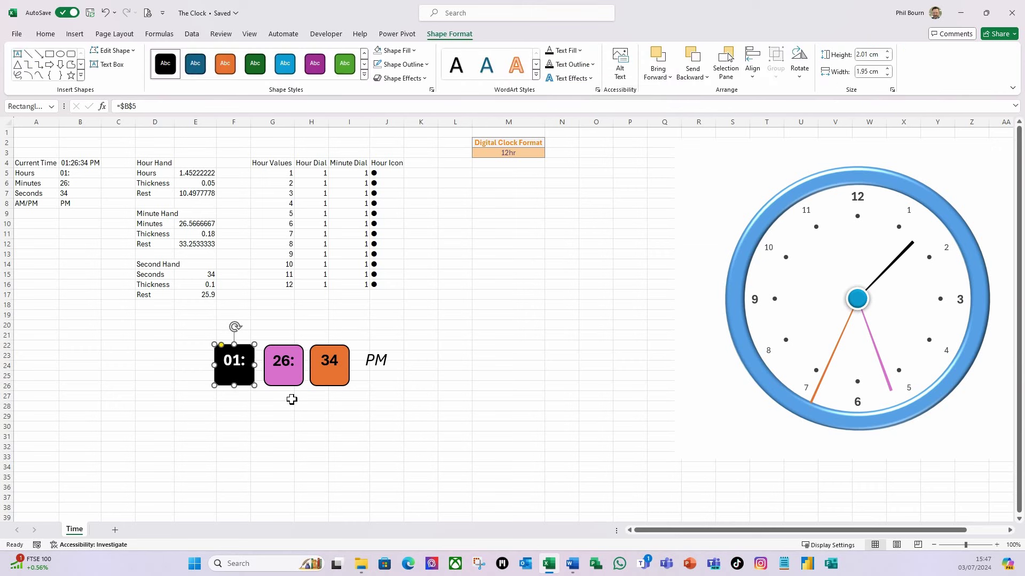
left_click(283, 381, "ctrl")
left_click(331, 381, "ctrl")
left_click(378, 381, "ctrl")
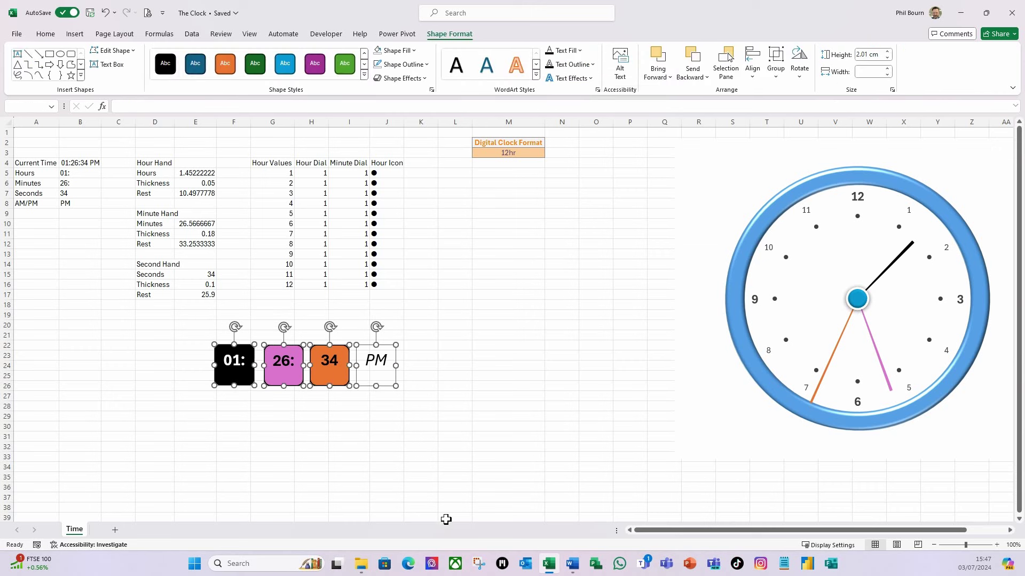
left_click(757, 79)
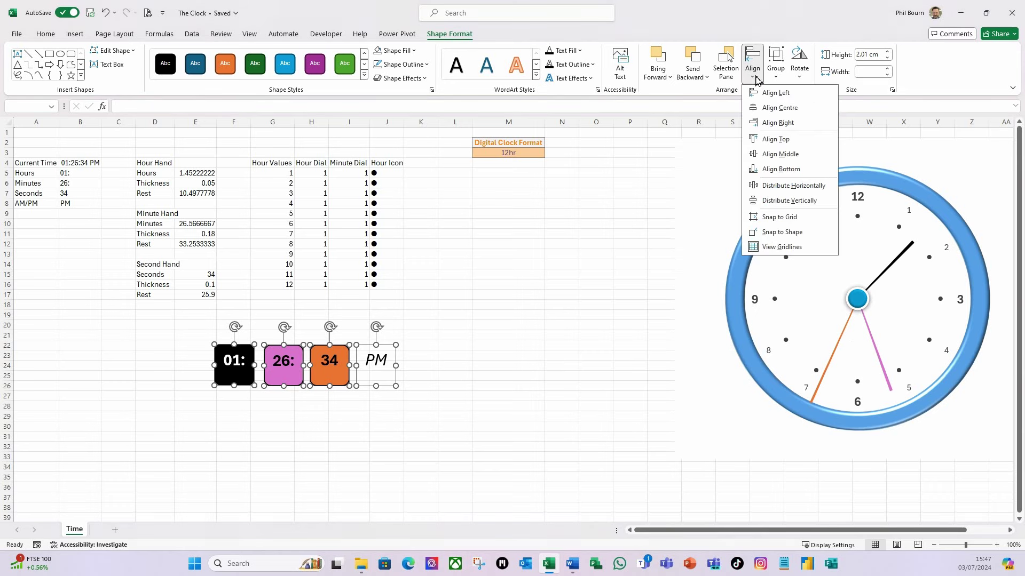
left_click(786, 187)
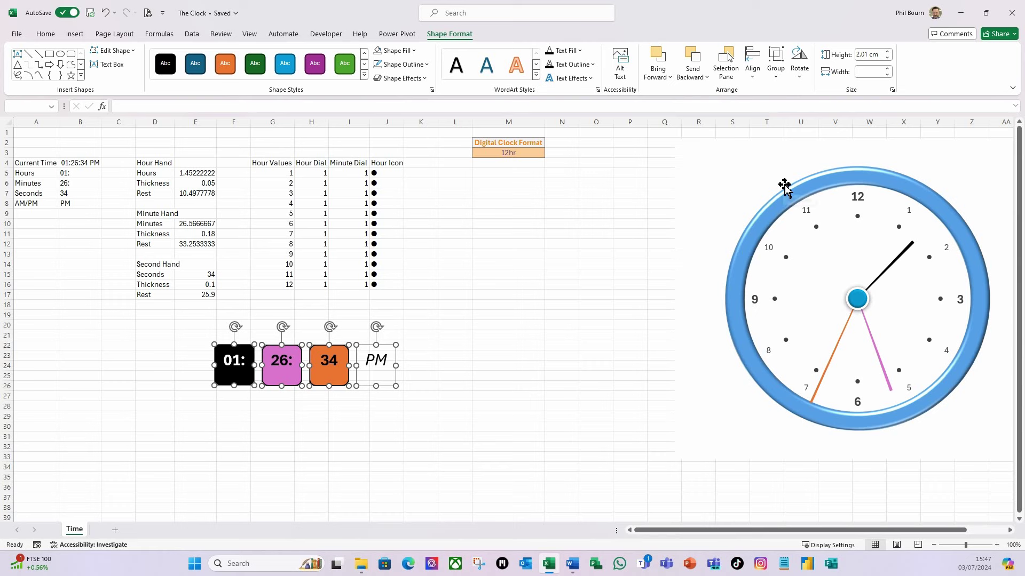
left_click(753, 80)
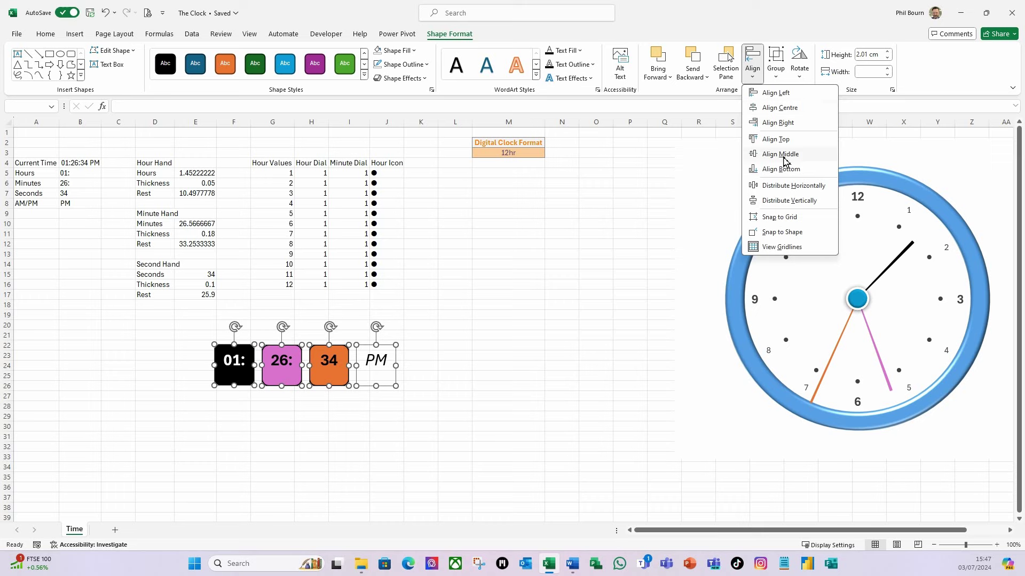
left_click(784, 161)
left_click(451, 416)
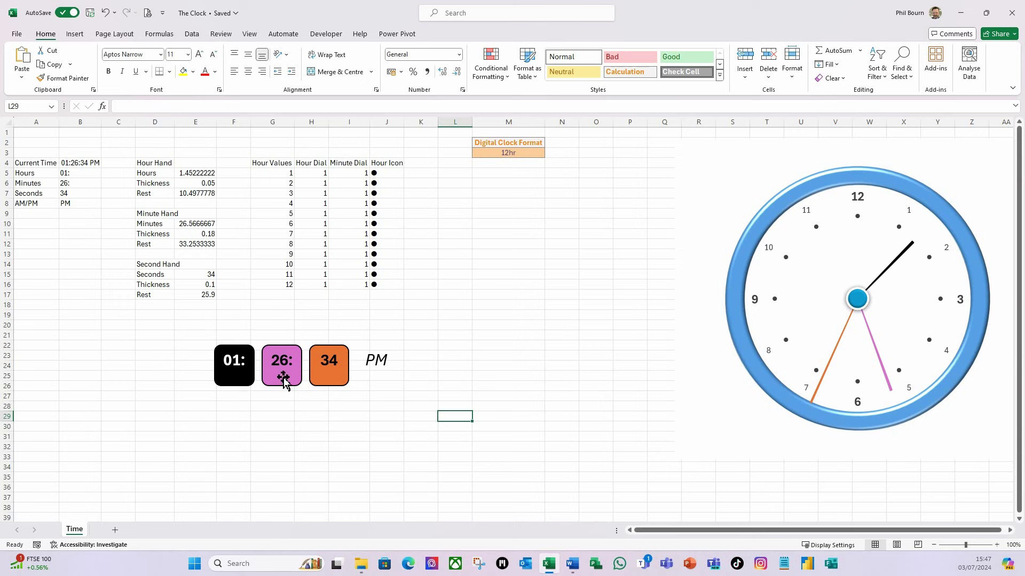
left_click(494, 388)
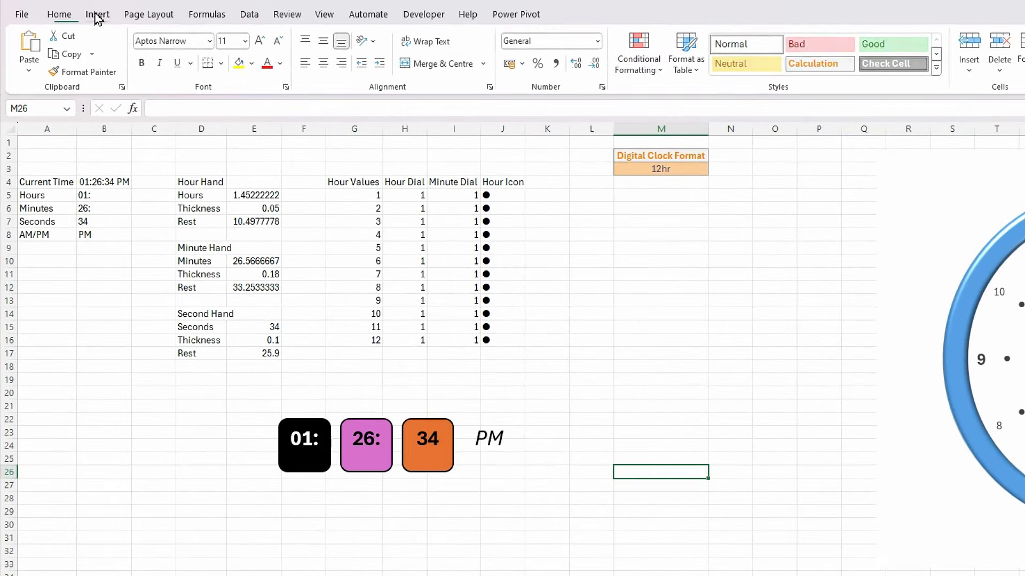
- Add a text box reading Seconds across the lower part of the orange square, matching its width, with the text centred horizontally and vertically
left_click(97, 14)
left_click(901, 66)
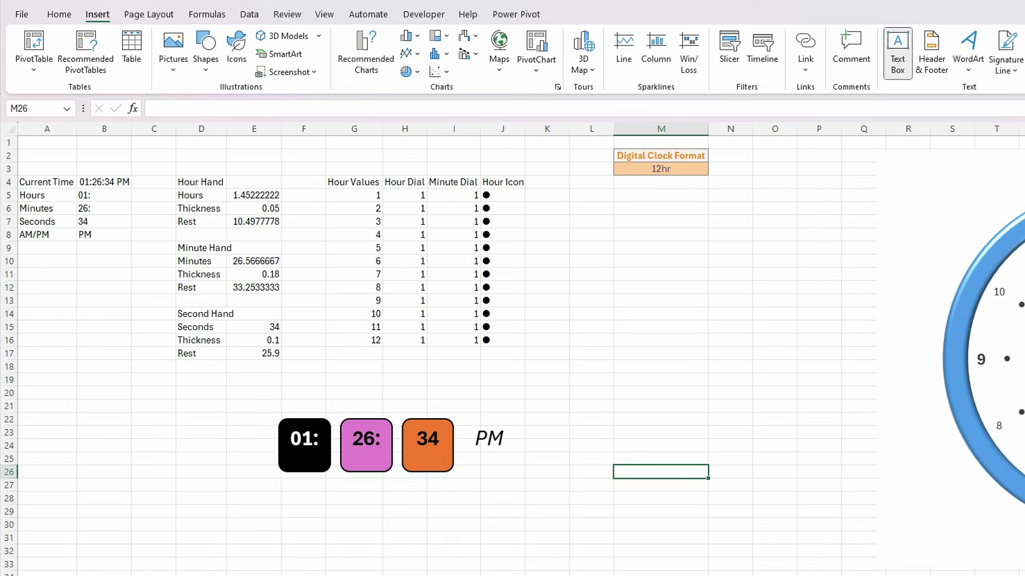
left_click_drag(410, 453, 447, 467)
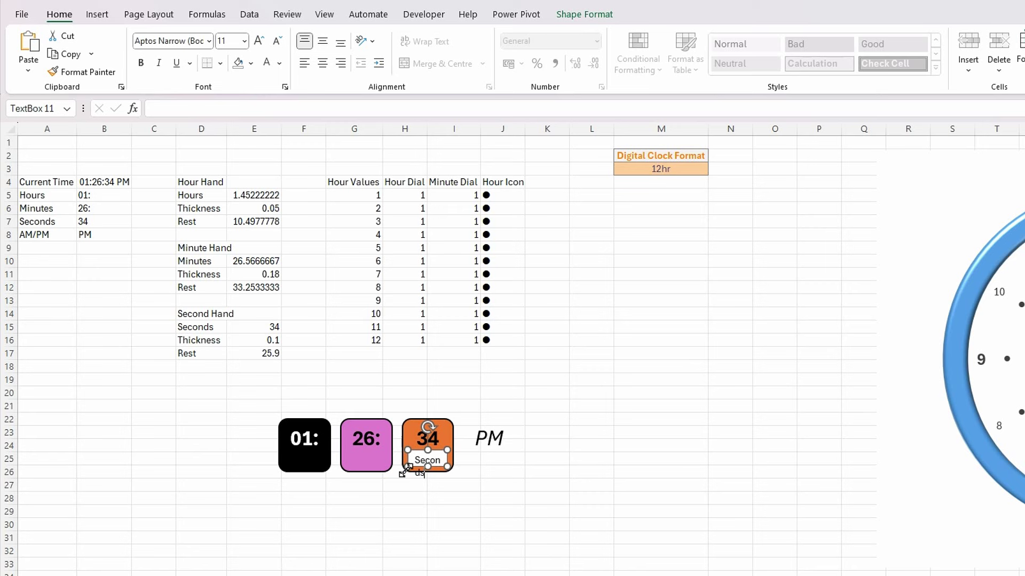
left_click_drag(407, 468, 396, 470)
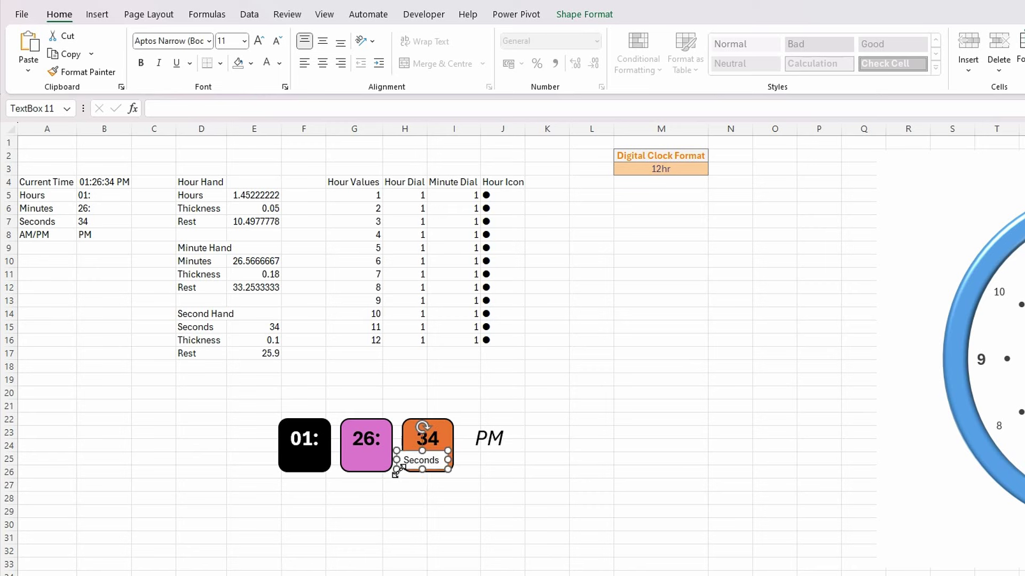
left_click(441, 473)
left_click_drag(441, 473, 441, 473)
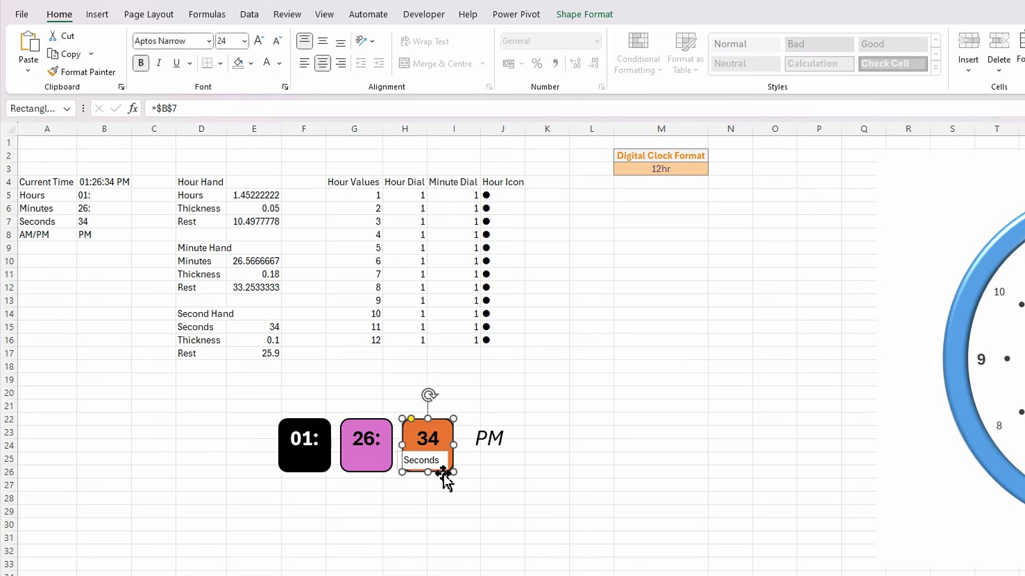
mouse_move(440, 459)
left_mouse_down()
mouse_move(450, 474)
mouse_move(441, 474)
left_mouse_up()
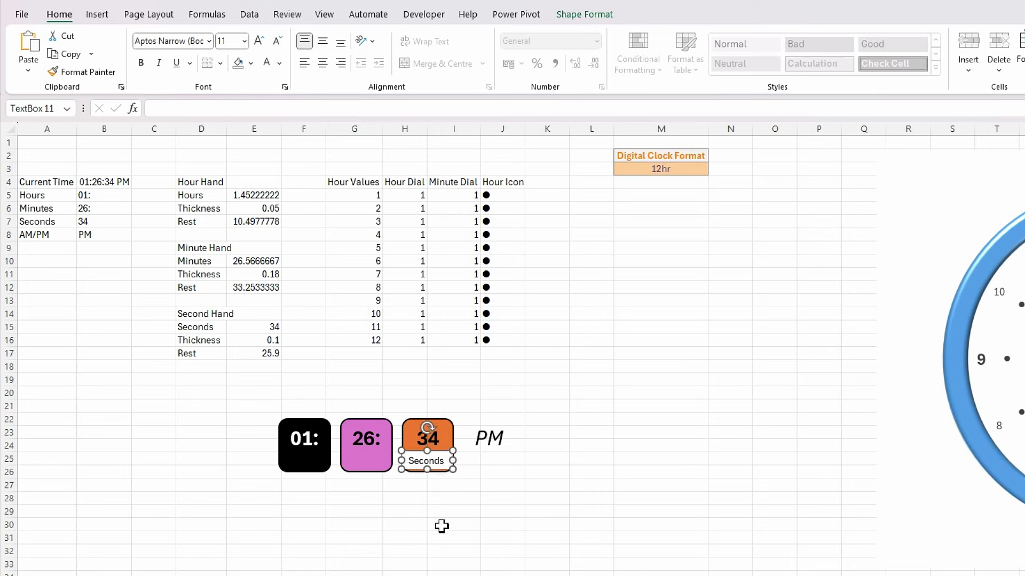
left_click(317, 64)
left_click(325, 41)
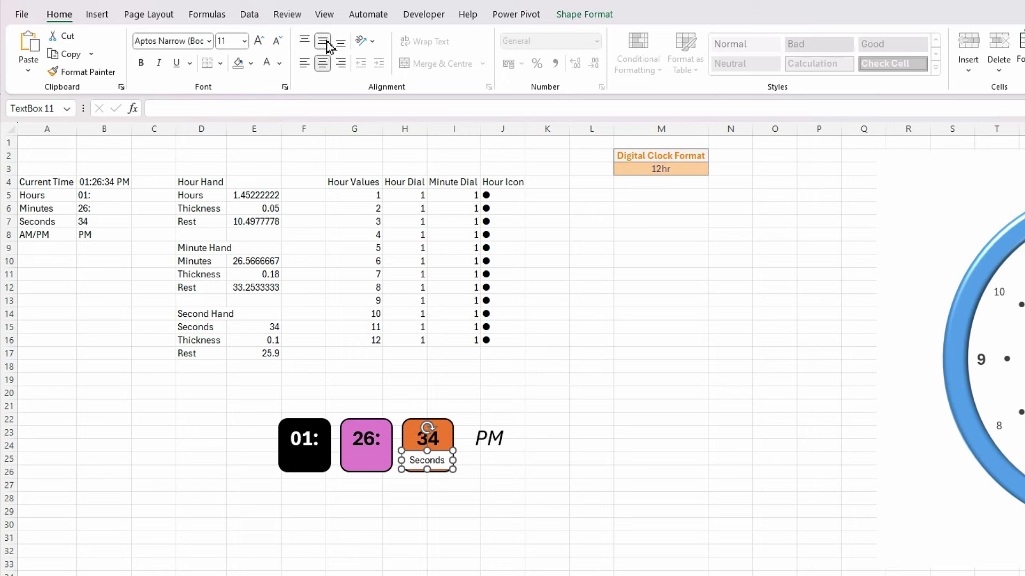
- Remove the fill and outline from the Seconds text box and make its text bold
left_click(587, 16)
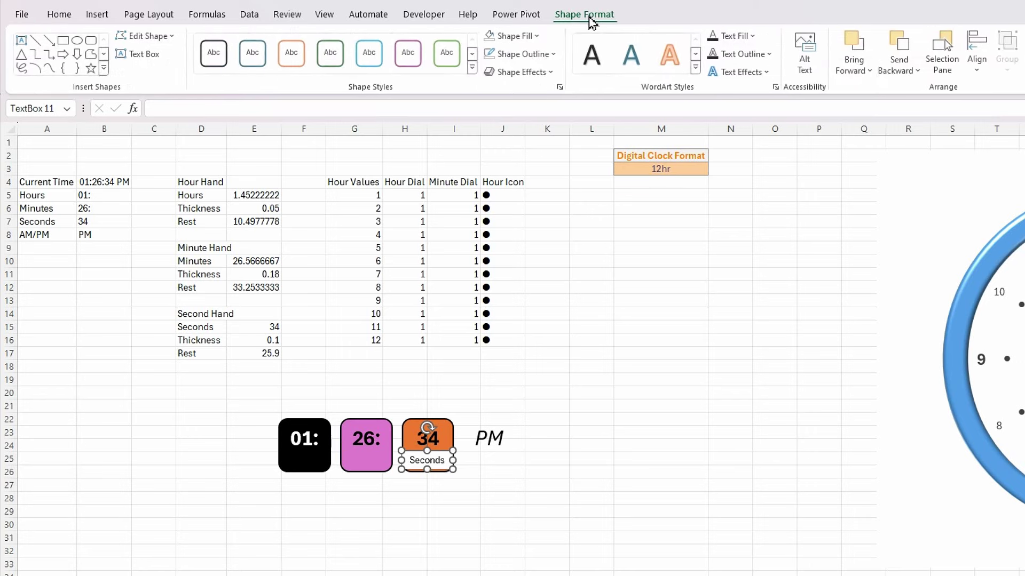
left_click(538, 36)
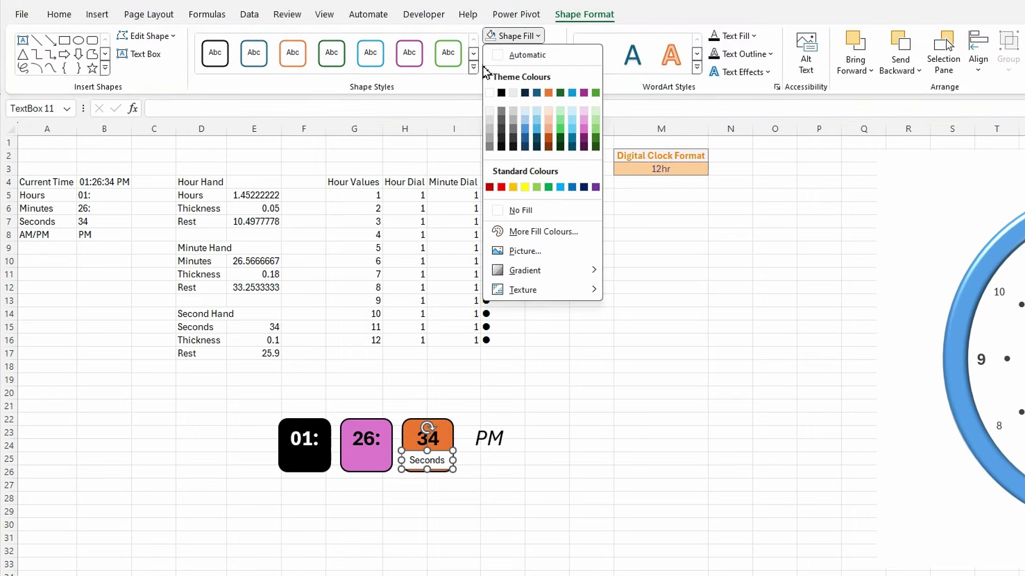
left_click(496, 210)
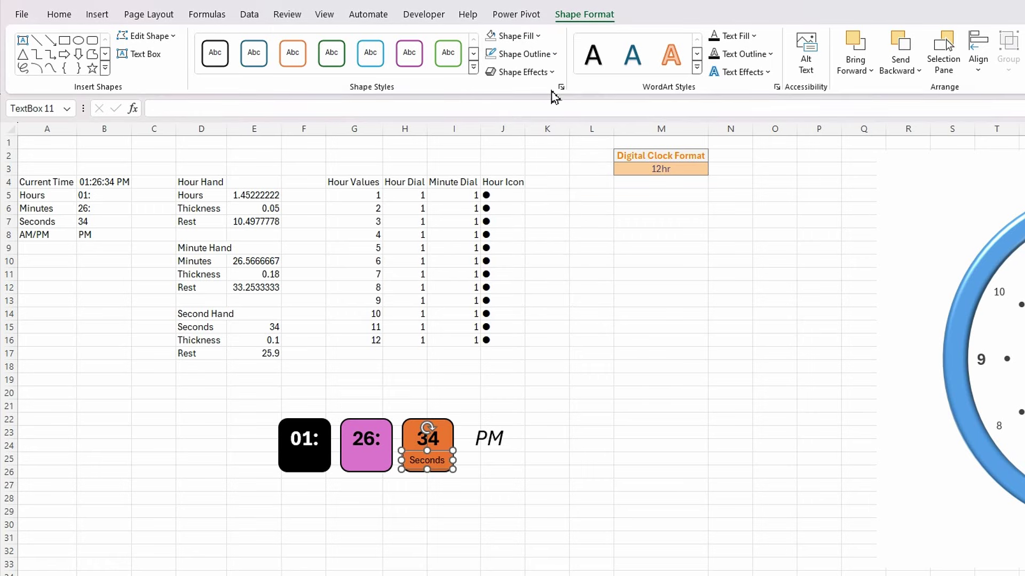
left_click(553, 54)
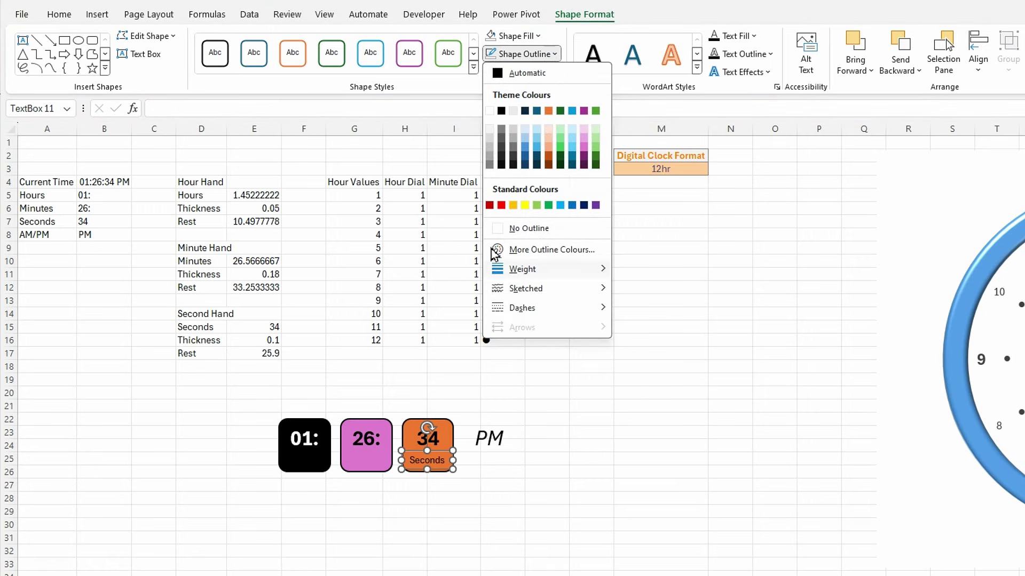
left_click(497, 230)
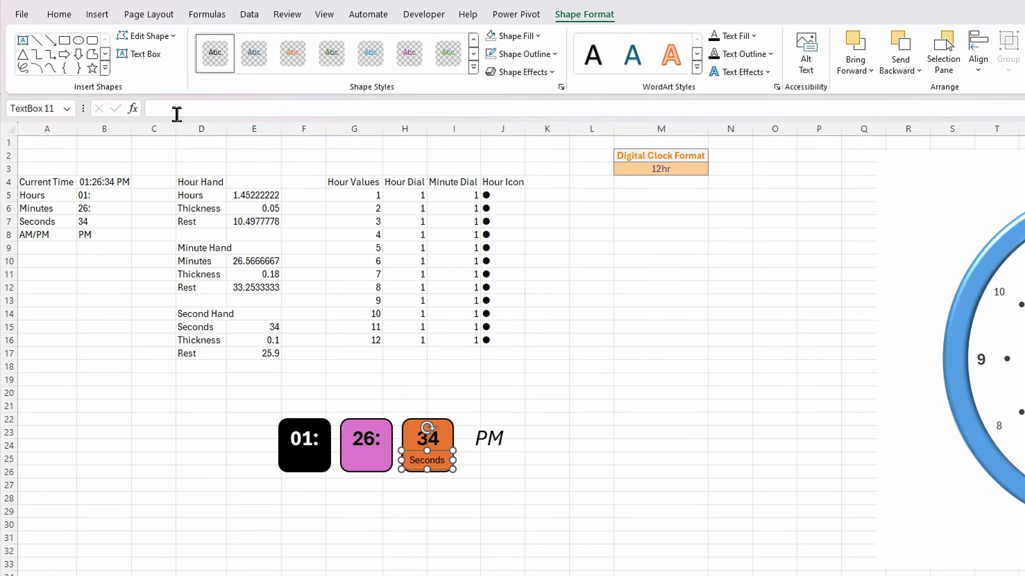
left_click(67, 15)
left_click(141, 63)
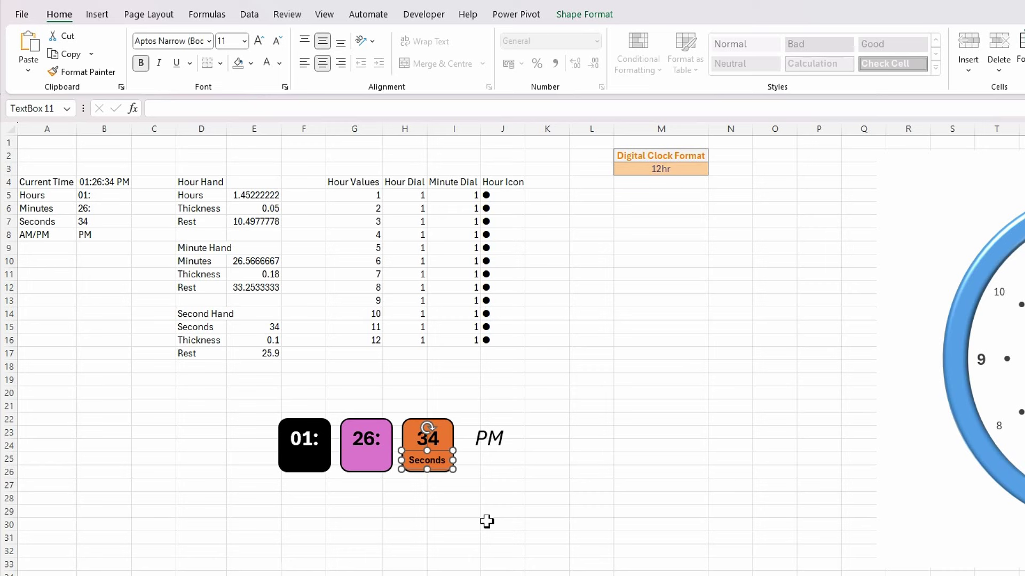
- Duplicate the Seconds label onto the lower part of the pink square and change the copy's text to Minutes
key("ctrl+d")
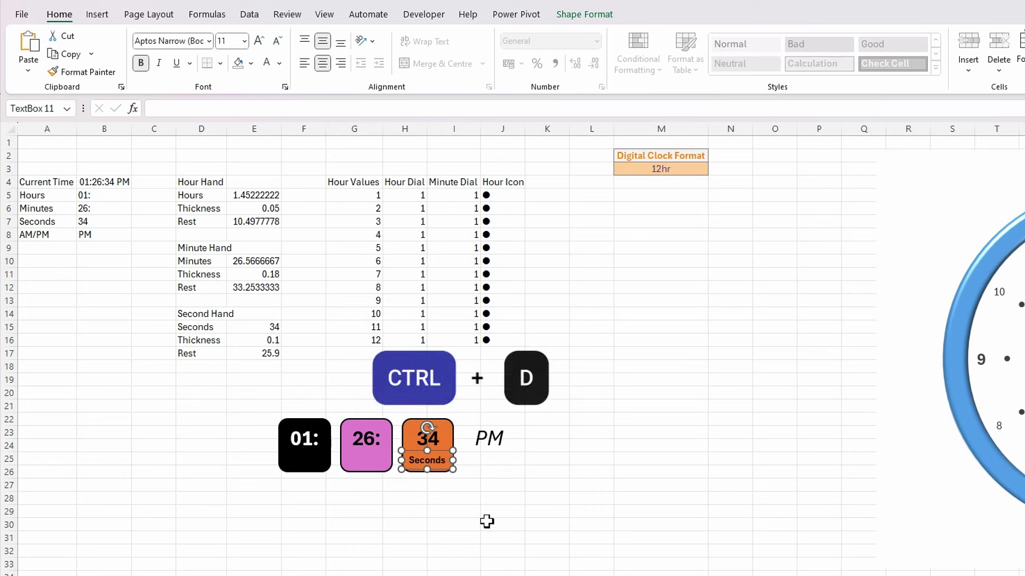
left_click_drag(445, 485, 383, 472)
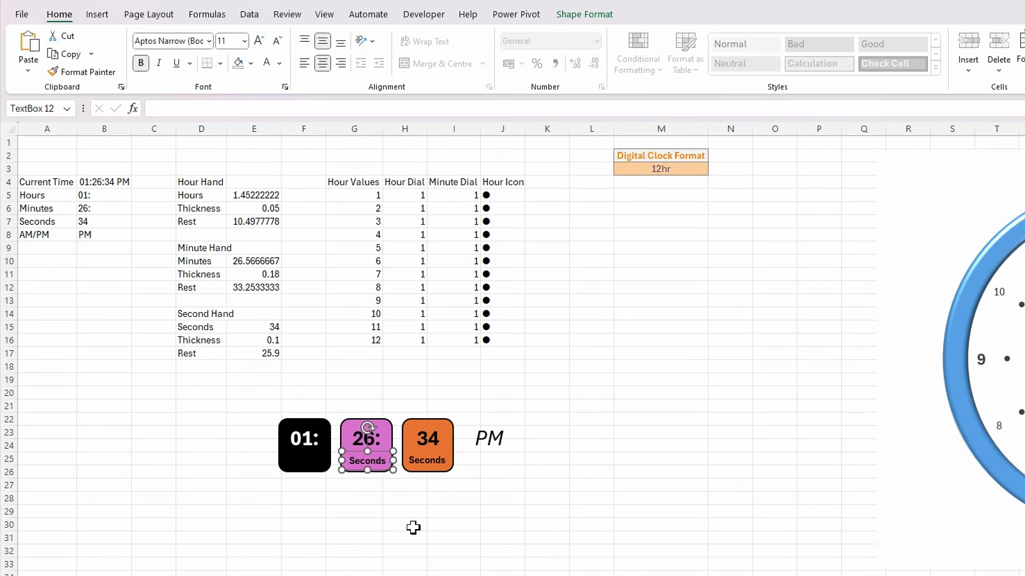
left_click(355, 463)
left_click_drag(350, 462, 383, 462)
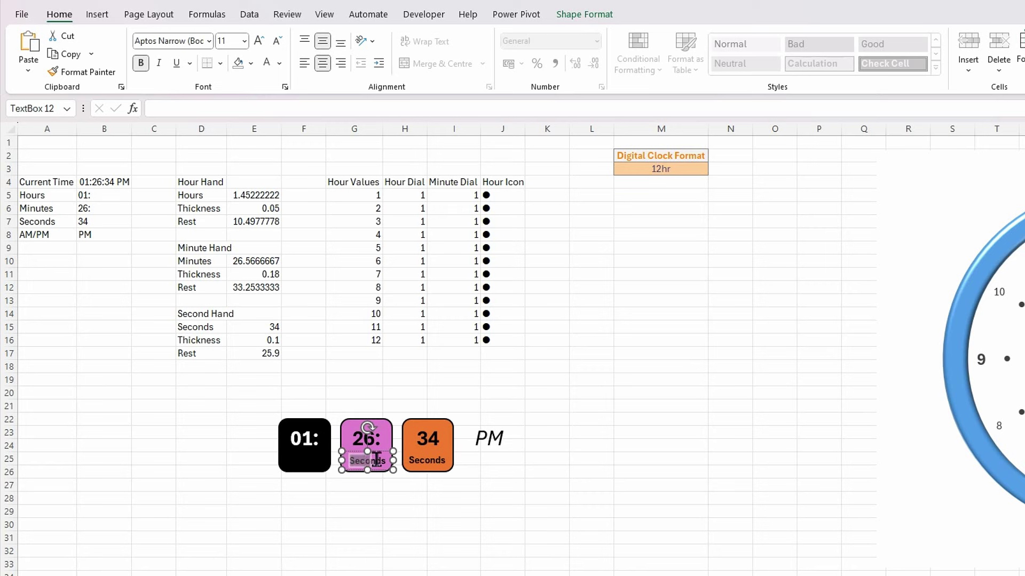
type("M")
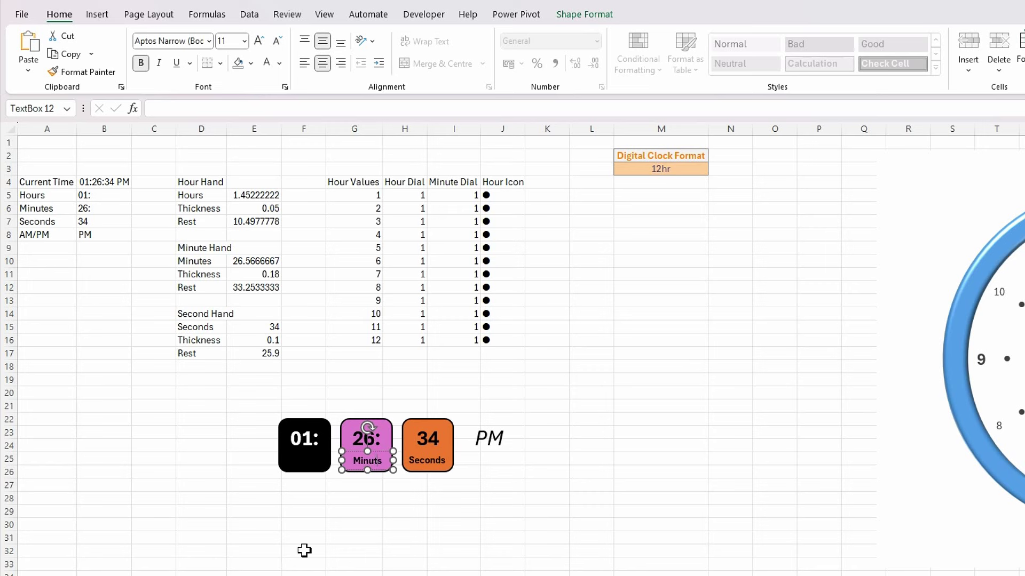
type("inute")
left_click(370, 513)
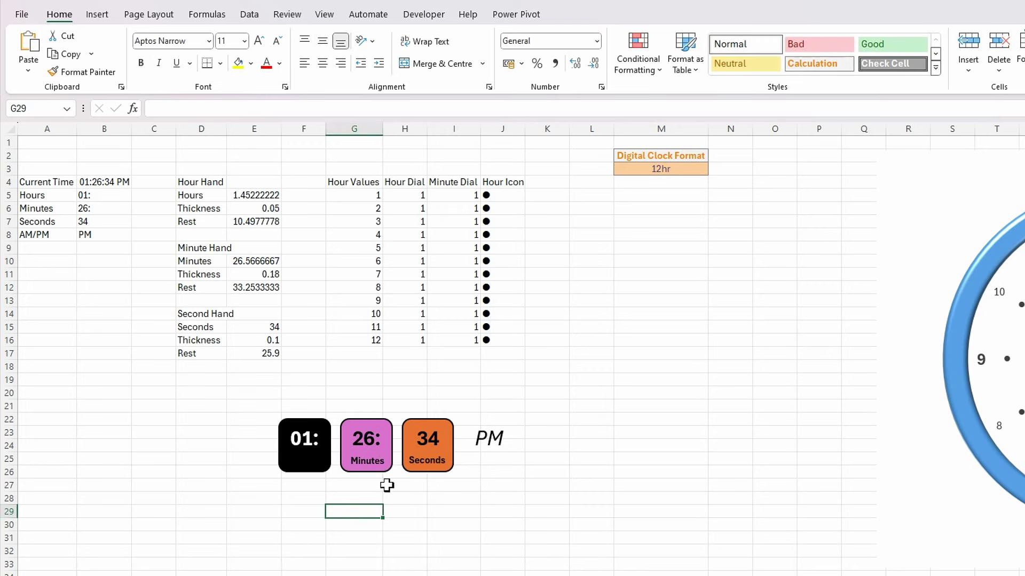
- Duplicate the Minutes label onto the lower part of the black square and make the copy read Hours in white
left_click(386, 467)
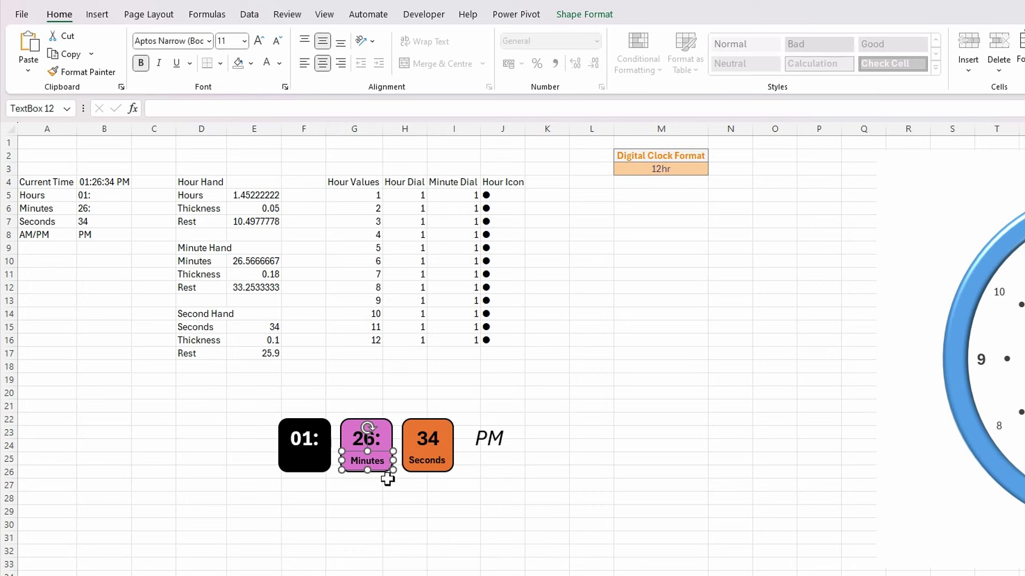
key("ctrl+d")
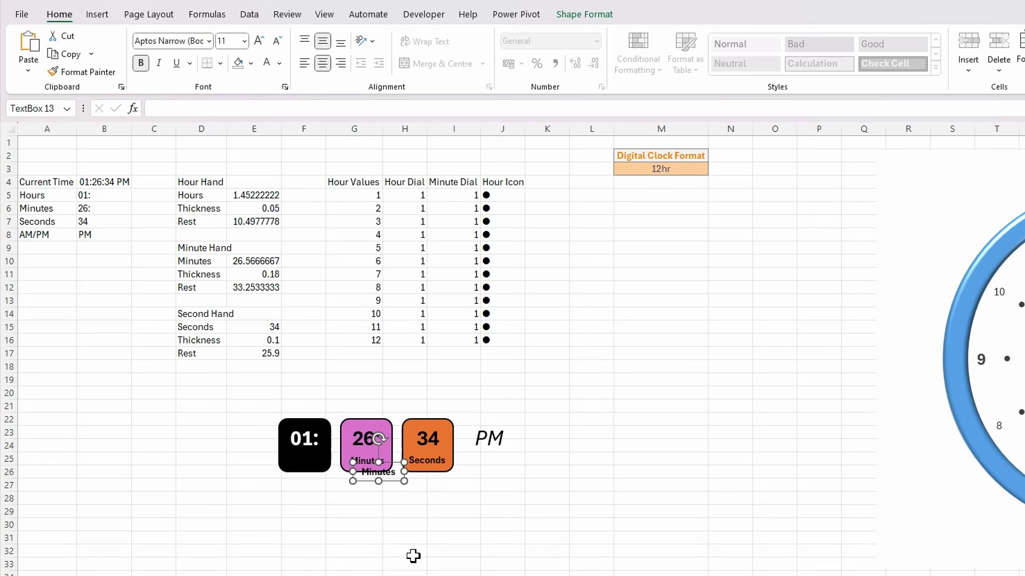
left_click_drag(394, 480, 322, 482)
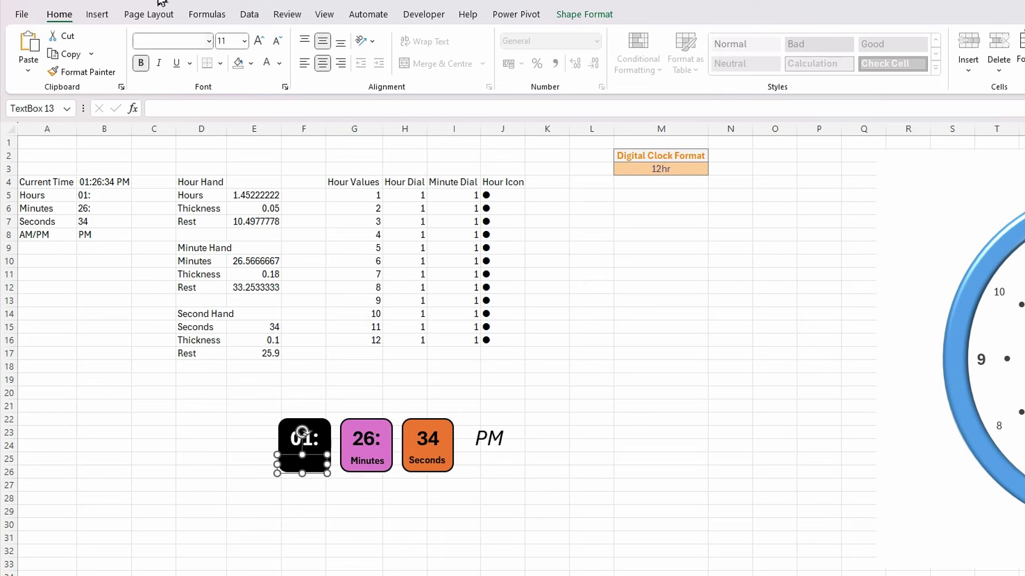
left_click(264, 66)
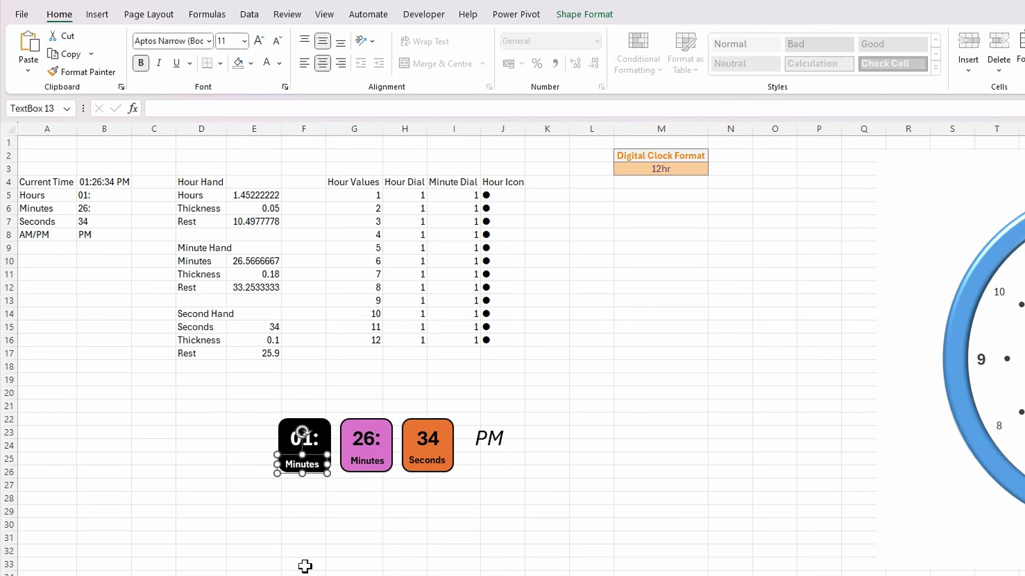
left_click_drag(288, 465, 321, 465)
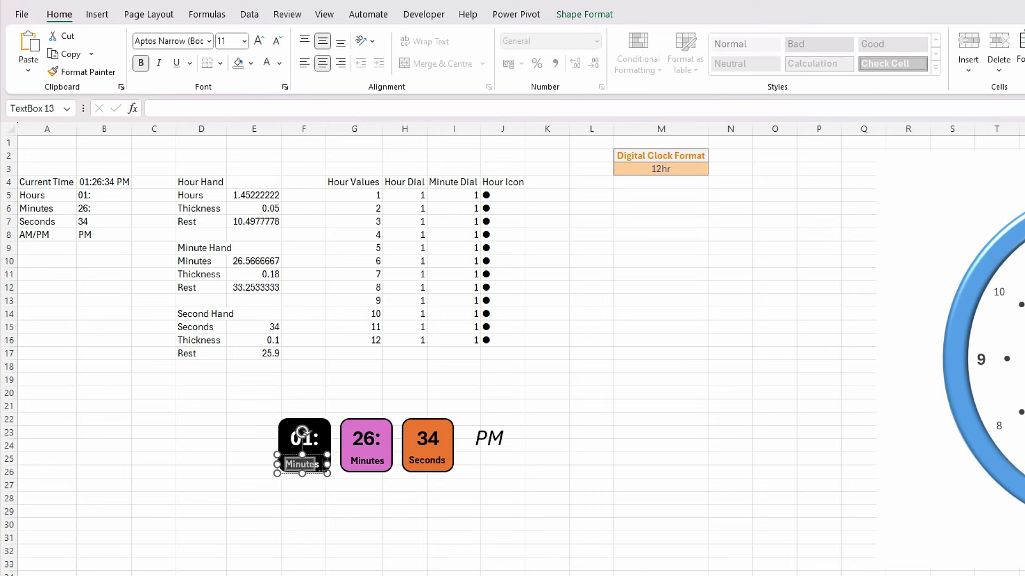
type("Hours")
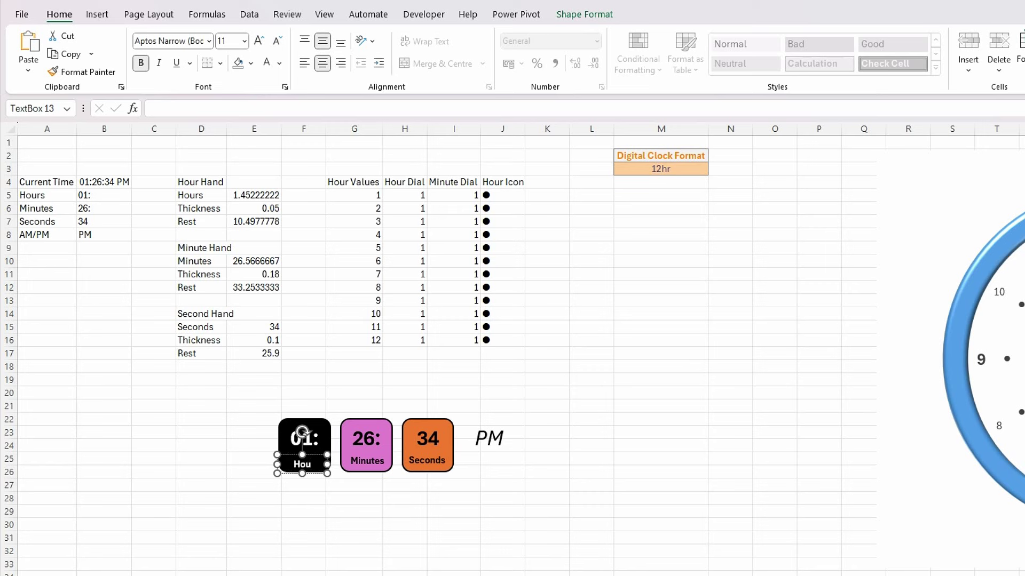
left_click(316, 564)
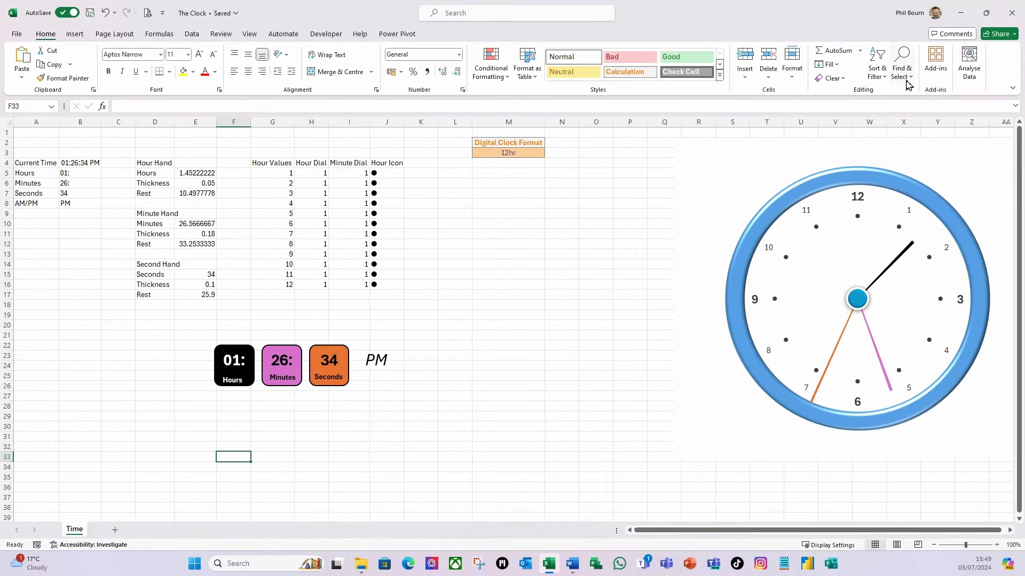
- Turn on object selection and centre-align the Hours label horizontally with the black square
left_click(911, 81)
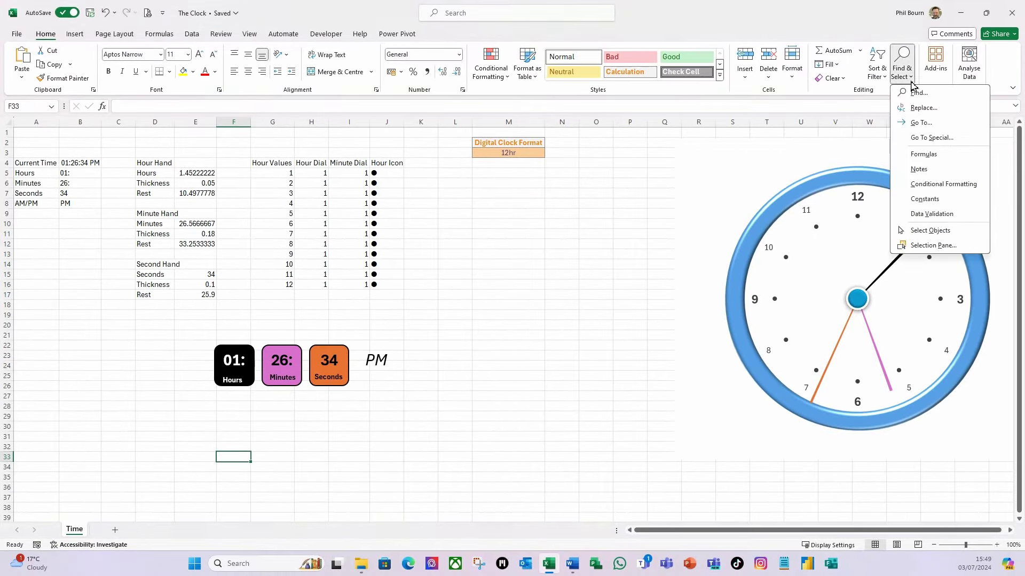
left_click(928, 231)
left_click_drag(211, 339, 270, 424)
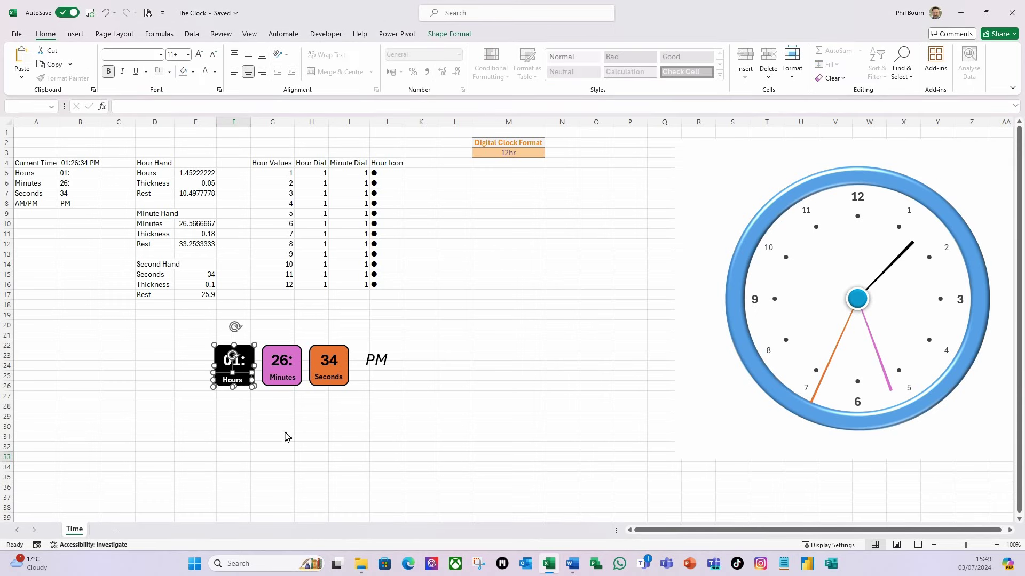
left_click(448, 34)
left_click(752, 75)
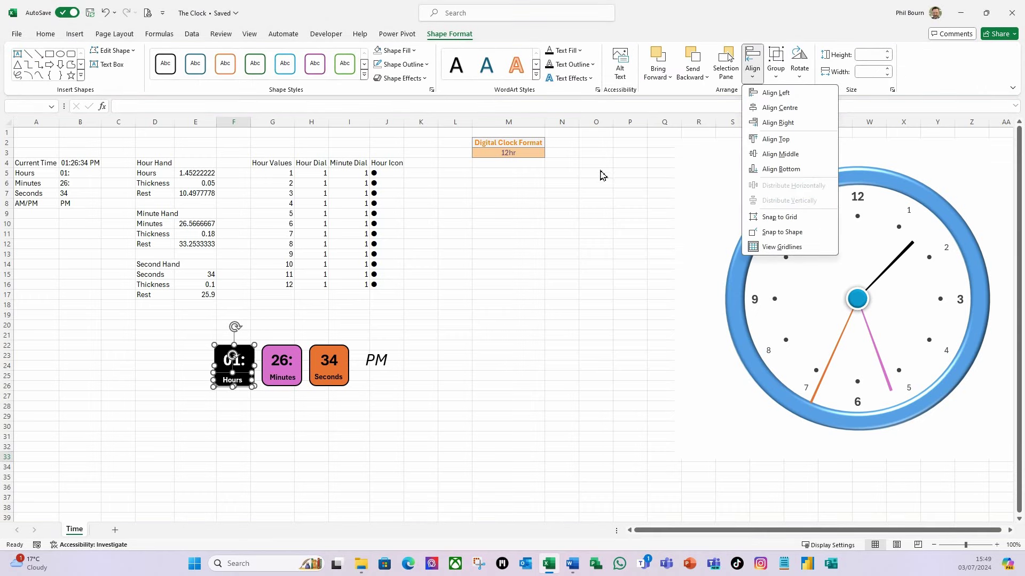
left_click(769, 109)
key("Escape")
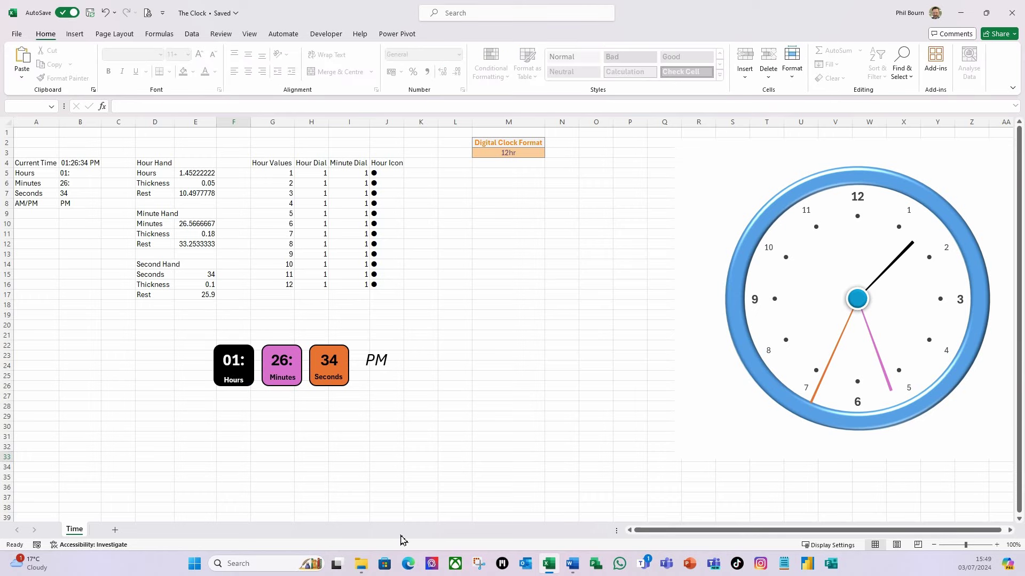
- Centre-align the Minutes label horizontally with the pink square
left_click(296, 354)
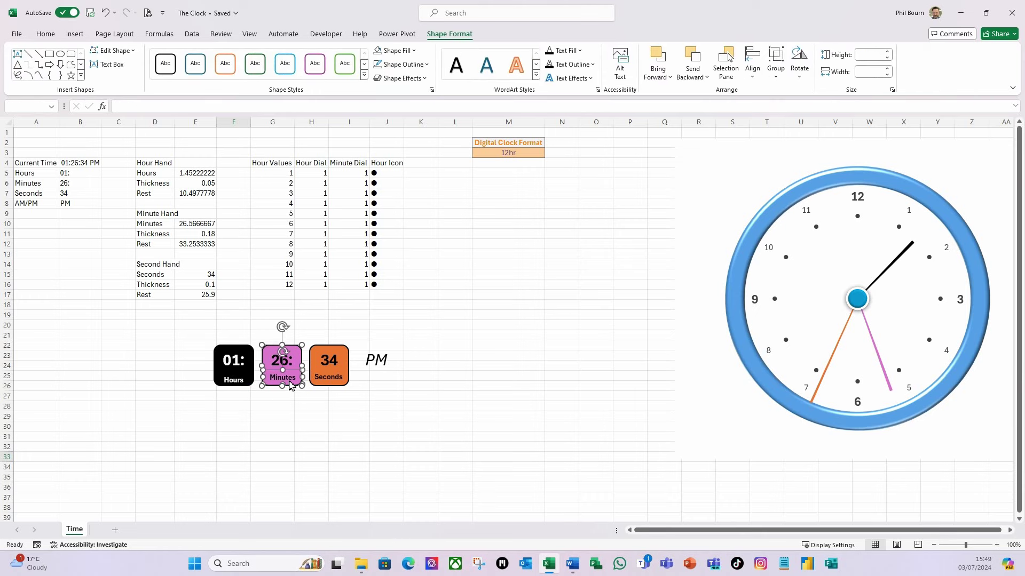
left_click(753, 77)
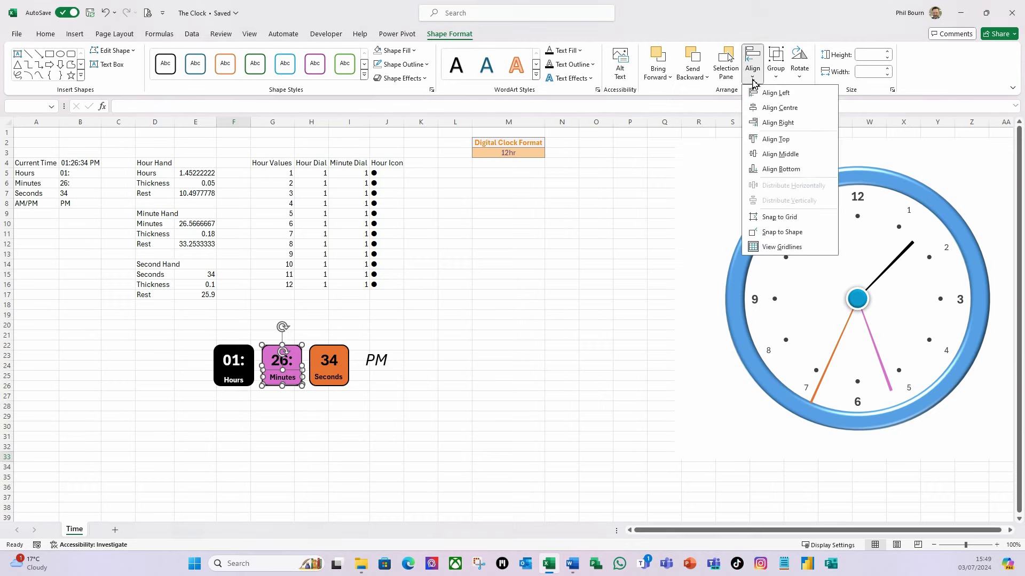
left_click(775, 111)
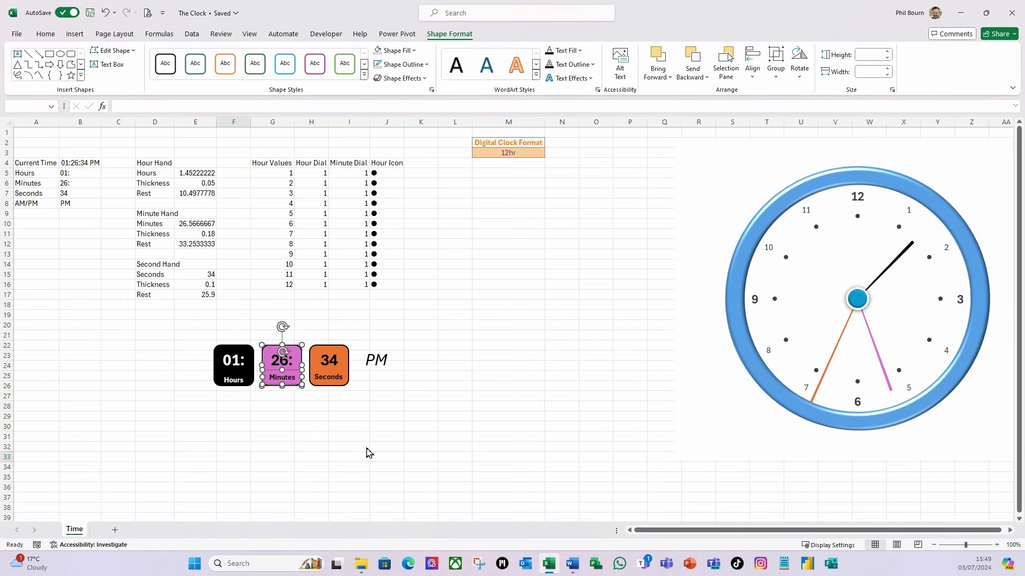
key("Escape")
- Centre-align the Seconds label horizontally with the orange square
left_click(343, 352)
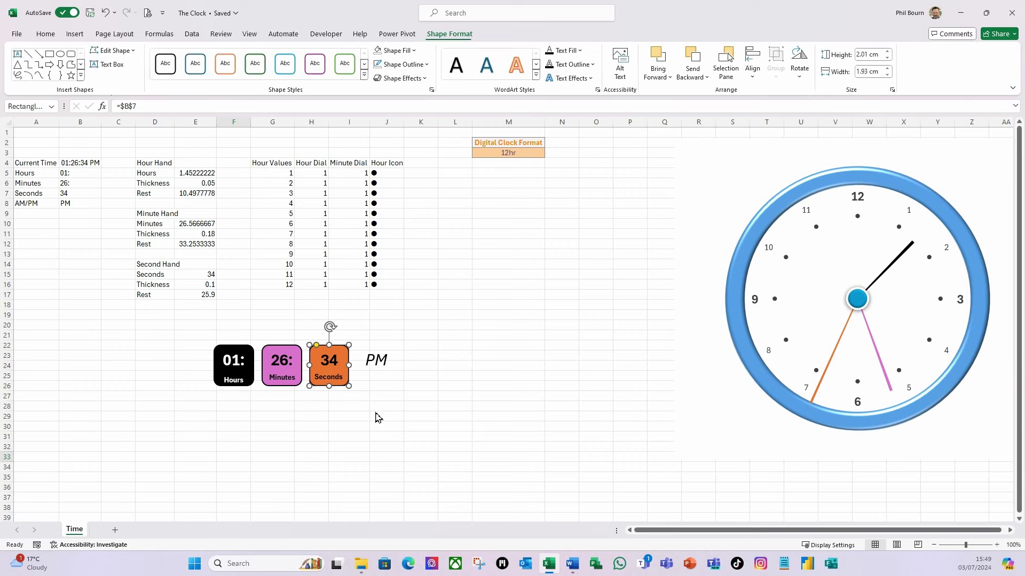
left_click(340, 385, "shift")
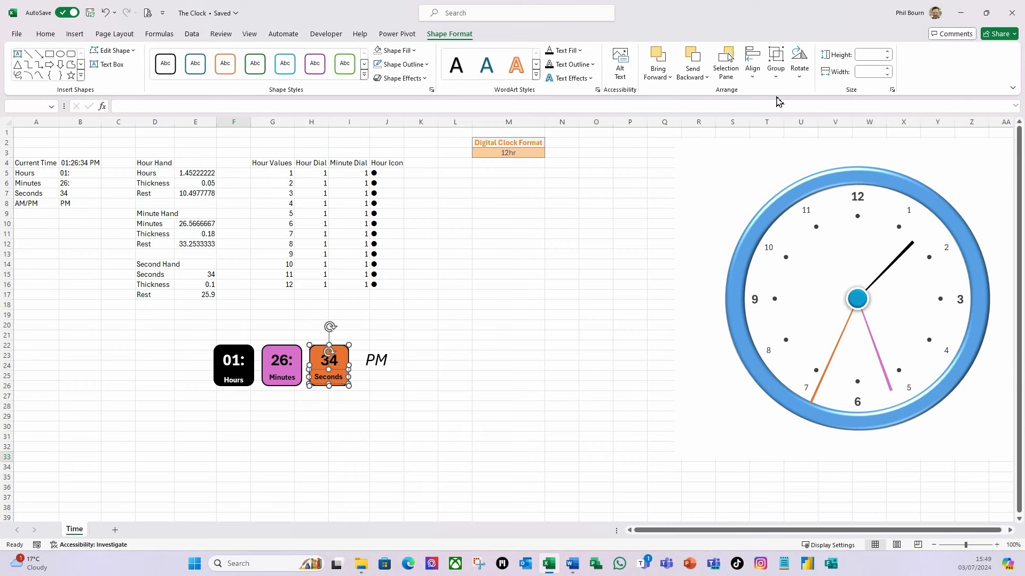
left_click(752, 75)
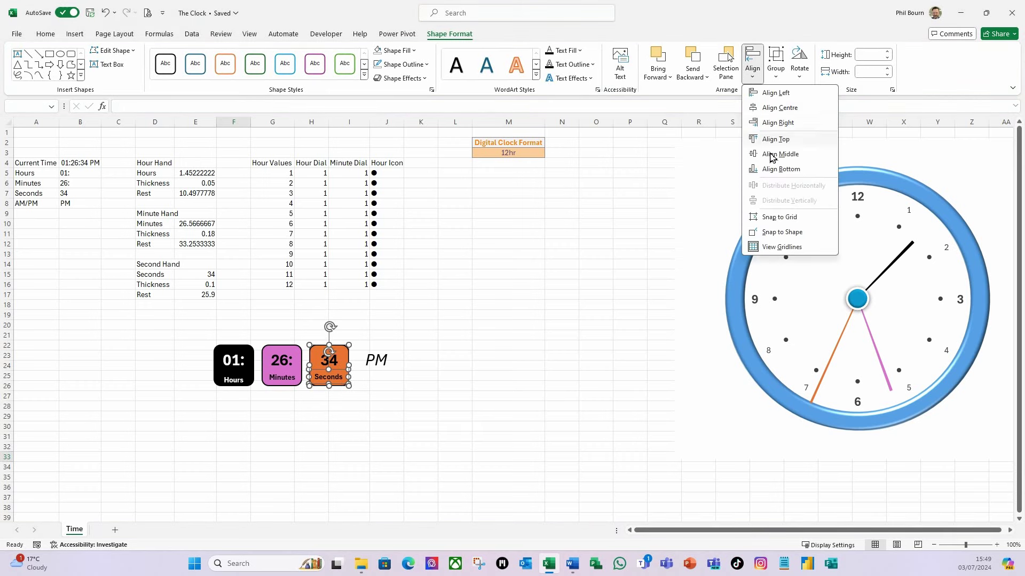
left_click(780, 107)
left_click(347, 445)
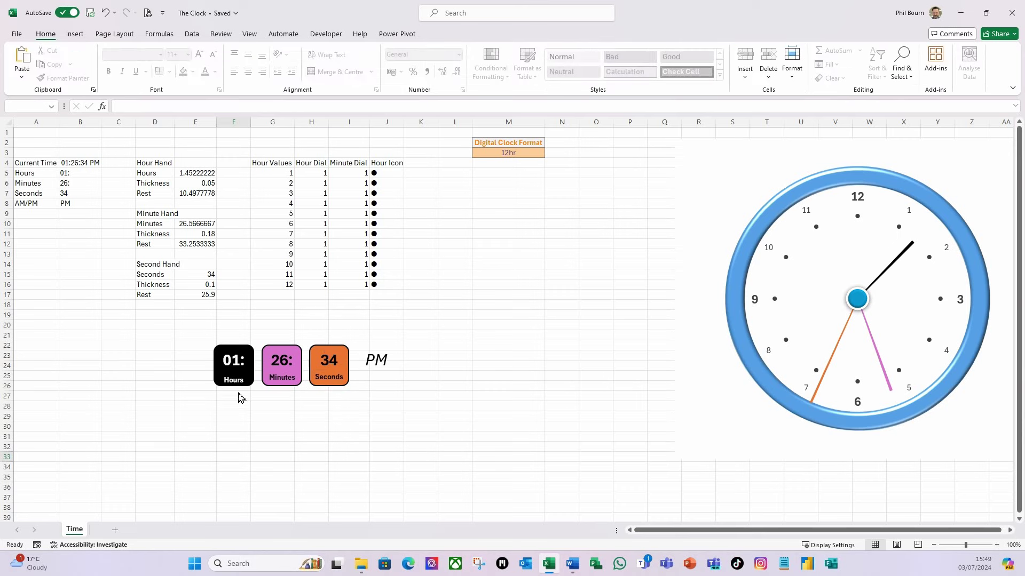
- Align the Hours, Minutes and Seconds labels to one another along their bottom edges
left_click(242, 385)
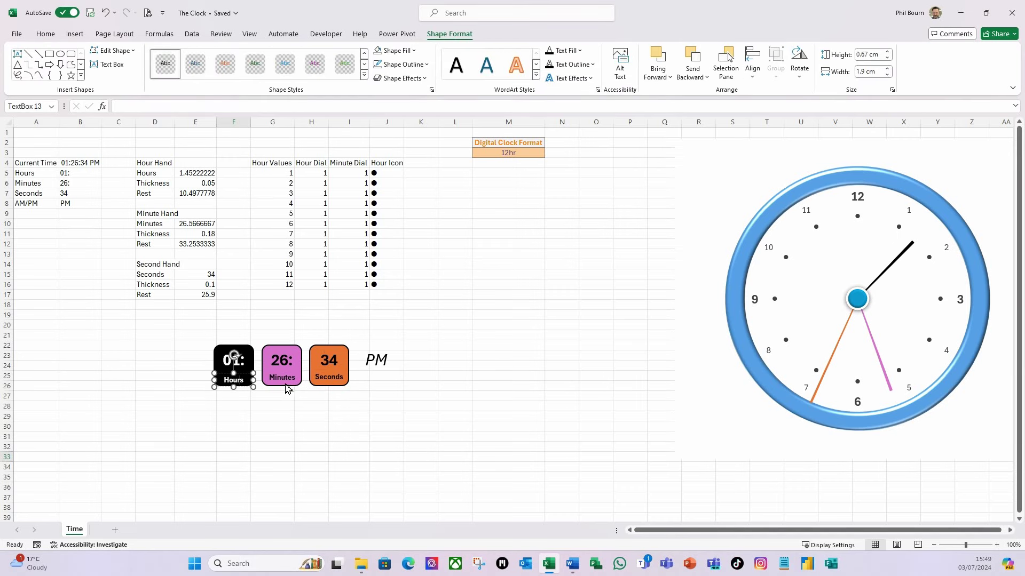
left_click(288, 387)
left_click(235, 383)
left_click(292, 385, "shift")
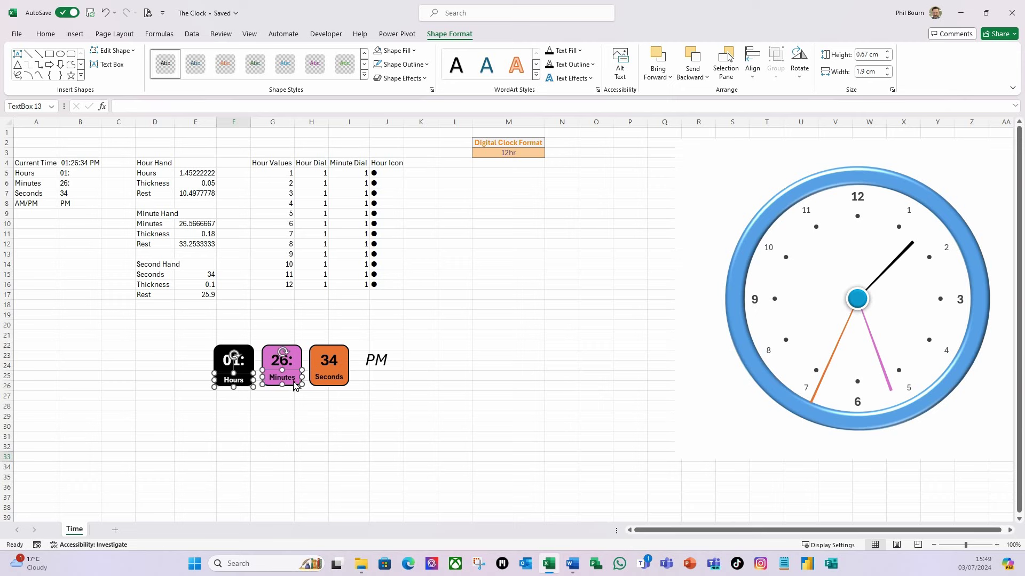
left_click(339, 384, "shift")
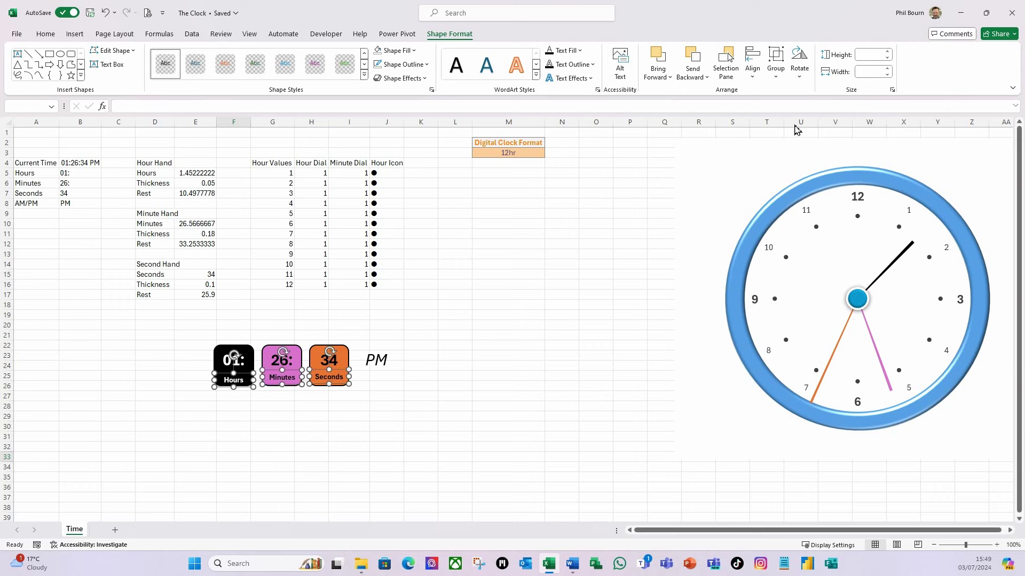
left_click(752, 69)
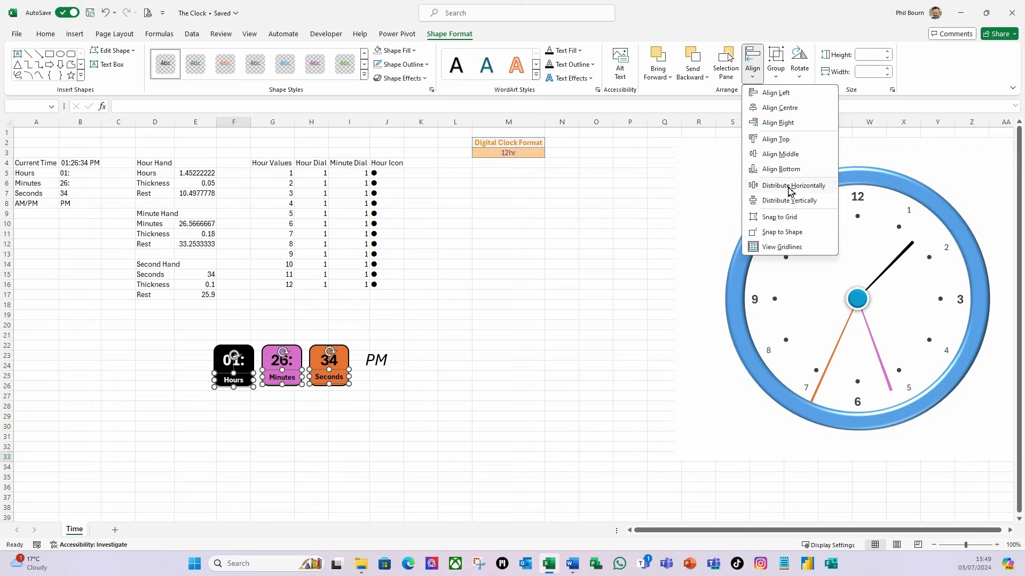
left_click(778, 169)
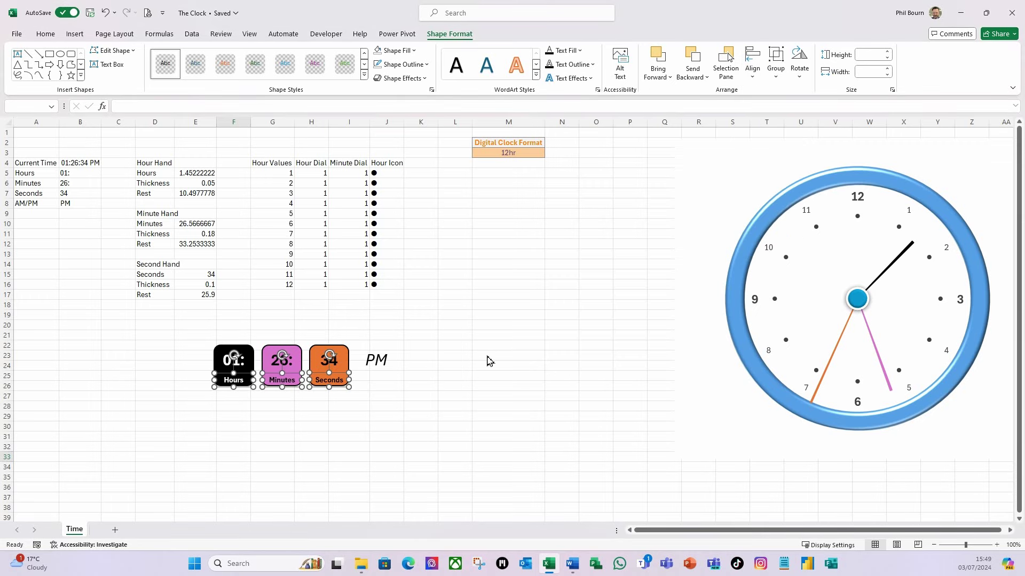
left_click(487, 362)
- Group the three digital clock squares, their labels and the PM box into one object, and turn off object selection
left_click_drag(158, 324, 474, 435)
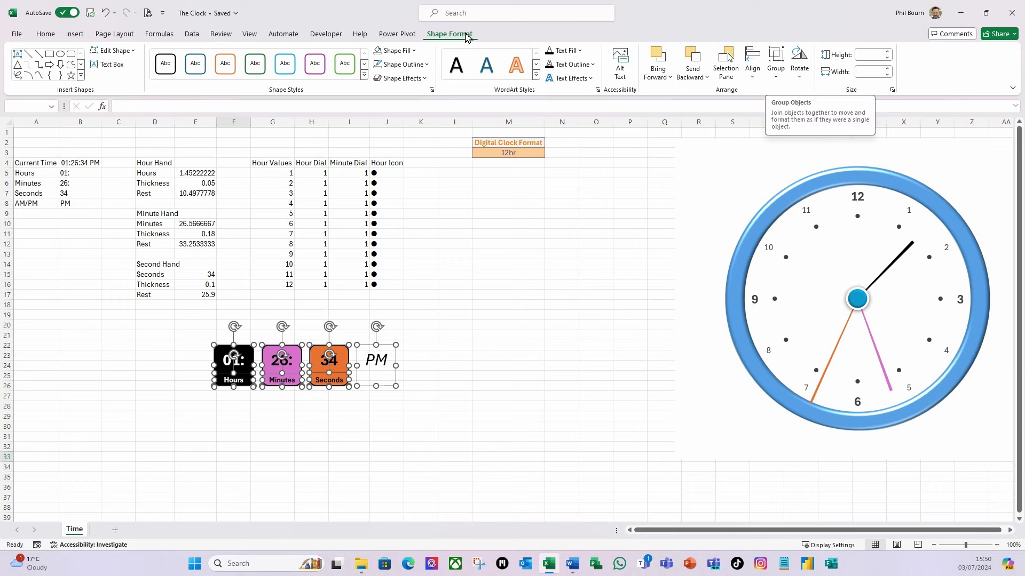
left_click(776, 75)
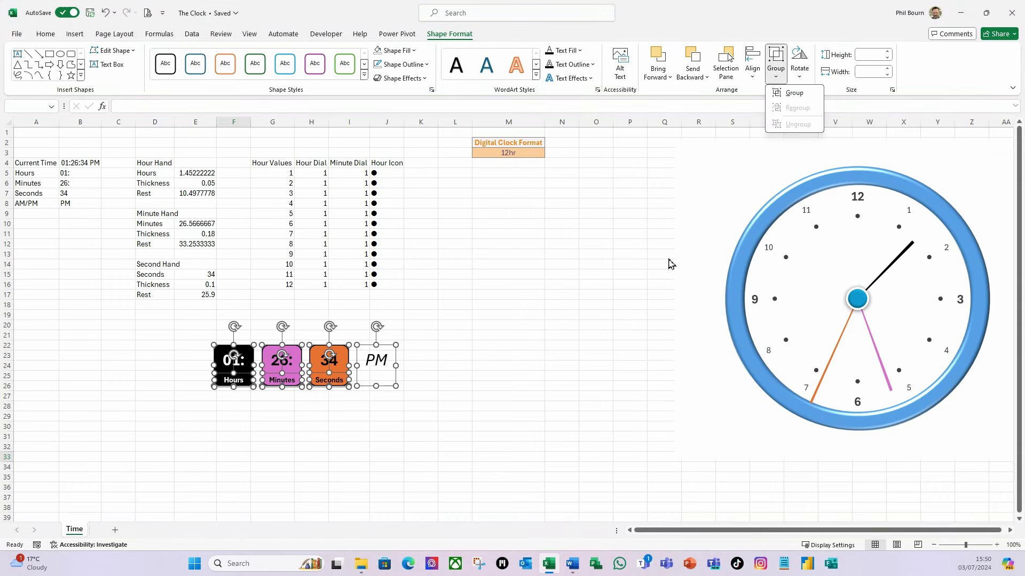
left_click(792, 94)
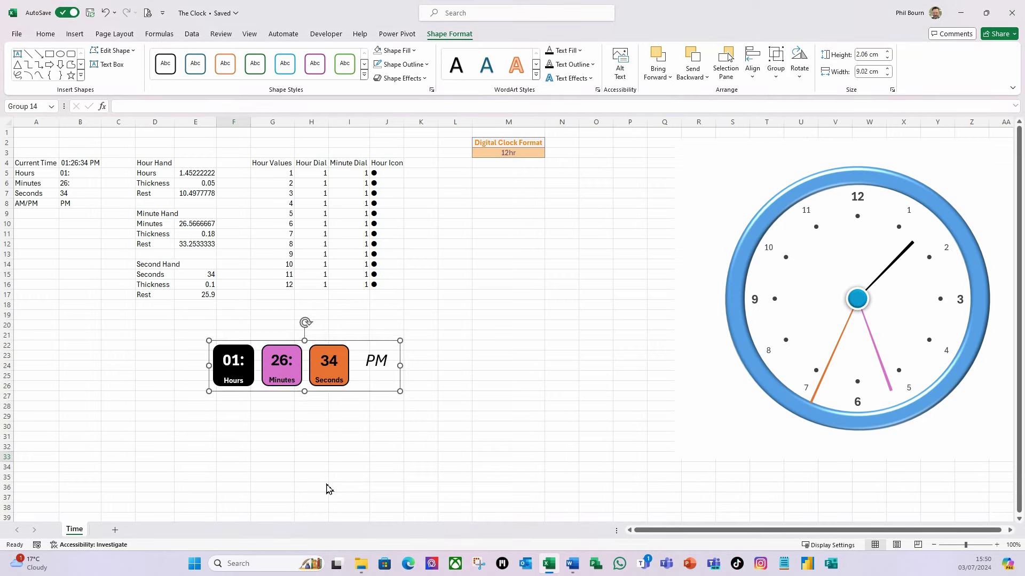
key("Escape")
left_click(379, 382)
key("Escape")
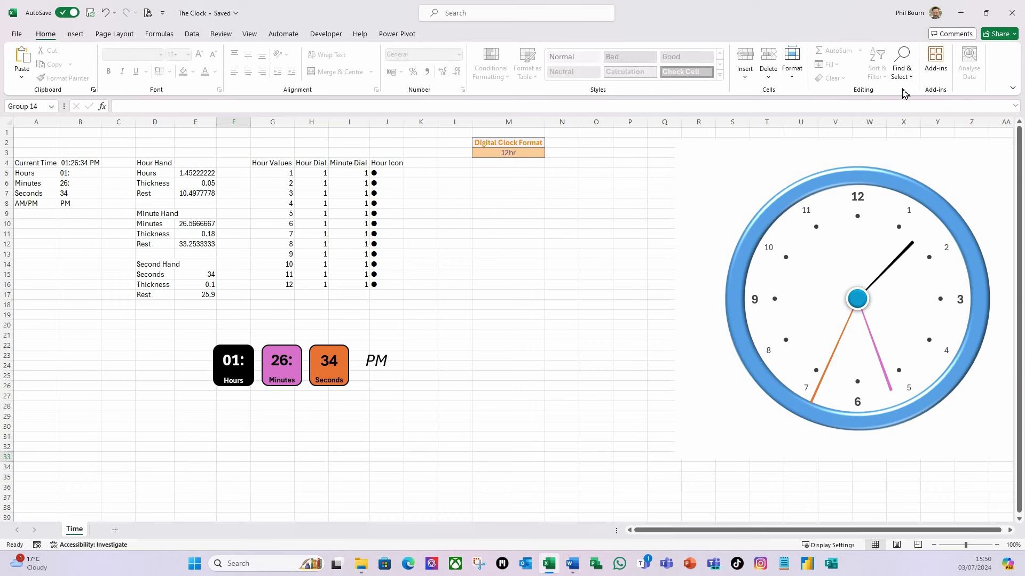
left_click(907, 74)
left_click(930, 231)
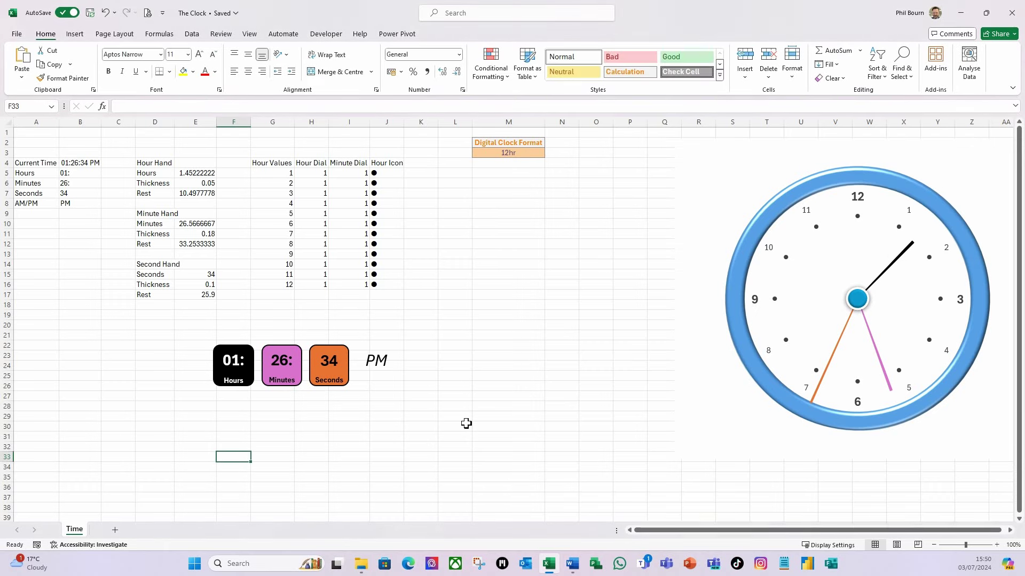
- Test the Digital Clock Format cell M3 by choosing 24hr and switching it back to 12hr
left_click(533, 155)
left_click(549, 153)
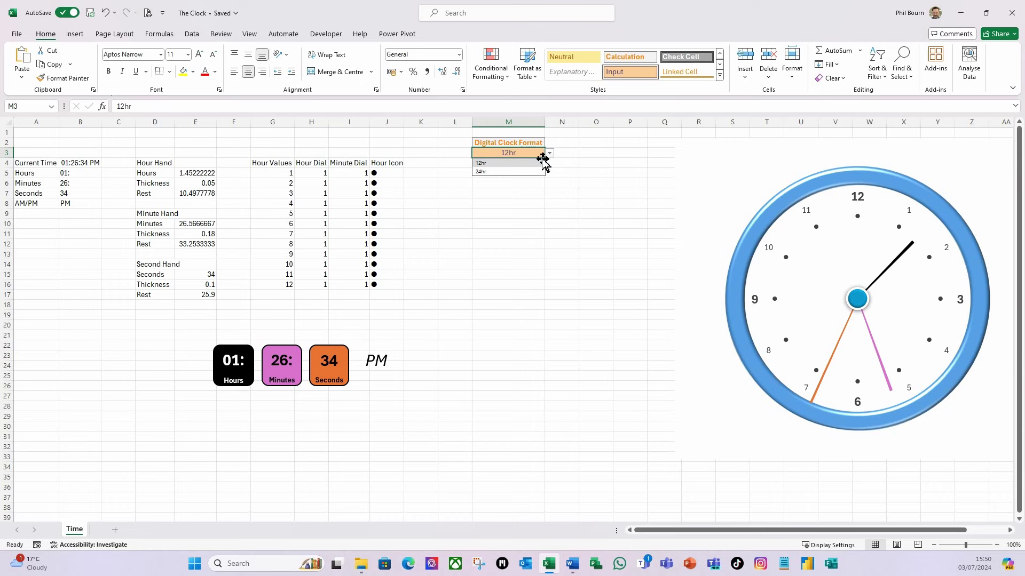
left_click(488, 172)
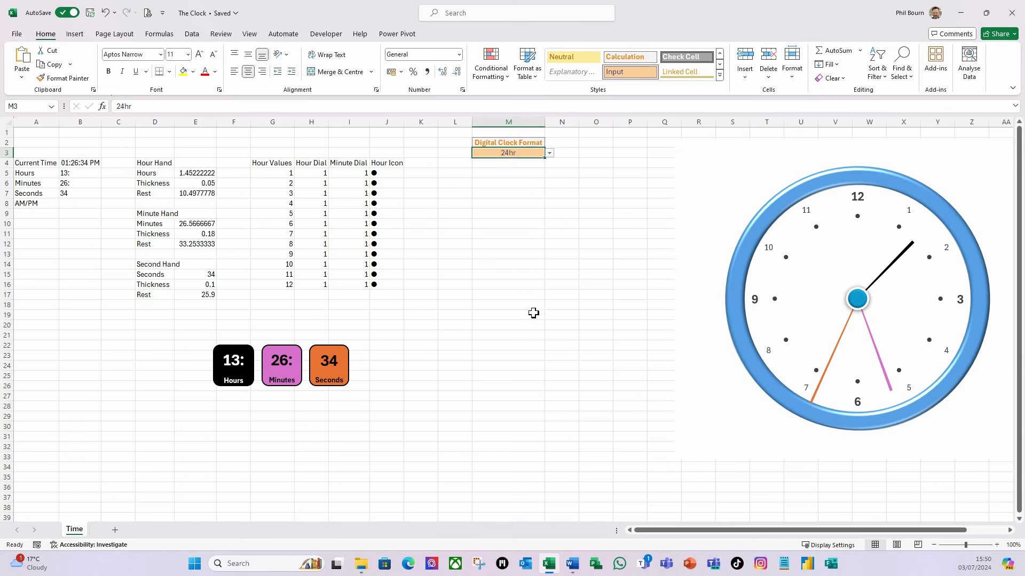
left_click(549, 154)
left_click(499, 162)
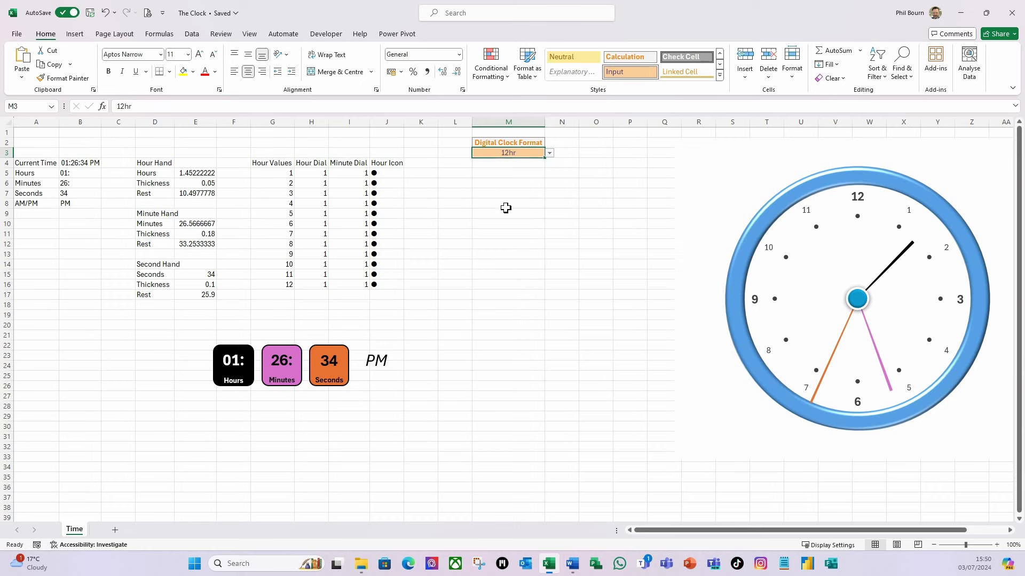
left_click(521, 304)
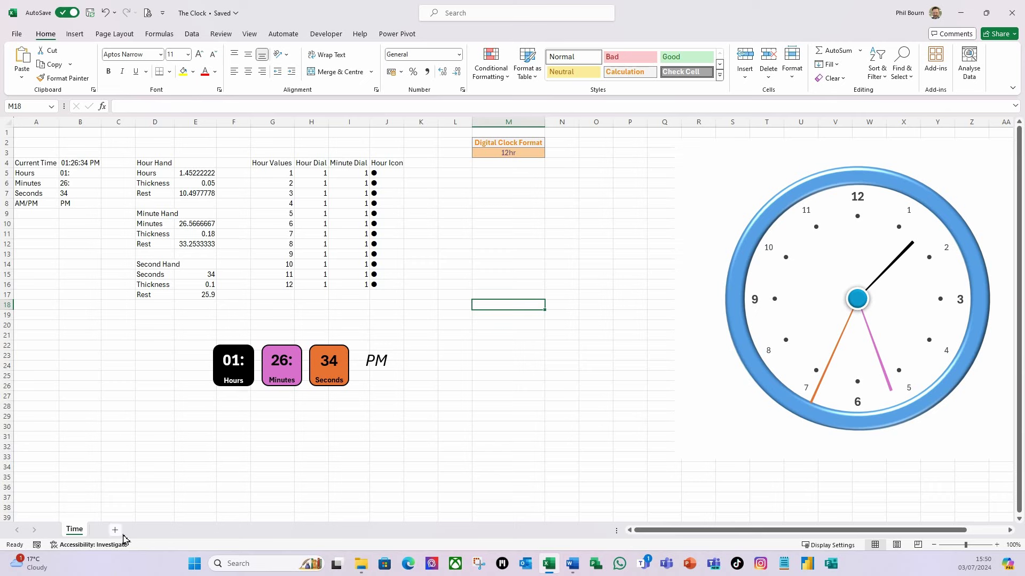
- Move the grouped digital clock directly beneath the analogue clock and deselect it
left_click(211, 397)
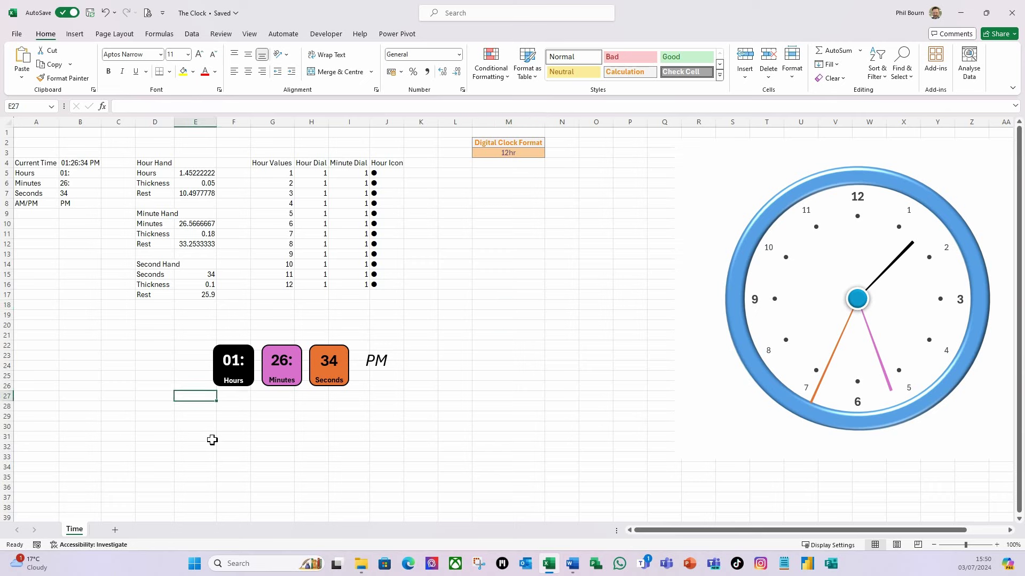
left_click(233, 382)
left_click(388, 395)
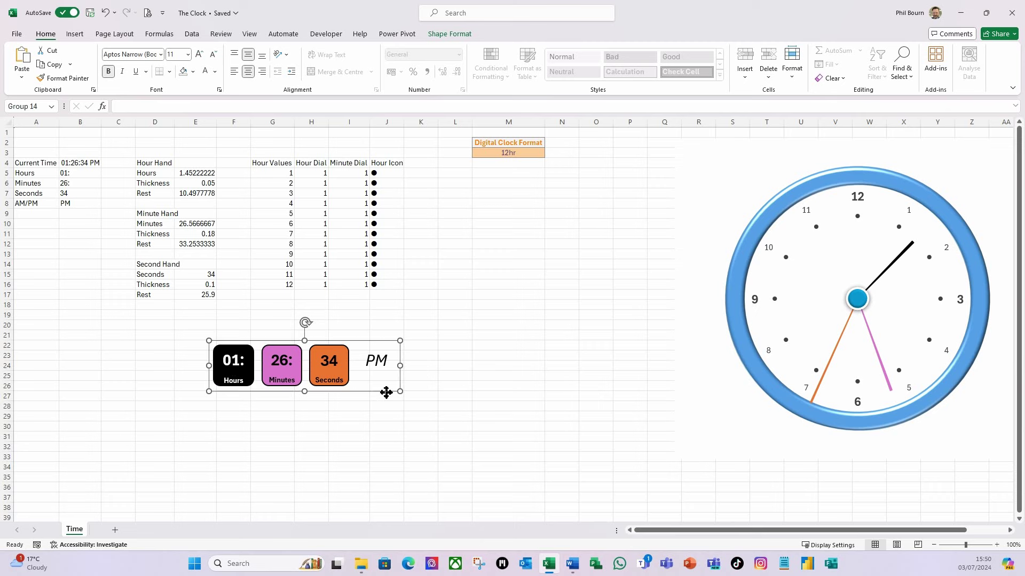
left_click_drag(393, 396, 960, 485)
left_click(625, 487)
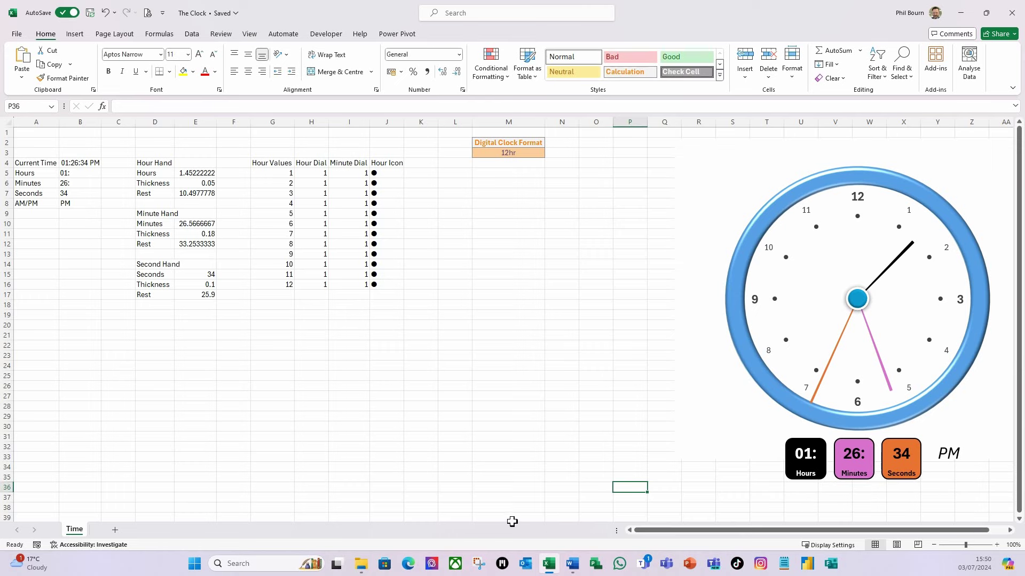
- Replace the fixed Current Time in B4 with the formula =now()
left_click(92, 408)
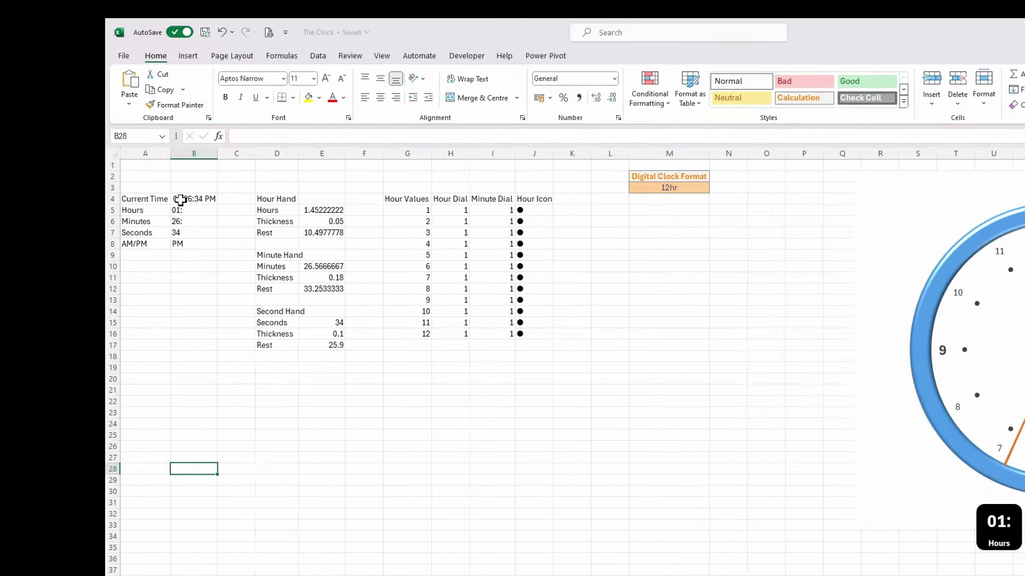
left_click(180, 200)
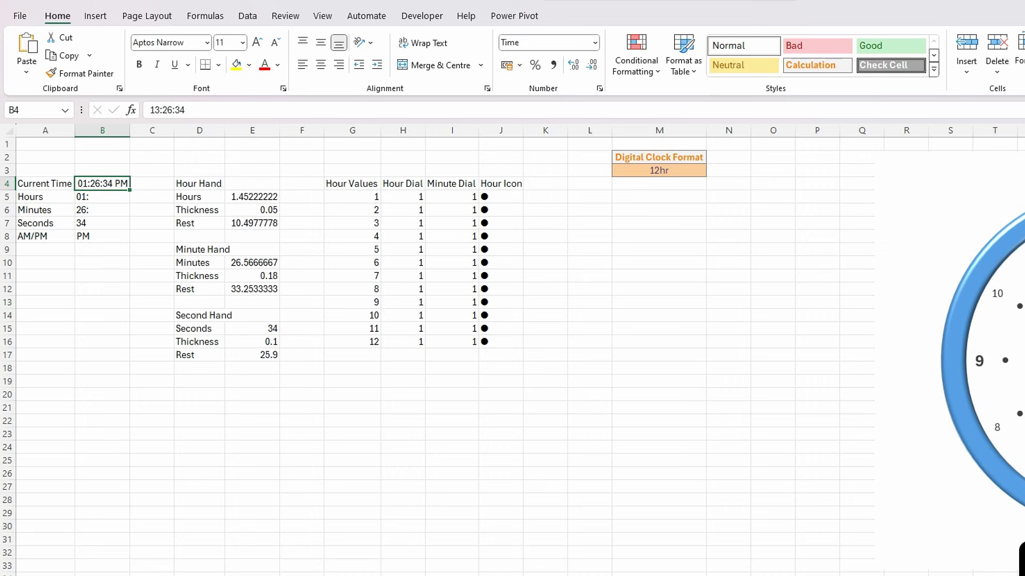
type("=now")
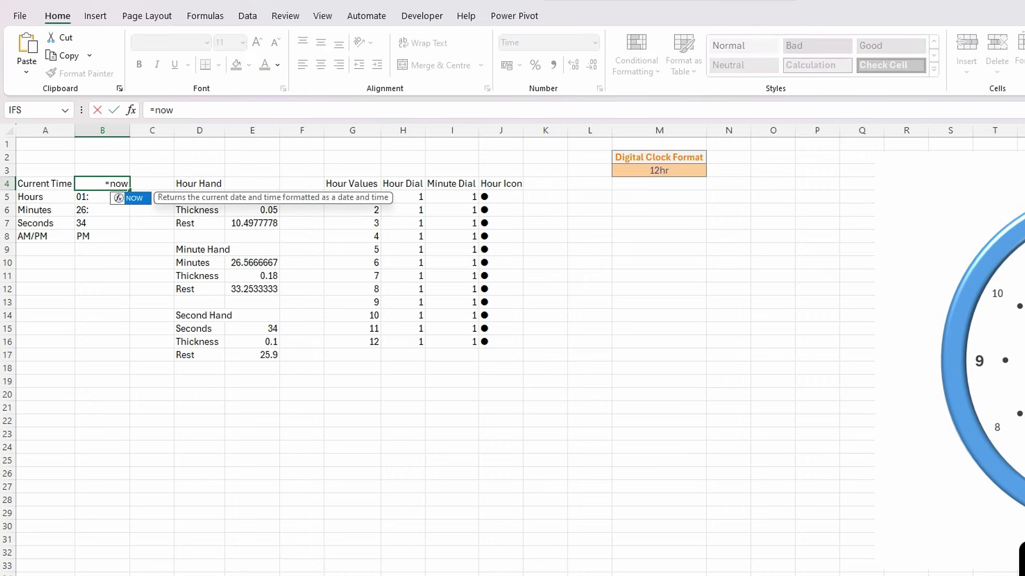
type("()")
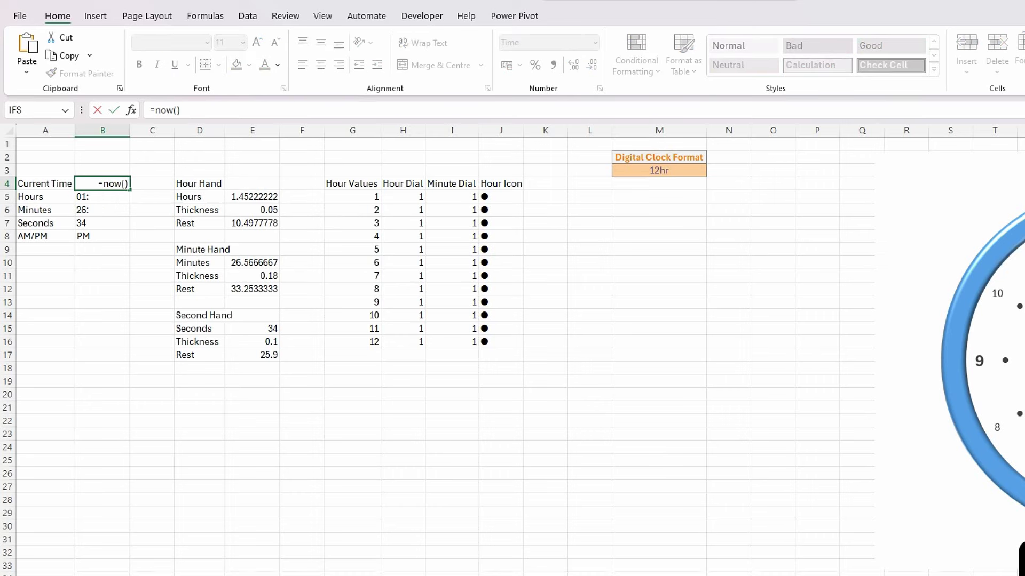
key("Return")
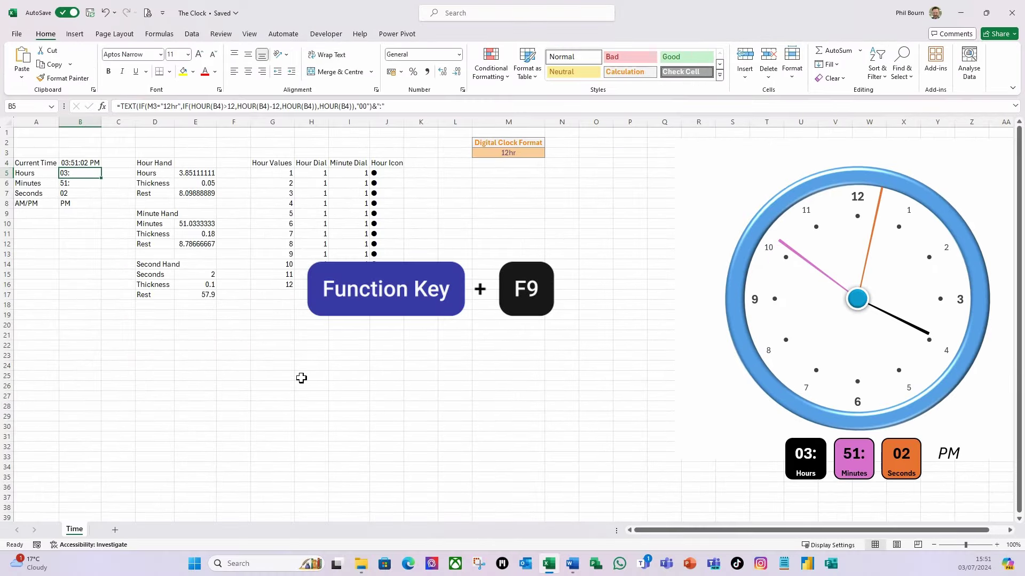
- Recalculate the sheet repeatedly to advance both the analogue and digital clocks to the current time
key("F9")
key("F9")
key("F9")
key("F9")
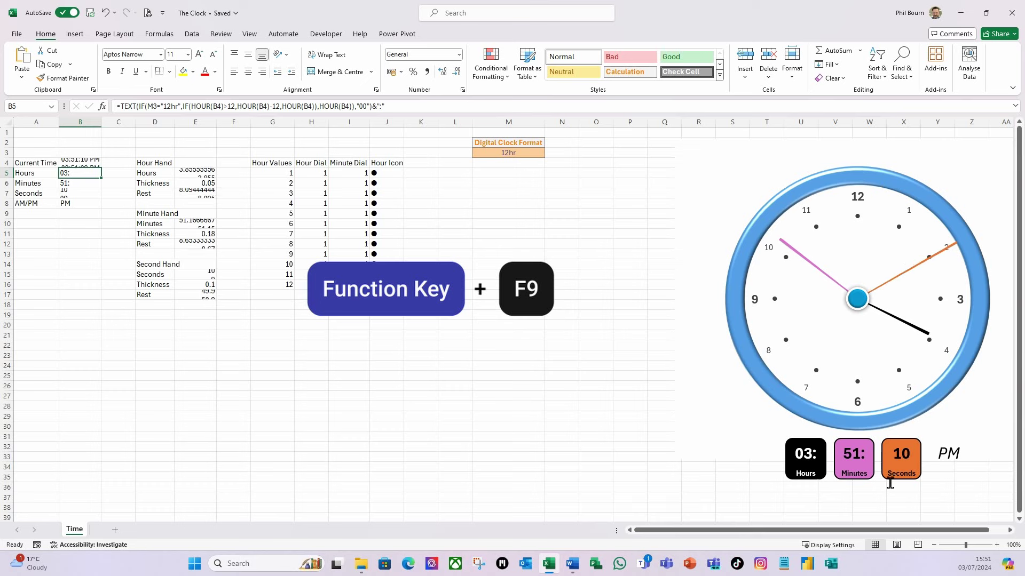
key("F9")
key("F9")
key("F9")
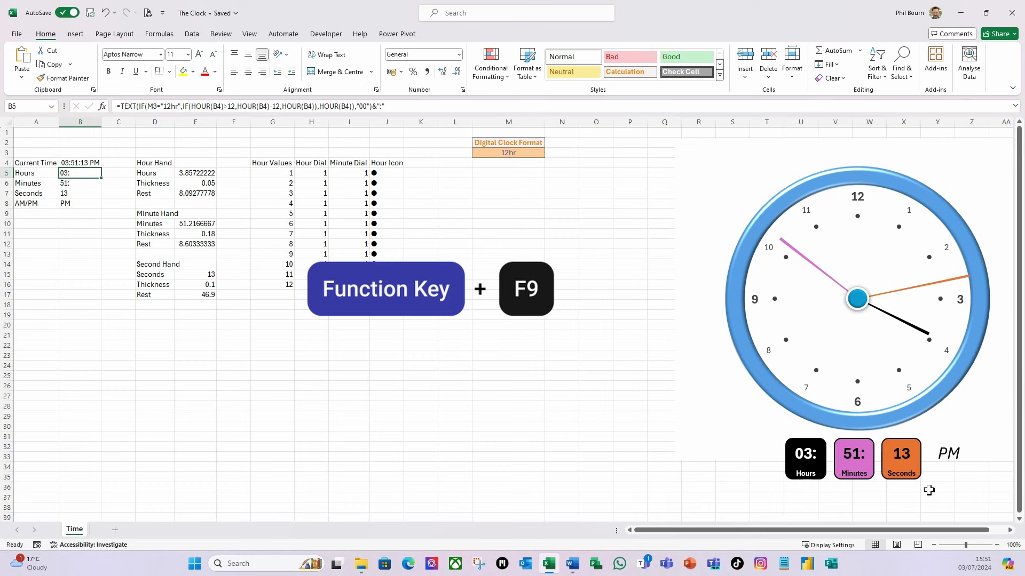
- Recalculate the sheet three more times to check the clocks against the live time, finishing on empty cell K19
key("F9")
key("F9")
key("F9")
left_click(425, 315)
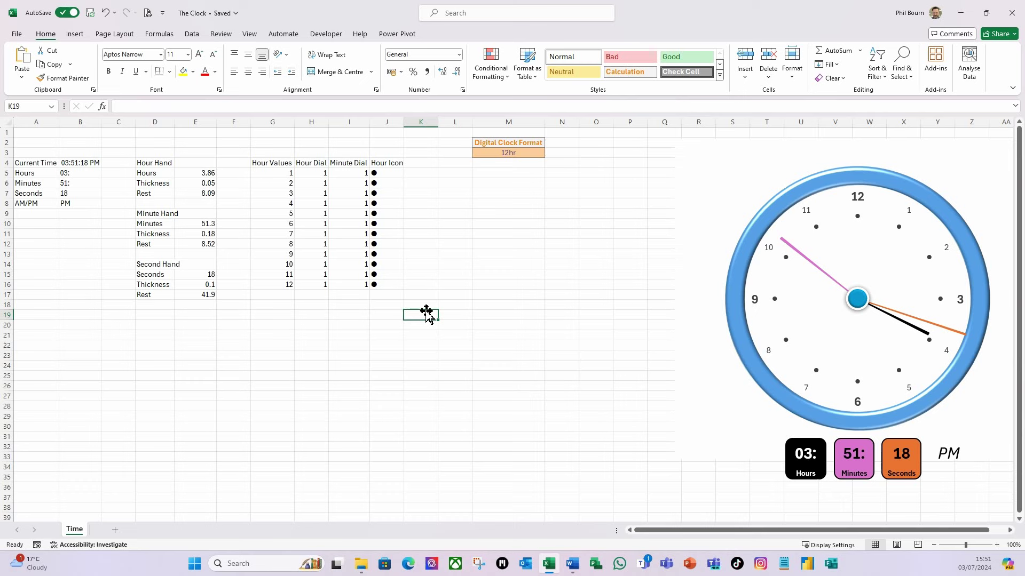
- Open the Time sheet's VBA code, insert a standard module into The Clock.xlsm project and name it mcTime
right_click(73, 531)
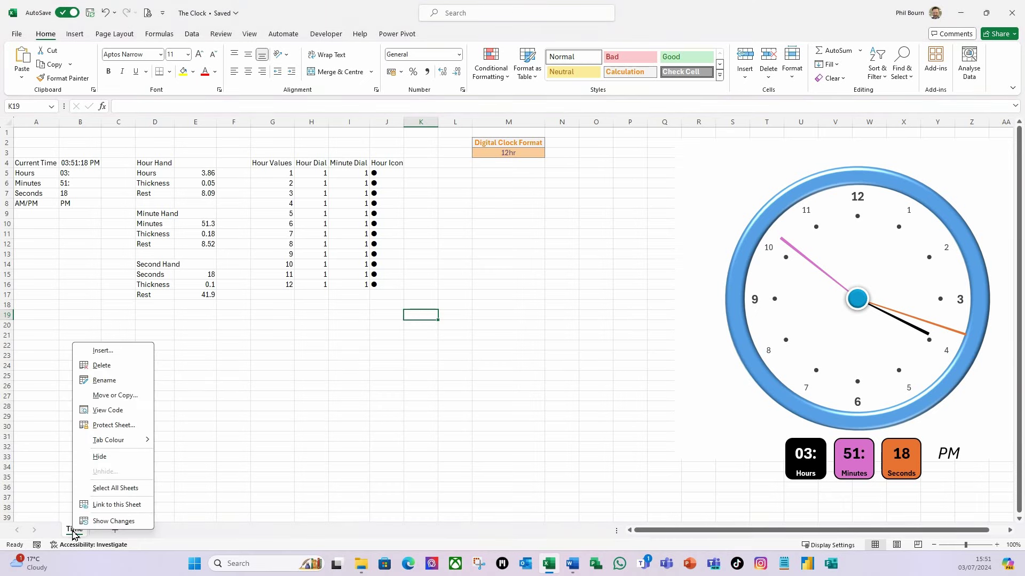
left_click(116, 412)
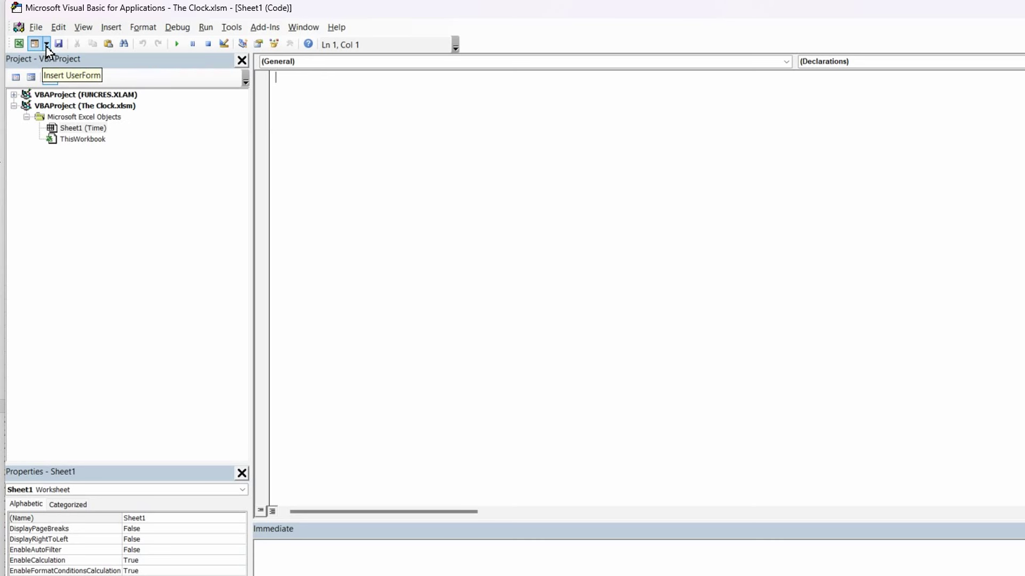
left_click(47, 46)
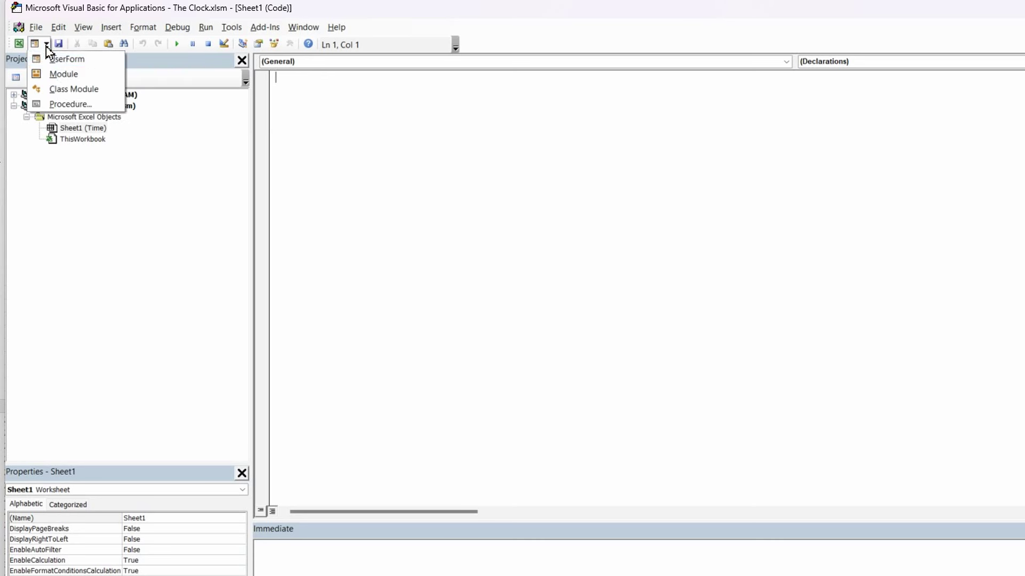
left_click(82, 74)
left_click_drag(78, 524, 34, 524)
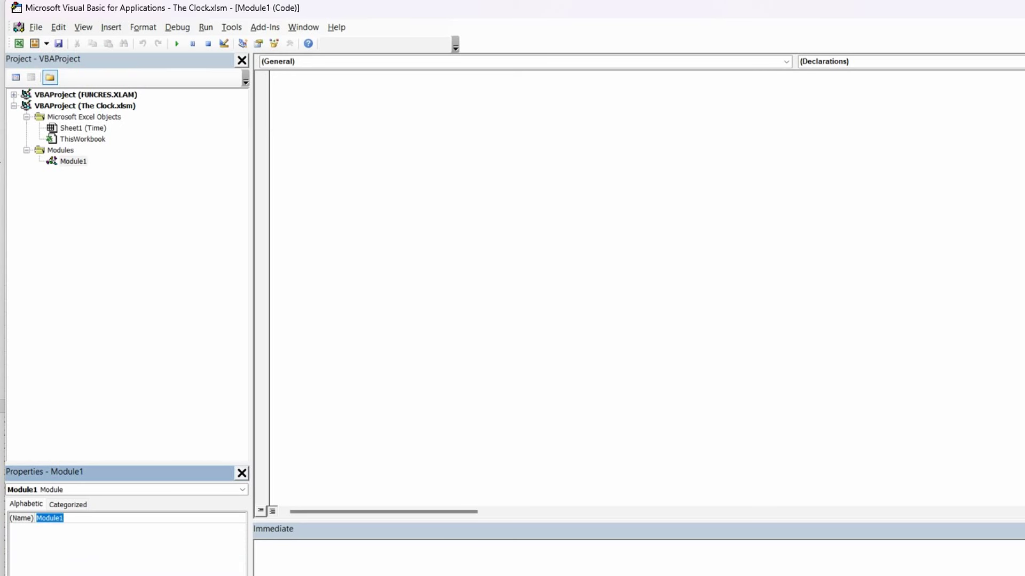
type("mcTime")
key("Return")
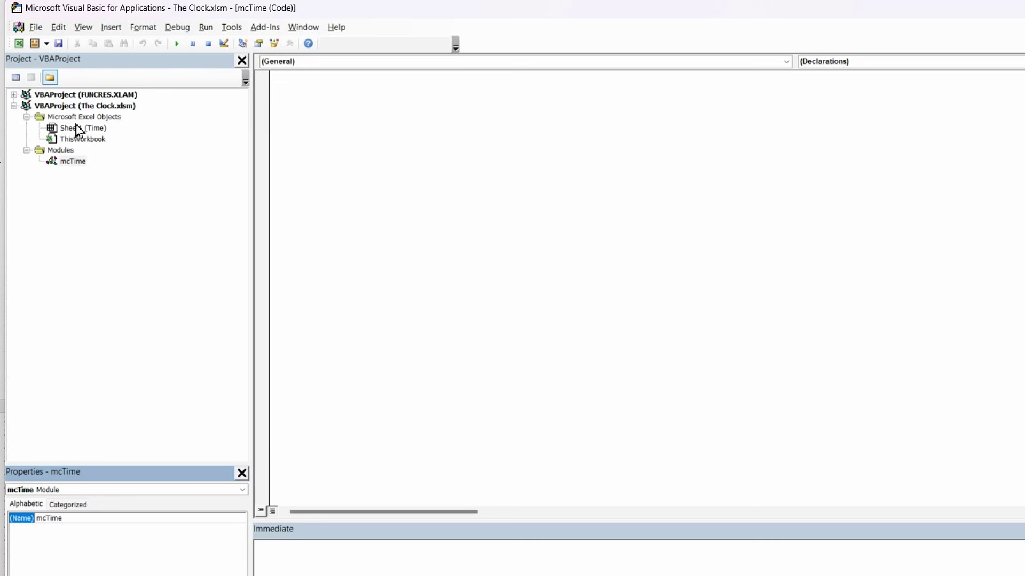
- Open the mcTime module's code and create an empty Sub procedure named Run_Clock
left_click(69, 164)
double_click(69, 165)
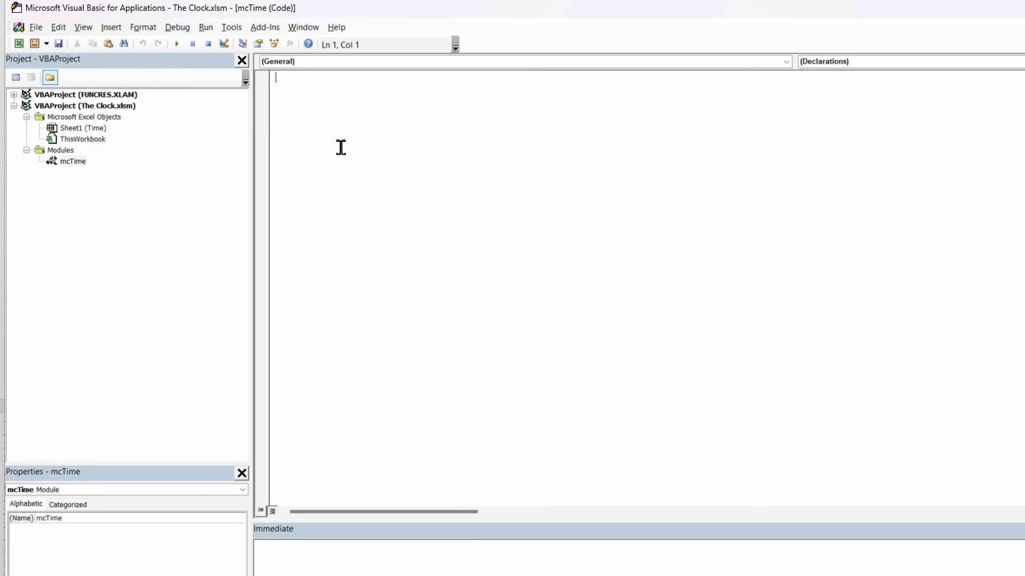
type("sub Run_Clock")
key("Return")
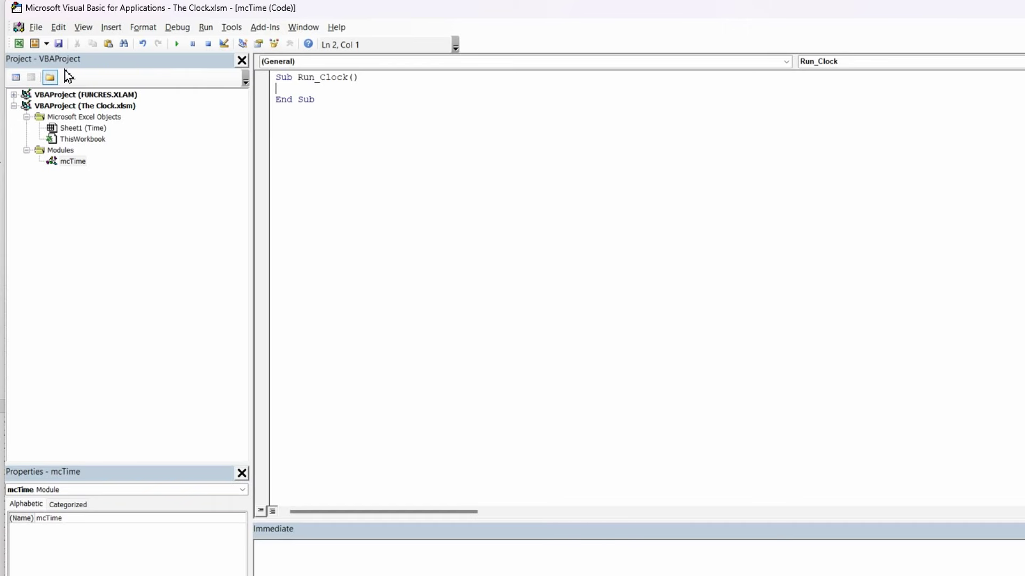
- Return to the Time worksheet and enter the label Switch in A3 with the value Start in B3
left_click(21, 48)
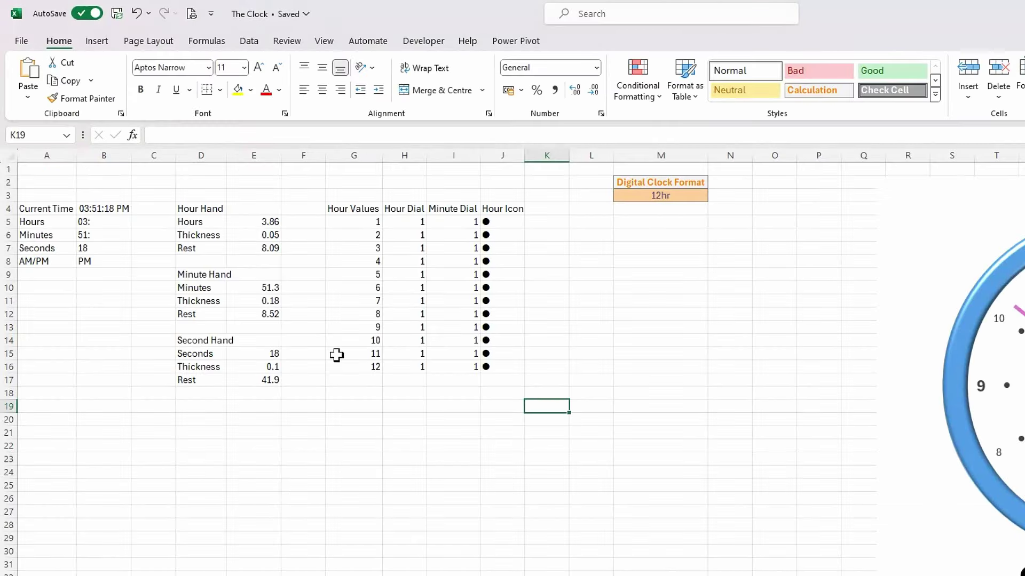
left_click(43, 198)
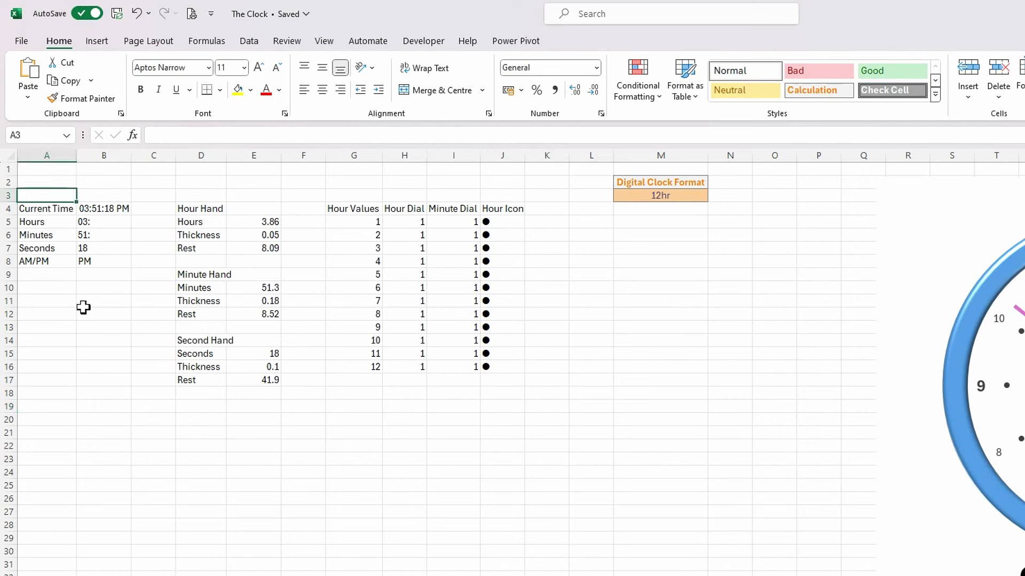
type("Switch")
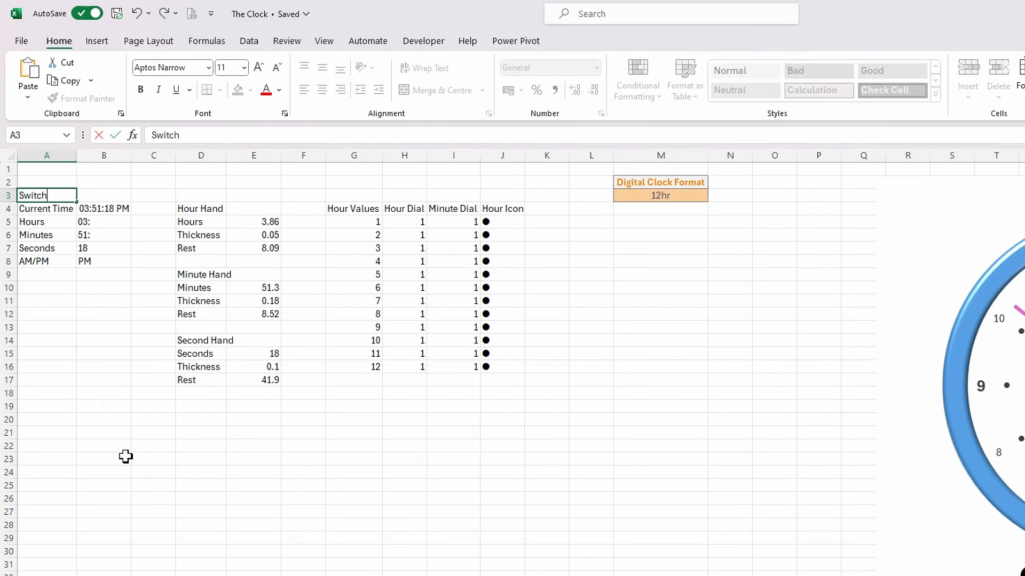
key("Tab")
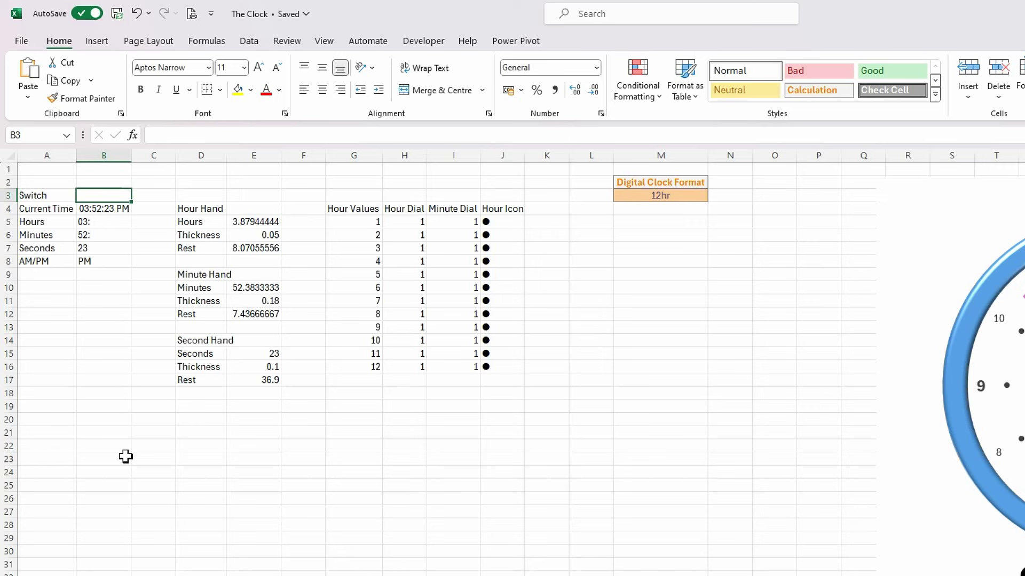
type("Start")
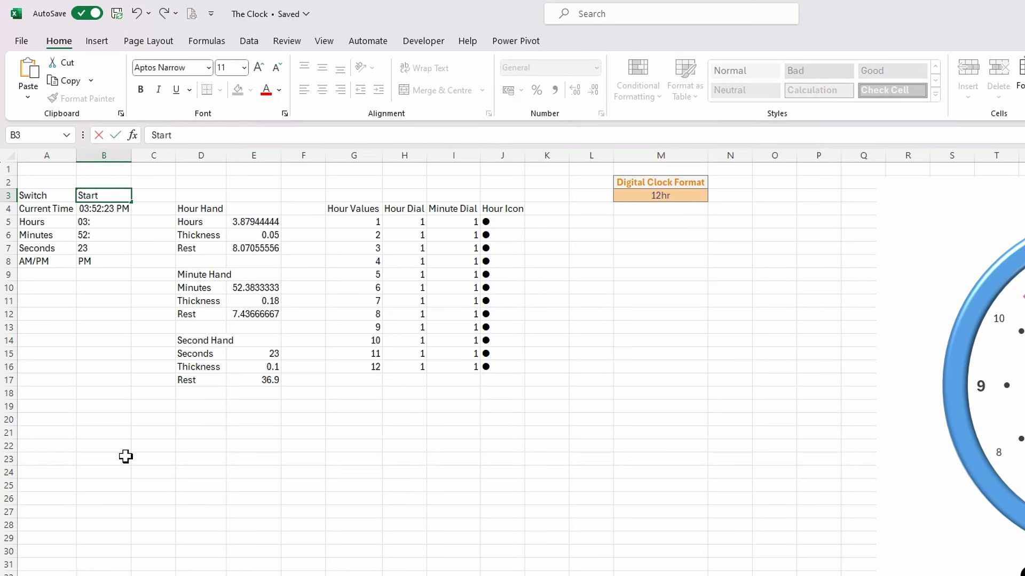
key("Tab")
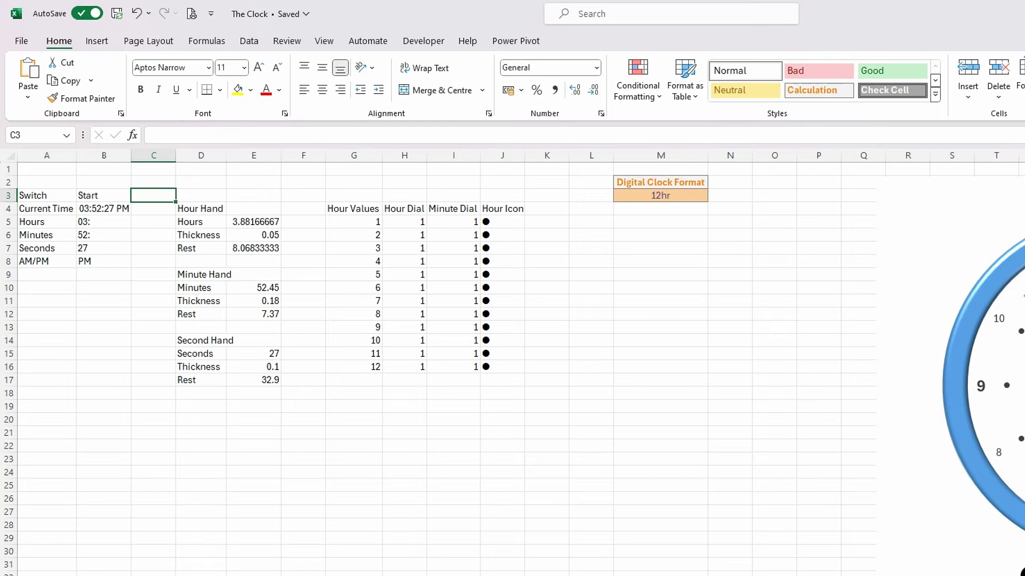
- Back in the VBA editor, add the comment 'check if switch is set to start inside Run_Clock, with blank lines around it
key("alt+F11")
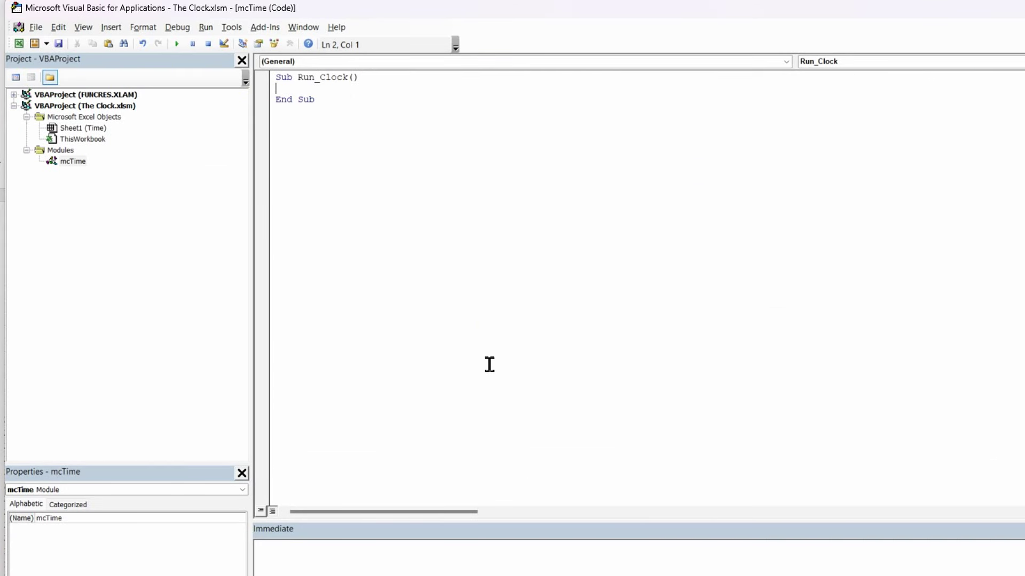
key("Return")
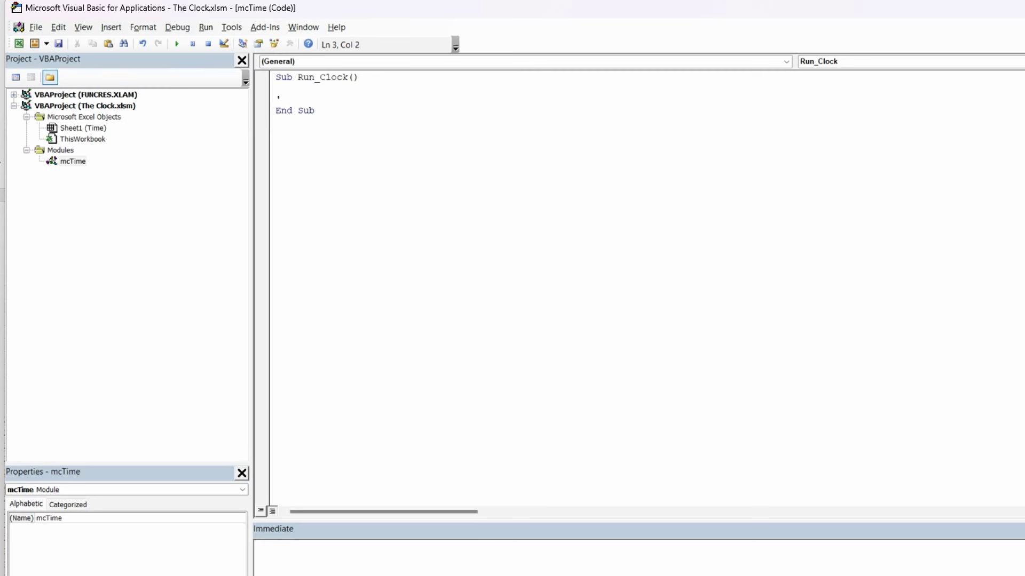
type("'check if switch is set to start")
key("Return")
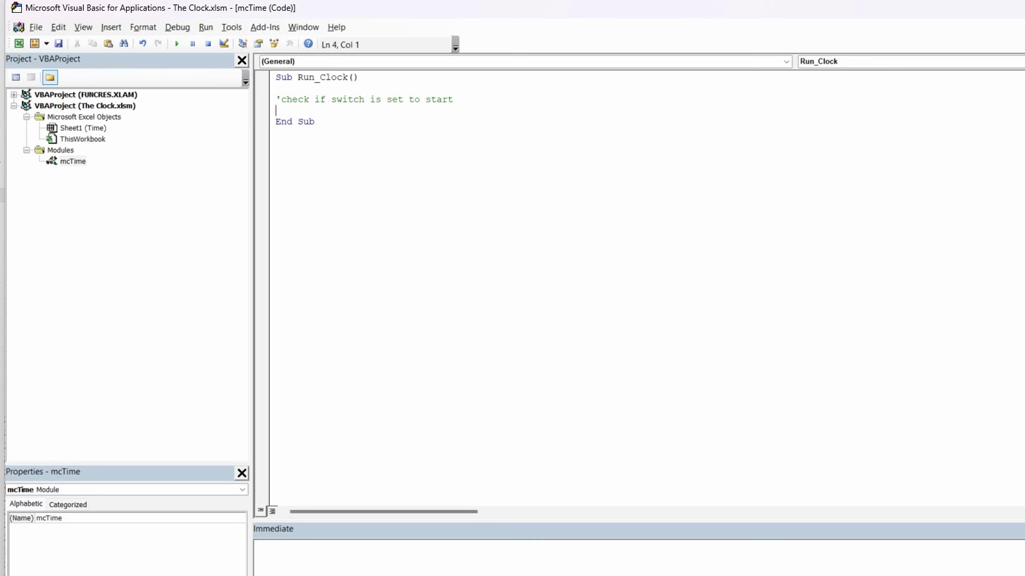
key("Return")
- Check the switch cell on the worksheet and begin the condition if sheets("Time").range beneath the comment in Run_Clock
left_click(18, 44)
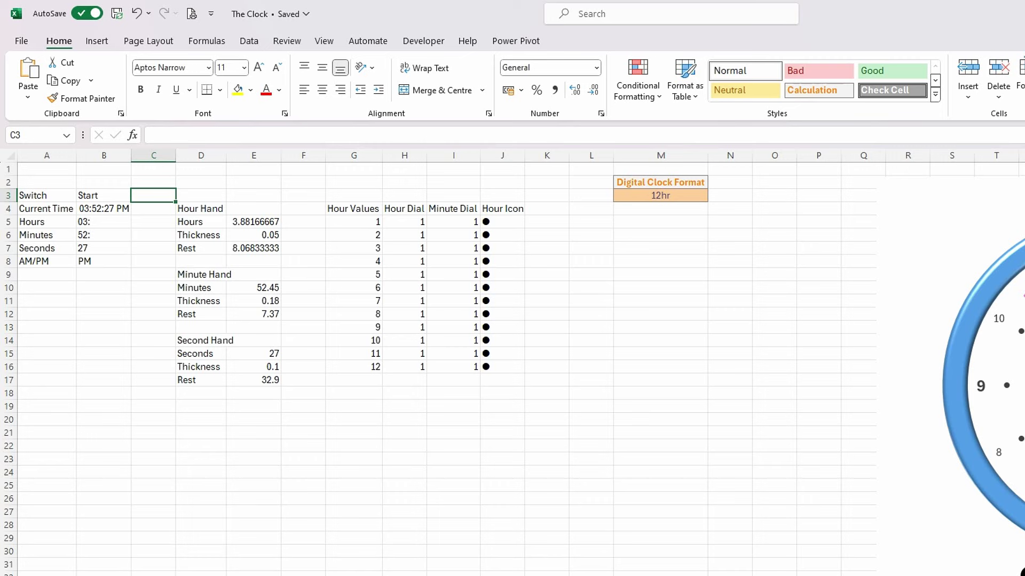
key("alt+F11")
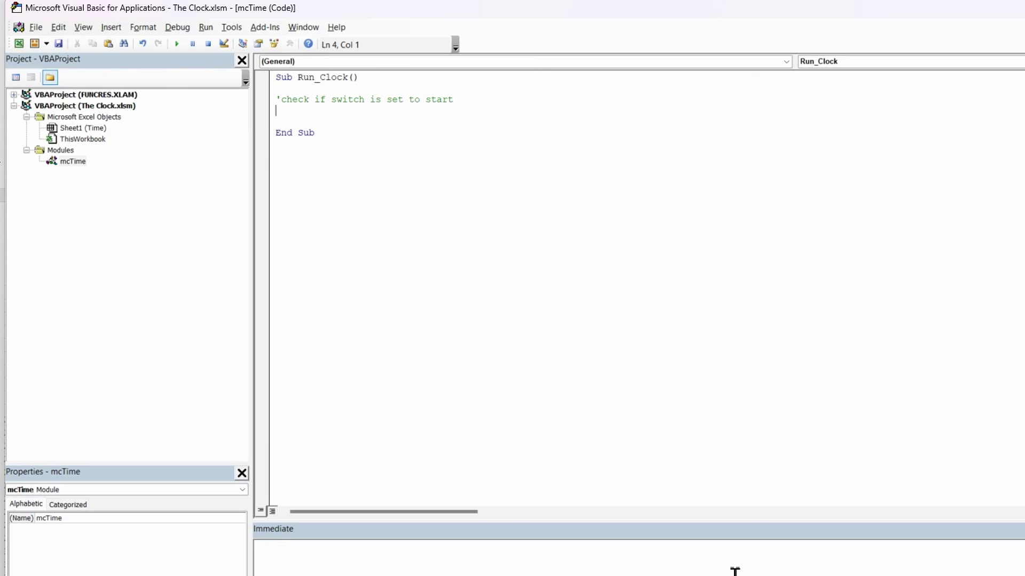
type("if sheets(\"")
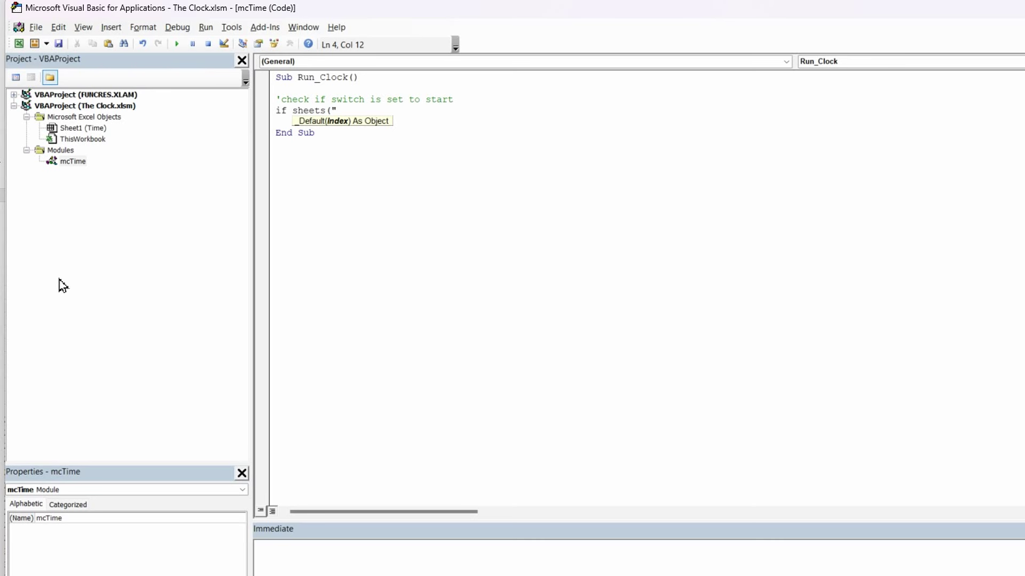
type("Time\")")
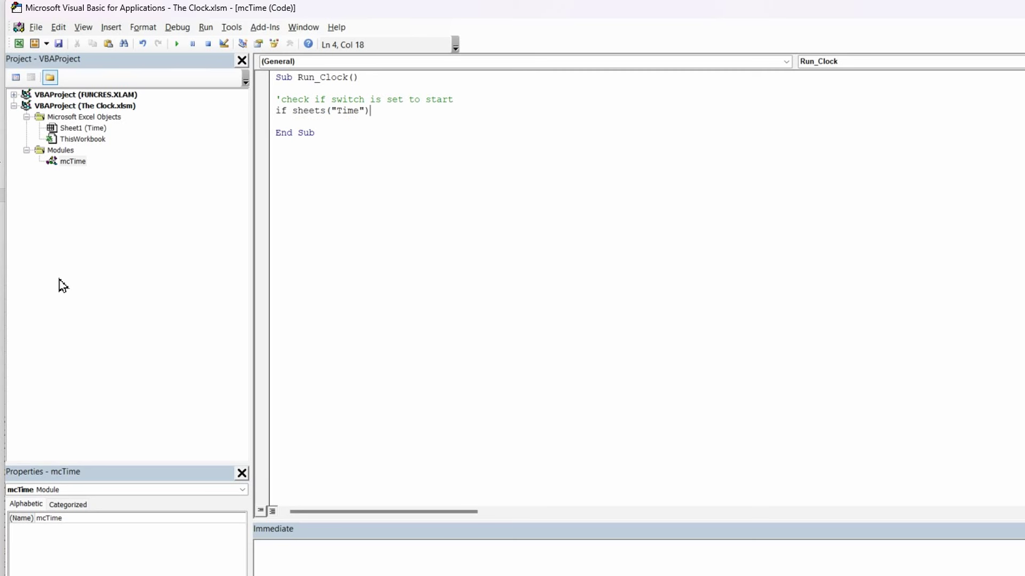
type(".range")
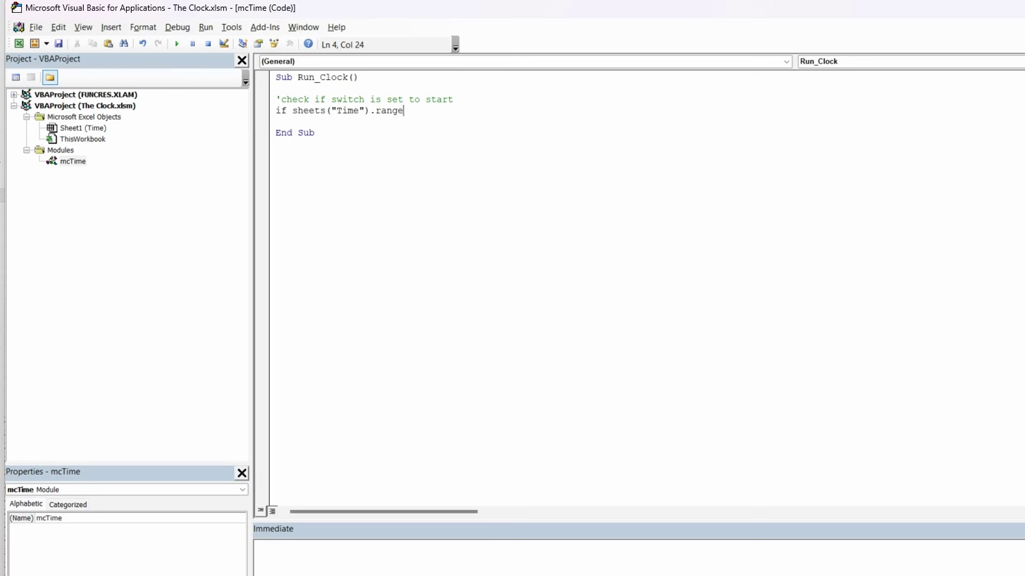